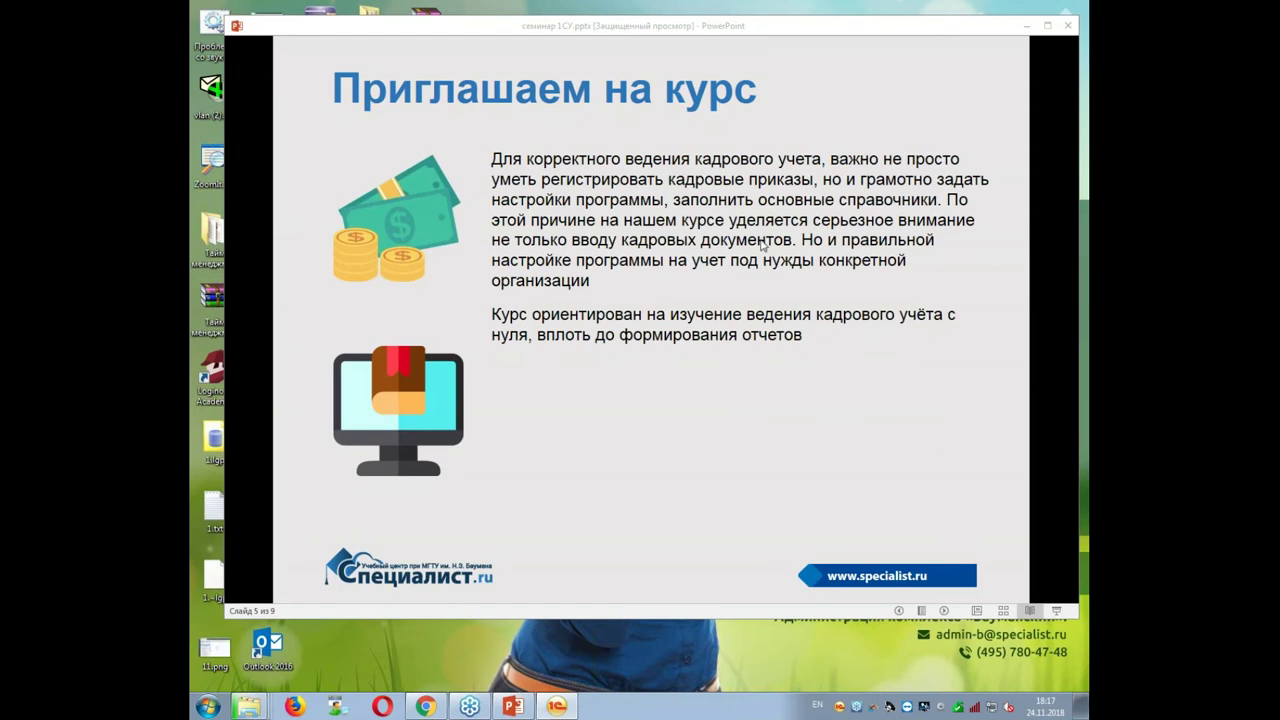
Advance past the course invitation slide and exit the slide show of the presentation.
click(697, 347)
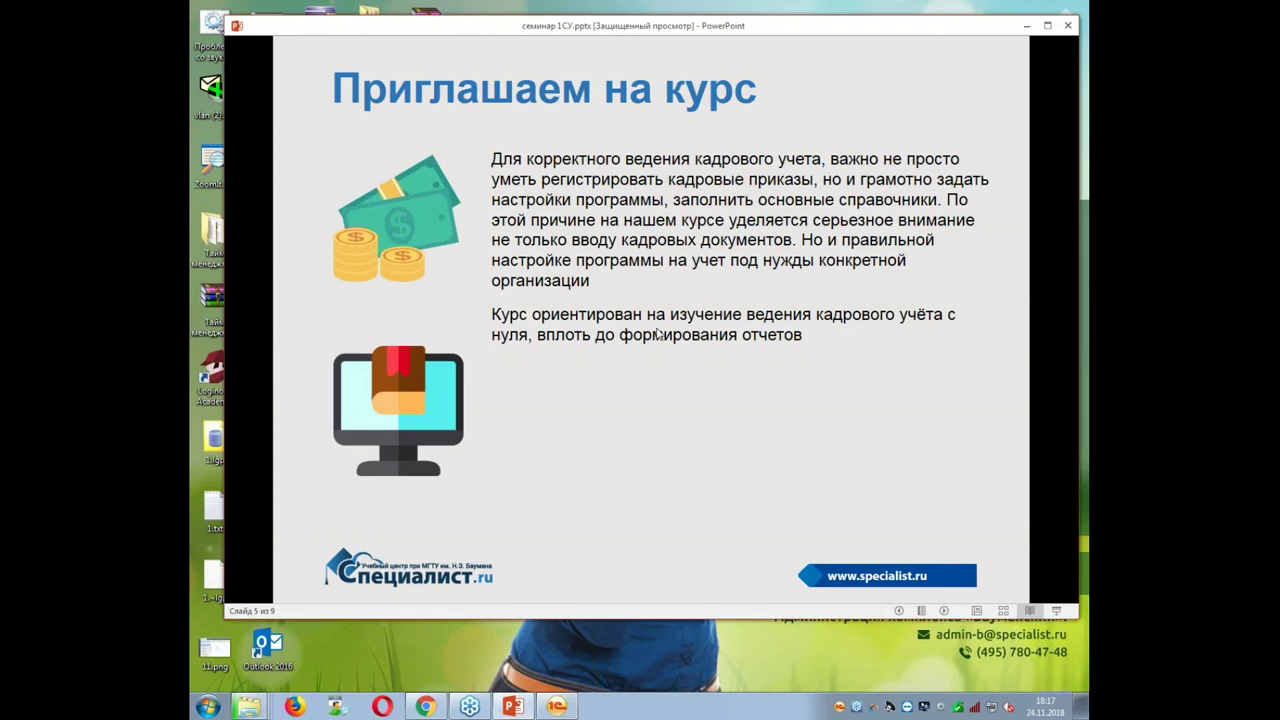
click(657, 371)
click(645, 321)
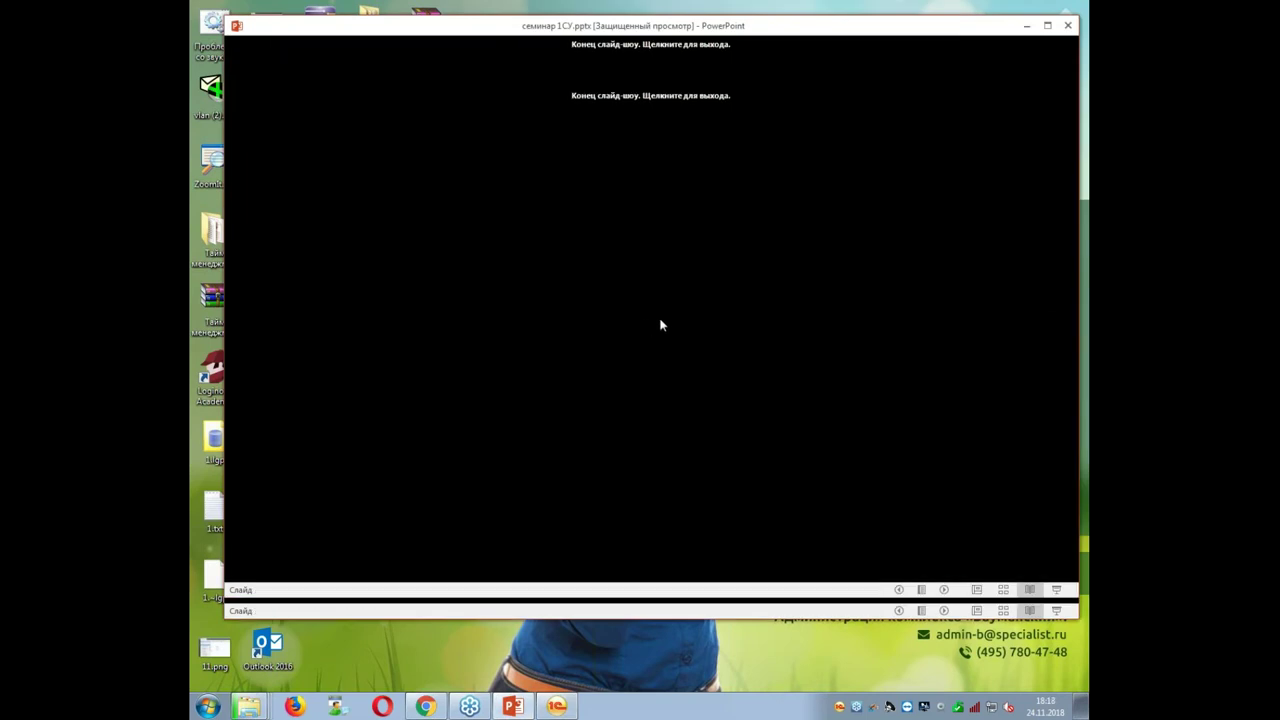
click(645, 321)
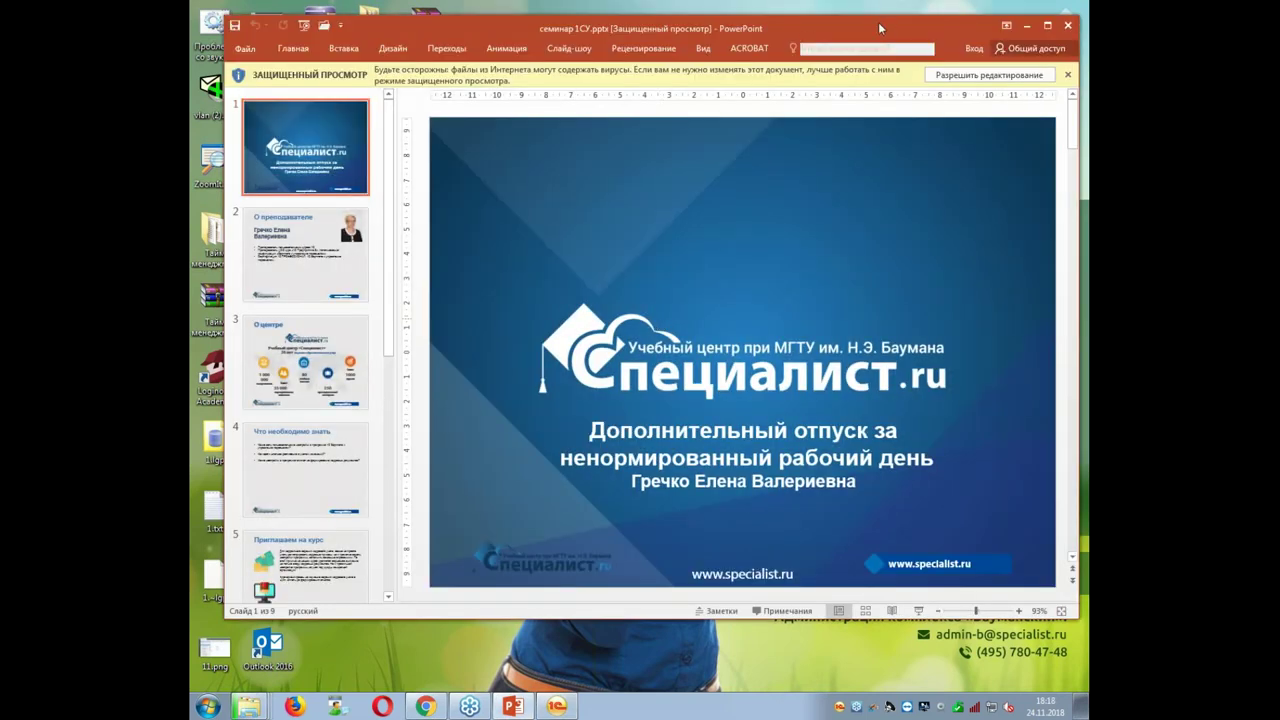
Minimize the presentation and switch to the maximized 1С Зарплата и управление персоналом window.
click(1026, 25)
click(556, 706)
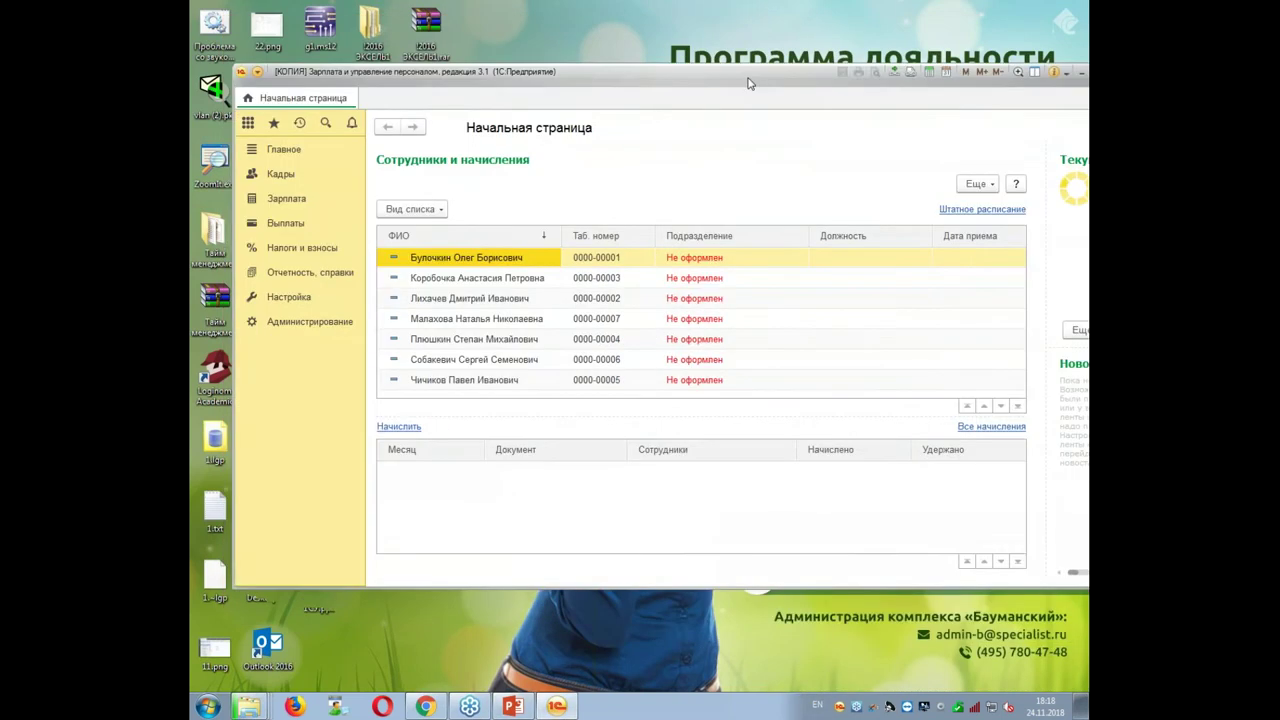
drag(748, 80, 739, 43)
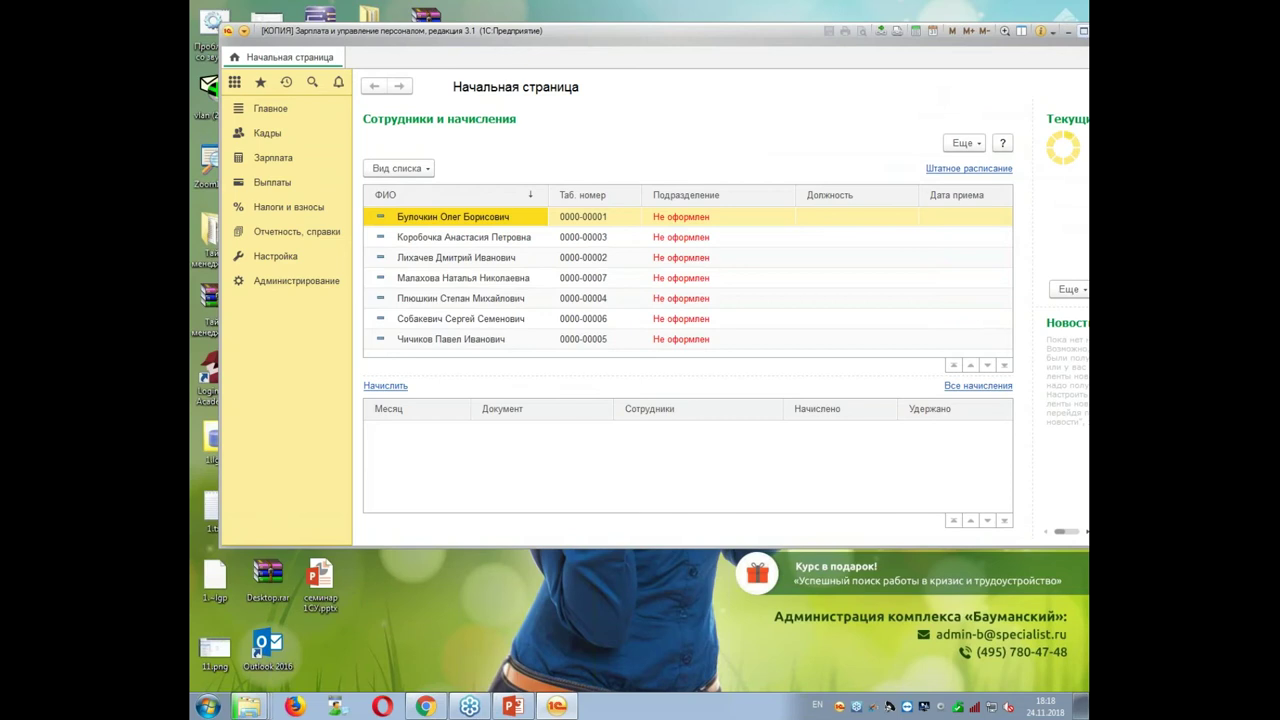
click(1082, 31)
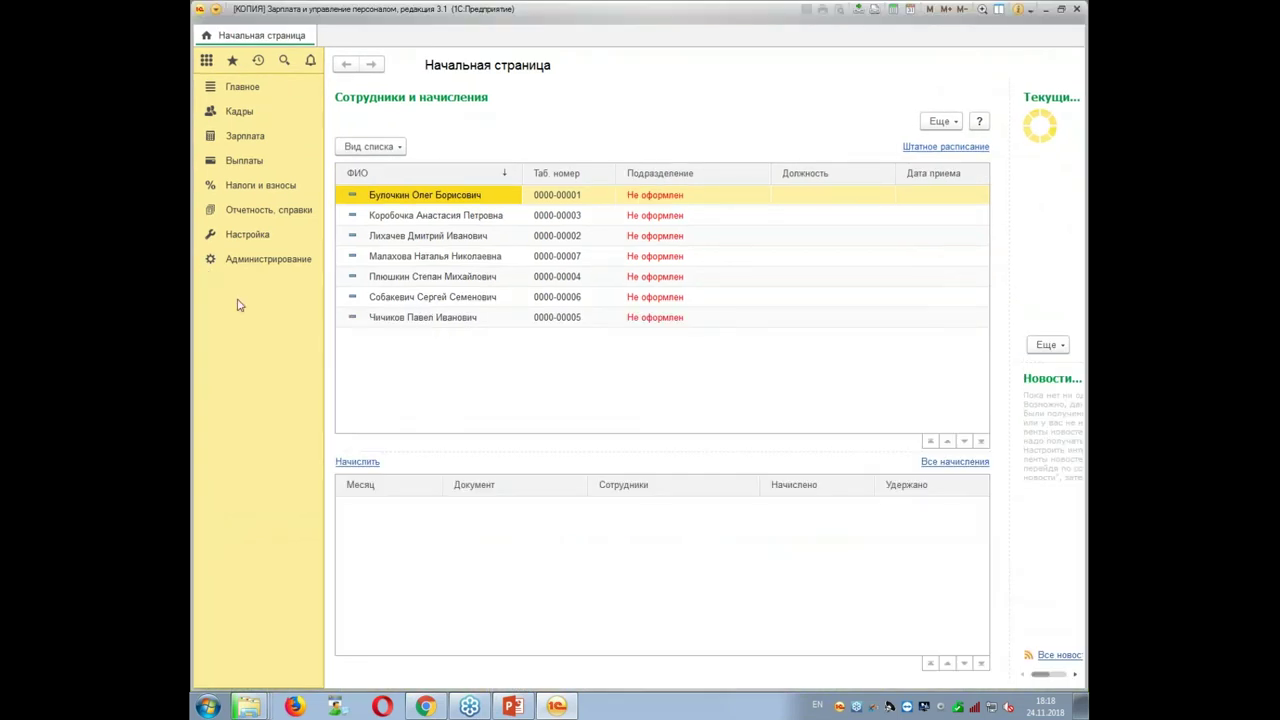
Open the list of leave types (Виды отпусков) and start creating a new leave type.
click(247, 236)
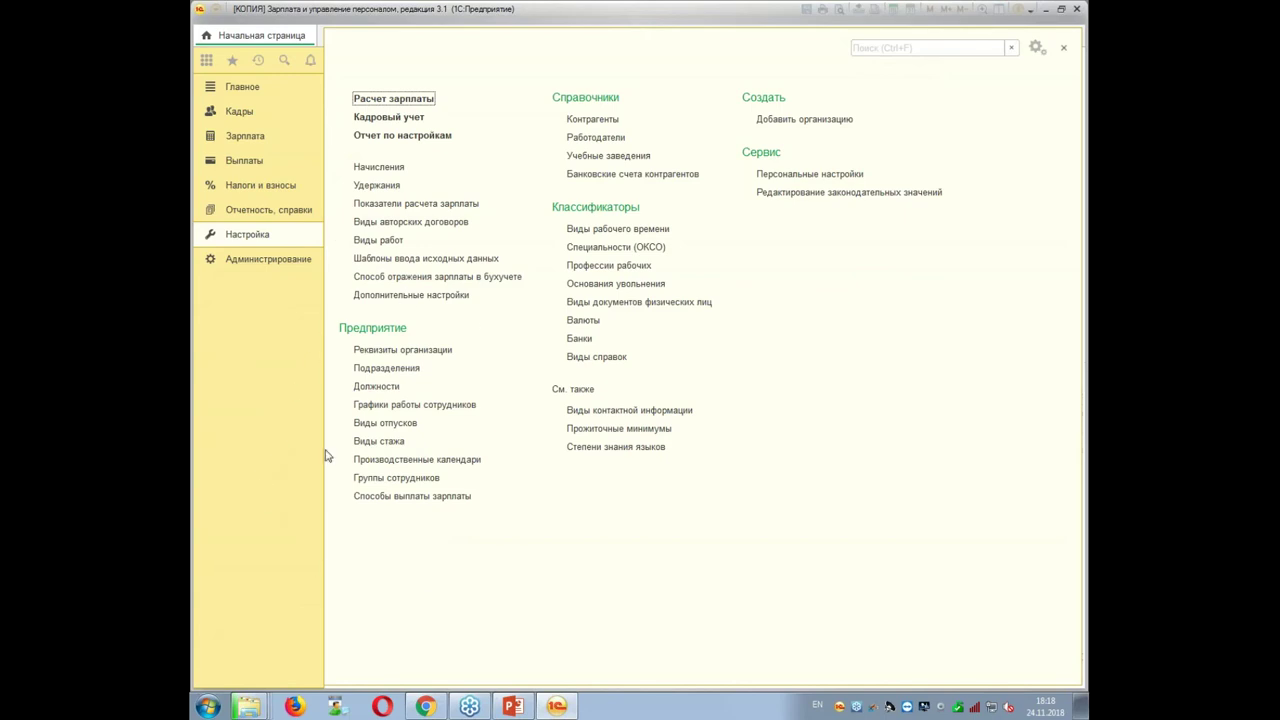
click(381, 428)
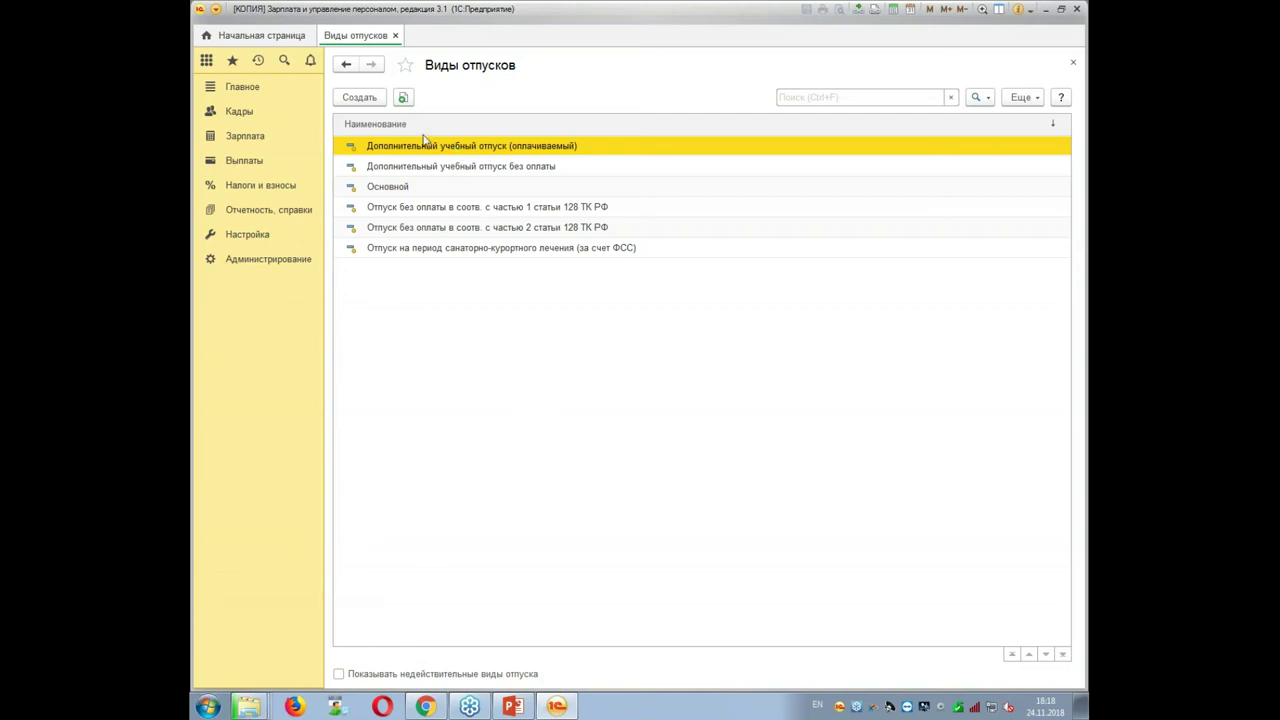
click(384, 194)
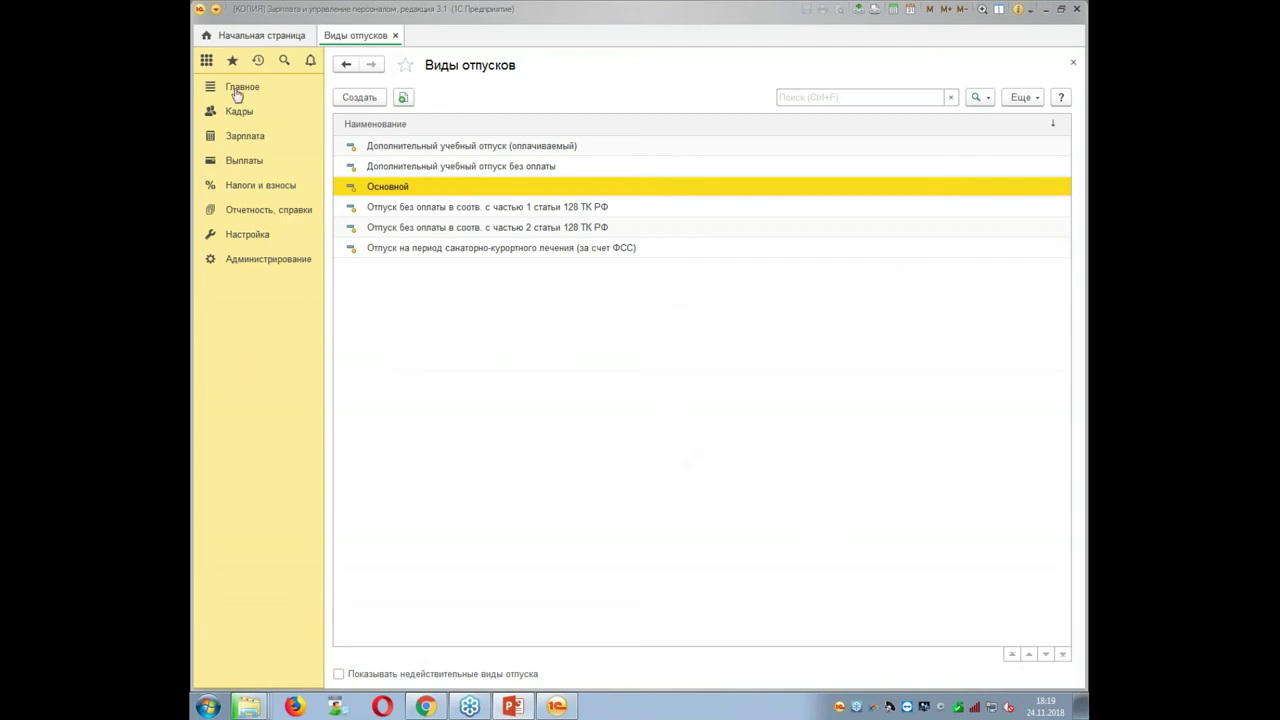
click(356, 98)
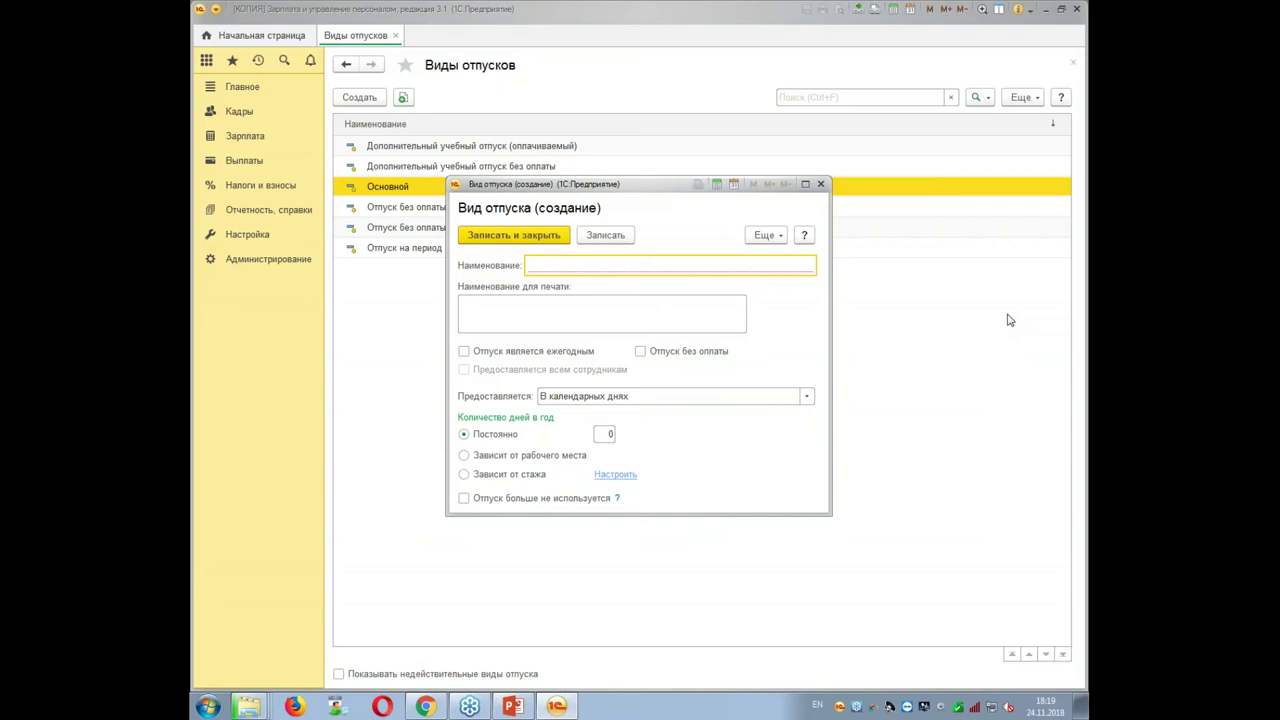
text(Rjhjgjhfnbd)
key(BackSpace)
key(BackSpace)
key(BackSpace)
key(BackSpace)
key(BackSpace)
key(BackSpace)
key(BackSpace)
key(BackSpace)
key(BackSpace)
key(BackSpace)
key(BackSpace)
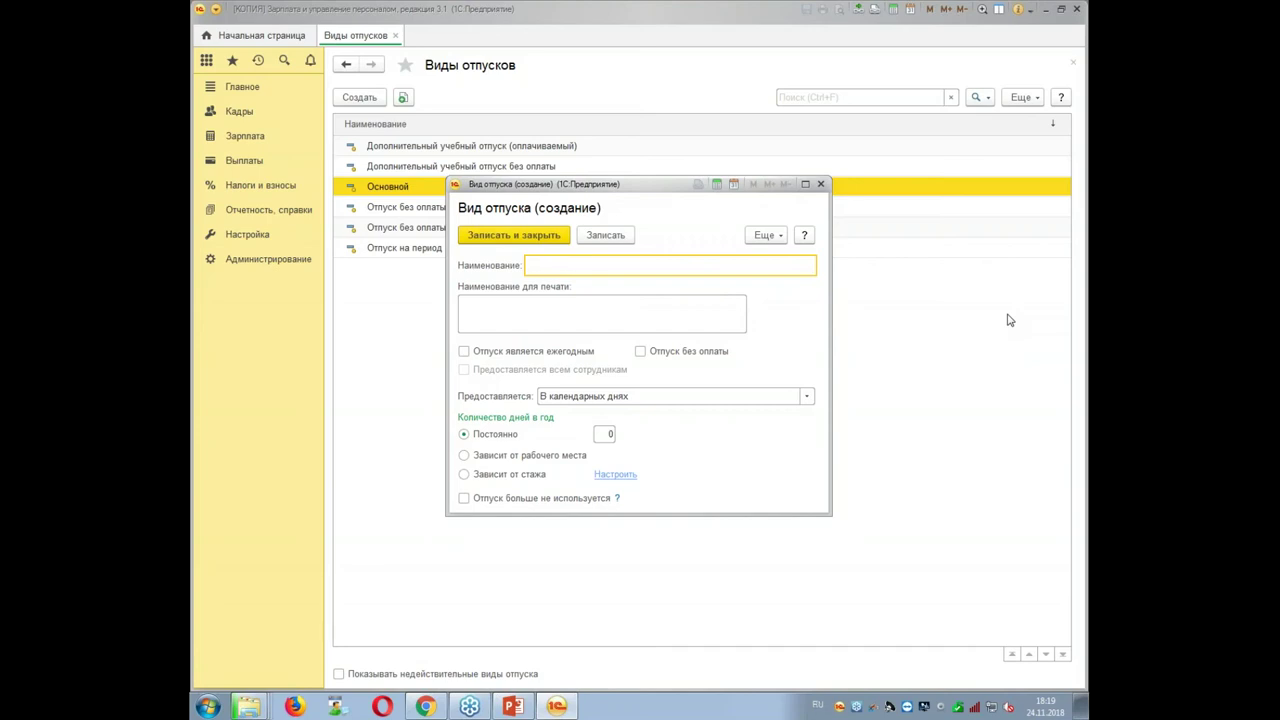
Name the leave type "Корпоративный" and add "отпуск за ненорм. день" to its print name.
text(Корпоративный)
click(641, 300)
text(отпуск)
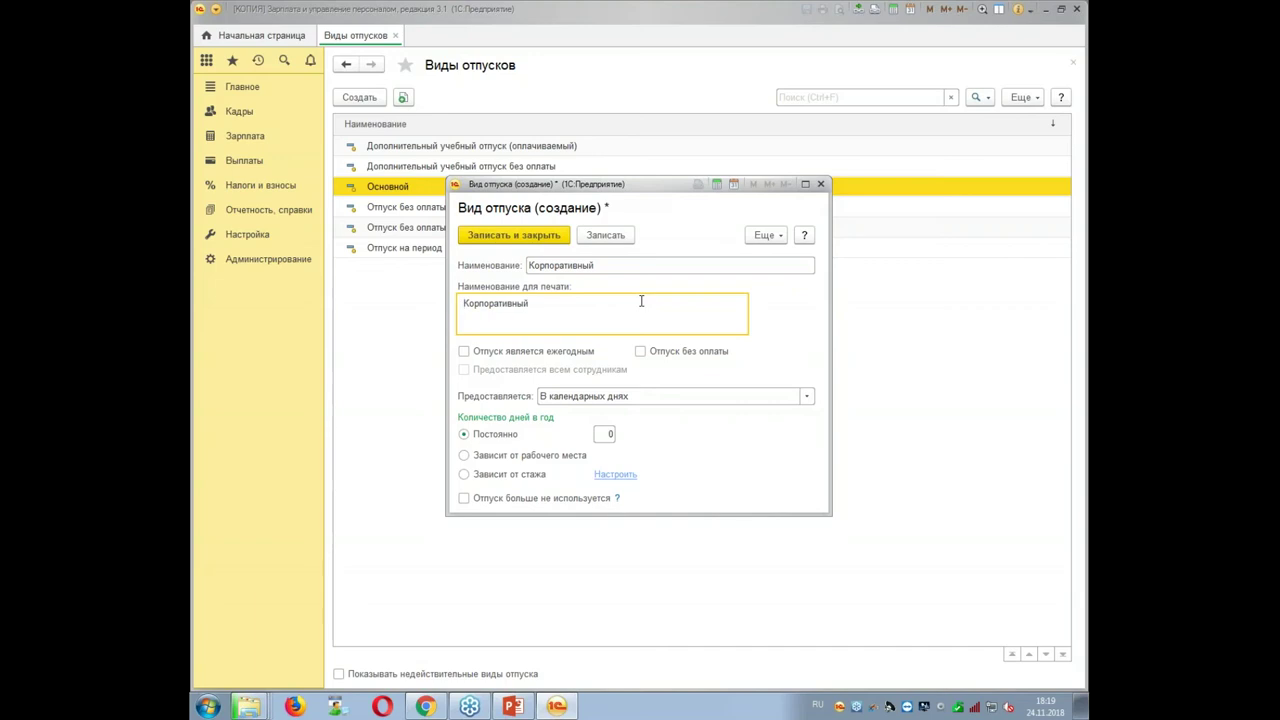
text( за ненорм. день)
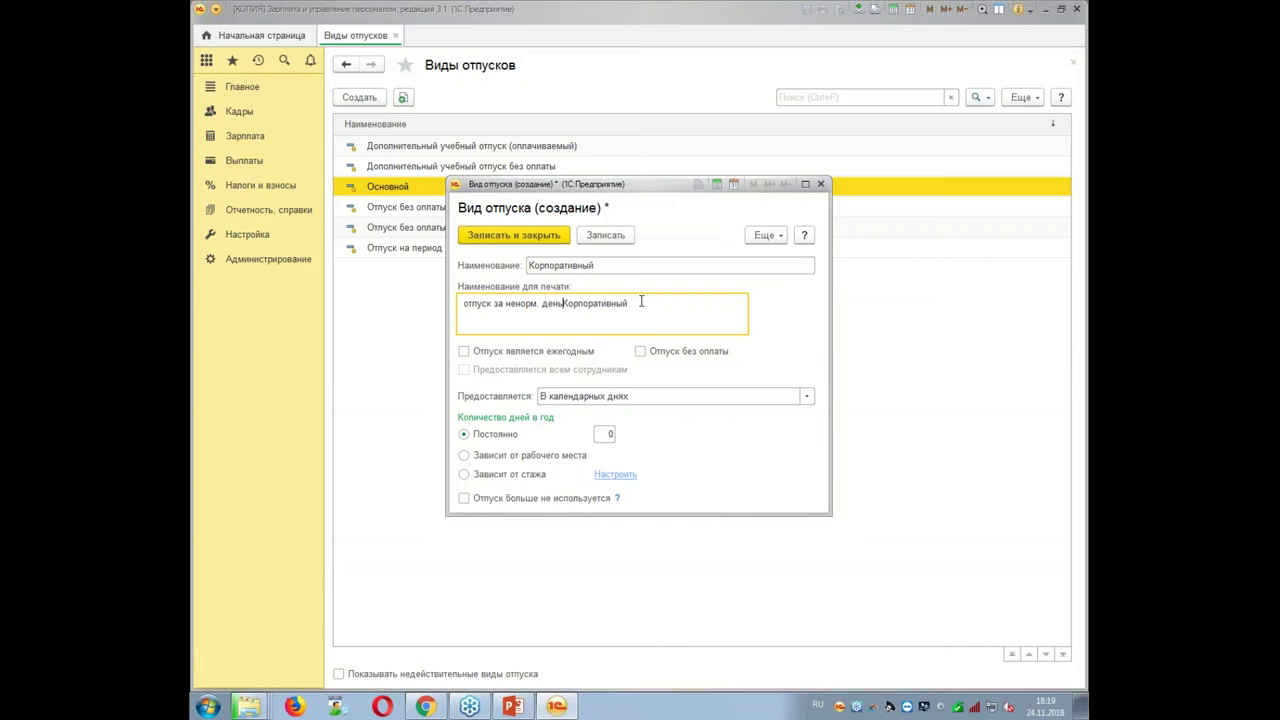
Move the word "Корпоративный" to the beginning of the print name, giving "Корпоративный отпуск за ненорм. день".
drag(641, 302, 561, 301)
key(ctrl+c)
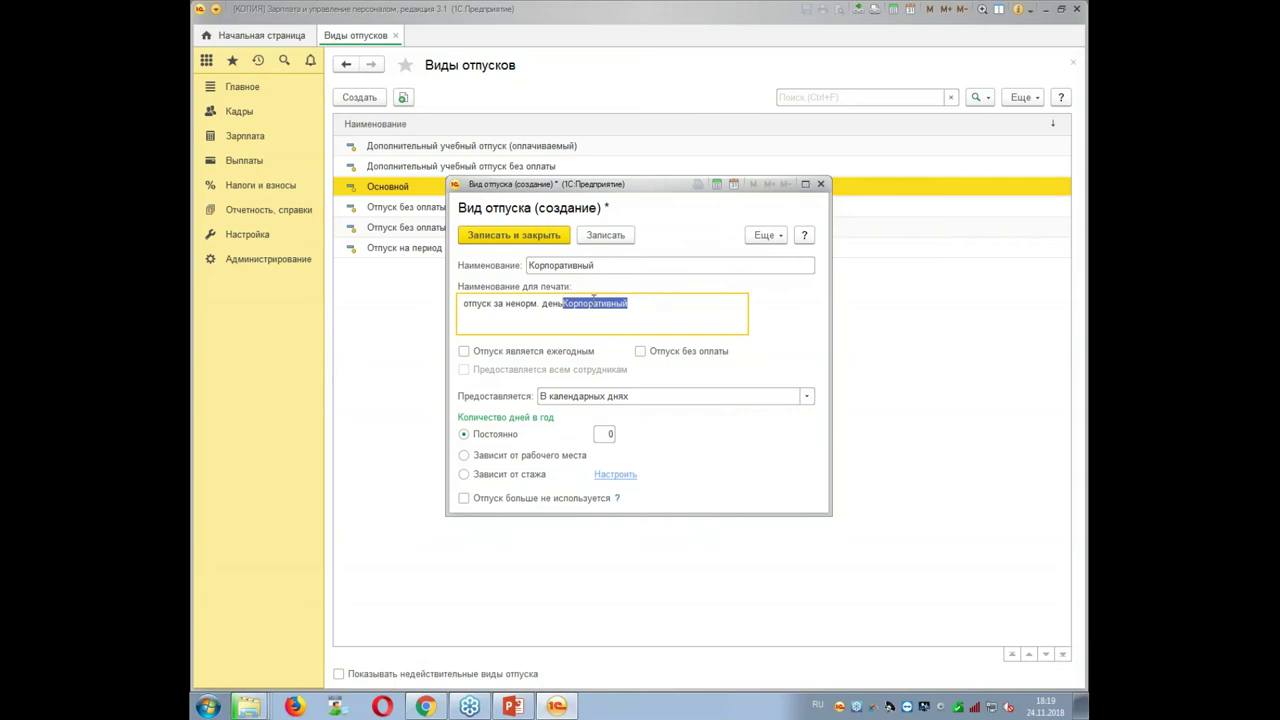
right_click(594, 298)
click(660, 330)
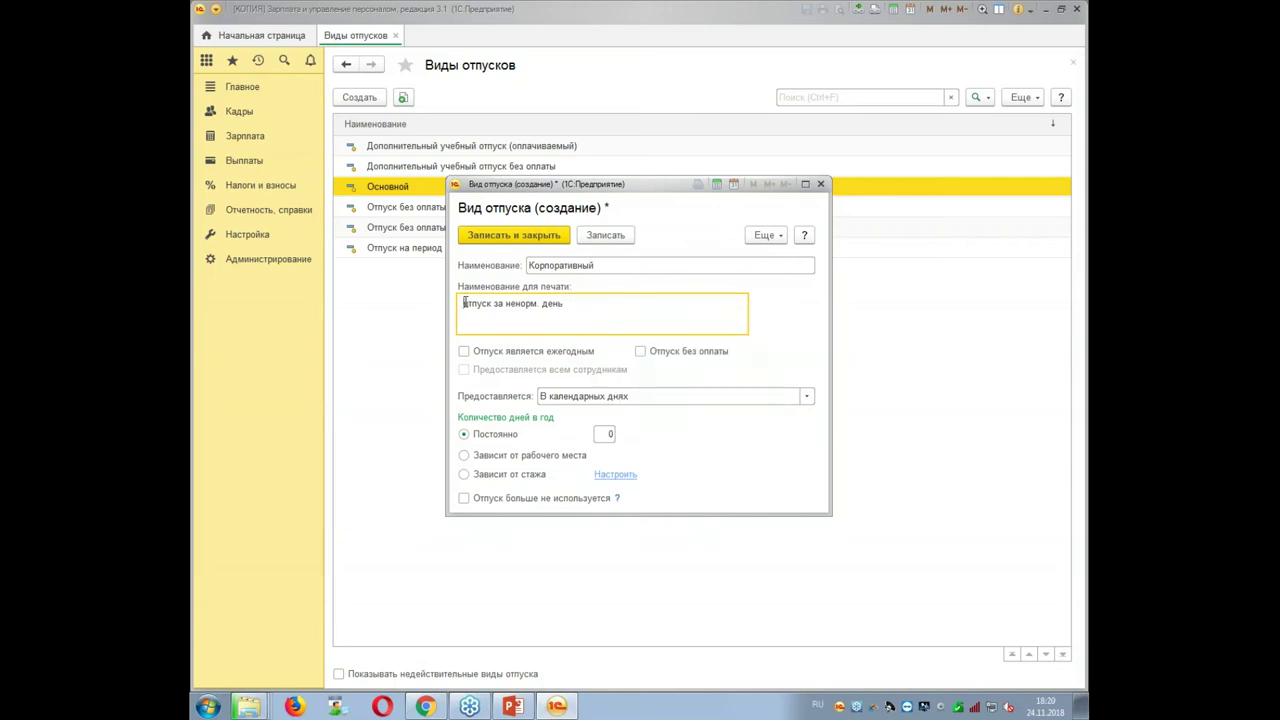
right_click(464, 303)
click(536, 383)
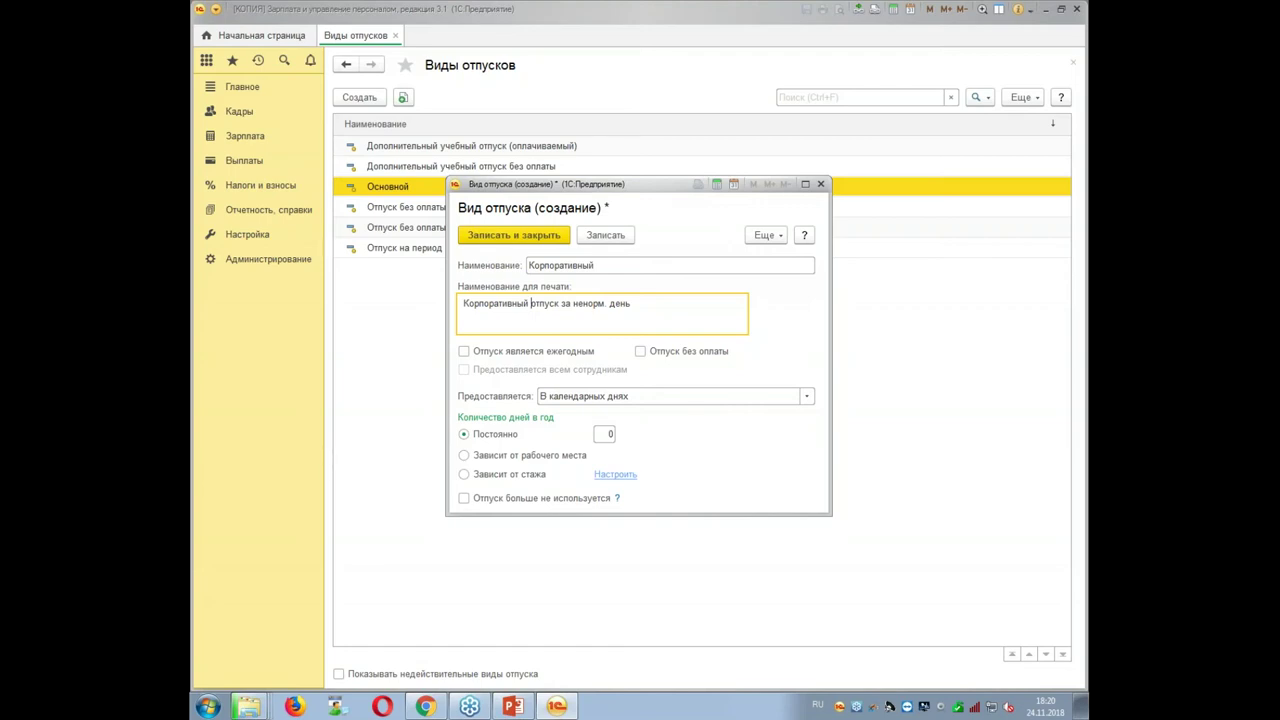
Mark the new leave type as annual (Отпуск является ежегодным).
click(464, 352)
click(465, 353)
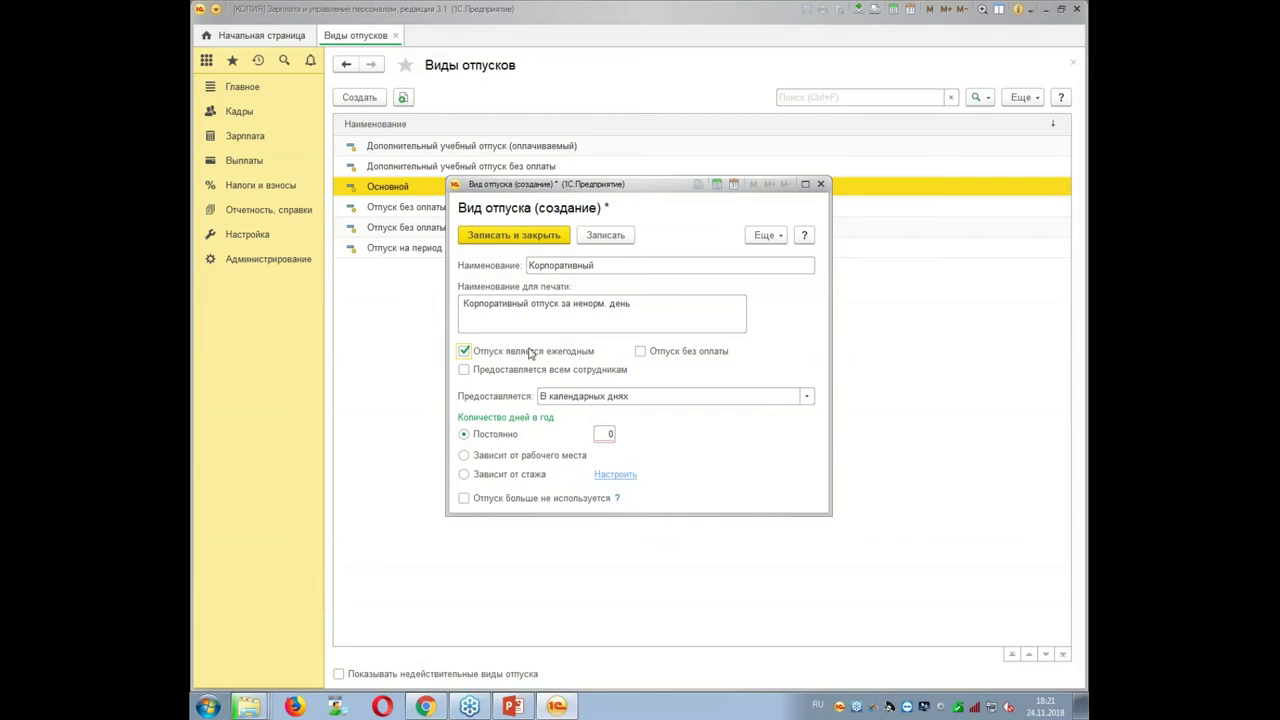
Try granting the leave to all employees, with the yearly number of days depending on length of service.
click(464, 370)
click(487, 459)
click(497, 372)
click(465, 474)
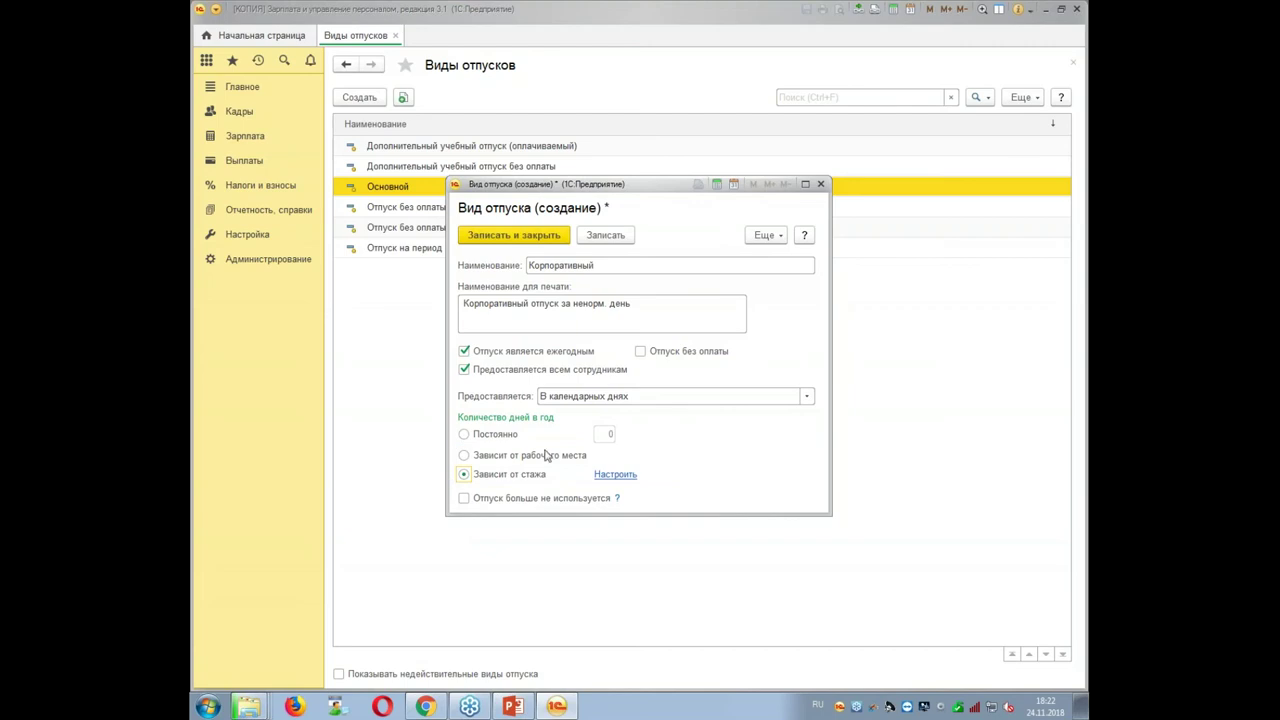
click(463, 370)
Make the yearly number of days depend on the workplace, then save the leave type and close the list.
click(463, 457)
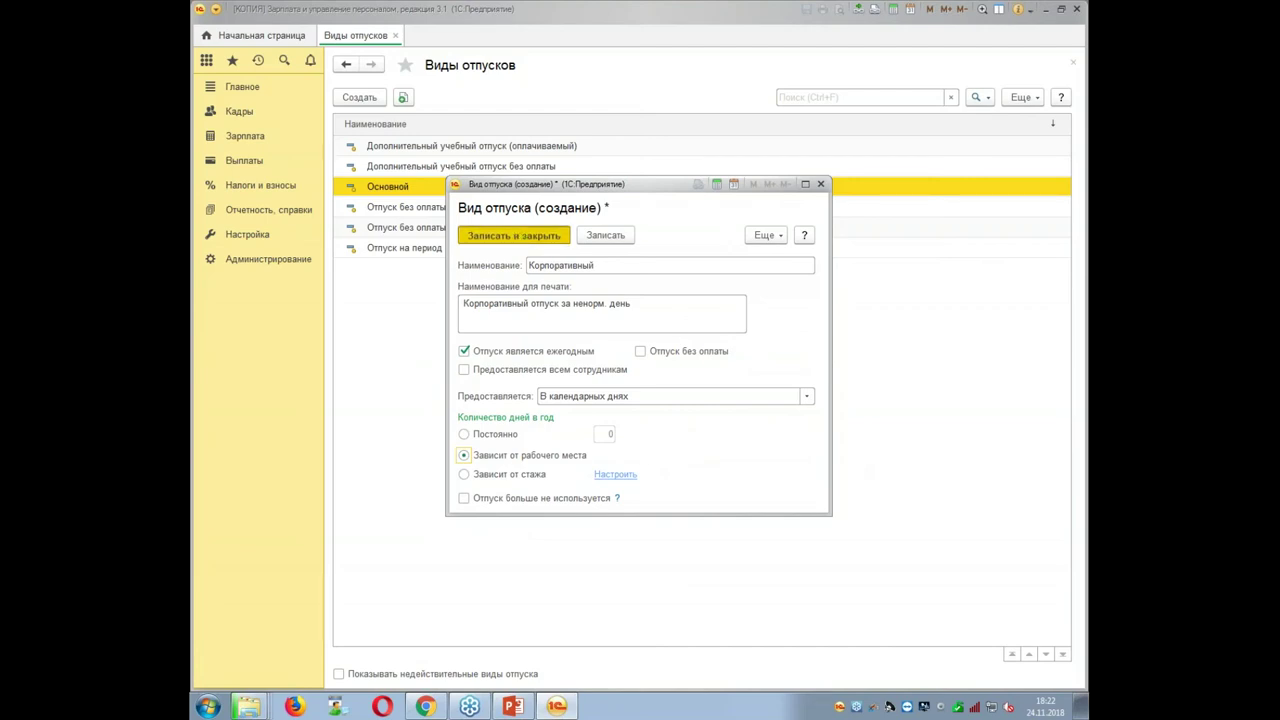
click(514, 235)
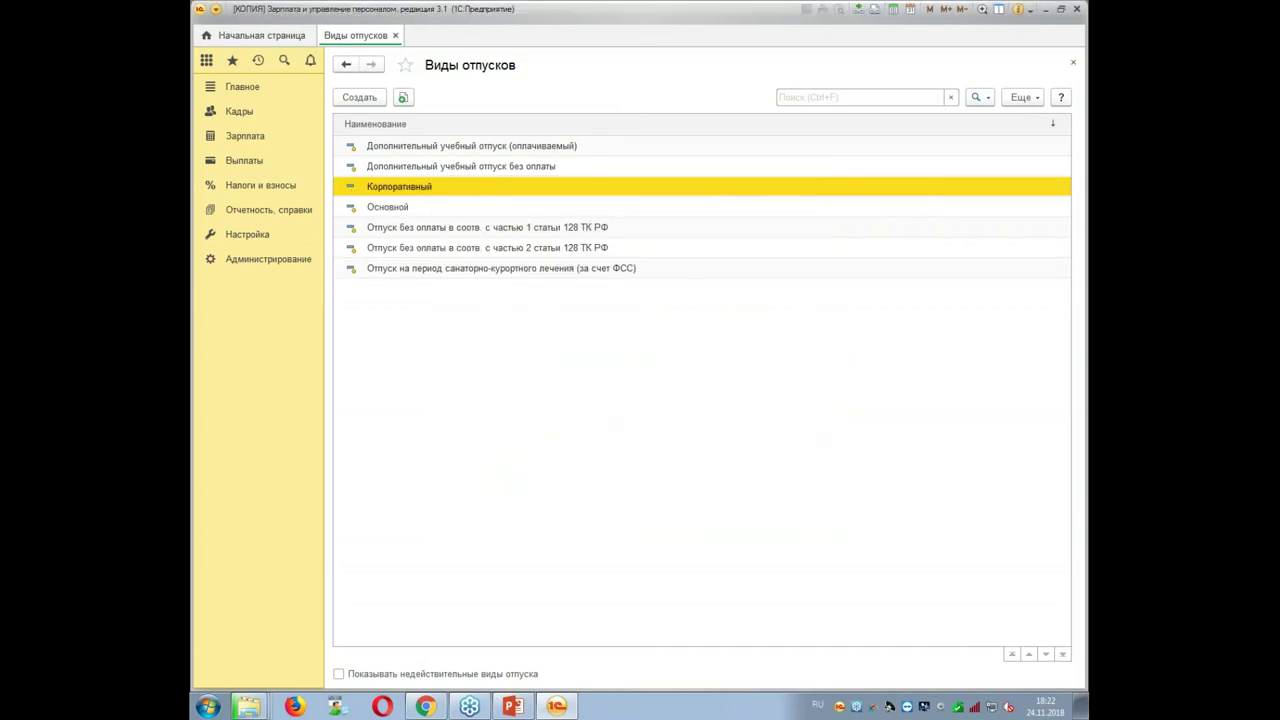
click(396, 36)
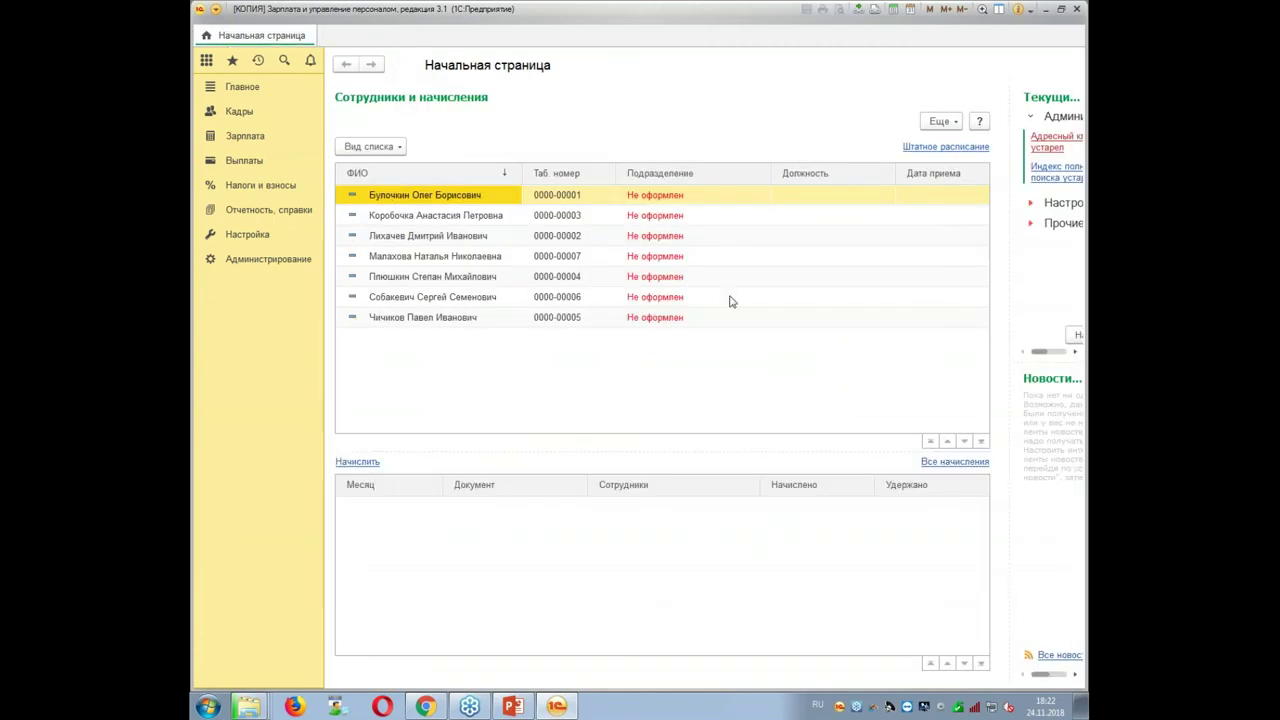
Open the staffing schedule (Штатное расписание) in the personnel section and start a document approving it.
click(242, 114)
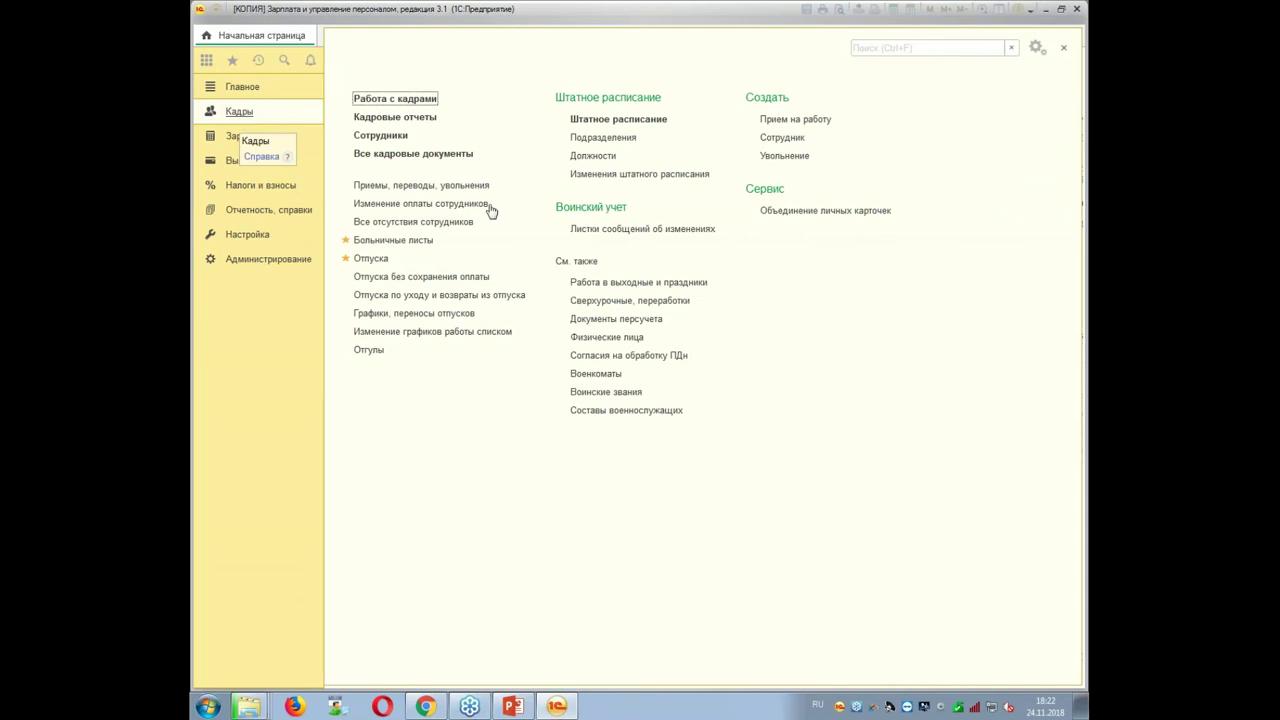
click(630, 121)
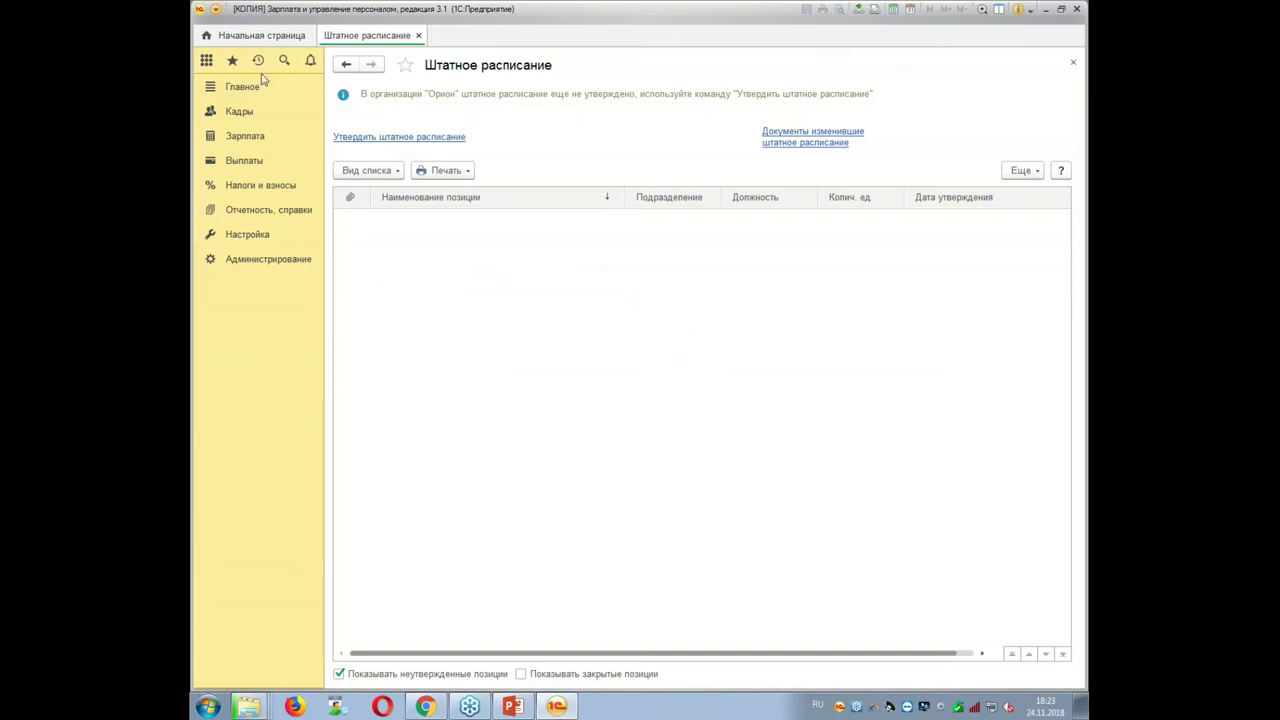
click(379, 139)
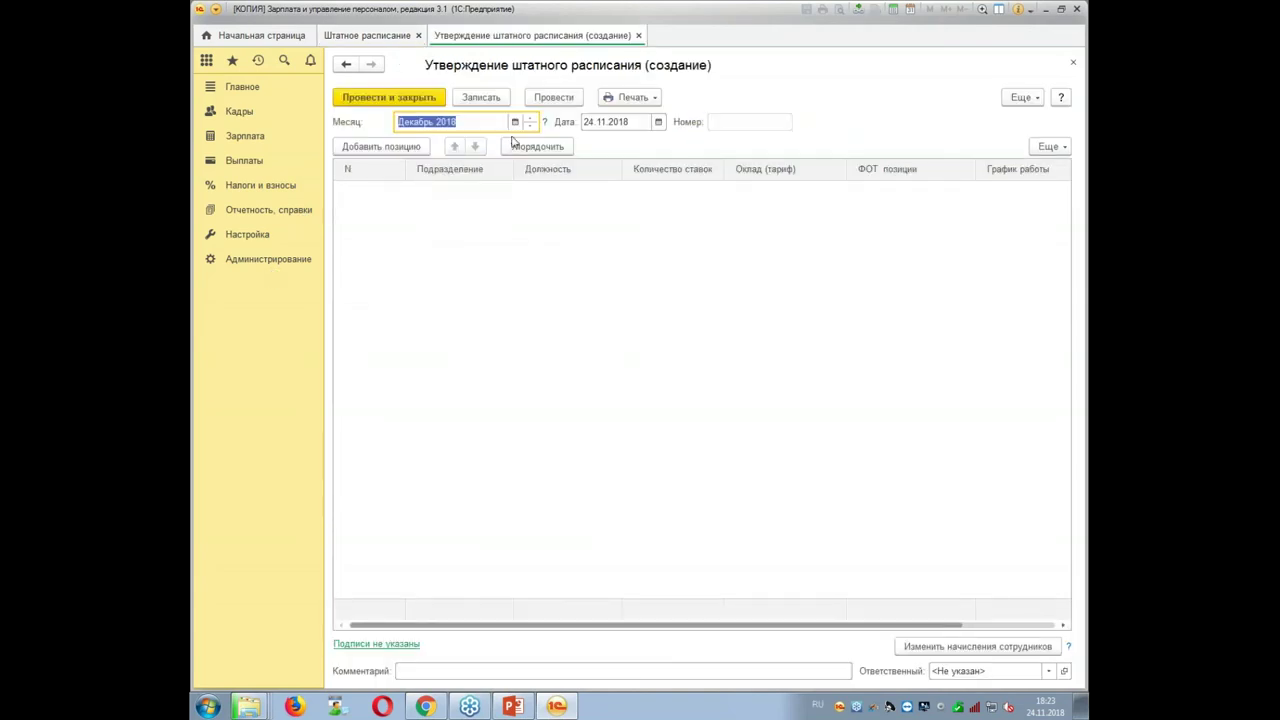
Set the approval document's month to Январь 2018 and its date to 01.01.2018.
text(я)
click(438, 144)
click(635, 120)
text(0)
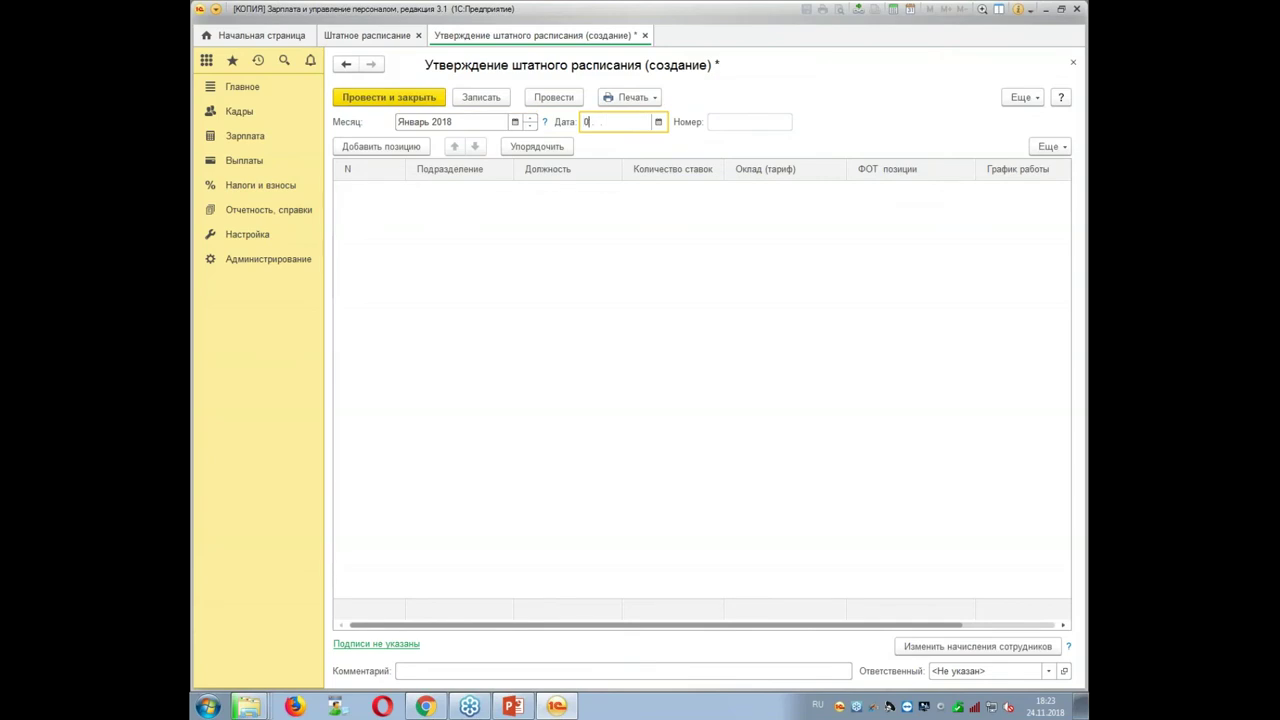
text(1.01)
click(217, 390)
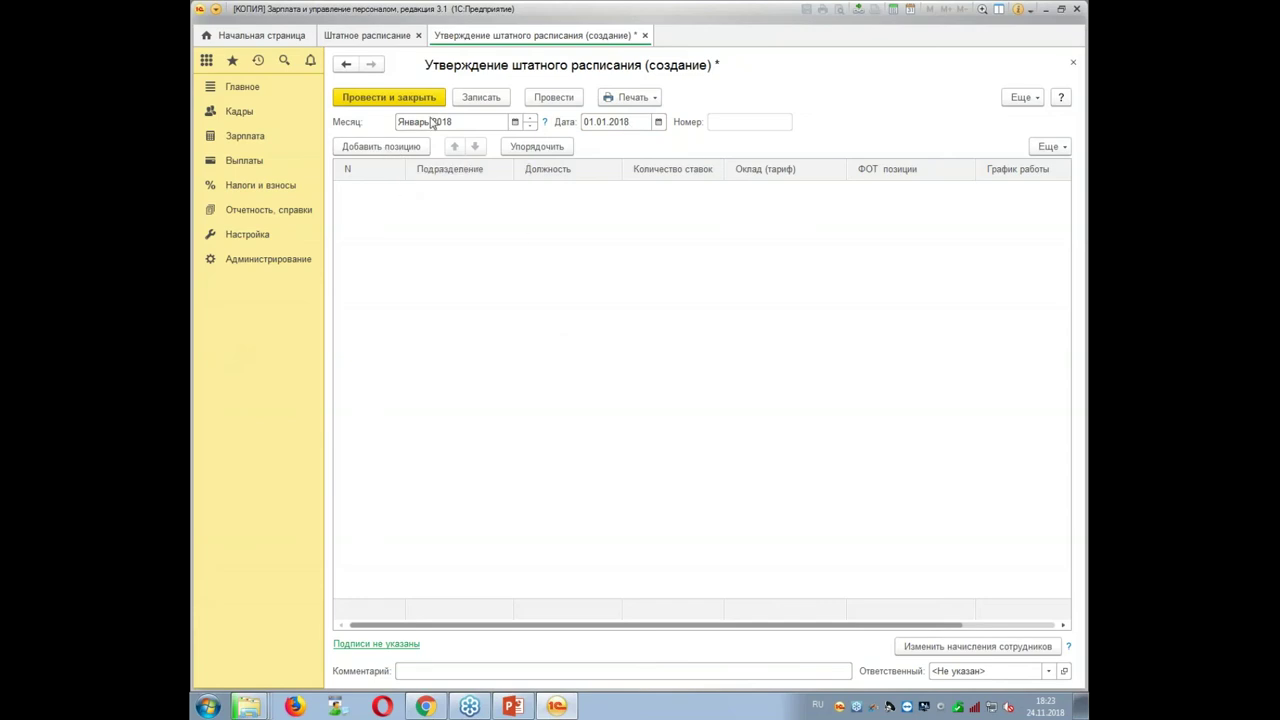
Add a staffing position in the department Дирекция with the job title Генеральный директор акционерного общества.
click(381, 147)
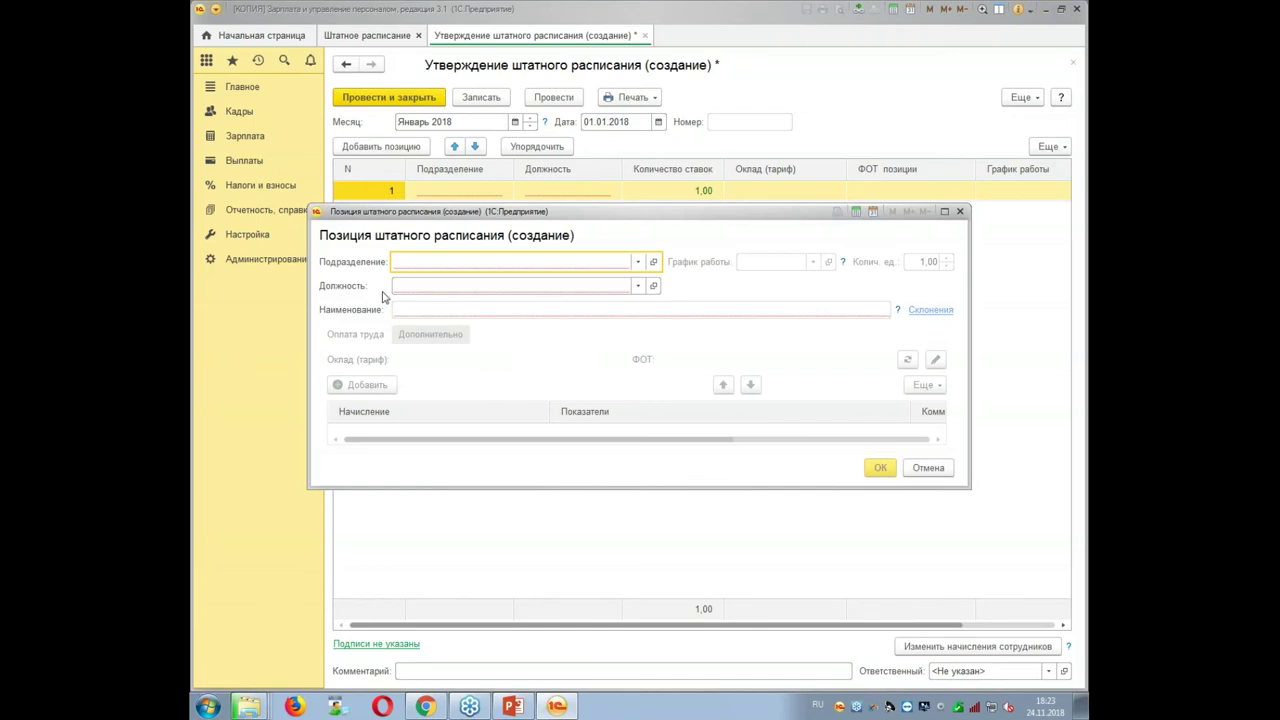
text(дир)
click(519, 292)
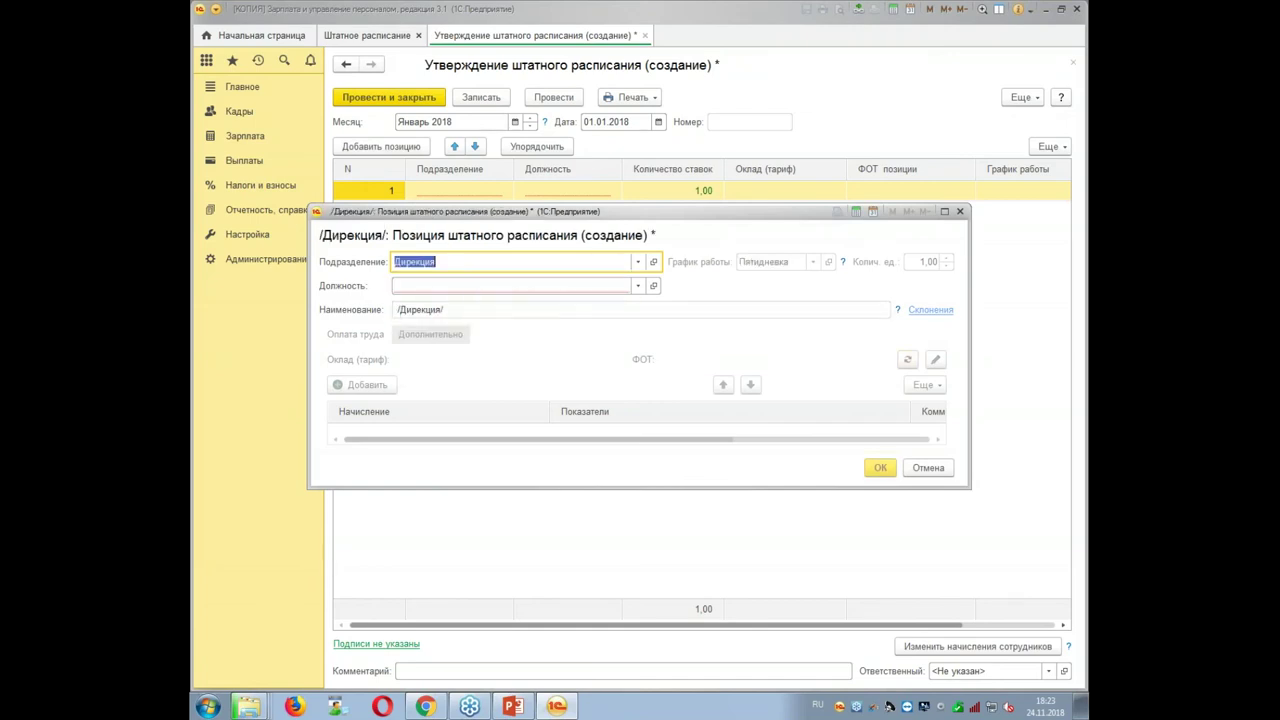
click(512, 286)
text(ге)
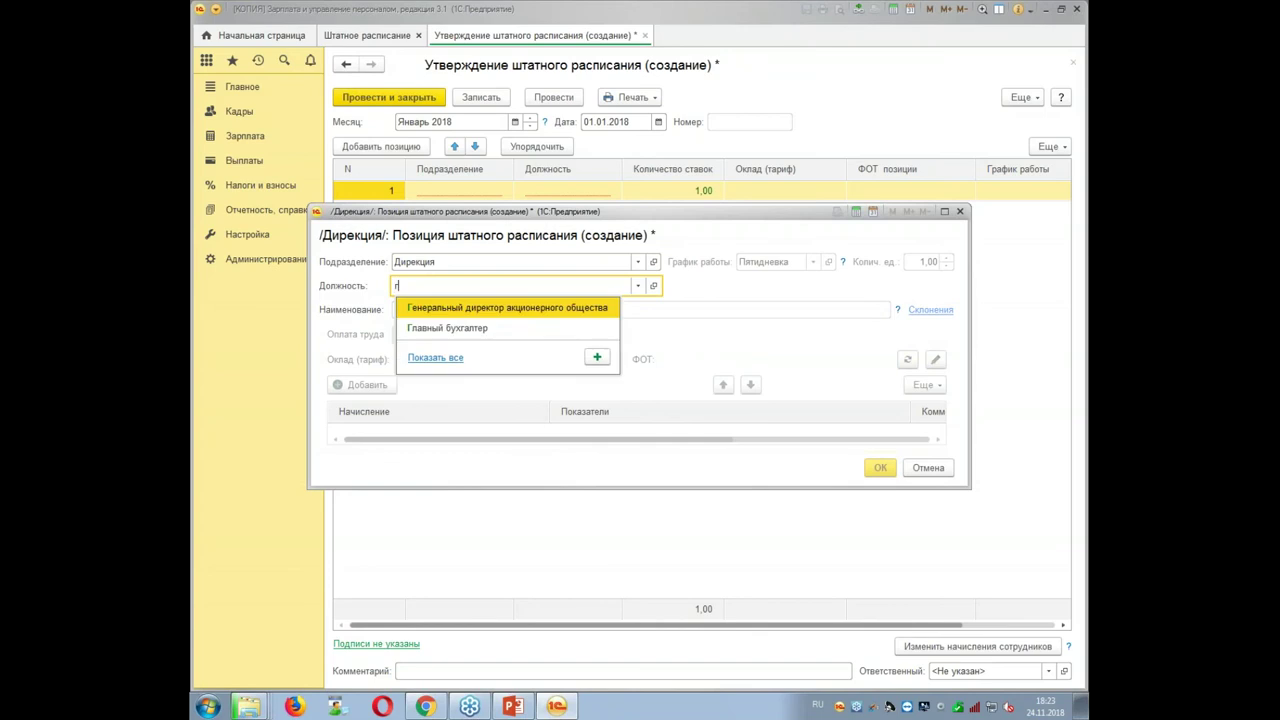
click(472, 304)
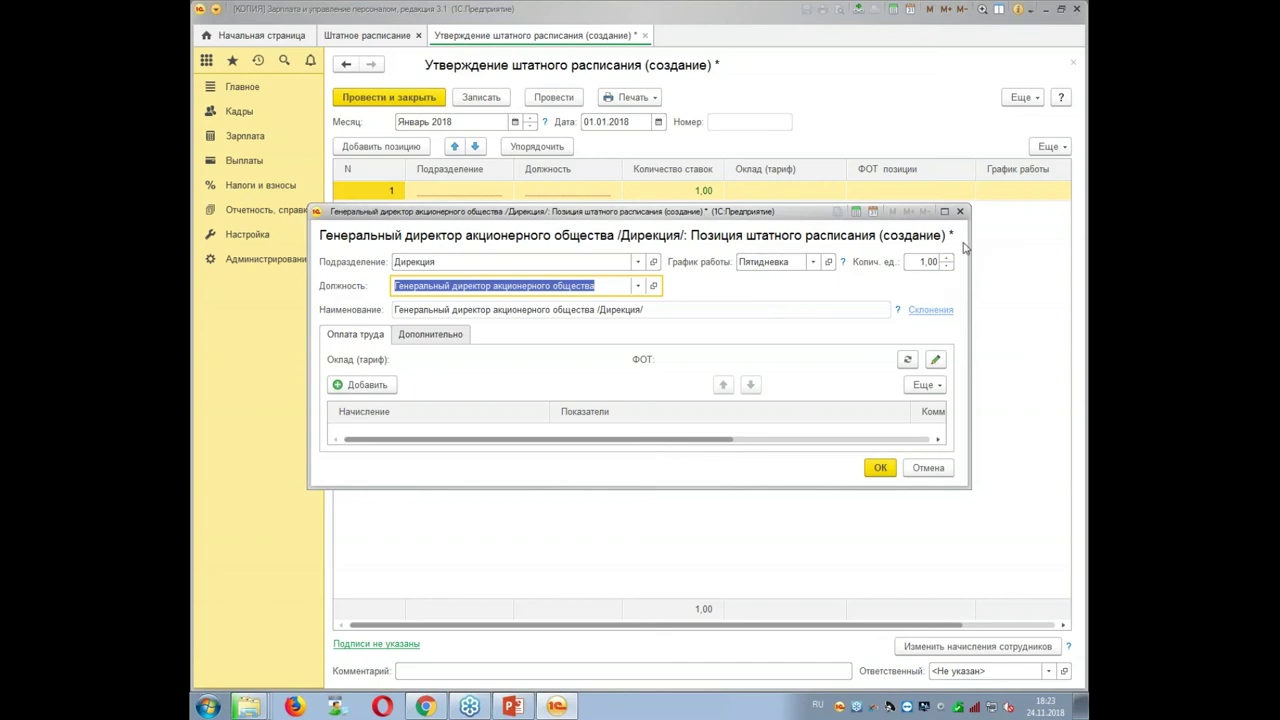
Add the accrual Оплата по окладу to the general director position with a salary of 100 000.
drag(587, 205, 587, 105)
click(362, 285)
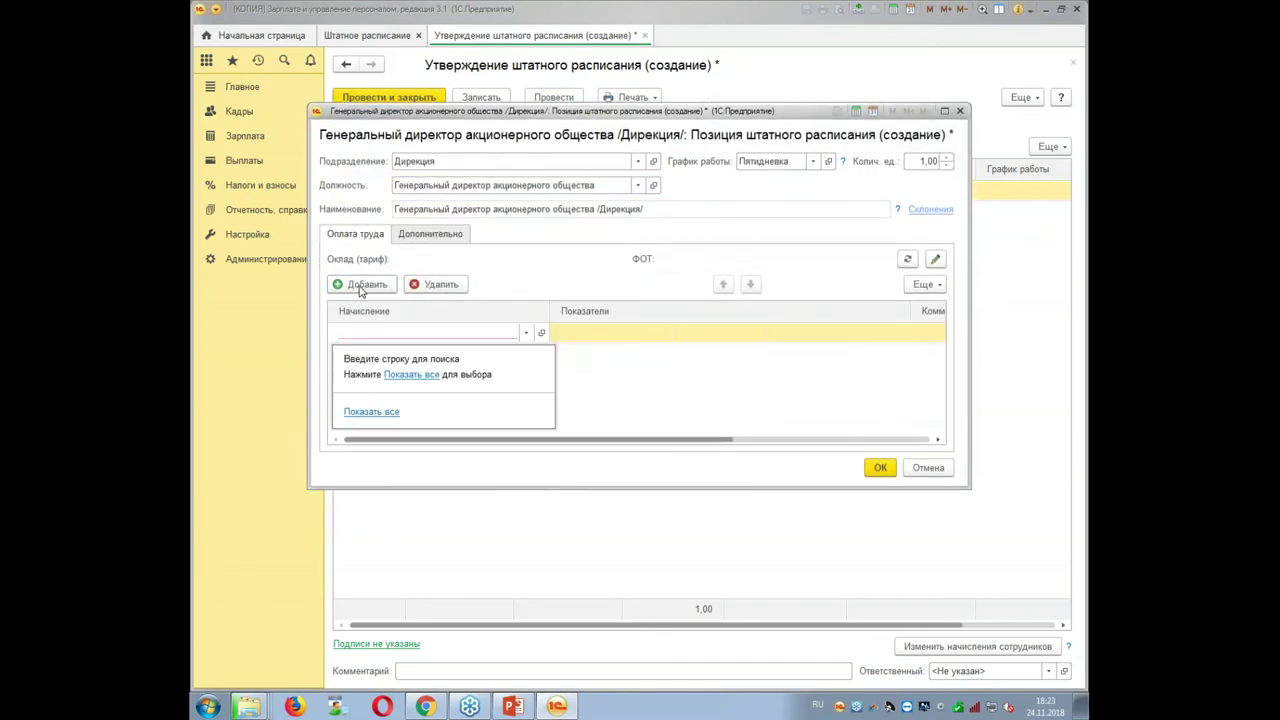
click(410, 375)
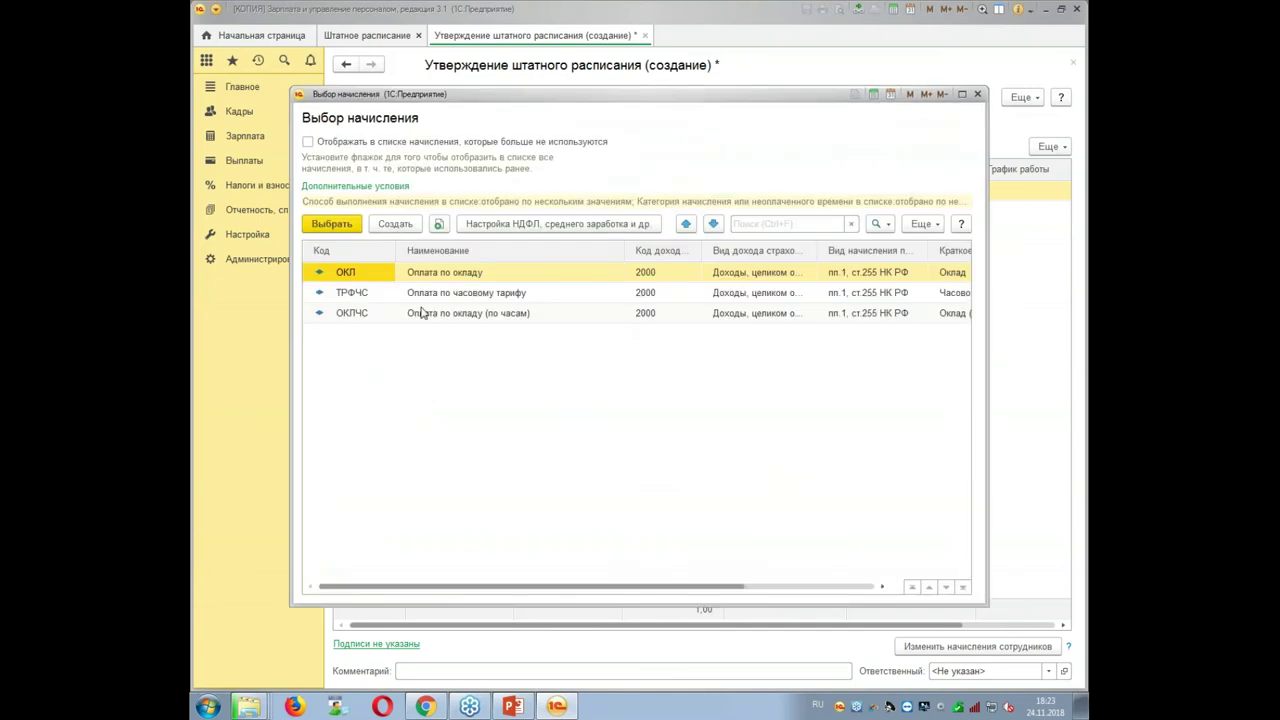
double_click(505, 277)
click(730, 333)
text(100 000)
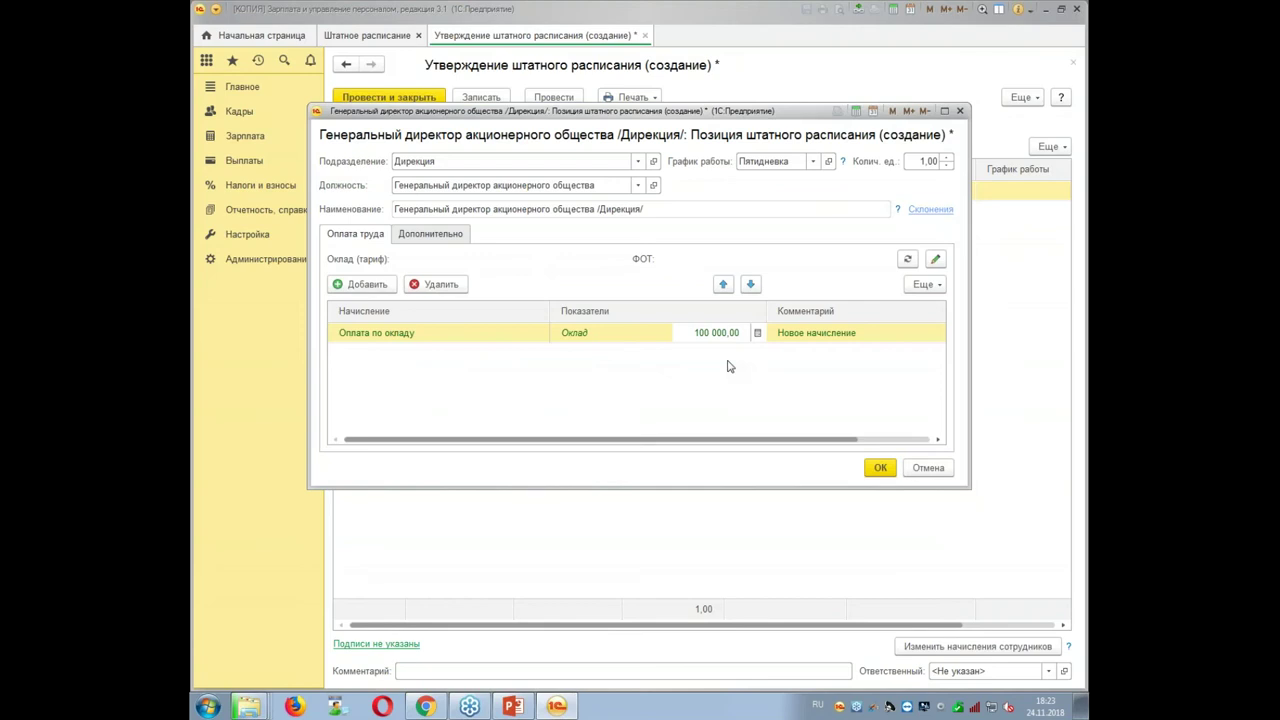
key(Return)
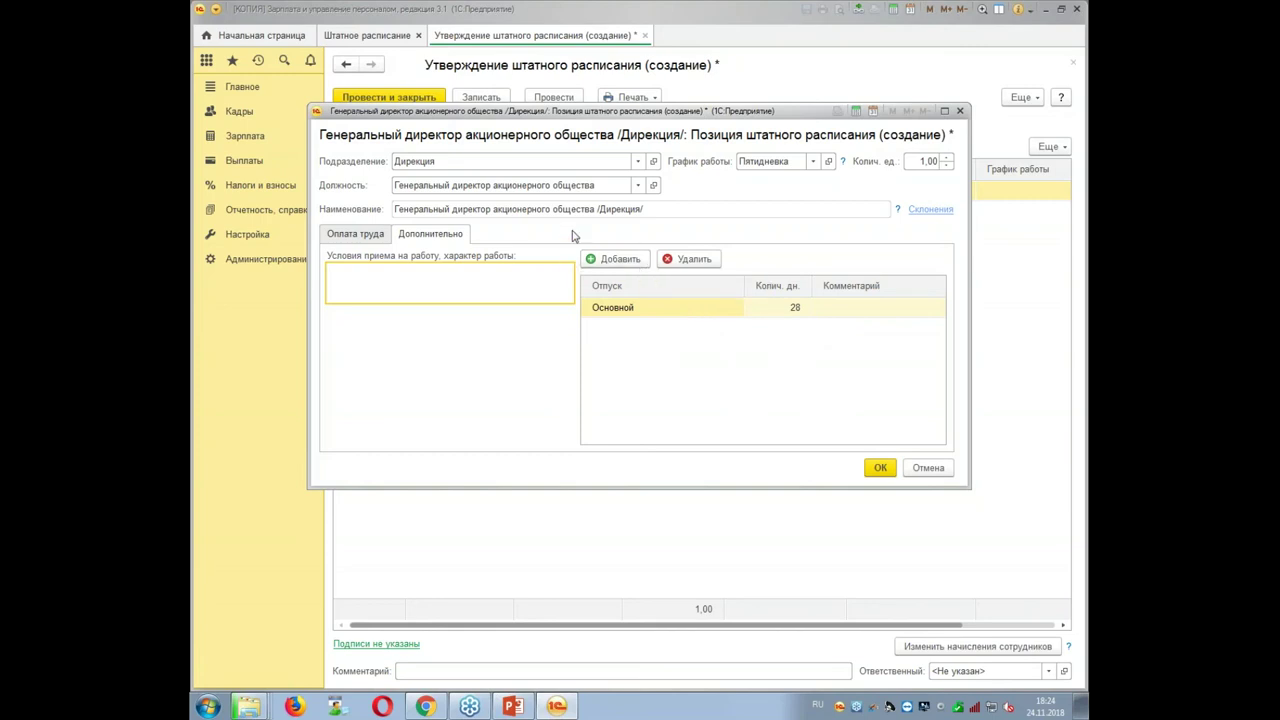
Add 3 days of Корпоративный leave to the general director position and save the position.
click(617, 260)
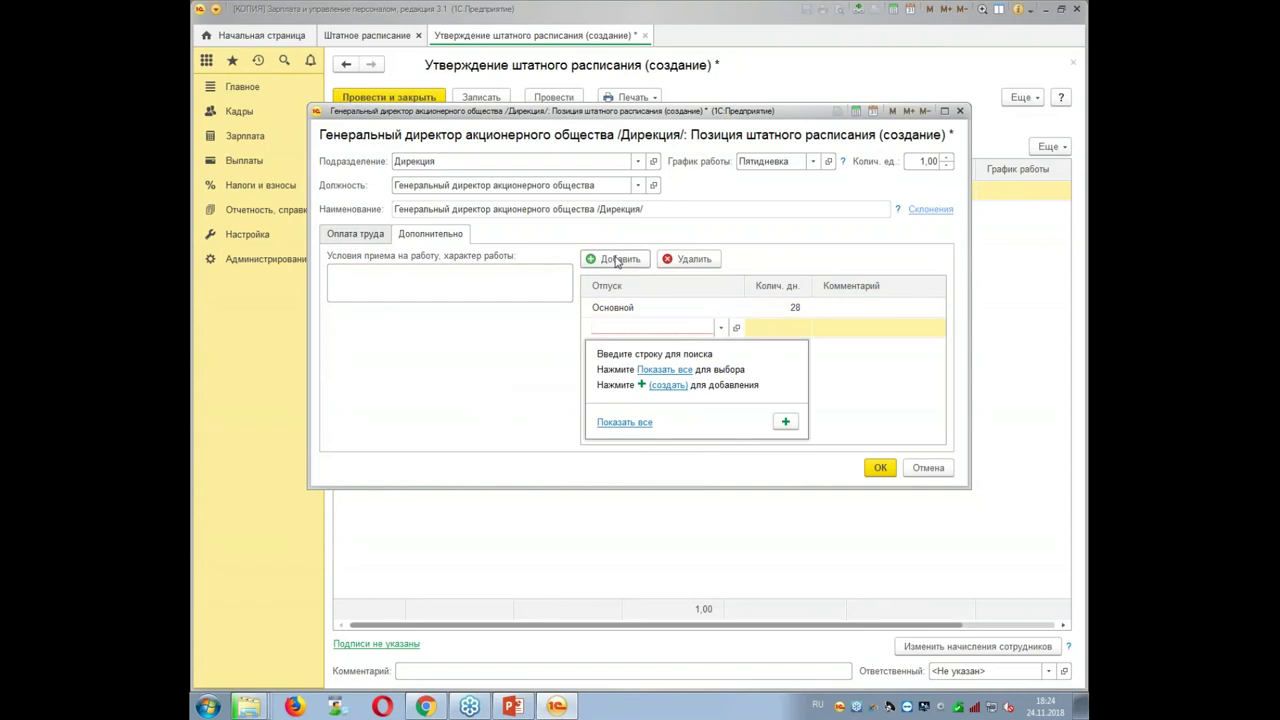
text(Кор)
key(Return)
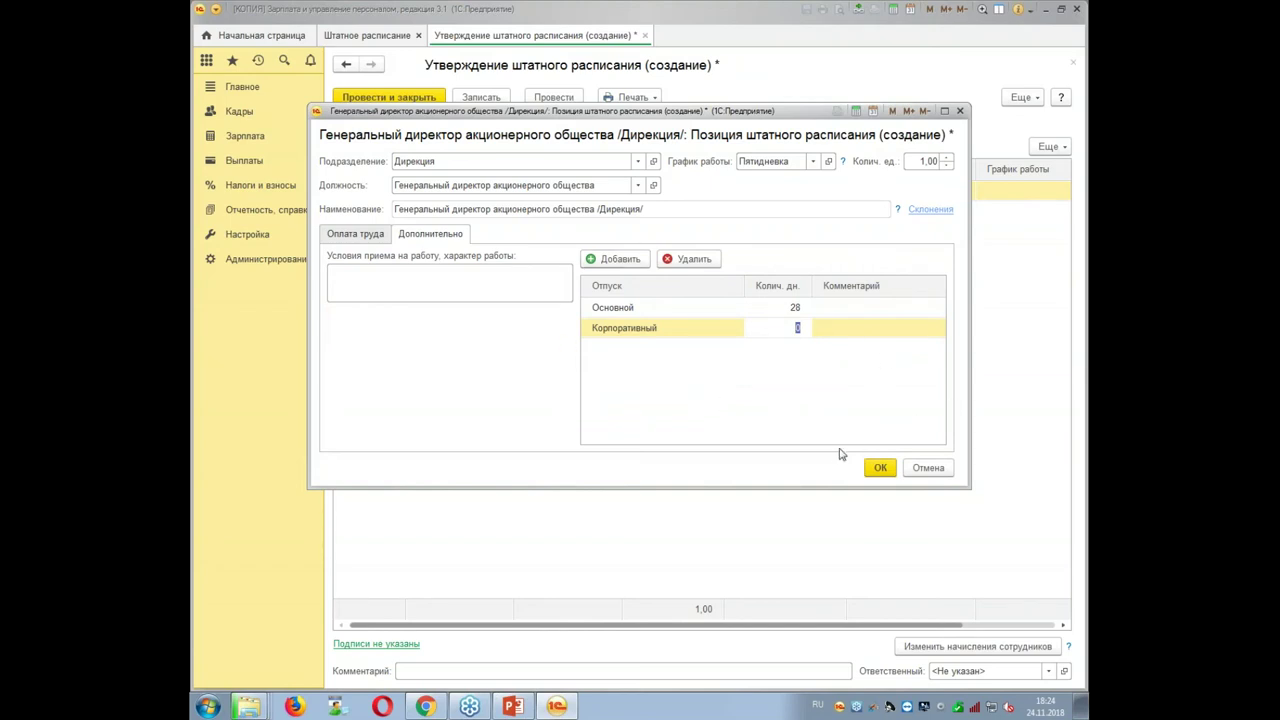
text(3)
key(Return)
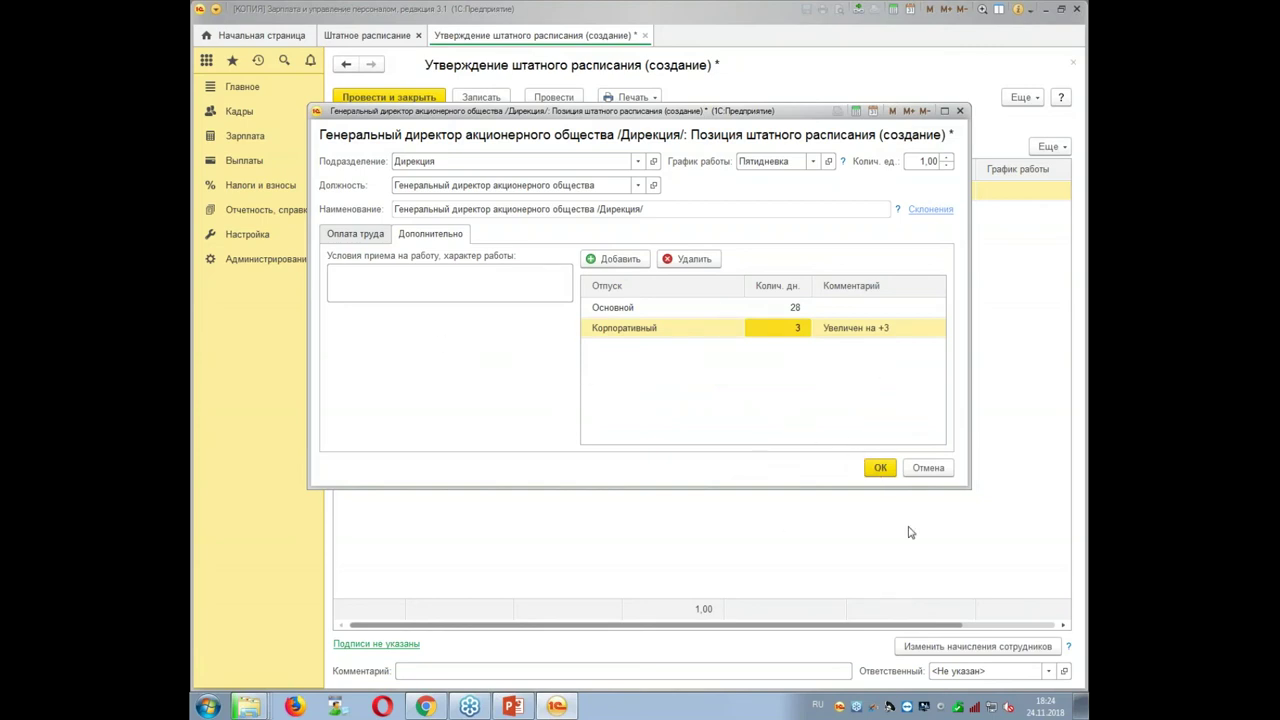
click(878, 470)
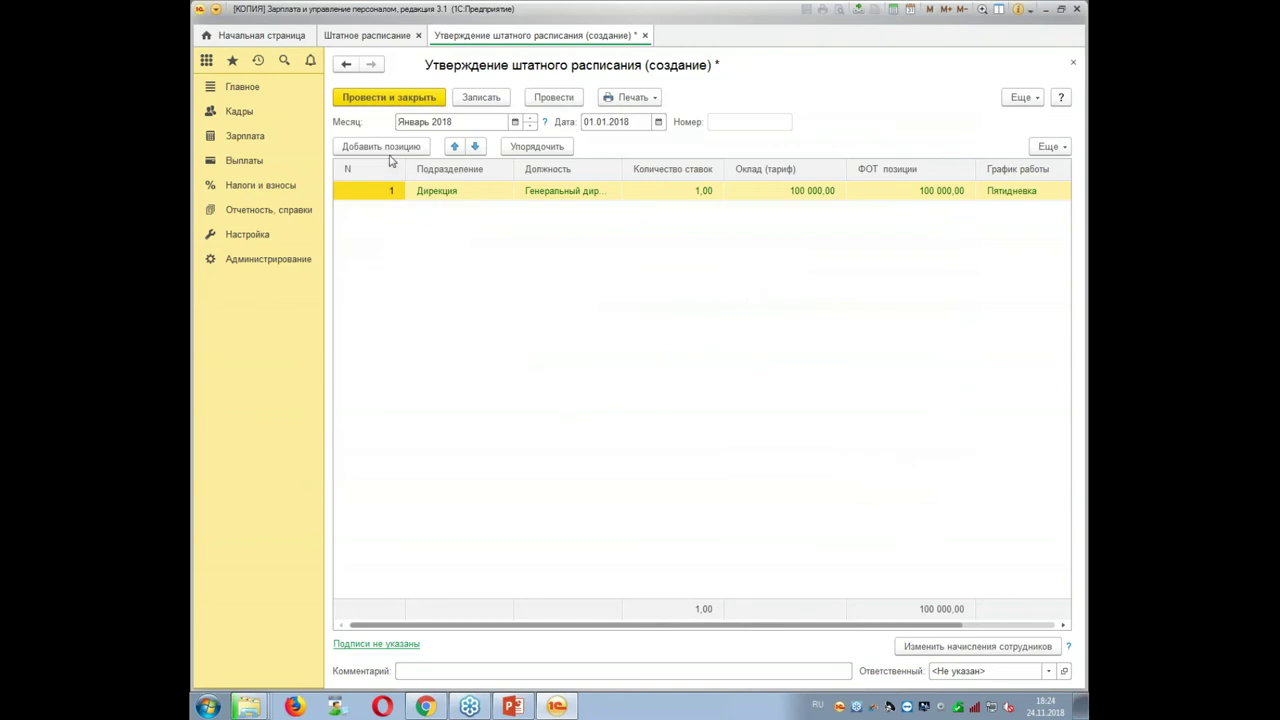
Add a staffing position in the department Бухгалтерия with the job title Главный бухгалтер.
click(384, 148)
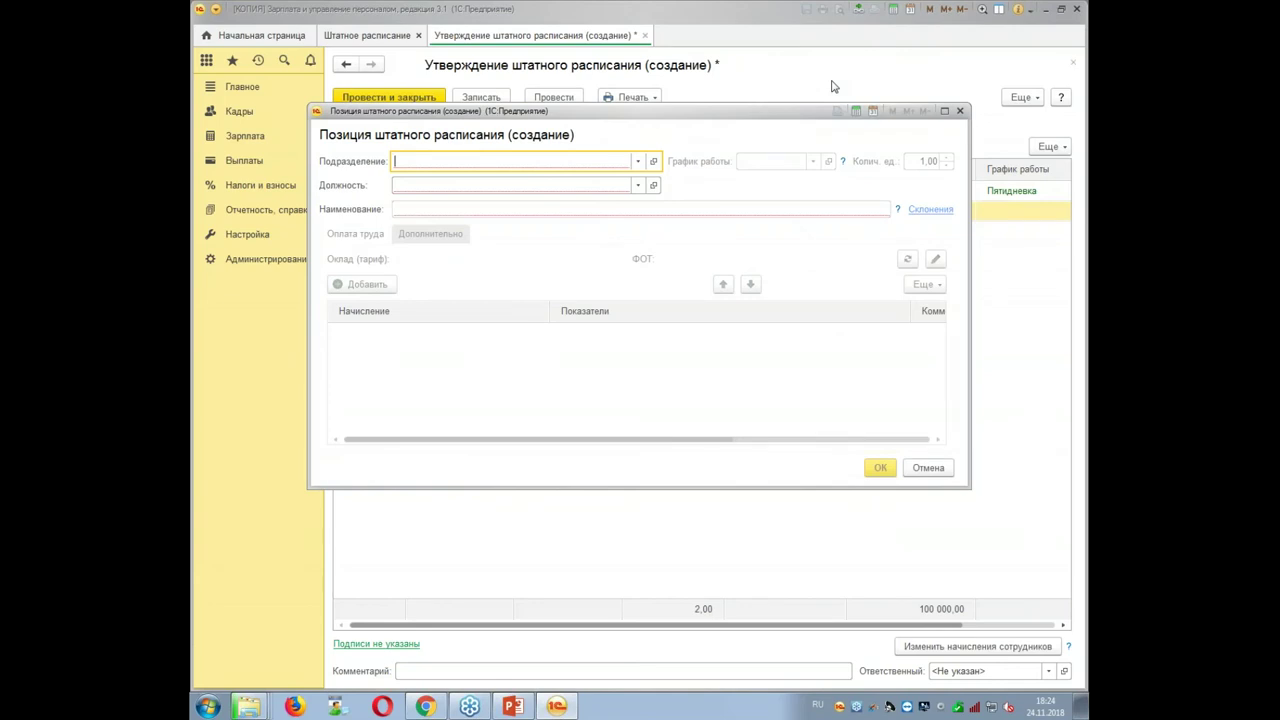
text(бух)
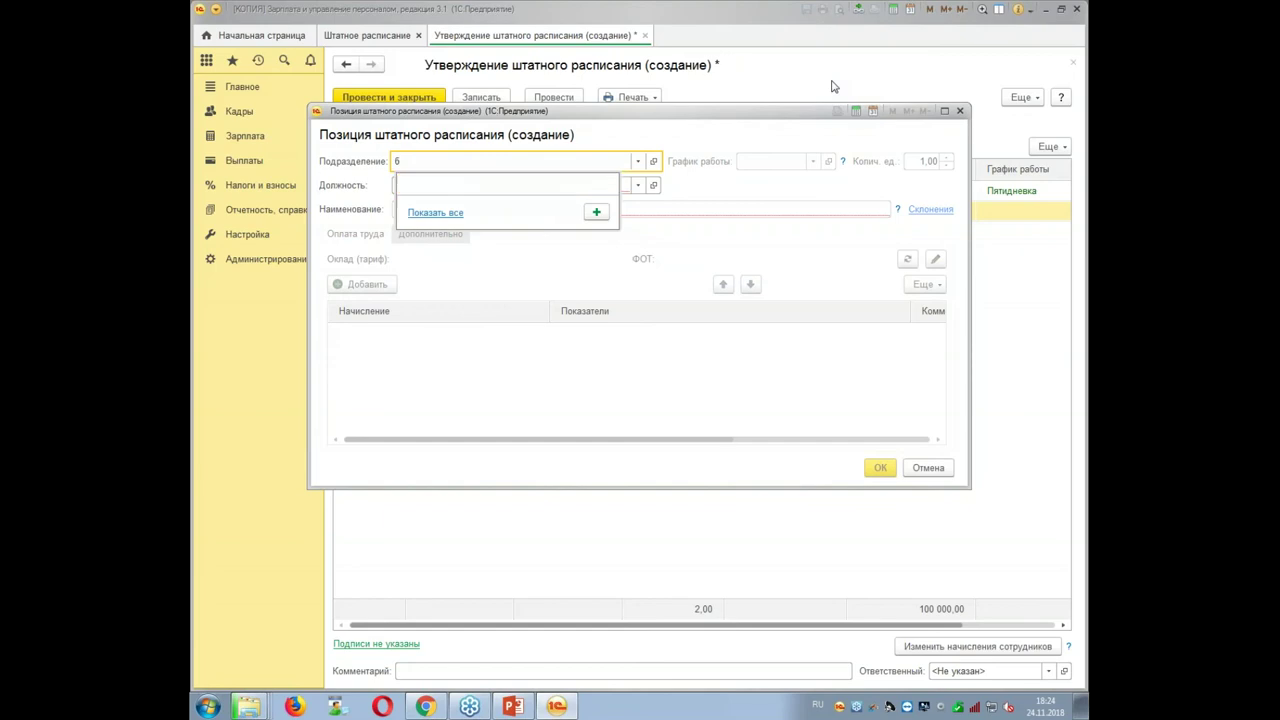
key(Return)
key(Tab)
text(гл б)
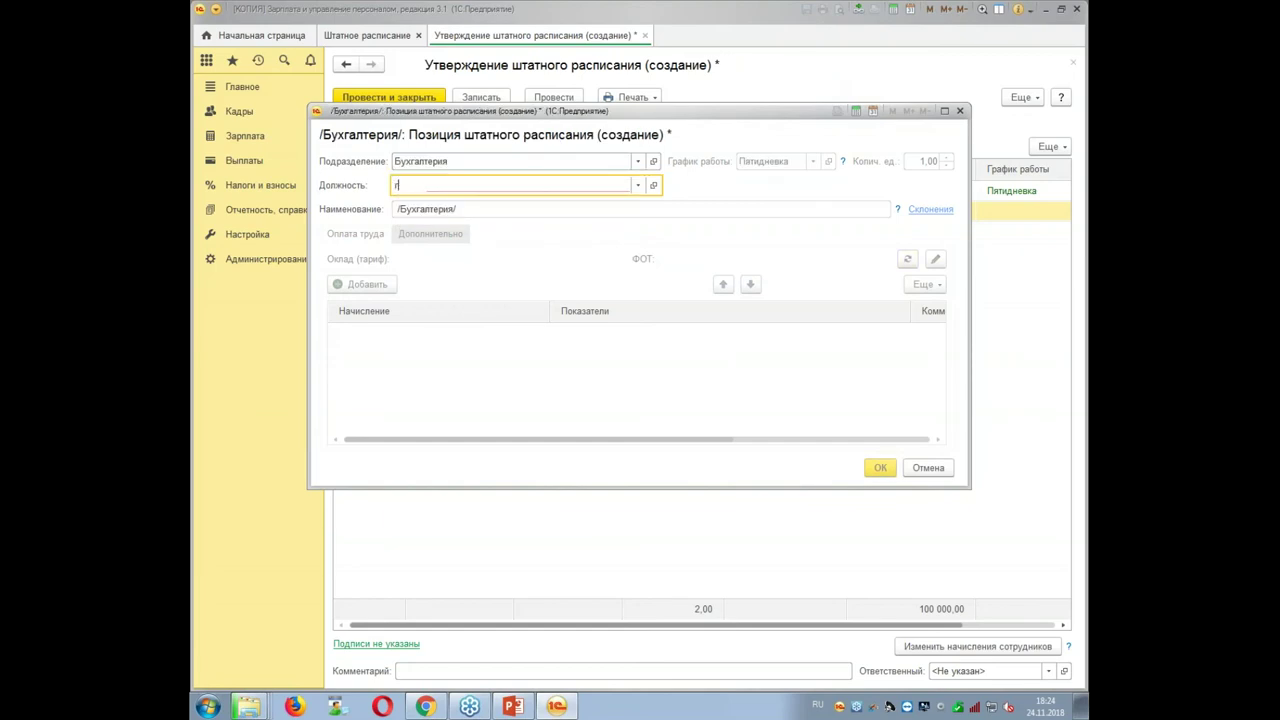
key(Return)
key(Tab)
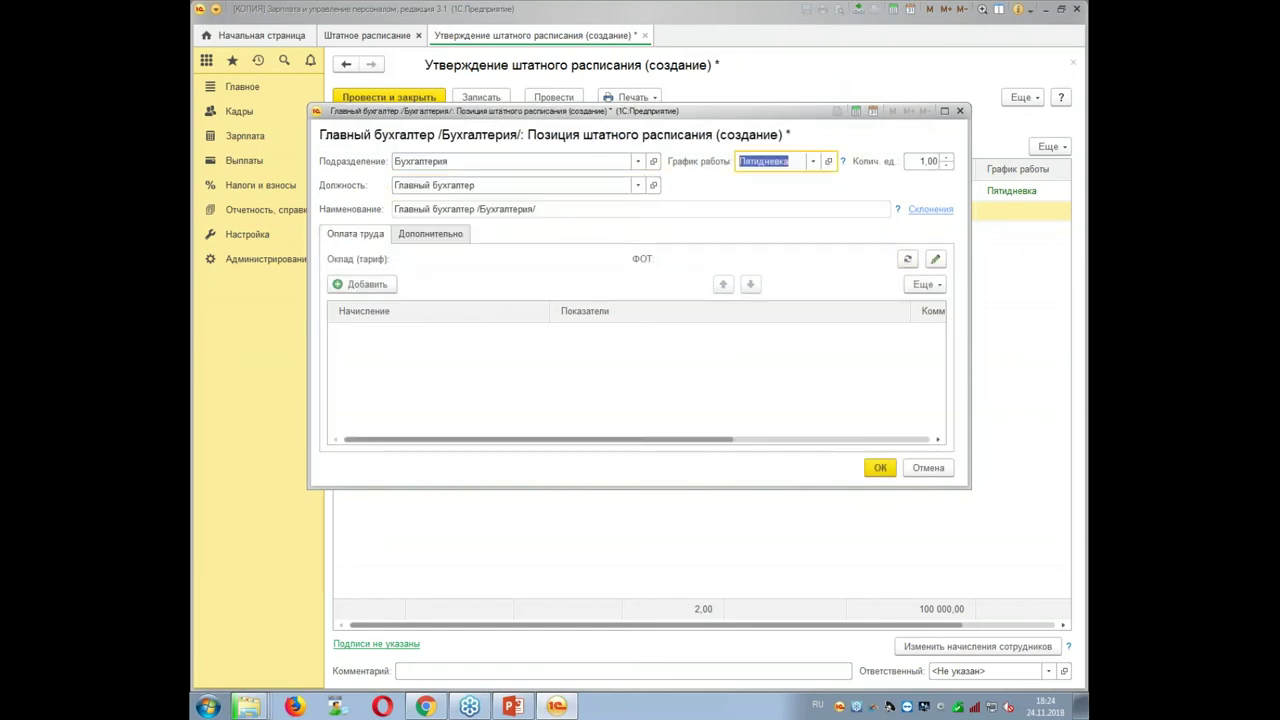
key(Tab)
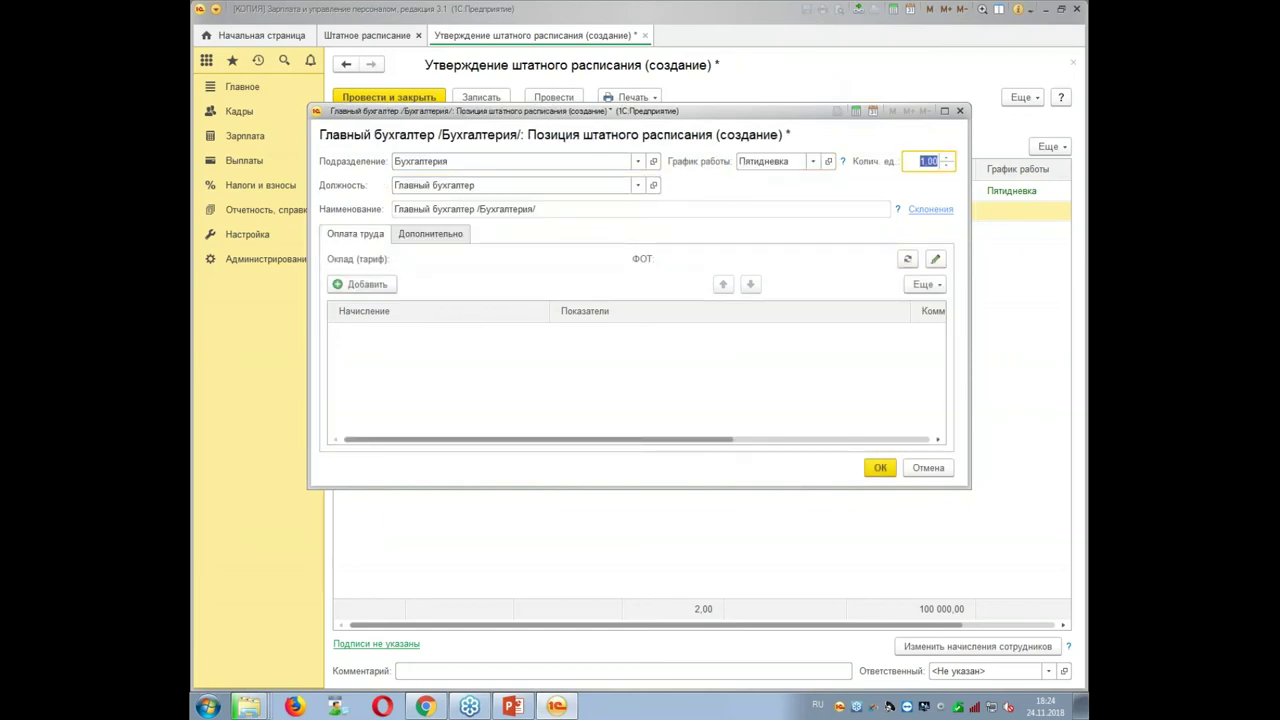
Add the accrual Оплата по окладу to the chief accountant position with a salary of 75 000.
click(383, 289)
click(432, 357)
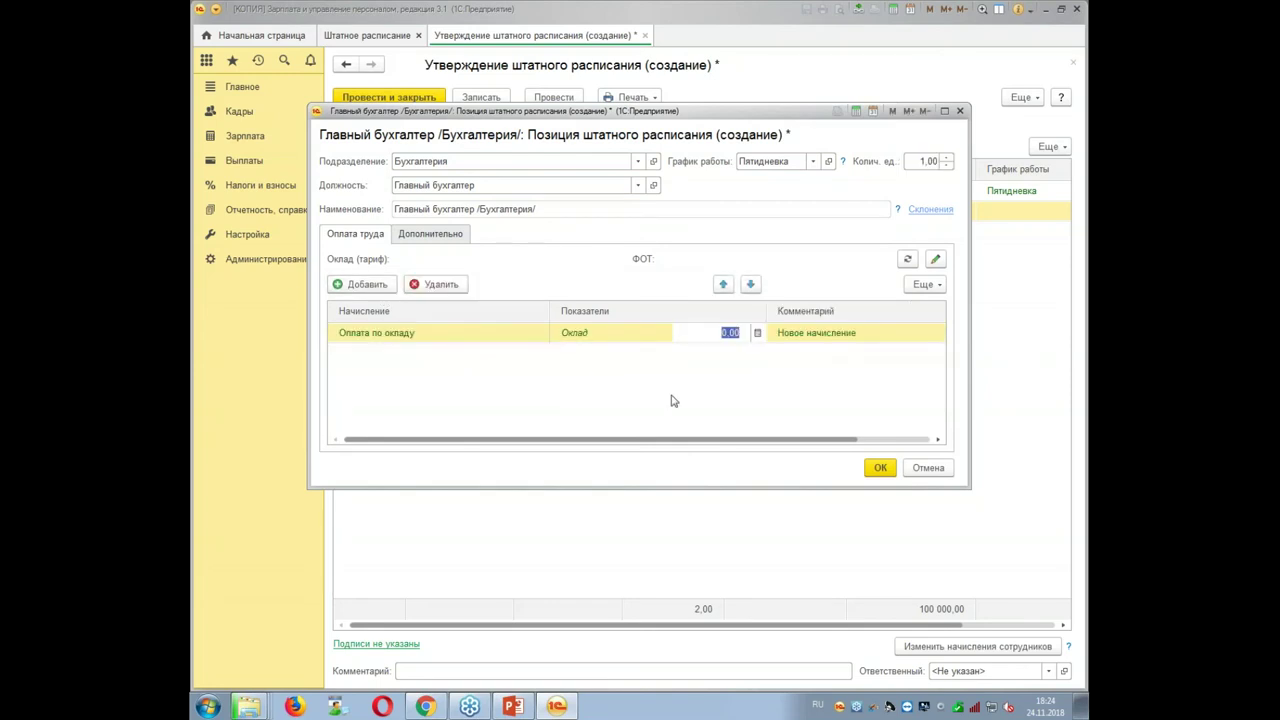
text(75000)
click(672, 400)
Add 3 days of Корпоративный leave to the chief accountant position and save the position.
click(449, 238)
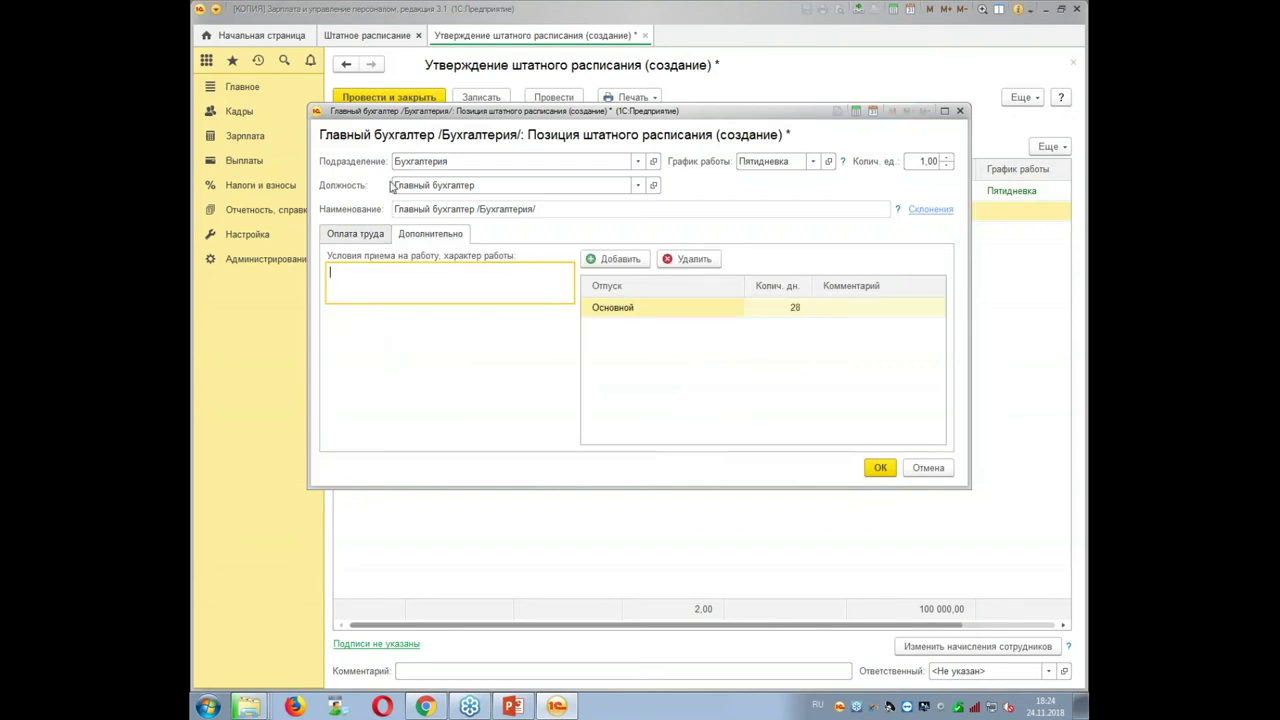
click(624, 261)
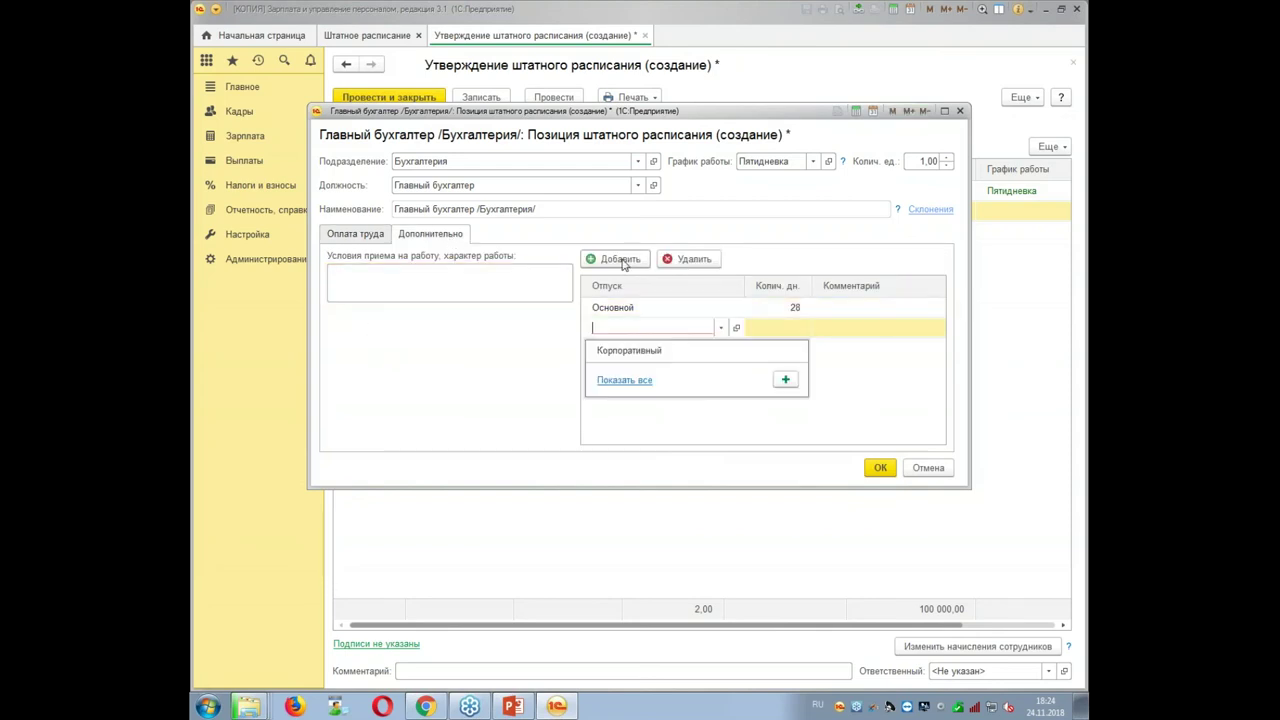
click(659, 352)
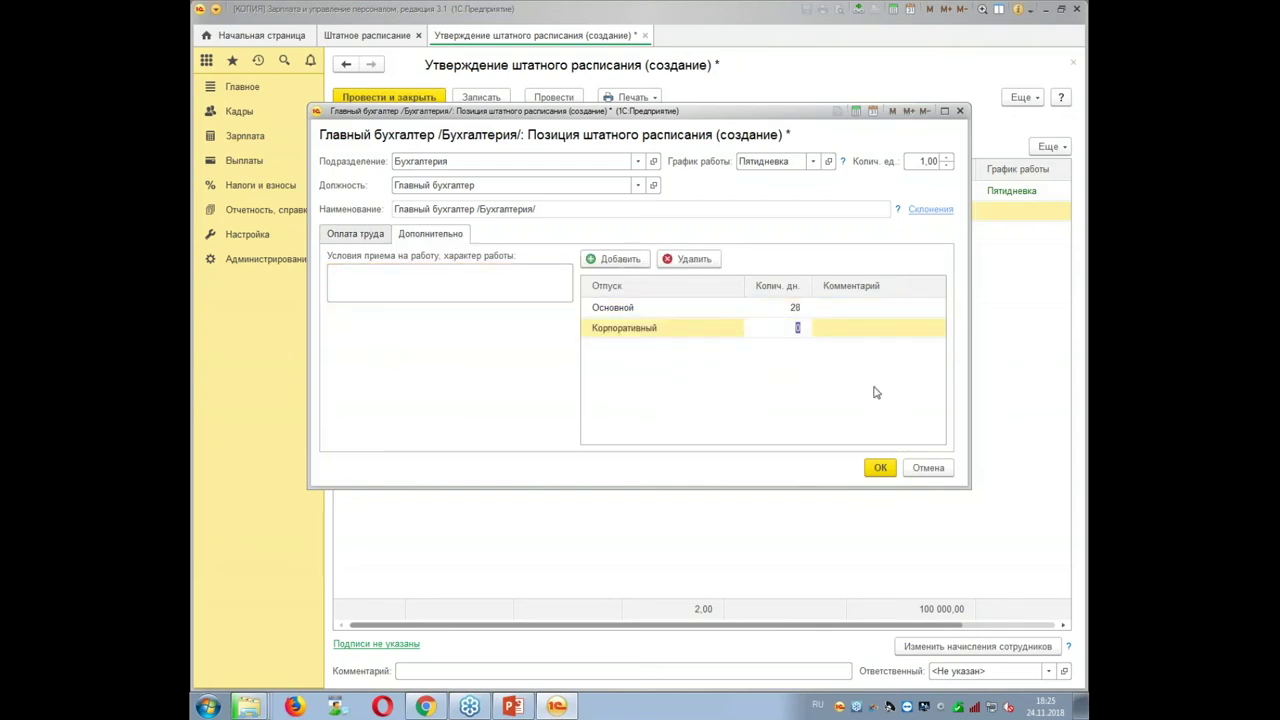
text(3)
key(Return)
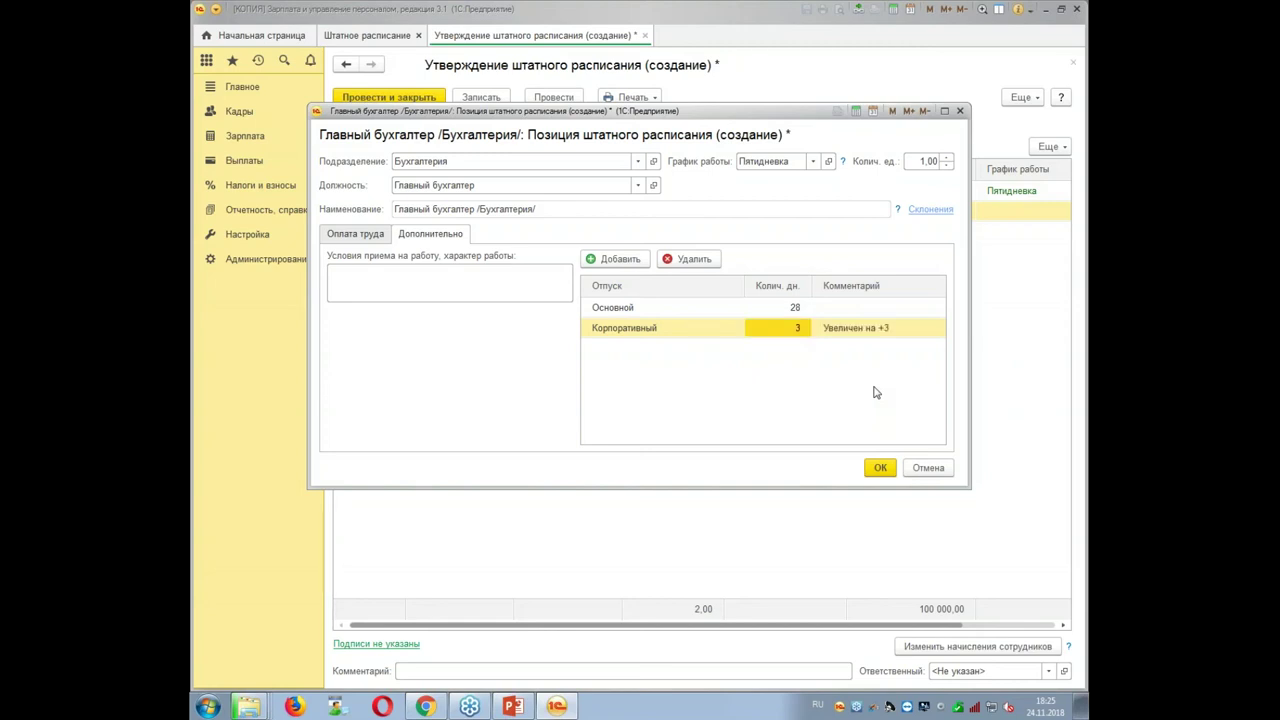
click(879, 468)
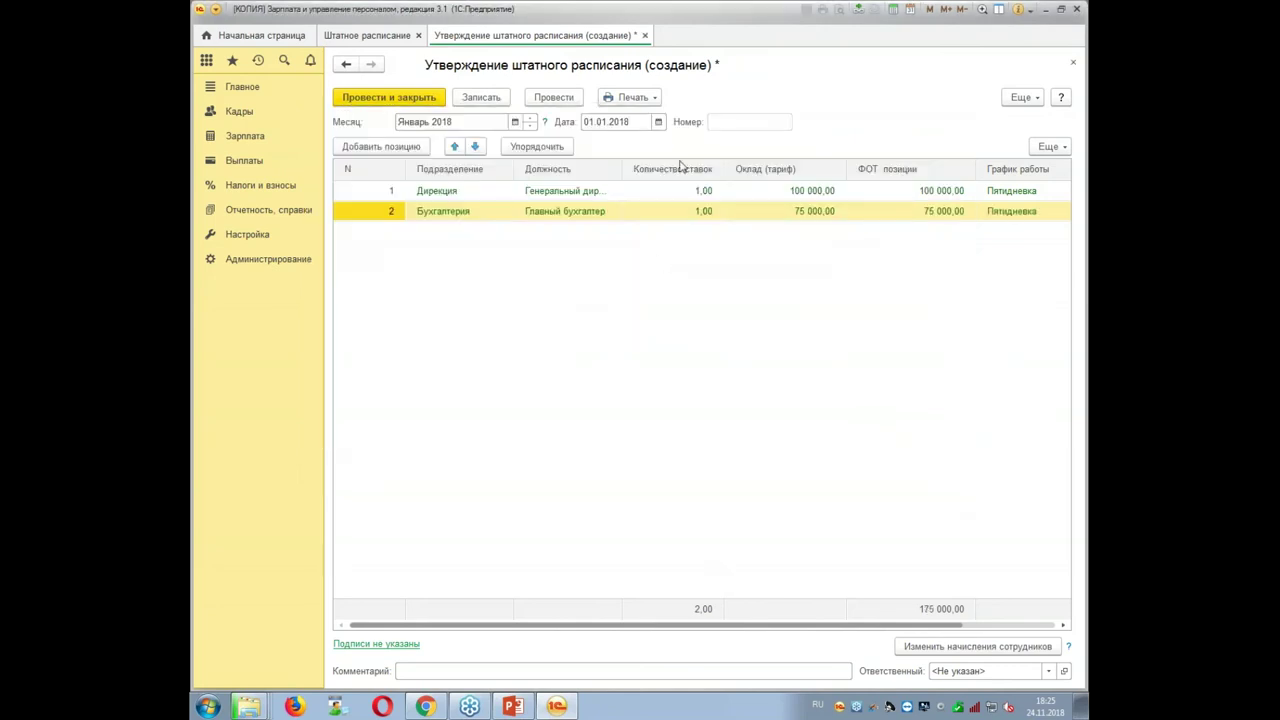
Add a staffing position in the department Бухгалтерия with the job title Бухгалтер and 3 units.
click(373, 148)
text(бу)
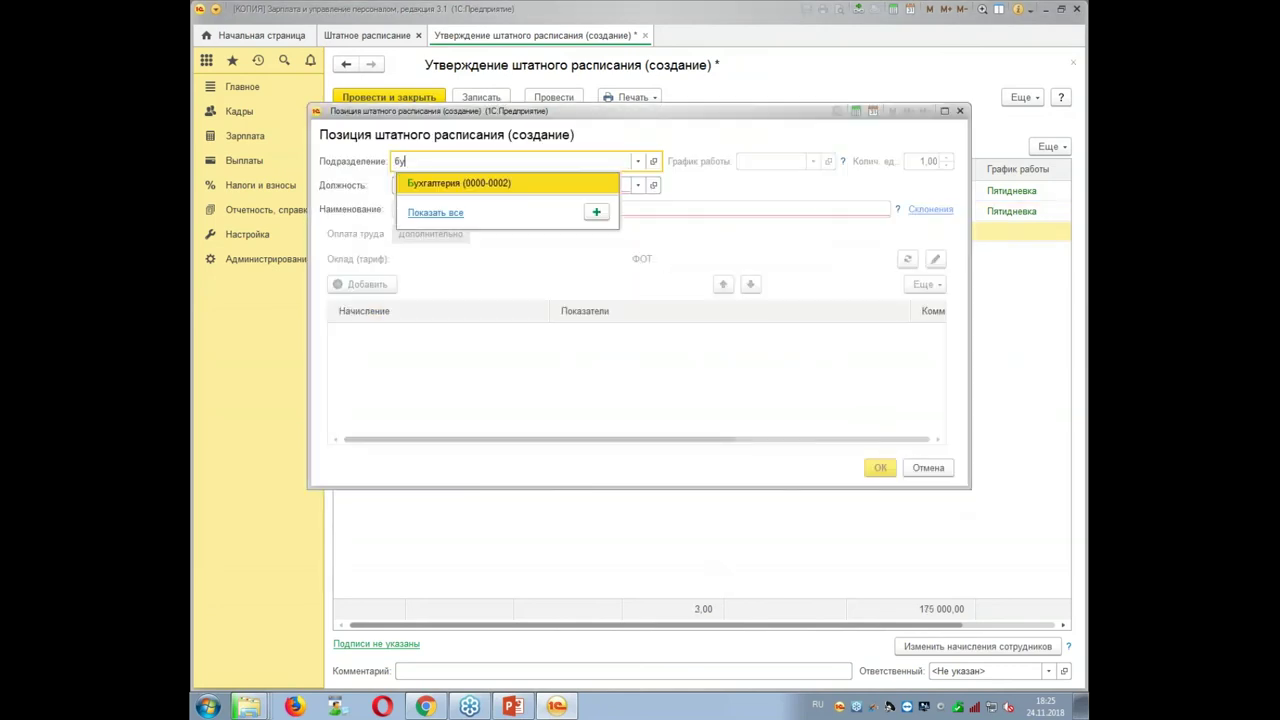
key(Return)
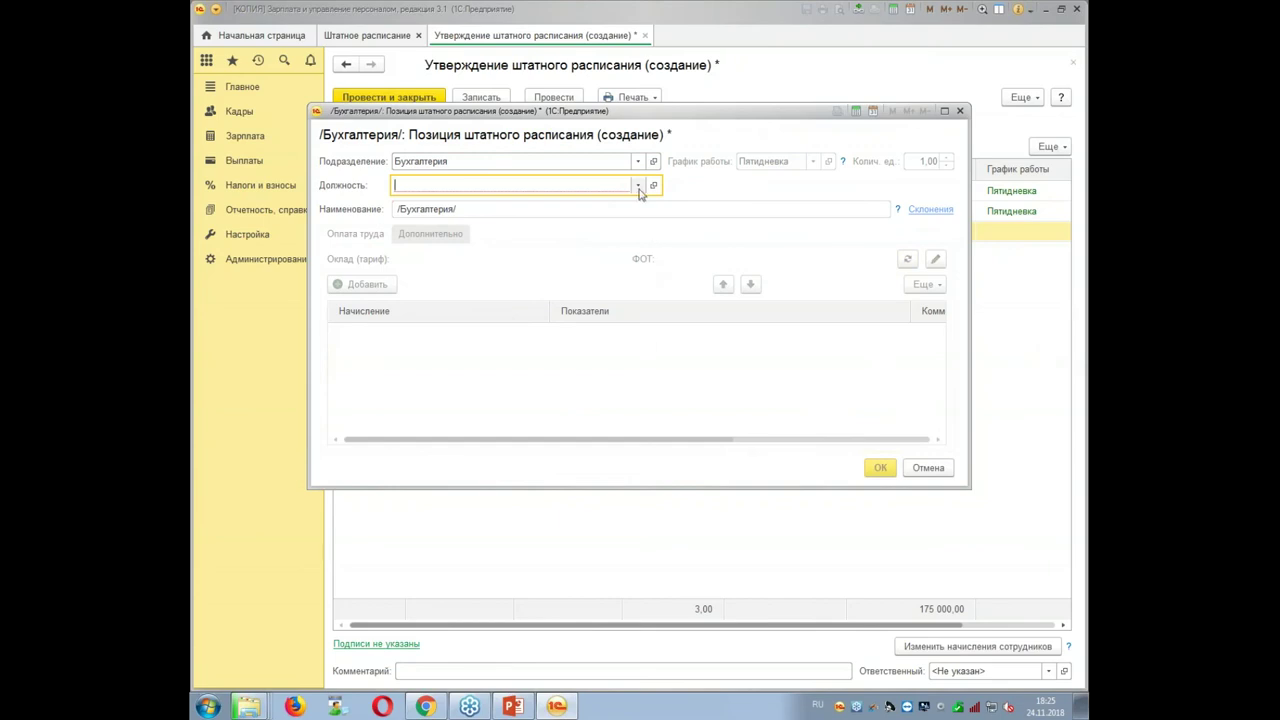
click(637, 185)
click(474, 185)
text(б)
key(Return)
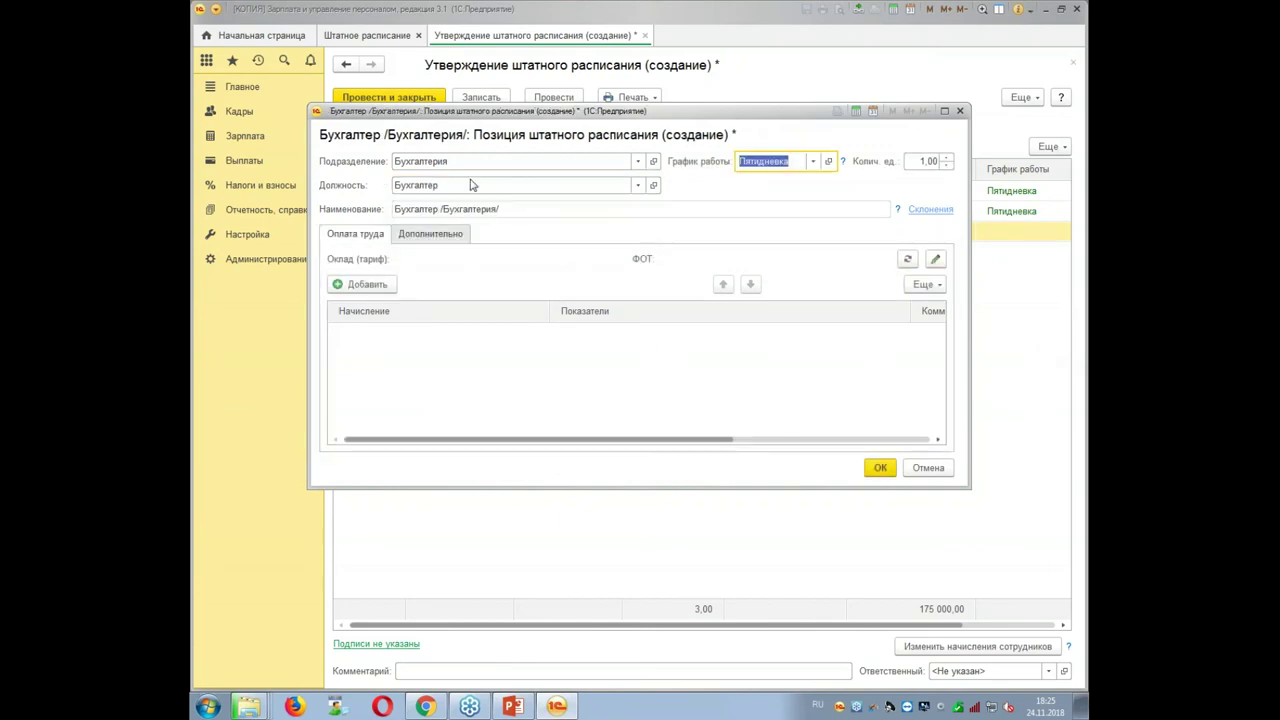
click(908, 161)
text(3)
Add the accrual Оплата по окладу with a salary of 45 000 to the Бухгалтер position, check its leave entitlement and save the position.
click(360, 284)
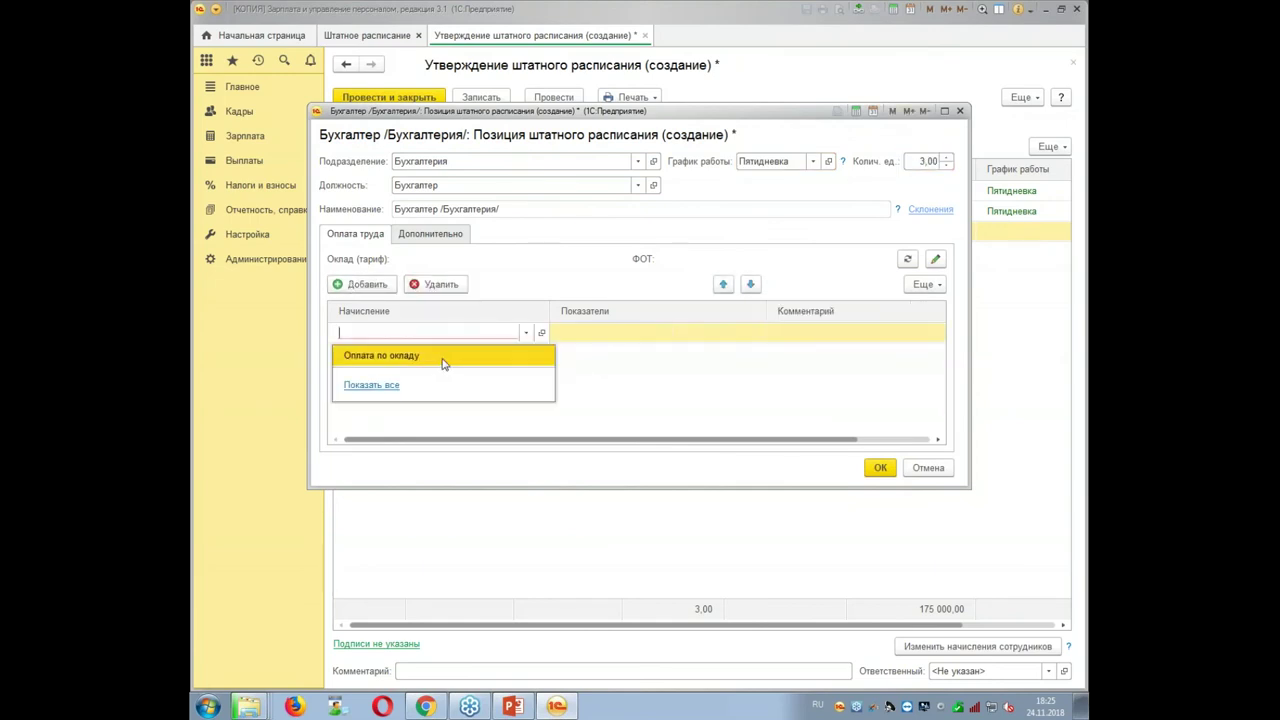
click(443, 358)
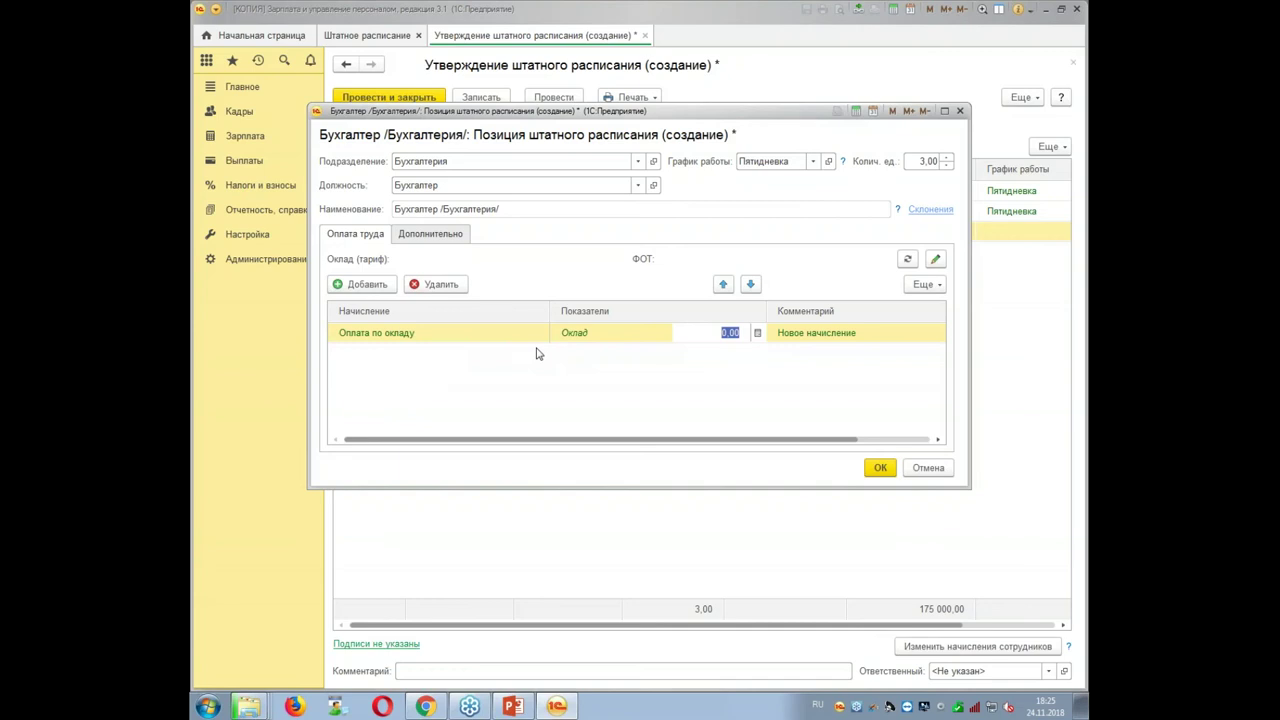
text(450)
key(Return)
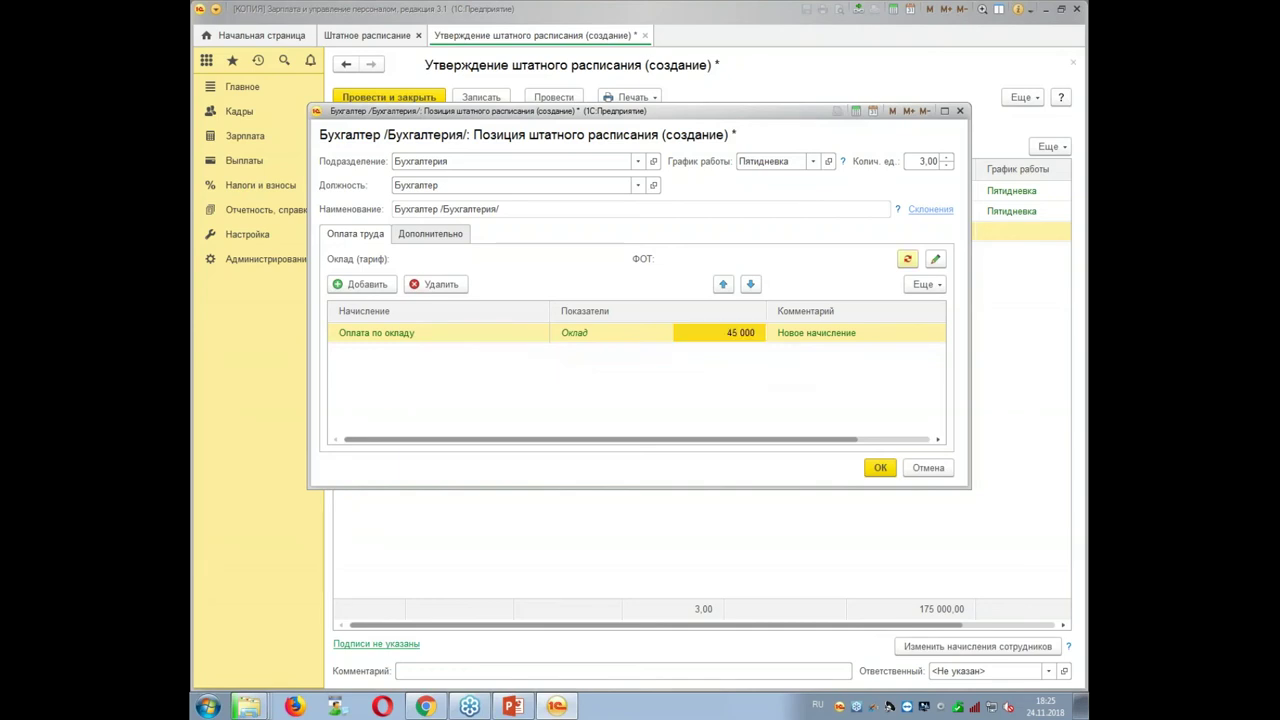
click(440, 234)
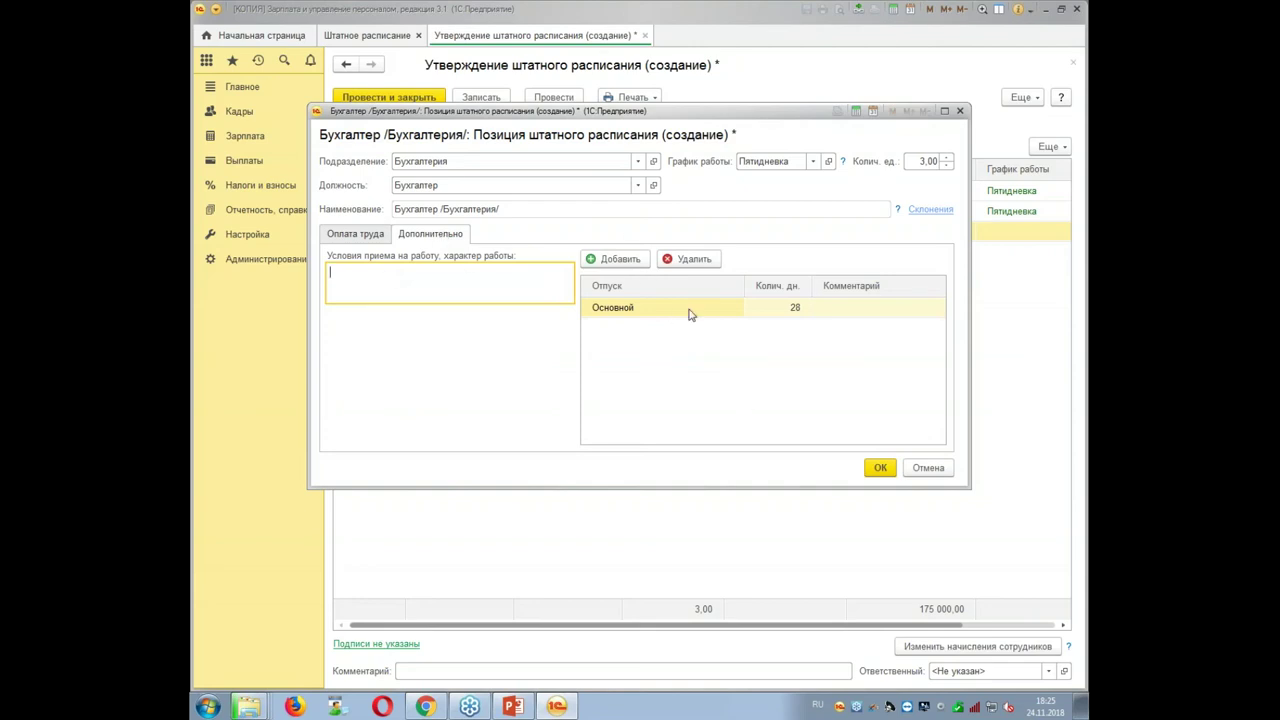
click(879, 469)
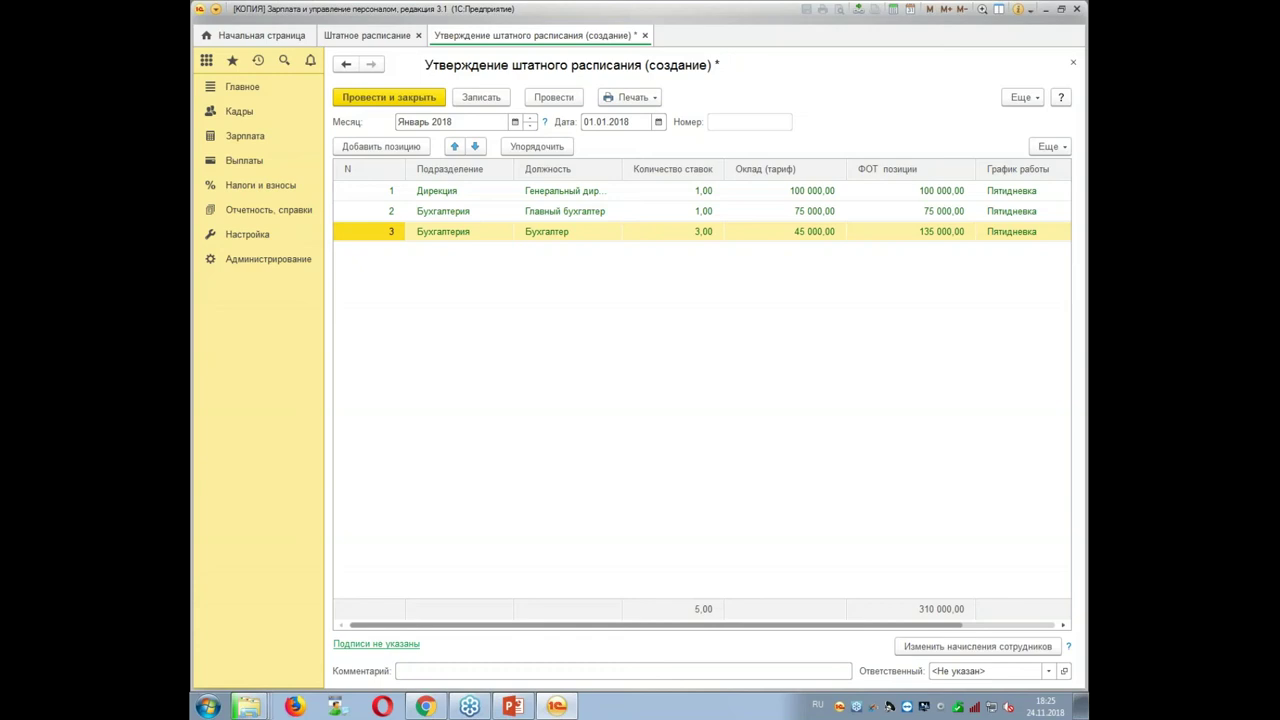
Add a staffing position in the department Столовая with the job title Повар and the work schedule шестидневка 36 ч.
click(381, 146)
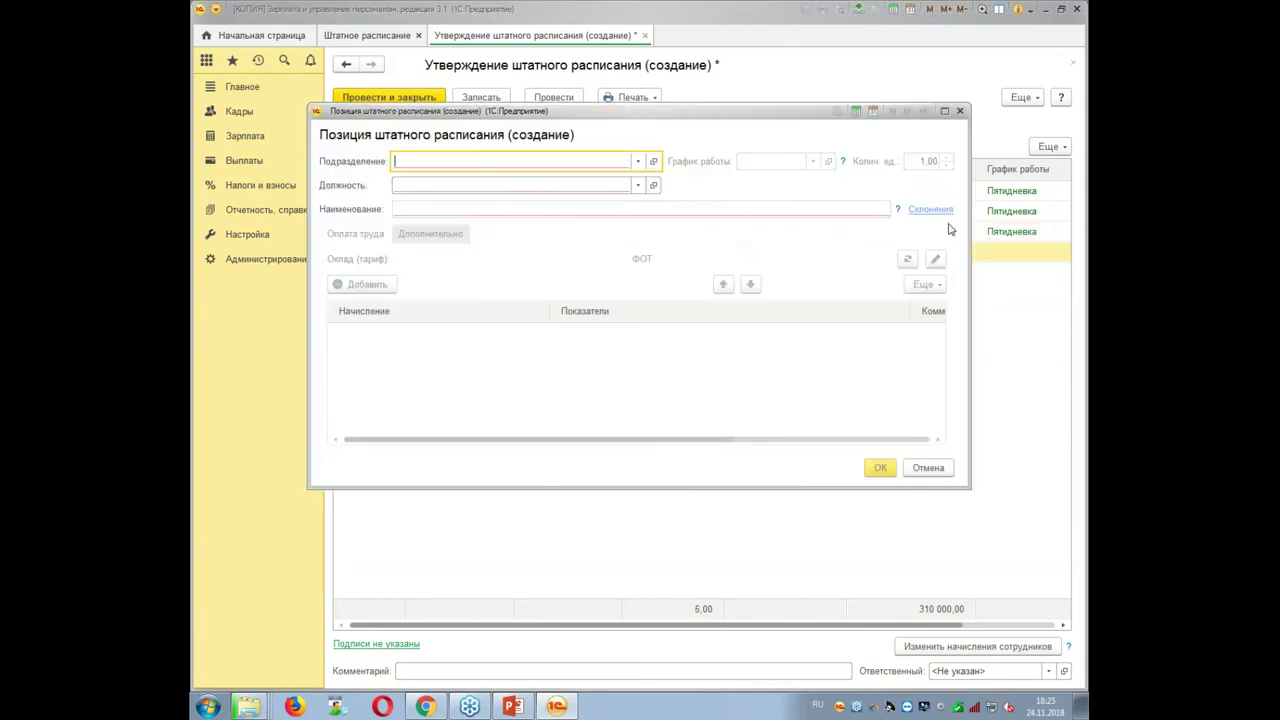
text(сто)
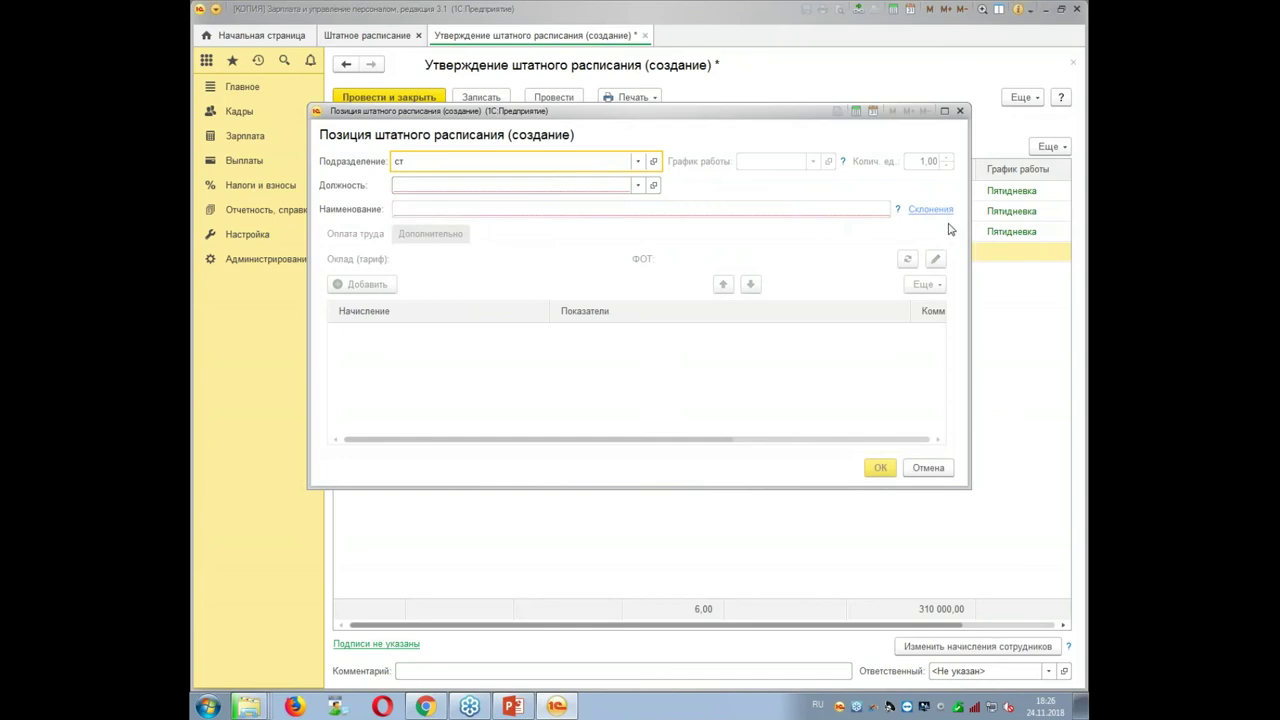
key(Tab)
text(пов)
key(Tab)
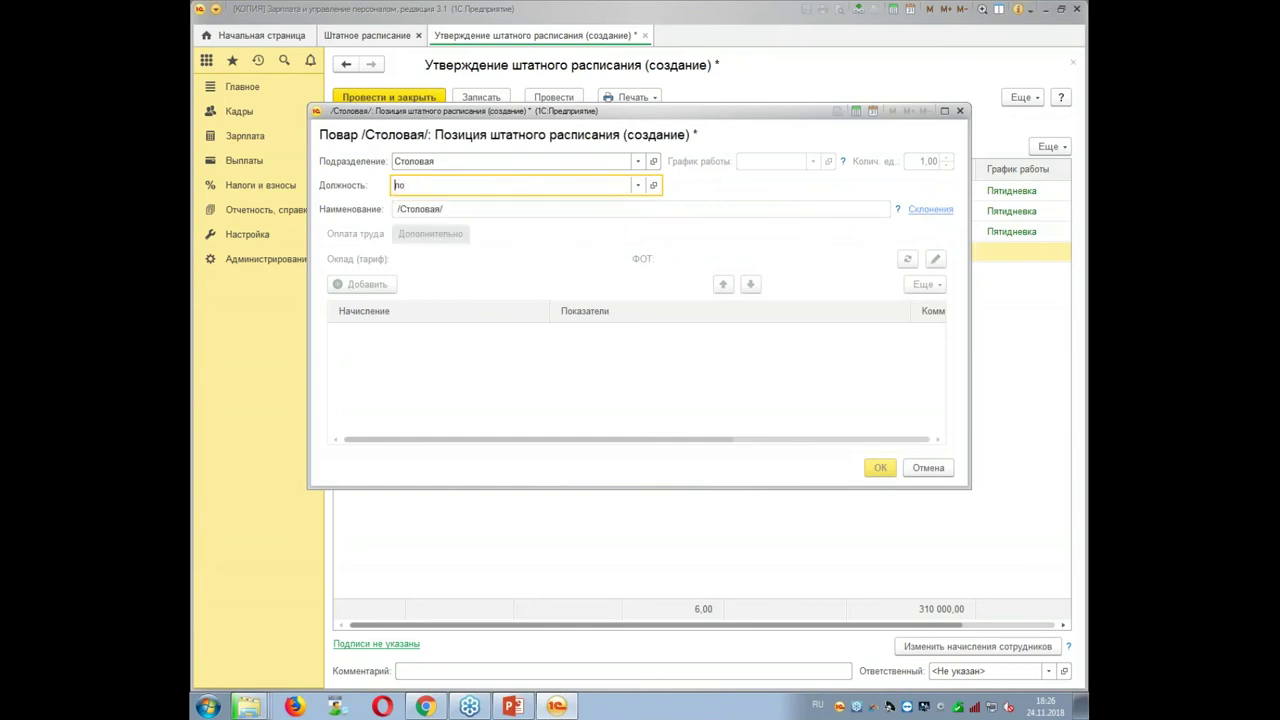
text(шес)
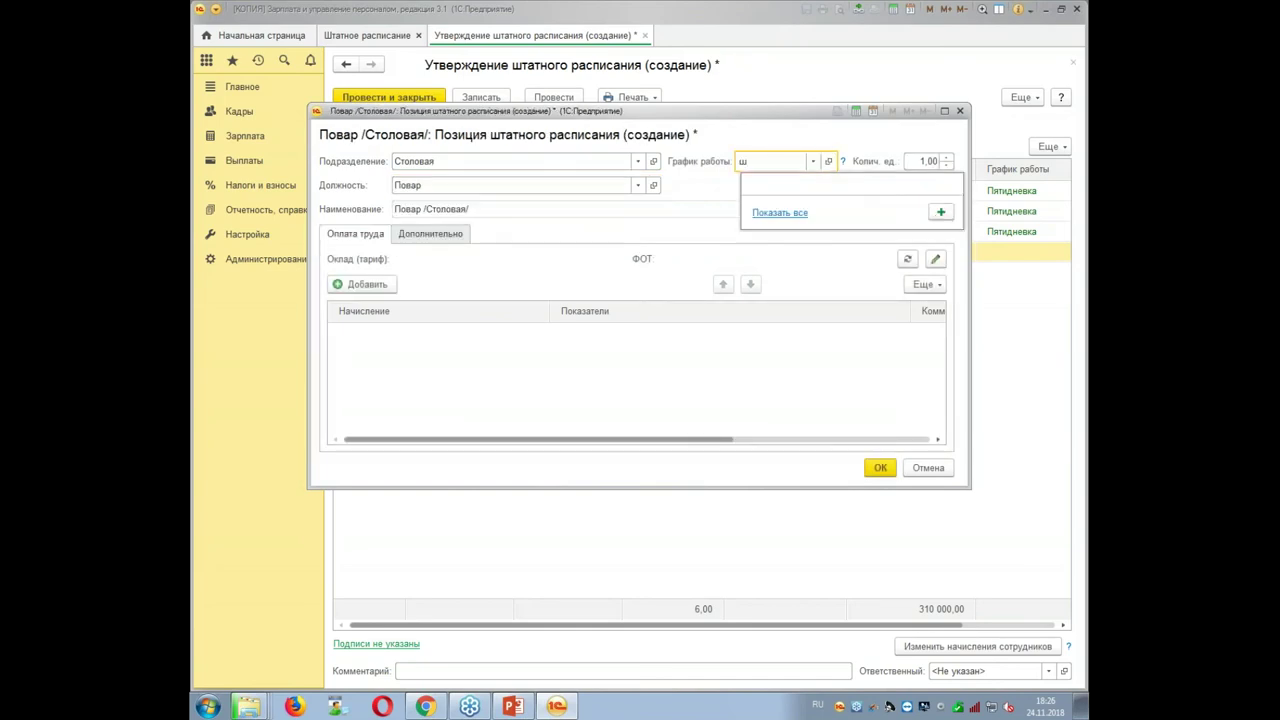
key(Tab)
Add the accrual Оплата по окладу with a salary of 35 000 to the Повар position, check its leave entitlement and save the position.
click(366, 284)
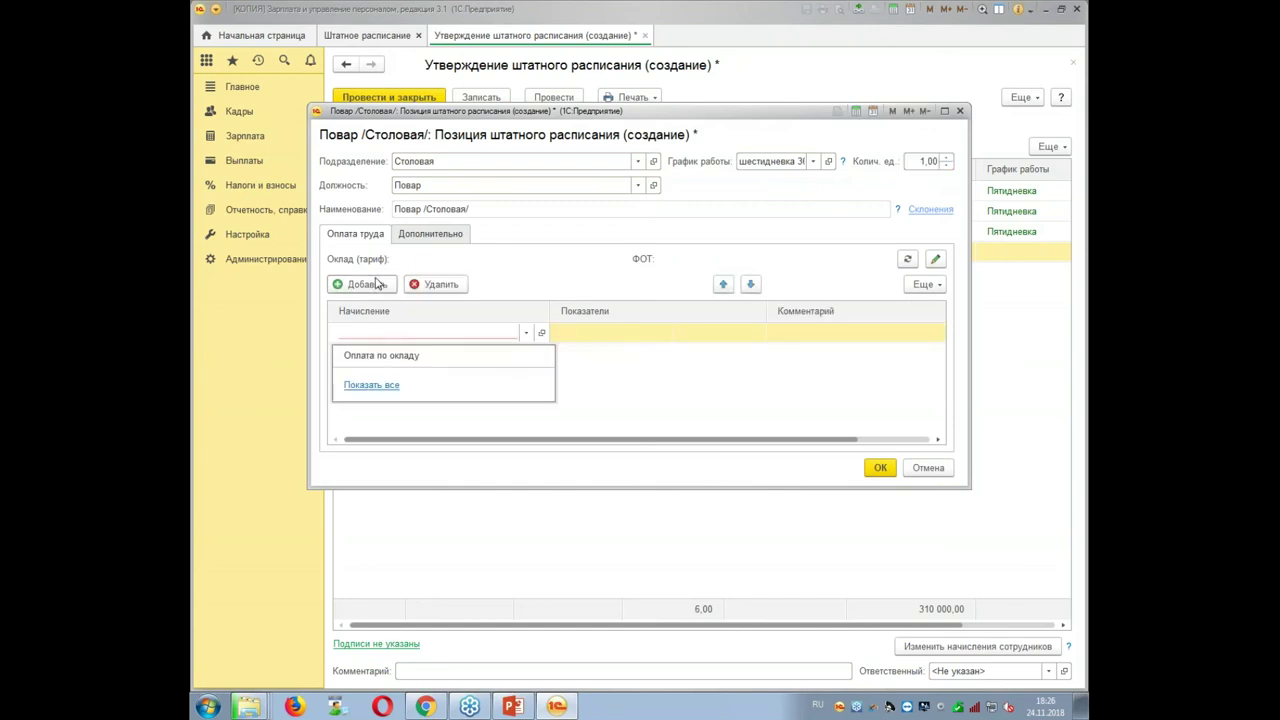
click(444, 356)
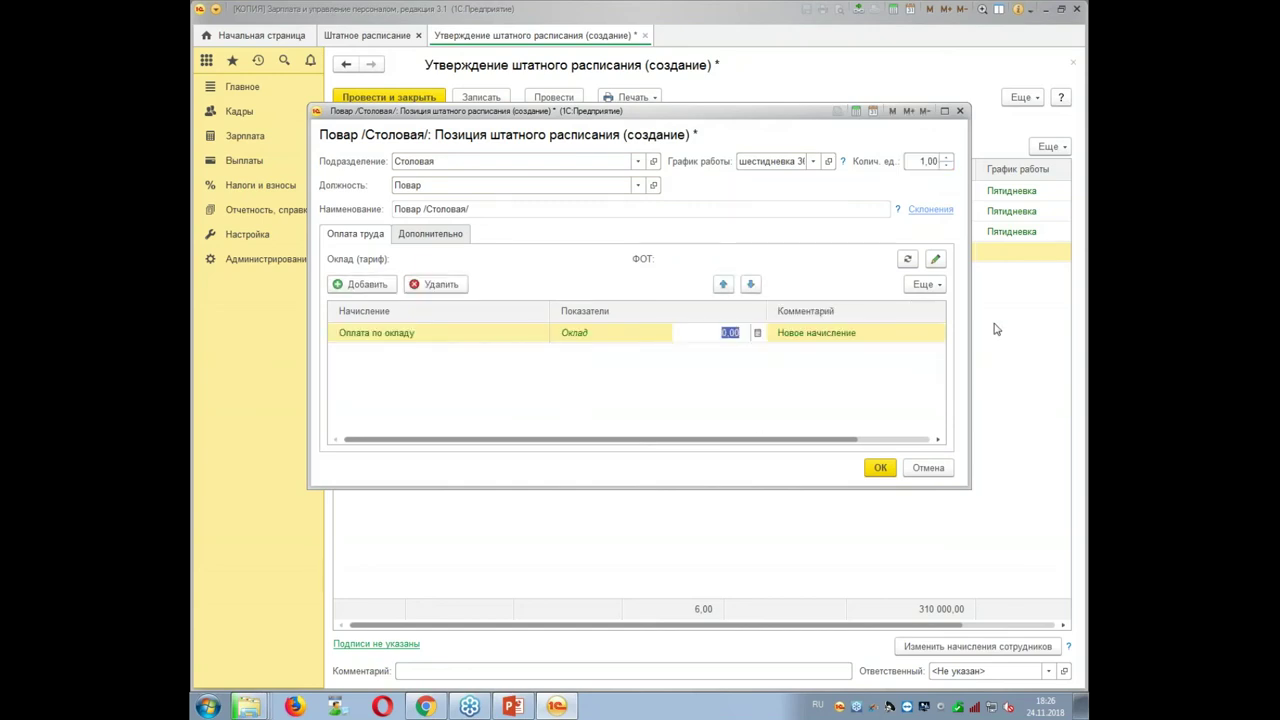
text(35000)
key(Return)
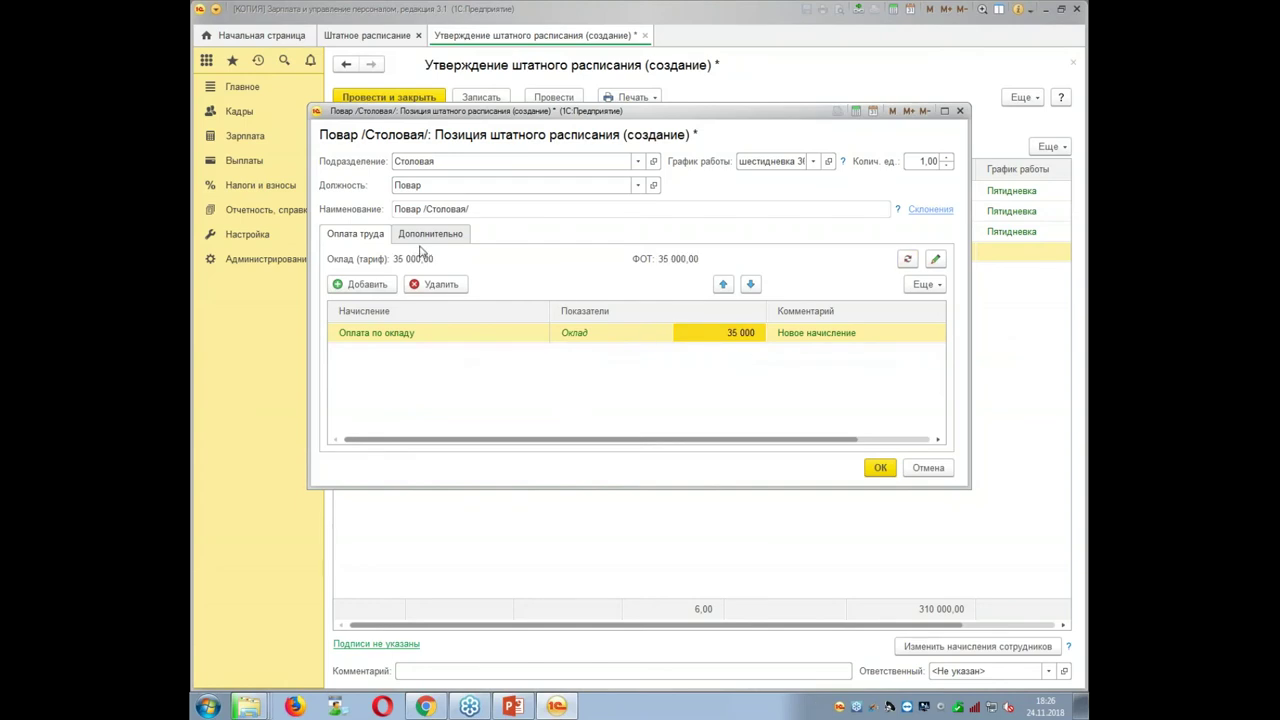
click(428, 234)
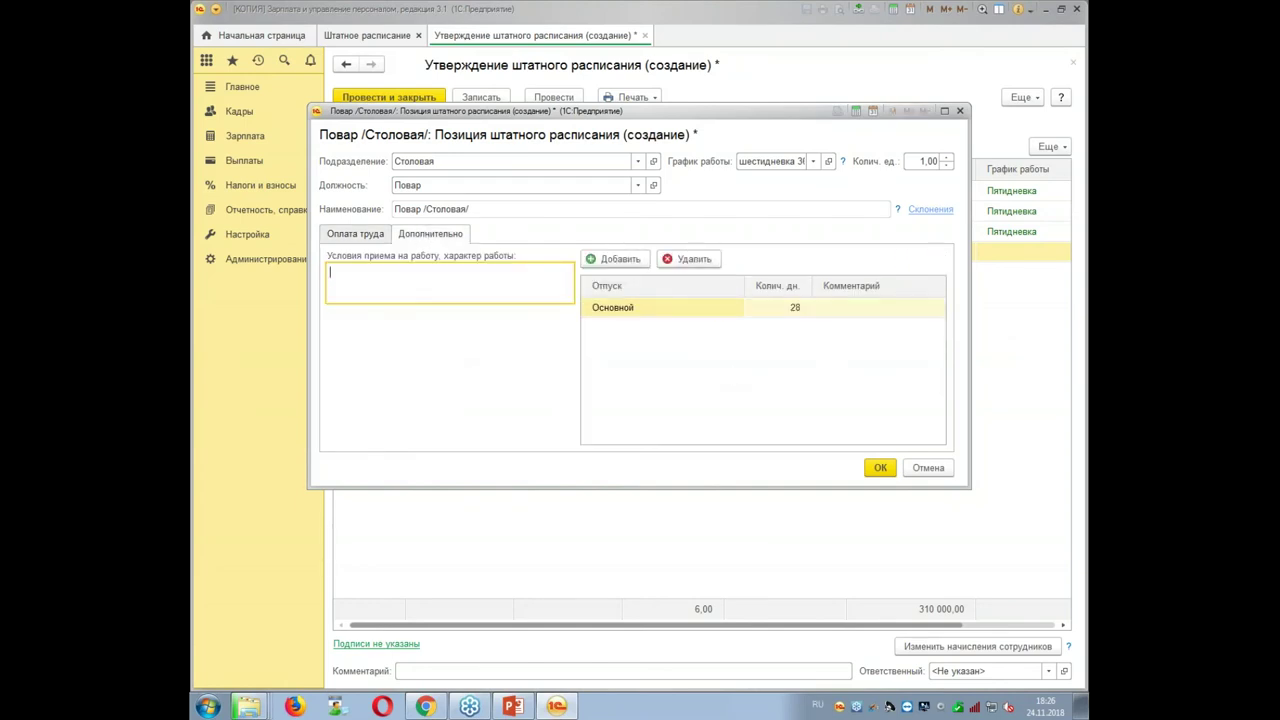
click(876, 476)
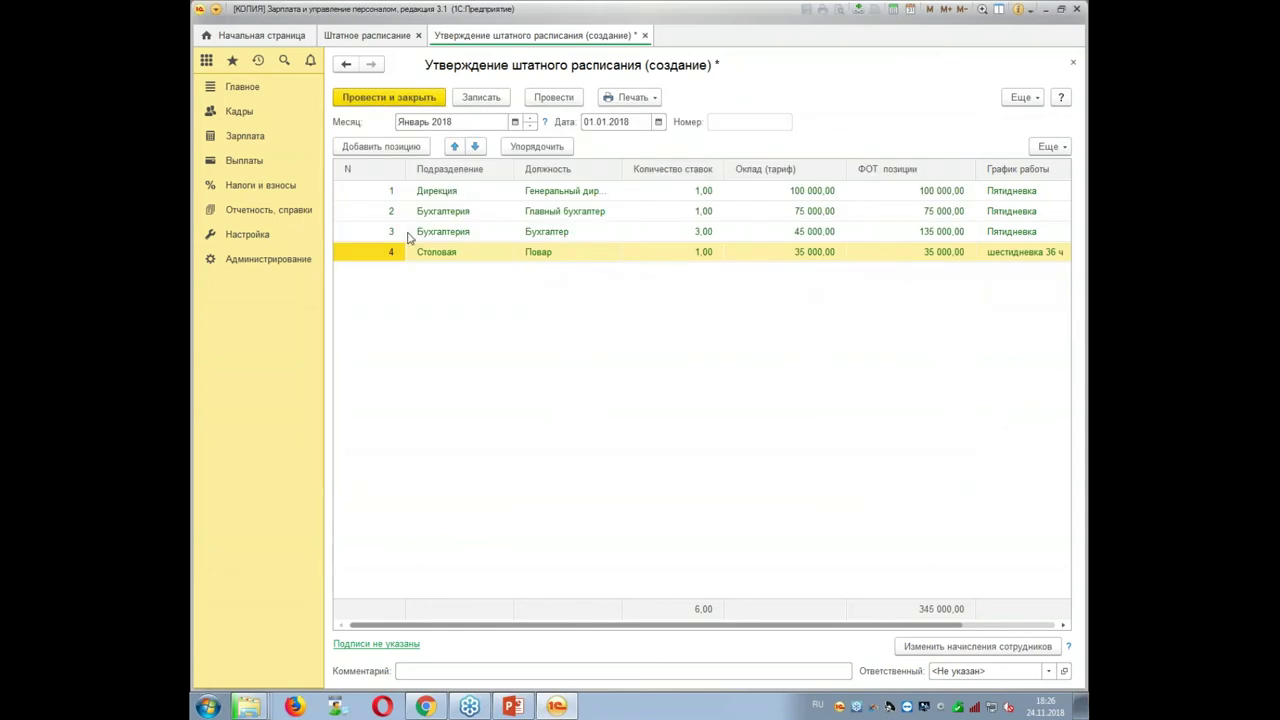
Review the positions in the staffing schedule approval, then post and close the document.
click(561, 194)
click(565, 211)
click(563, 193)
click(566, 211)
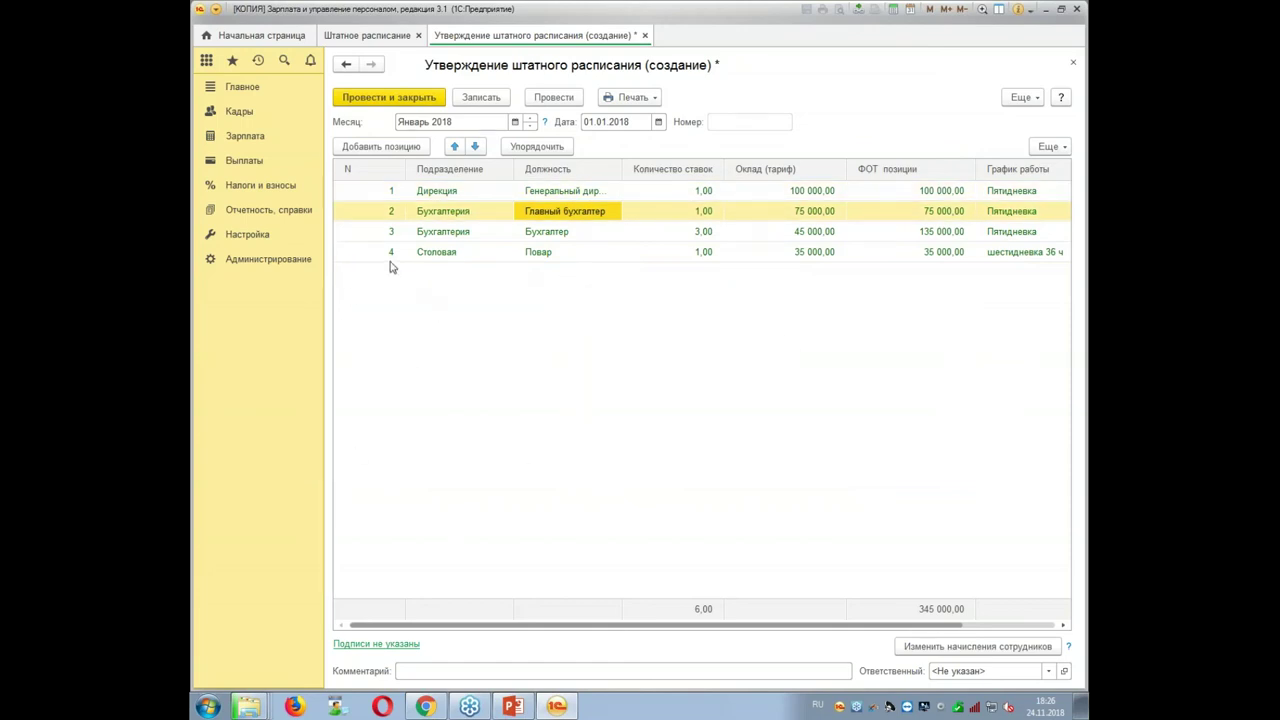
click(442, 258)
click(614, 258)
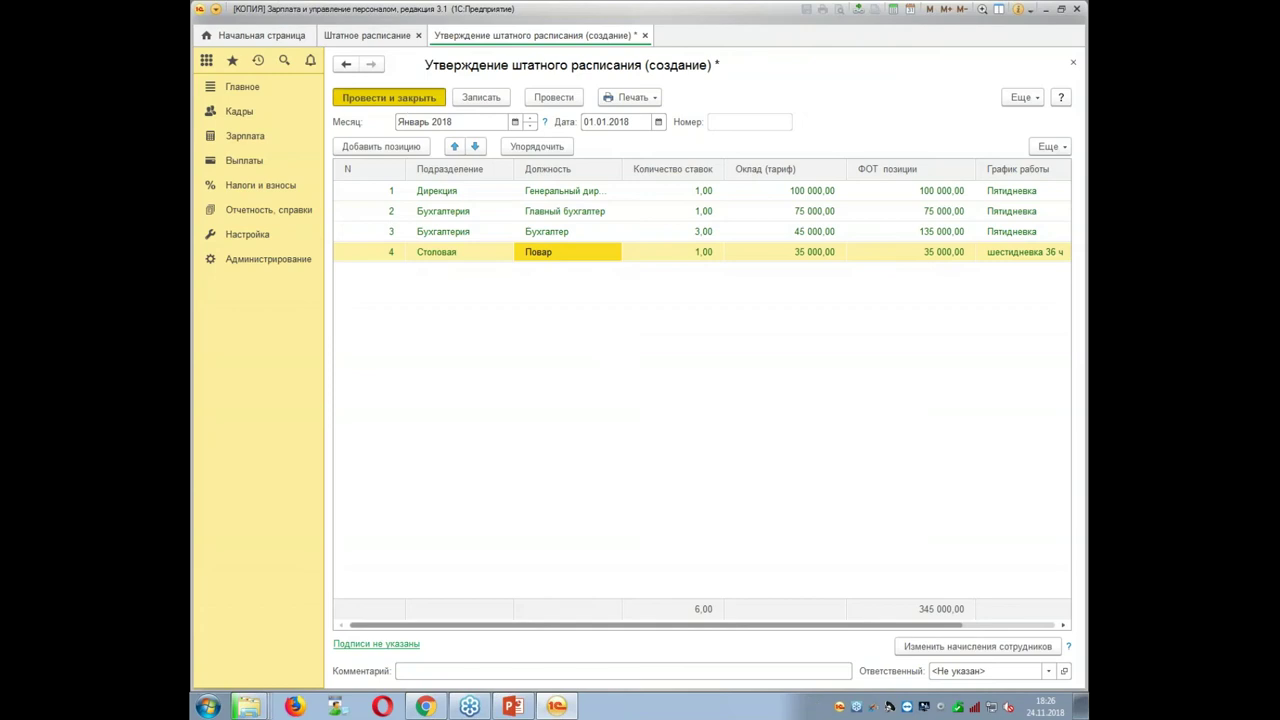
click(389, 97)
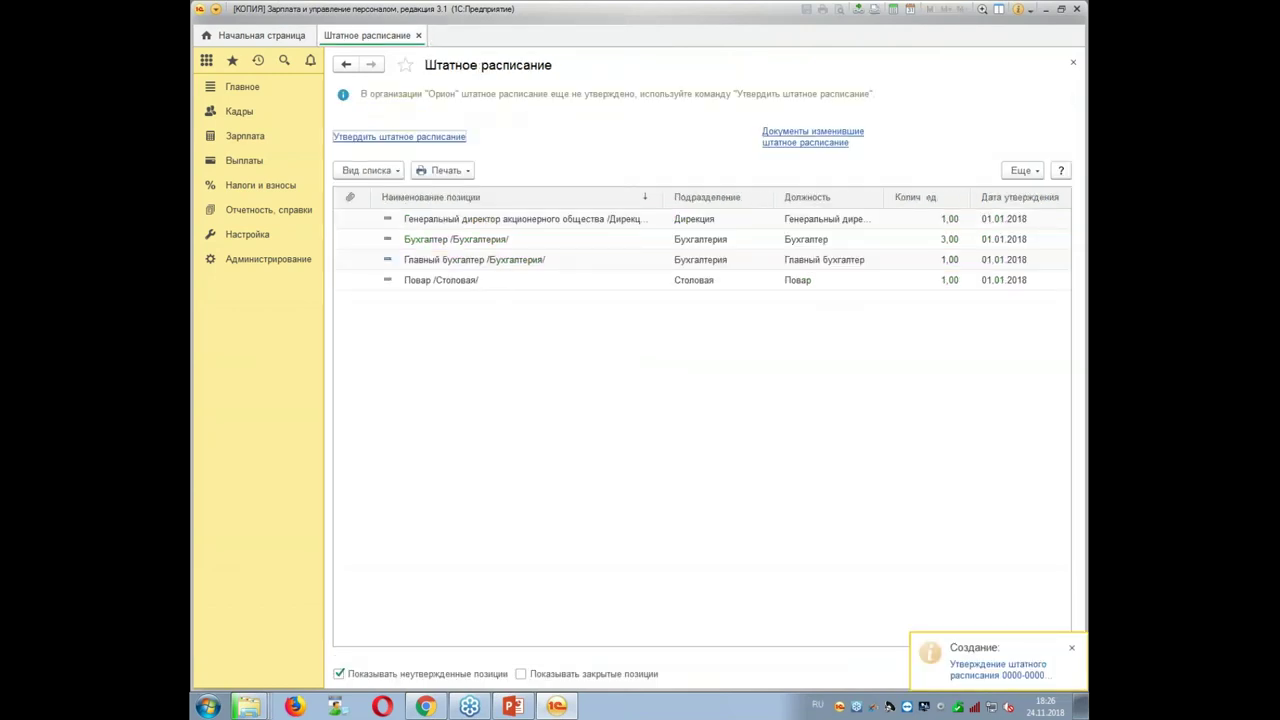
Open the first employee in the employee list and start a hiring document with the document date and hire date 01.01.2018.
click(419, 36)
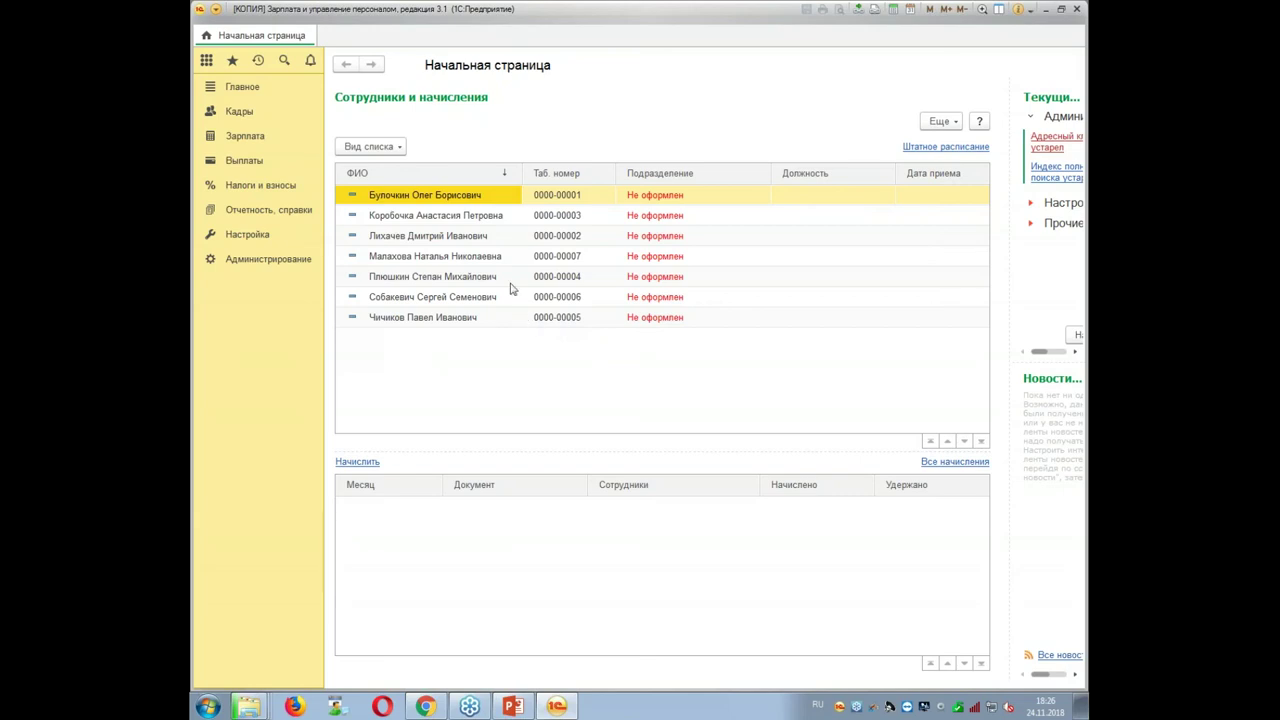
click(255, 111)
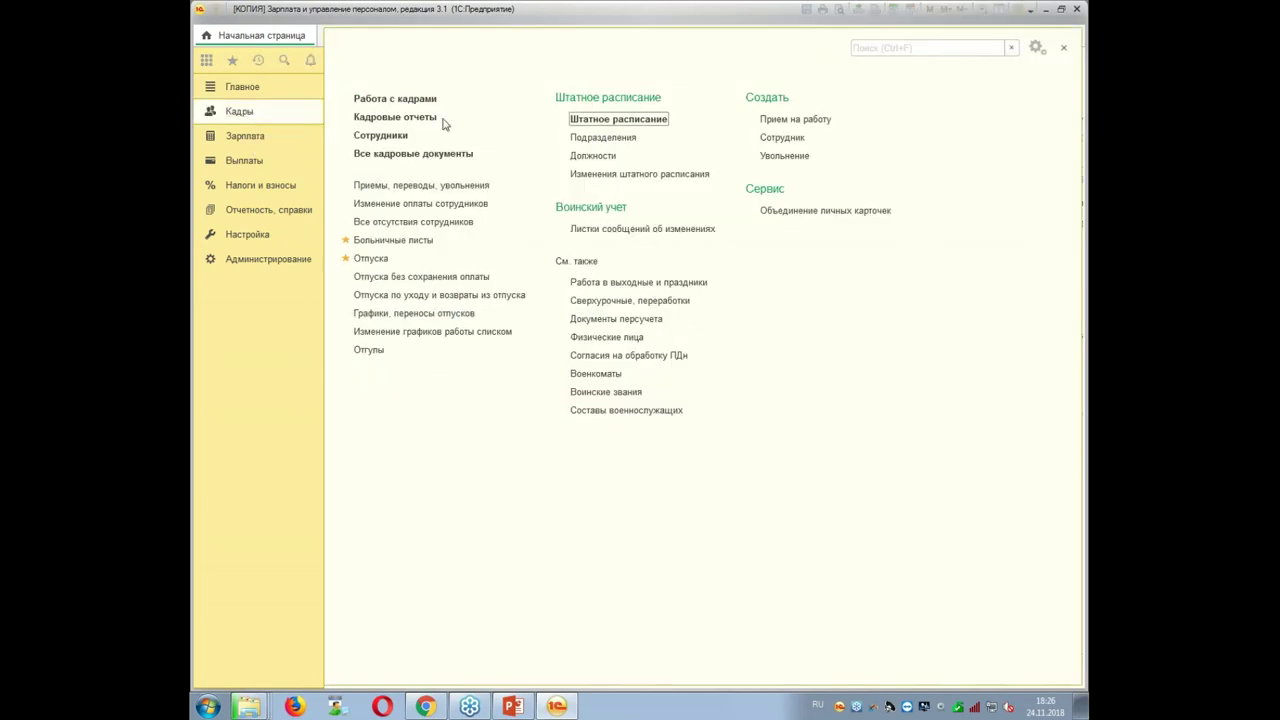
click(380, 137)
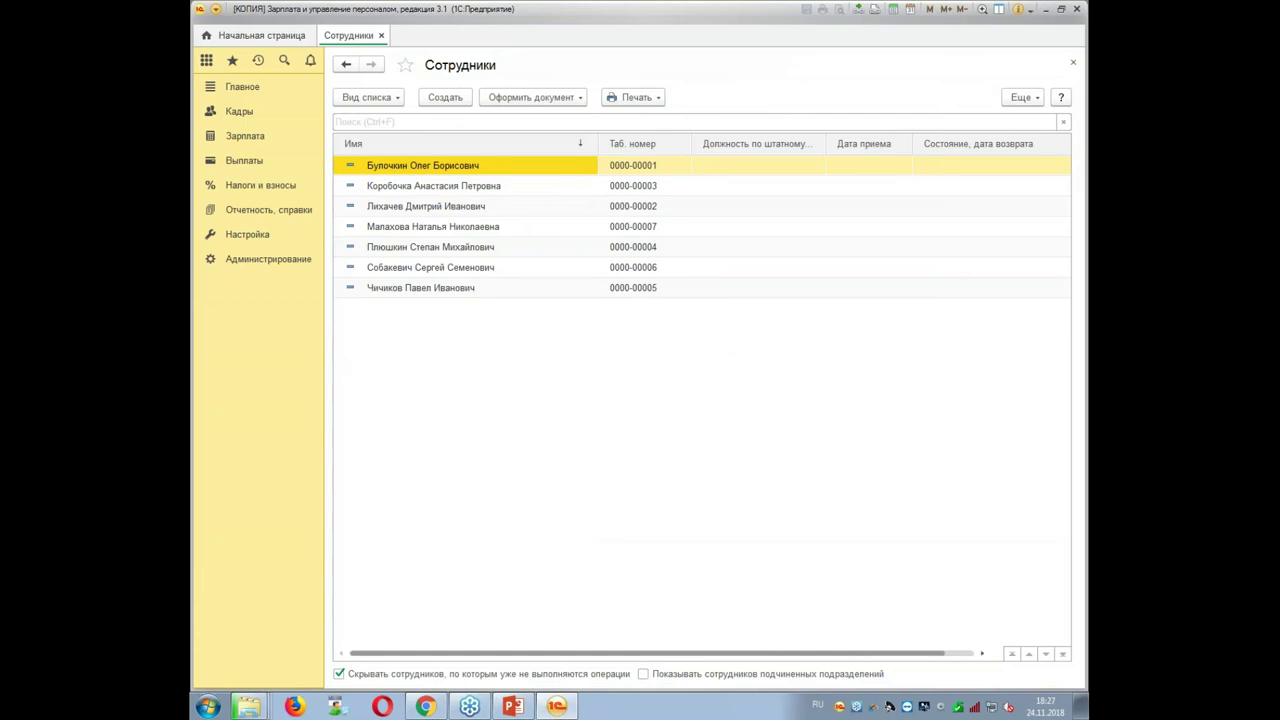
double_click(408, 166)
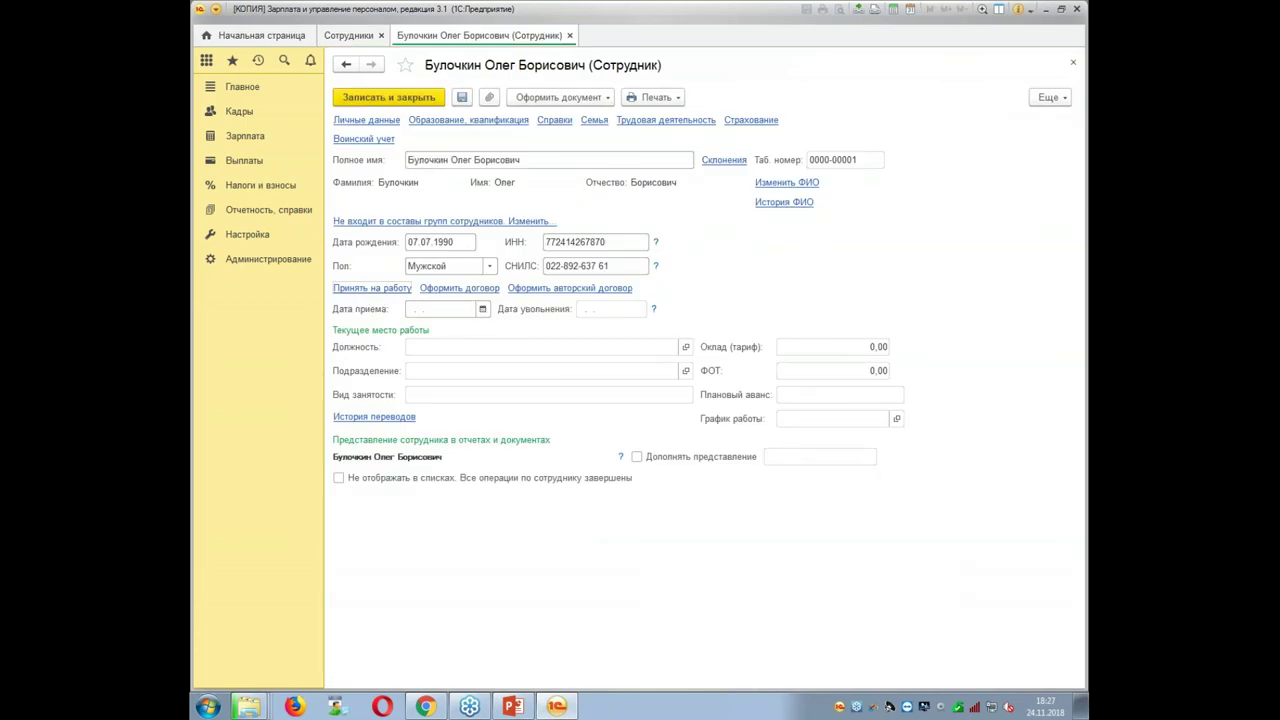
click(761, 120)
text(01012018)
key(Tab)
text(01.01.2018)
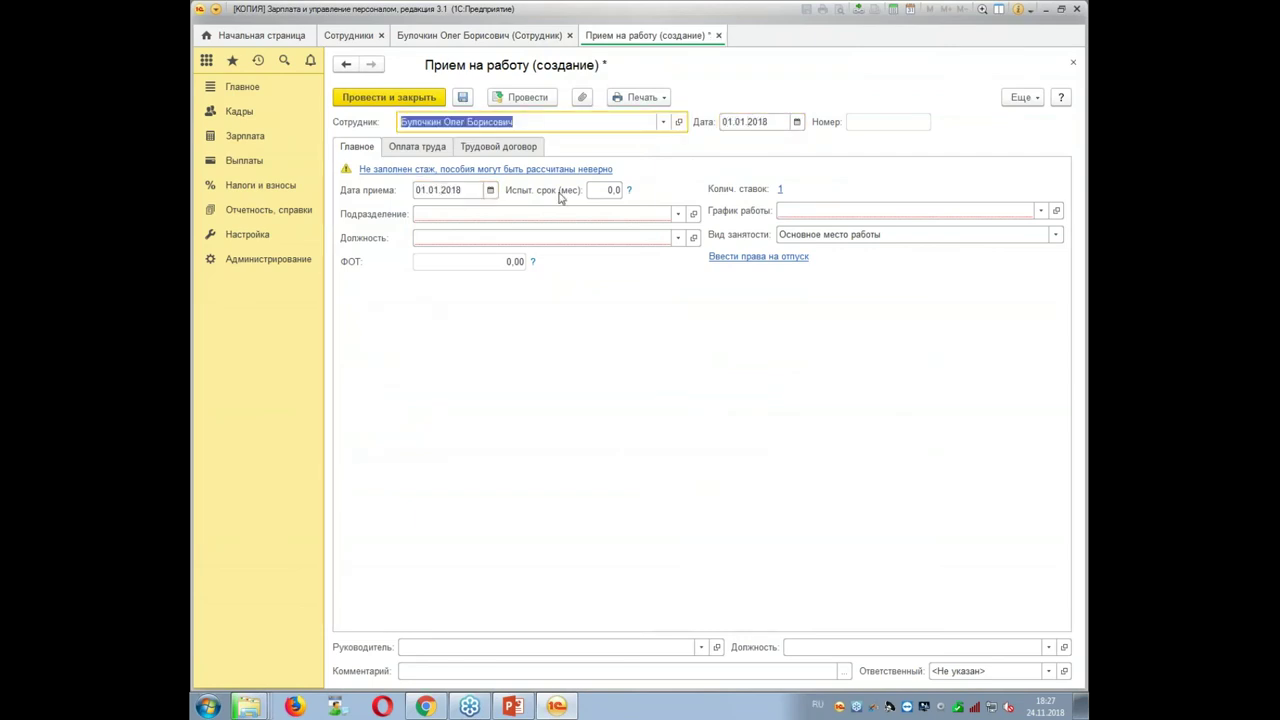
Assign the department Дирекция, the position Генеральный директор акционерного общества and a probation period of 6 months in the hiring document.
click(507, 209)
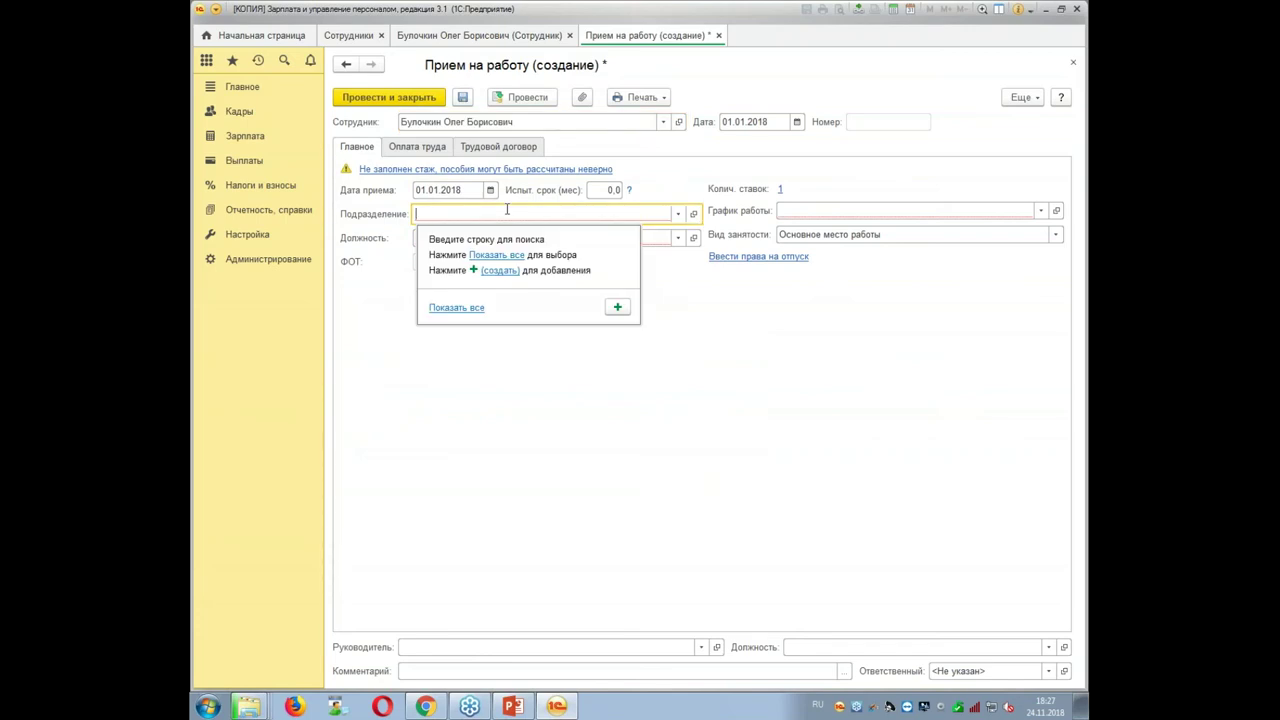
text(дир)
key(Return)
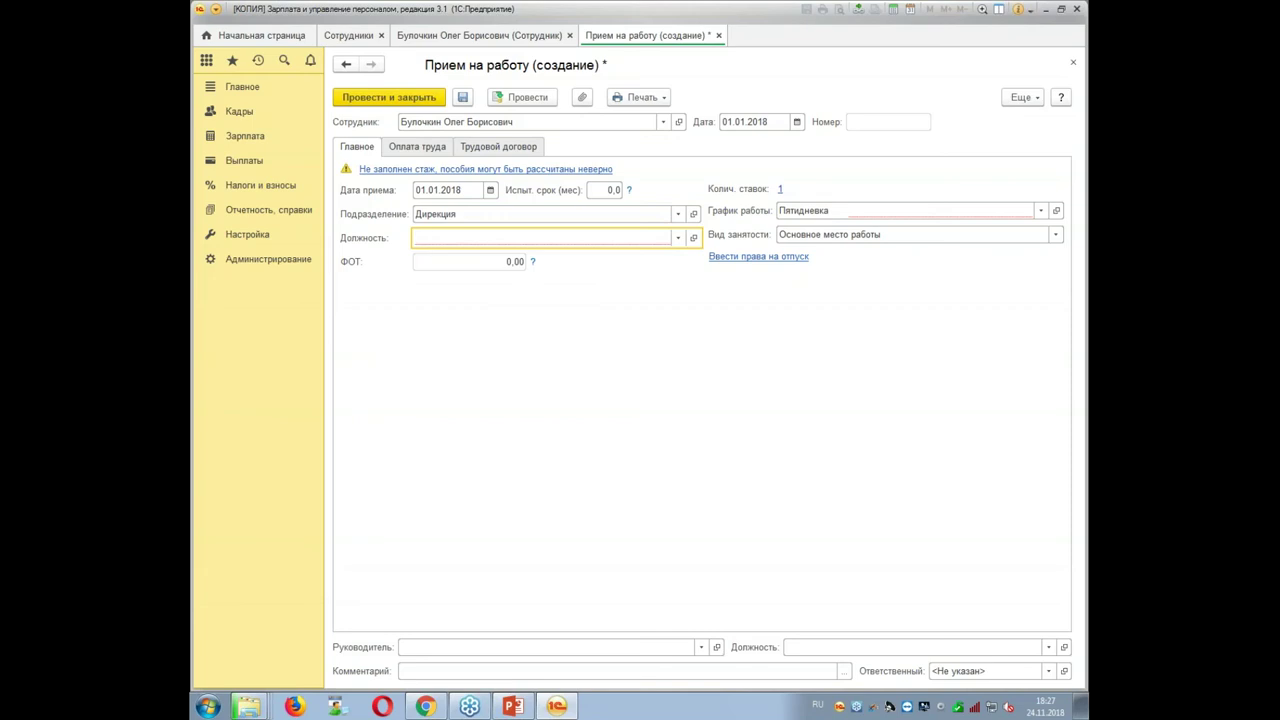
text(ге)
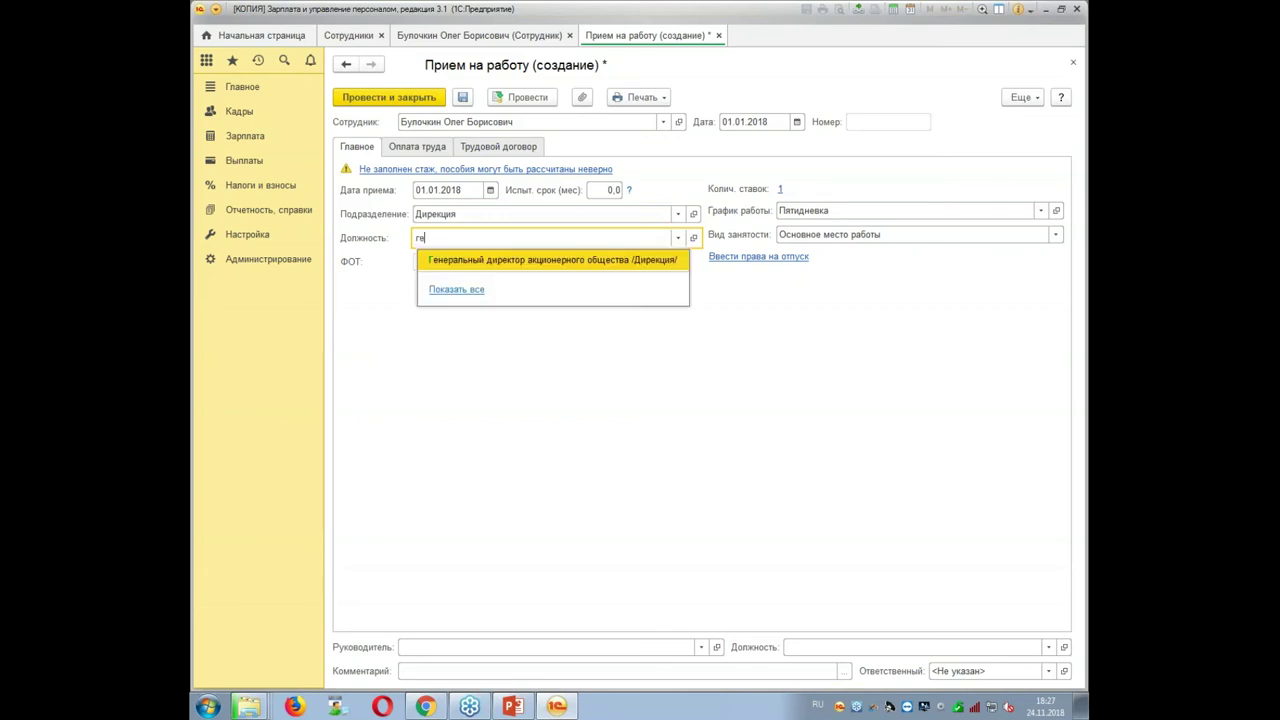
key(Return)
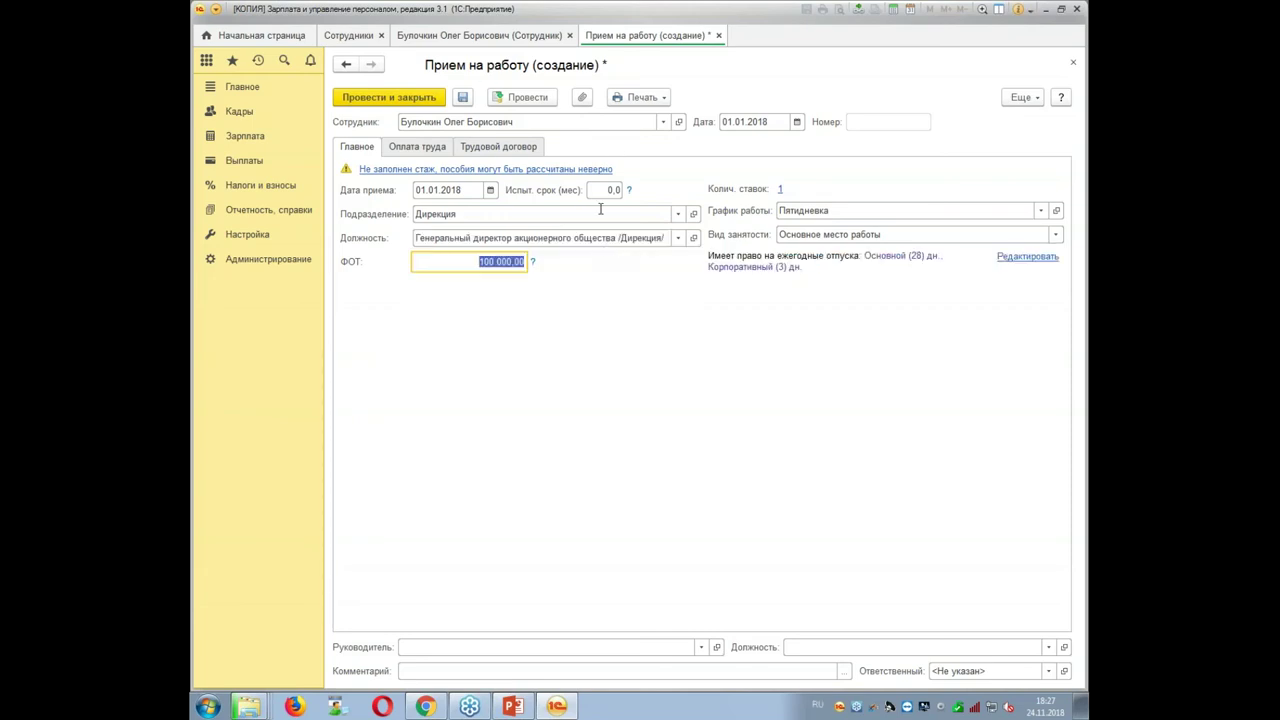
click(600, 190)
text(6)
key(Tab)
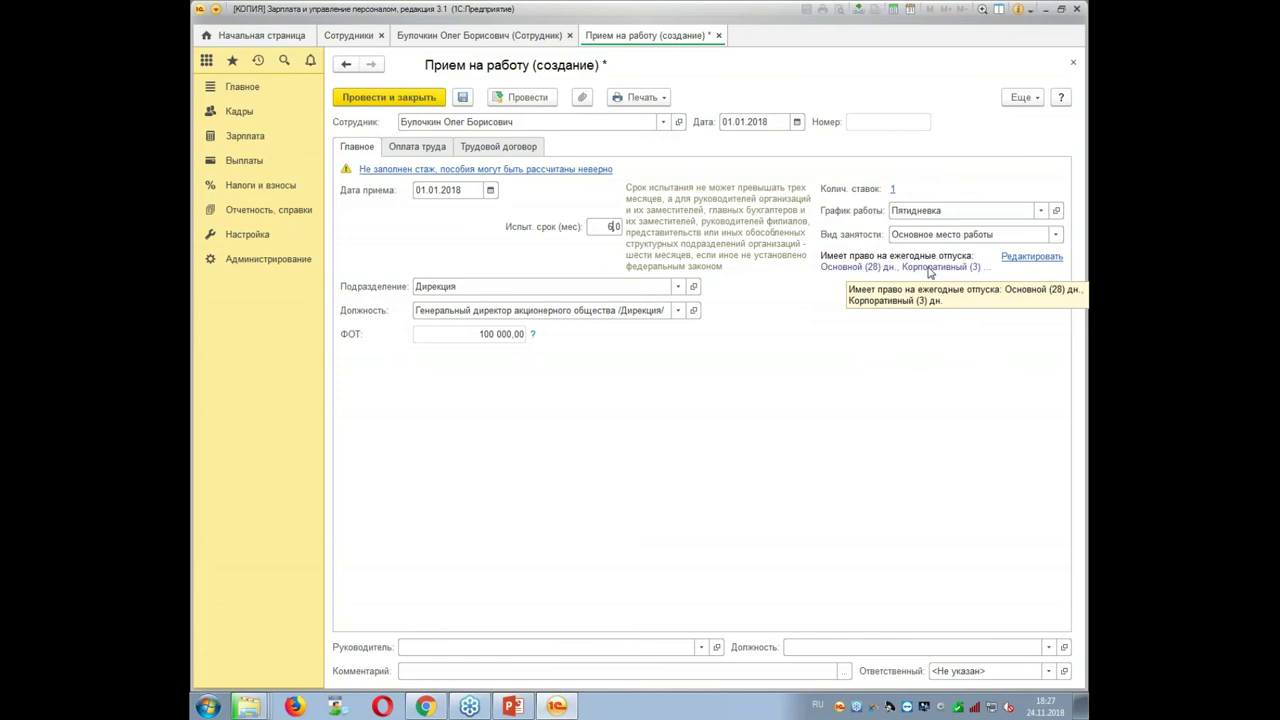
Check the pay and employment contract details of the general director's hiring, post and close the document, and save the employee card.
click(443, 150)
click(483, 150)
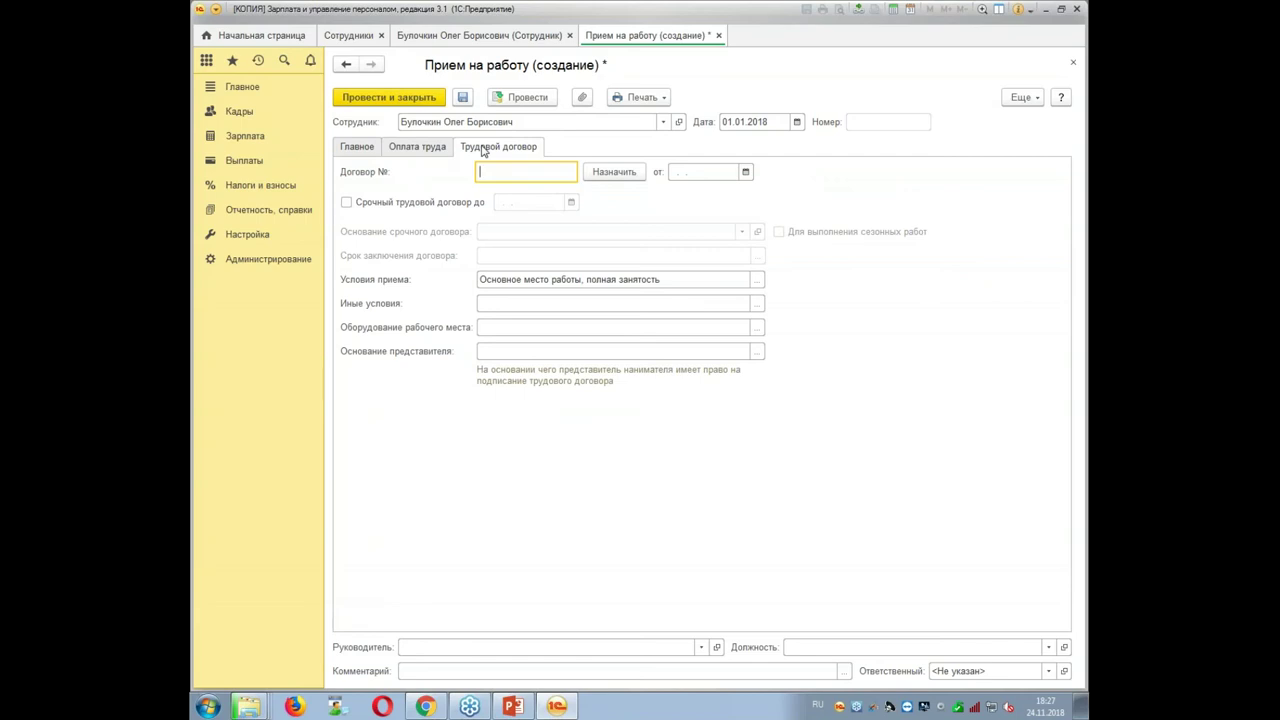
click(362, 100)
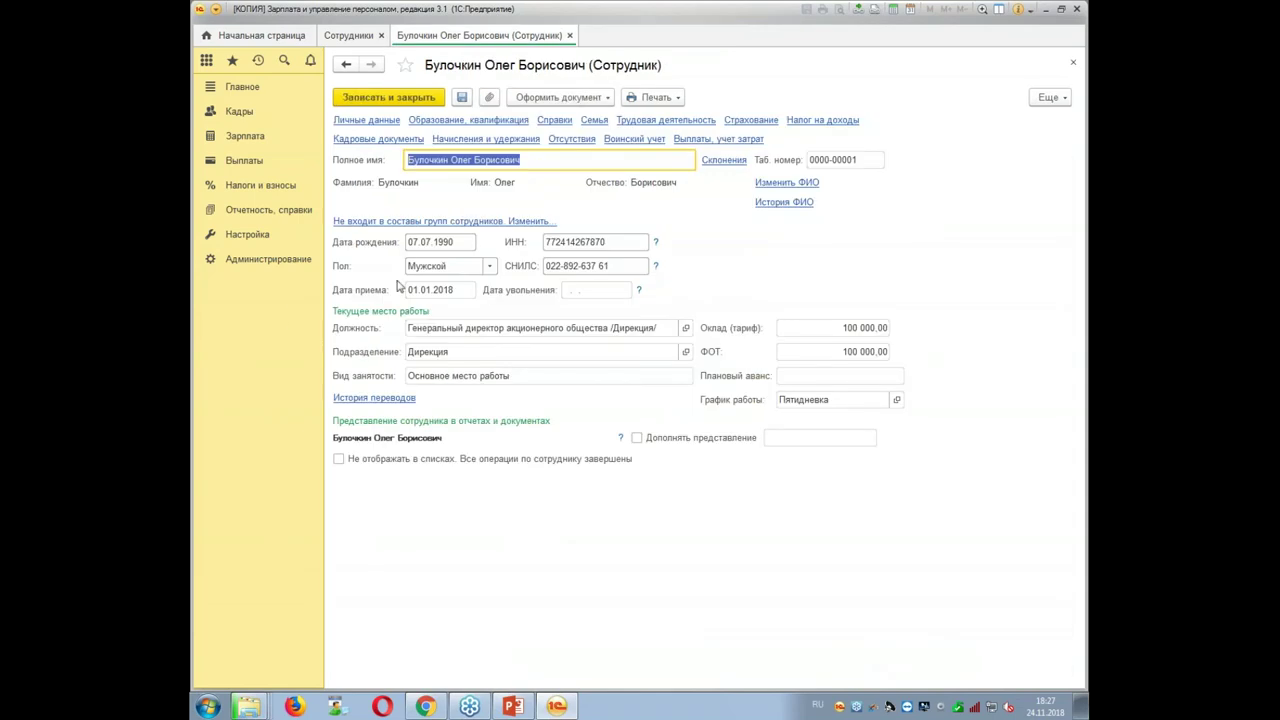
click(408, 100)
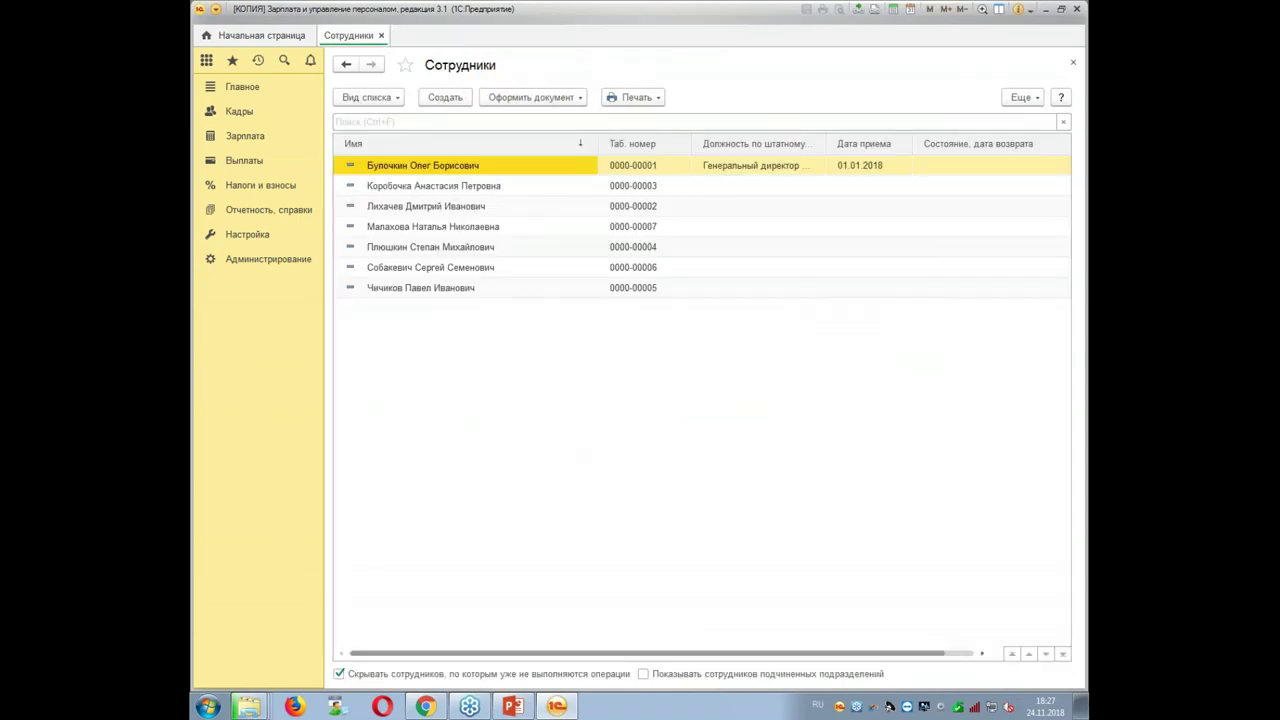
Open the second employee in the list and start a hiring document with the document date and hire date 01.01.2018.
click(417, 190)
double_click(417, 190)
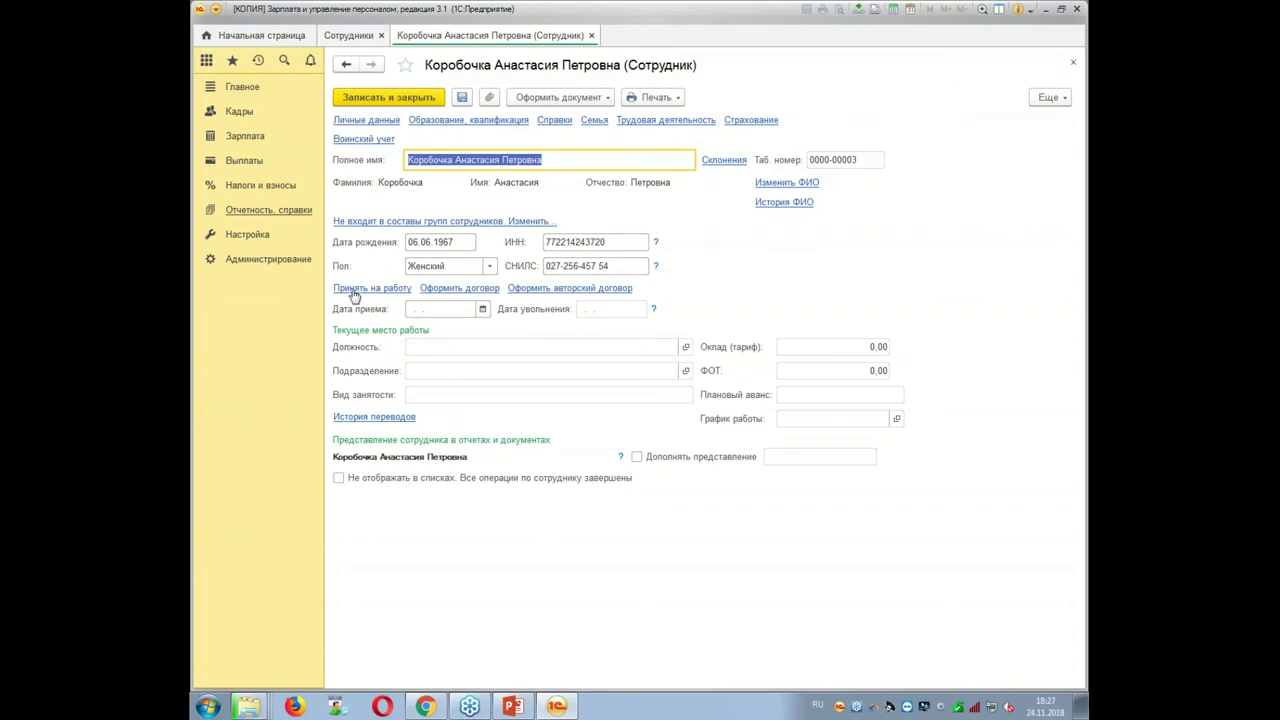
click(356, 291)
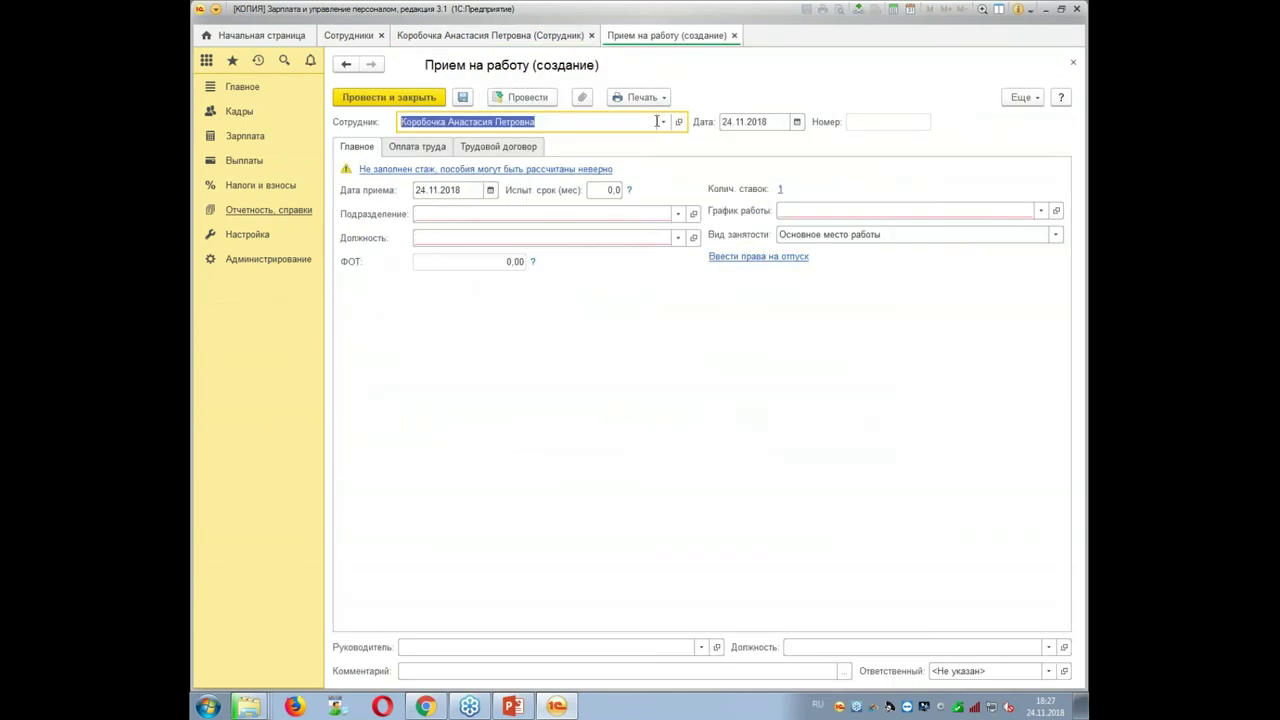
click(755, 122)
text(01012018)
key(Tab)
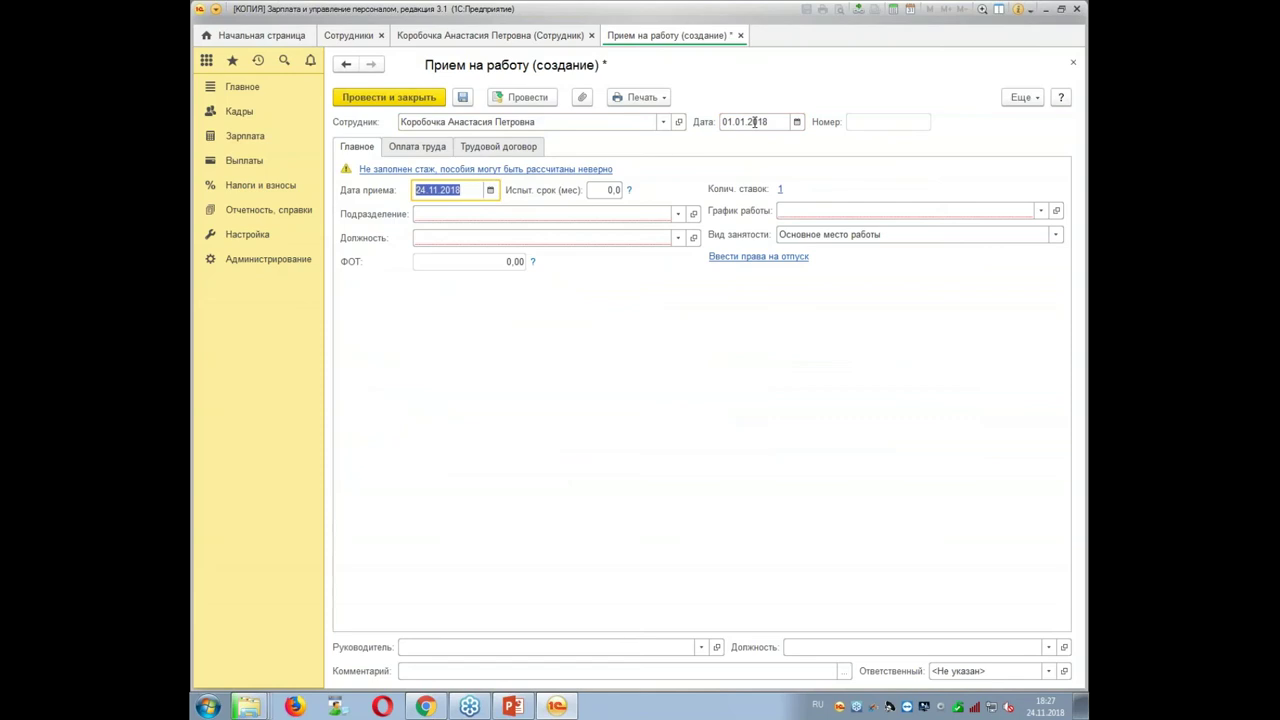
text(01.01)
key(Tab)
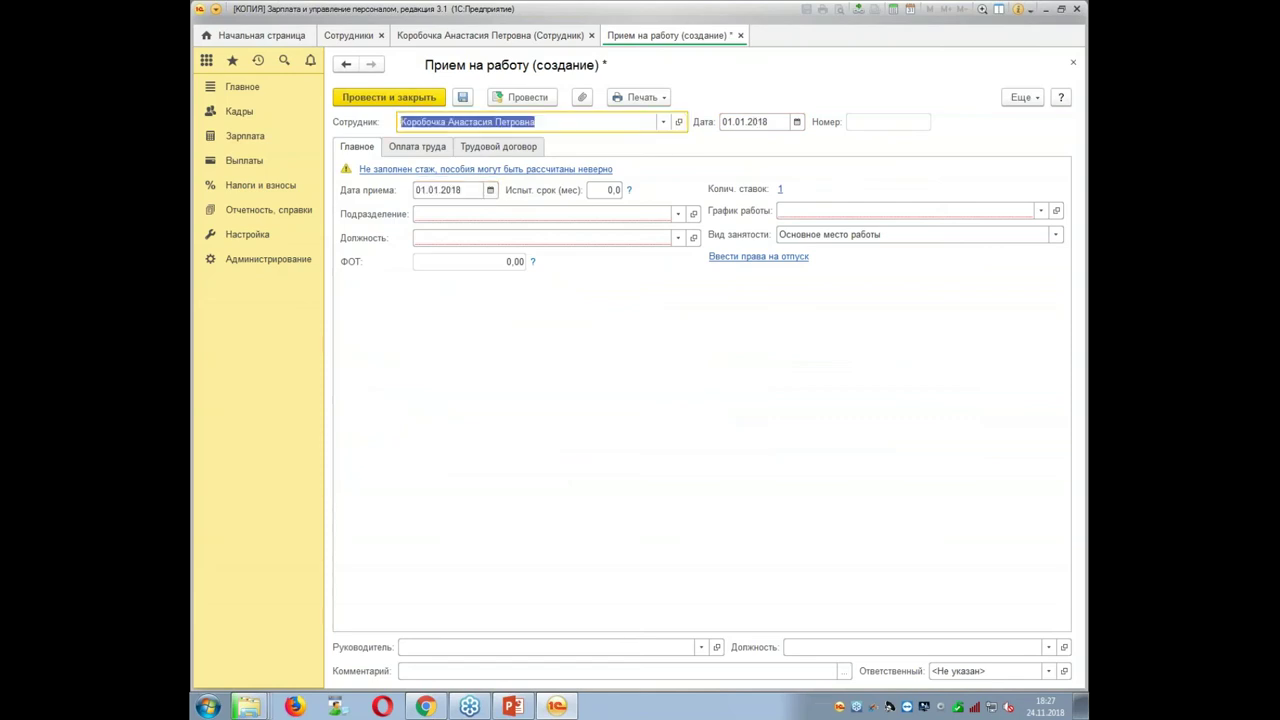
Set a probation period of 6 months, the department Бухгалтерия and the position Главный бухгалтер in the hiring document.
click(592, 192)
text(6)
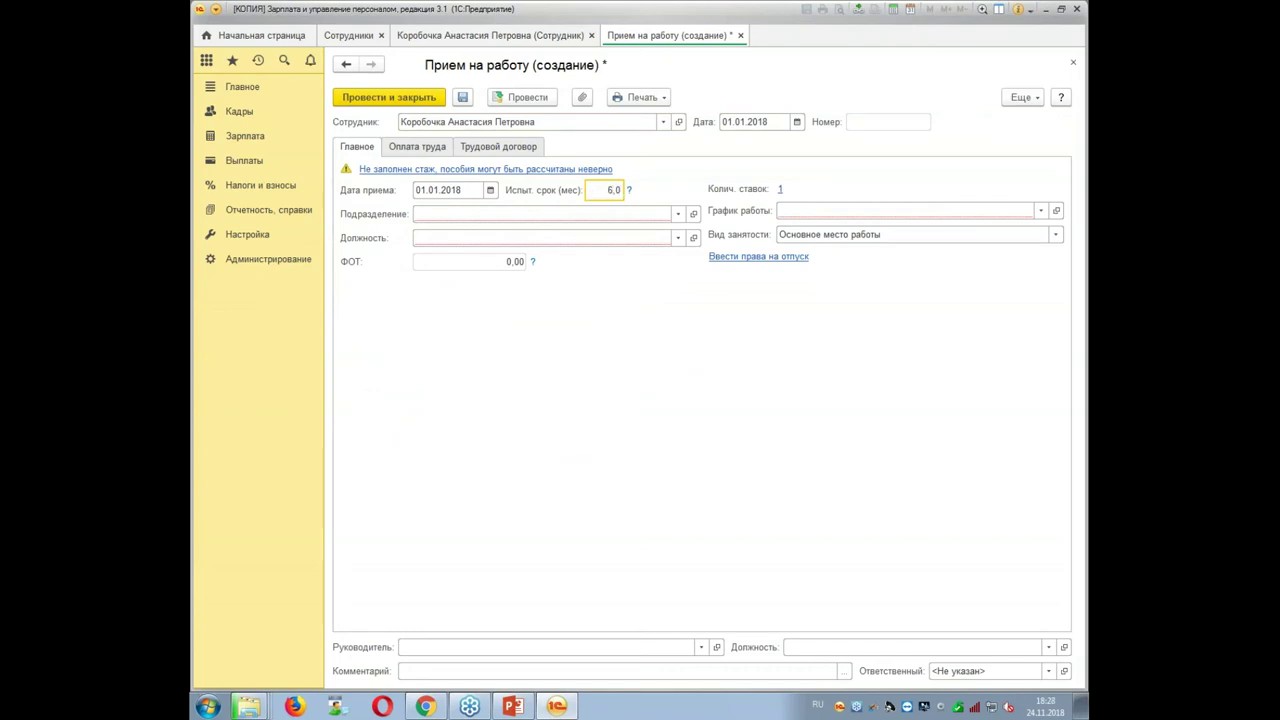
key(Tab)
click(522, 288)
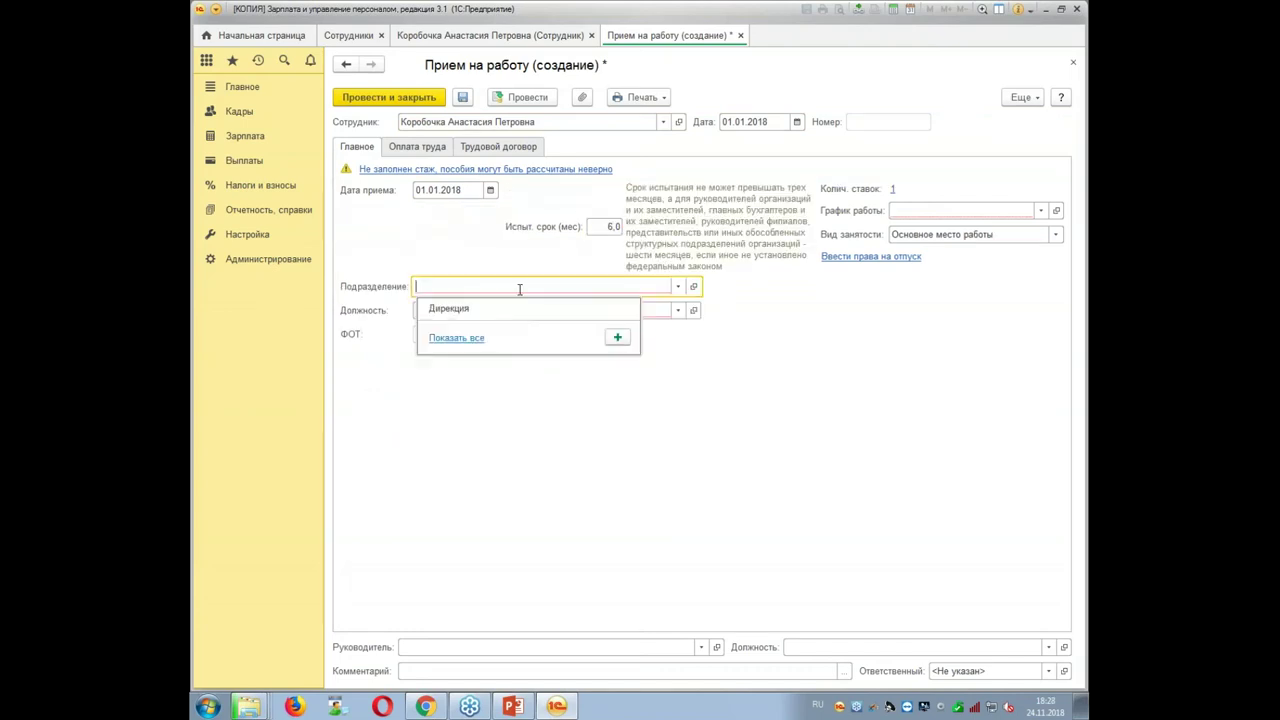
text(Бу)
key(Return)
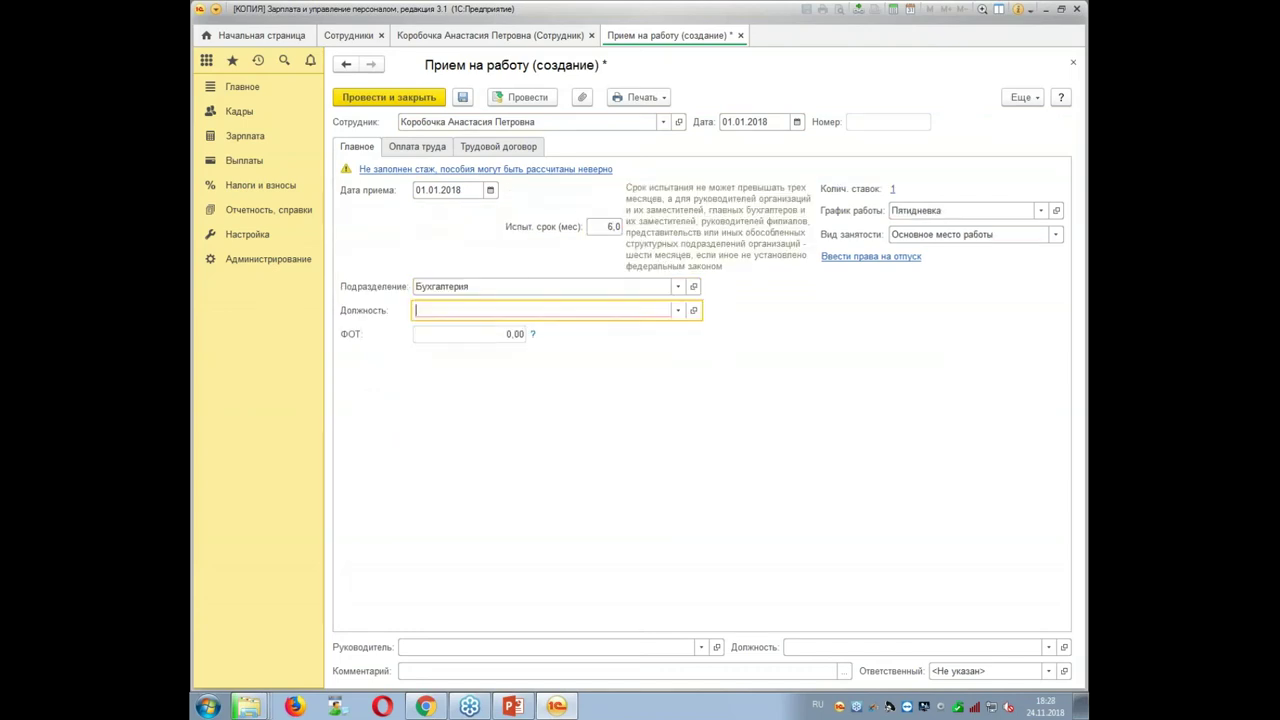
text(гл)
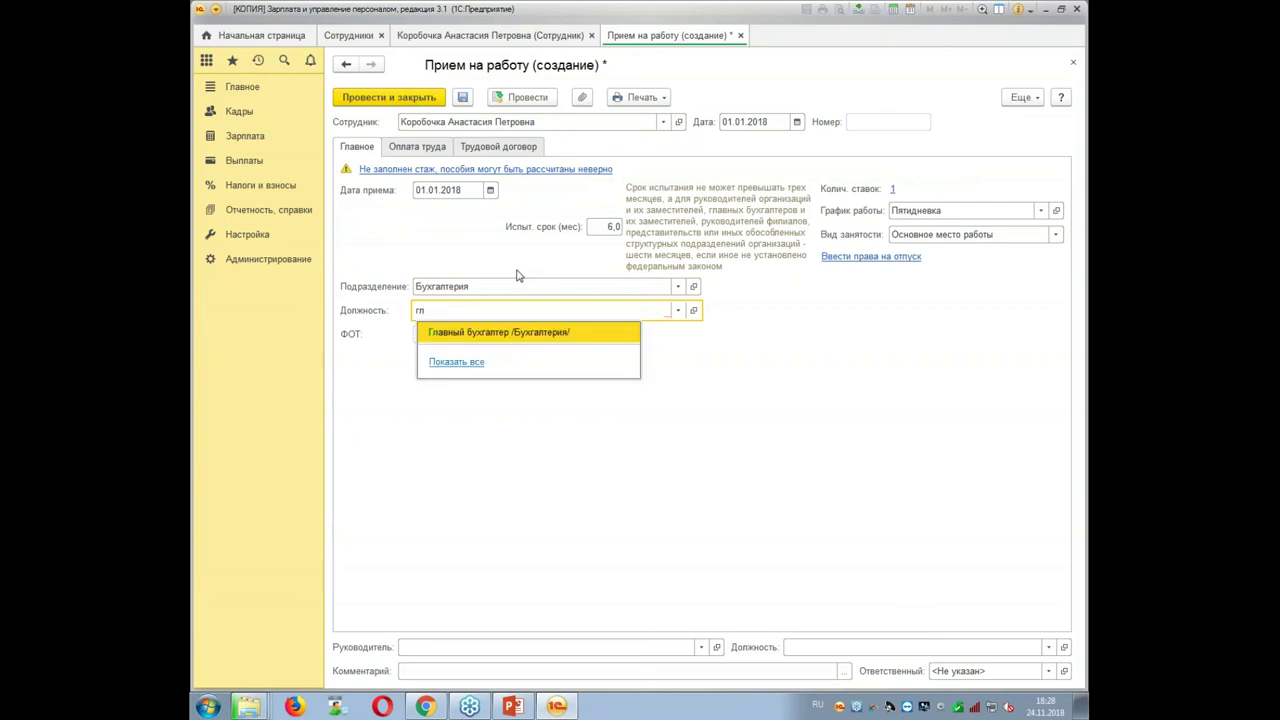
key(Return)
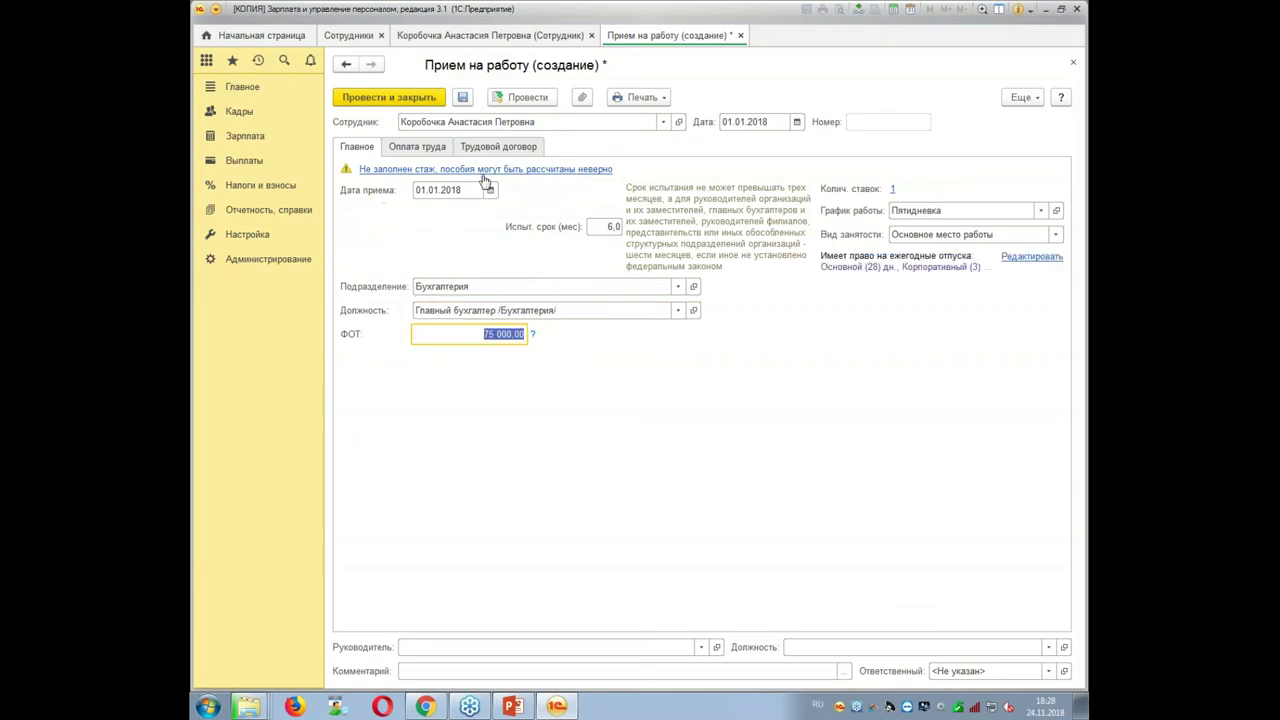
Check the pay details of the chief accountant's hiring, post and close the document, and save the employee card.
click(441, 152)
click(366, 147)
click(390, 98)
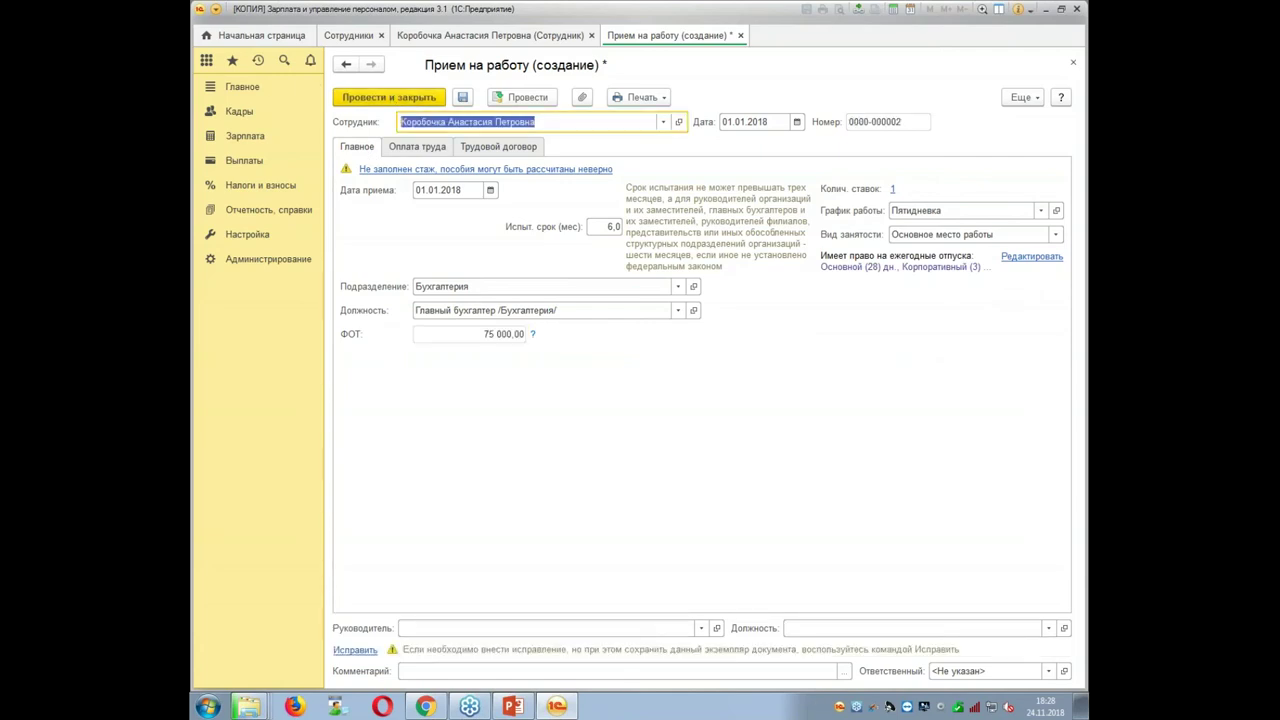
click(391, 103)
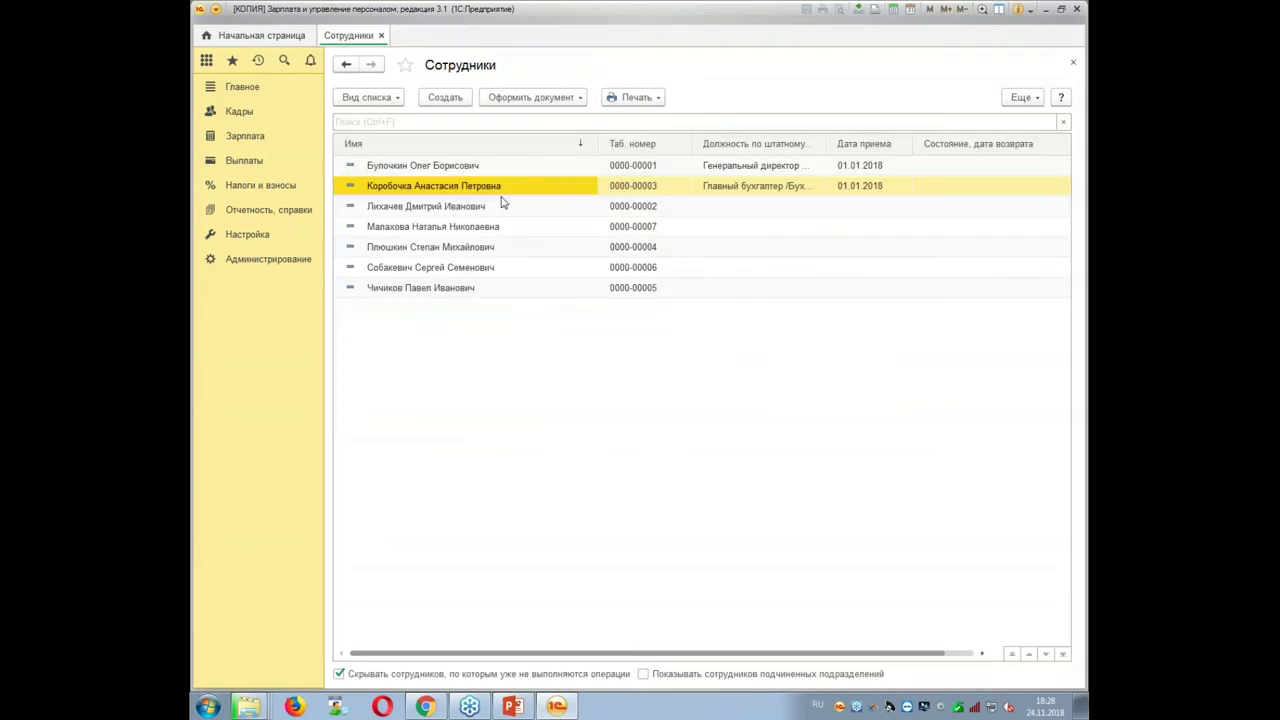
Open the third employee in the list and start a hiring document with the document date and hire date 01.01.2018.
click(435, 206)
double_click(435, 206)
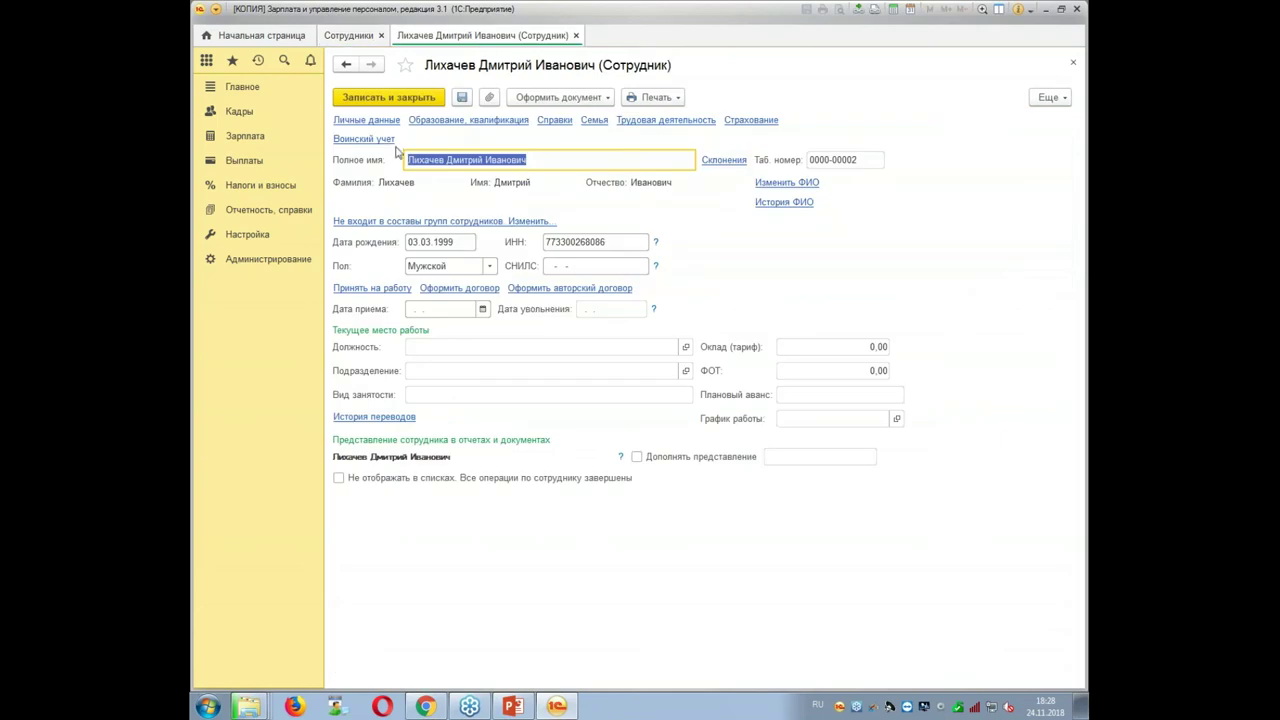
click(362, 288)
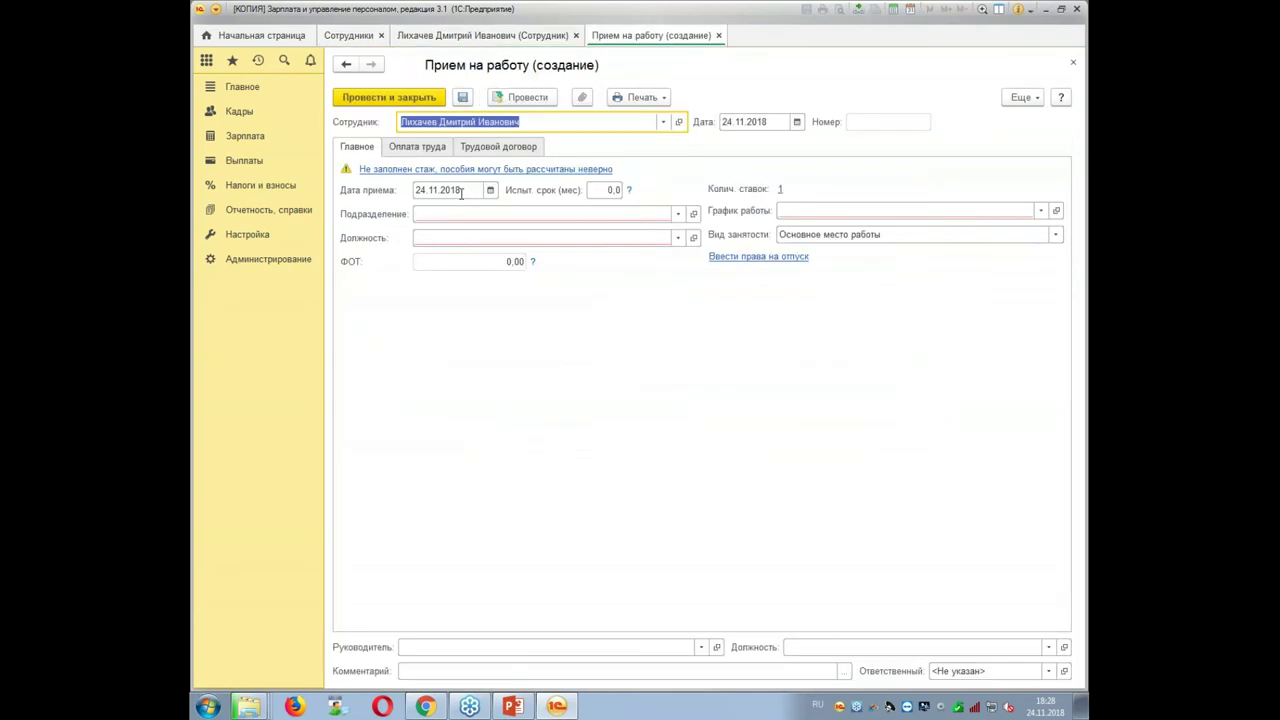
click(748, 121)
text(01.01)
key(Tab)
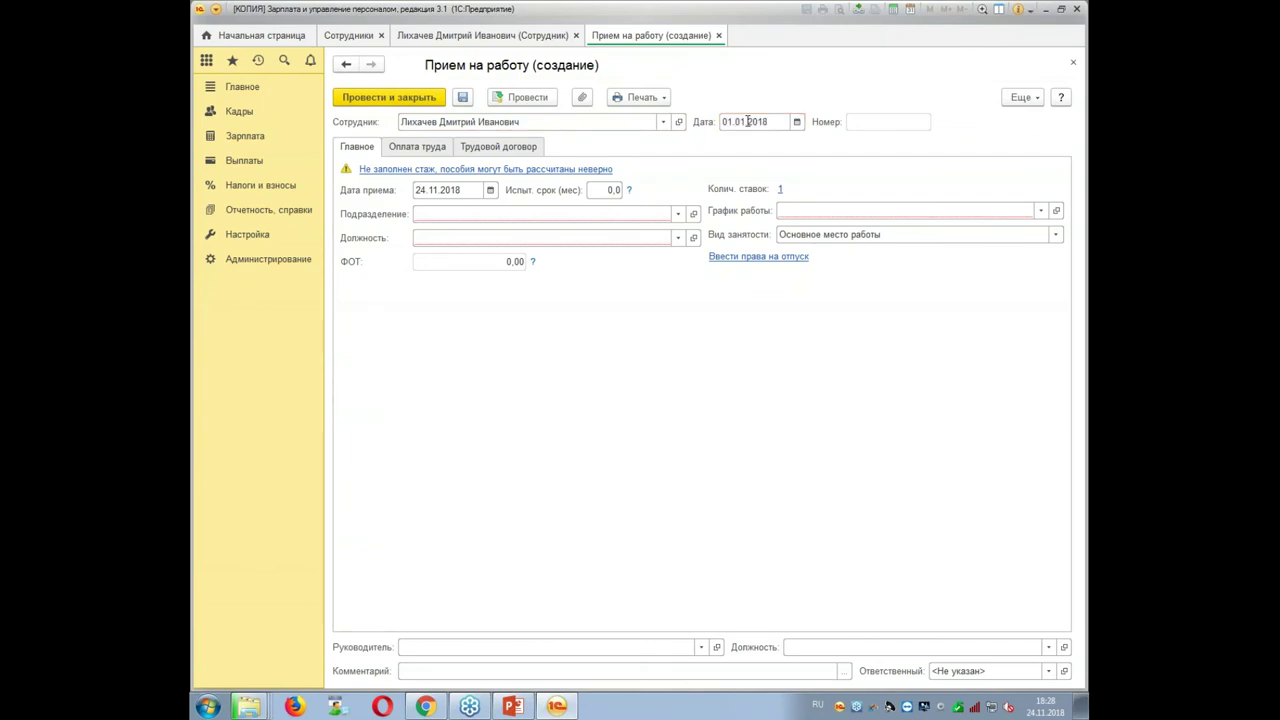
text(0)
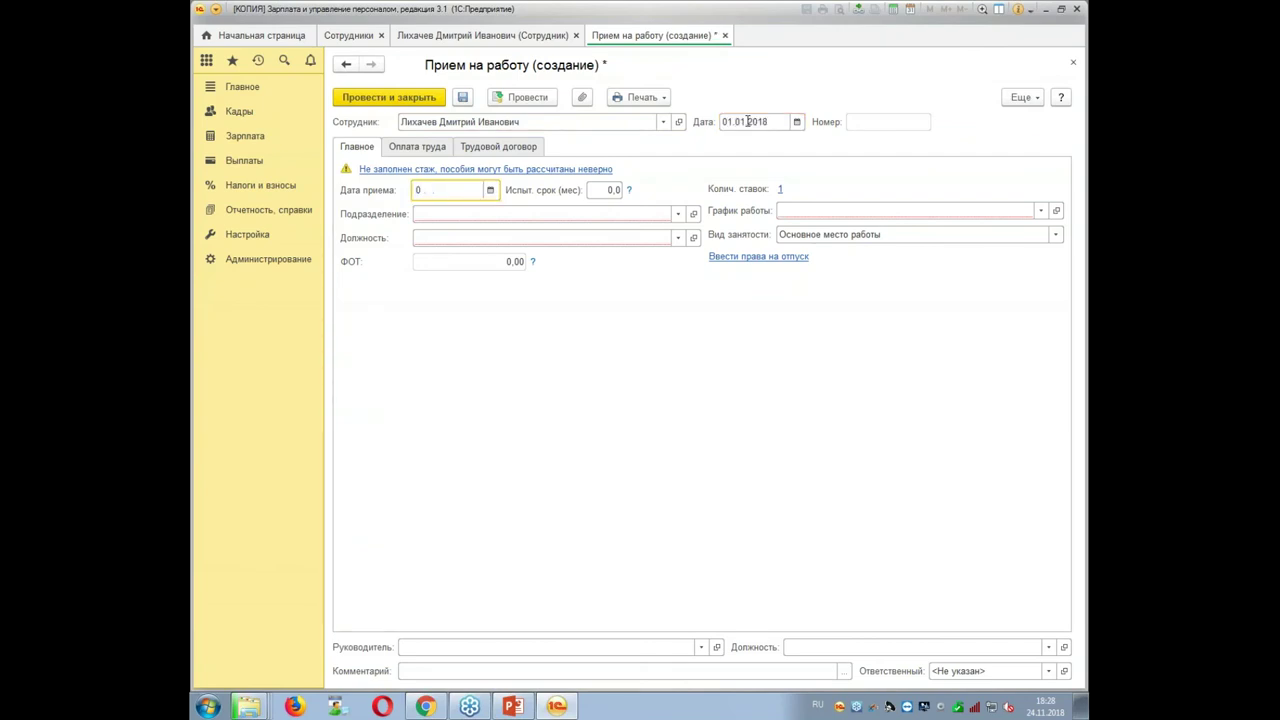
text(1.01)
key(shift+Tab)
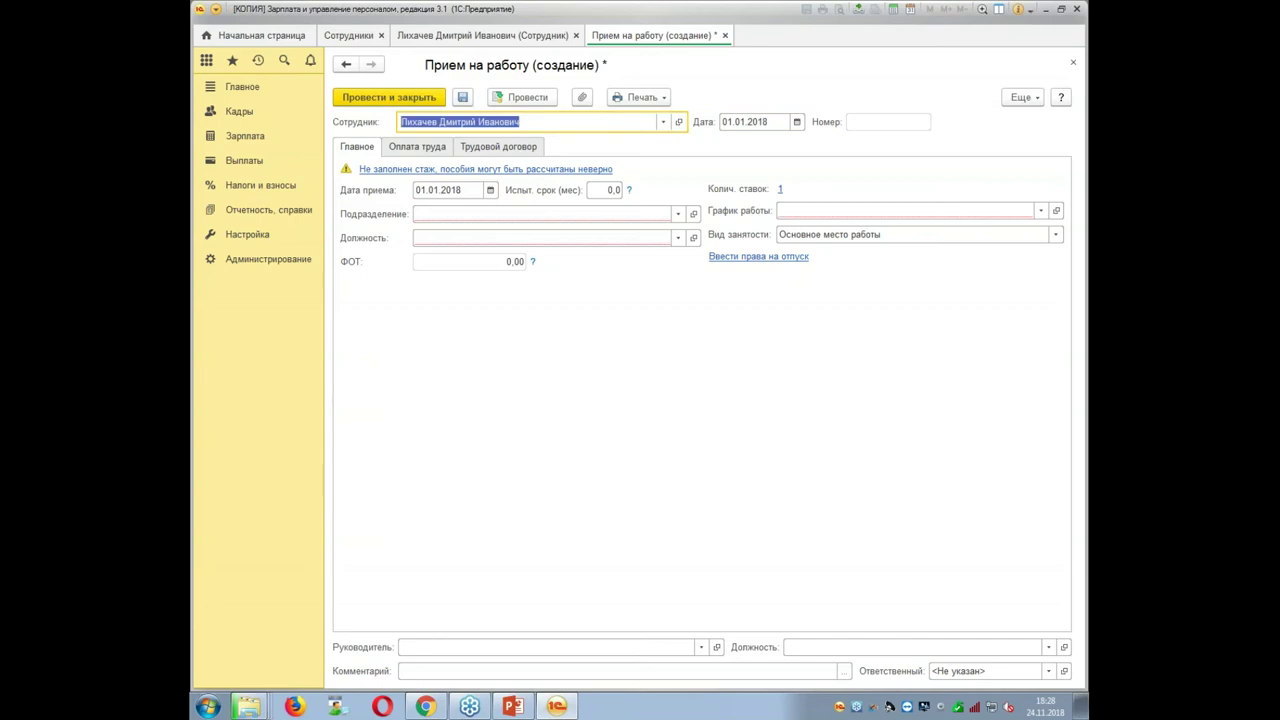
Set a probation period of 3 months, the department Бухгалтерия and the position Бухгалтер, and check the accruals filled in for the position.
click(590, 193)
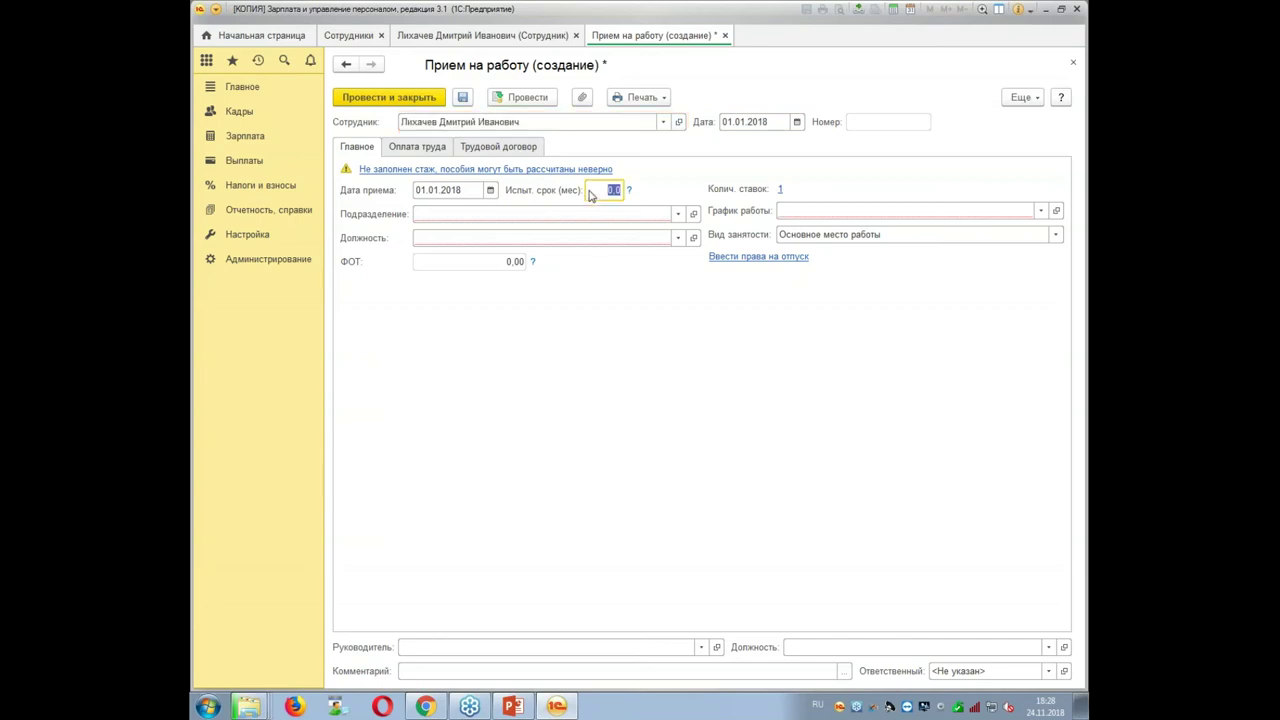
text(3)
key(Tab)
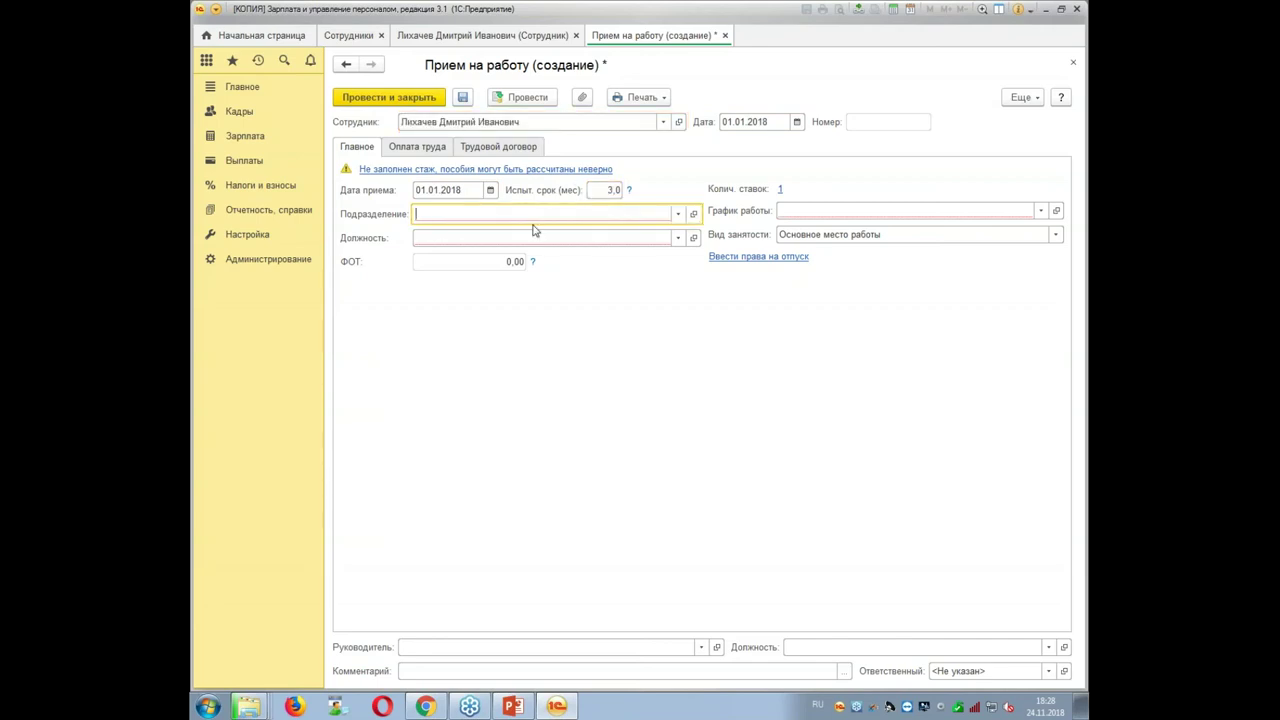
text(бу)
click(480, 235)
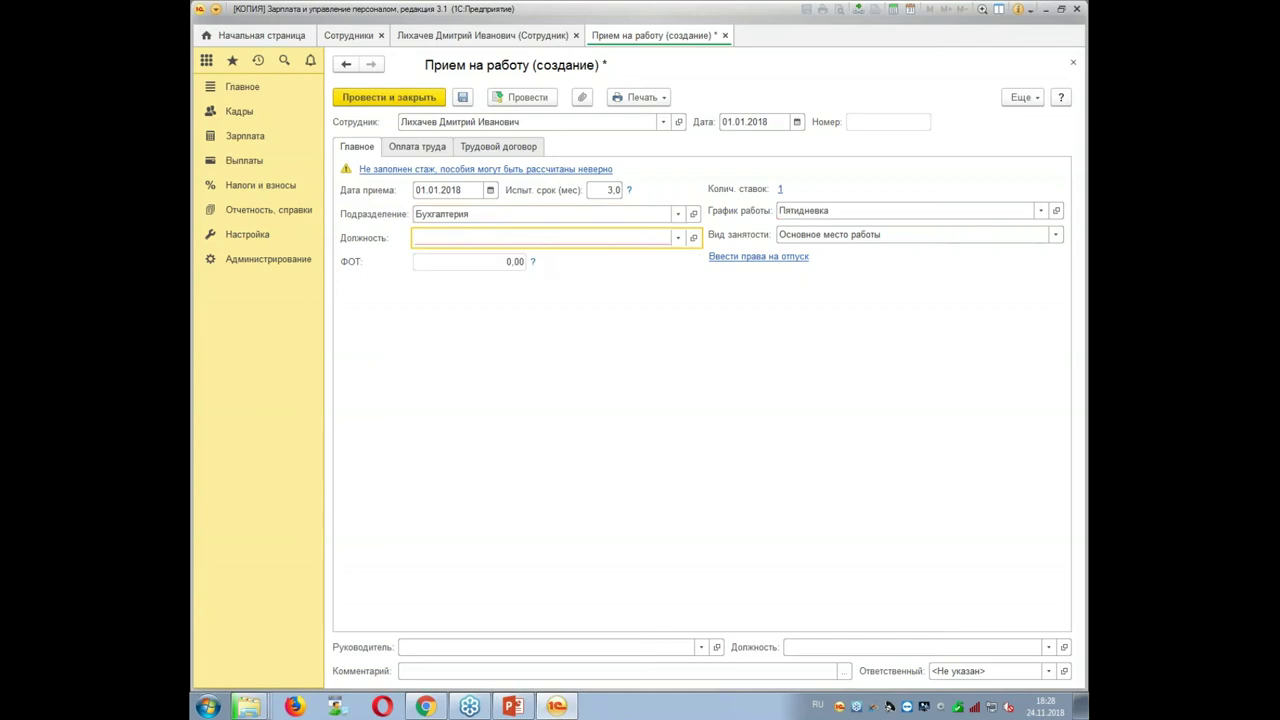
text(бу)
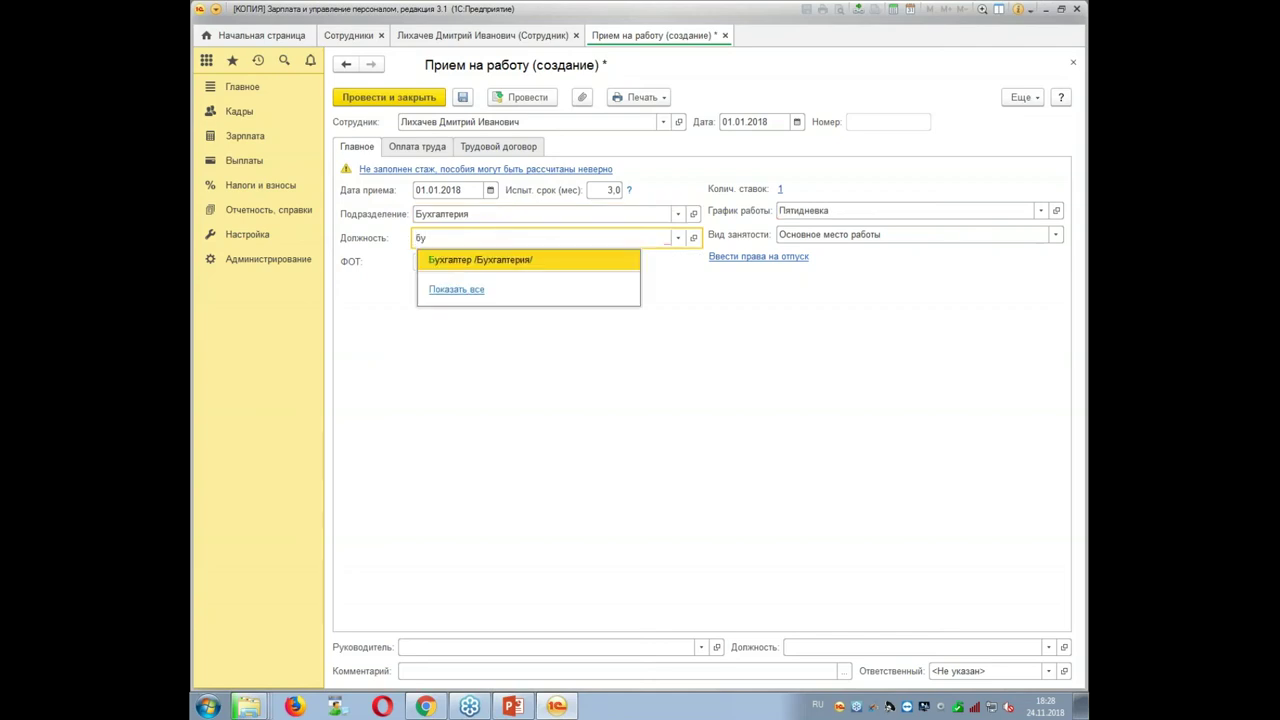
click(553, 262)
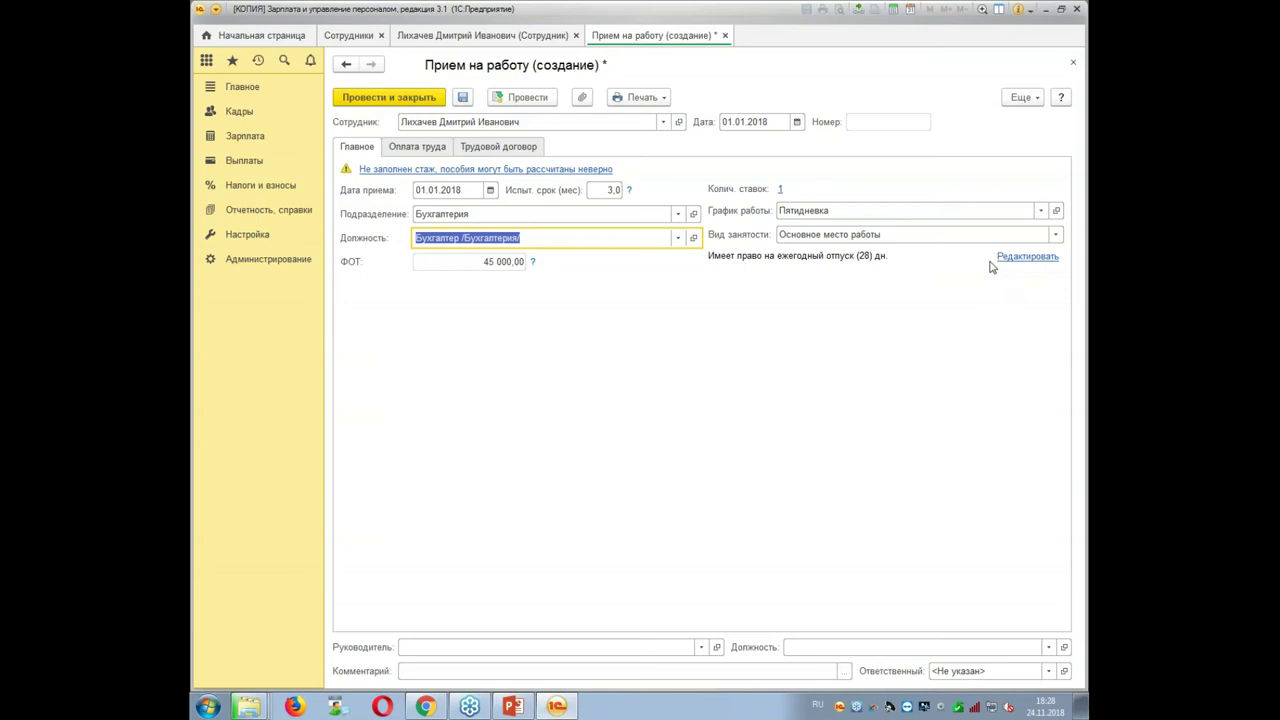
click(413, 148)
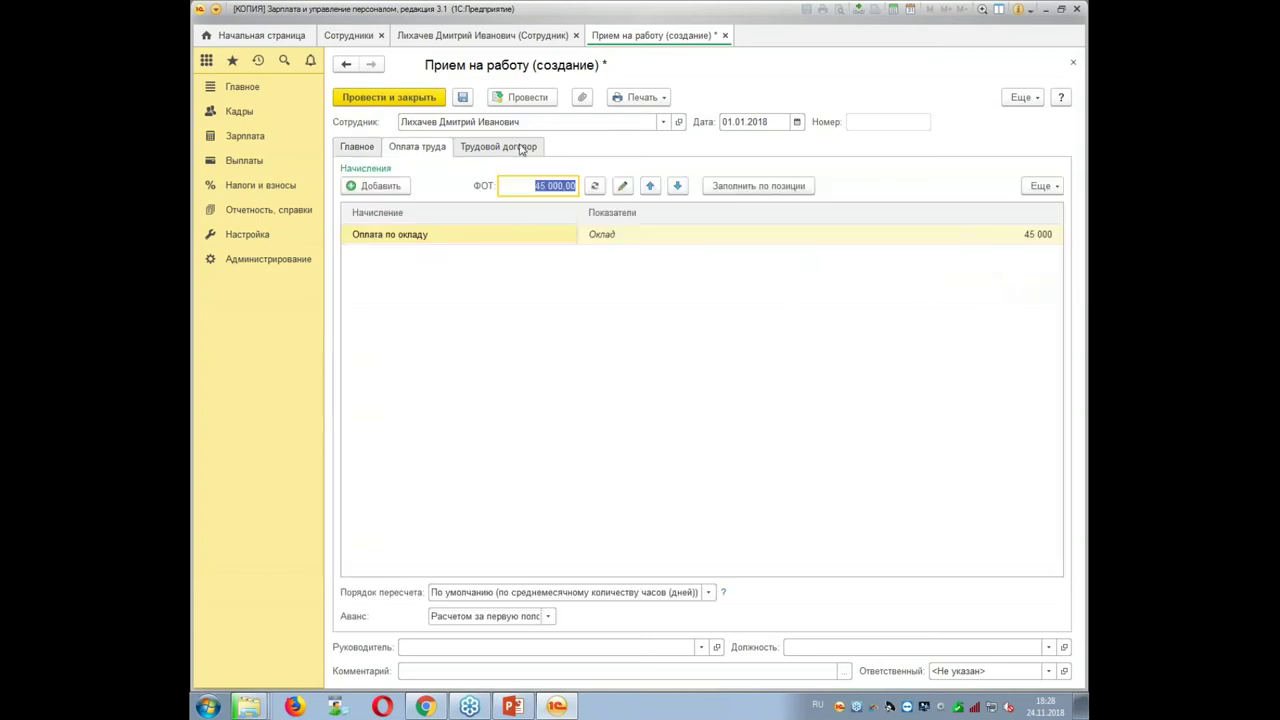
Review the employment contract and main details of the accountant's hiring, post and close the document, and save the employee card.
click(518, 149)
click(362, 150)
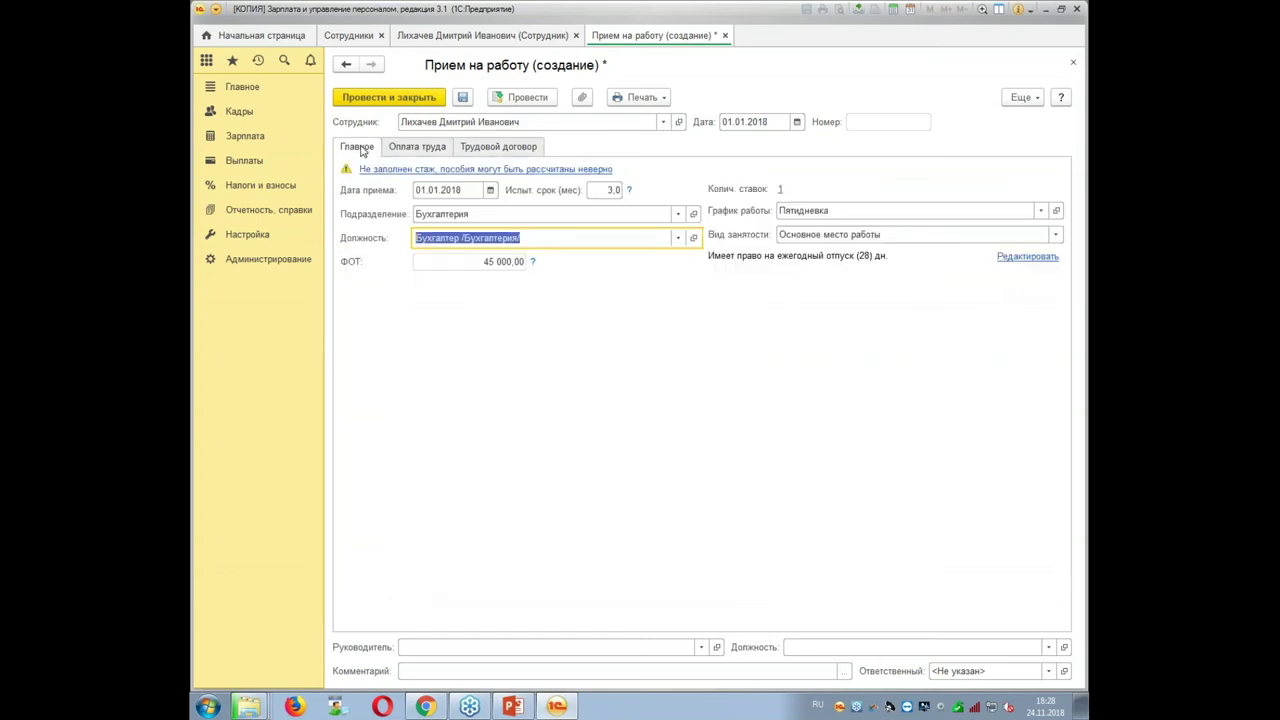
click(345, 97)
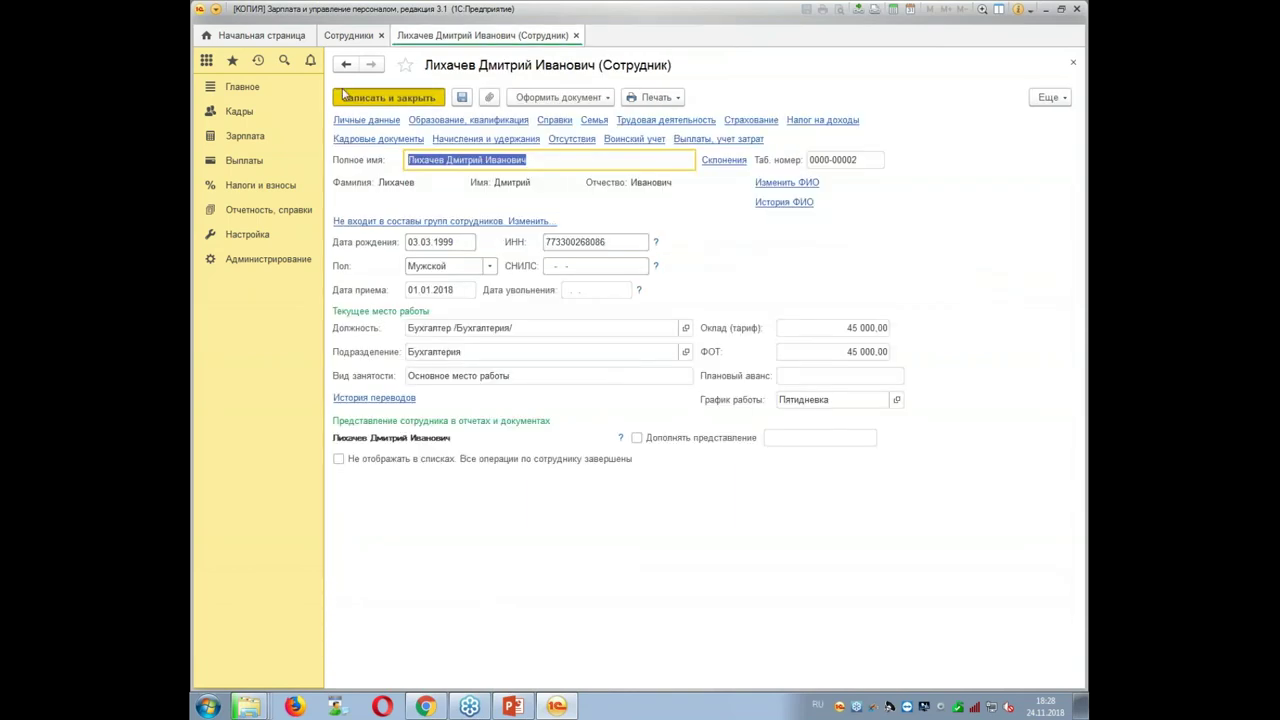
click(345, 96)
Open the fourth employee in the list and start a hiring document with the document date and hire date 01.01.2018.
click(470, 228)
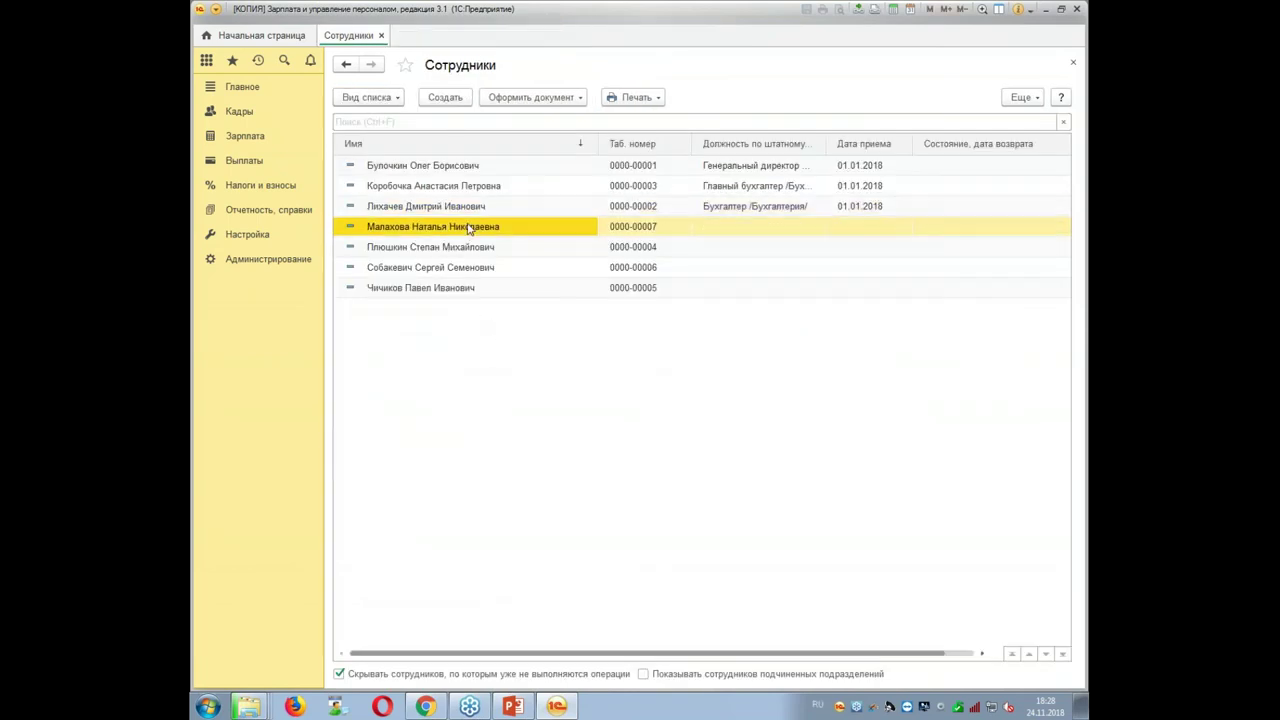
double_click(470, 228)
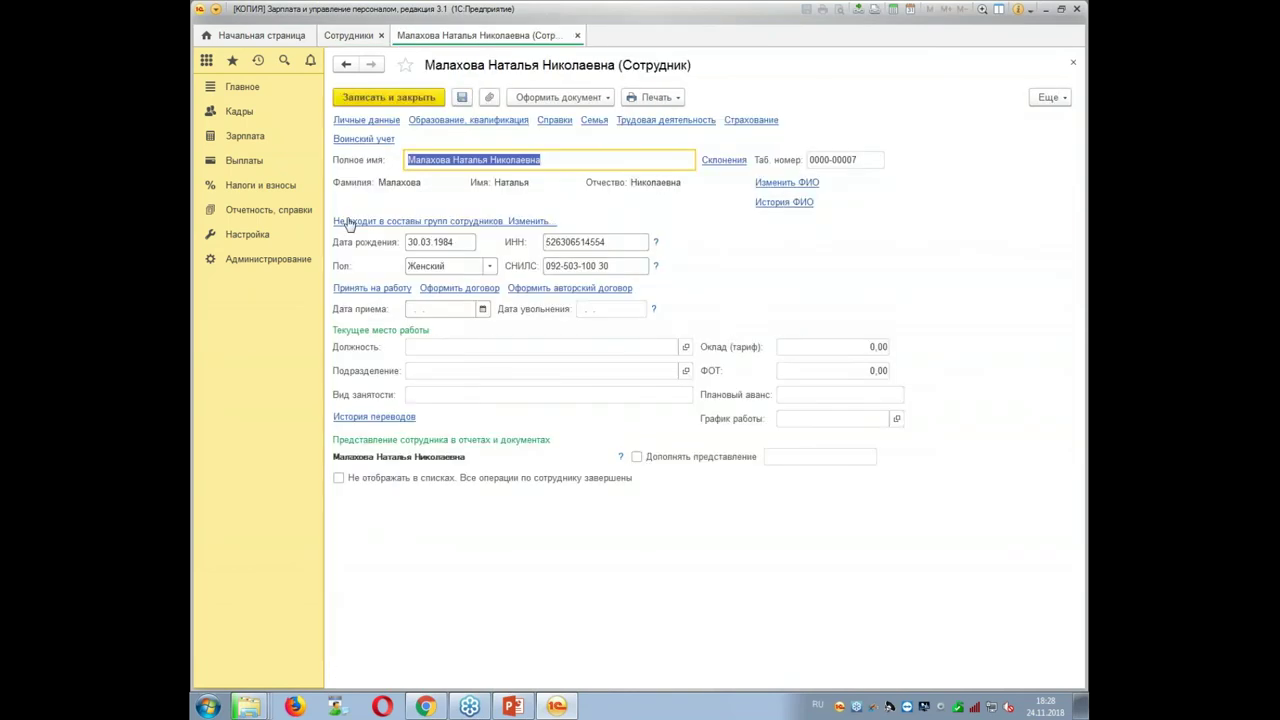
click(350, 288)
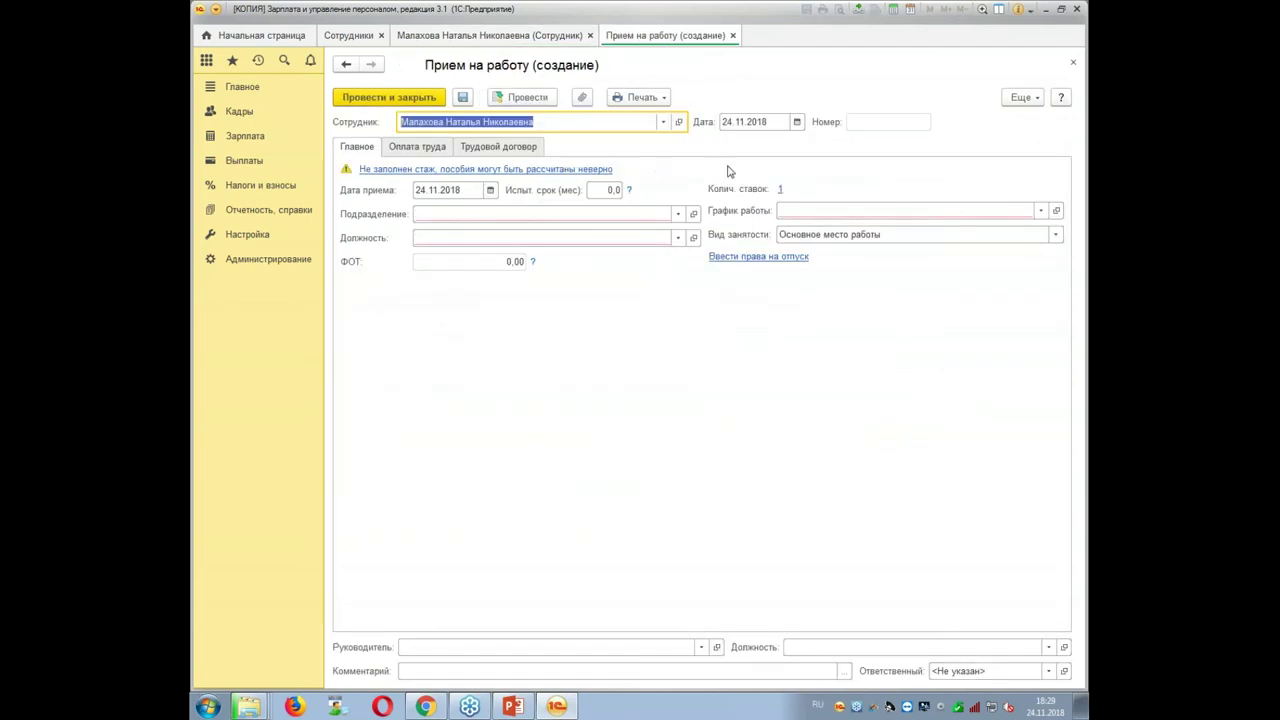
click(751, 122)
text(0101)
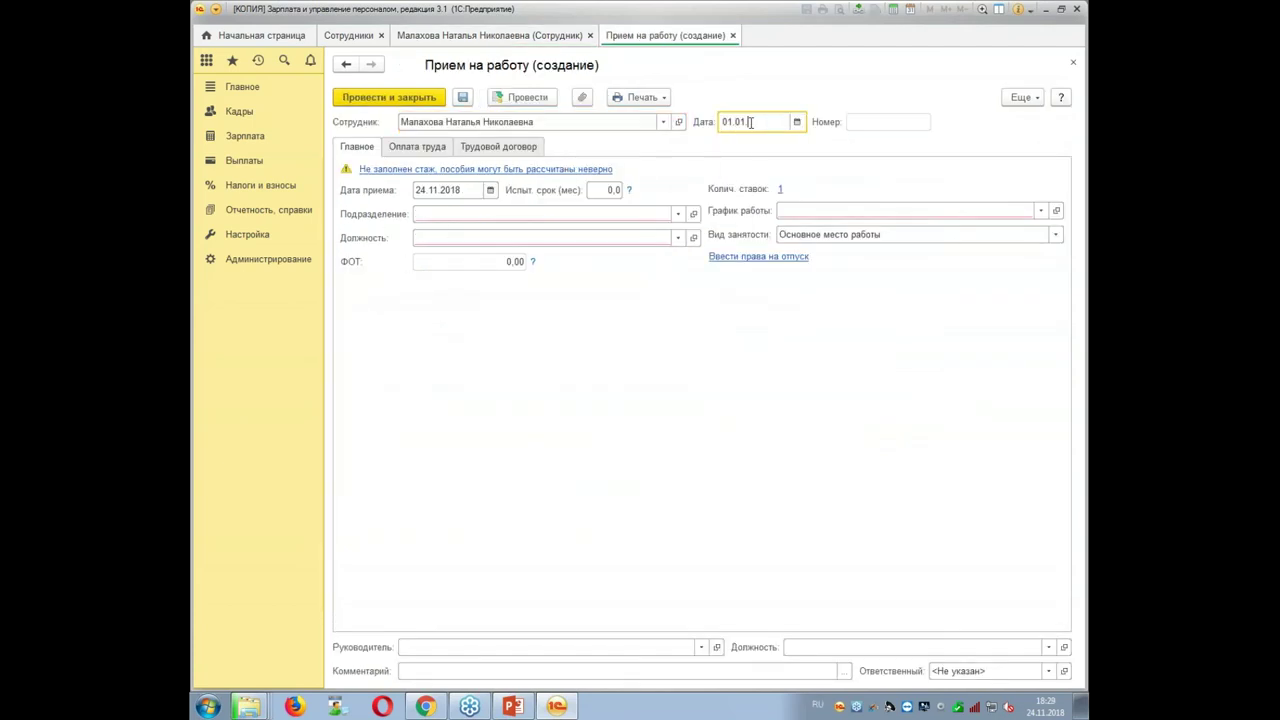
key(Tab)
text(010)
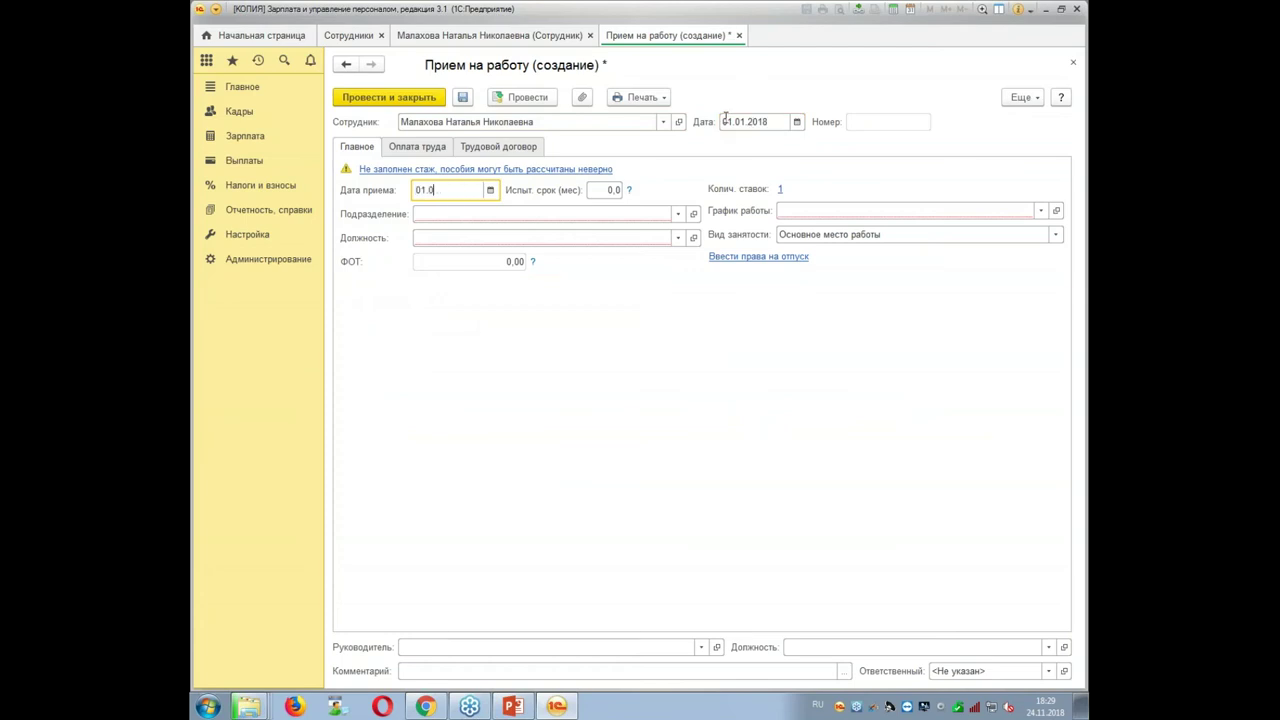
key(Tab)
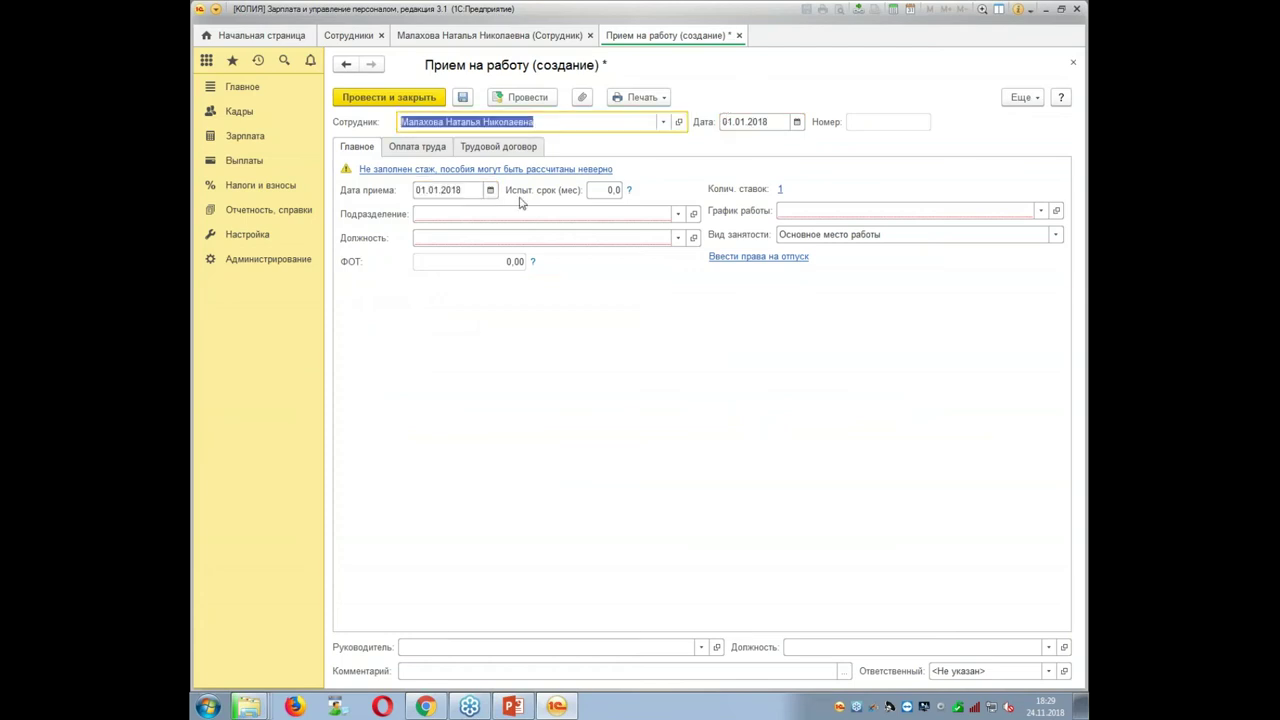
Set a probation period of 3 months, the department Столовая and the position Повар in the hiring document.
click(598, 190)
text(3)
key(Tab)
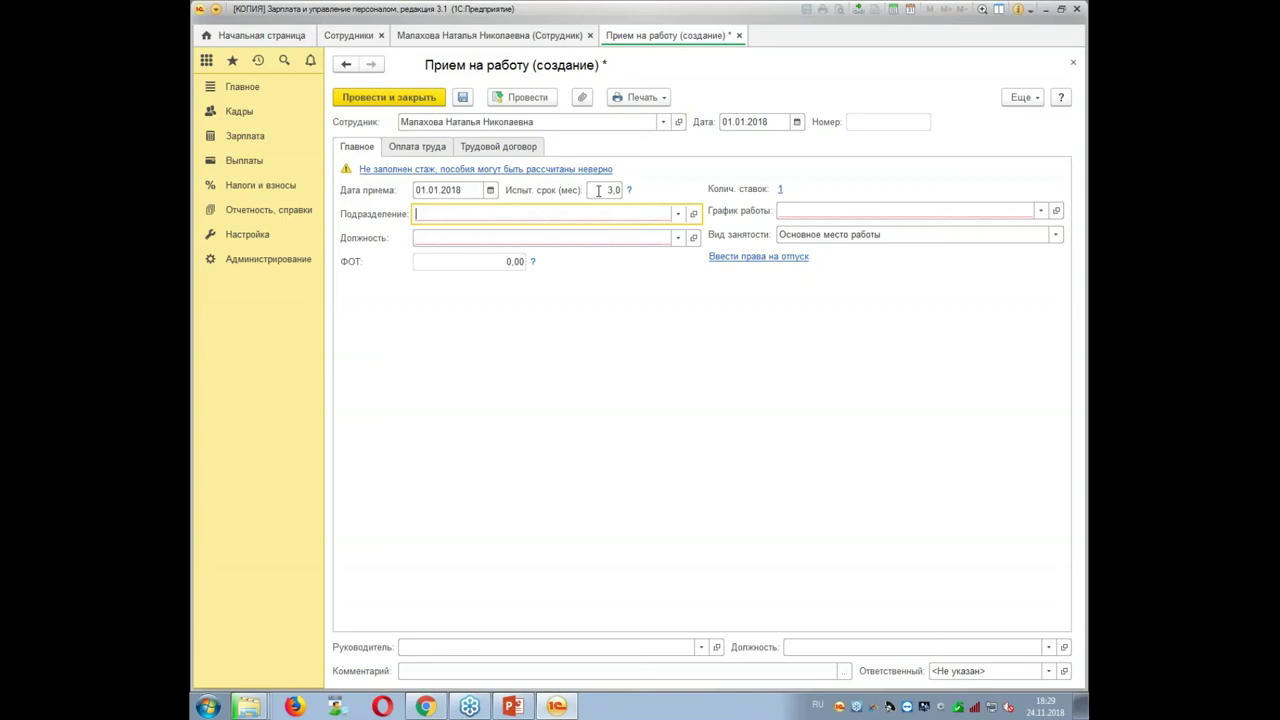
text(стол)
key(Tab)
text(по)
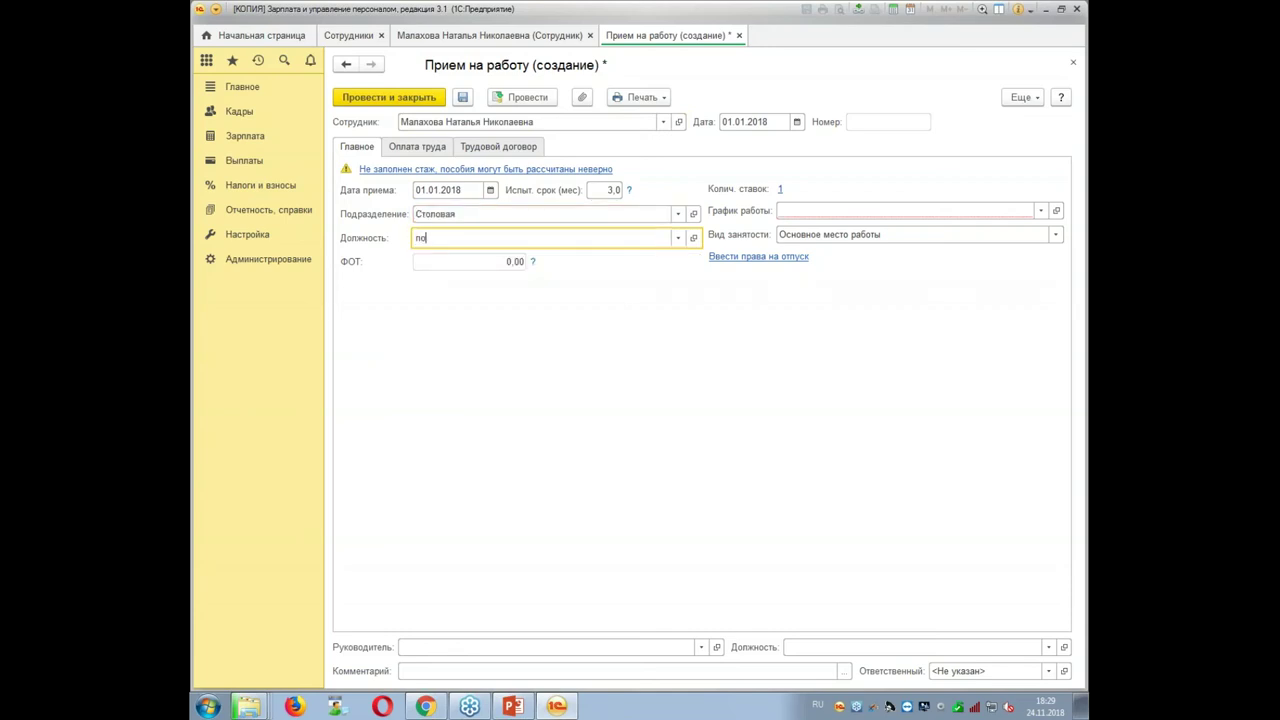
key(Tab)
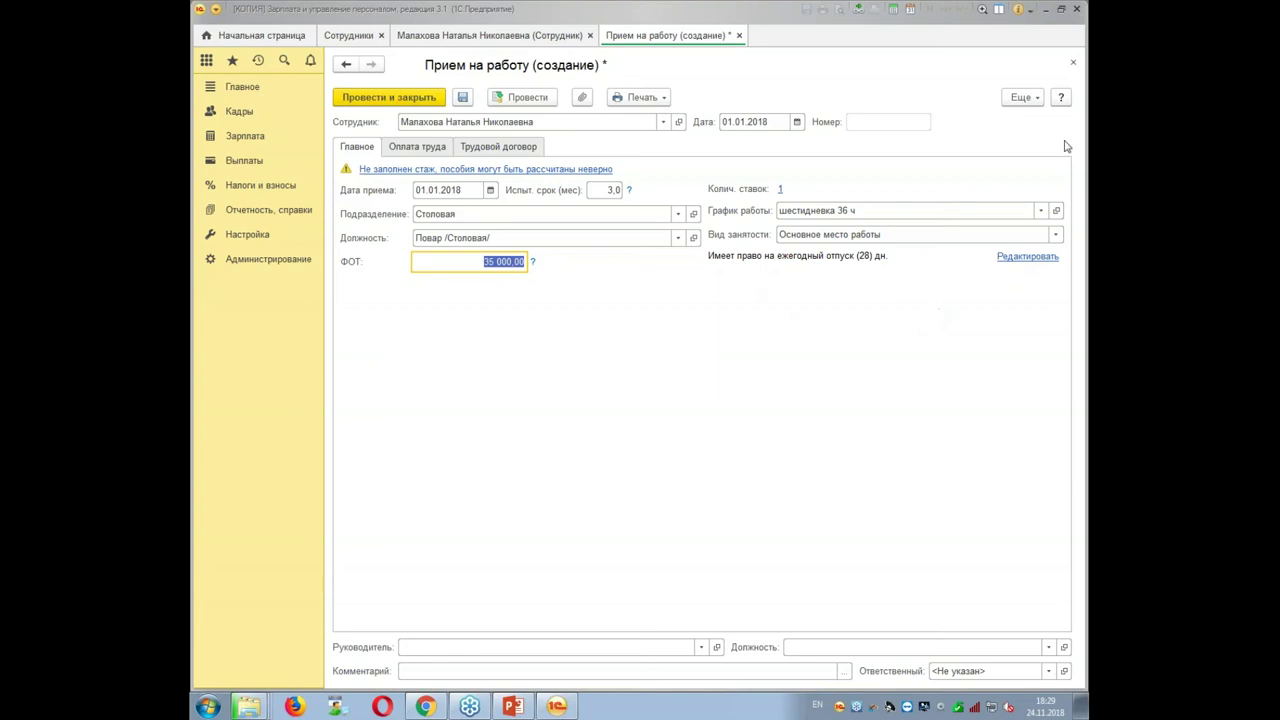
Add the leave type Корпоративный with 1 day to the cook's leave entitlements and accept the list.
click(1020, 258)
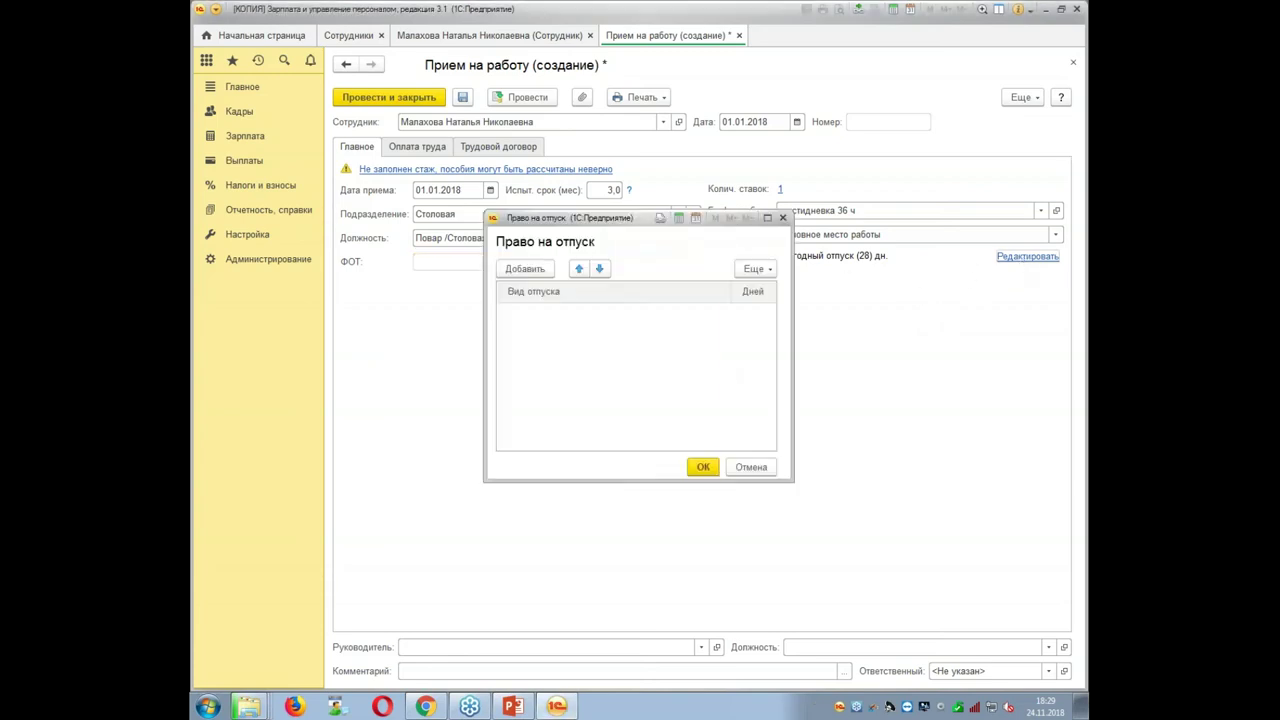
click(524, 270)
text(ко)
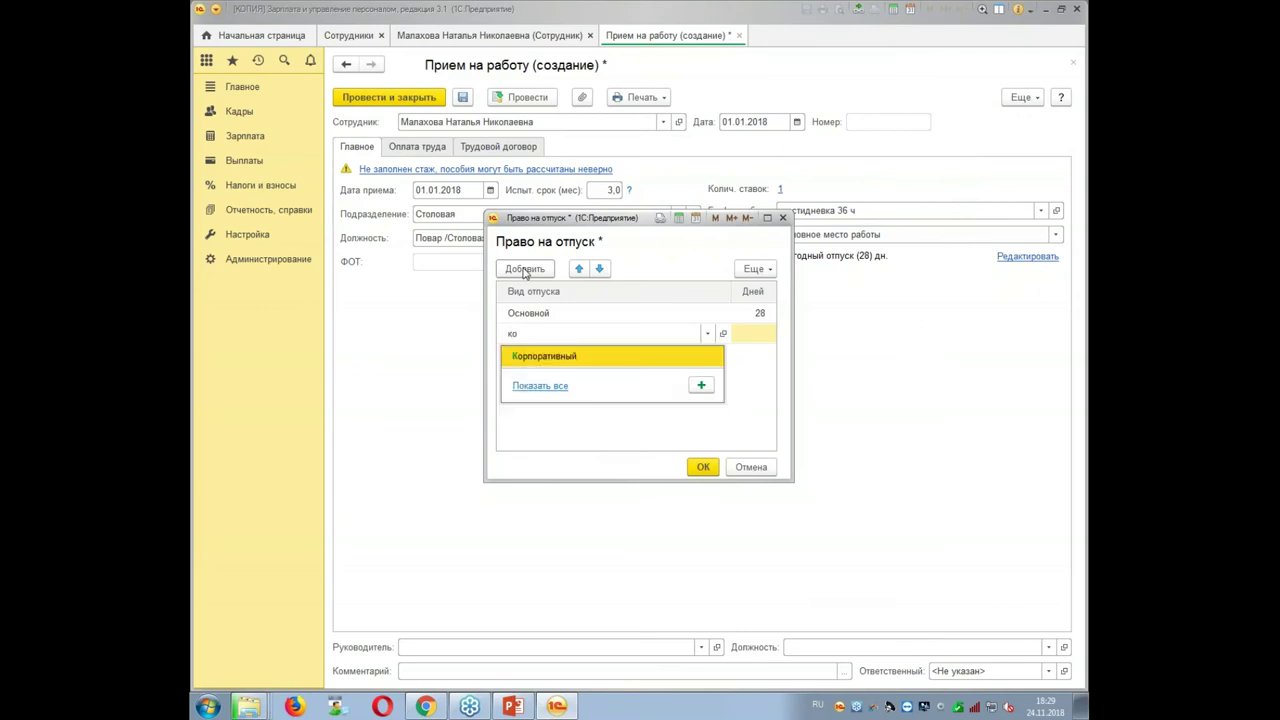
key(Return)
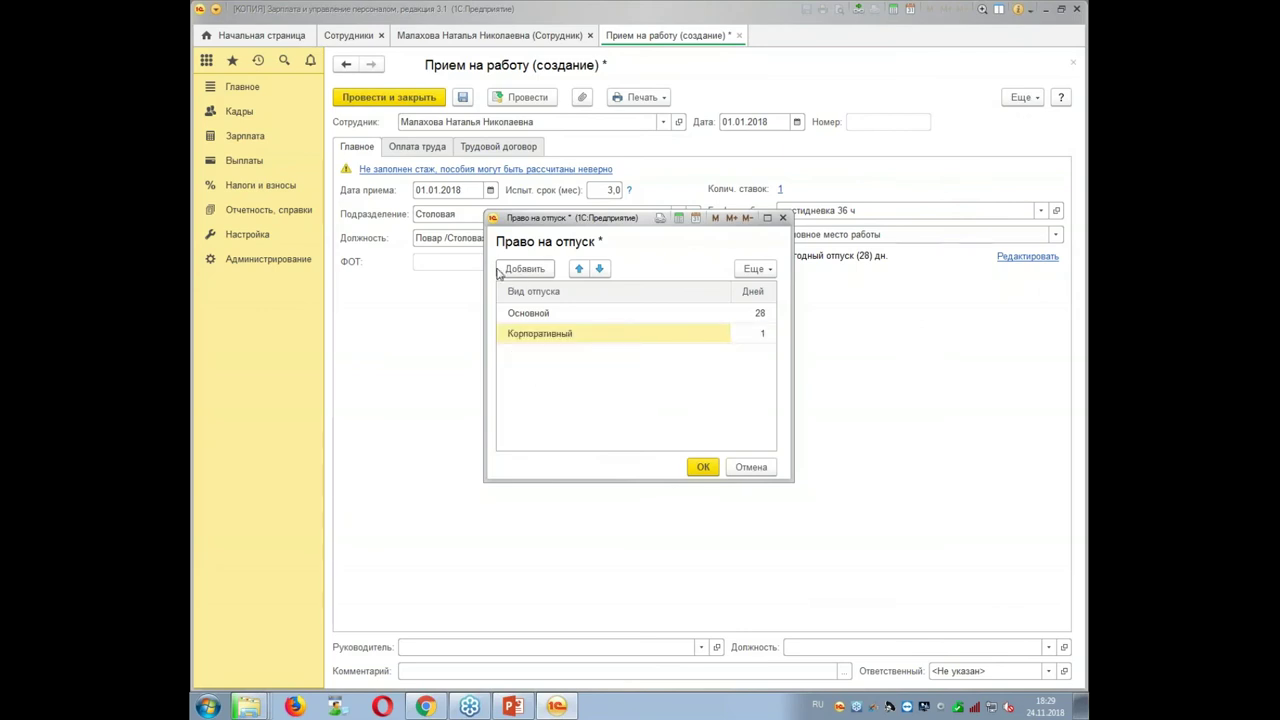
text(1)
key(Return)
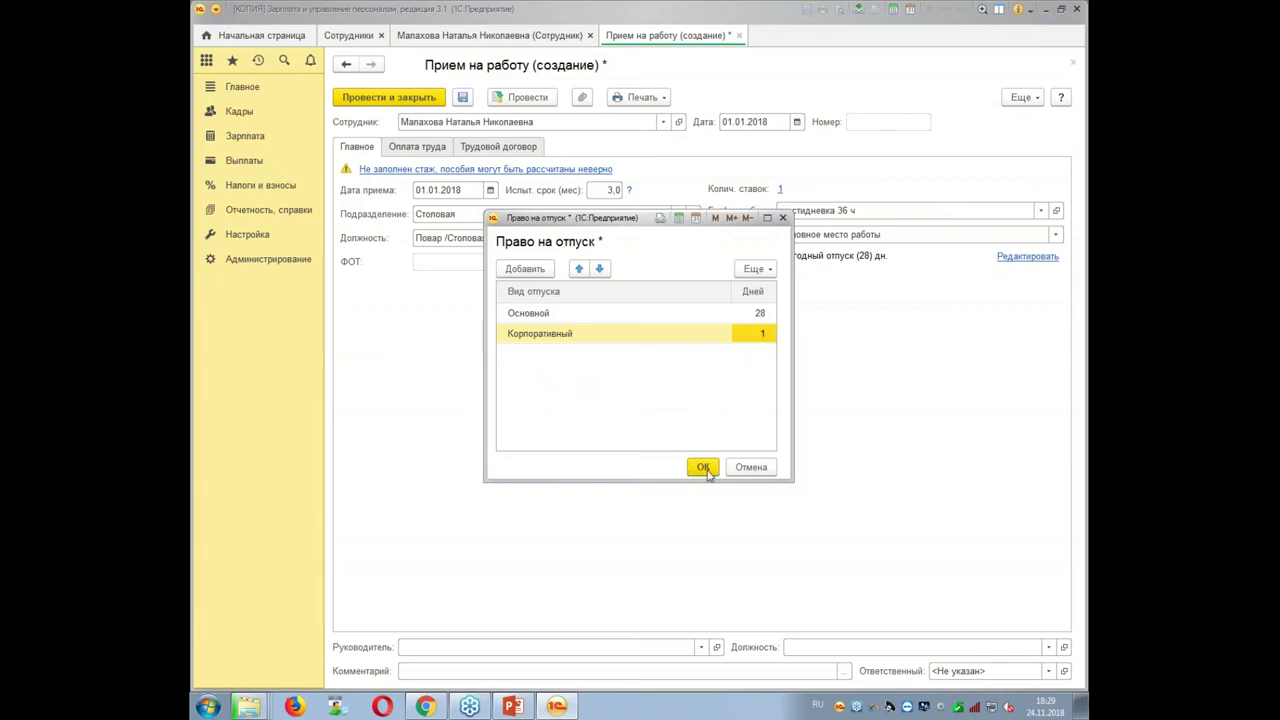
click(705, 467)
Check the cook's pay details, post and close the hiring document, then save the employee card and close the employee list.
click(415, 152)
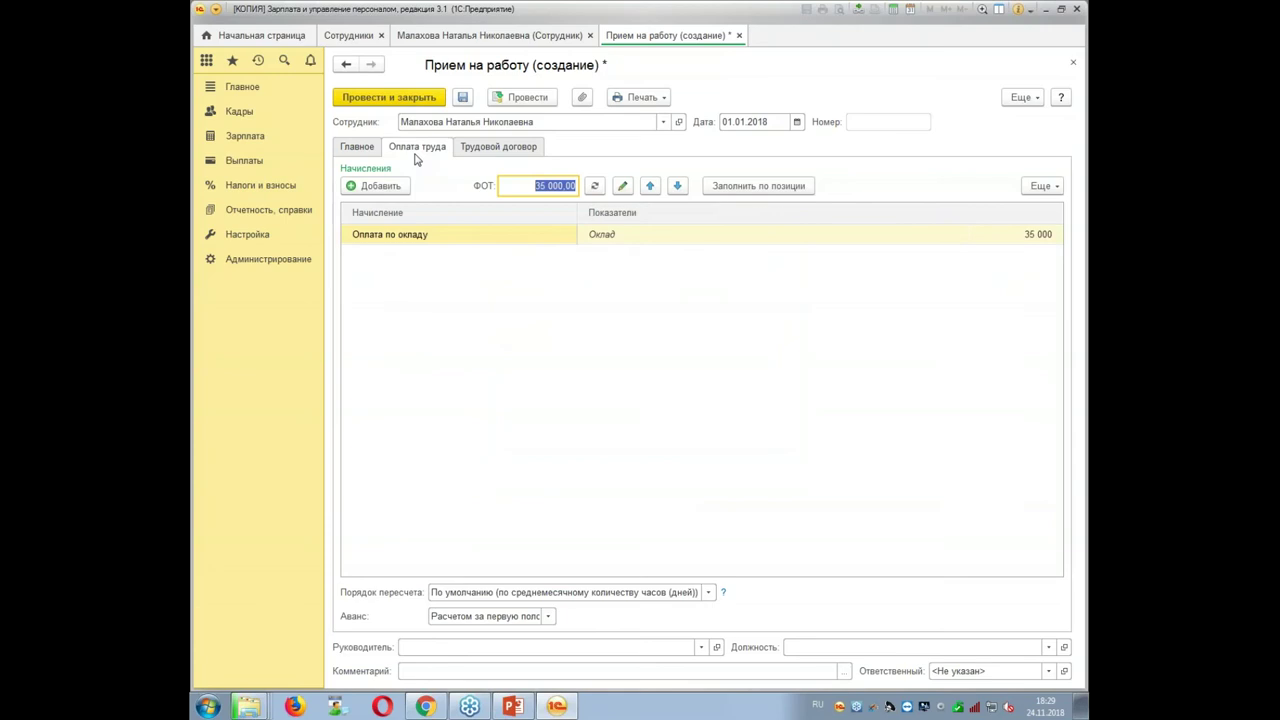
click(403, 96)
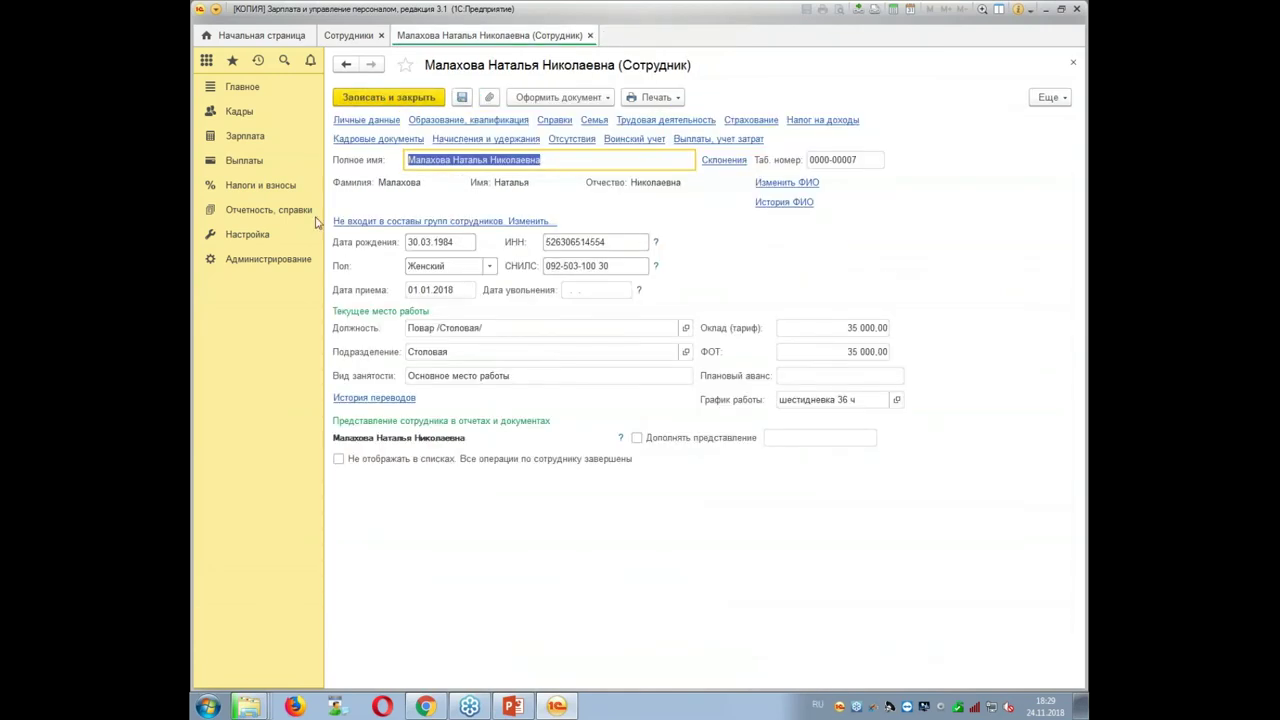
click(393, 99)
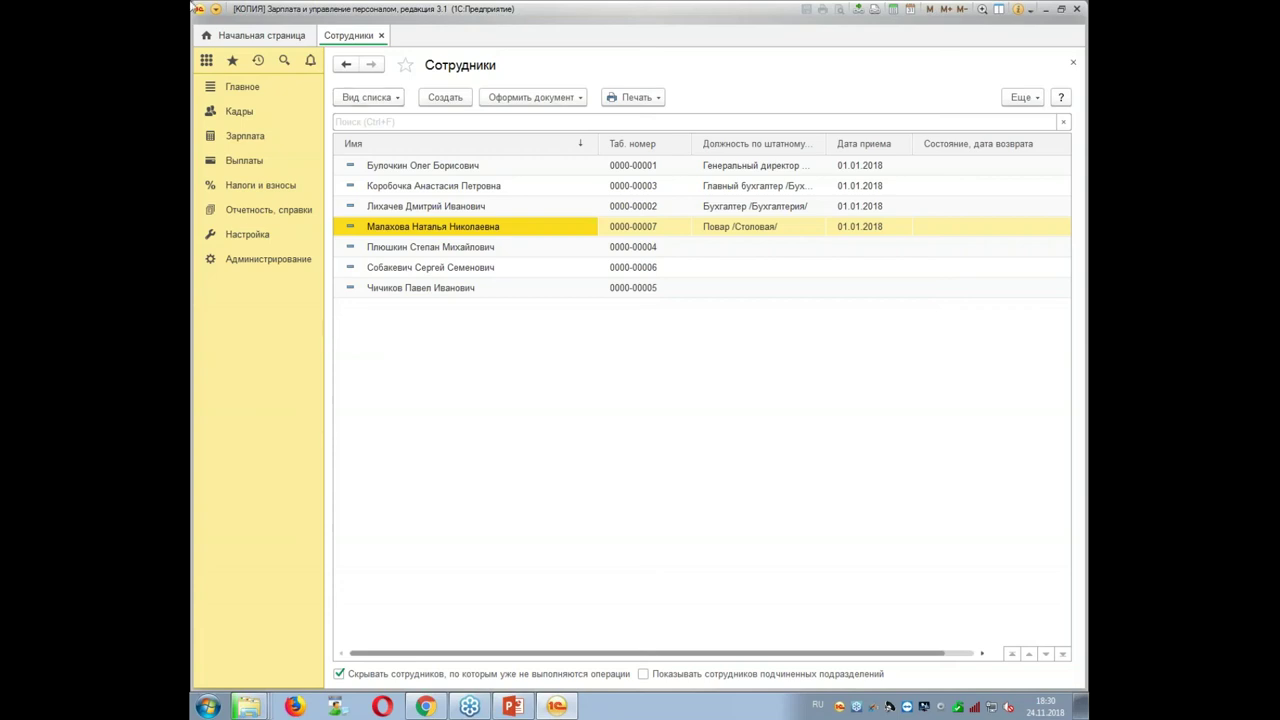
click(381, 35)
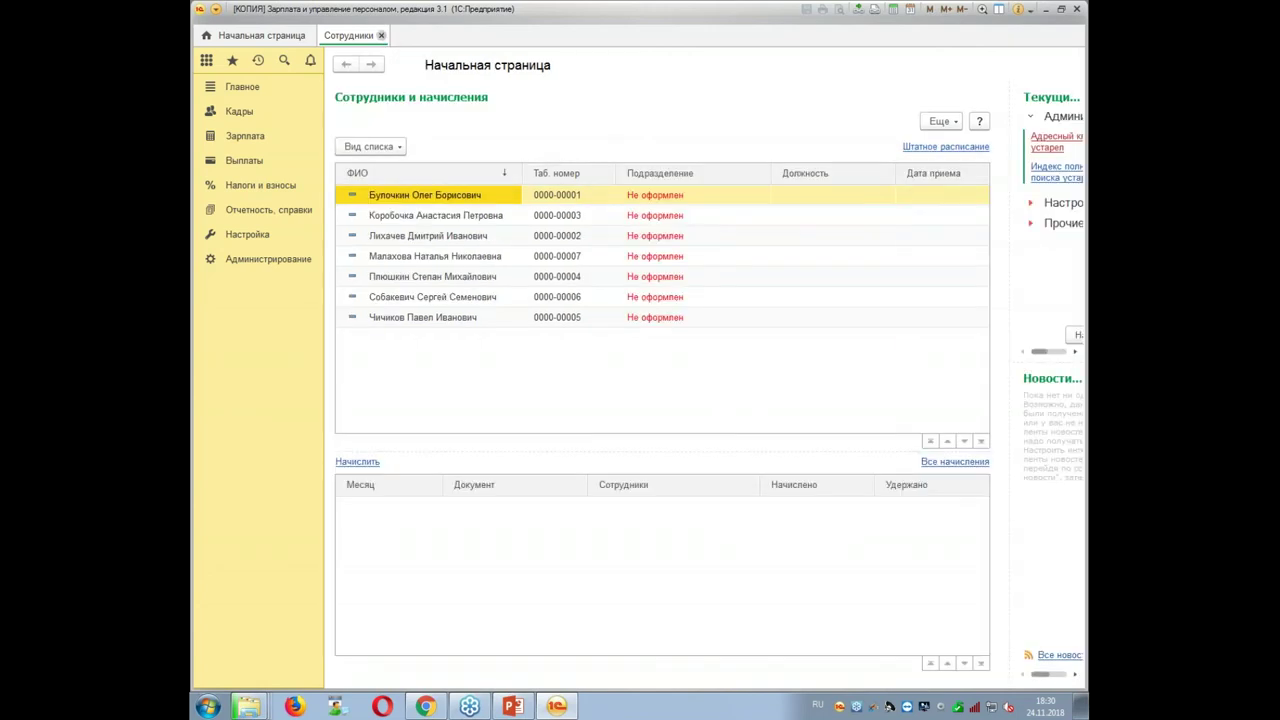
Create a new vacation schedule document (График отпусков) dated 01.01.2018 from the vacation schedules and transfers list.
click(241, 115)
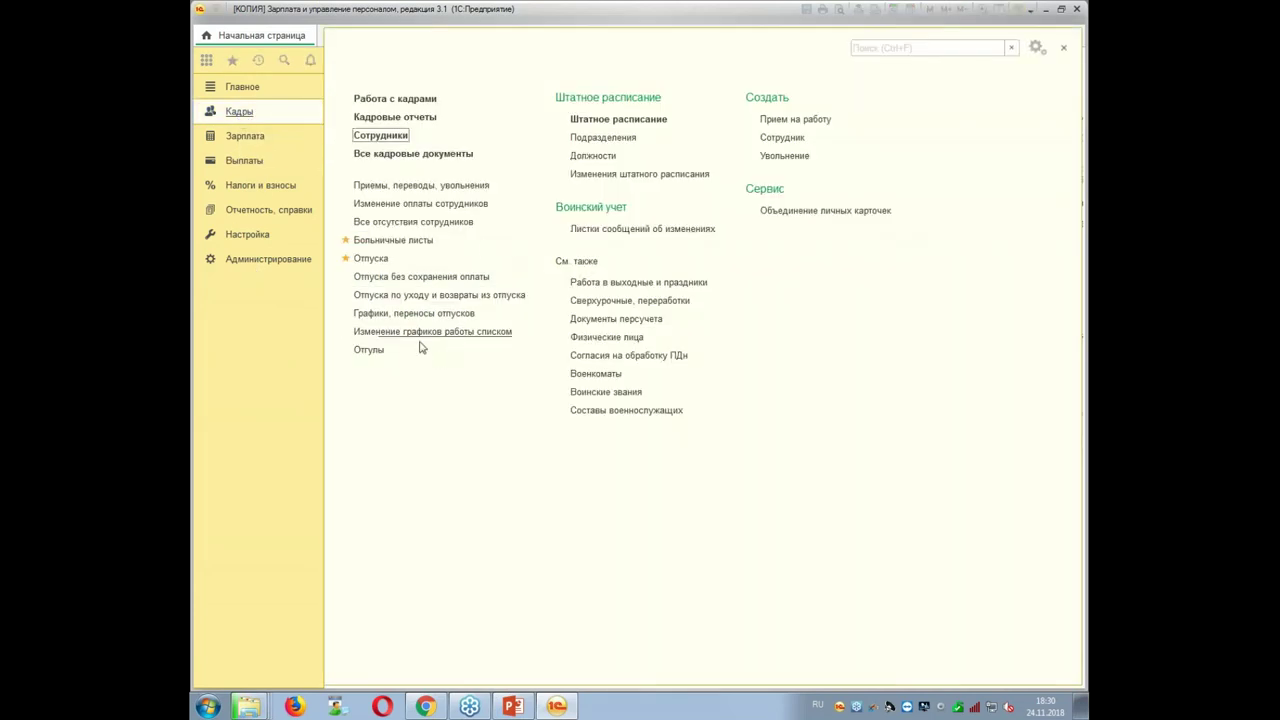
click(433, 315)
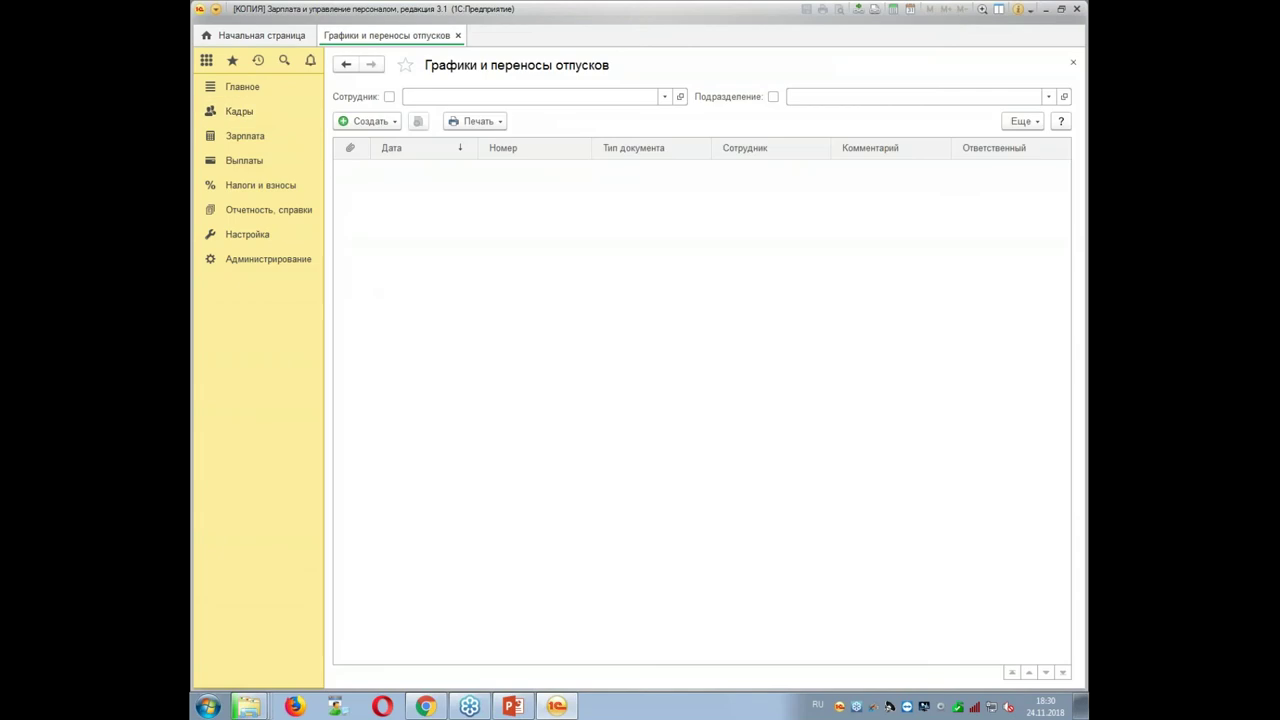
click(372, 123)
click(401, 141)
text(01.01)
key(Tab)
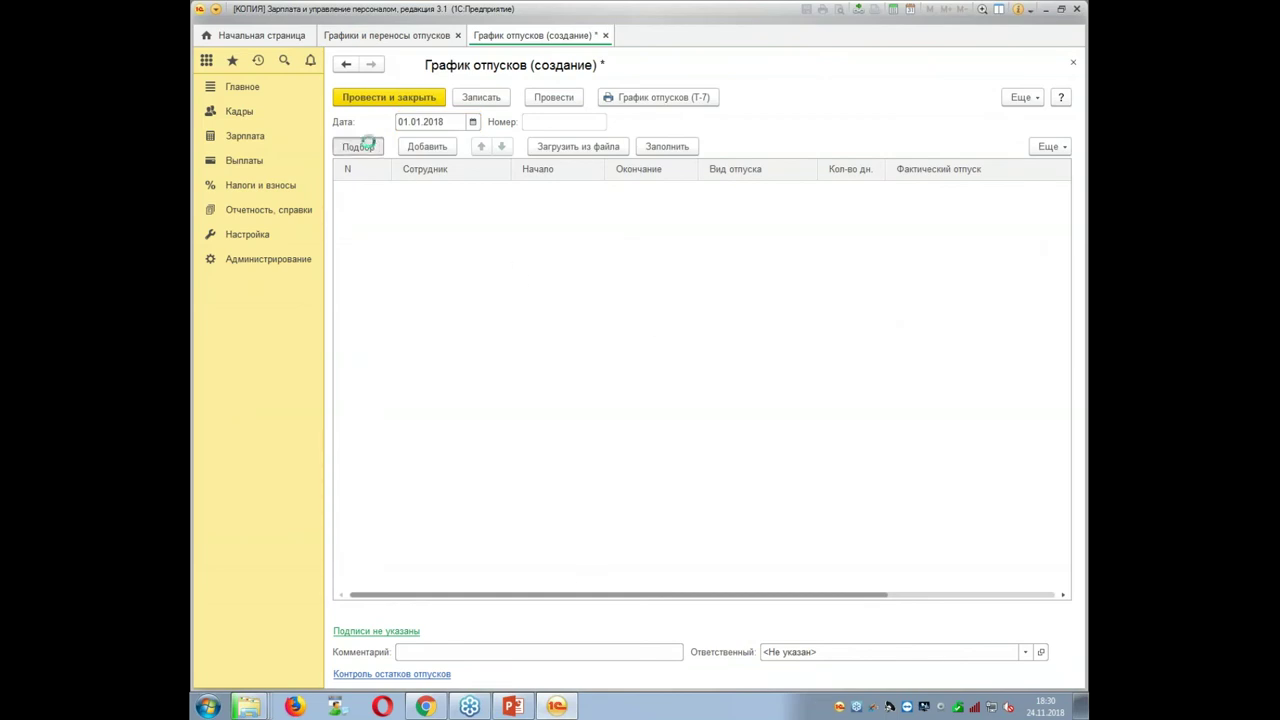
Select all the hired employees offered for the vacation schedule and add them to its table.
click(518, 252)
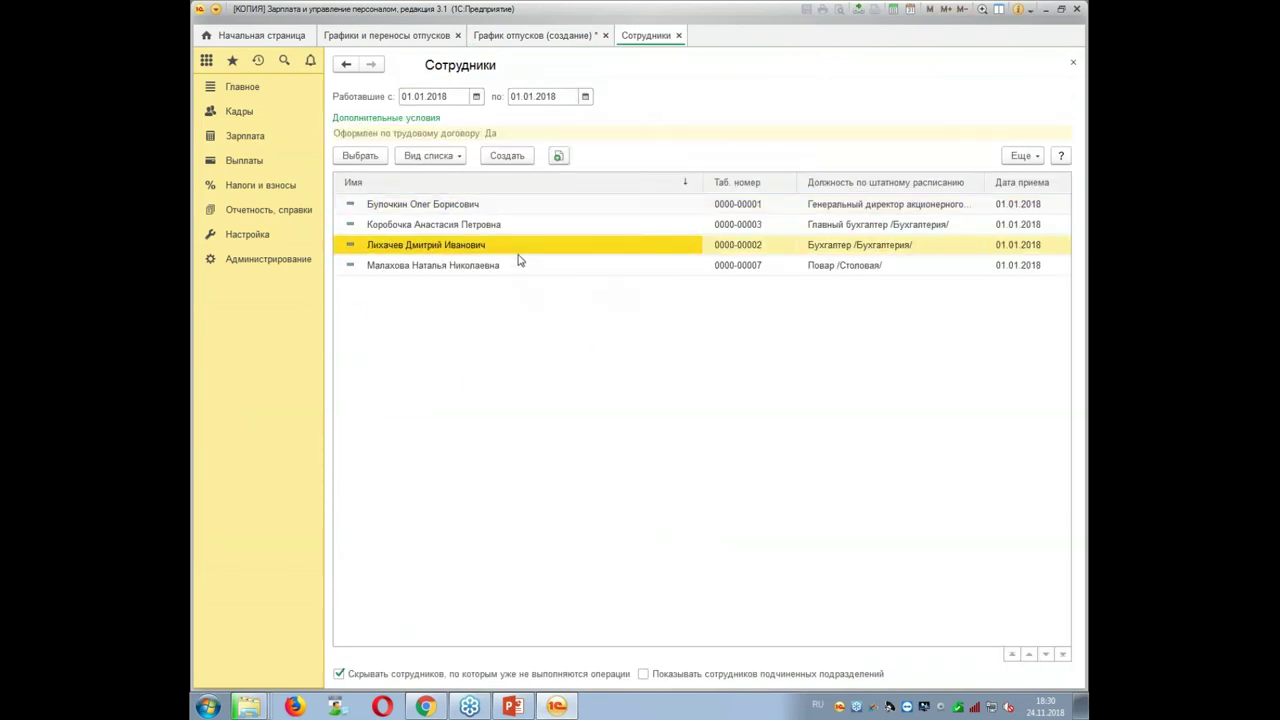
key(ctrl+a)
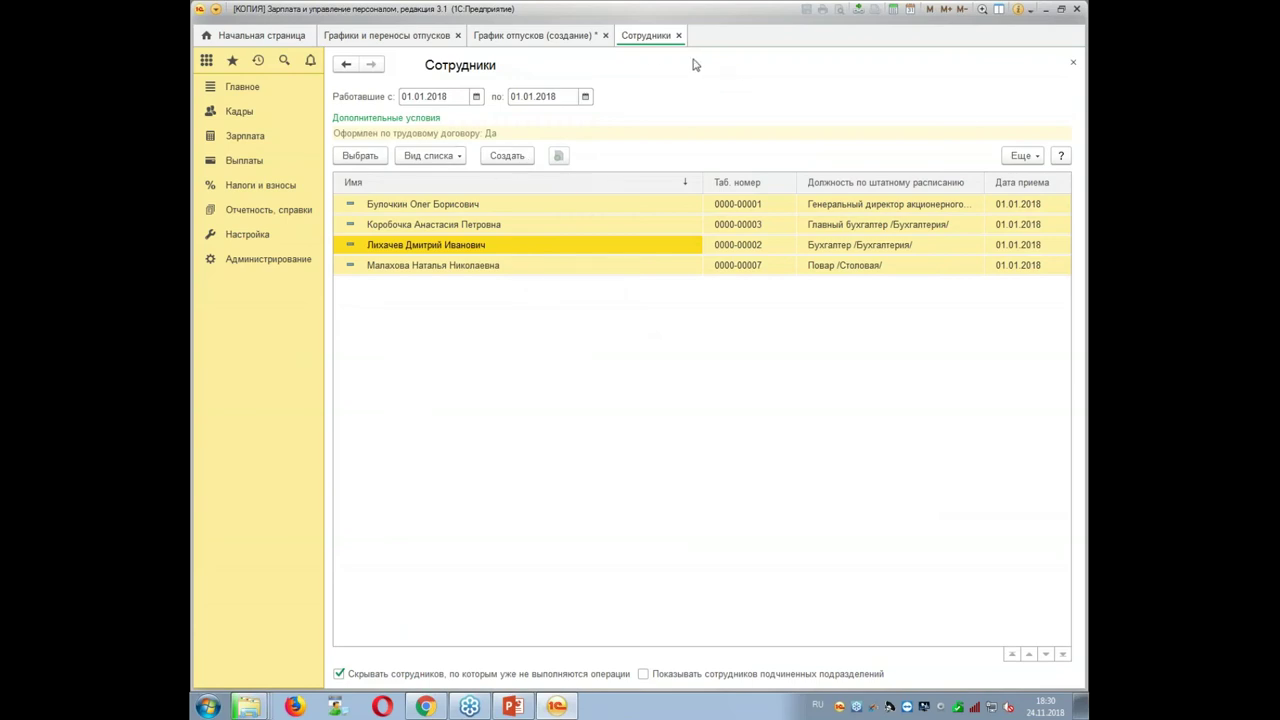
key(Return)
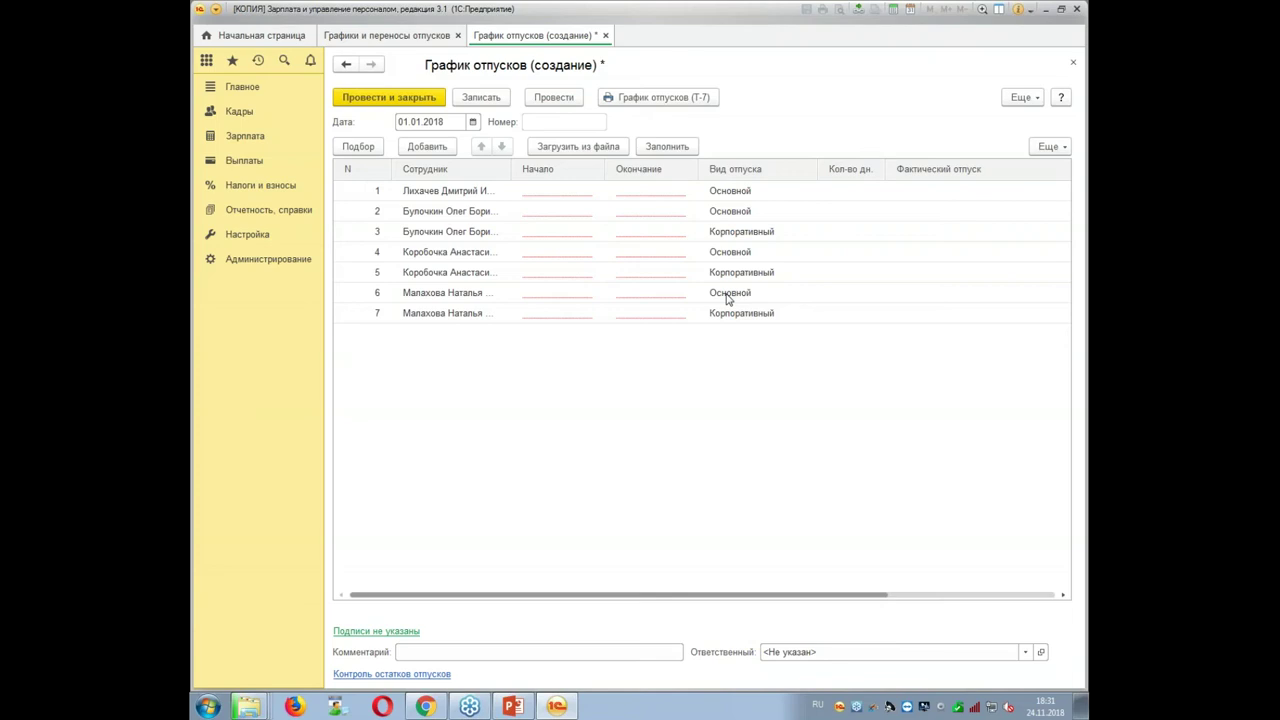
Open the employee list to check the employees' positions and return to the vacation schedule.
click(240, 112)
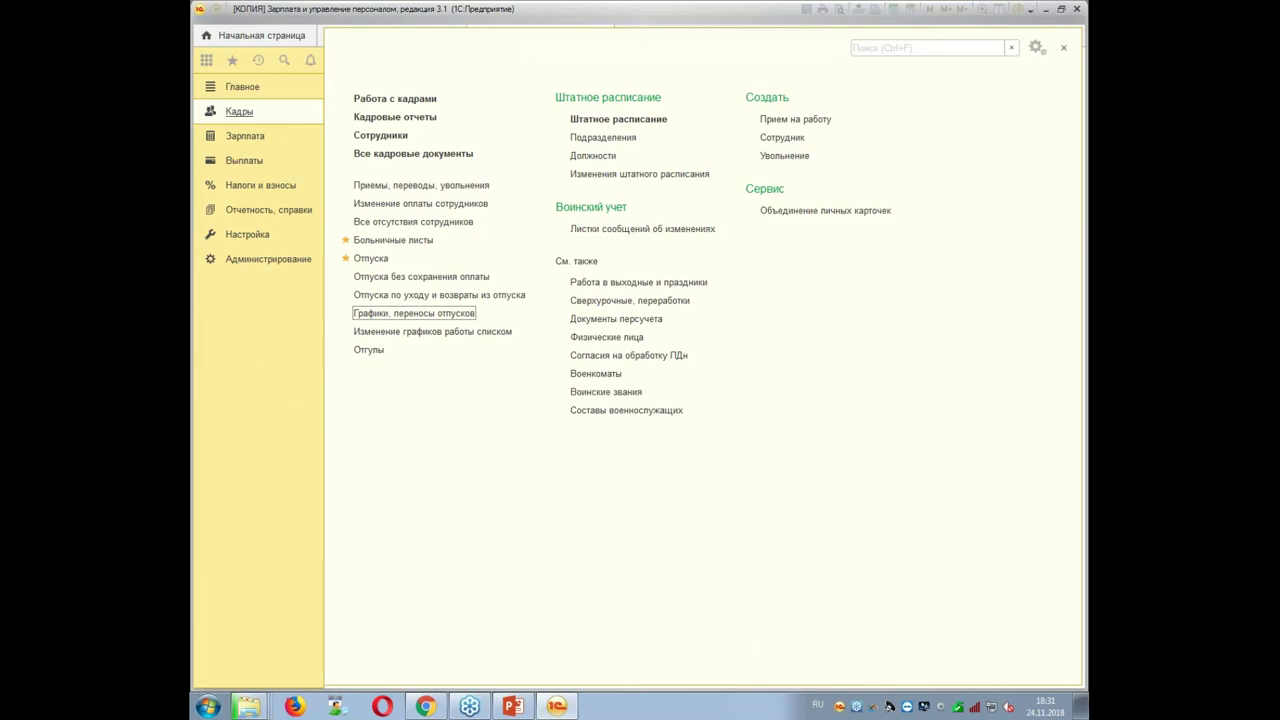
click(396, 135)
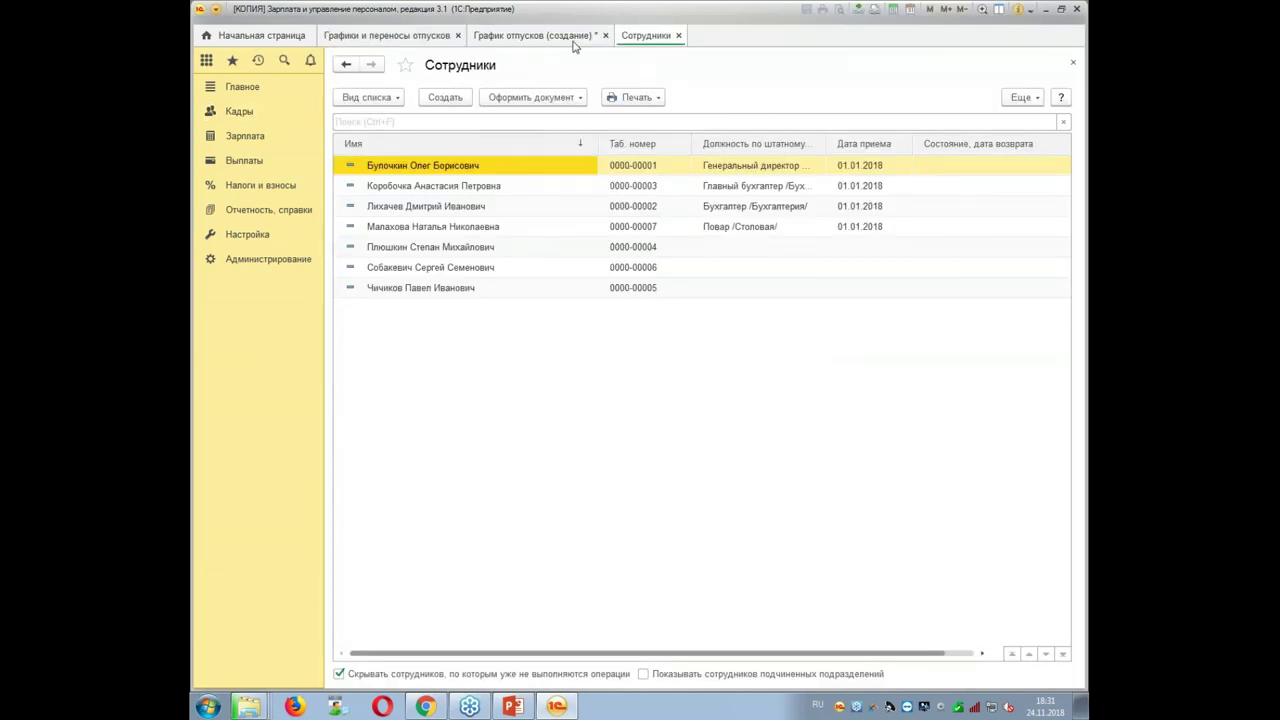
click(527, 36)
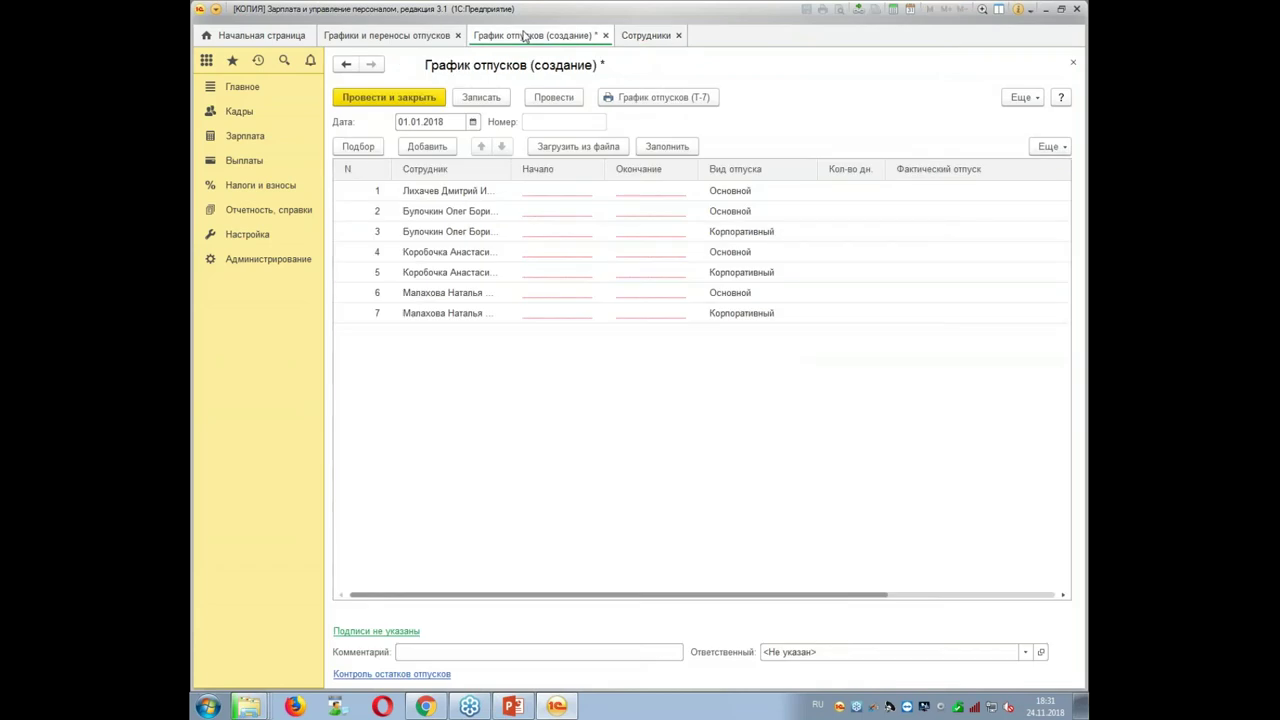
Schedule the accountant's main leave in the first row from 01.07.2018 for 28 days.
double_click(564, 196)
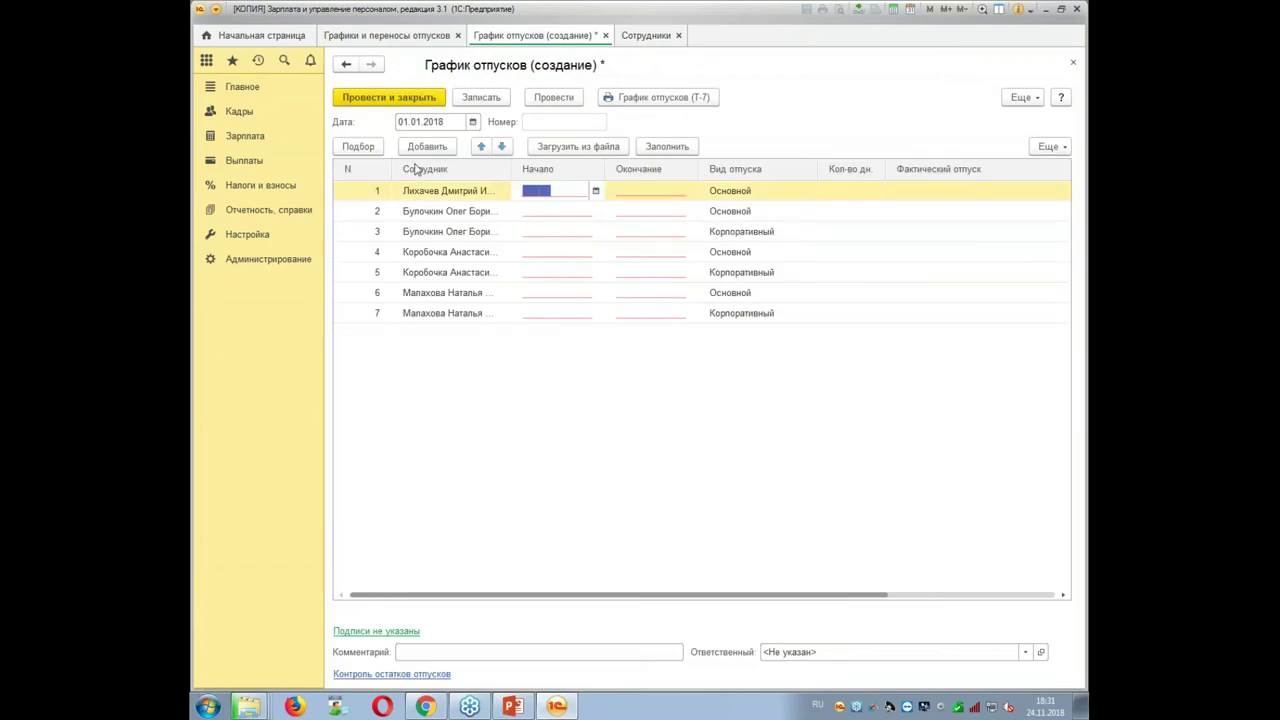
text(01072018)
key(Return)
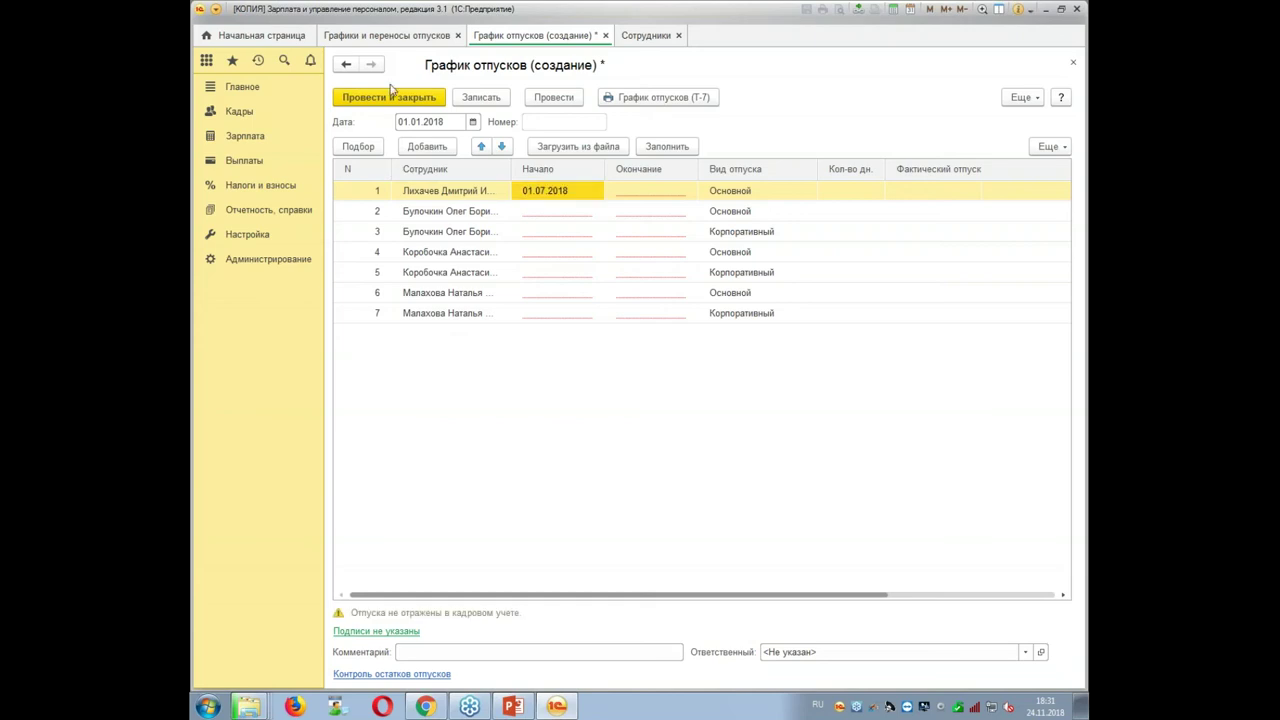
double_click(854, 201)
text(28)
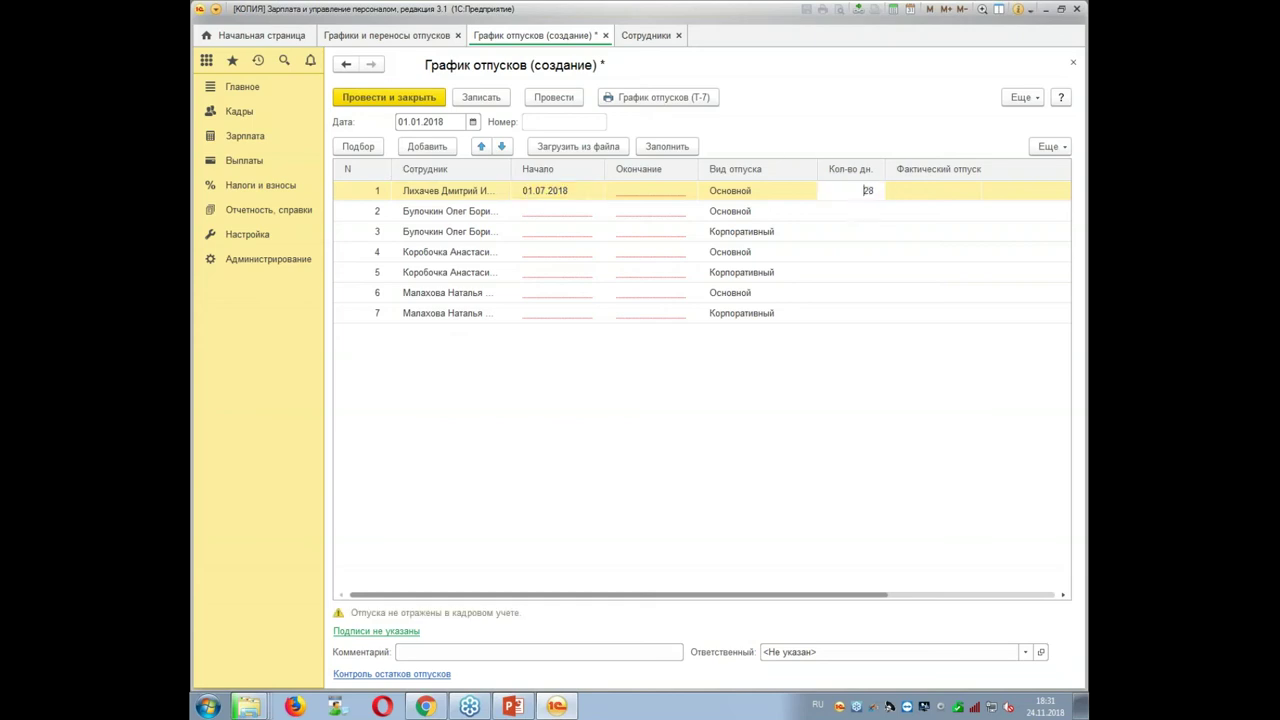
key(Return)
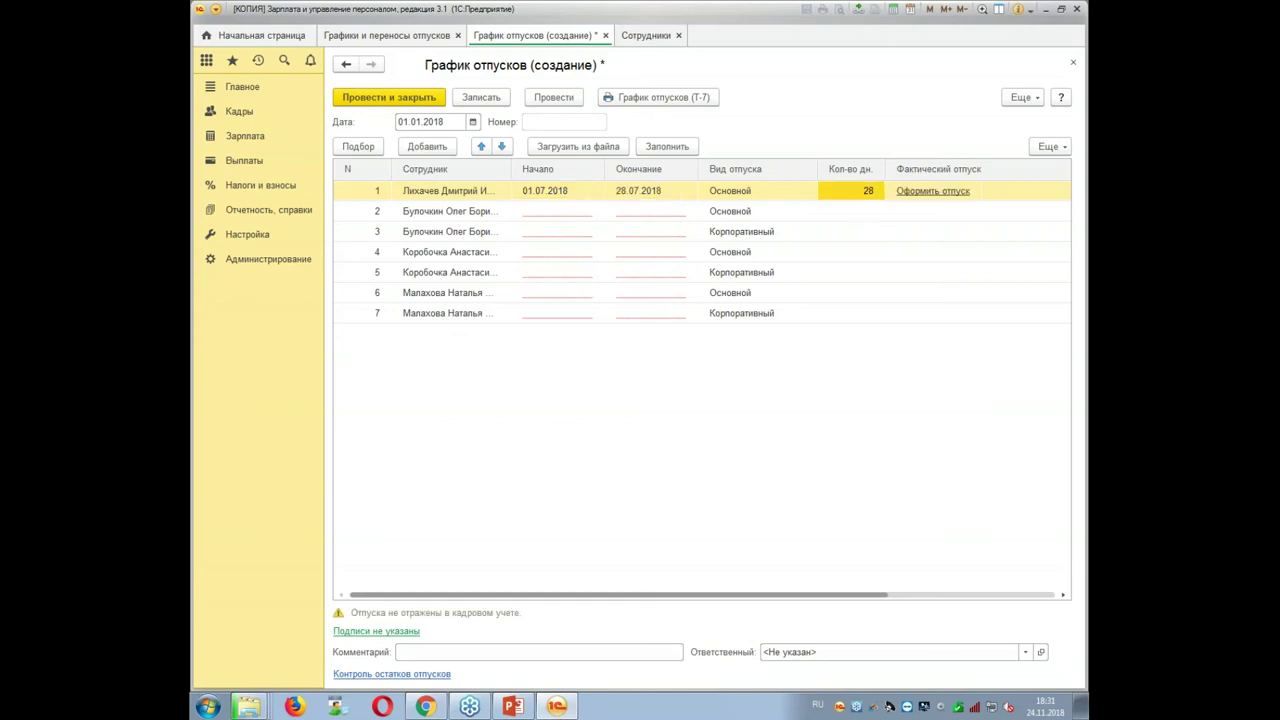
Check the employee's position in the employee list and schedule the general director's main leave in the second row from 20.07.2018 for 28 days.
double_click(530, 214)
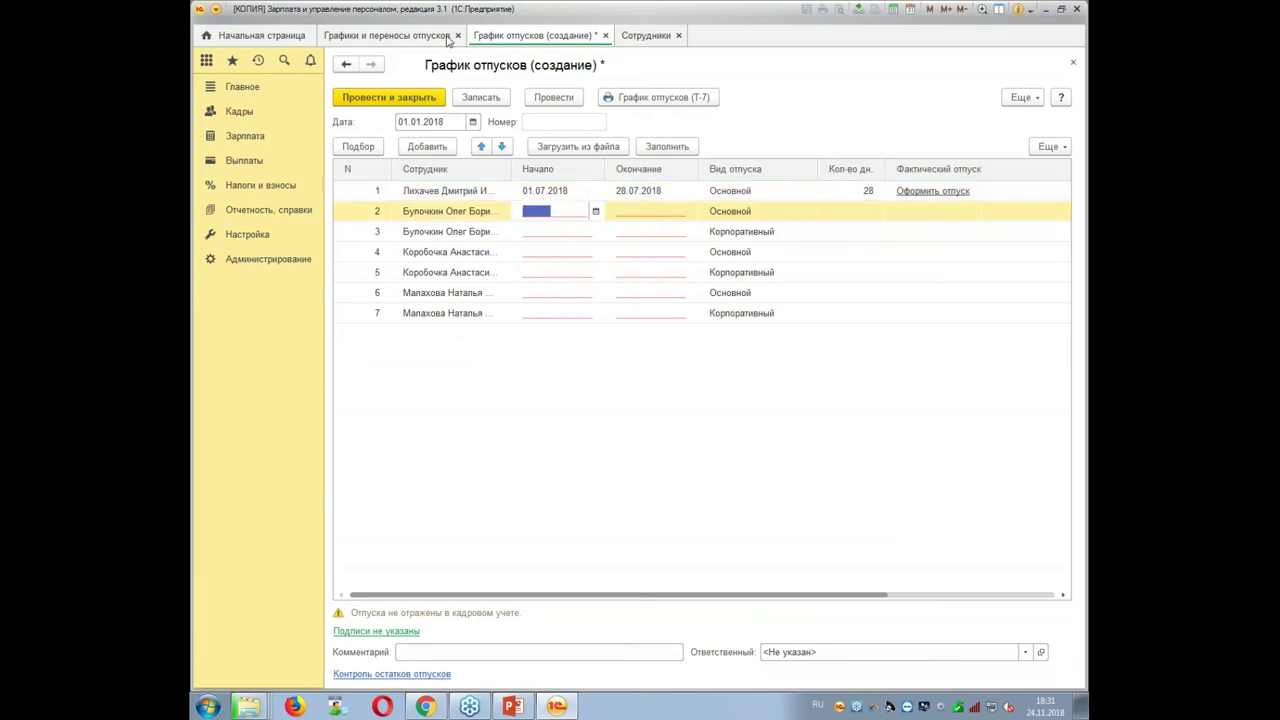
click(648, 37)
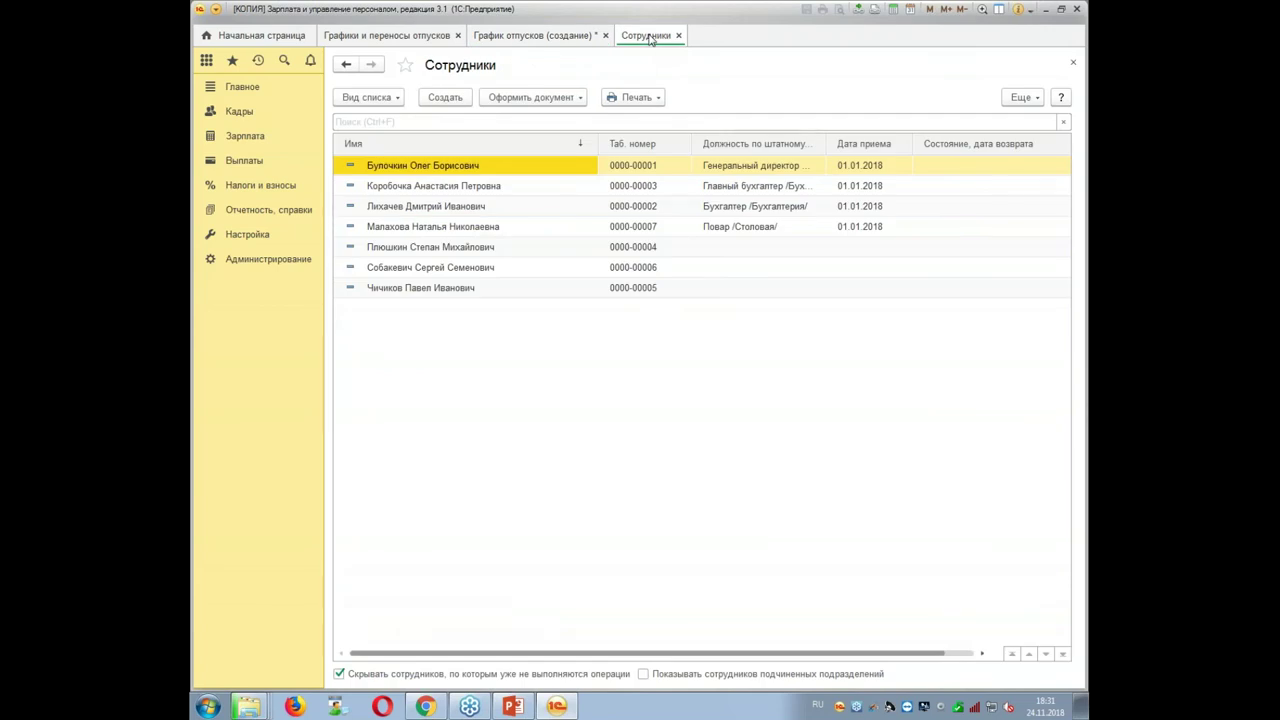
click(534, 38)
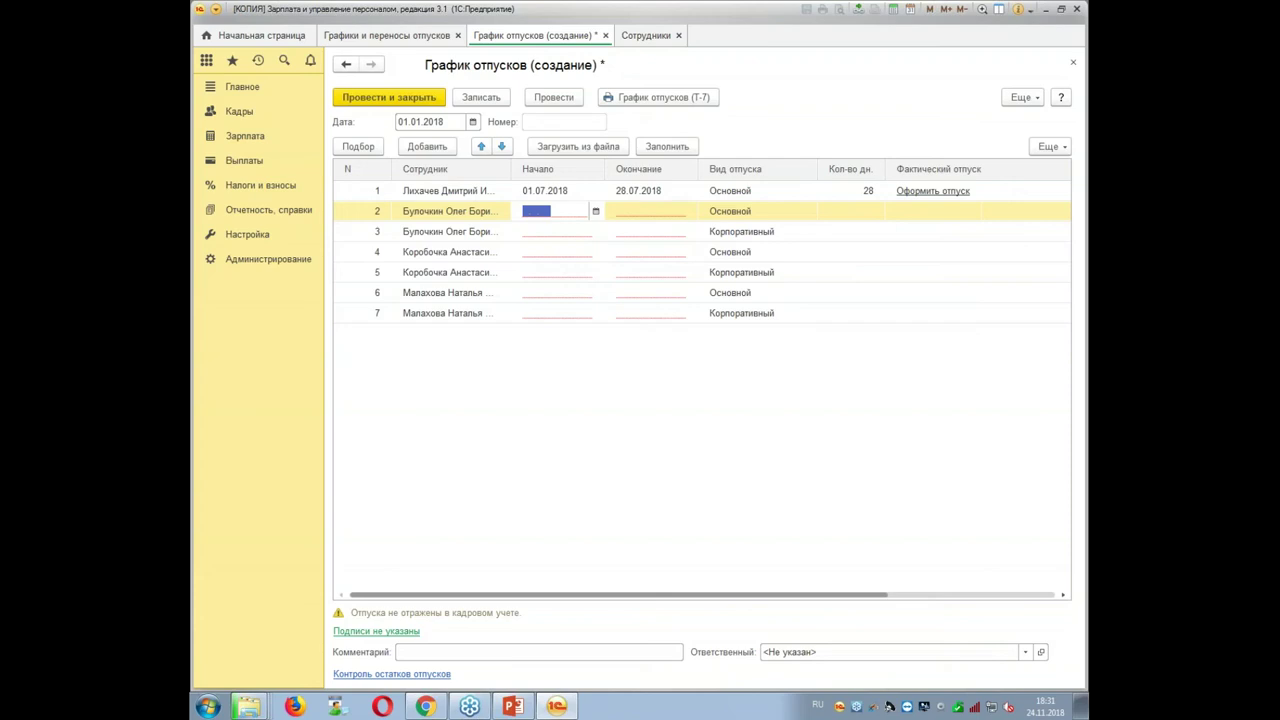
text(2007)
key(Return)
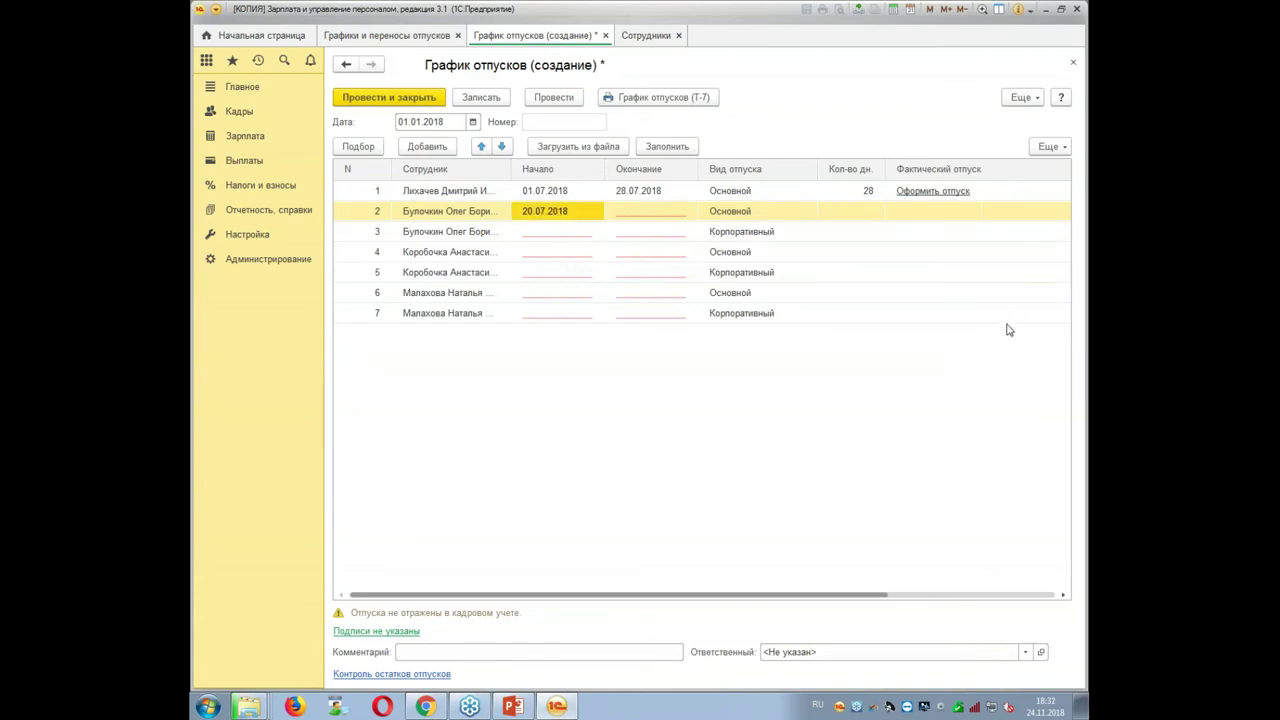
click(867, 211)
text(28)
key(Return)
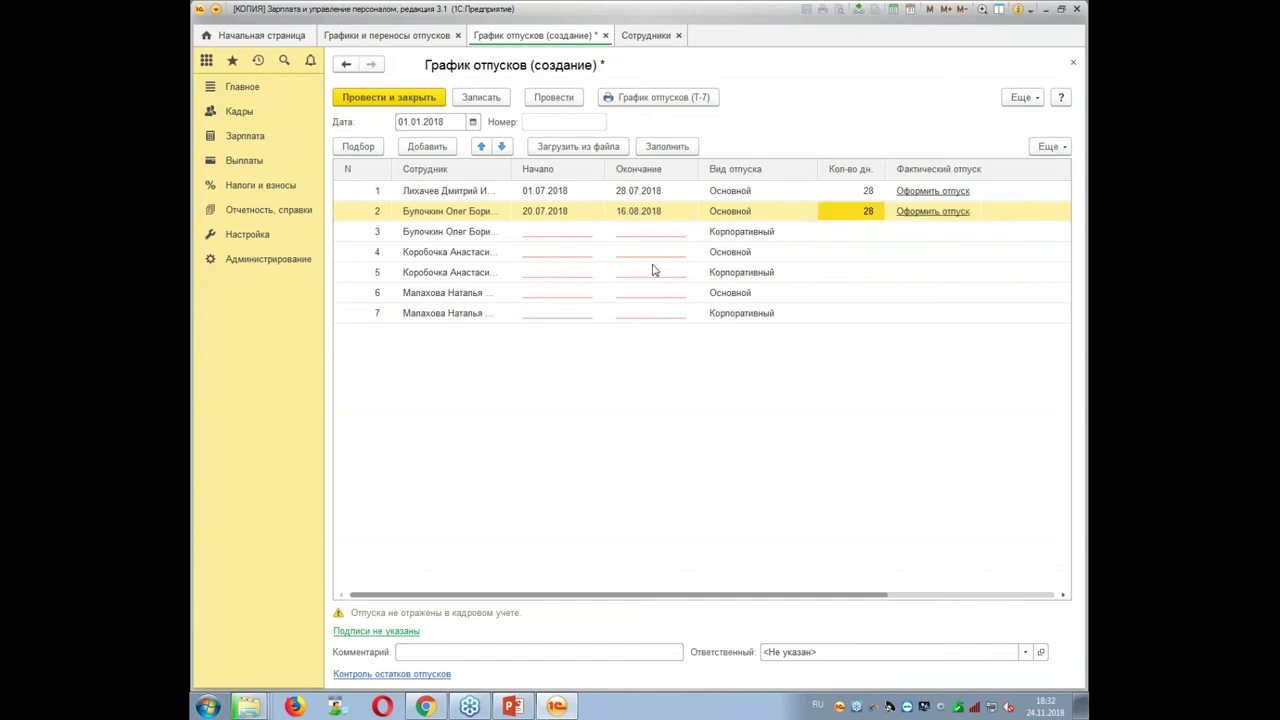
Schedule the general director's corporate leave in the third row from 29.11.2018 for 3 days.
click(559, 232)
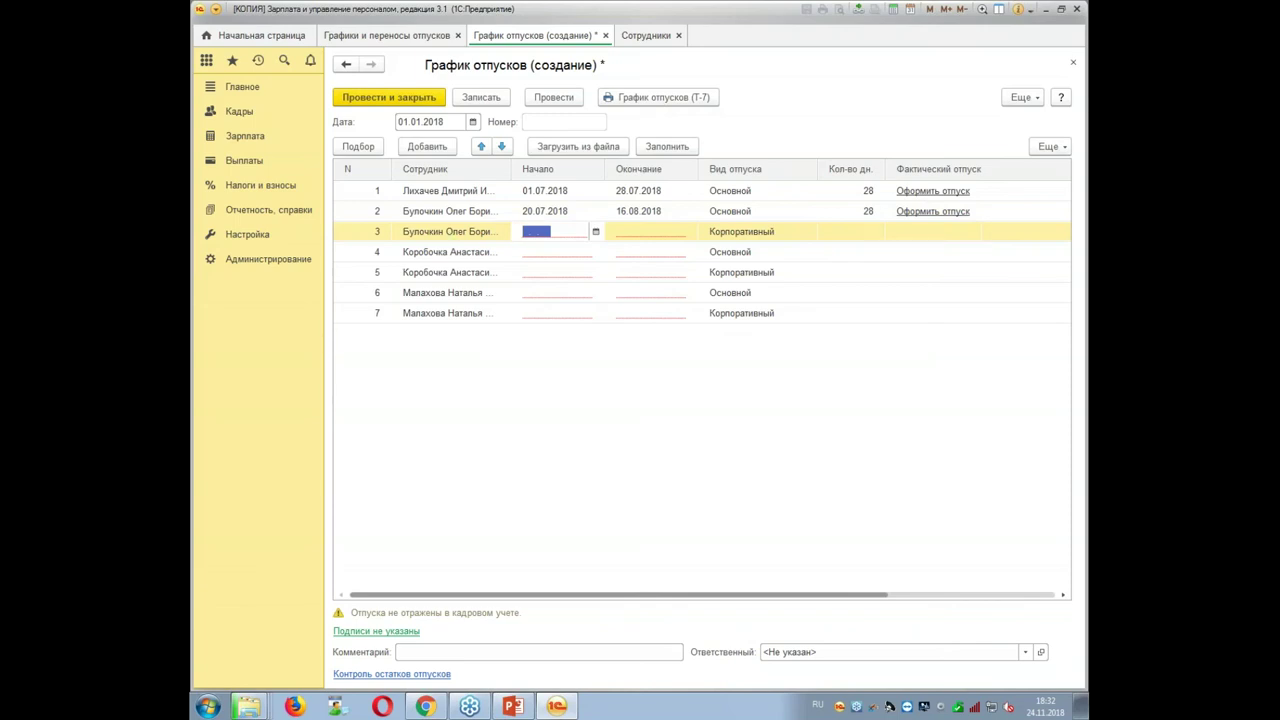
text(29112018)
key(Return)
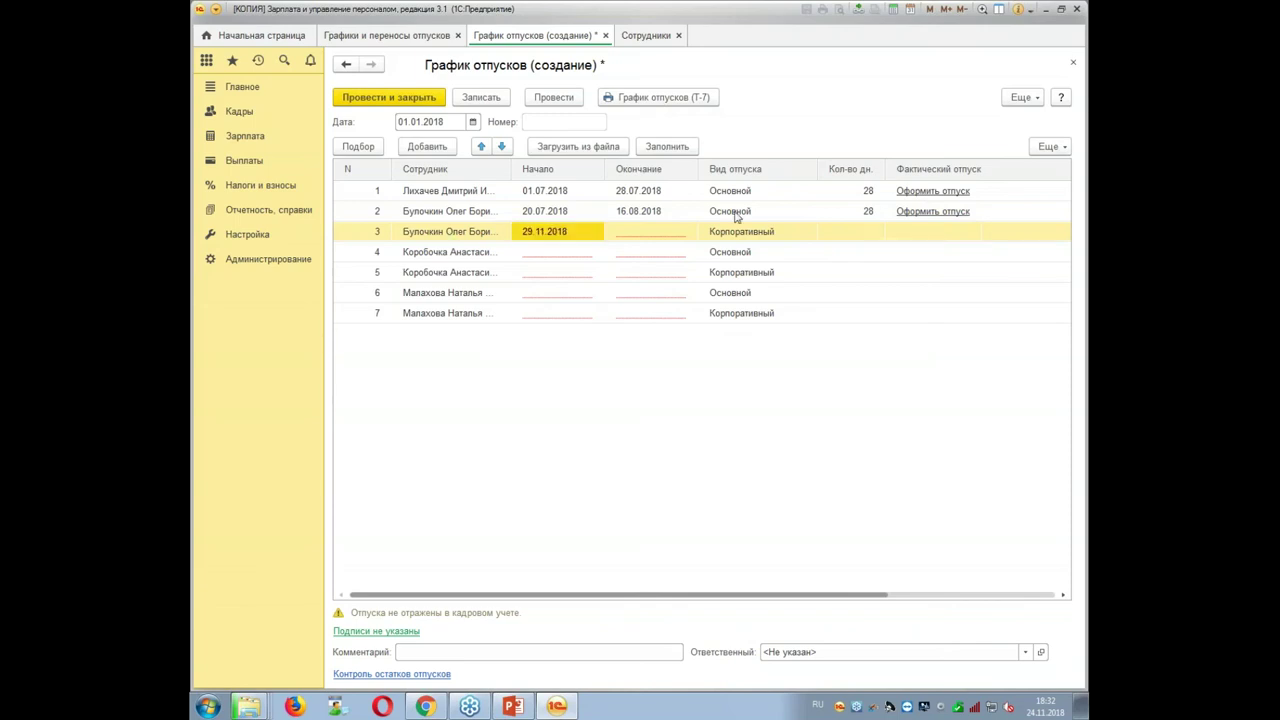
click(867, 232)
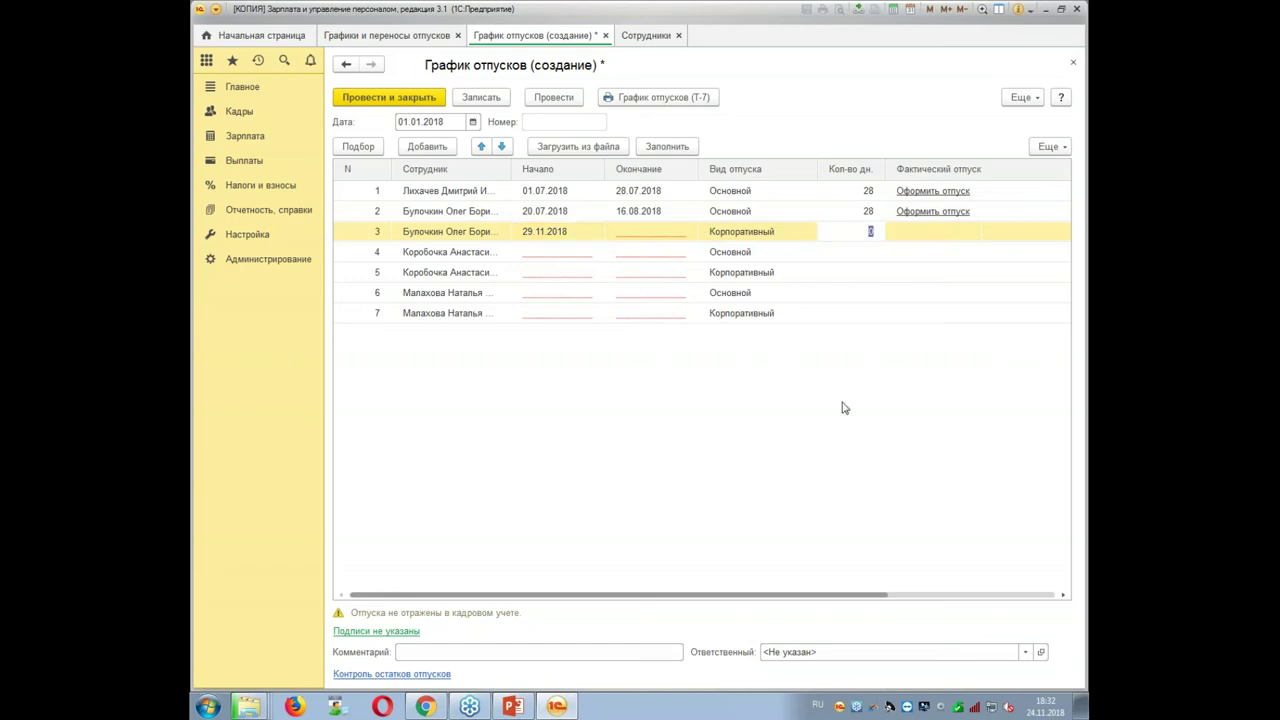
text(3)
key(Return)
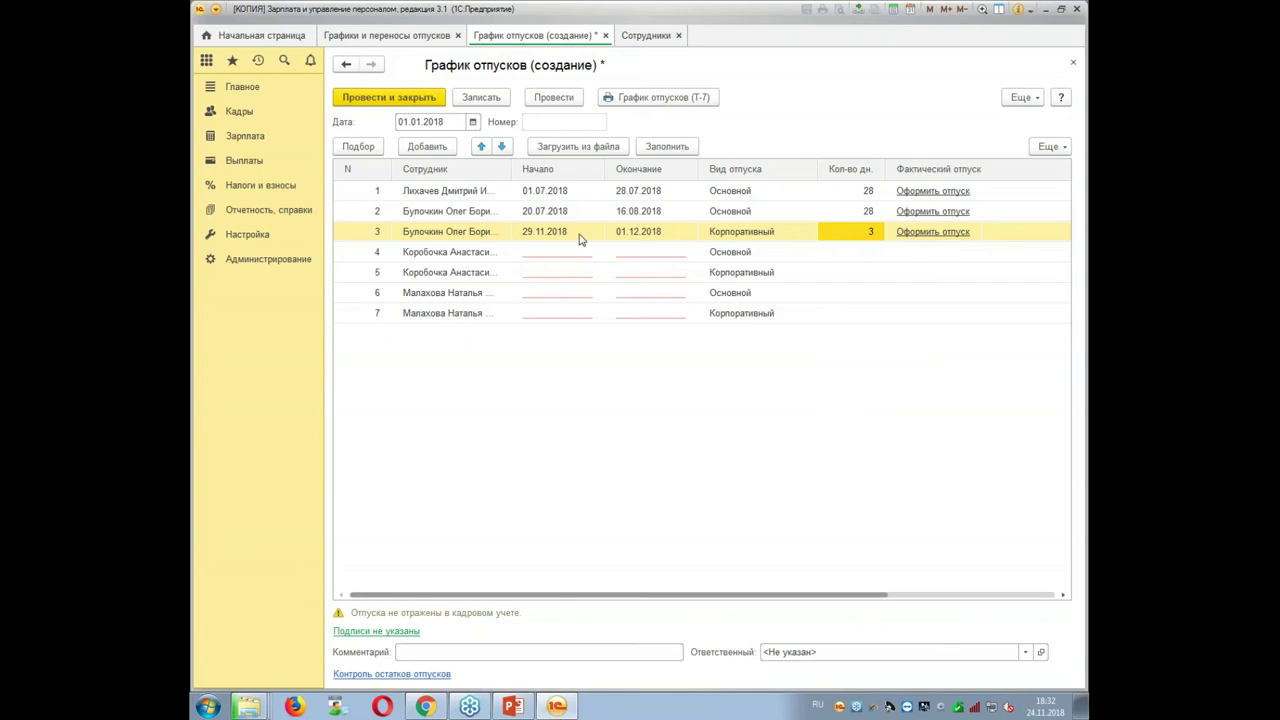
Change the general director's corporate leave in the third row to start on 17.08.2018 and last 3 days.
click(540, 235)
click(540, 235)
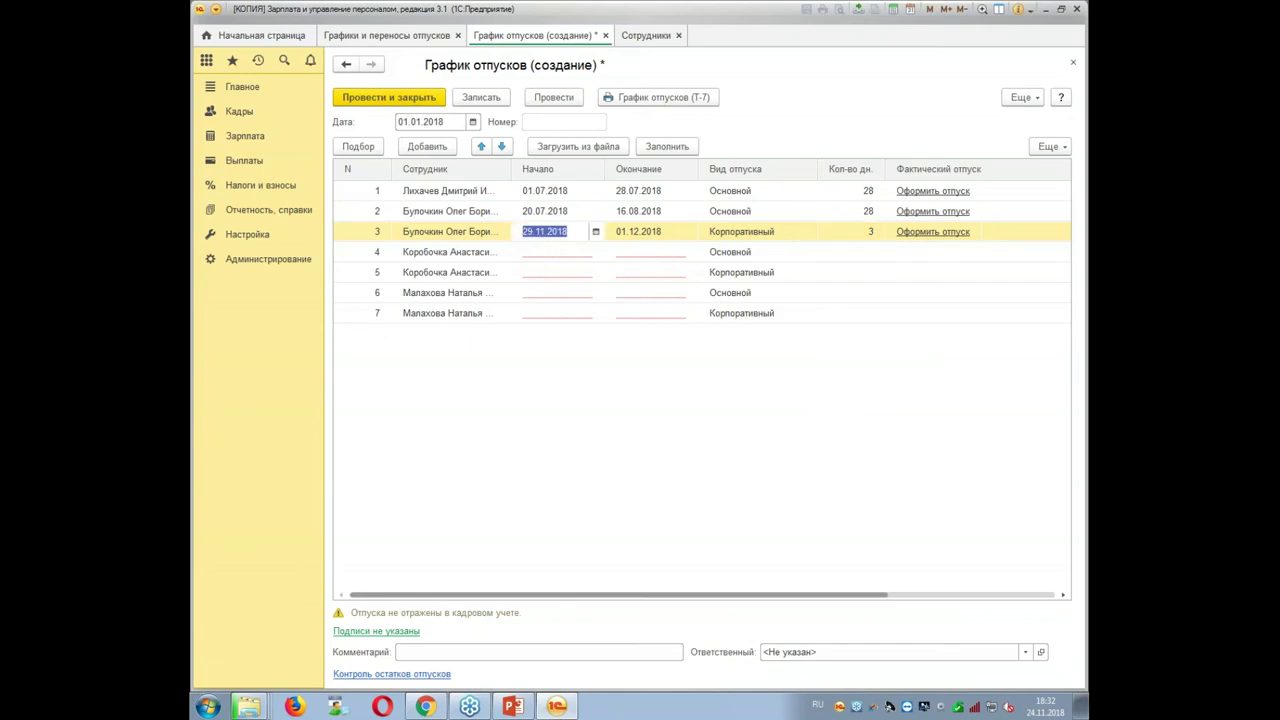
text(17082018)
key(Return)
double_click(842, 231)
text(3)
key(Return)
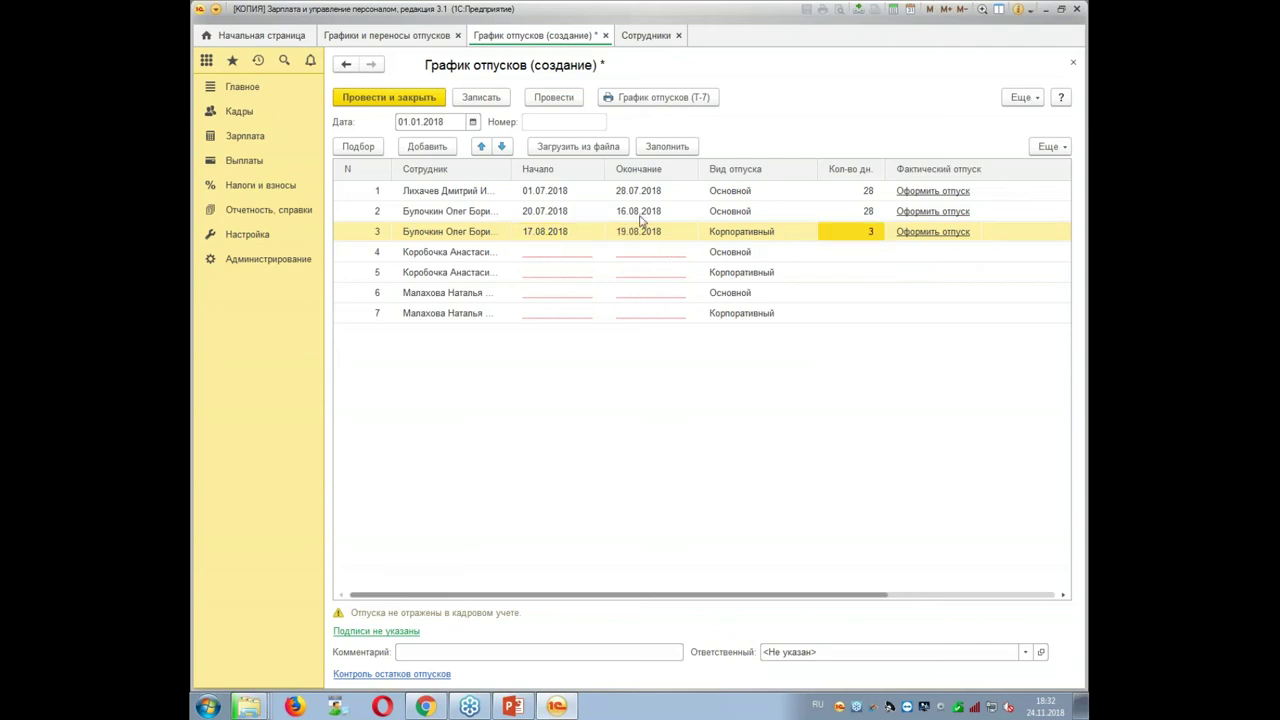
Set the start of the chief accountant's main leave in the fourth row to 01.08.2018.
double_click(530, 251)
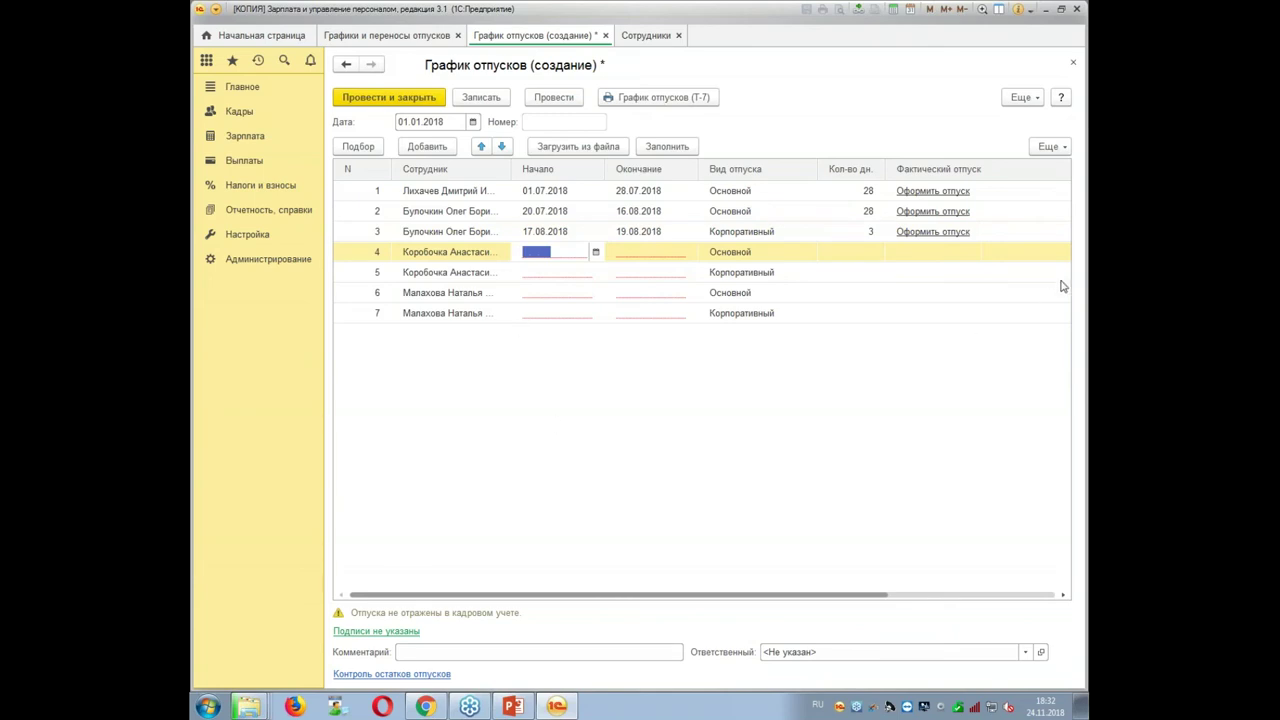
text(01.08.)
key(Return)
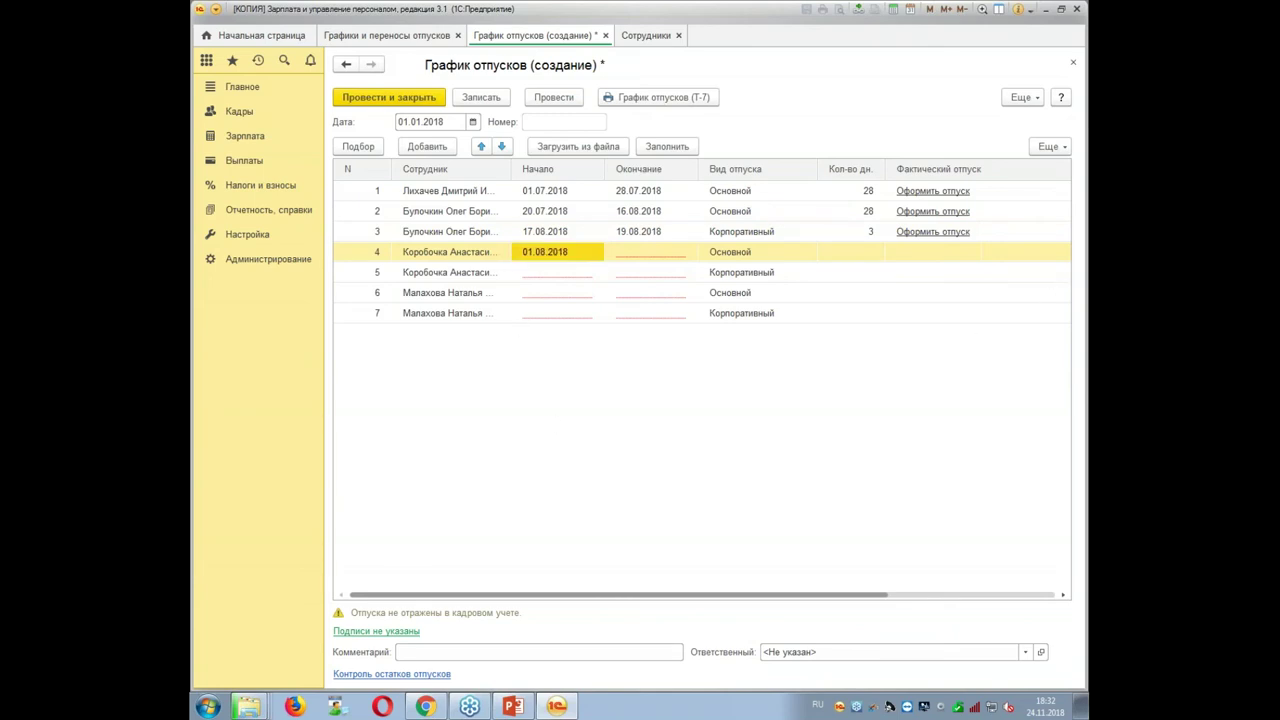
Schedule the chief accountant's main leave in the fourth row from 01.09.2018 for 28 days.
double_click(578, 254)
text(01.09)
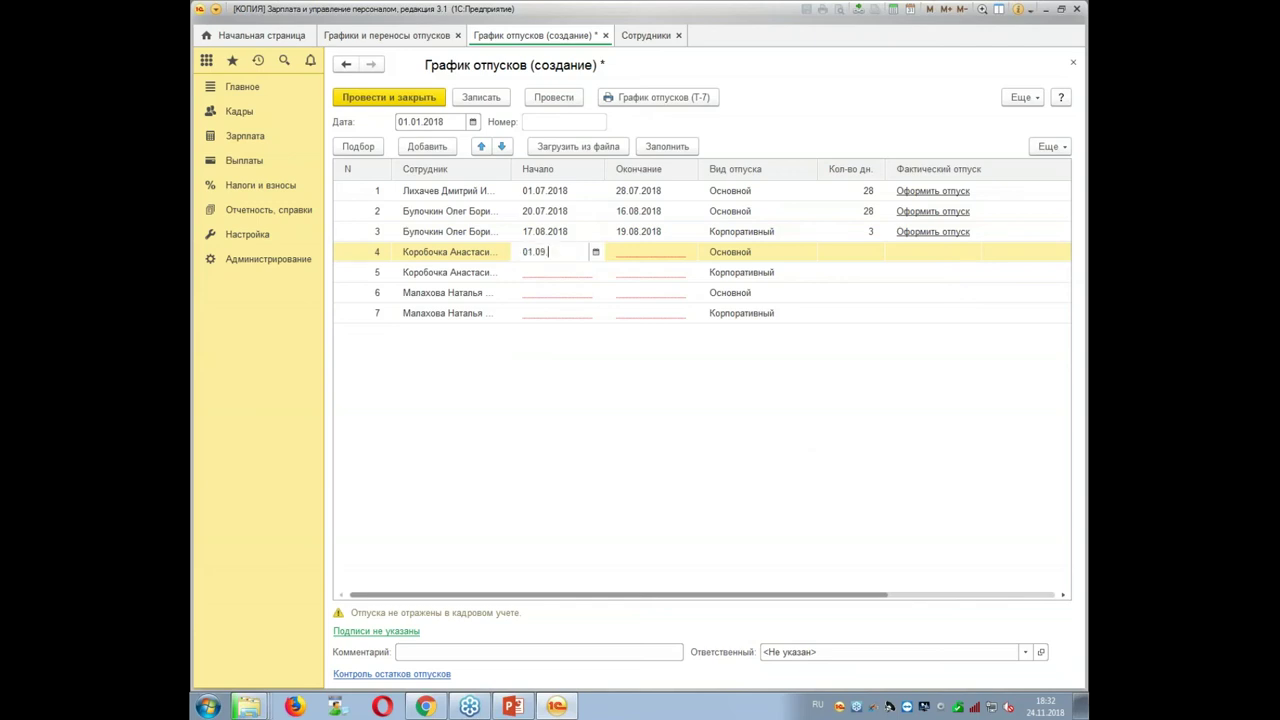
click(861, 254)
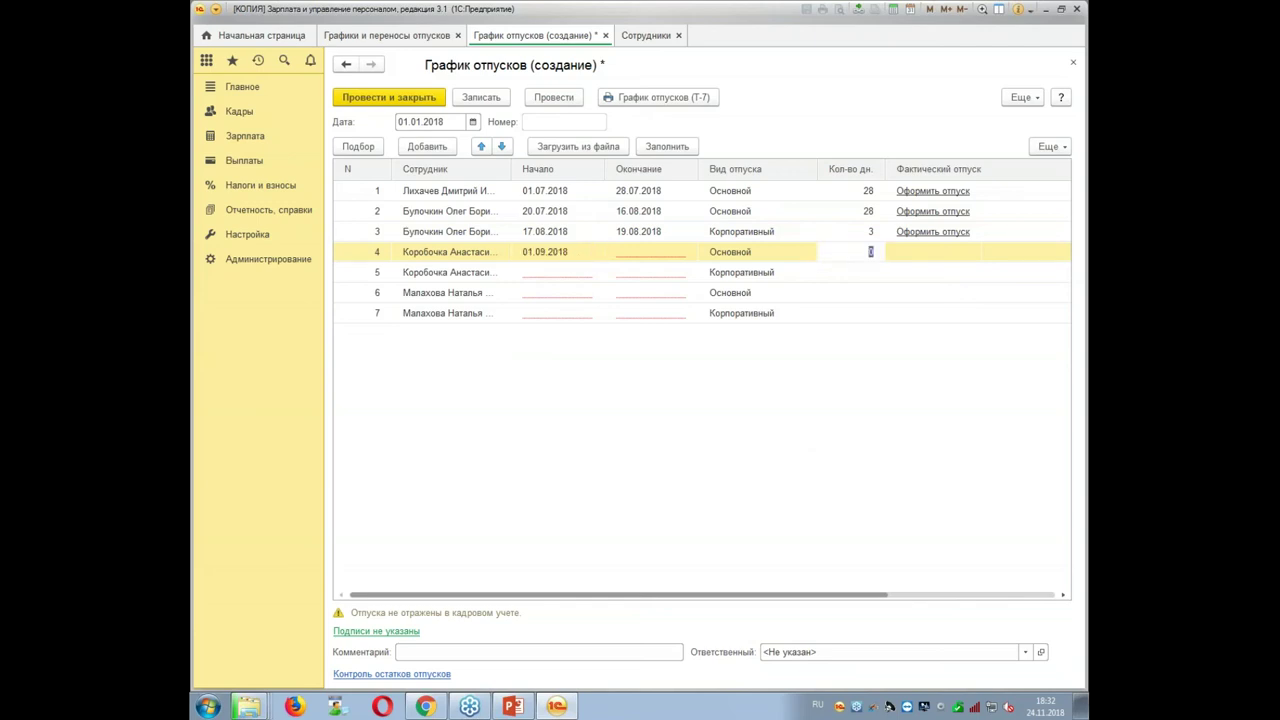
text(28)
key(Return)
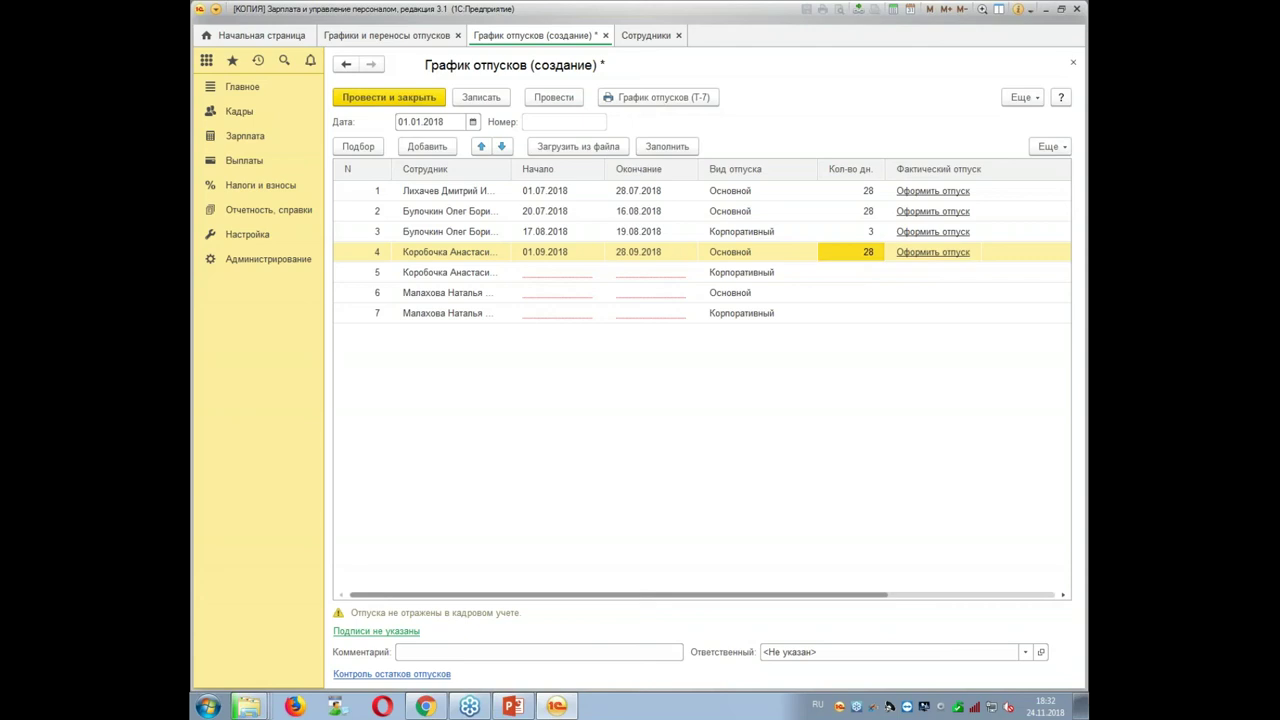
Schedule the chief accountant's corporate leave in the fifth row from 29.09.2018 for 3 days.
click(533, 274)
click(533, 274)
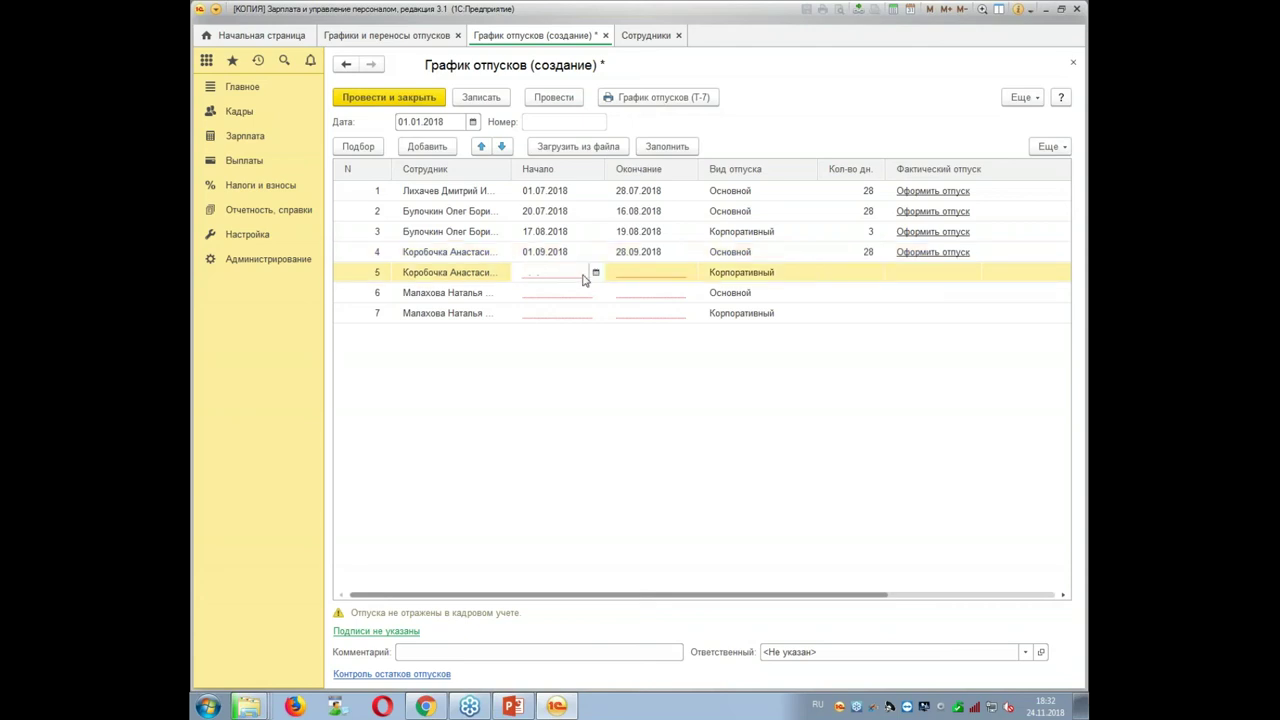
text(29092018)
key(Return)
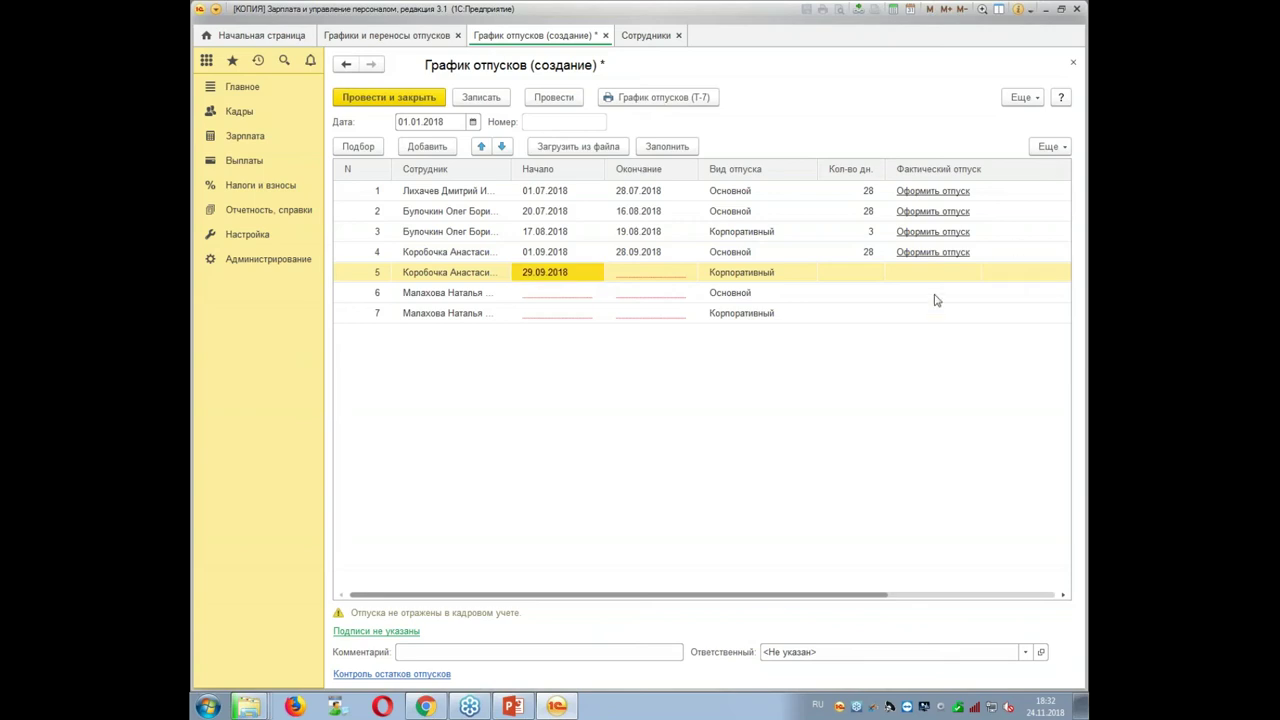
click(858, 274)
text(3)
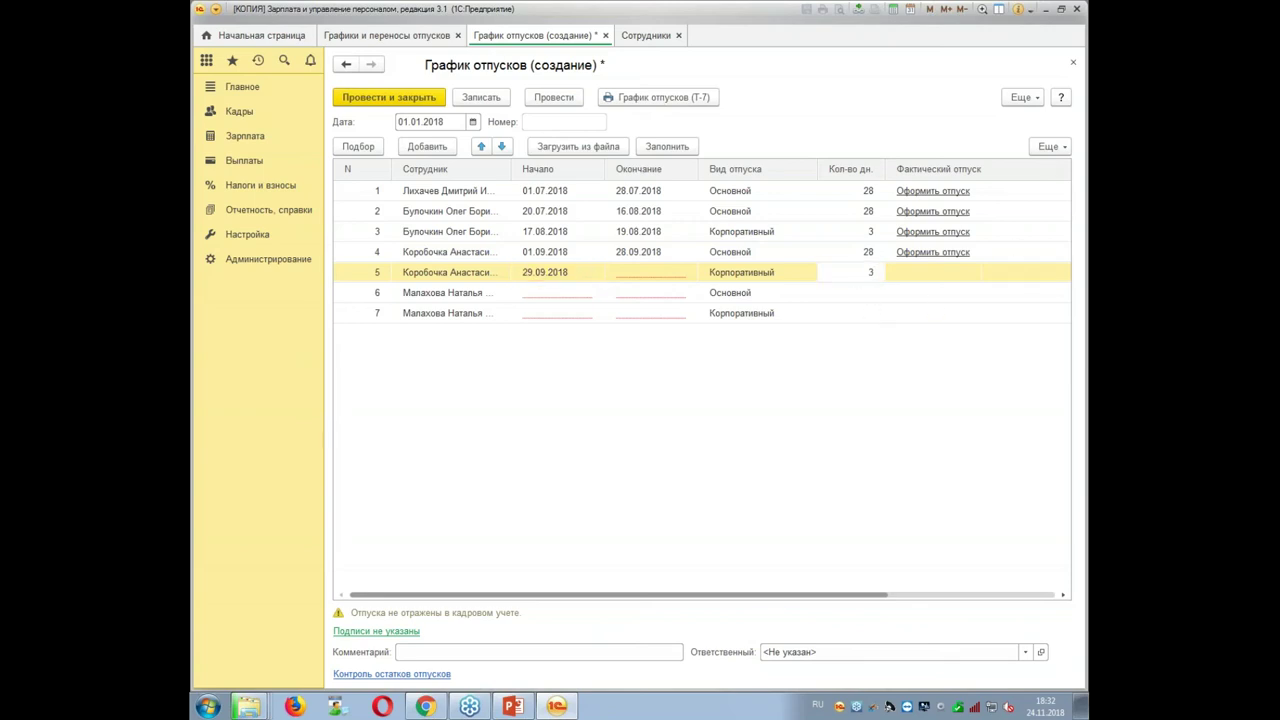
key(Return)
Schedule the cook's main leave in the sixth row from 01.10.2018 for 14 days.
click(570, 300)
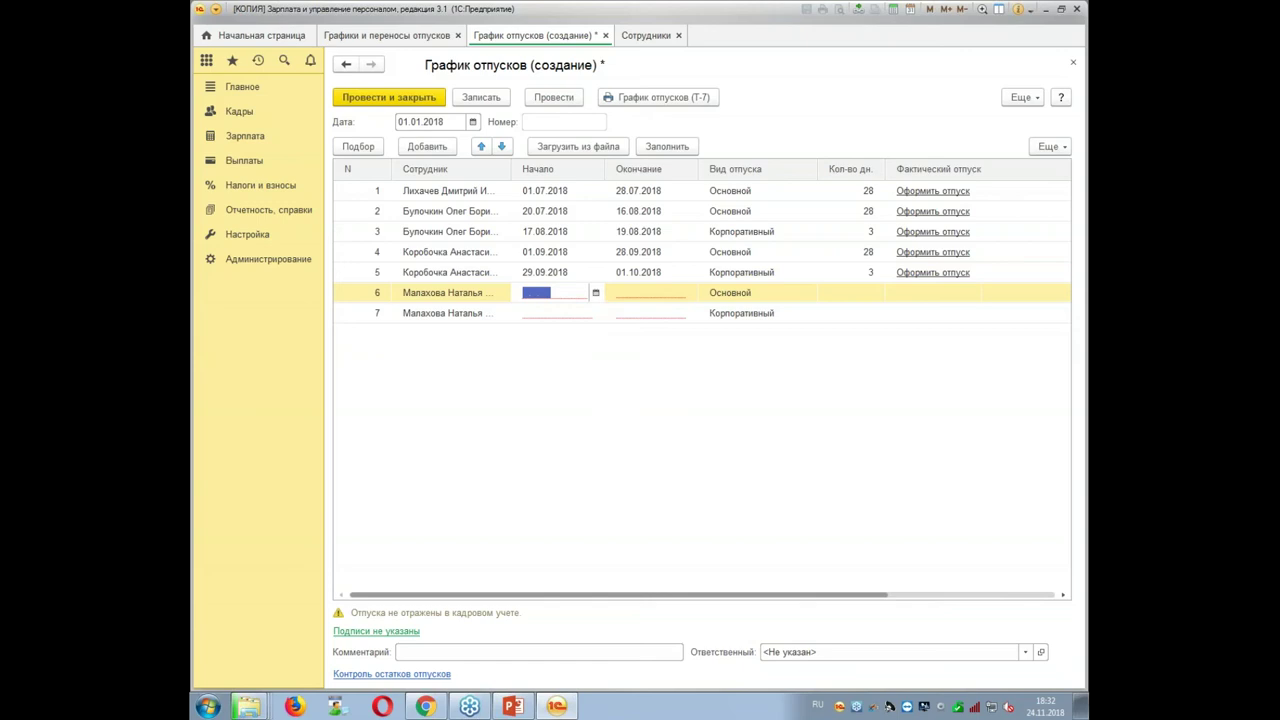
text(01102018)
key(Return)
click(858, 295)
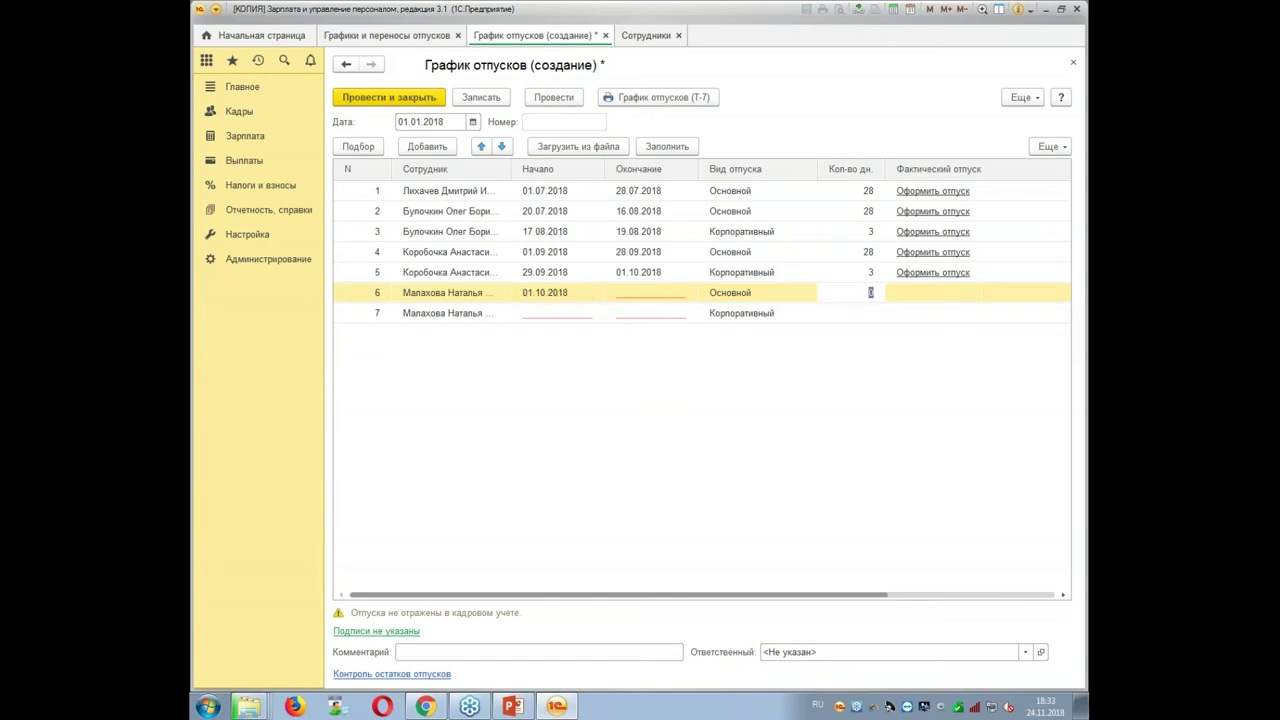
text(14)
key(Return)
Schedule the cook's corporate leave in the seventh row from 20.10.2018 for 1 day.
double_click(526, 318)
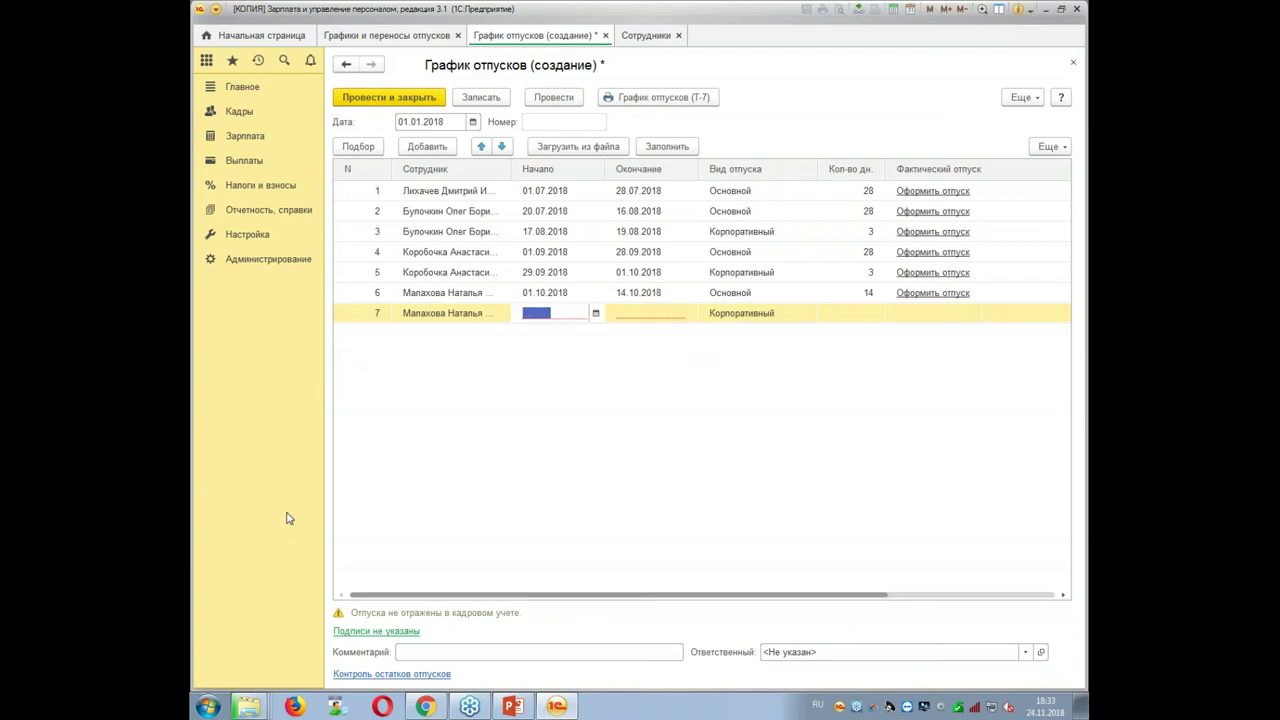
text(20.10)
key(Return)
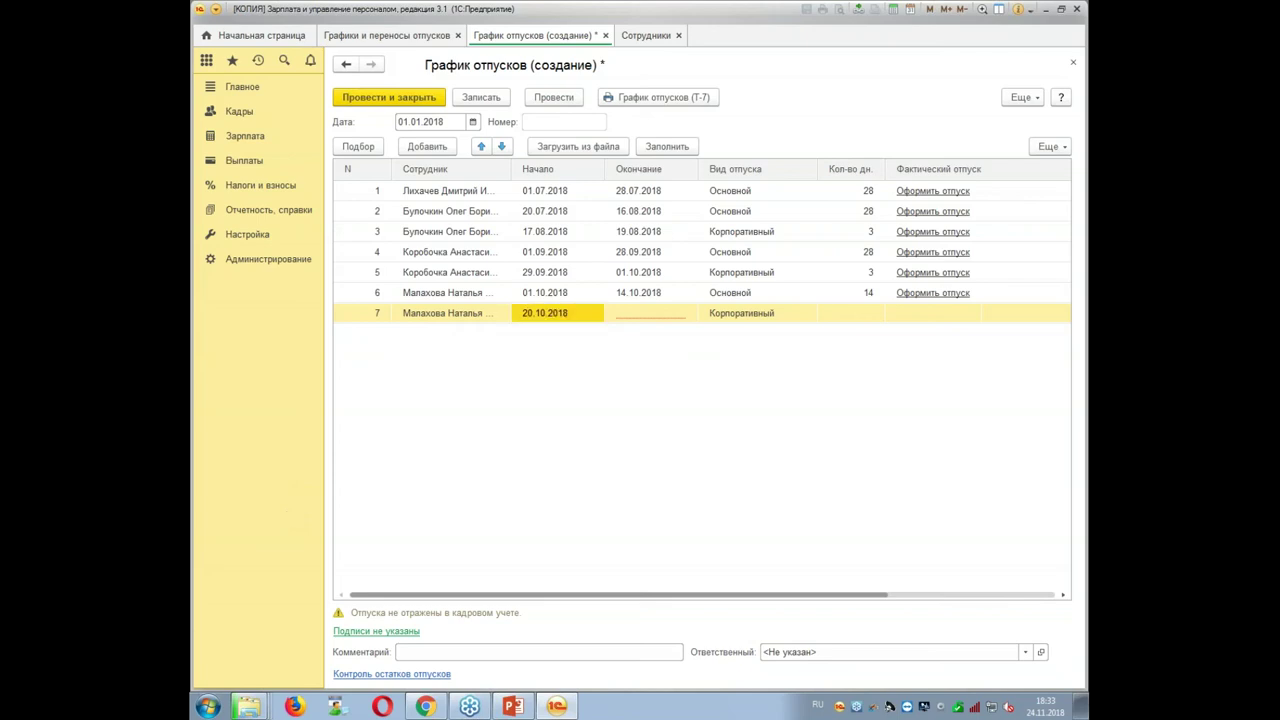
click(840, 315)
text(1)
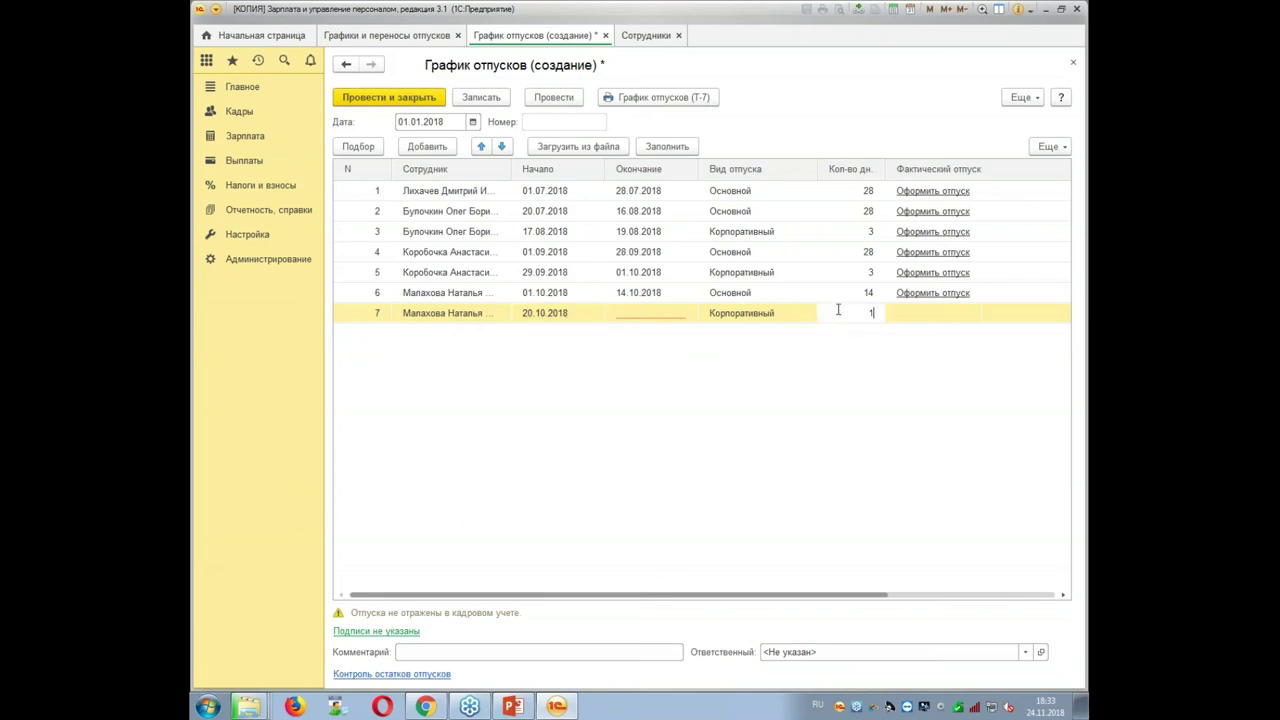
key(Return)
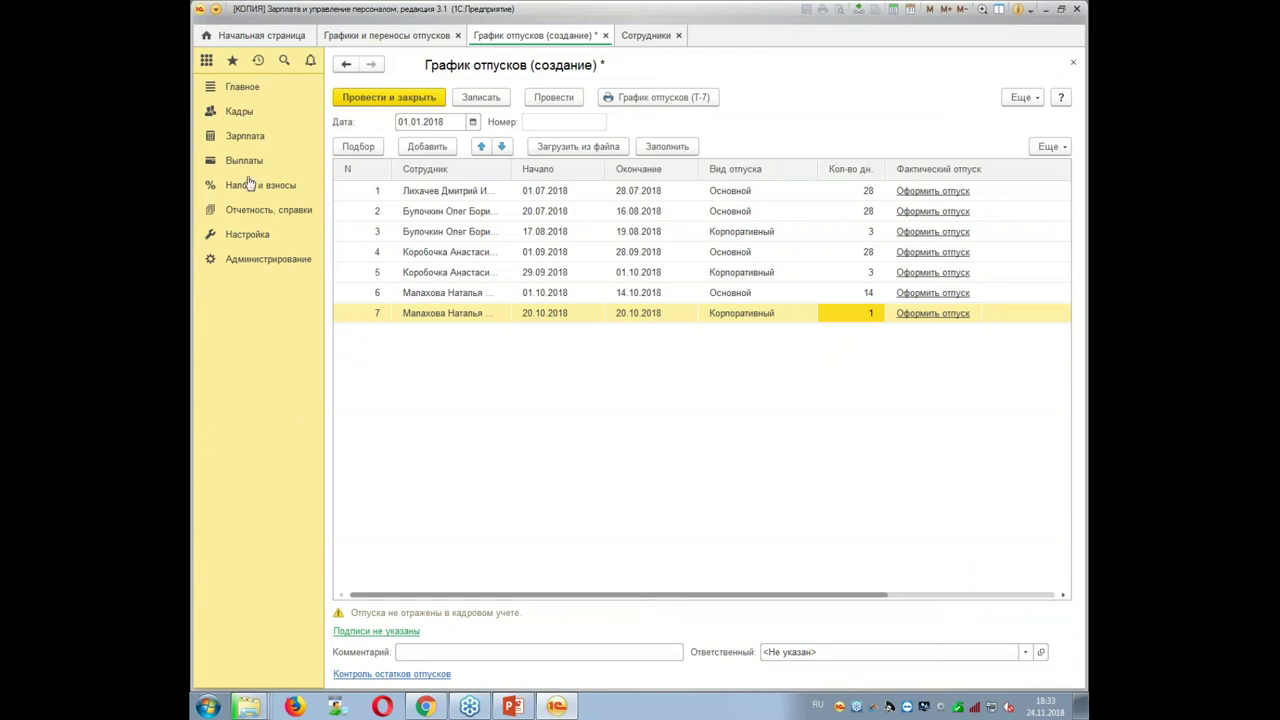
Post and close the vacation schedule document, and close the employee list.
click(400, 100)
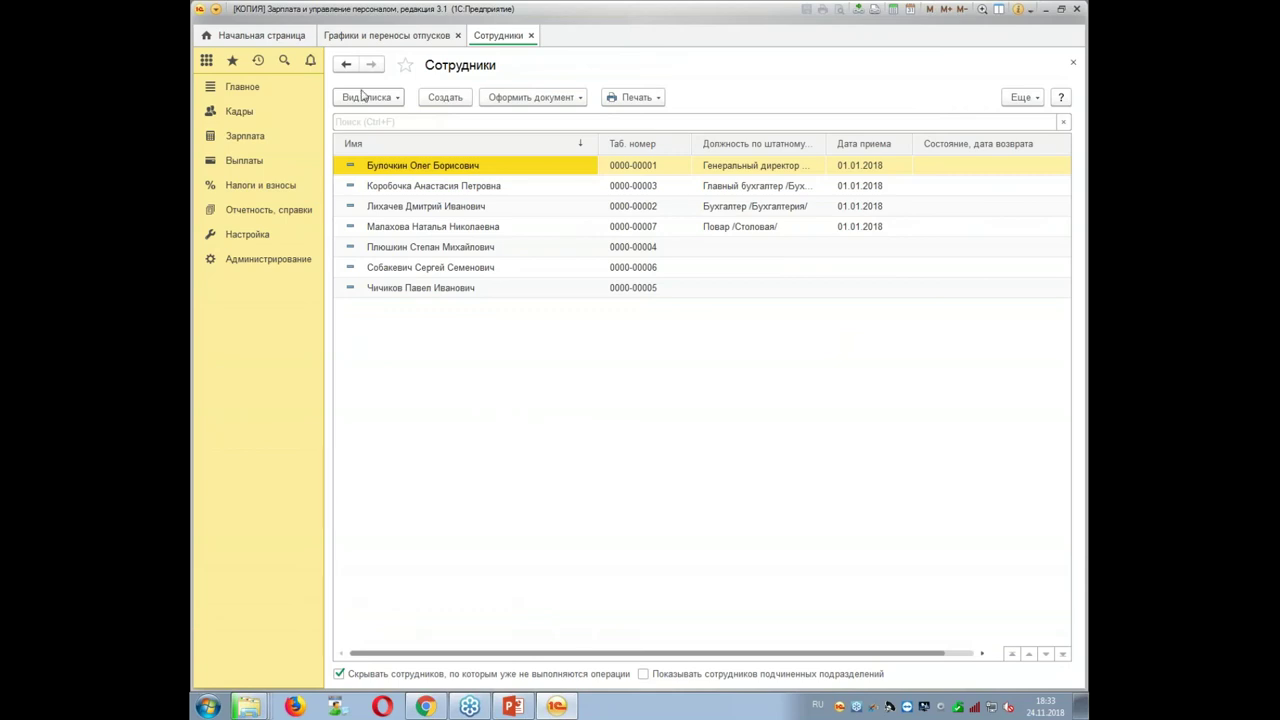
click(531, 35)
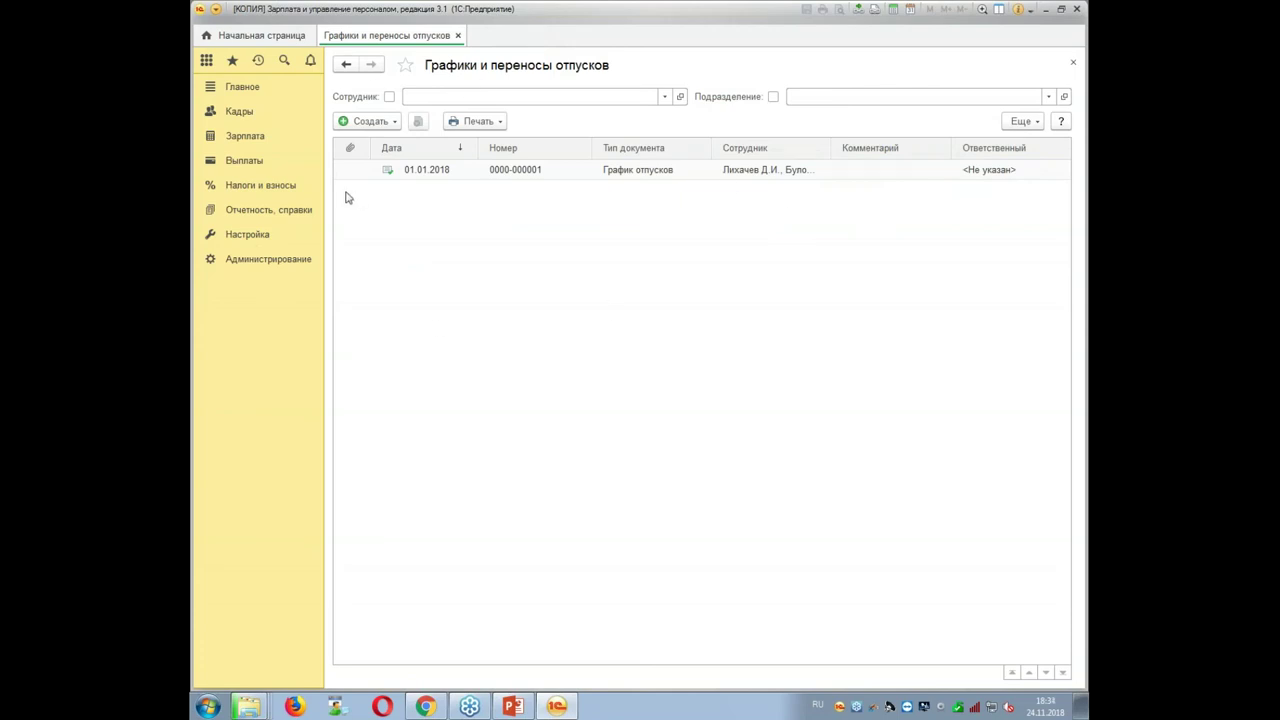
Reopen the posted vacation schedule and review its rows, including the leave types, dates and the notes column (Примечание).
double_click(505, 178)
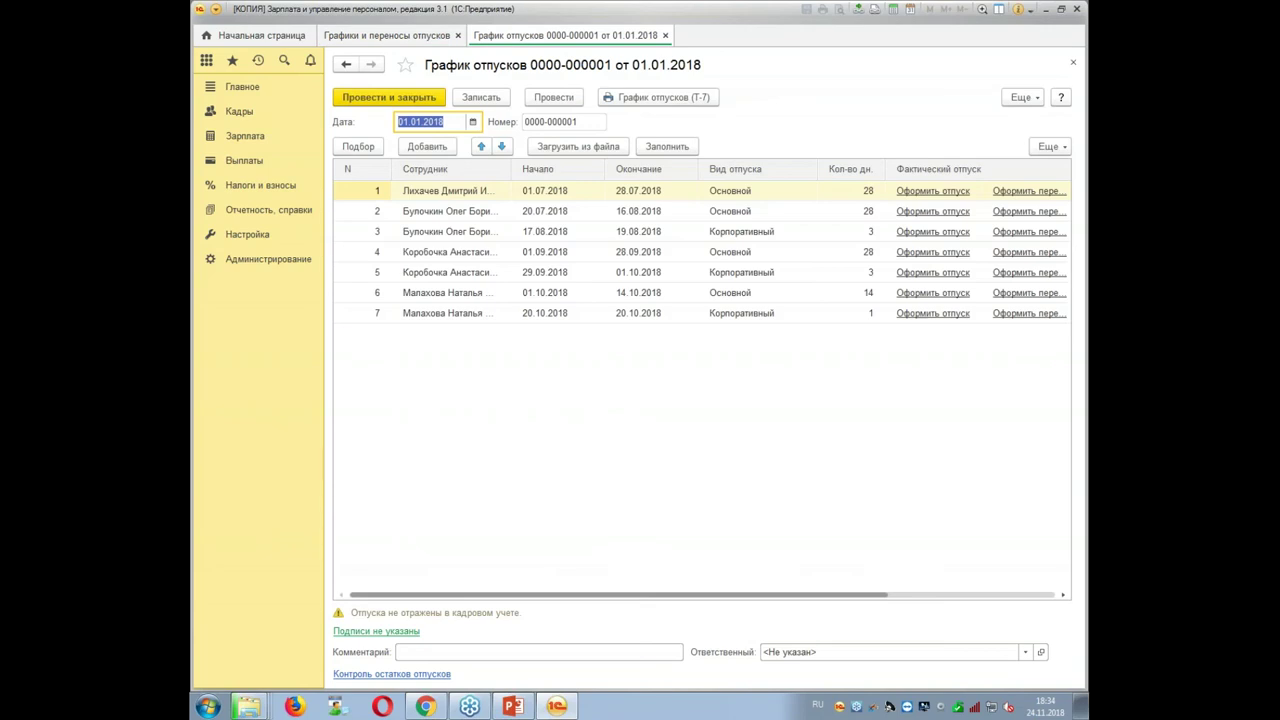
click(470, 192)
click(743, 190)
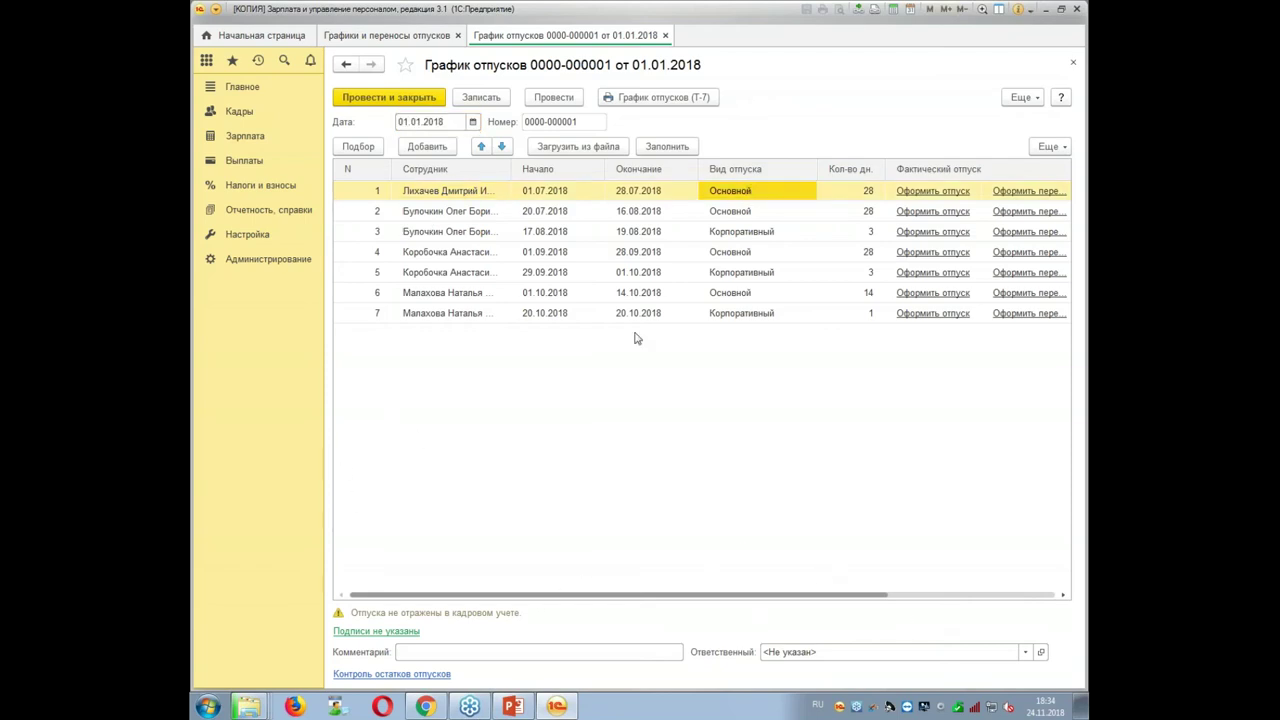
click(410, 214)
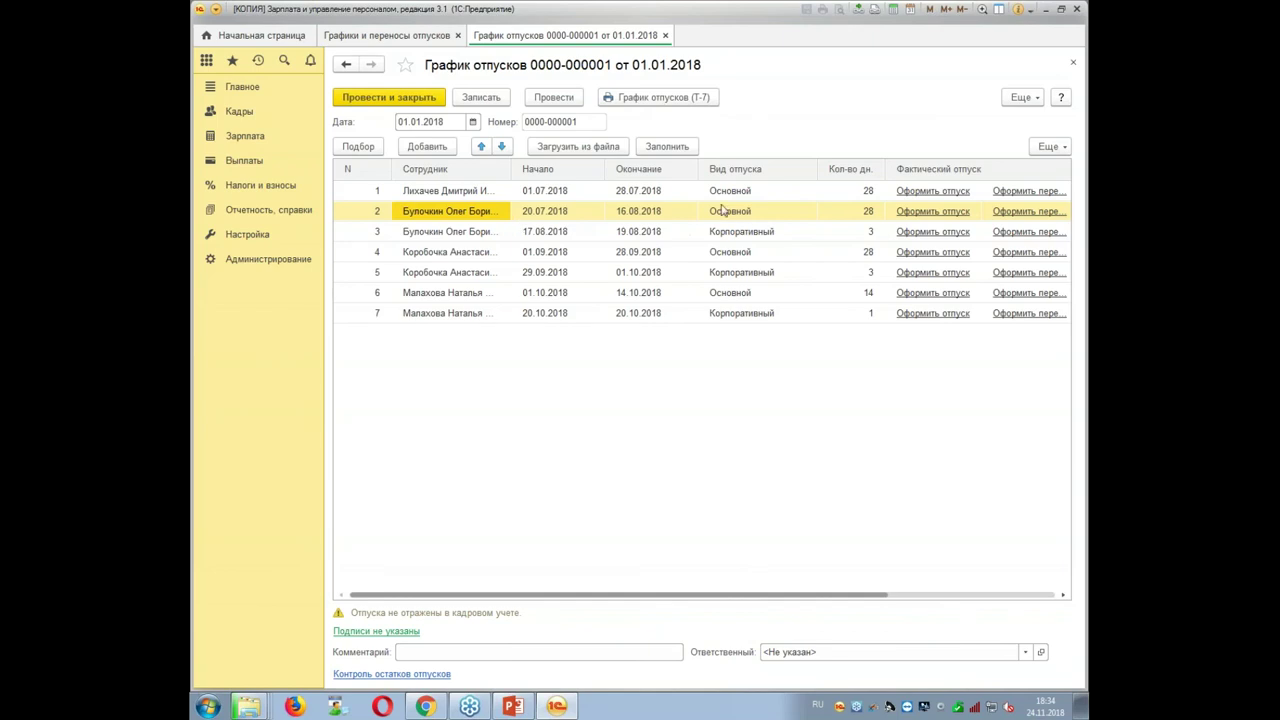
click(494, 234)
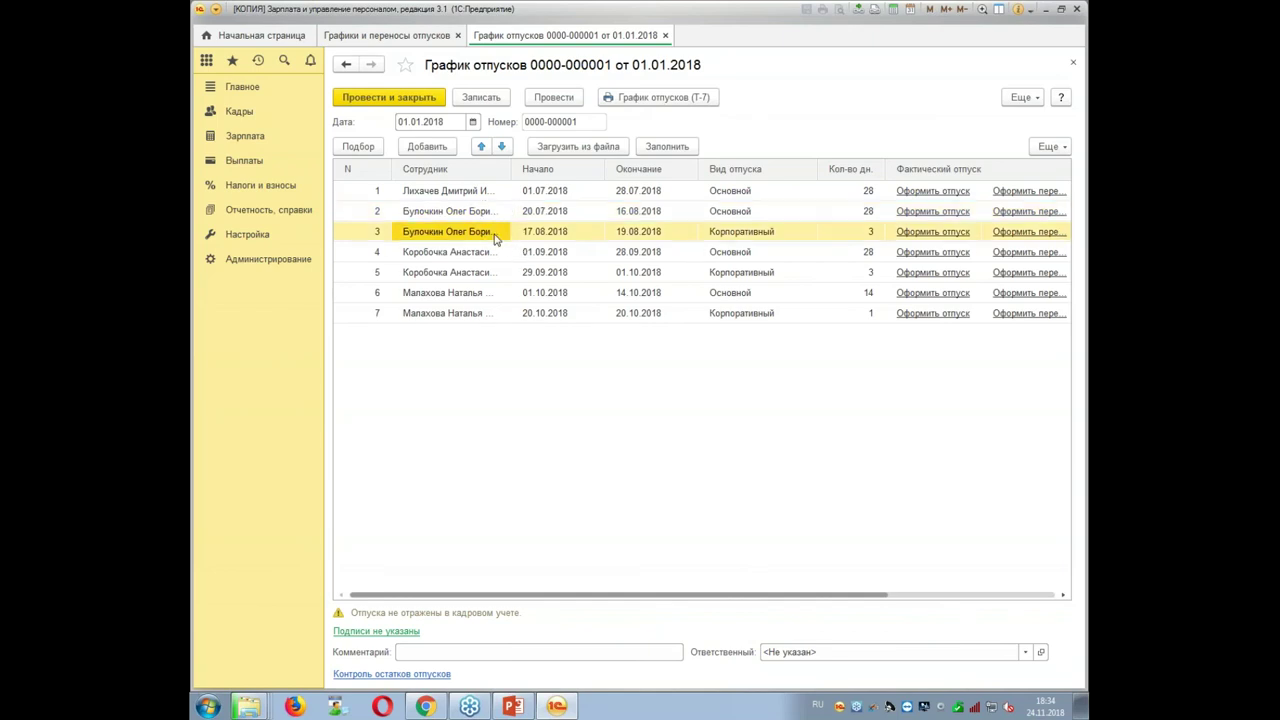
click(655, 233)
drag(879, 596, 1058, 598)
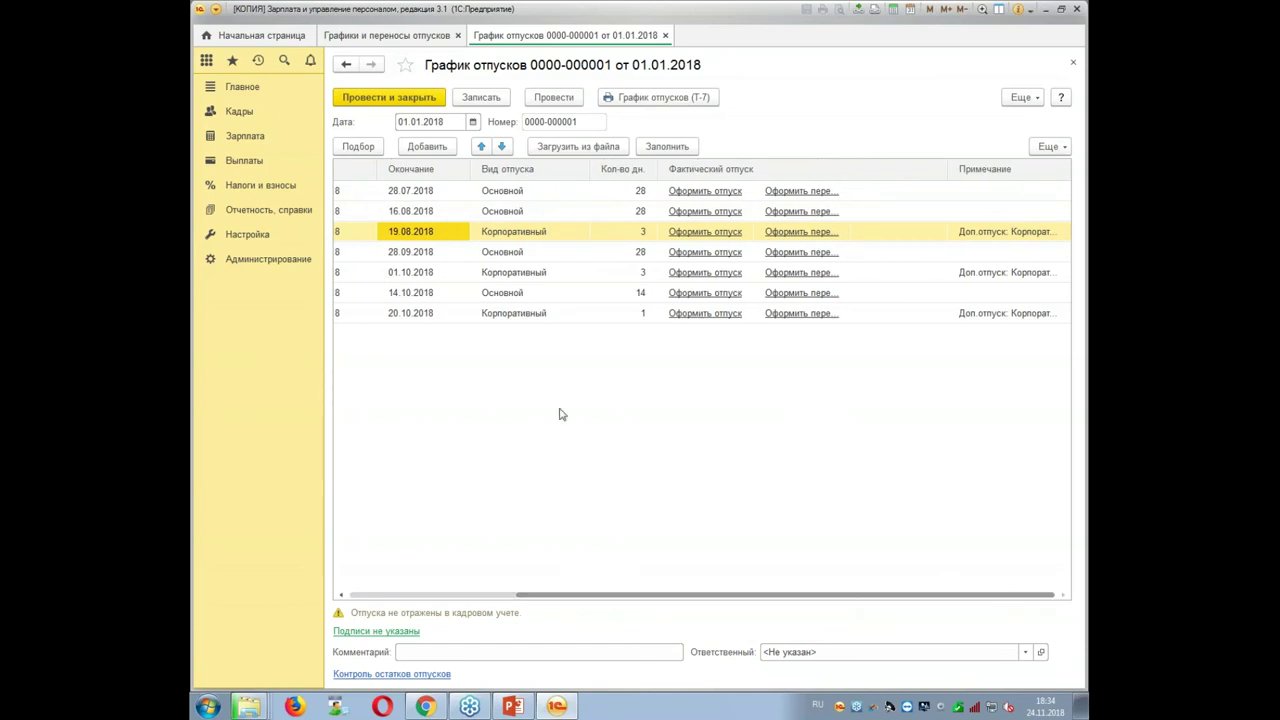
drag(660, 593, 400, 598)
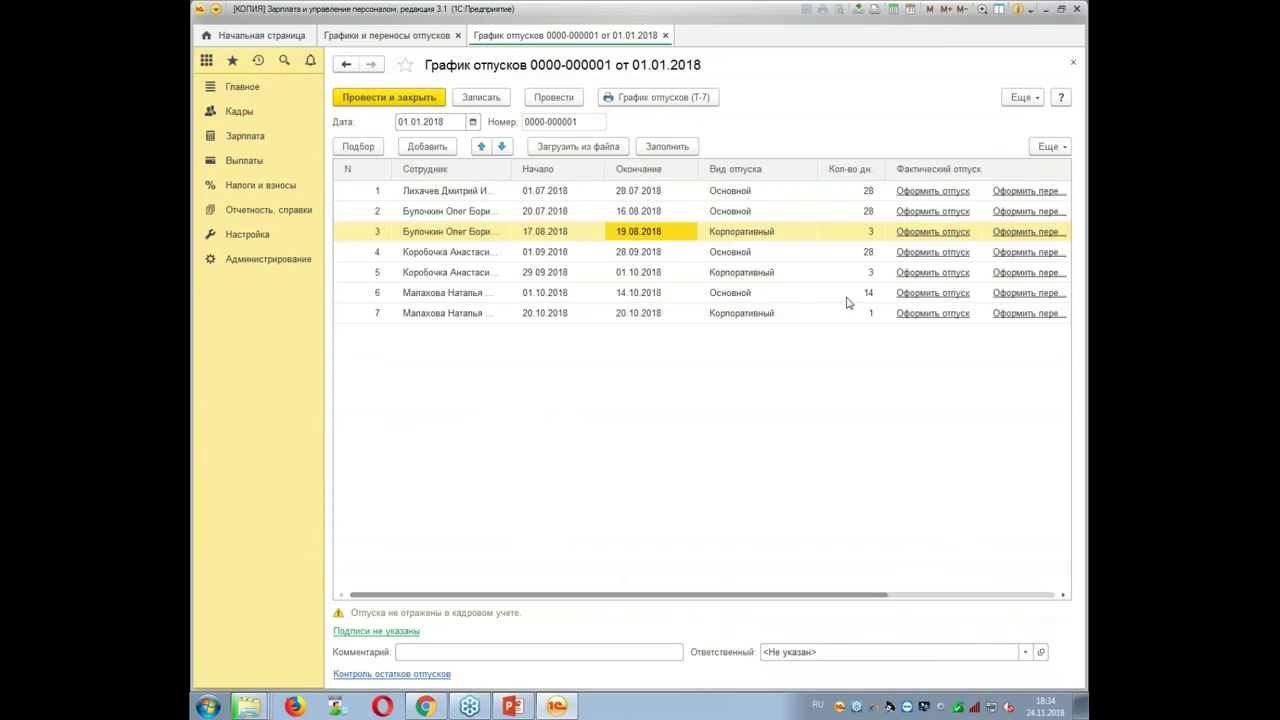
Create the actual leave document (Оформить отпуск) for the general director's main leave in the second row.
click(461, 214)
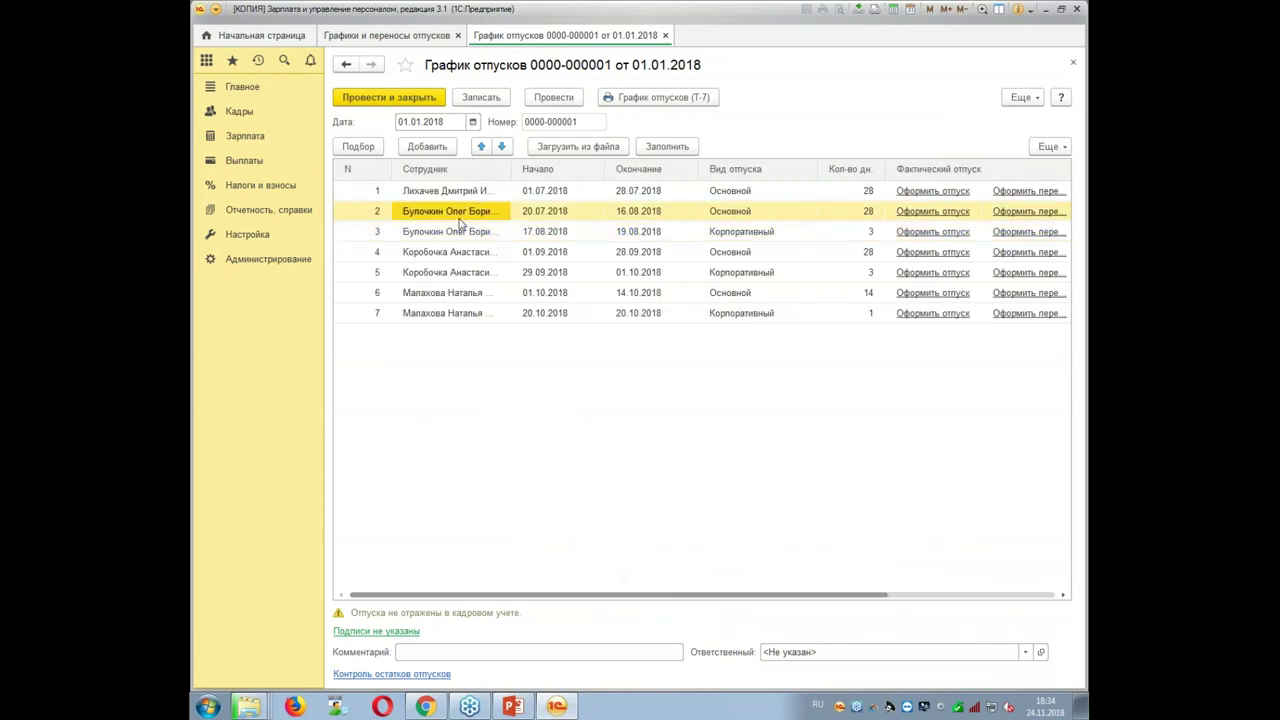
click(958, 213)
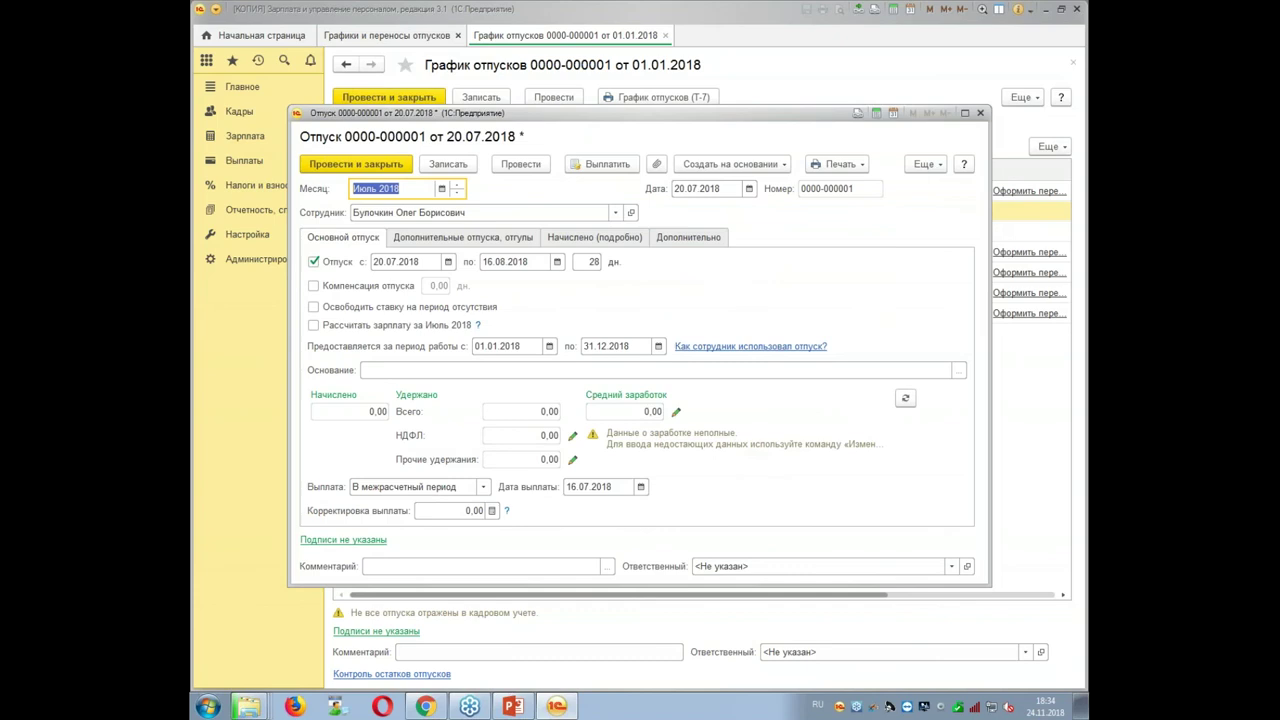
Date the general director's leave document 10.07.2018 and enter "график отпусков" as the basis (Основание) of the main leave.
click(719, 187)
text(1007)
key(Tab)
click(424, 374)
text(гра)
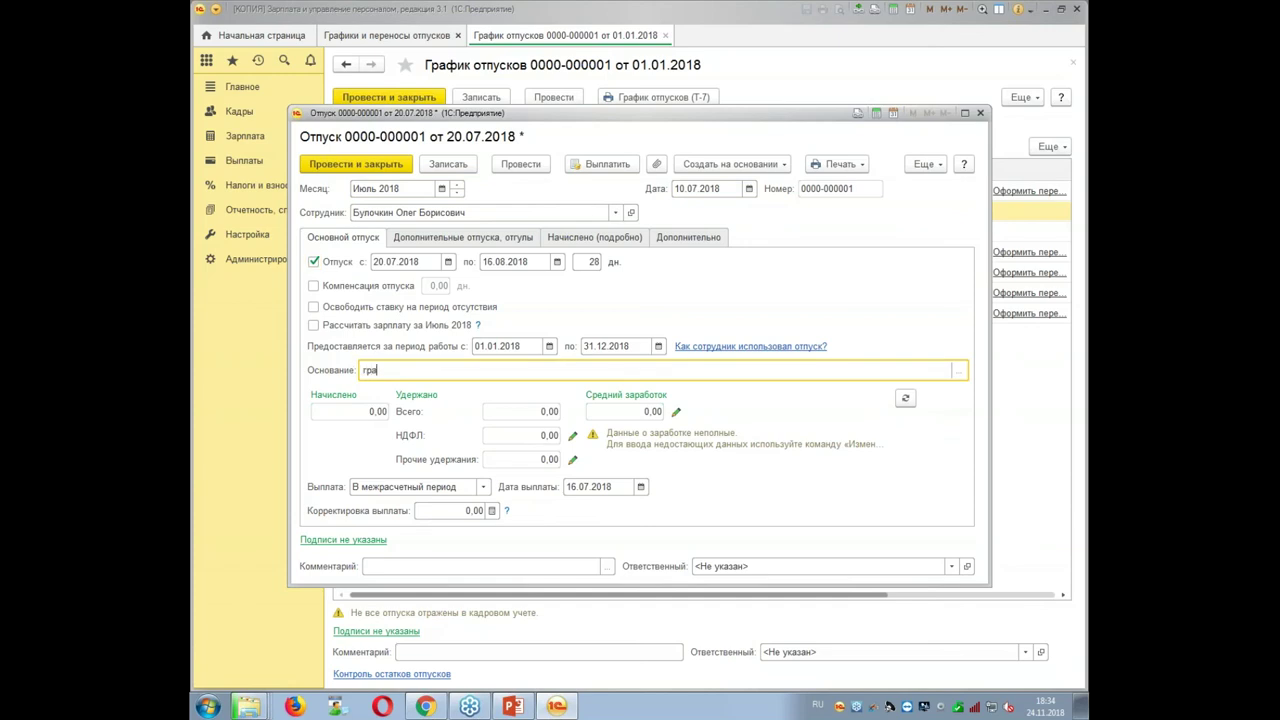
text(фик отпусков)
Enter "рпо" as the basis of the corporate leave row, and post and close the leave document.
click(463, 240)
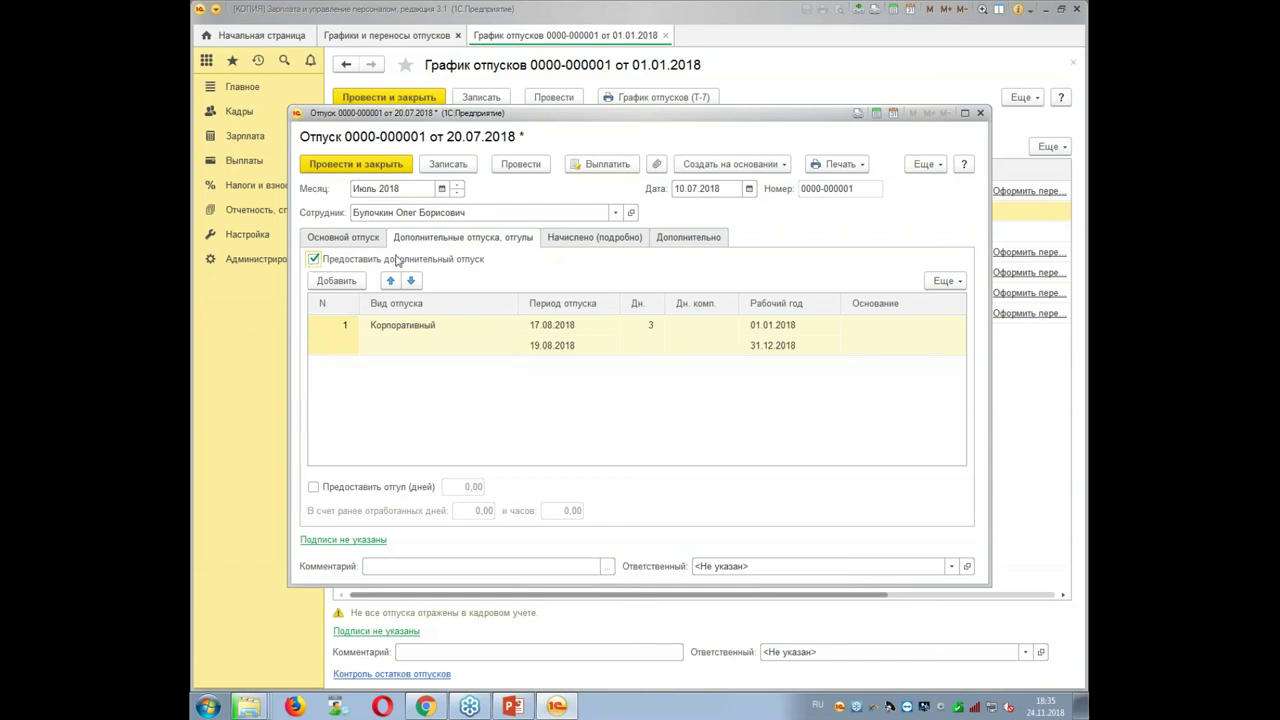
click(863, 346)
click(863, 346)
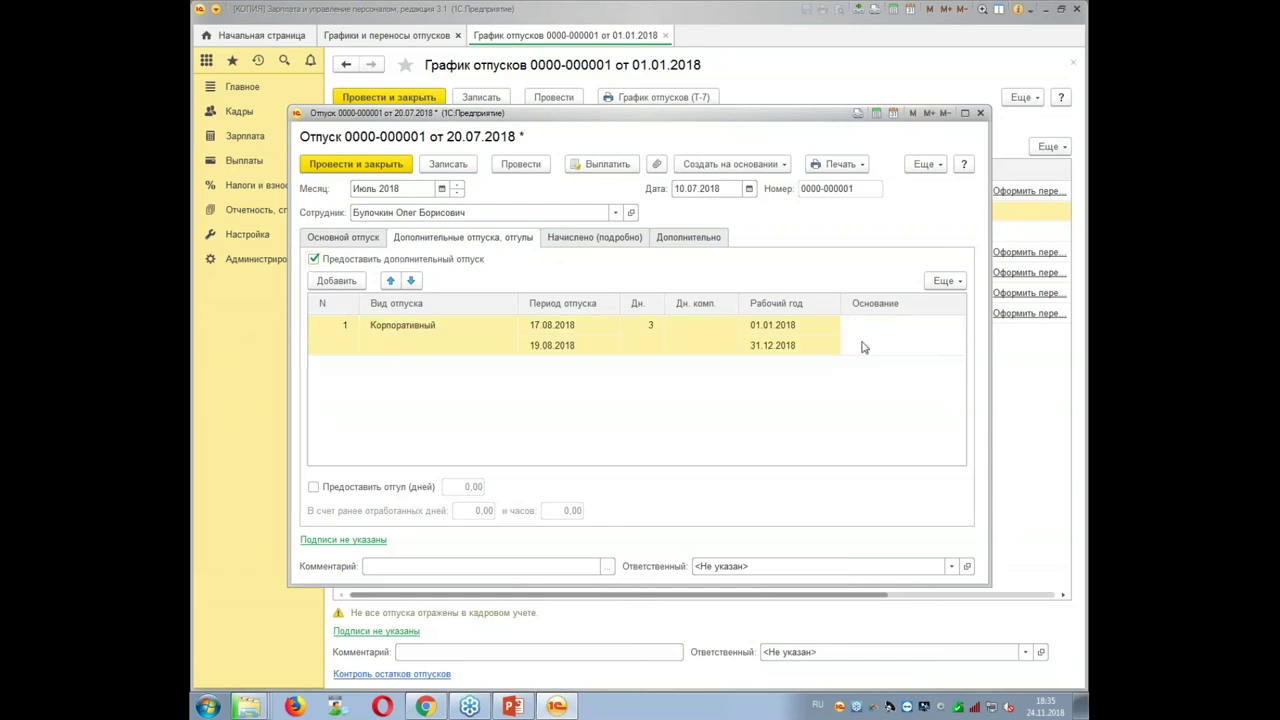
text(рпо)
click(380, 170)
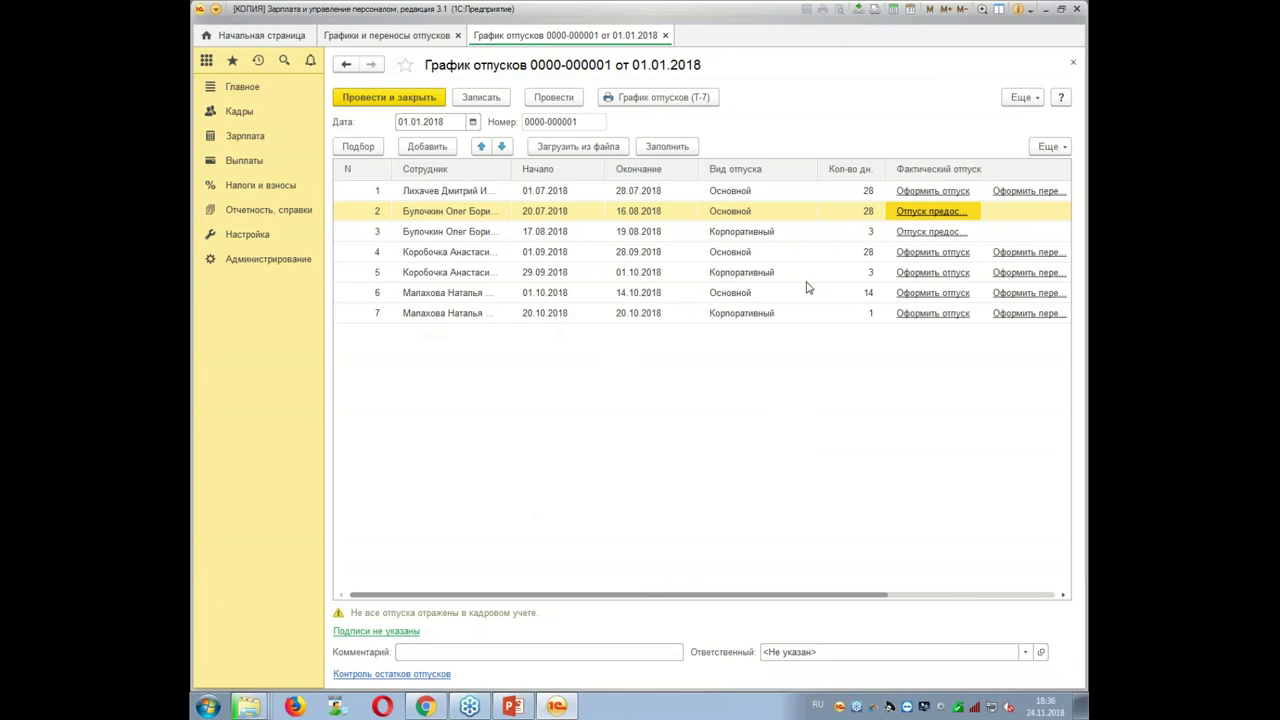
Create the actual leave document from the fifth schedule row, check its main and additional leave, and keep it open.
click(905, 281)
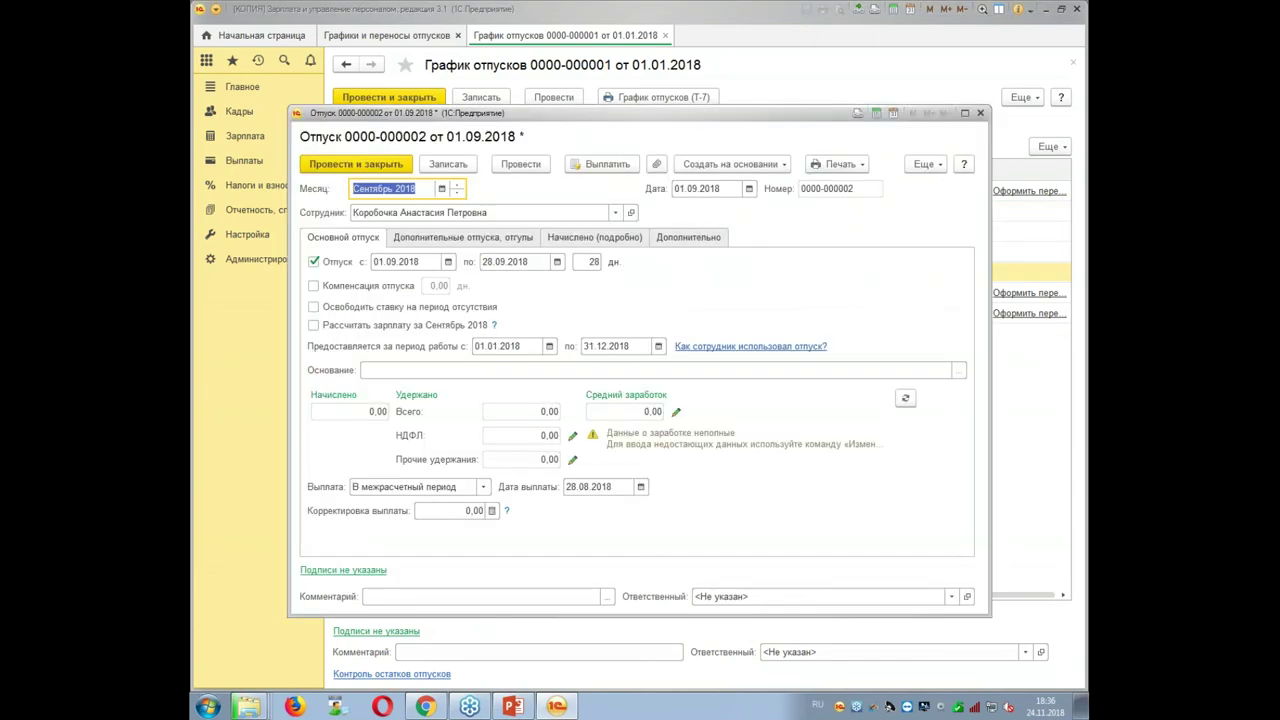
click(456, 237)
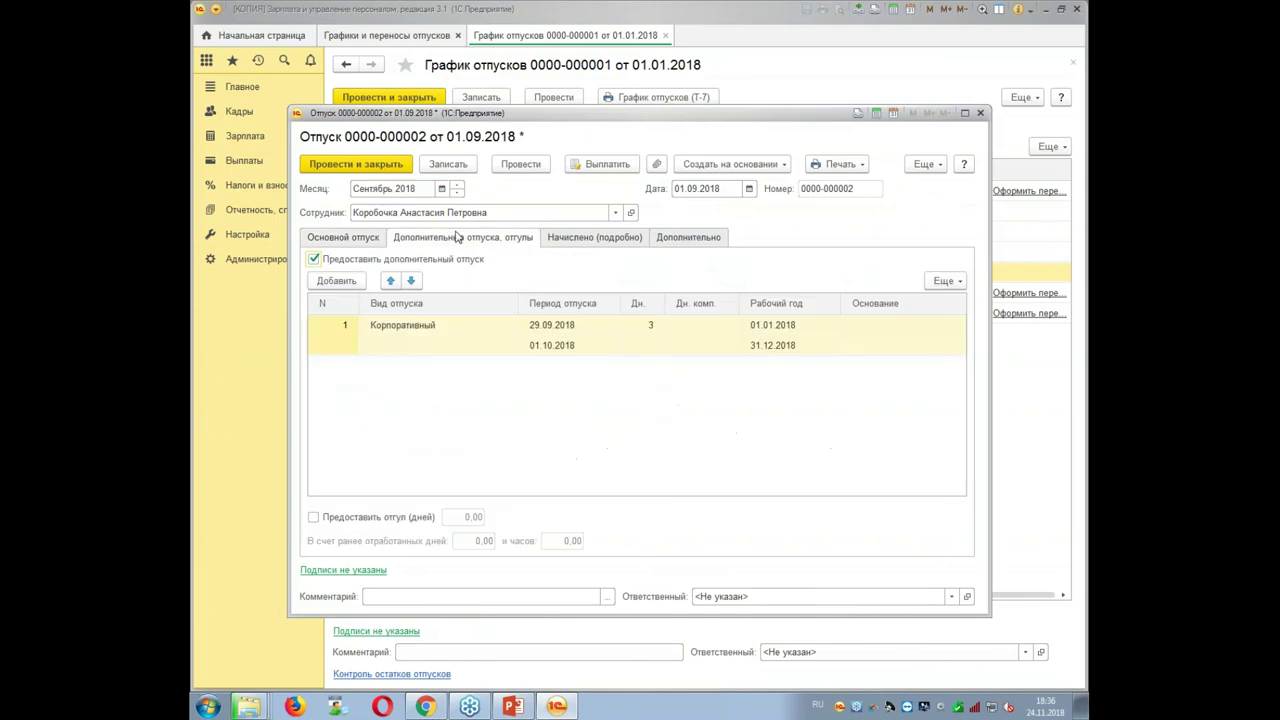
click(316, 243)
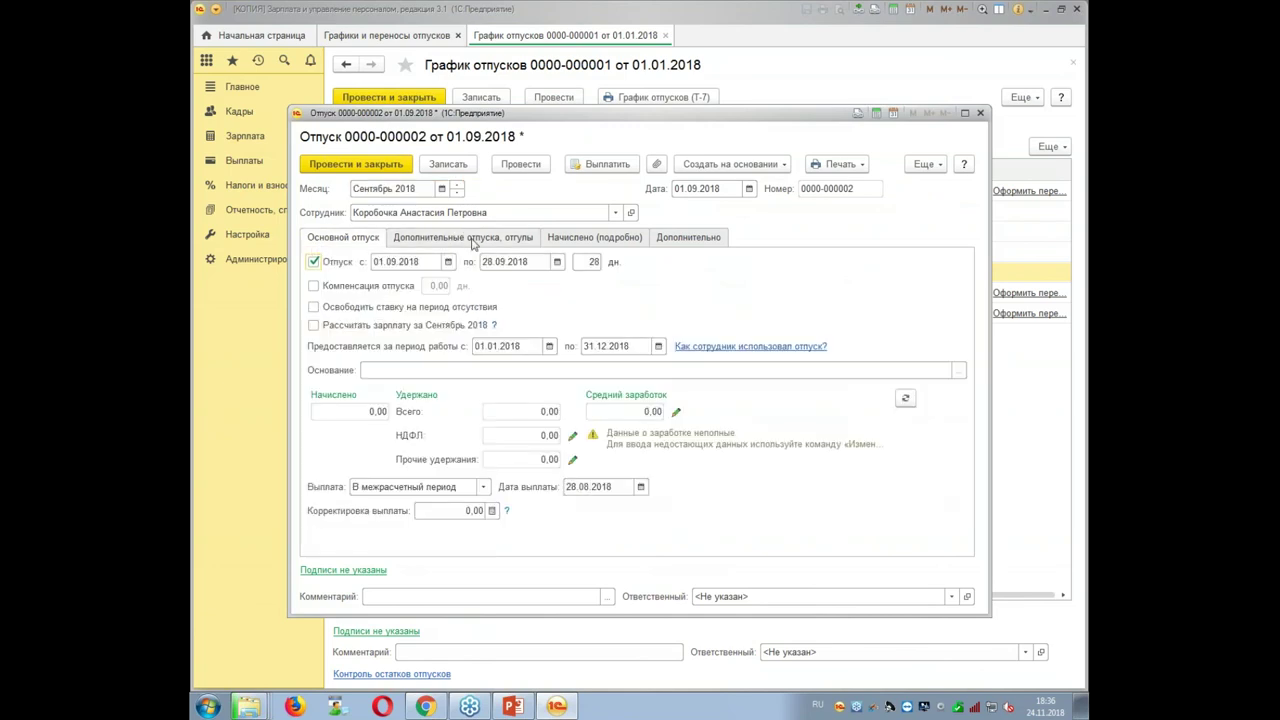
click(475, 242)
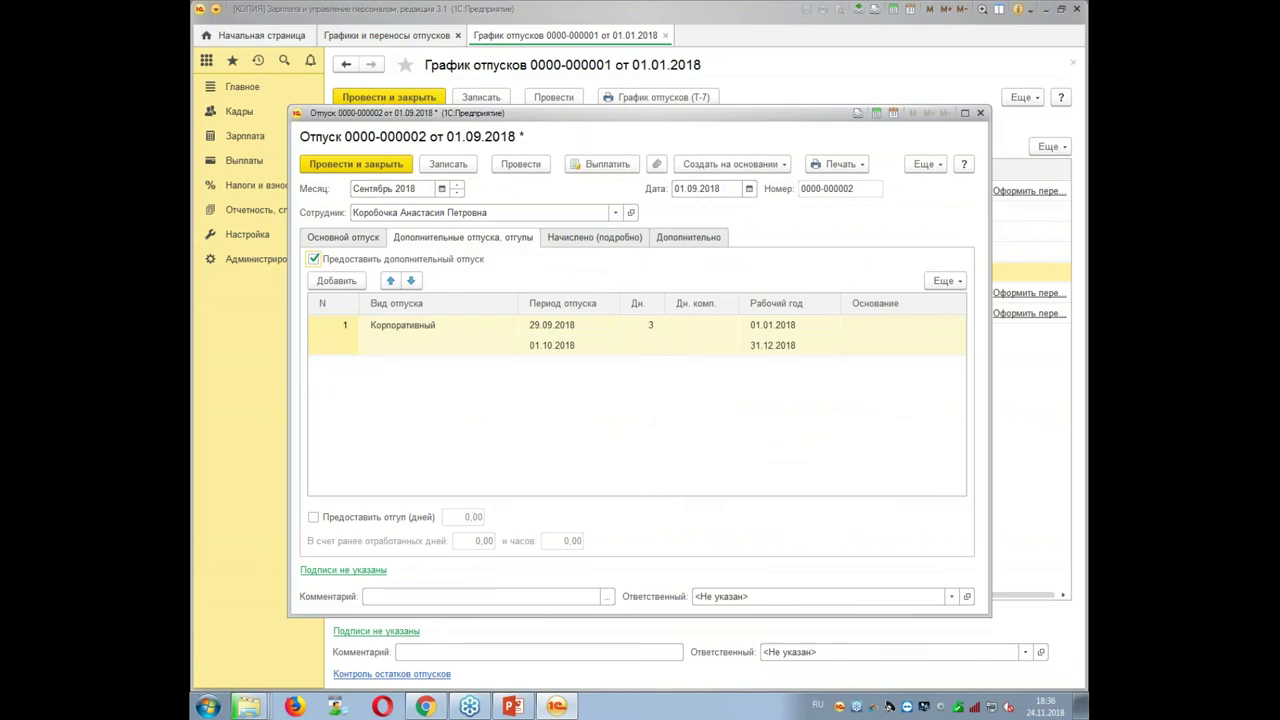
click(979, 114)
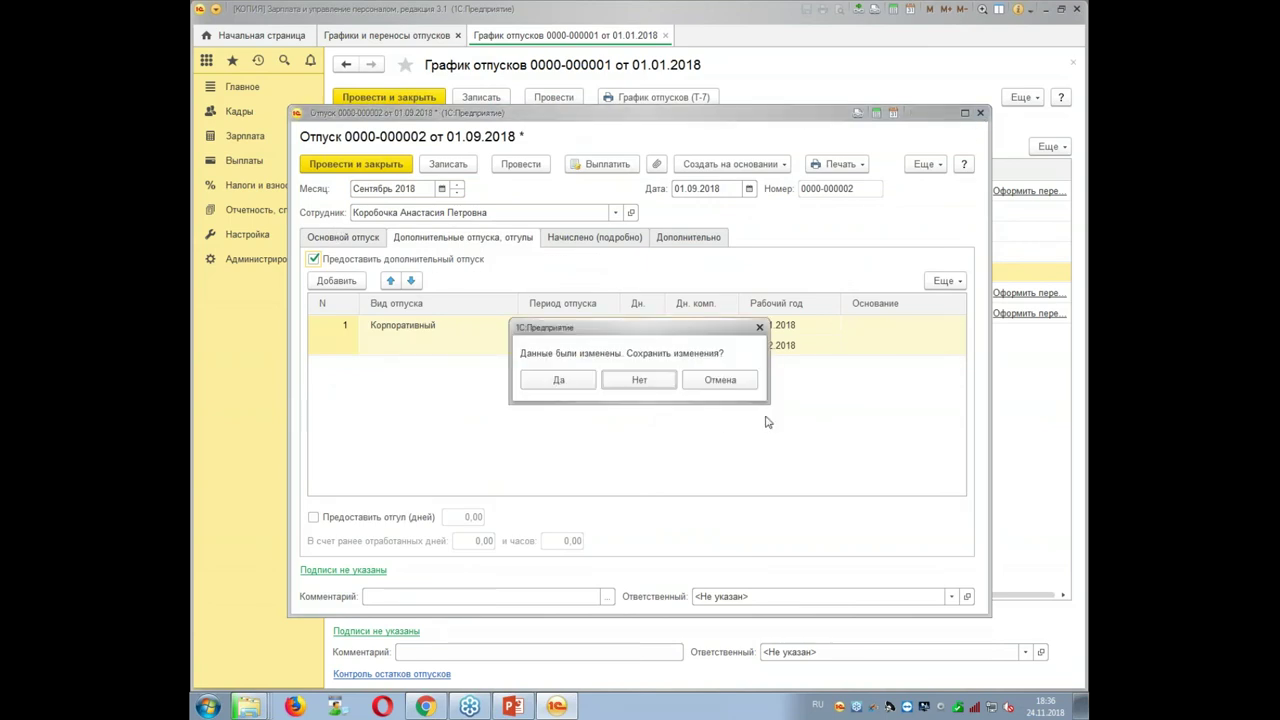
click(743, 388)
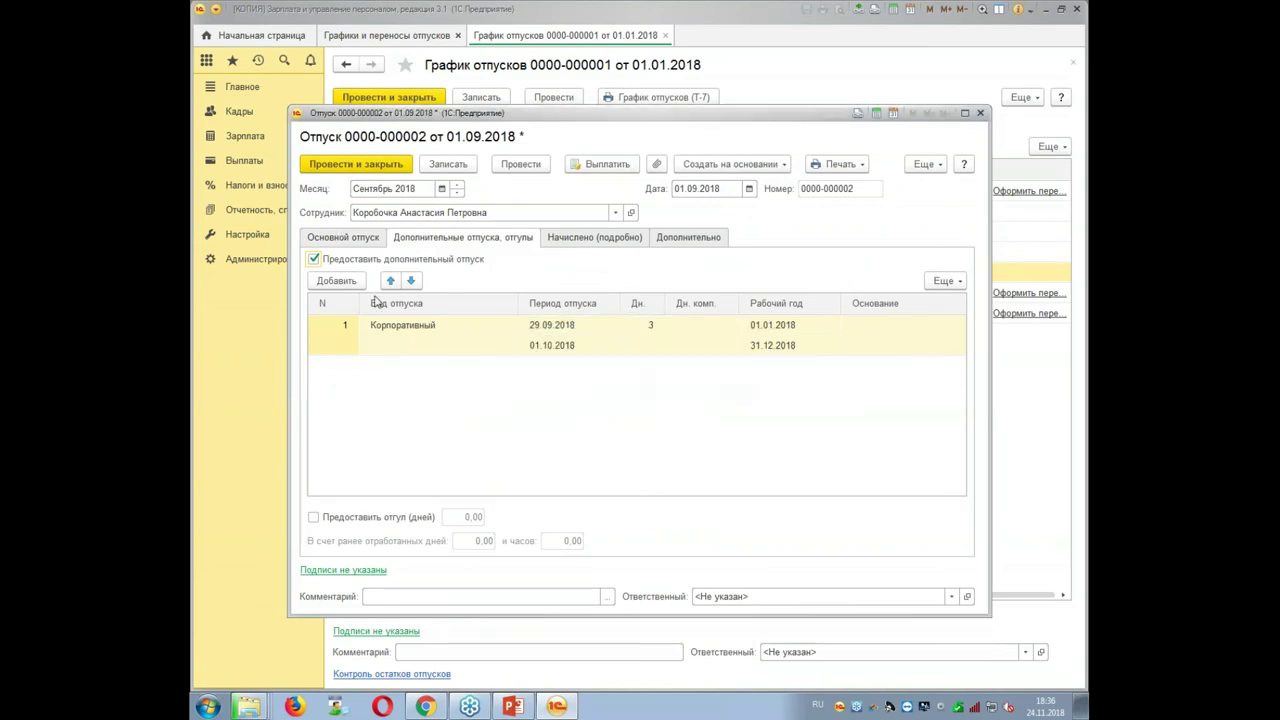
Compare the main and additional leave in the leave document with the employee's fourth and fifth rows in the vacation schedule.
click(328, 241)
drag(631, 113, 651, 408)
click(714, 304)
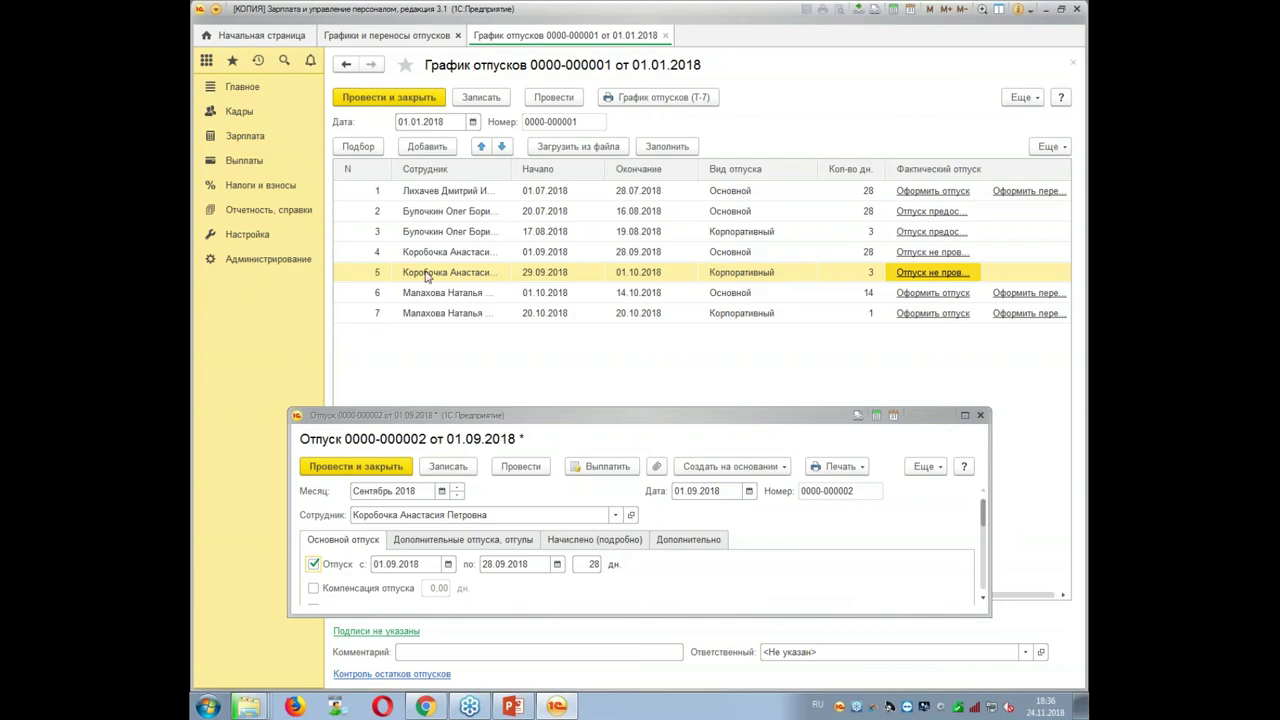
drag(667, 425, 667, 204)
drag(643, 397, 648, 592)
click(448, 320)
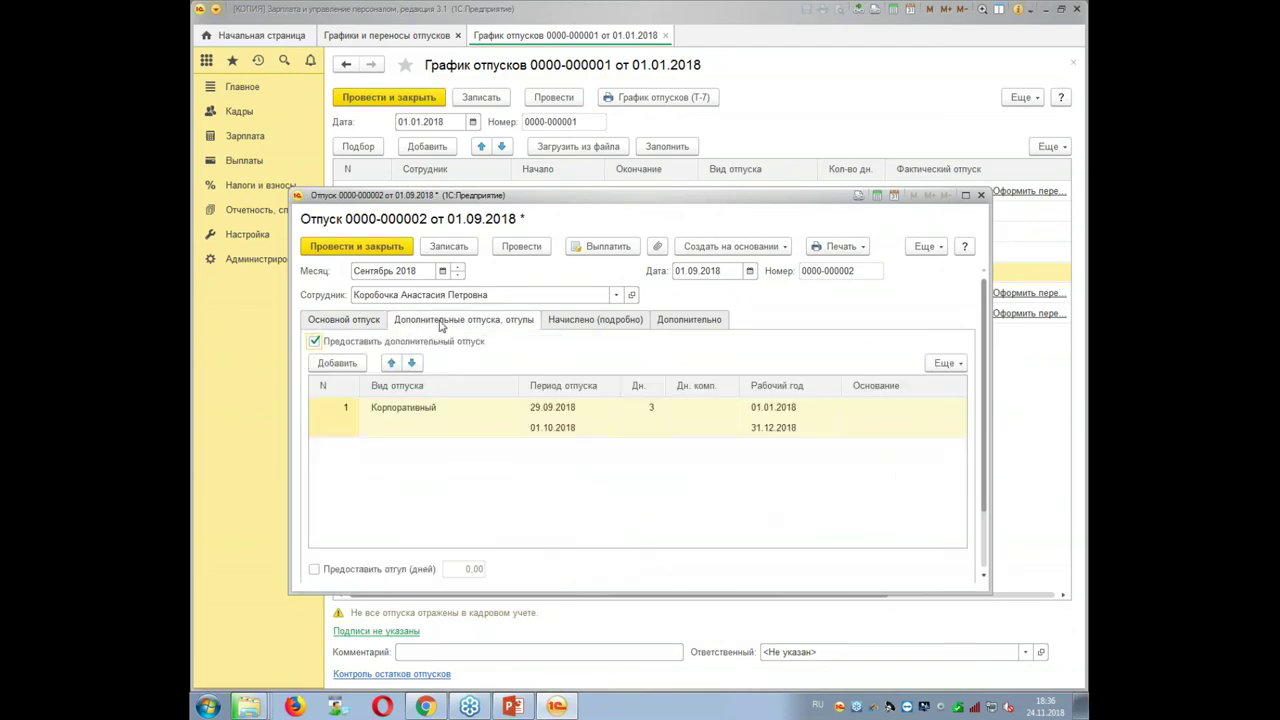
click(325, 321)
click(493, 330)
click(368, 324)
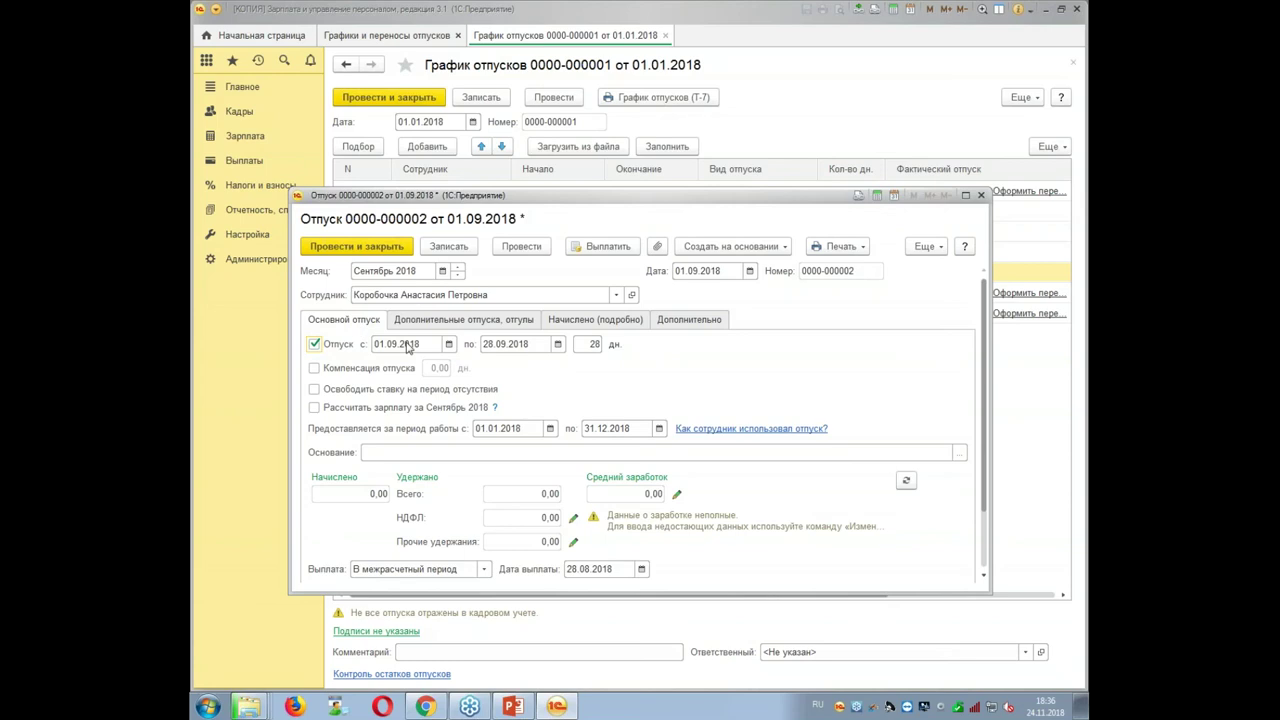
Date the leave document 20.08.2018, enter "график отпусков" as the main leave basis, and post and close it.
double_click(722, 274)
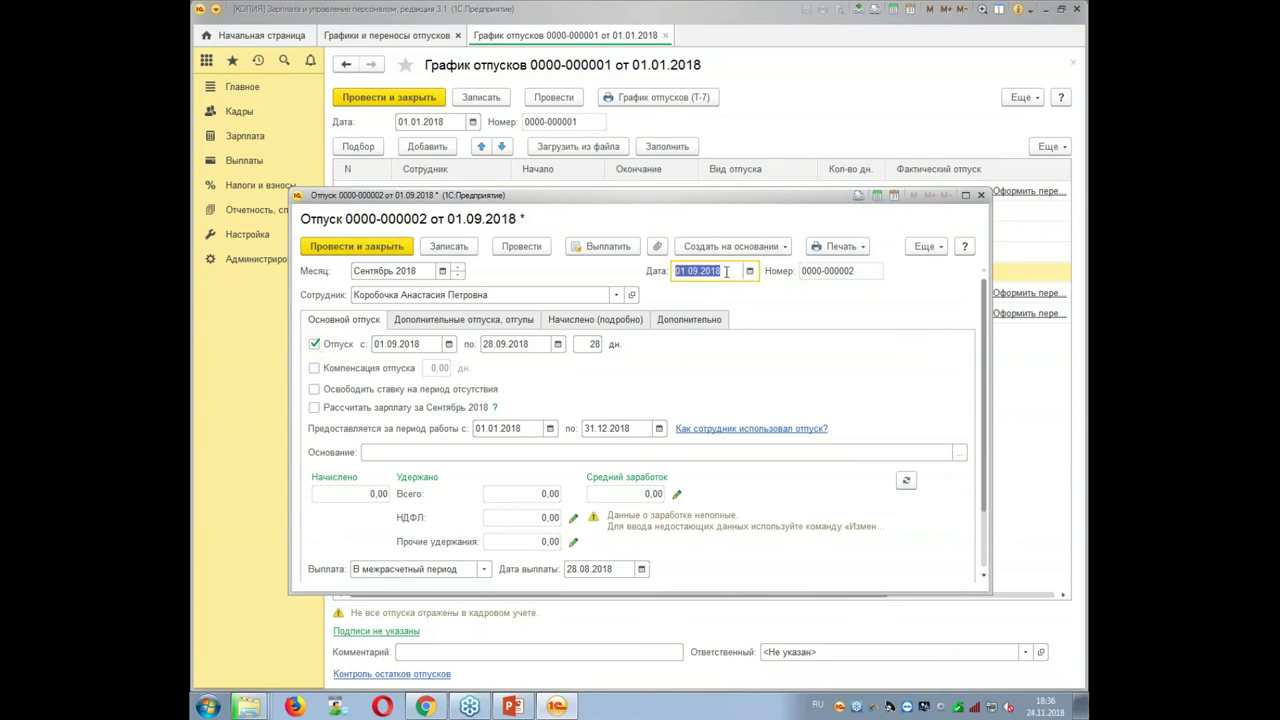
text(20082018)
key(Tab)
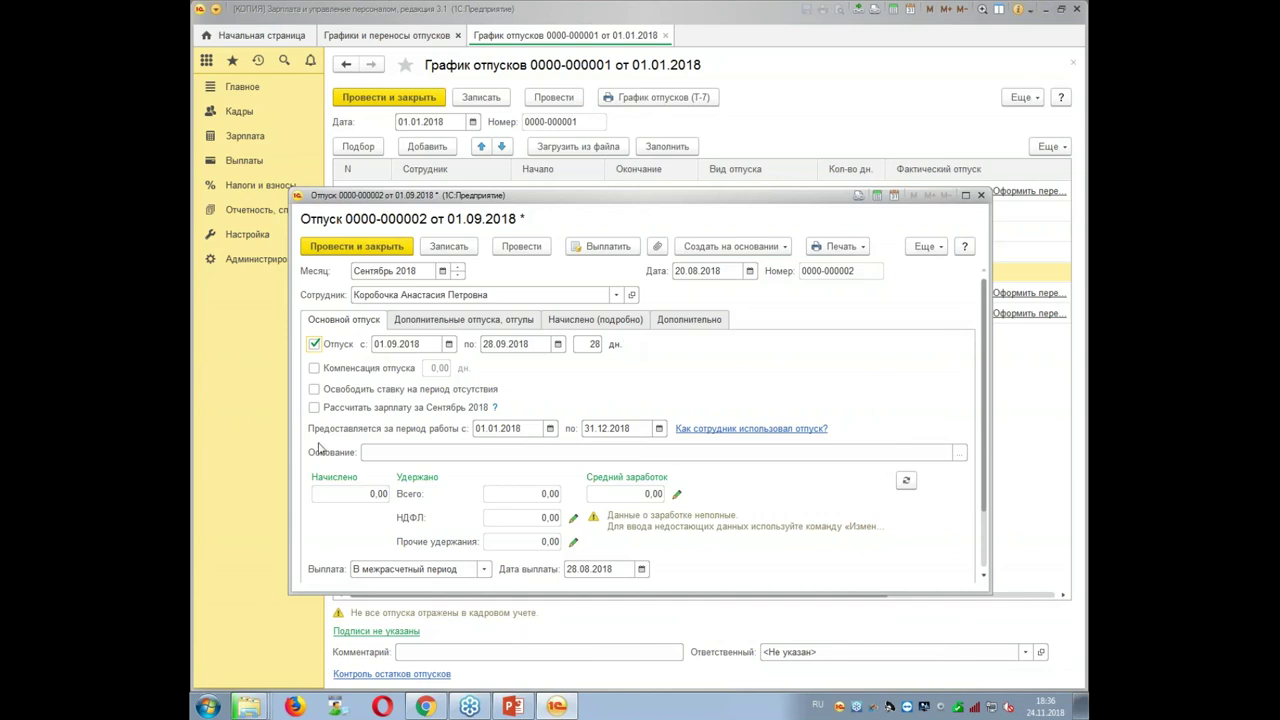
click(400, 455)
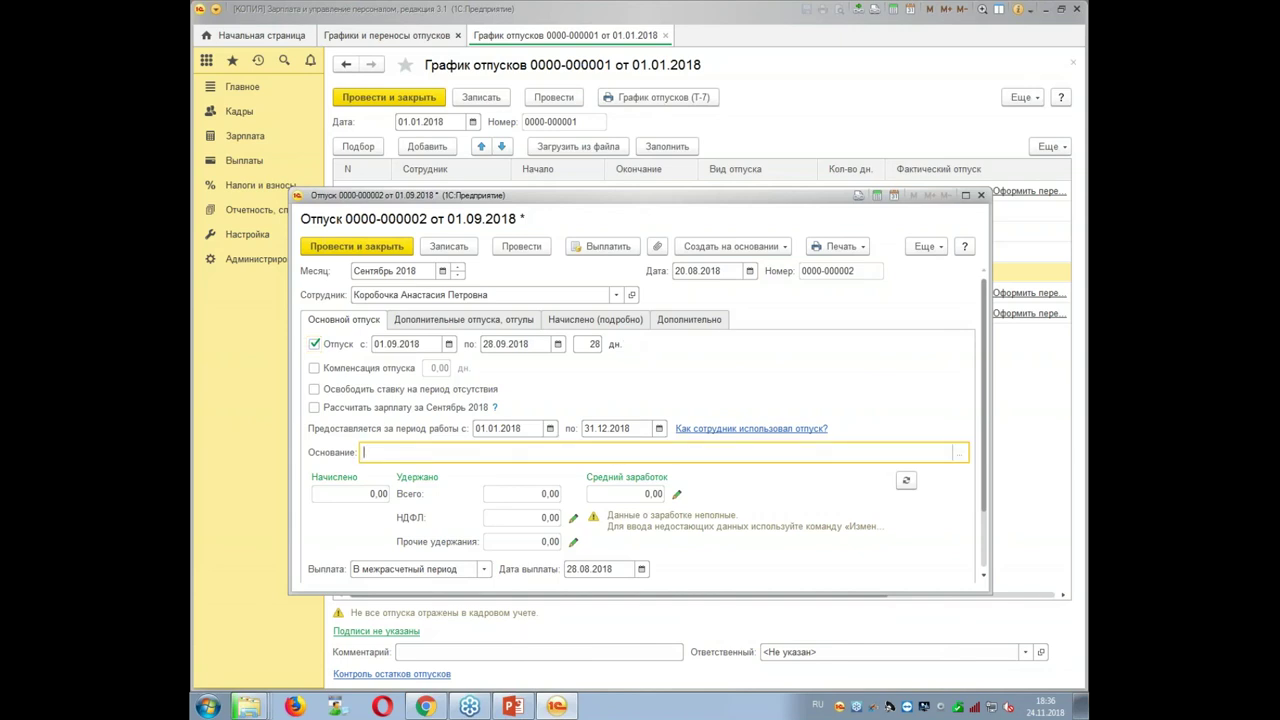
text(график отпусков)
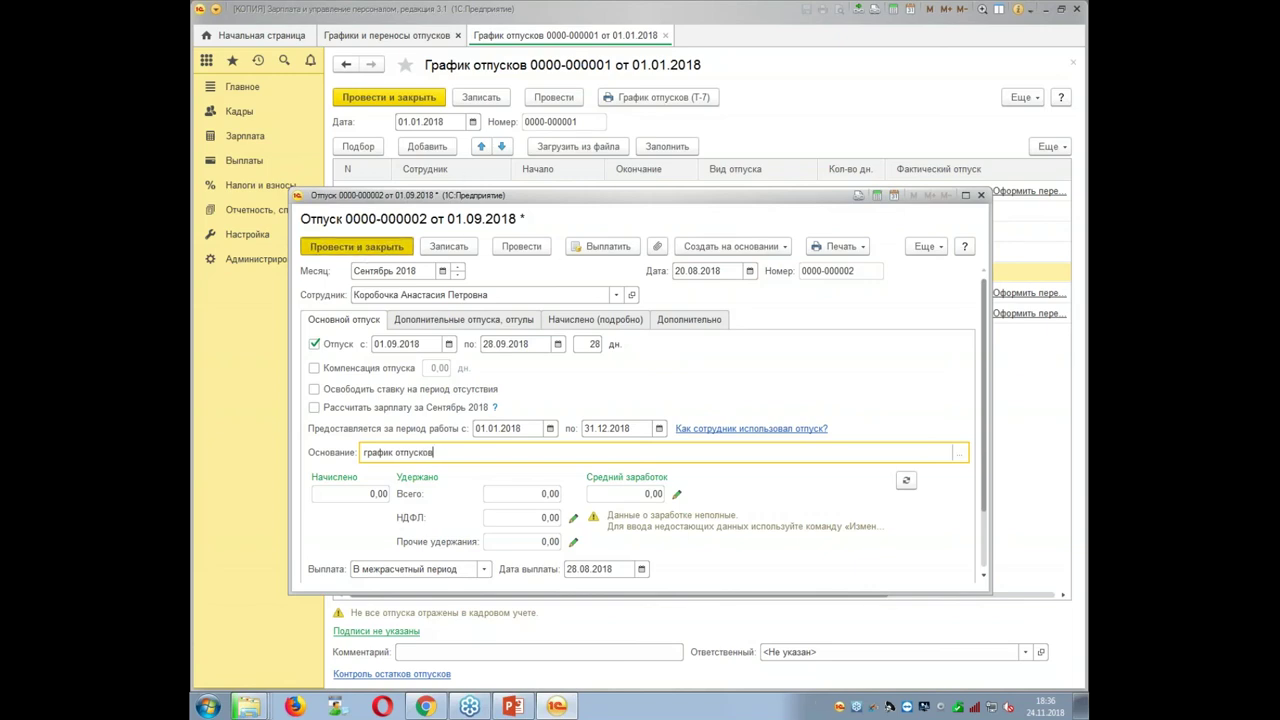
click(356, 246)
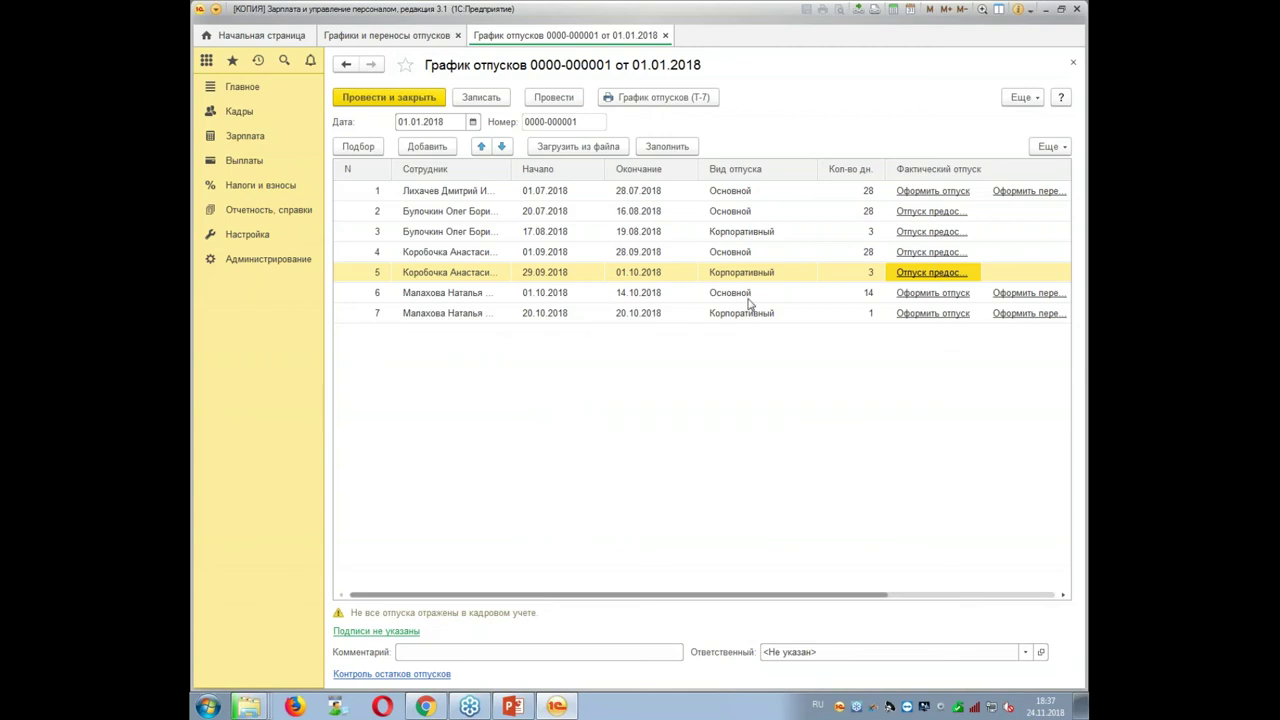
Create the actual leave document from the sixth schedule row, date it 25.09.2018, and check its additional leave.
click(932, 297)
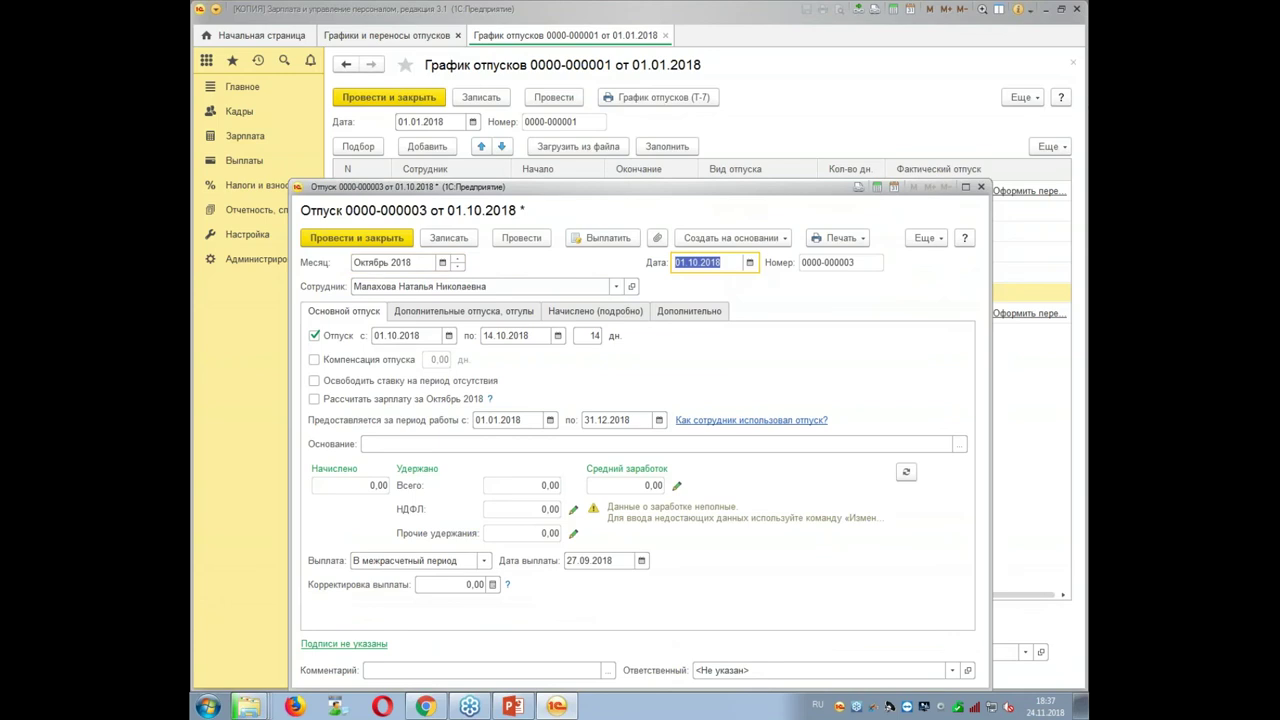
text(25.09.2018)
drag(664, 193, 641, 58)
click(446, 180)
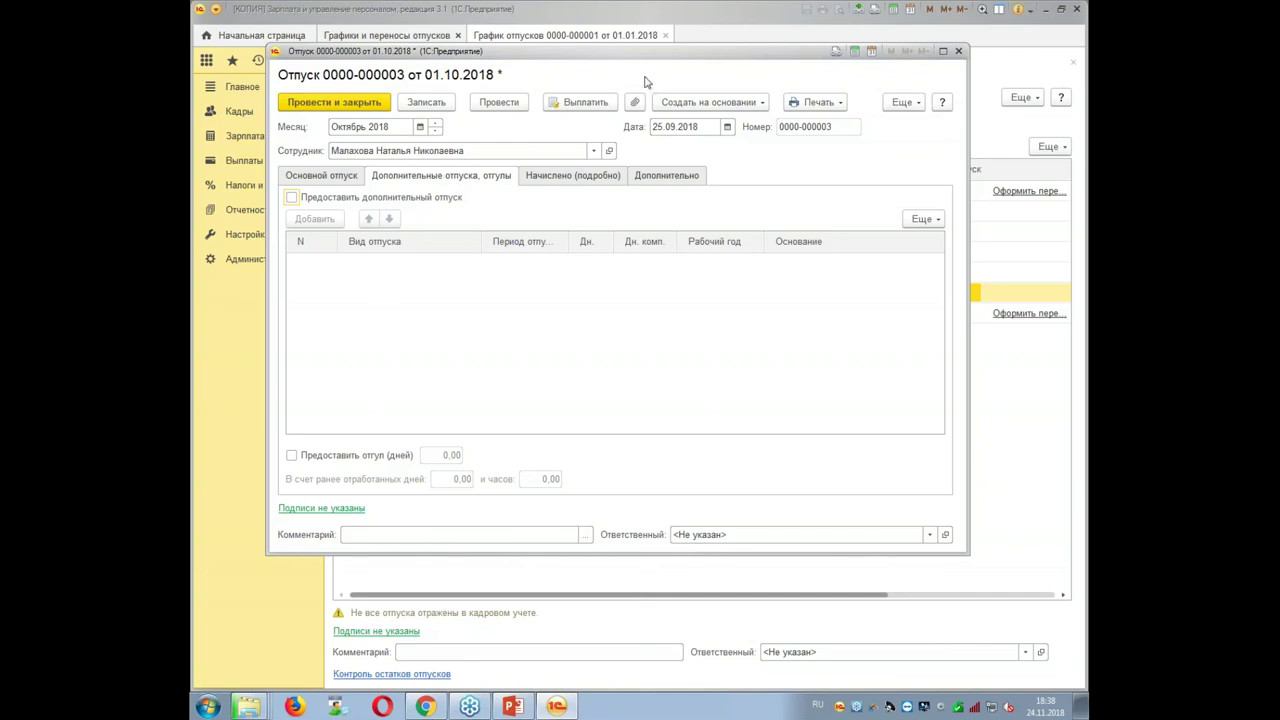
Compare the leave document with the cook's two schedule rows, and close it without saving the changes.
drag(640, 55, 677, 460)
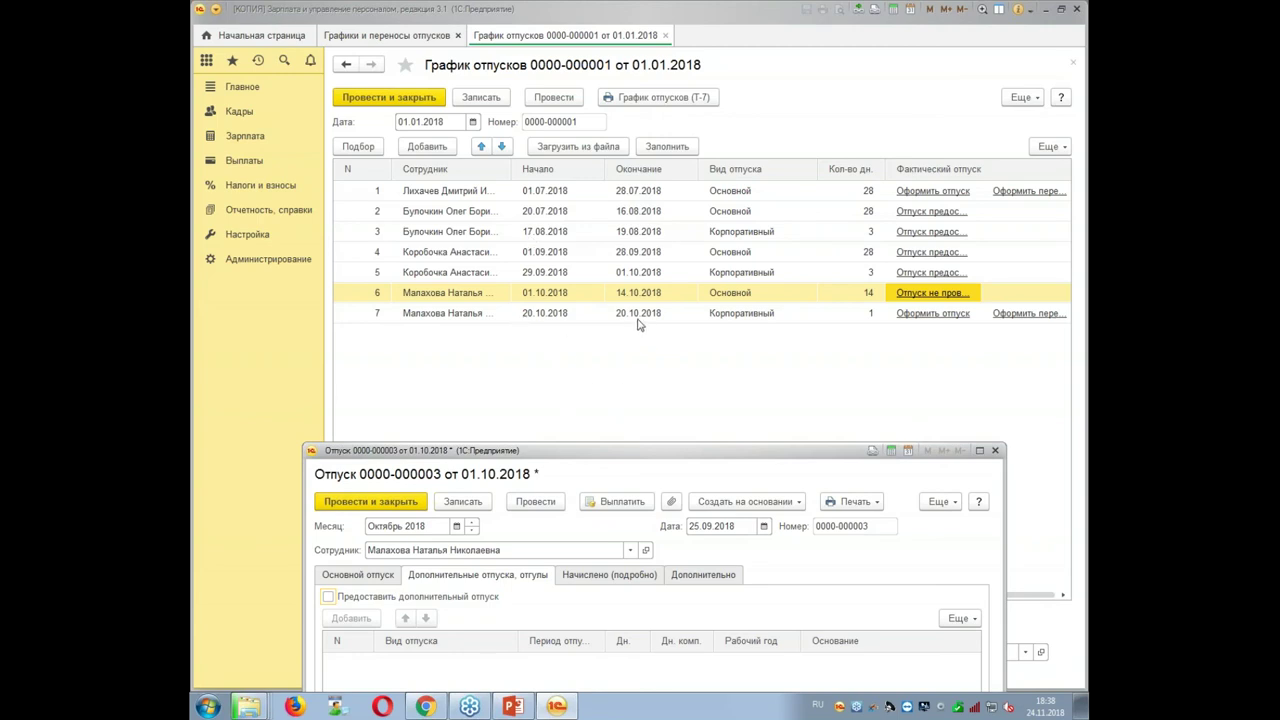
drag(769, 452, 737, 148)
click(963, 148)
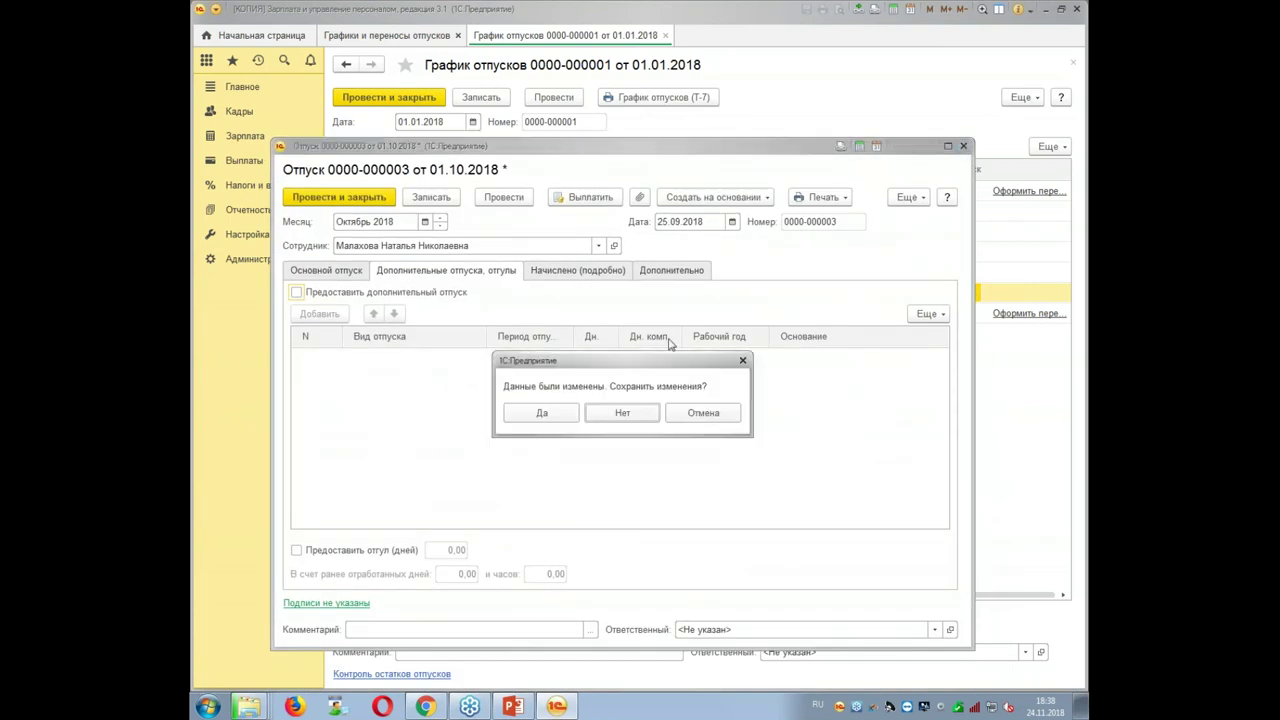
click(618, 414)
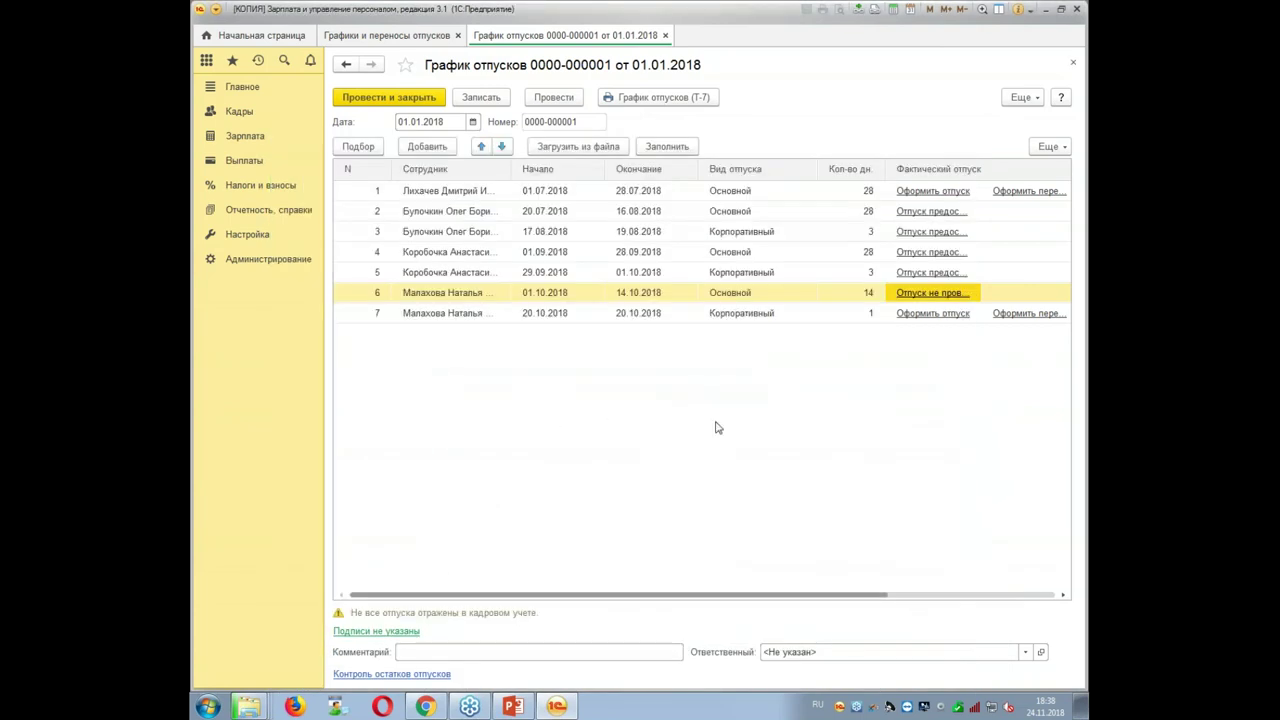
Mark the cook's October 2018 leave document for deletion in the list of leaves (Отпуска).
click(235, 120)
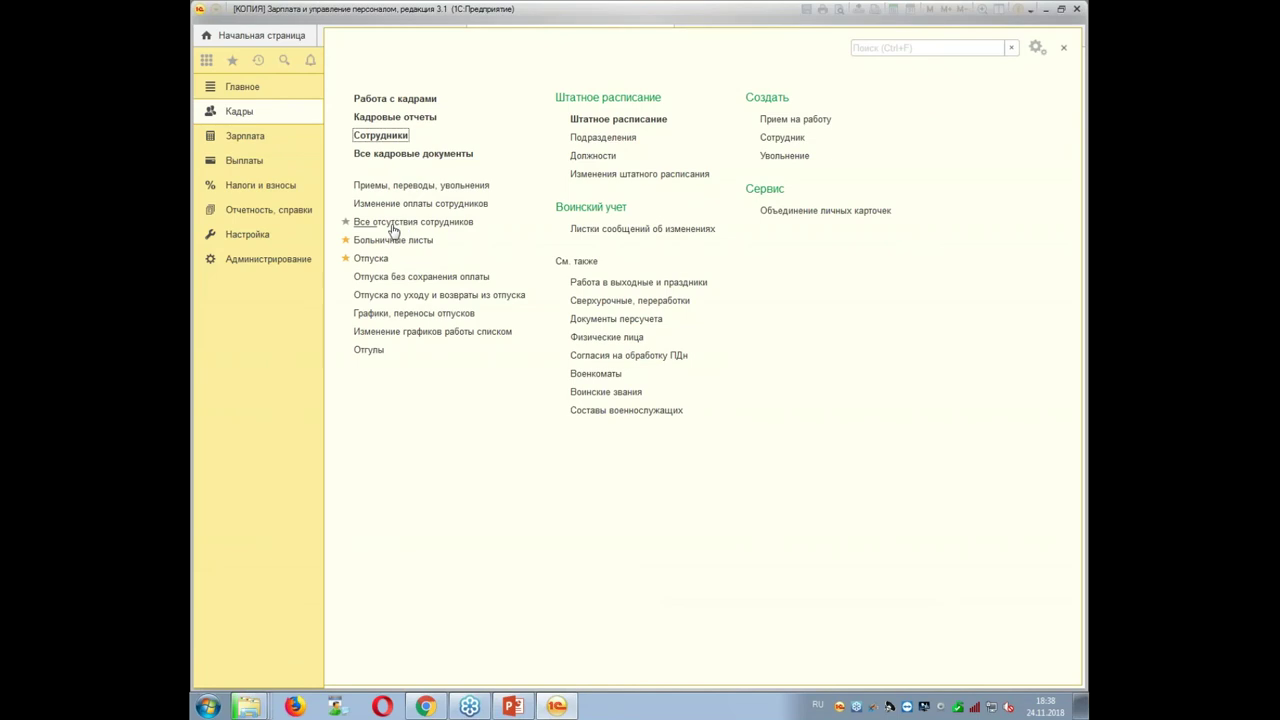
click(368, 259)
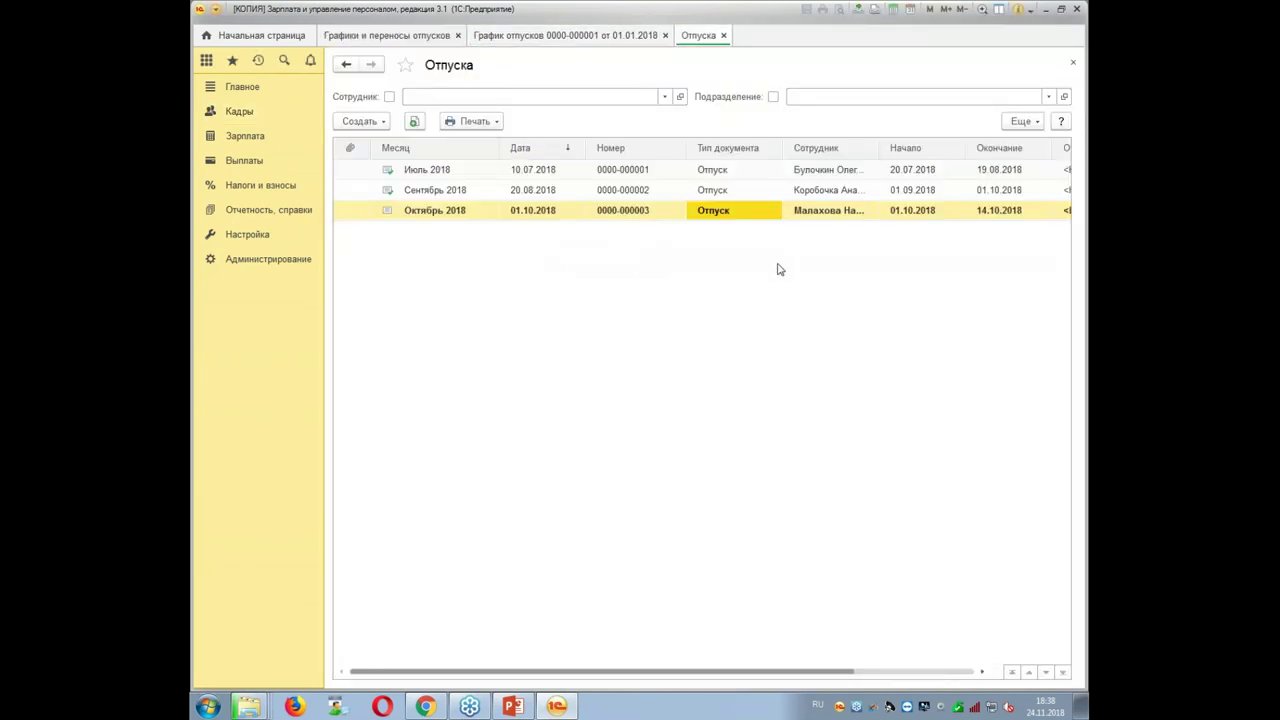
key(Delete)
key(Return)
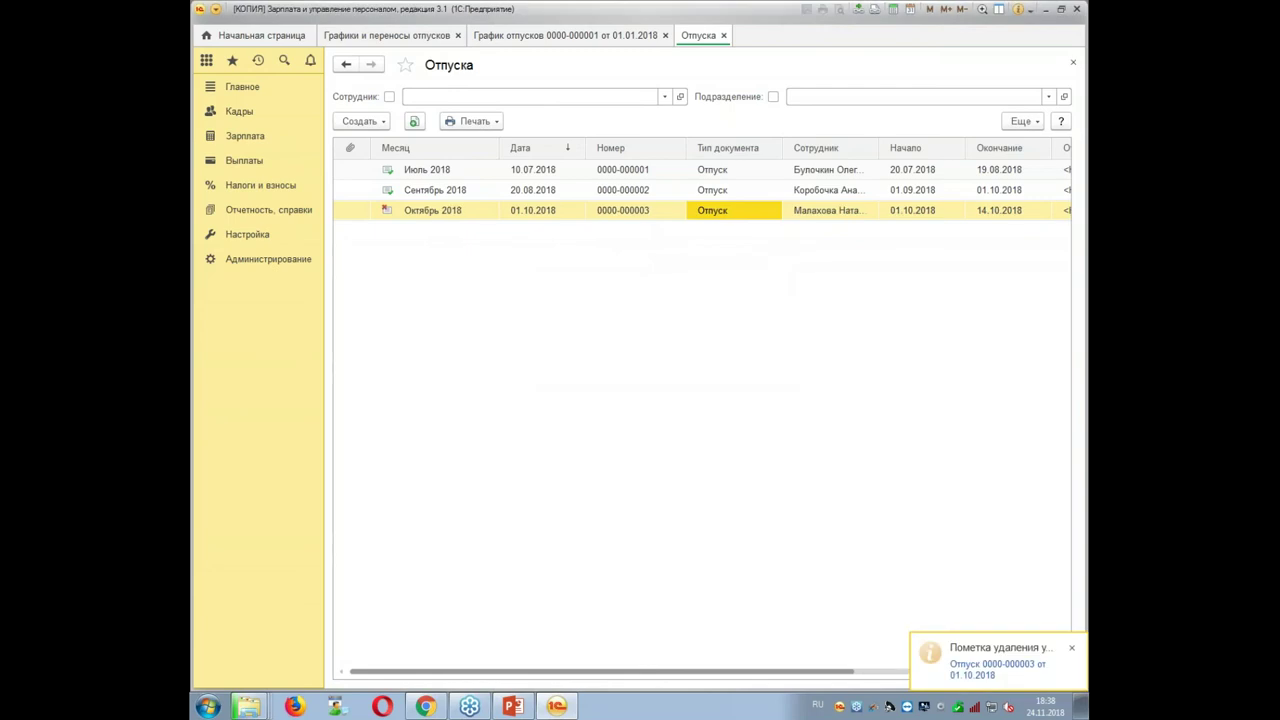
Close and reopen the 01.01.2018 vacation schedule, and check the cook's main leave dates in the sixth row.
click(523, 37)
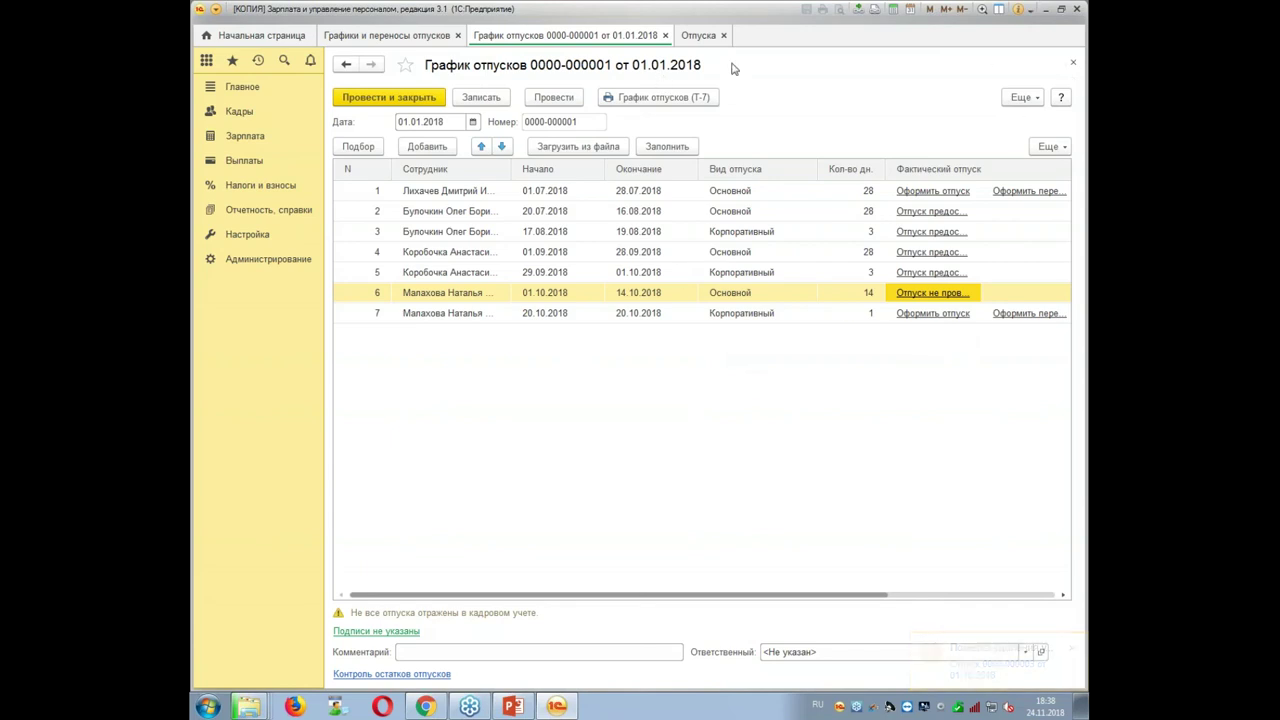
click(664, 35)
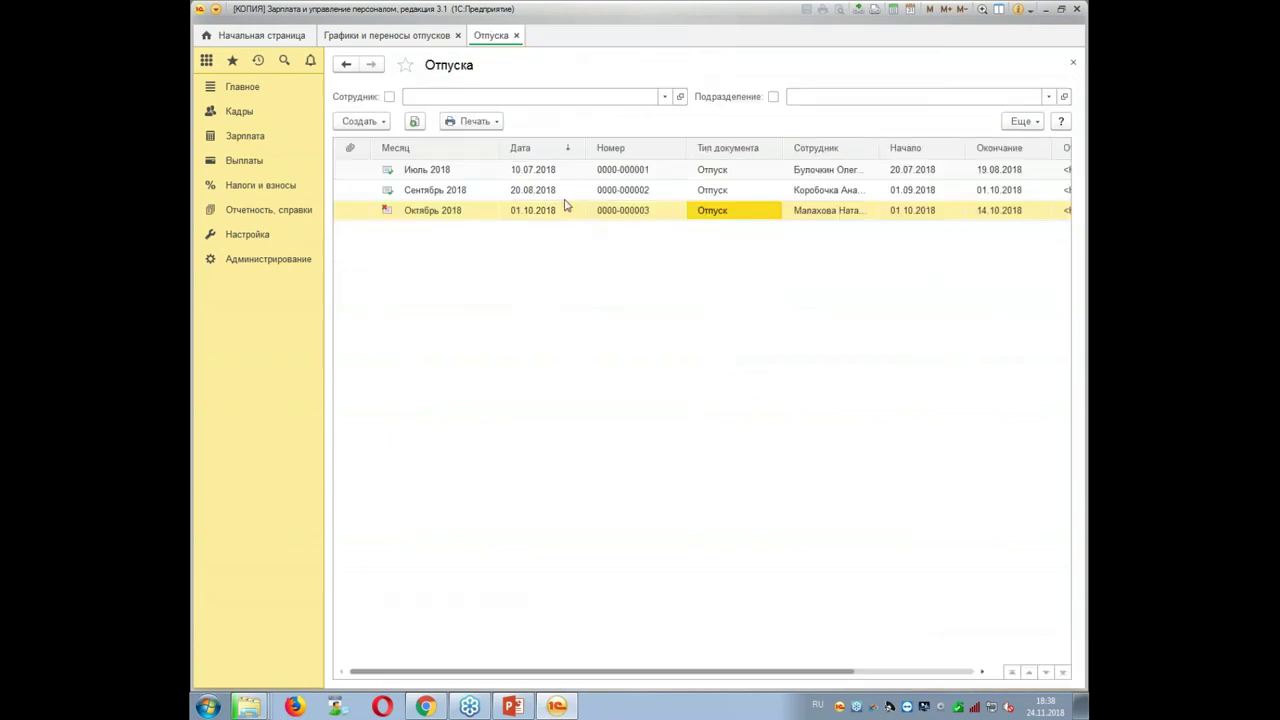
click(363, 37)
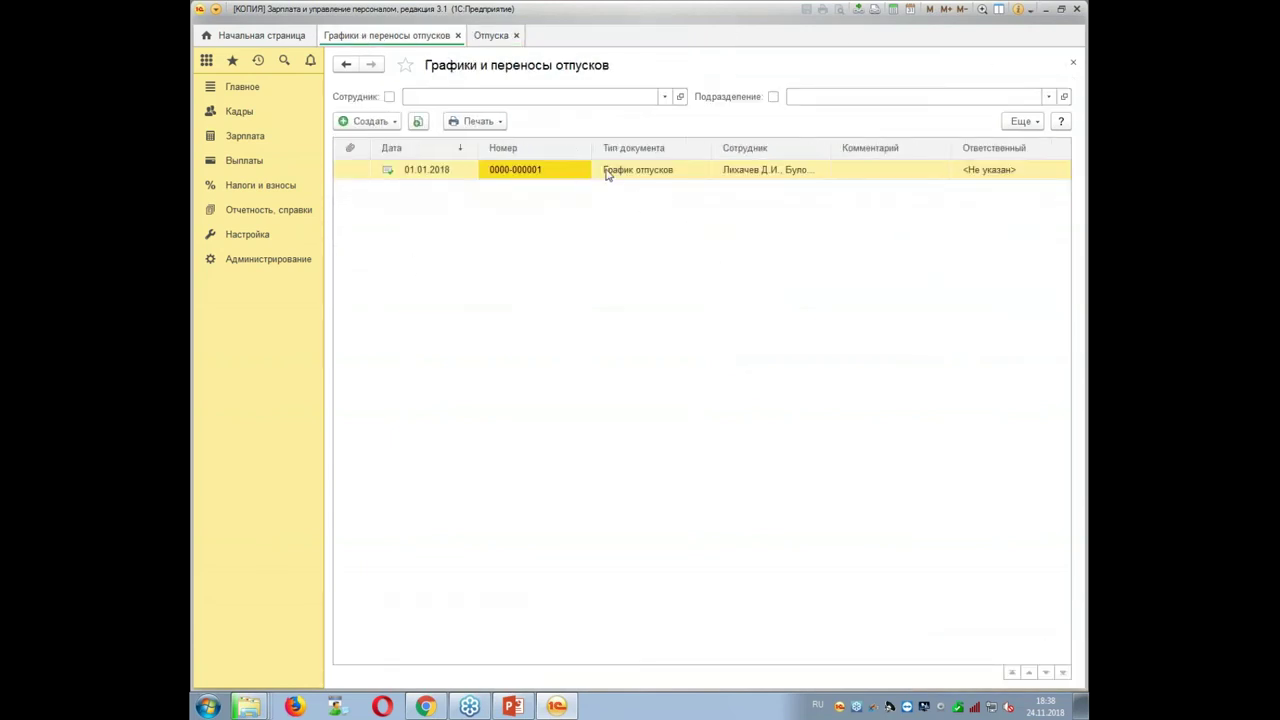
double_click(587, 167)
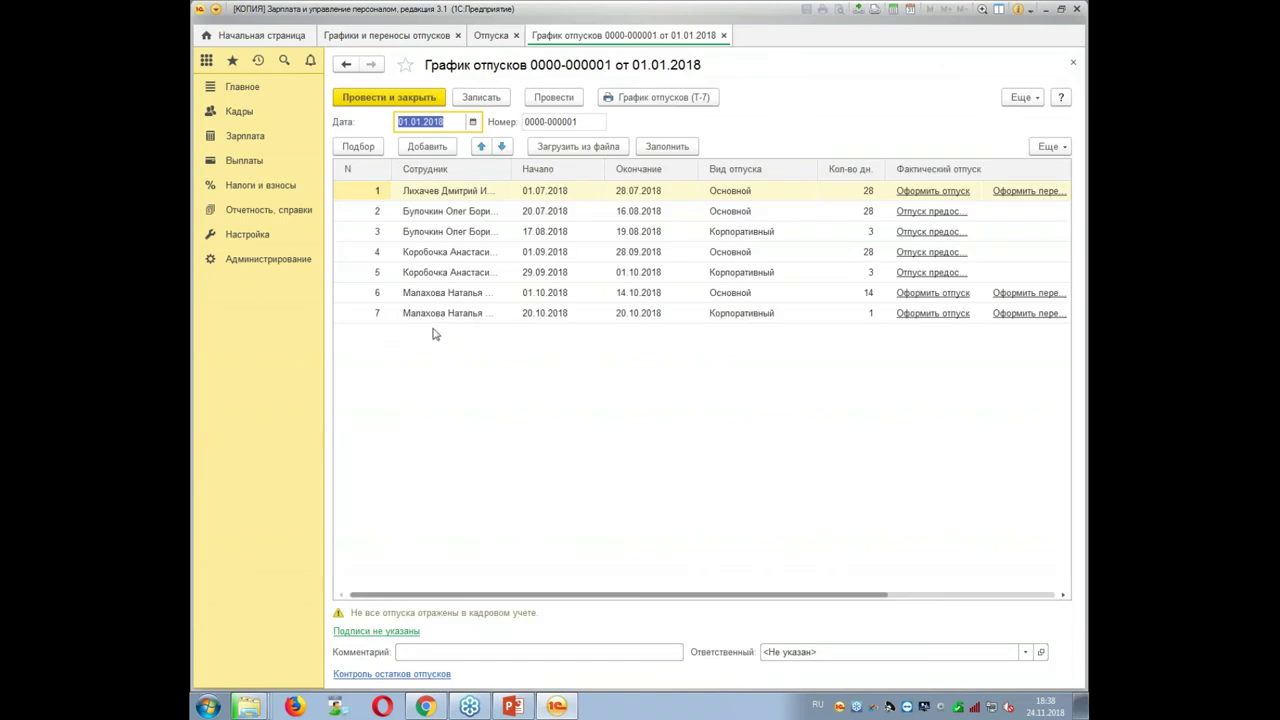
click(496, 296)
click(548, 297)
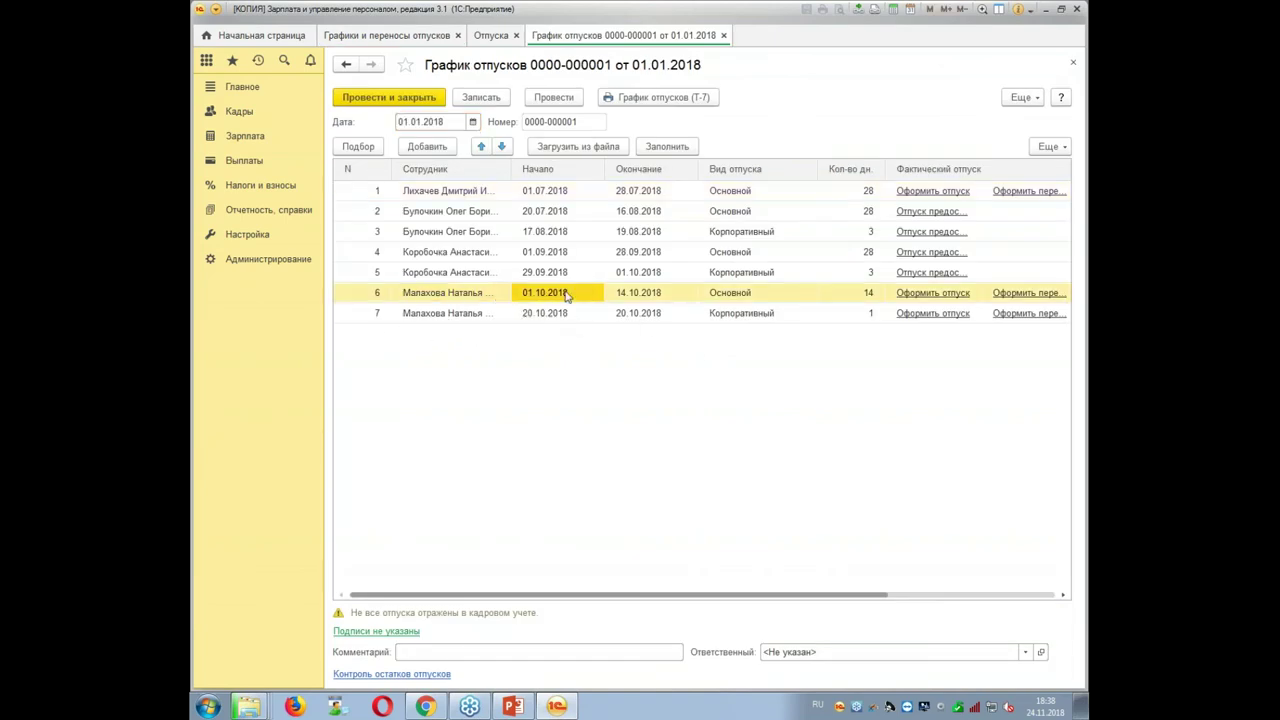
click(680, 303)
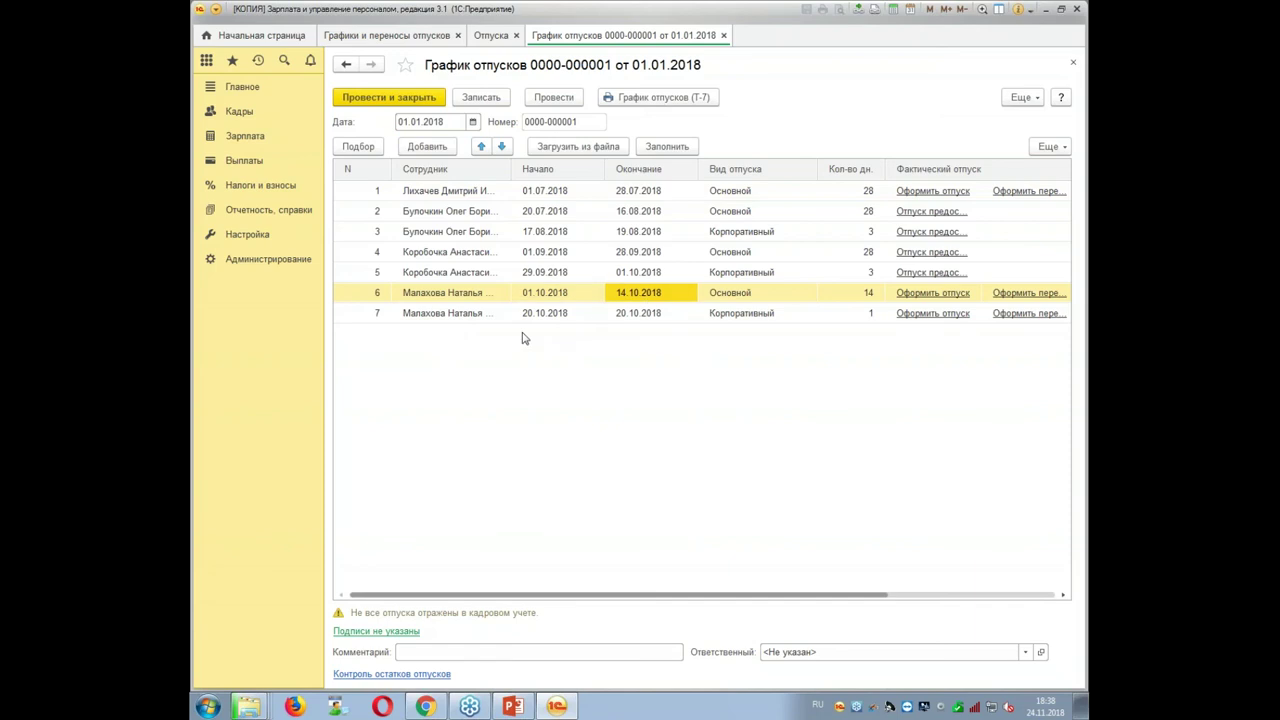
Move the cook's corporate leave in the seventh row to start on 16.10.2018 for 1 day.
click(548, 315)
click(548, 315)
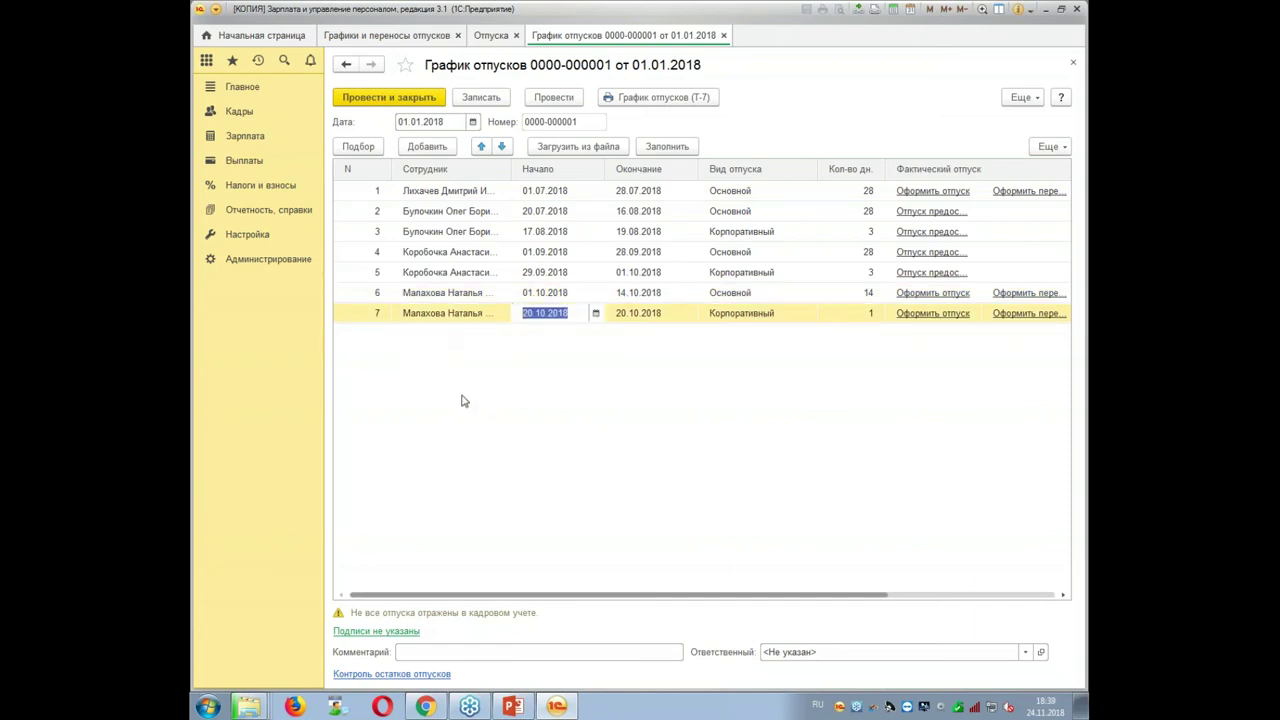
text(16.10)
key(Return)
double_click(867, 316)
text(1)
key(Return)
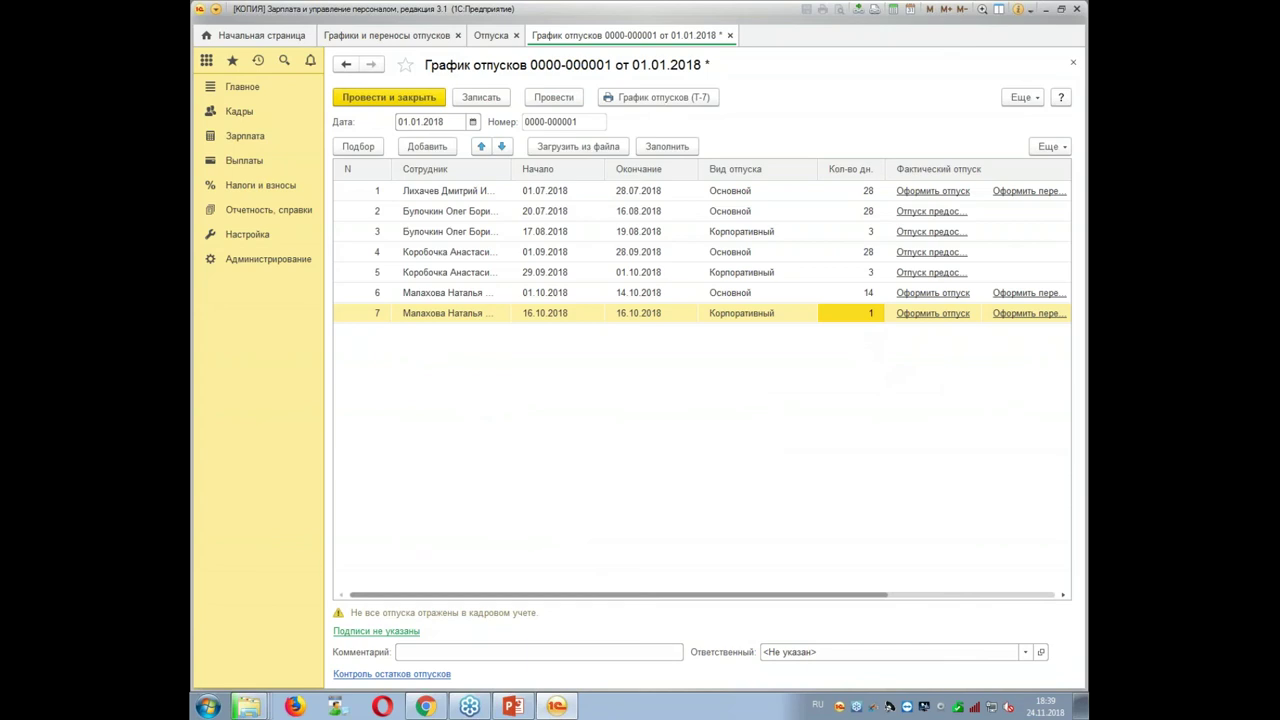
Check the end date of the cook's main leave in the sixth row, and post, close and reopen the vacation schedule.
double_click(655, 292)
click(689, 293)
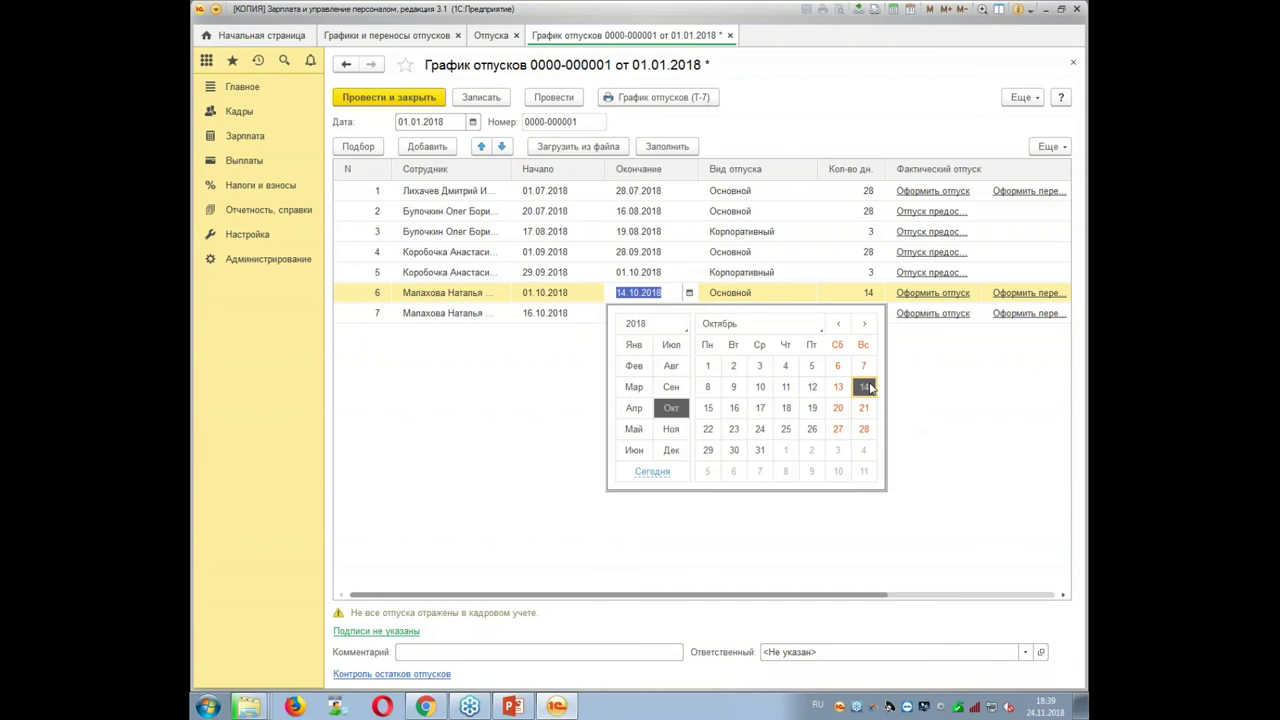
click(542, 394)
click(503, 396)
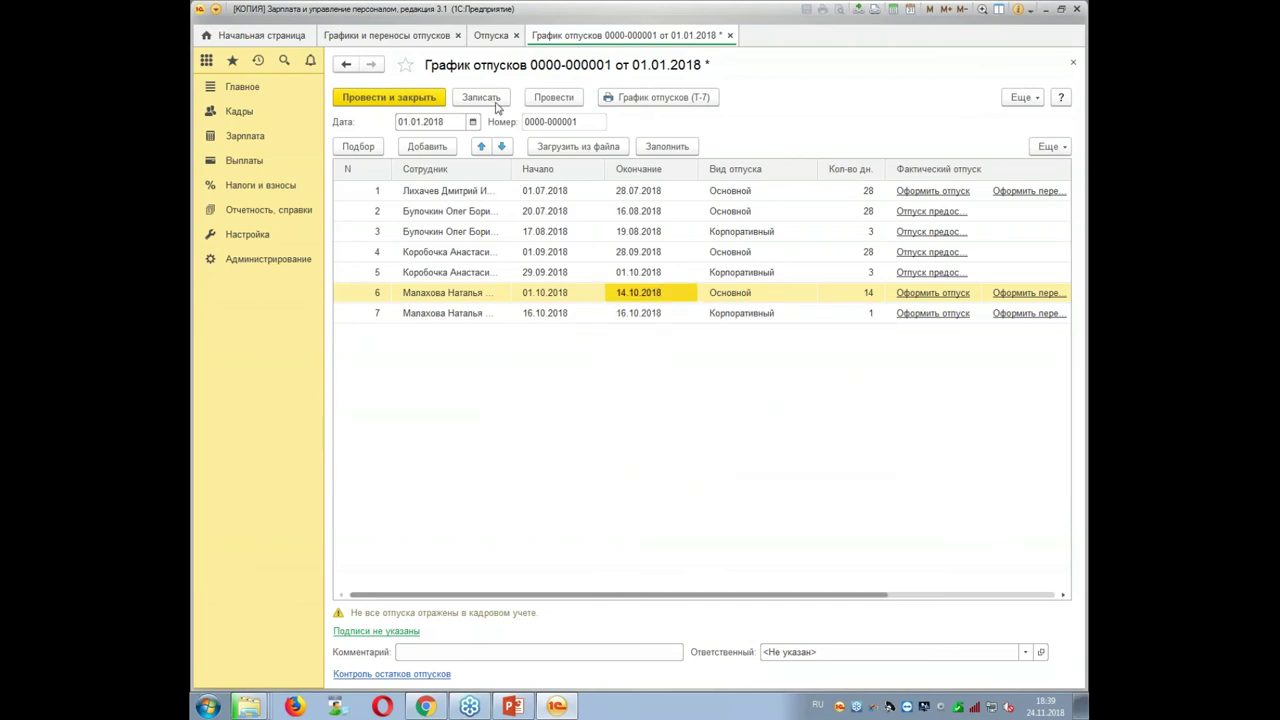
click(436, 101)
double_click(630, 172)
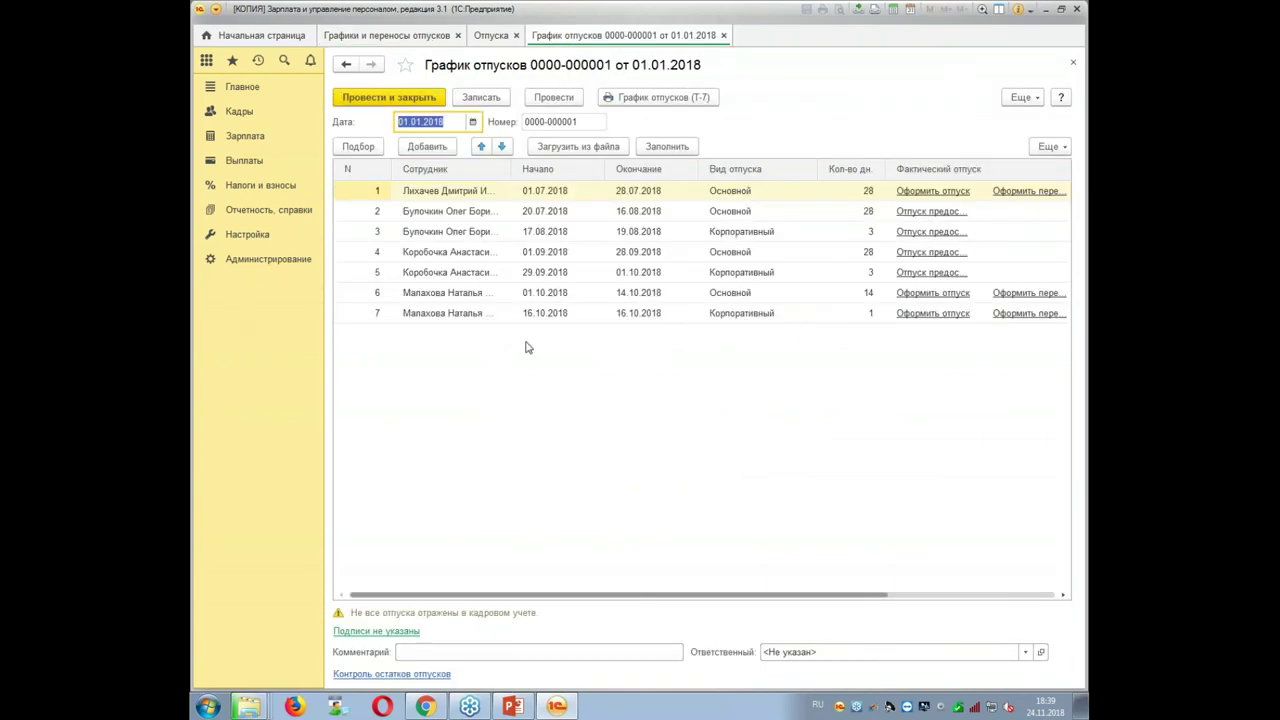
Create the actual leave document for the cook's main leave from the sixth schedule row, and date it 25.09.2018.
click(922, 298)
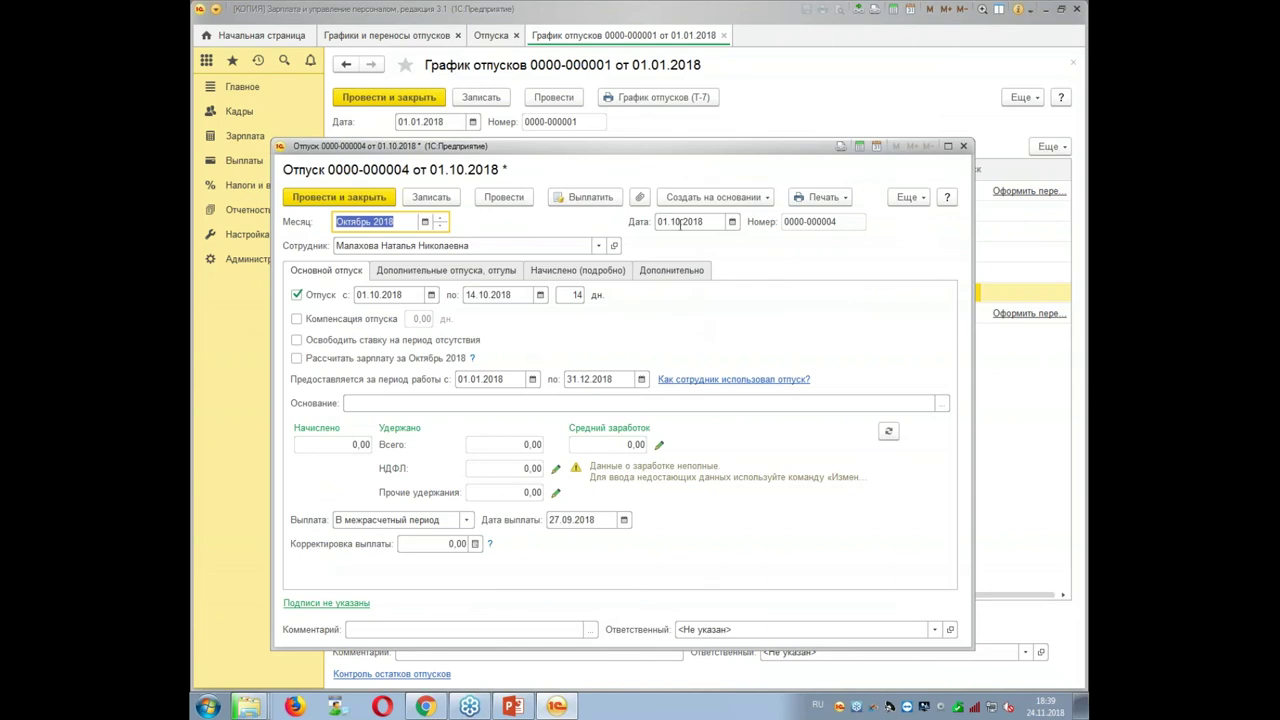
click(679, 222)
text(2509)
key(Tab)
Review the additional leave, accrual and other details of the cook's main leave document, and post and close it.
click(386, 276)
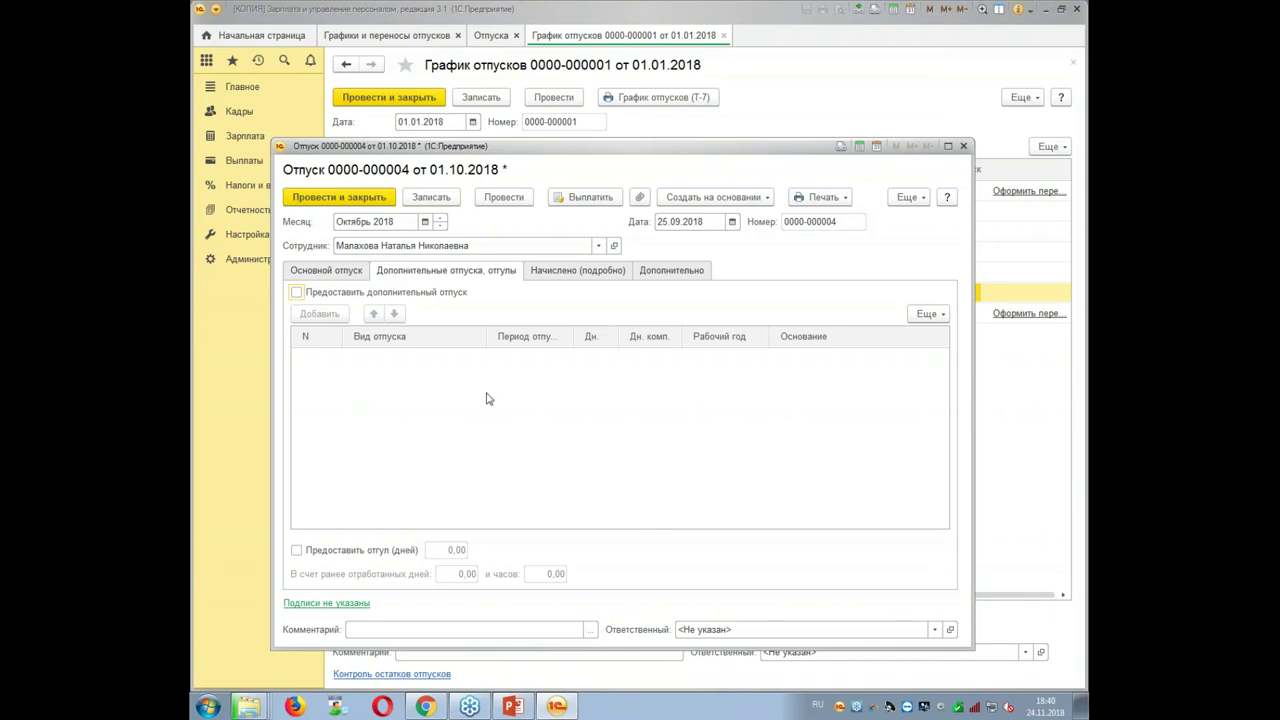
click(575, 275)
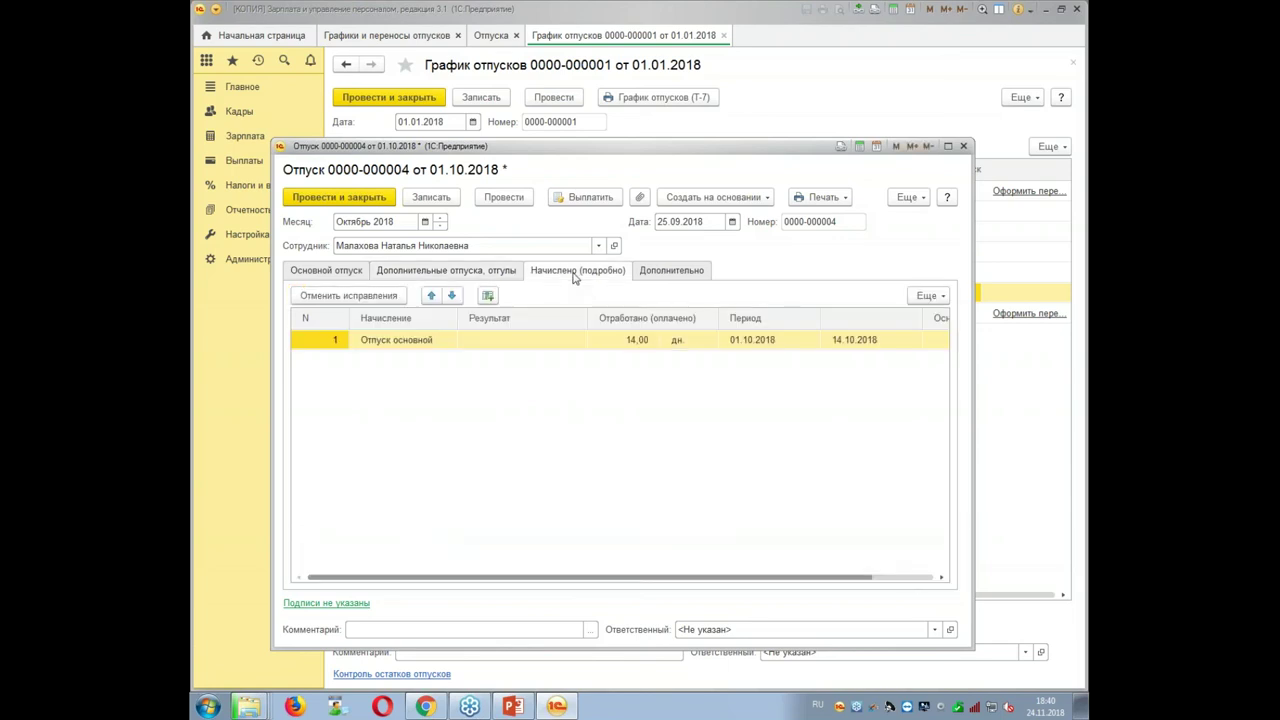
click(678, 270)
click(336, 277)
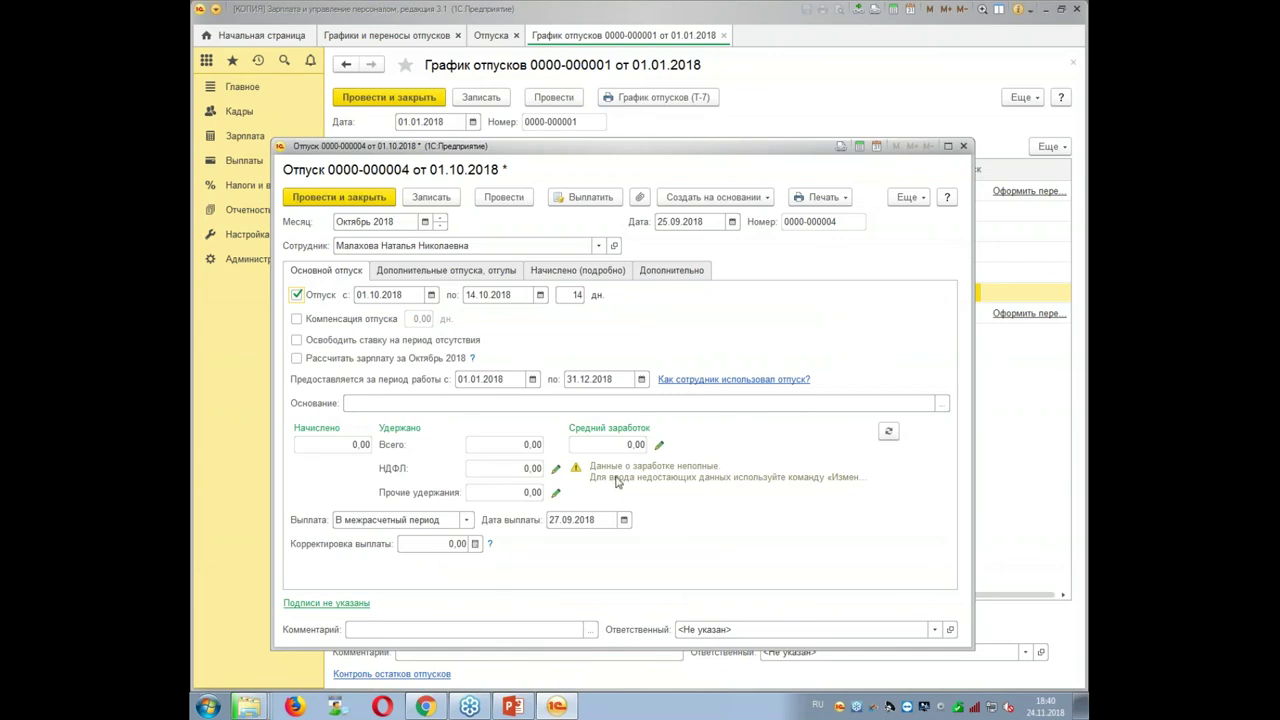
click(365, 198)
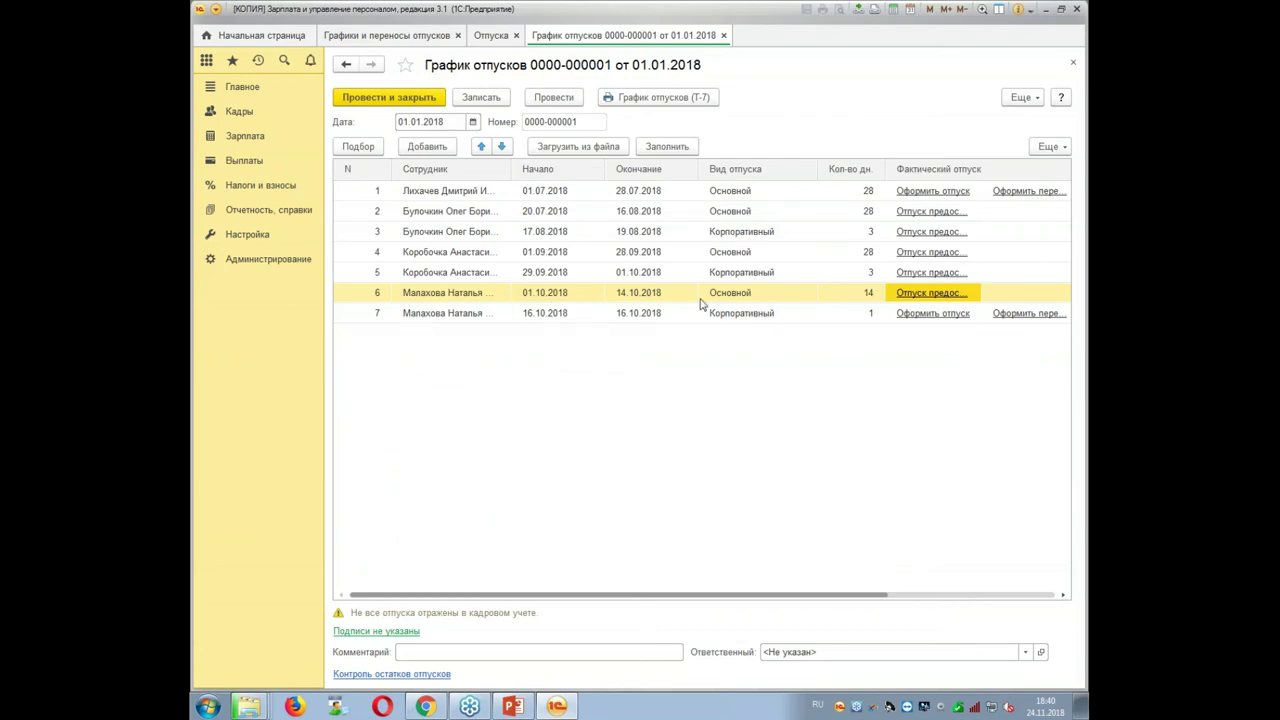
Create the leave document for the cook's corporate leave from the seventh schedule row, and check its additional leave and accrual details.
click(932, 315)
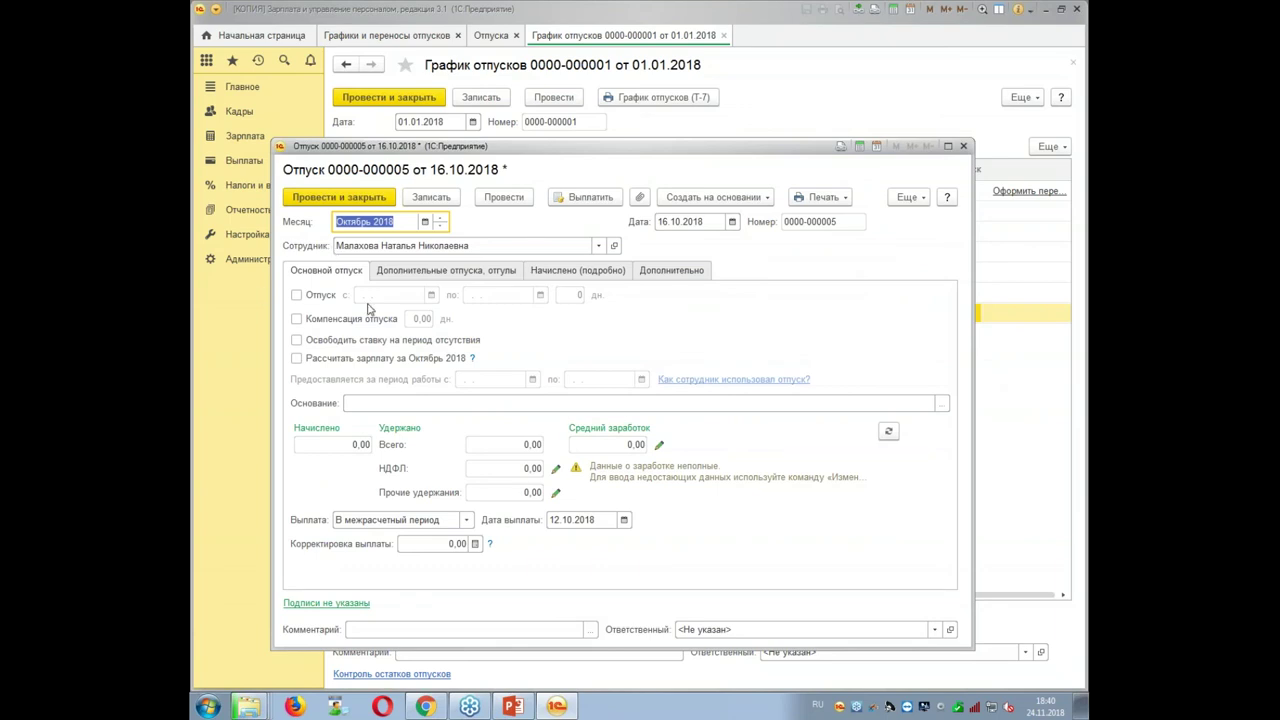
click(410, 272)
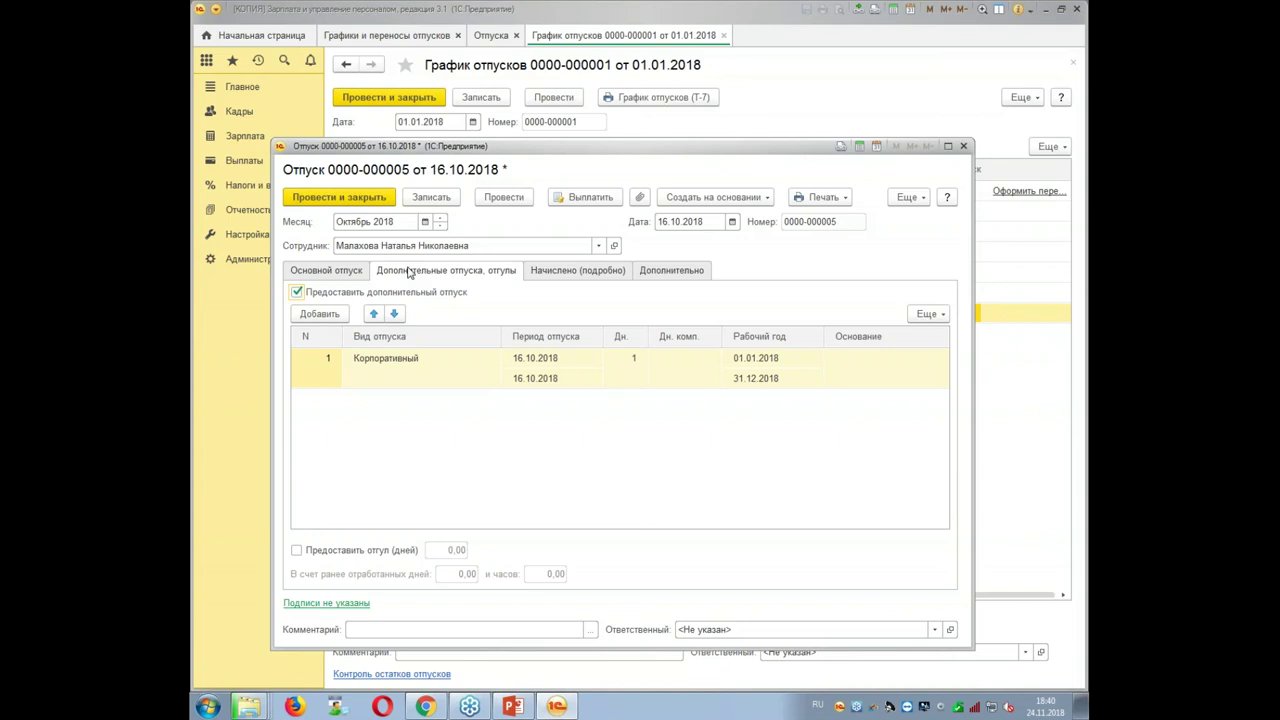
click(578, 270)
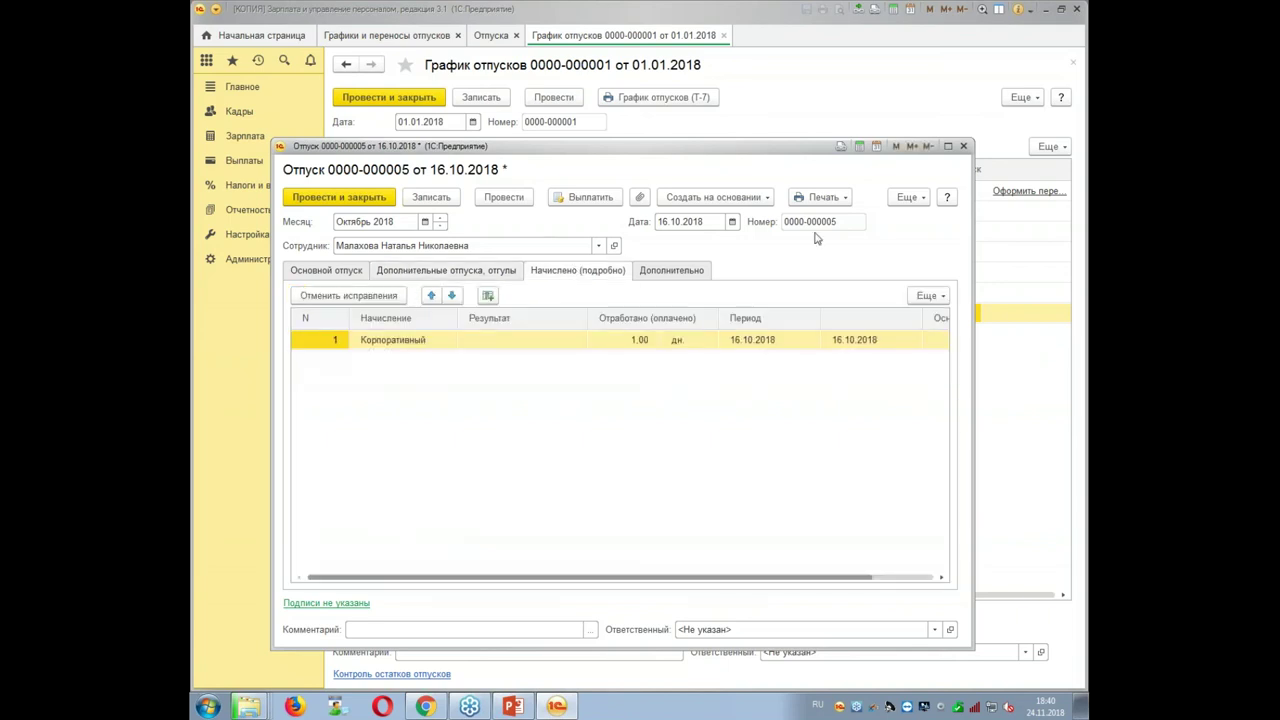
Set the date of the cook's corporate leave document to 10.10.2018, and post and close it.
click(685, 221)
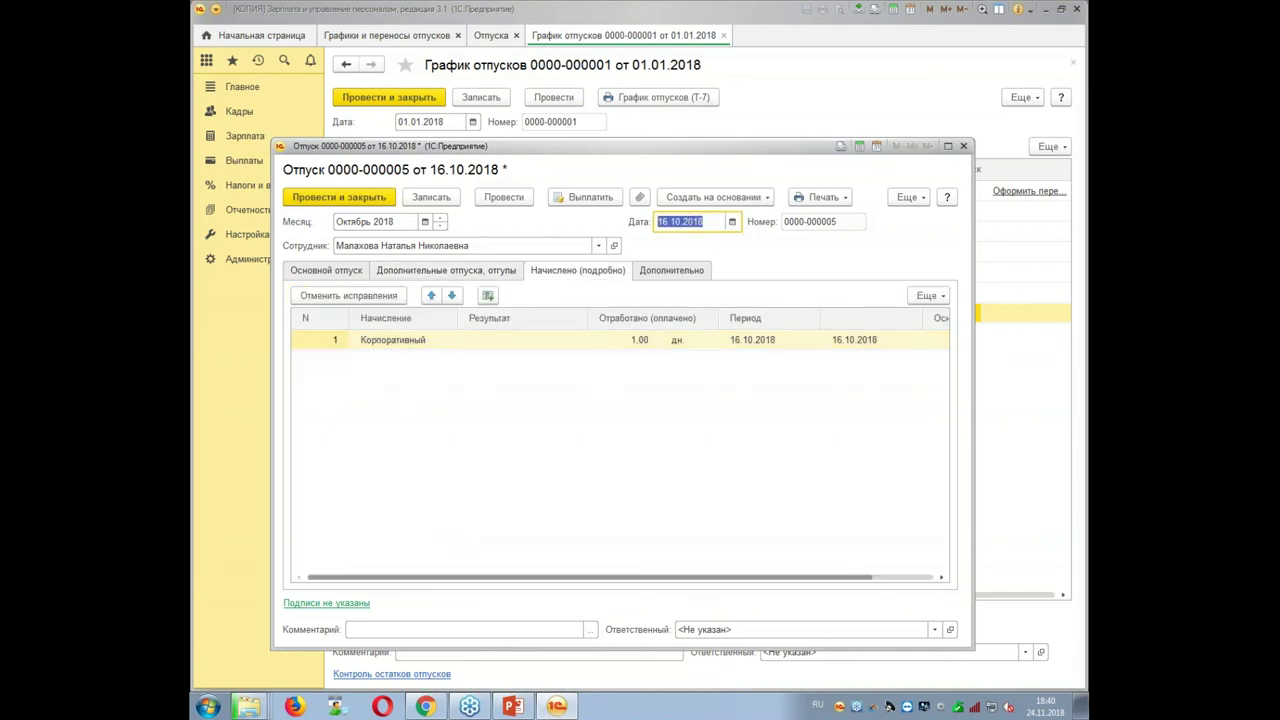
text(10.10)
click(915, 425)
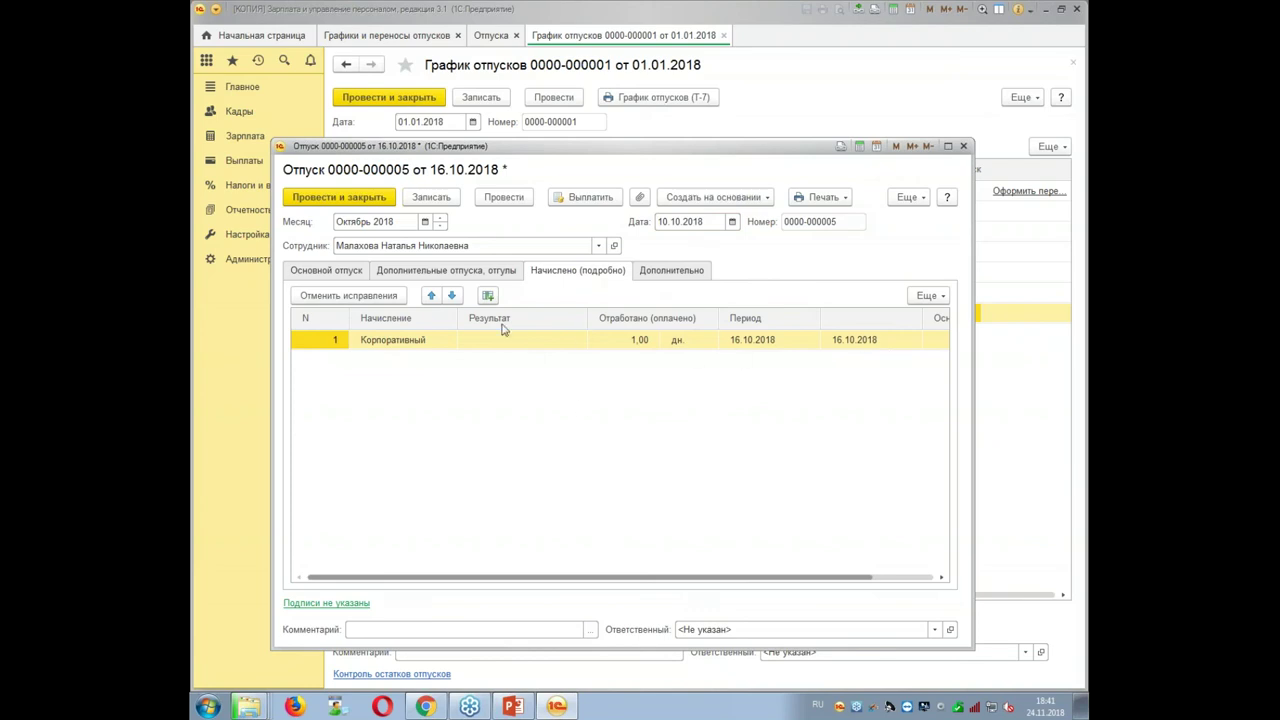
click(352, 200)
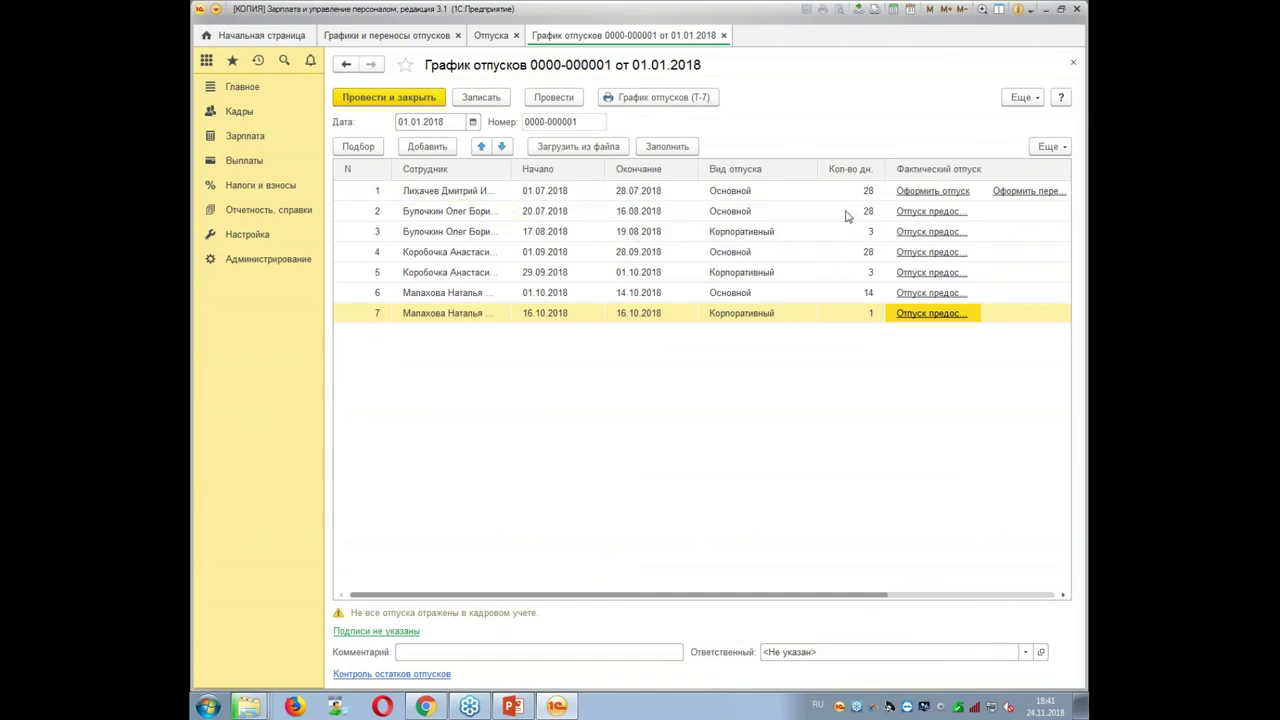
Open the leave document linked to row 2 of the vacation schedule, review its T-6 order's leave periods, and close both.
click(925, 218)
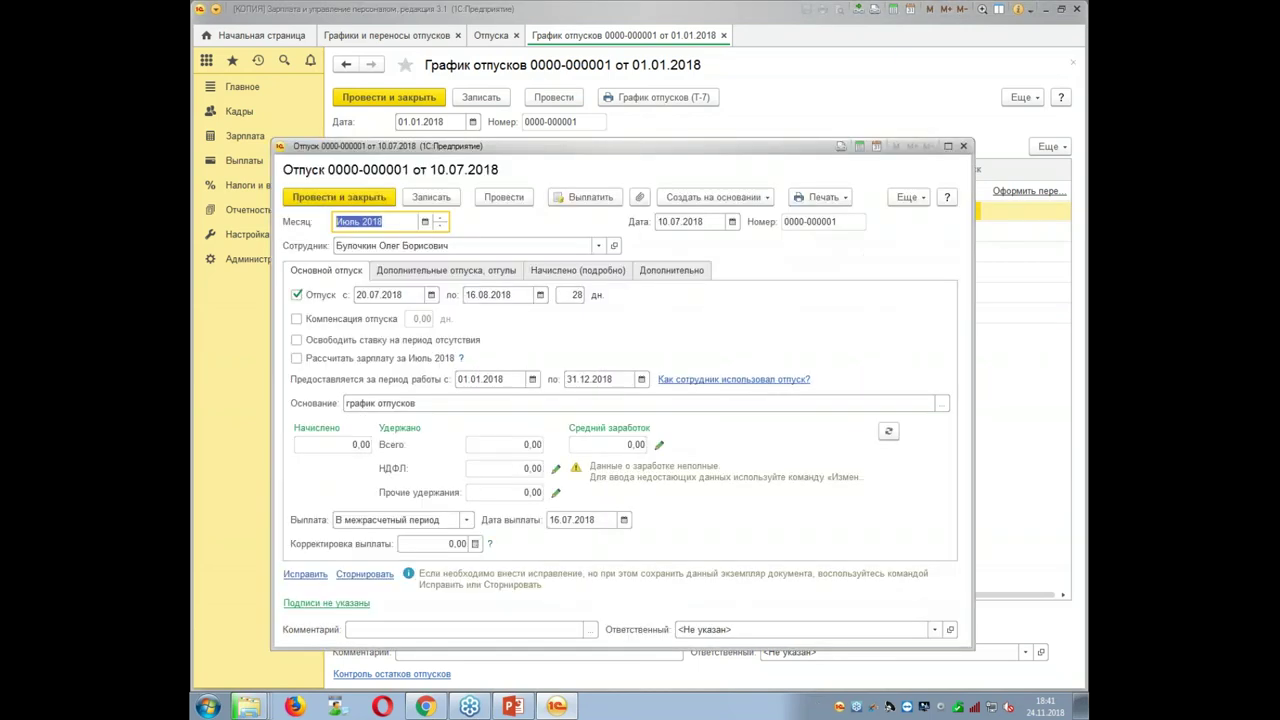
double_click(686, 146)
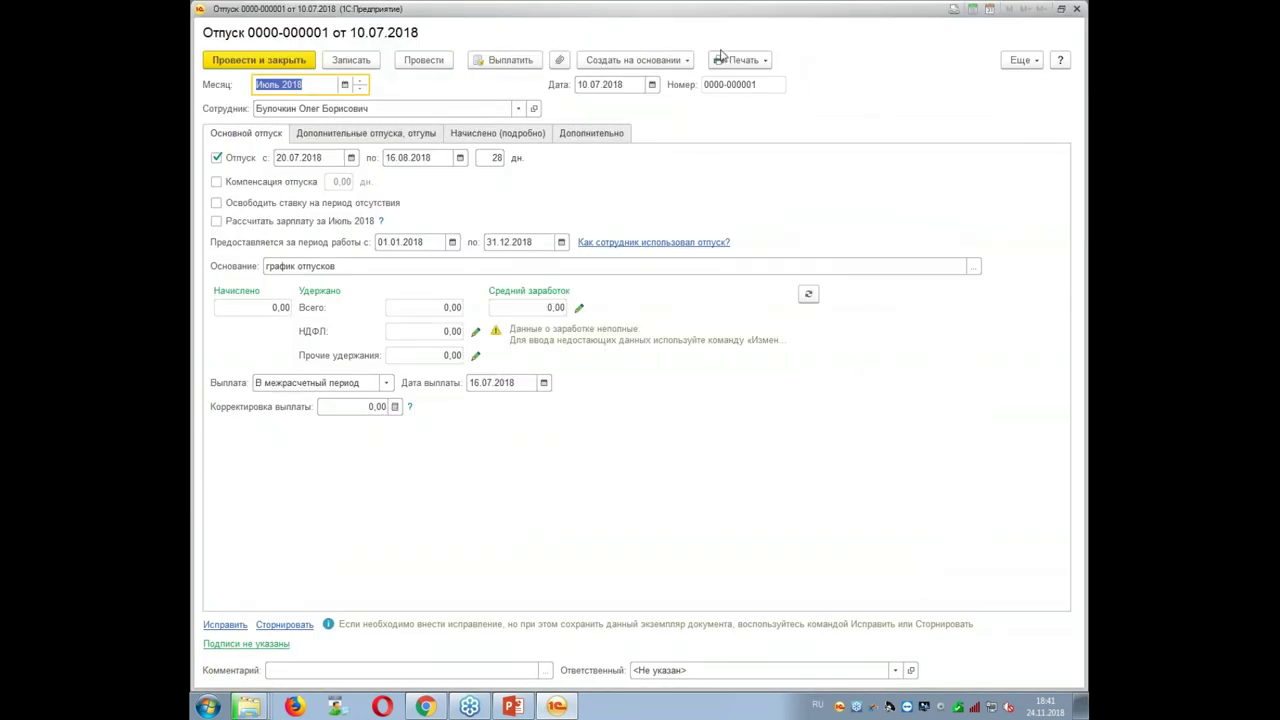
click(730, 60)
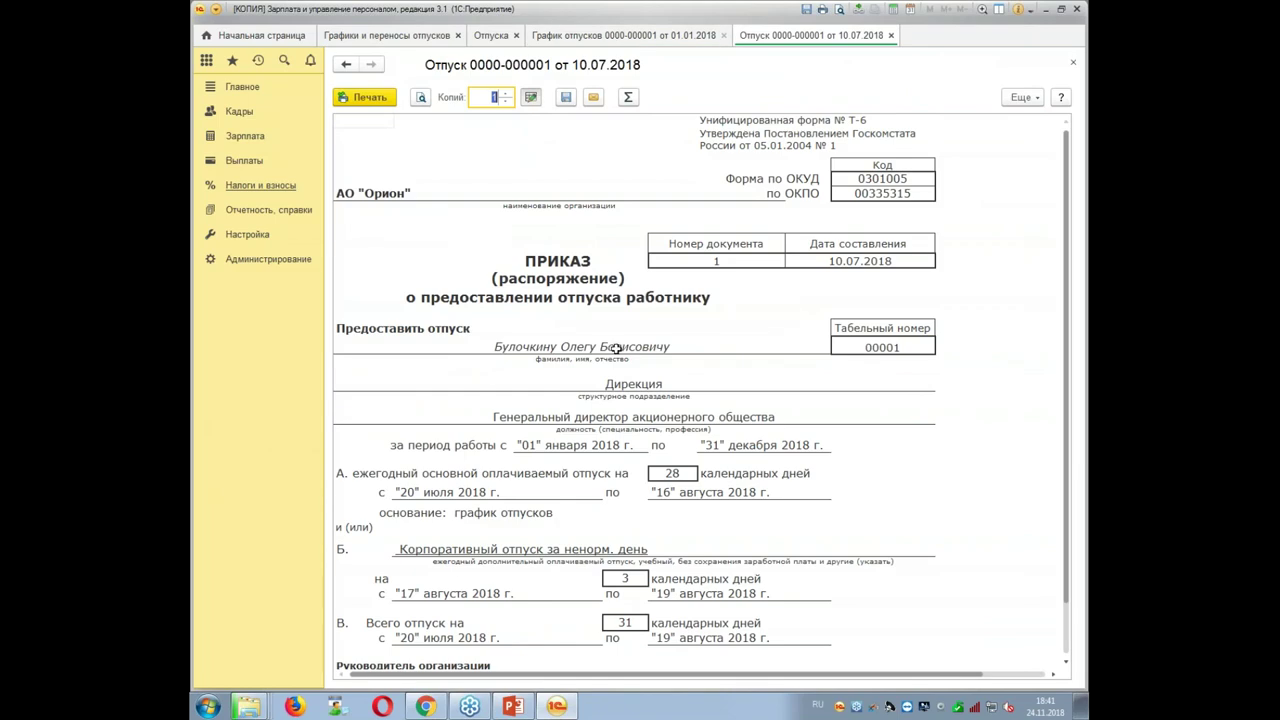
scroll(612, 347, down, 1)
scroll(698, 508, down, 2)
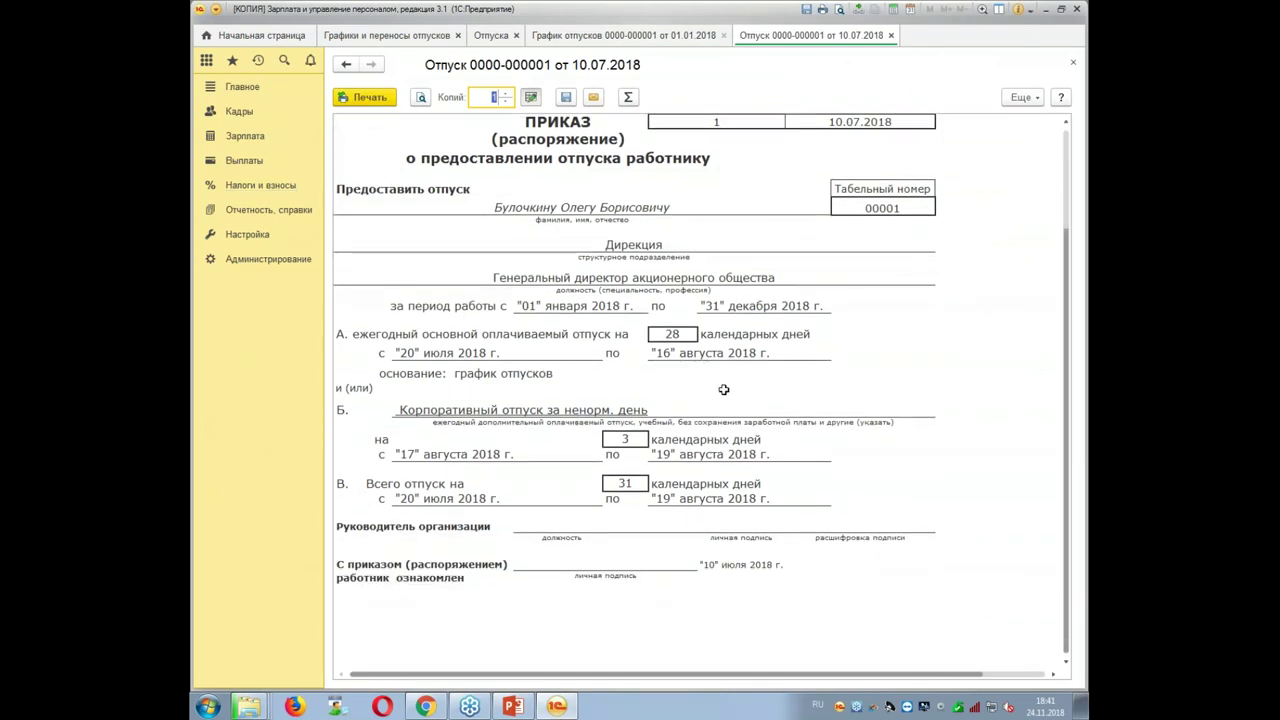
drag(388, 358, 875, 363)
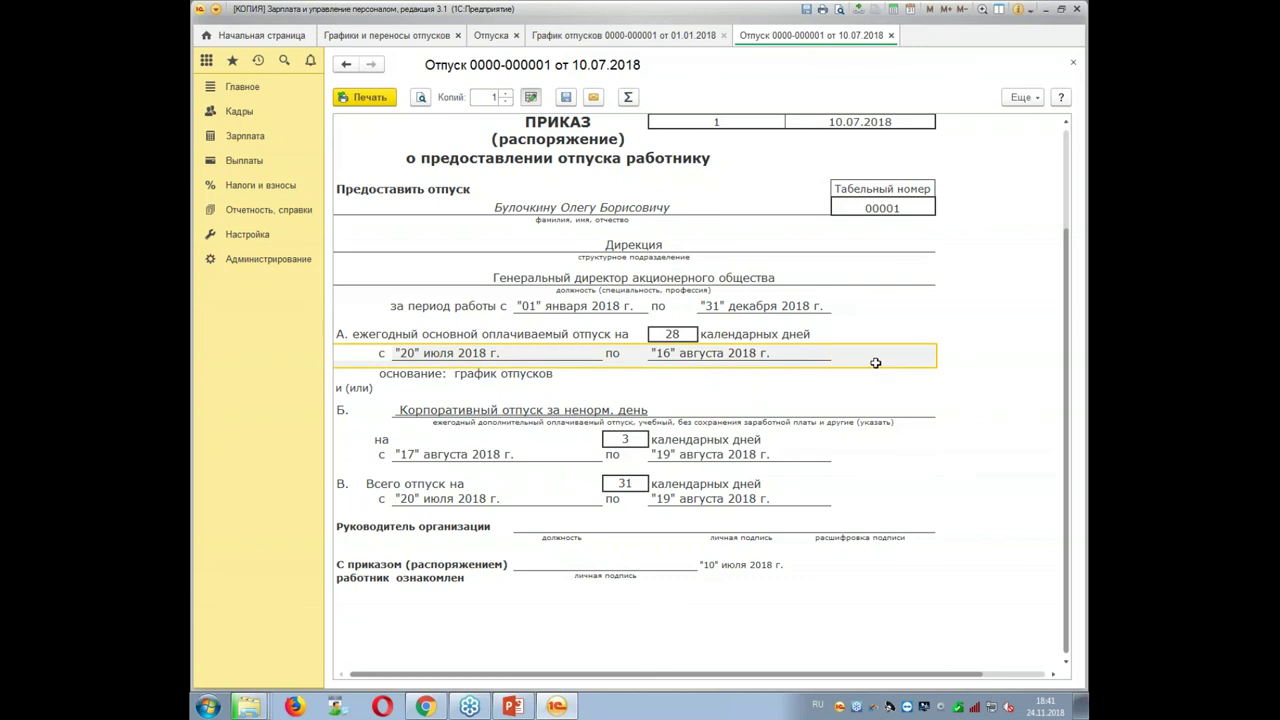
click(410, 404)
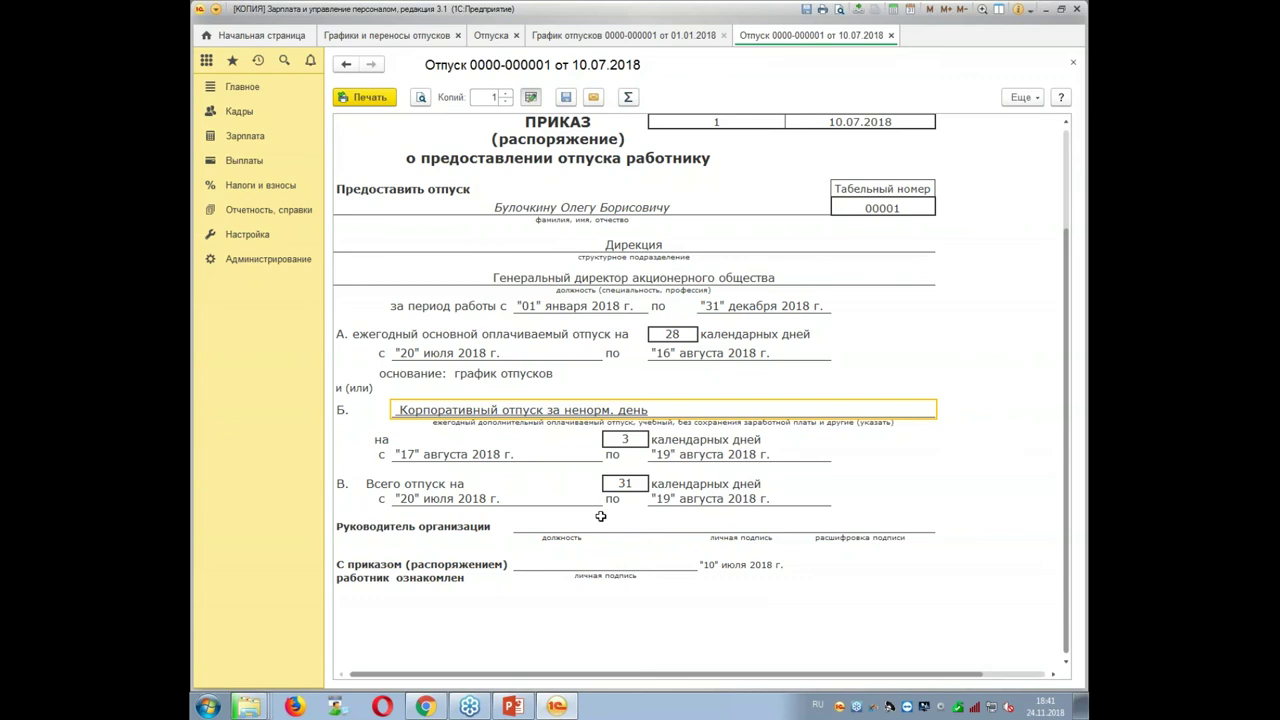
click(1073, 62)
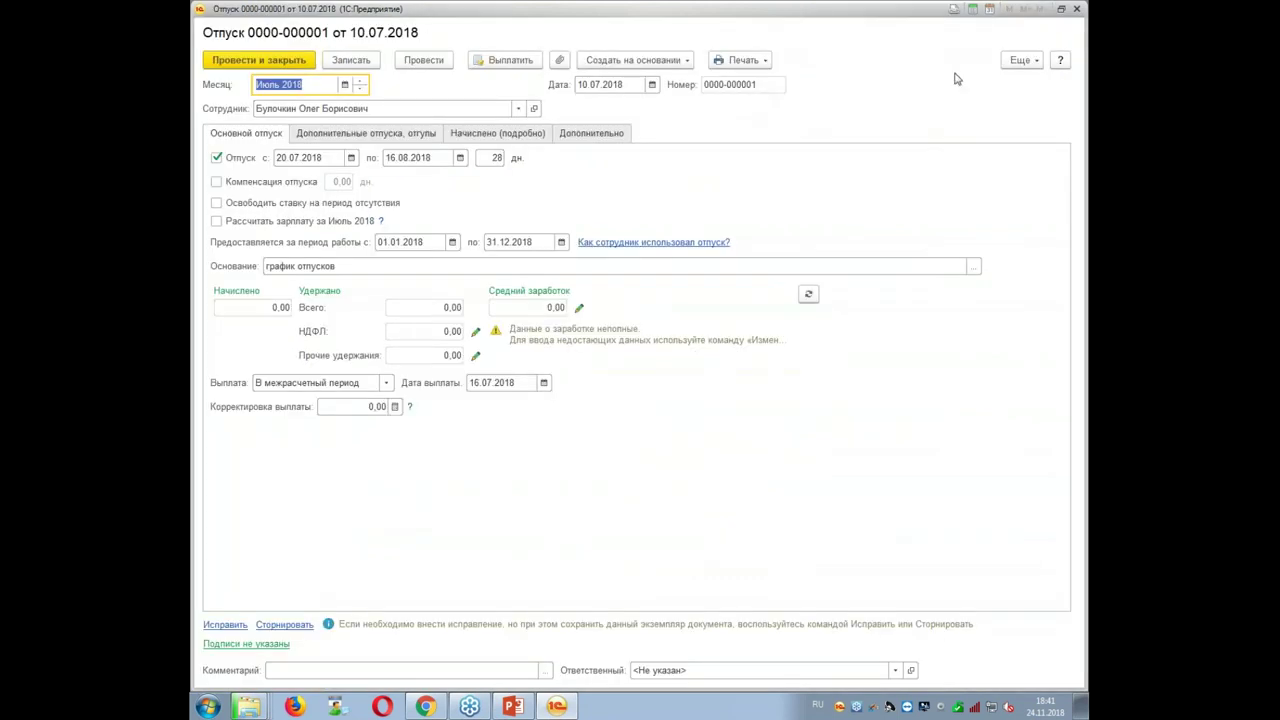
click(1077, 10)
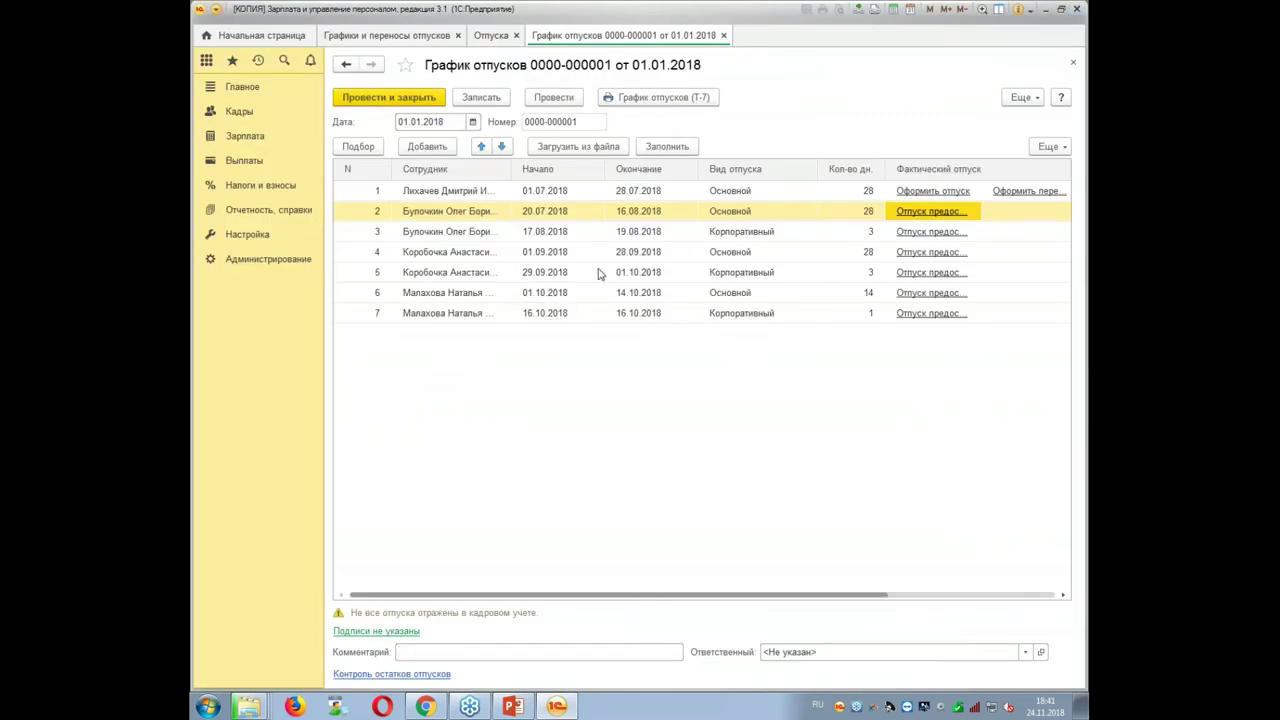
Open the leave document linked to row 4, view its printed leave order (Т-6), and return to the vacation schedule.
click(934, 256)
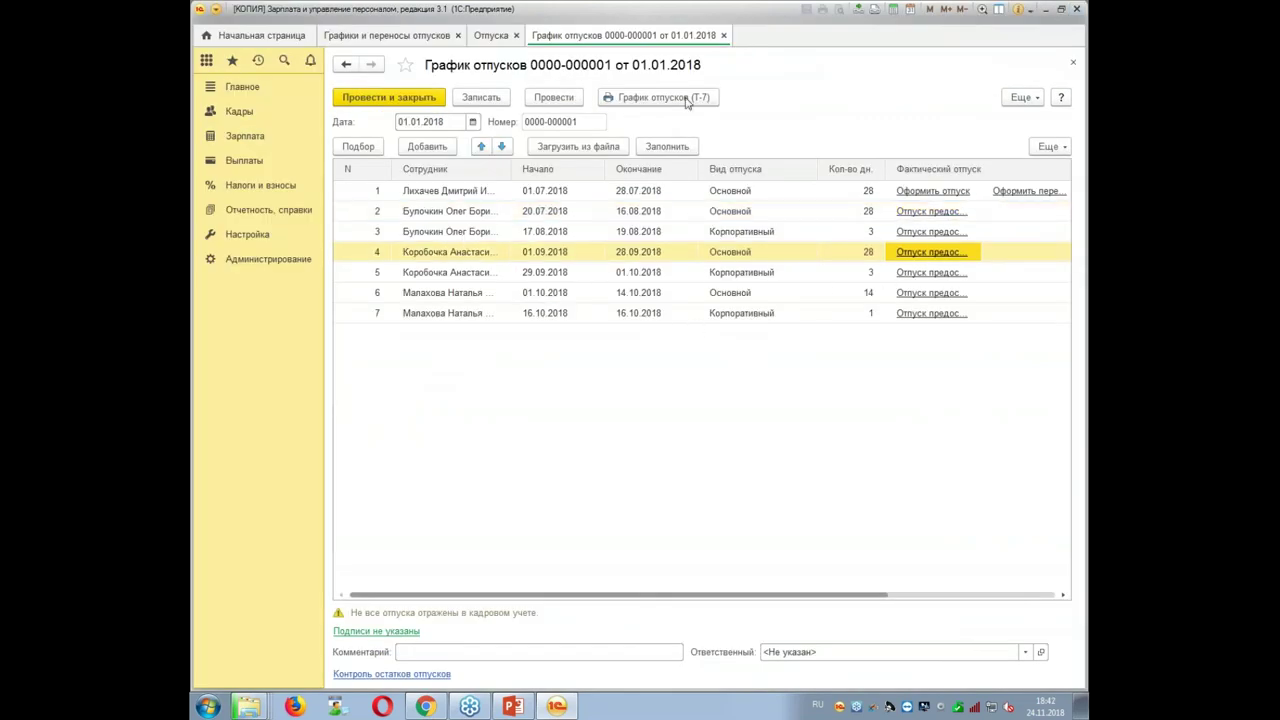
click(903, 249)
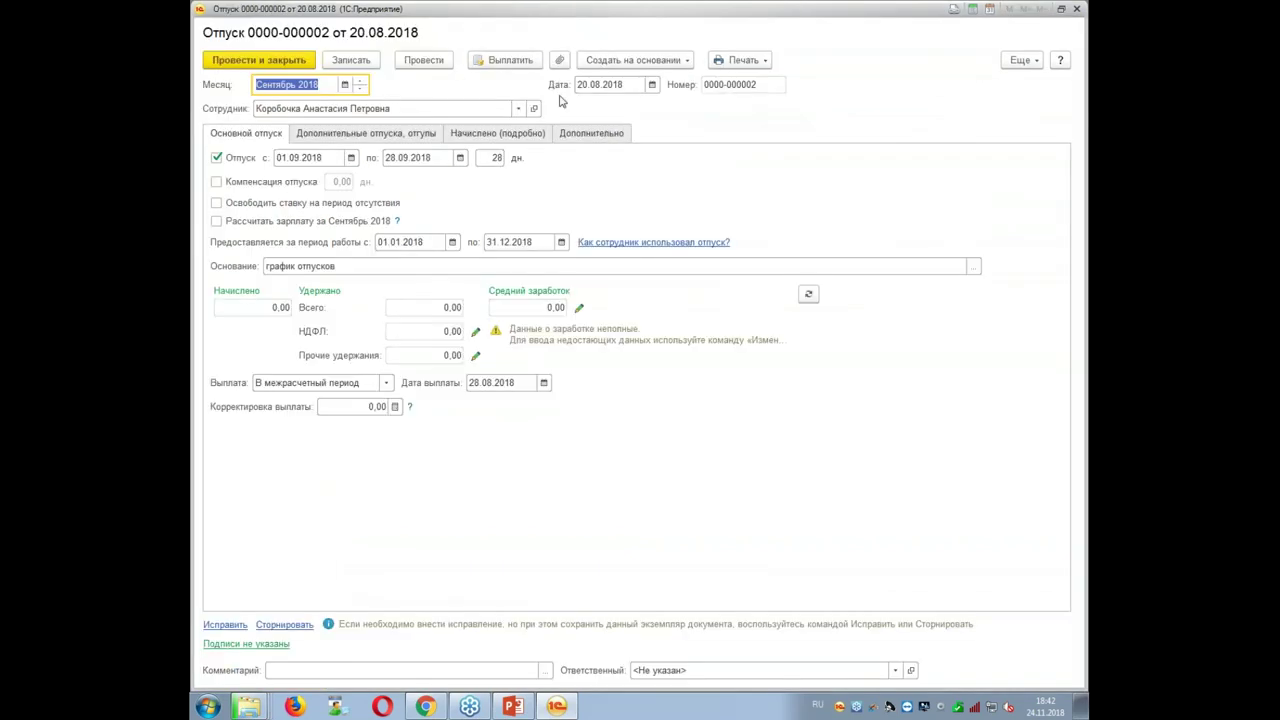
click(733, 61)
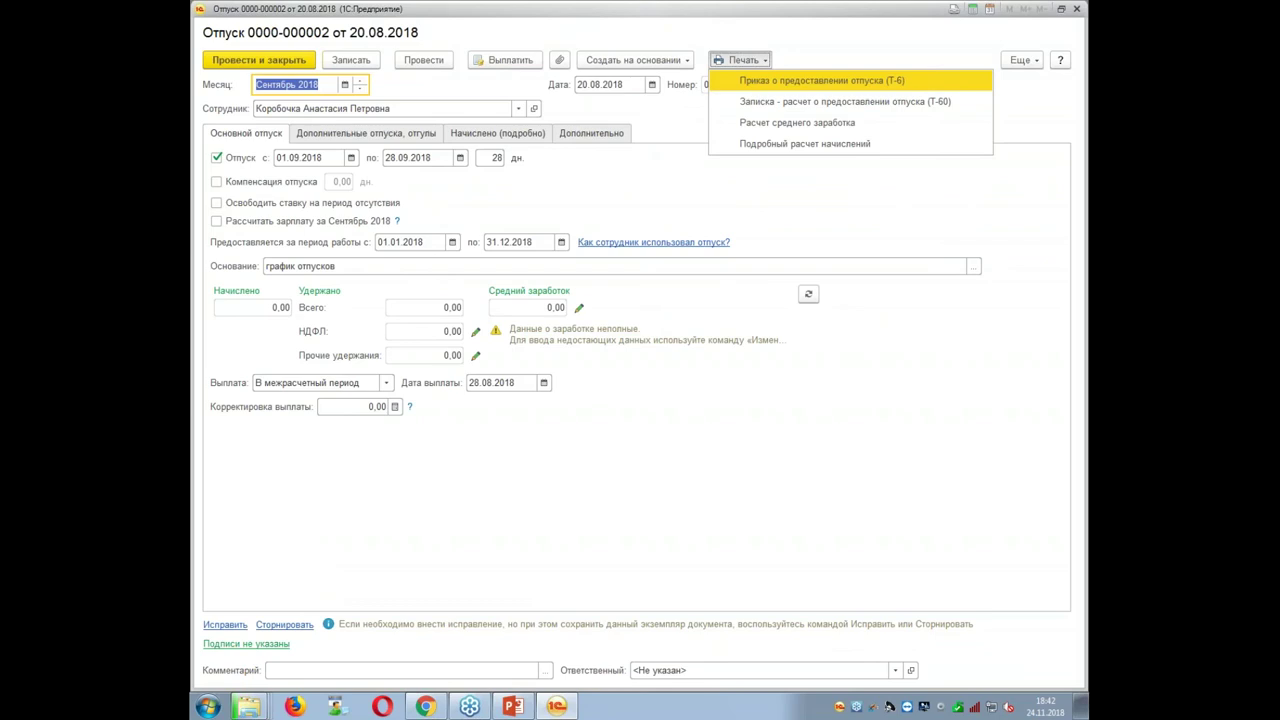
click(822, 80)
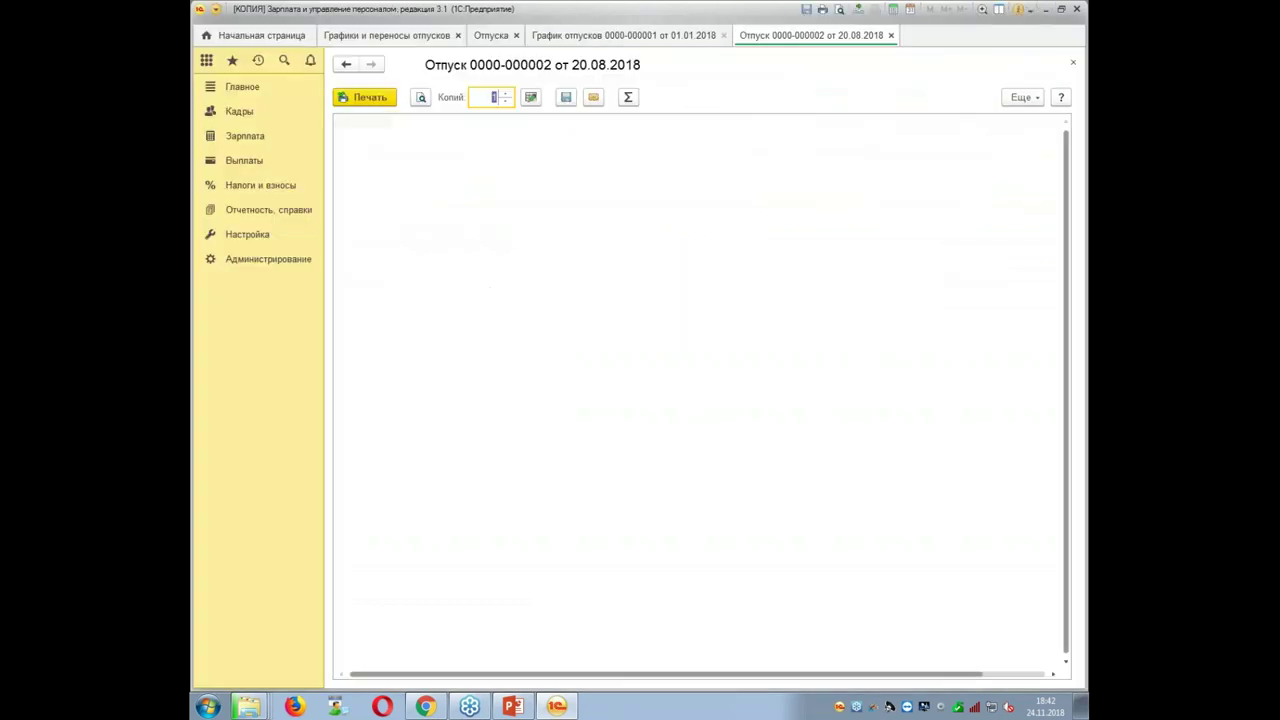
scroll(497, 345, down, 5)
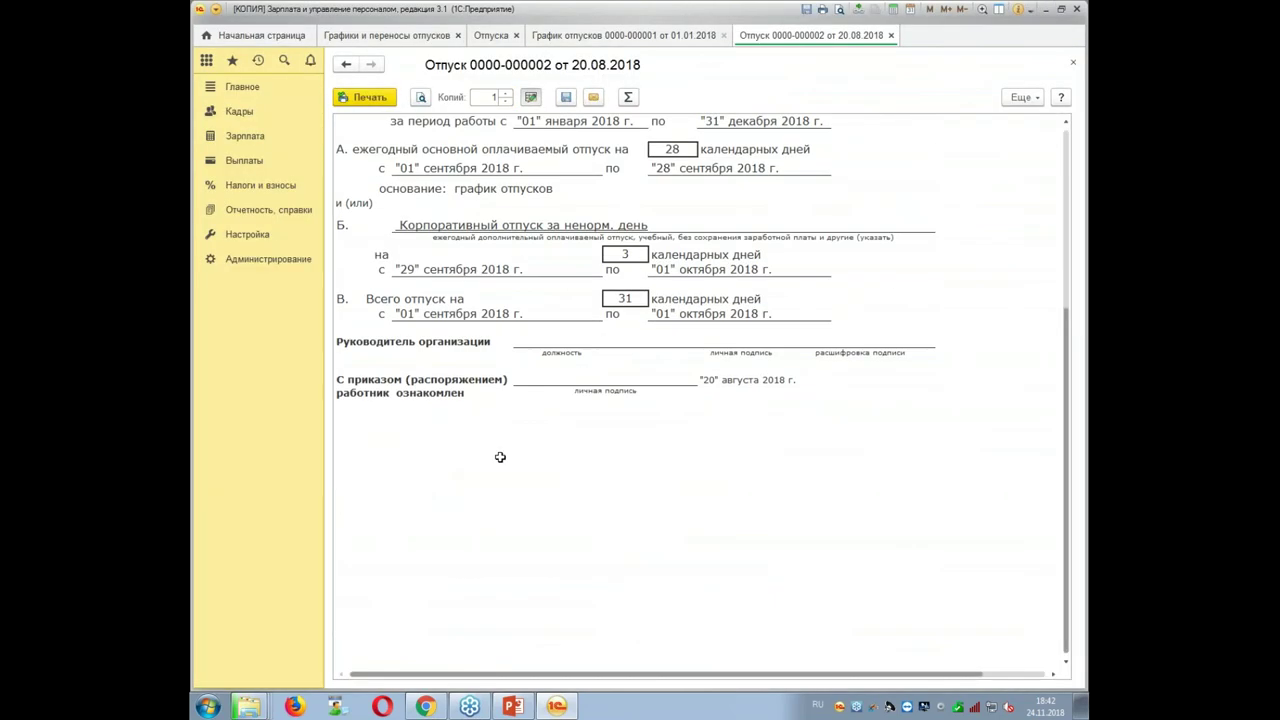
click(891, 37)
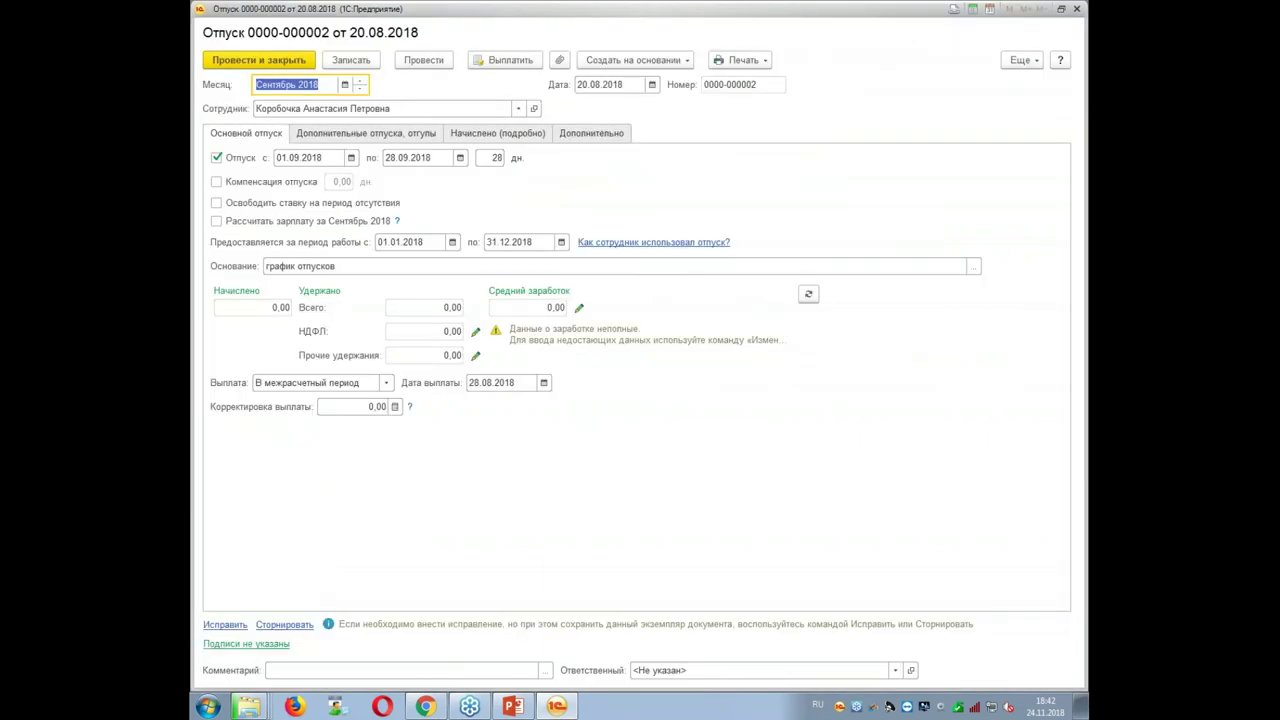
click(1076, 8)
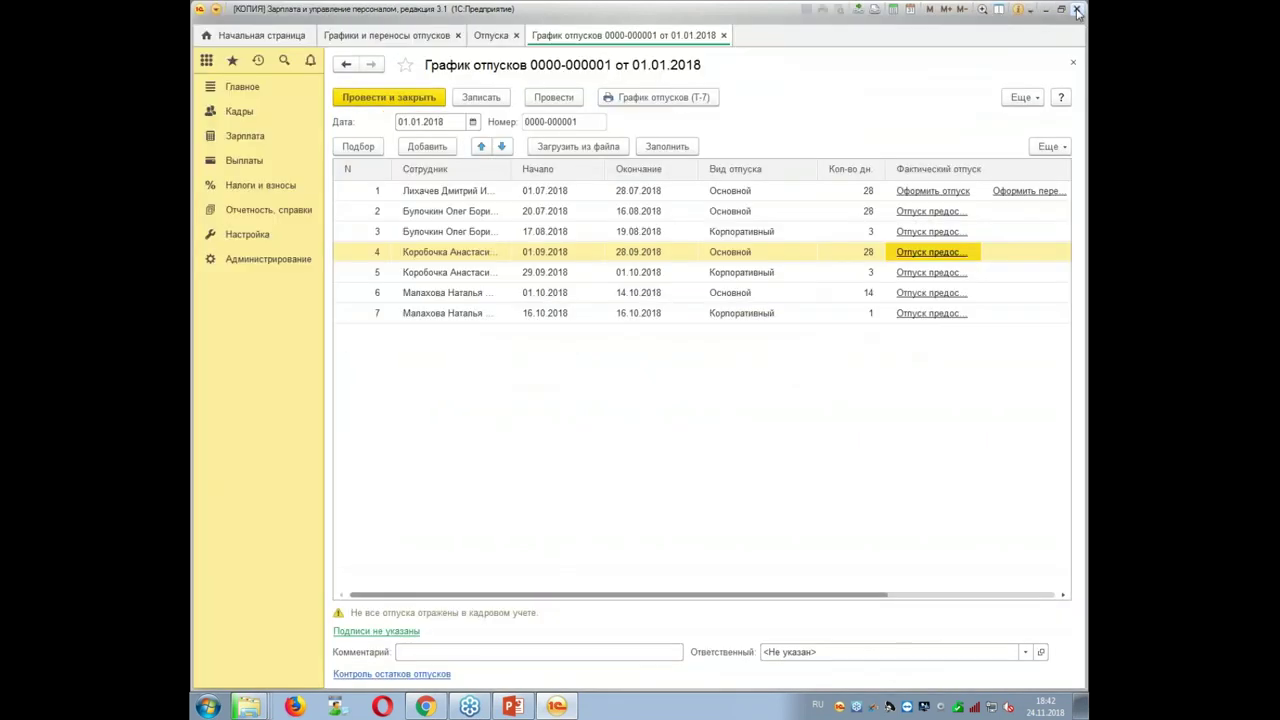
Open row 6's main leave document, check sections А and В of its Т-6 order, and return to the schedule.
click(914, 292)
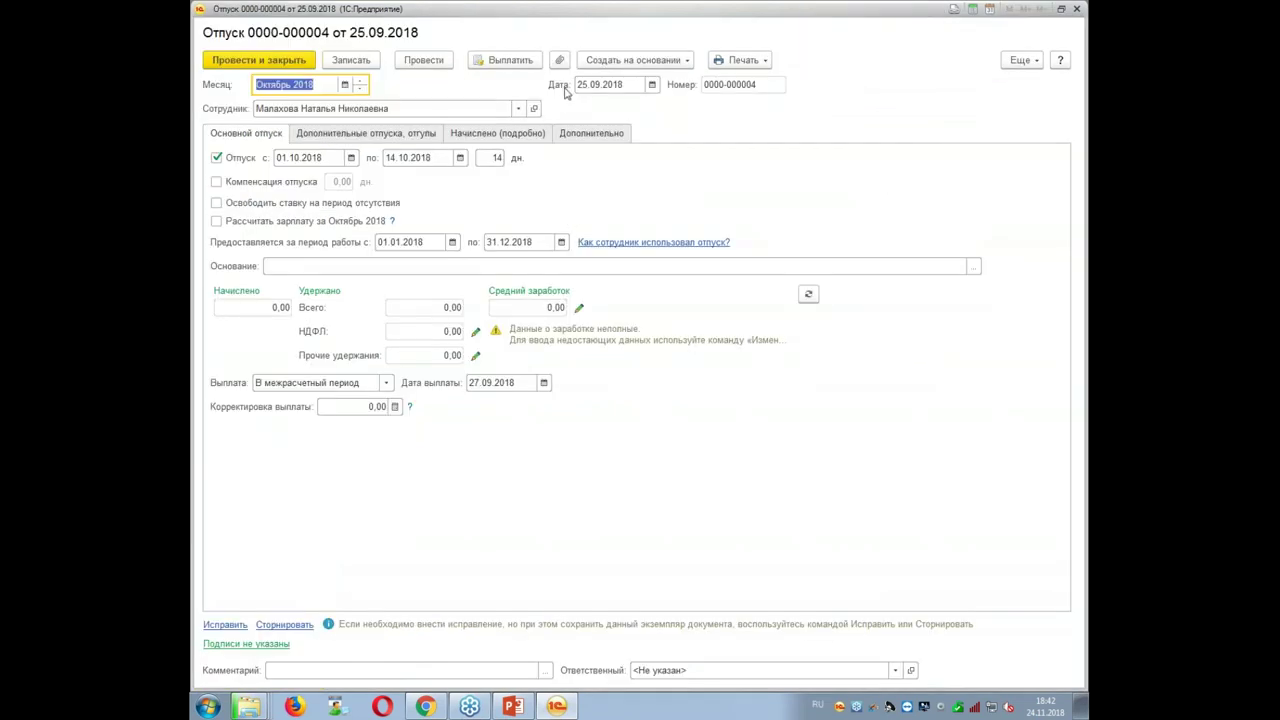
click(750, 64)
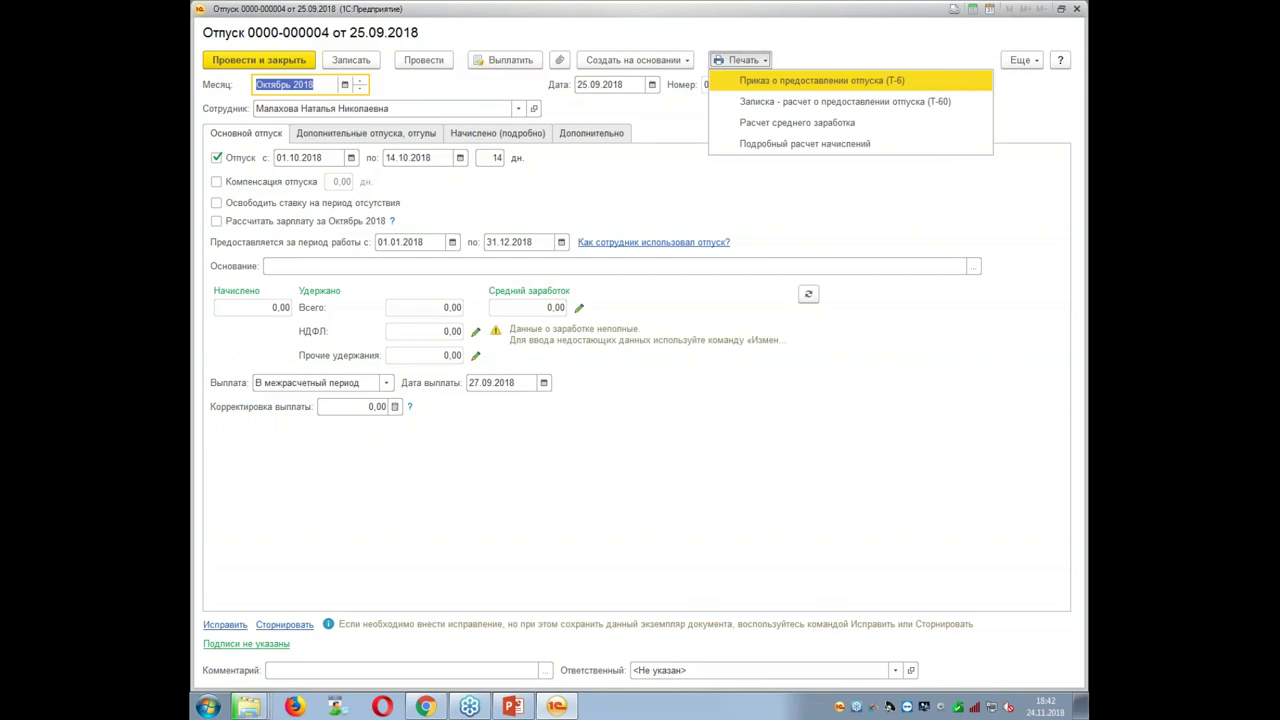
click(822, 80)
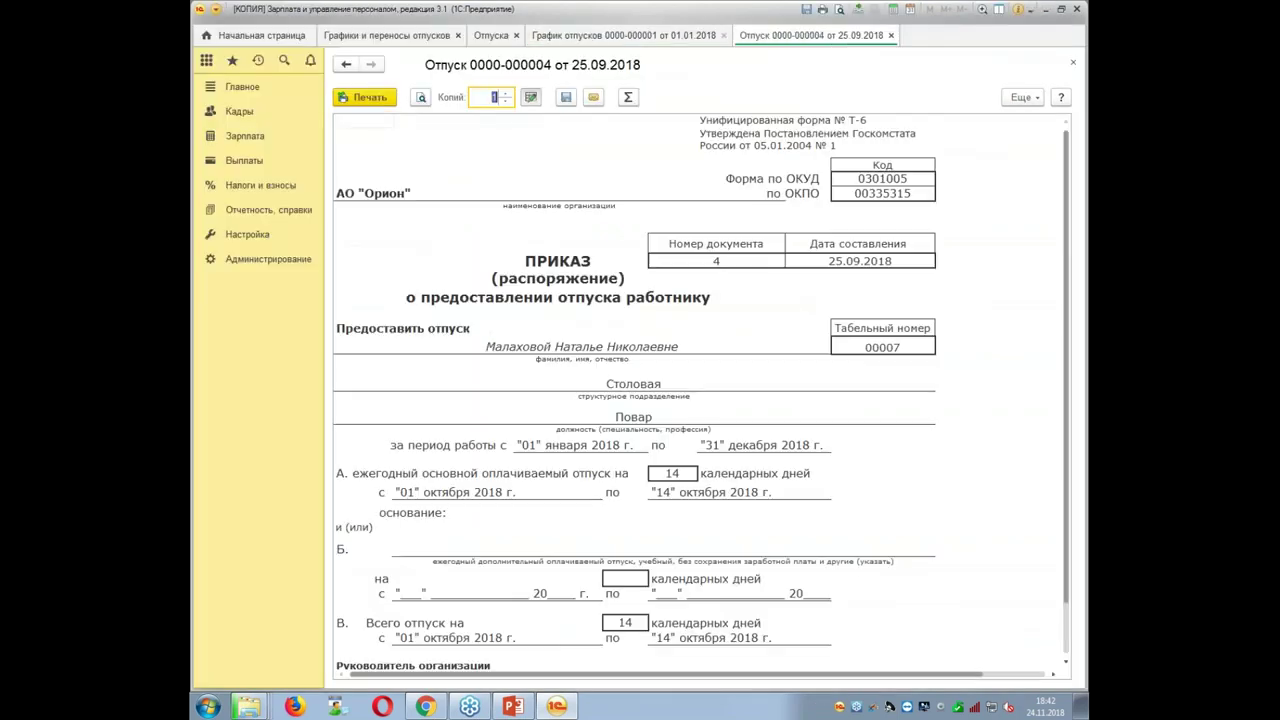
scroll(510, 476, down, 5)
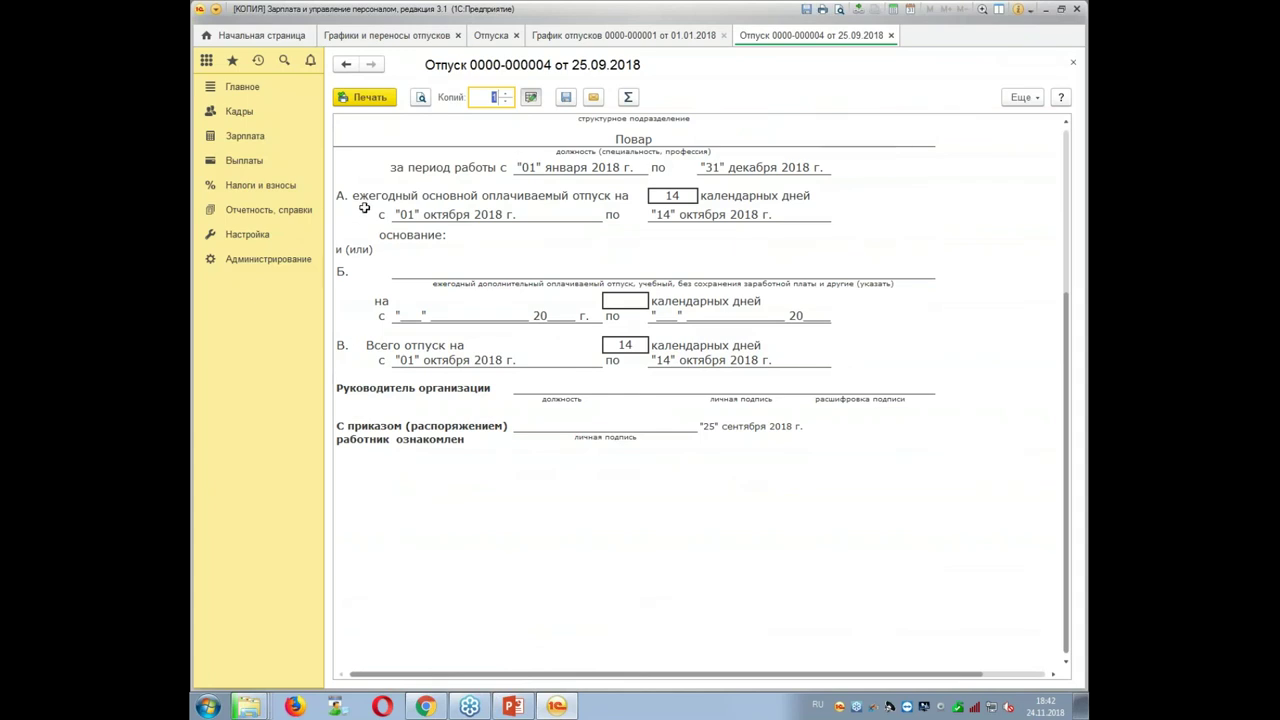
drag(362, 184, 867, 234)
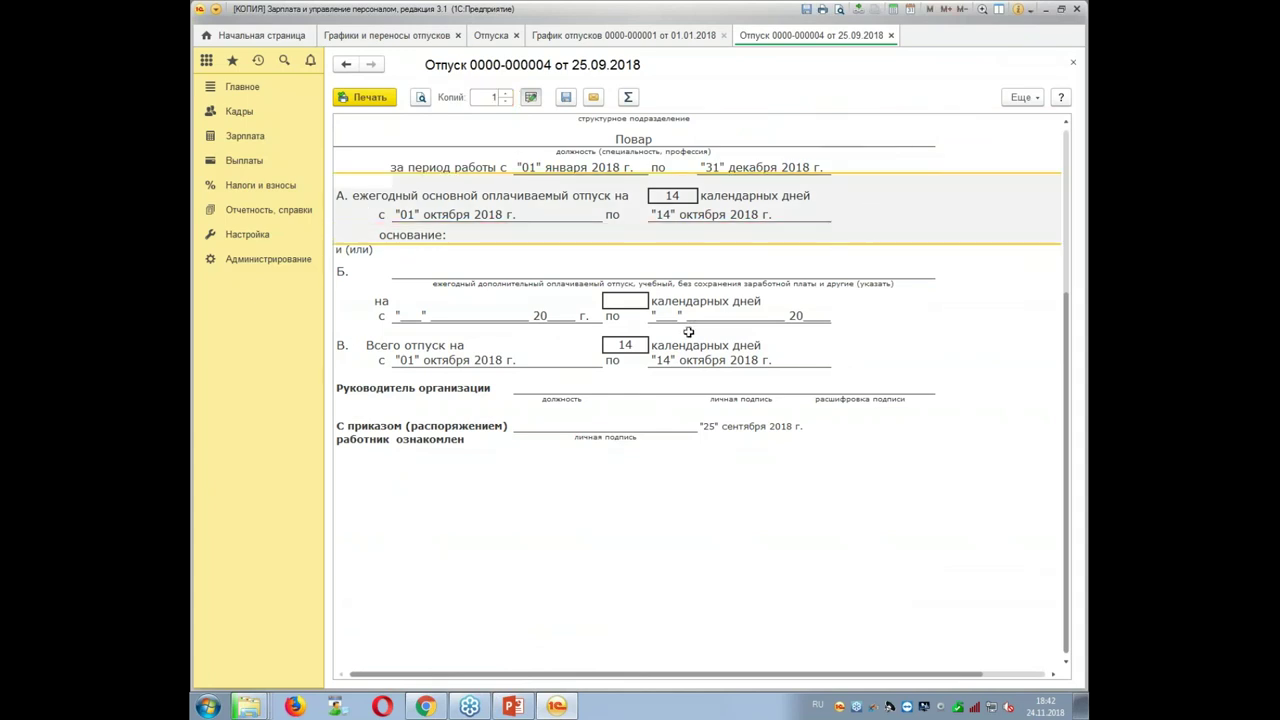
click(622, 360)
click(891, 36)
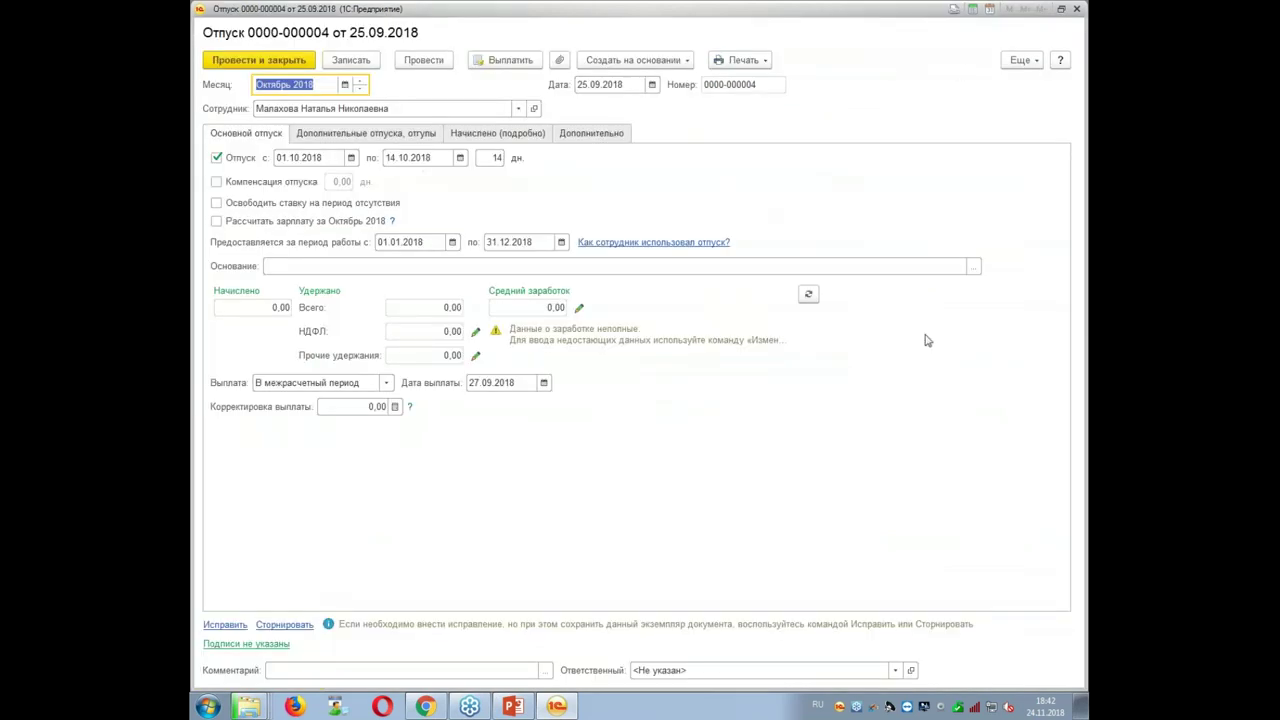
click(1077, 10)
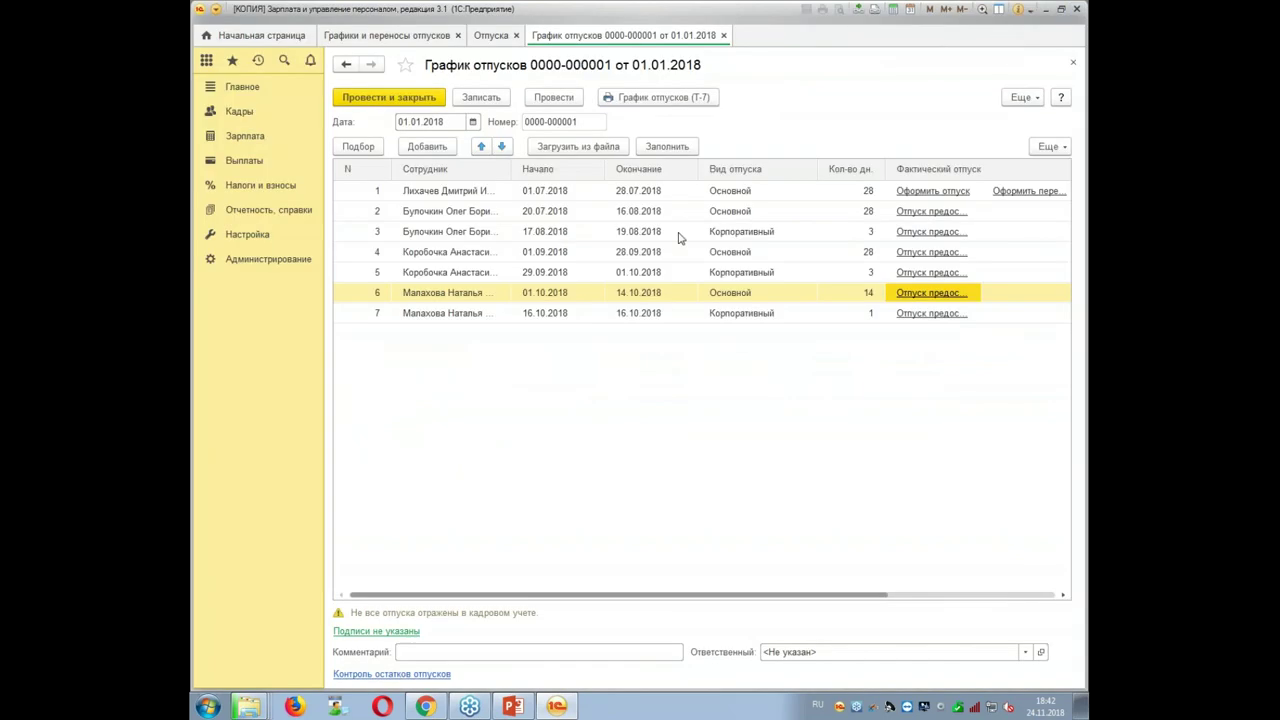
Open row 7's corporate leave document, review its printed Т-6 order, and return to the vacation schedule.
click(944, 314)
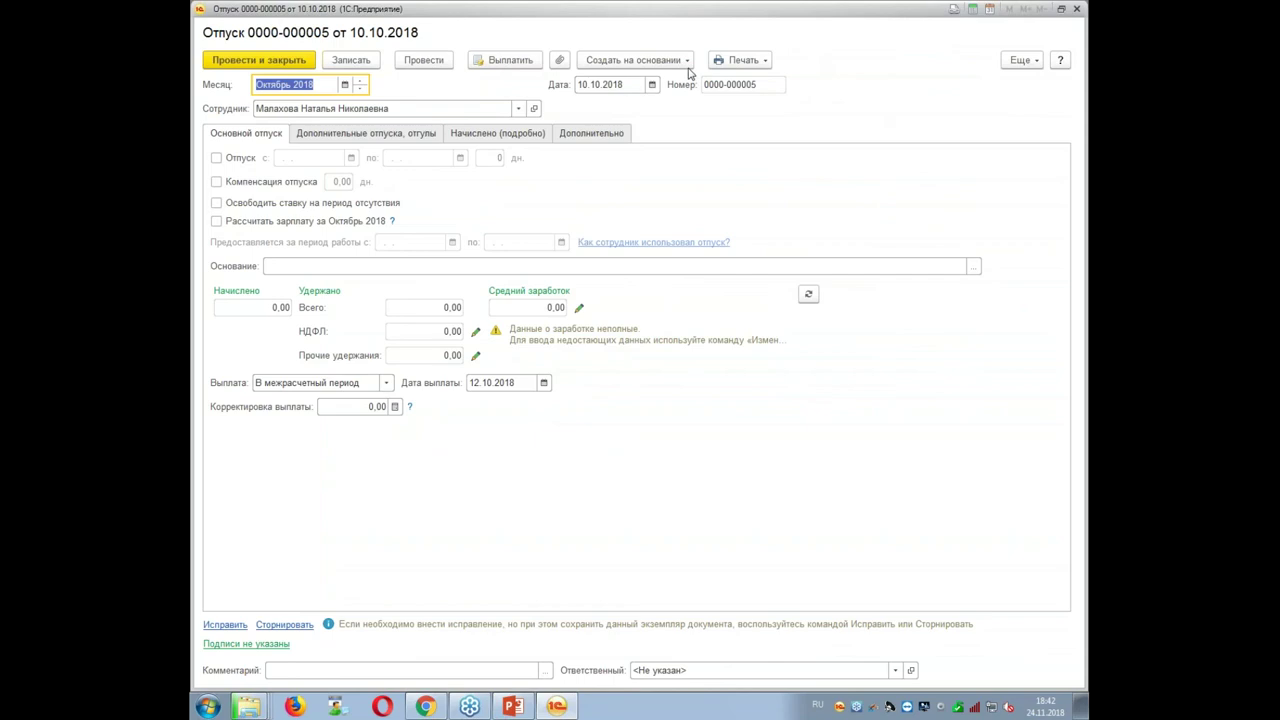
click(739, 64)
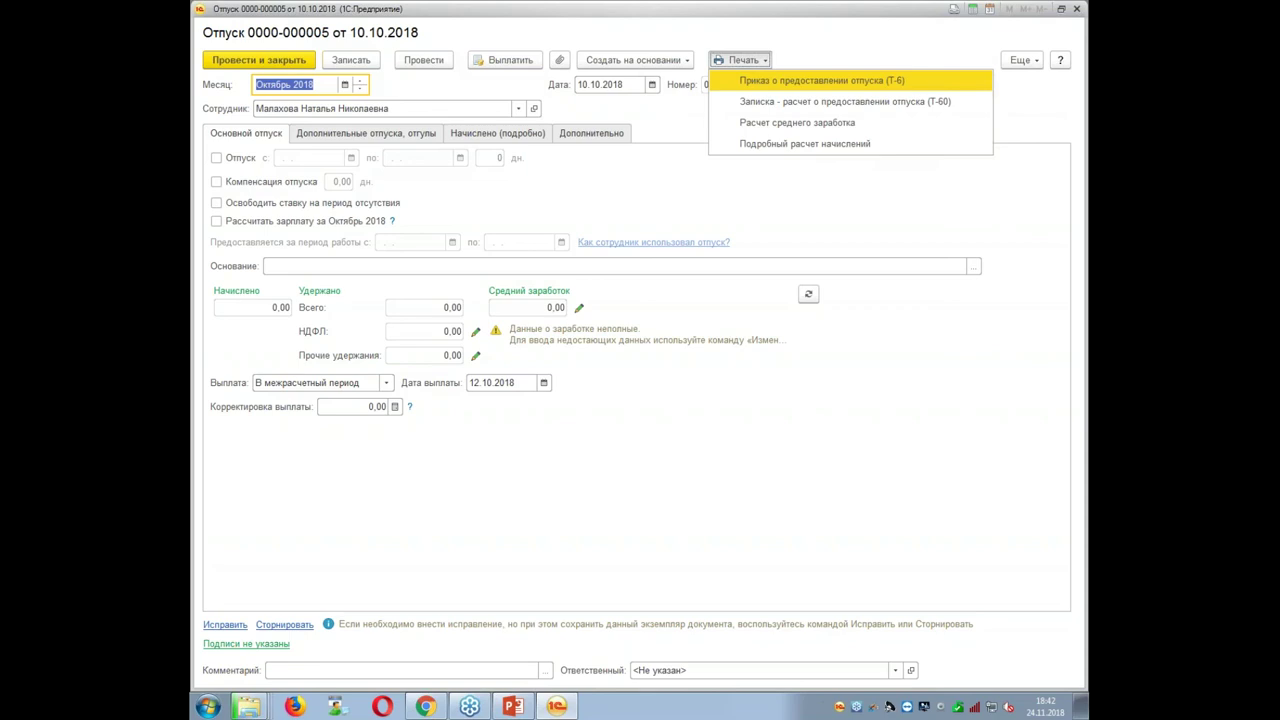
key(Return)
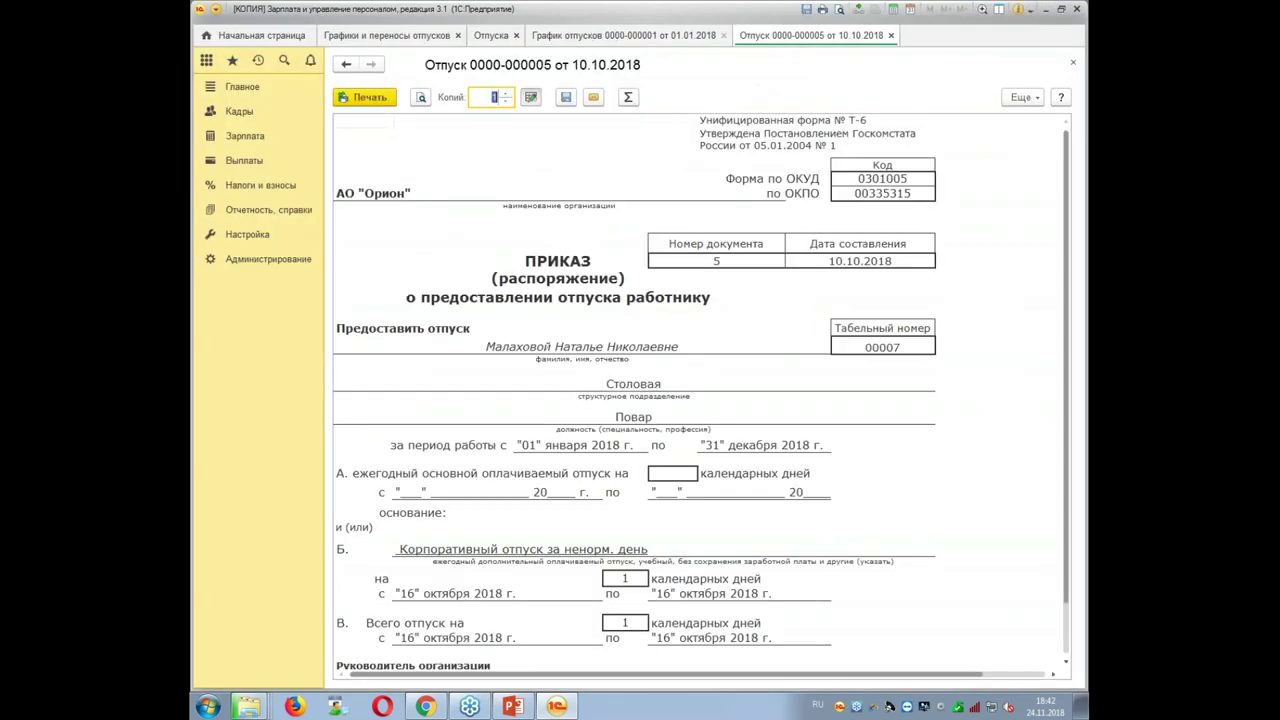
scroll(586, 303, down, 3)
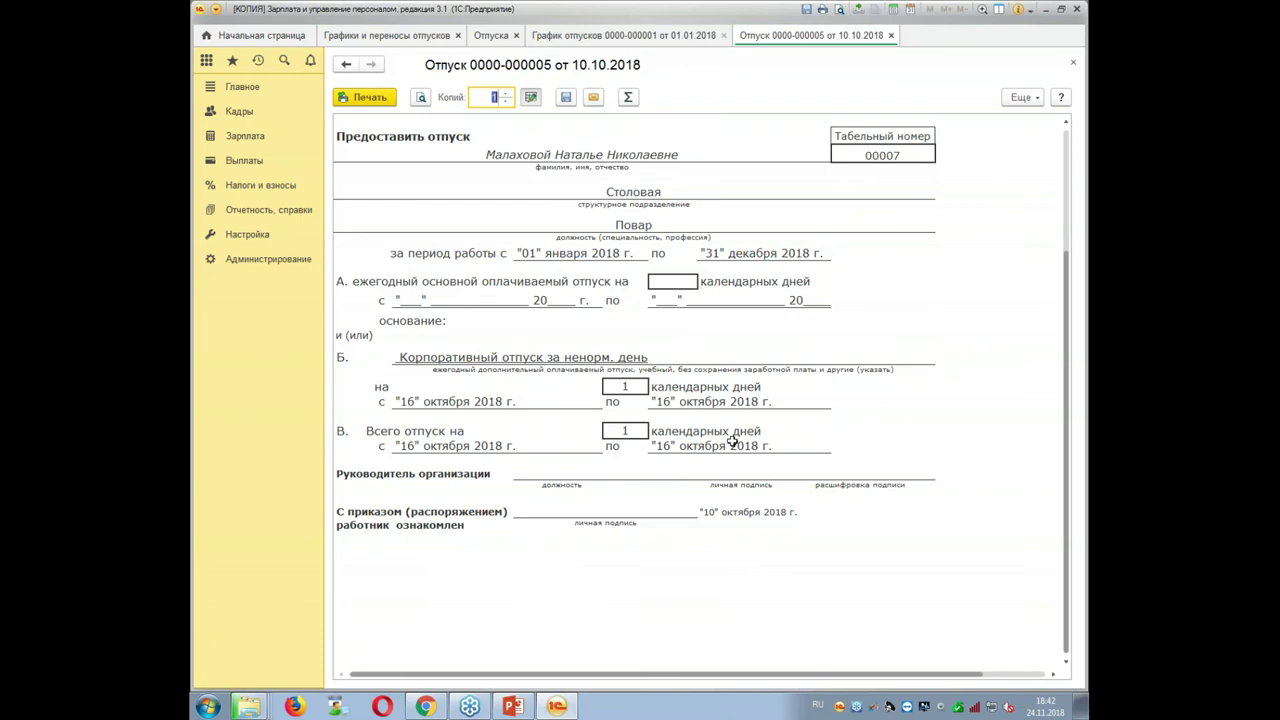
scroll(733, 441, up, 3)
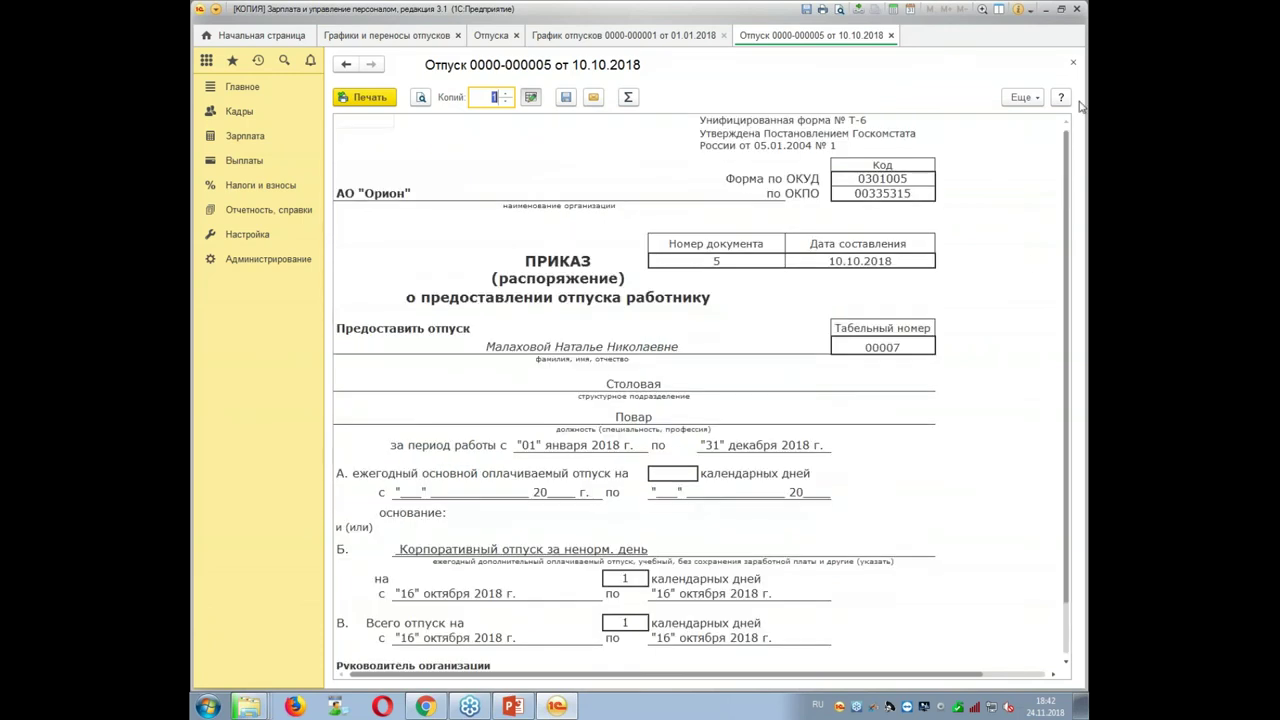
click(1073, 62)
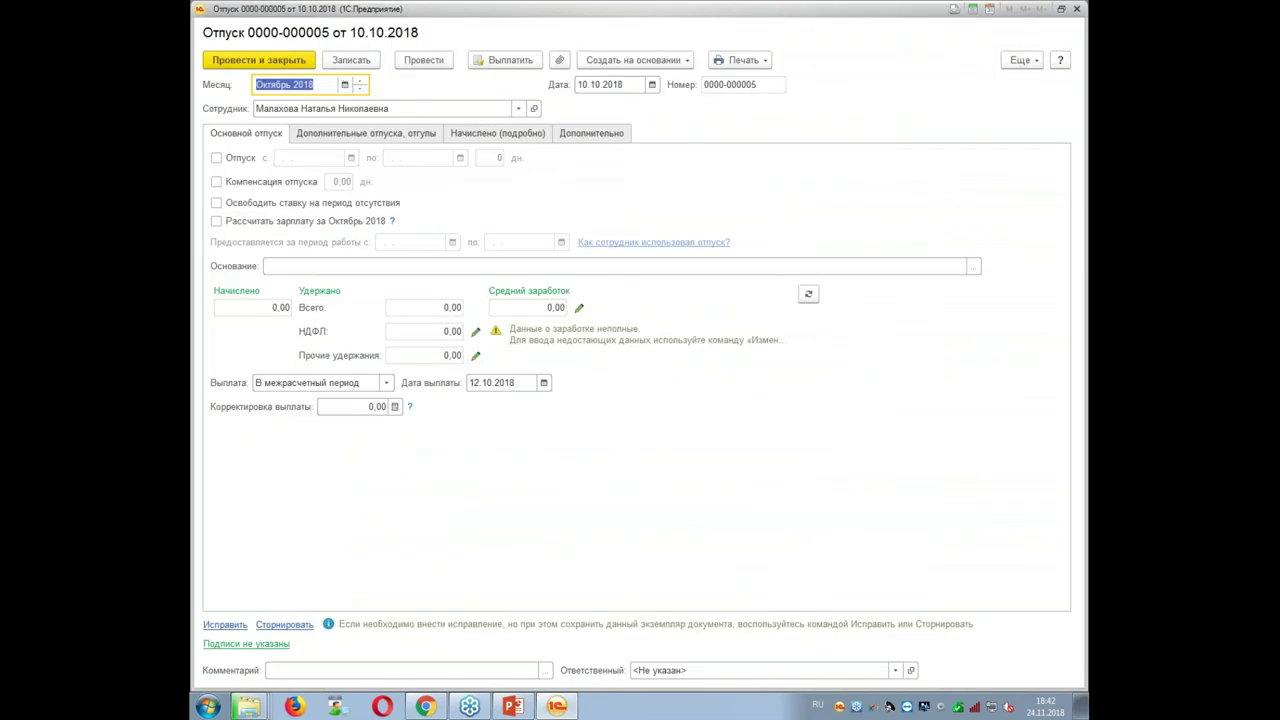
click(1076, 9)
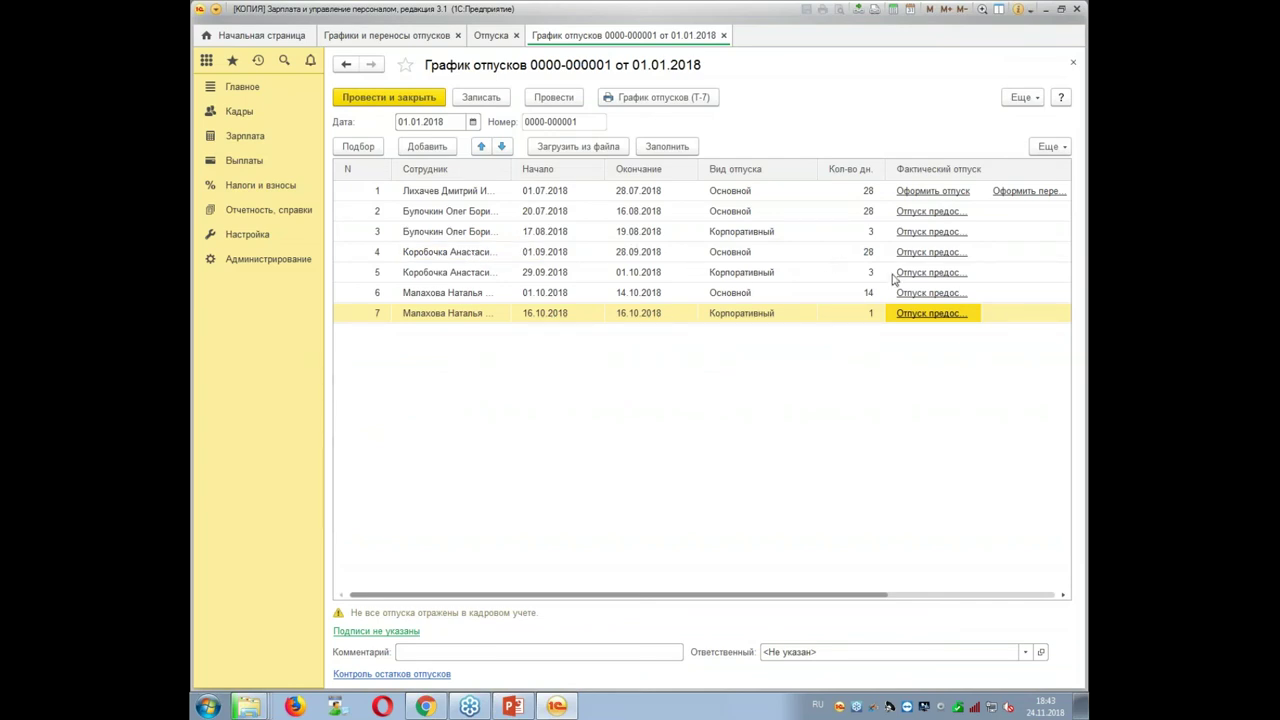
Compare the start and end dates of the main leave in row 6 and the corporate leave in row 7.
click(527, 296)
click(470, 316)
click(633, 301)
click(566, 316)
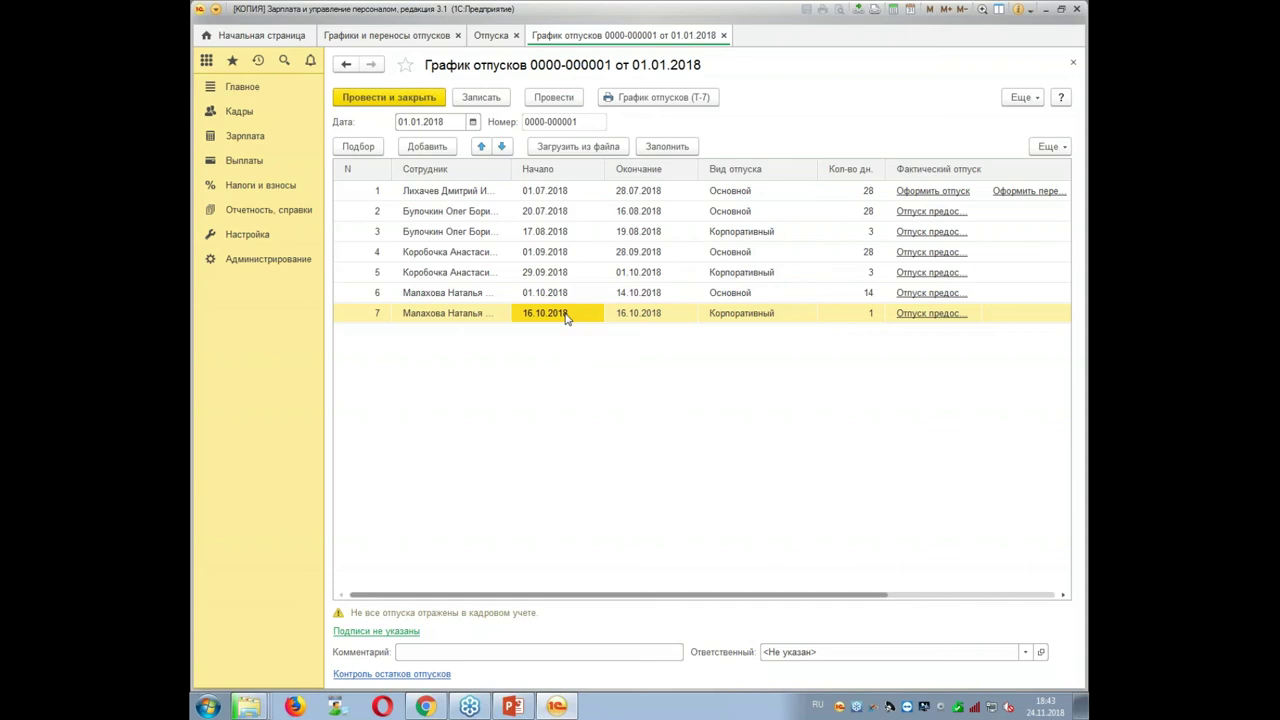
click(524, 297)
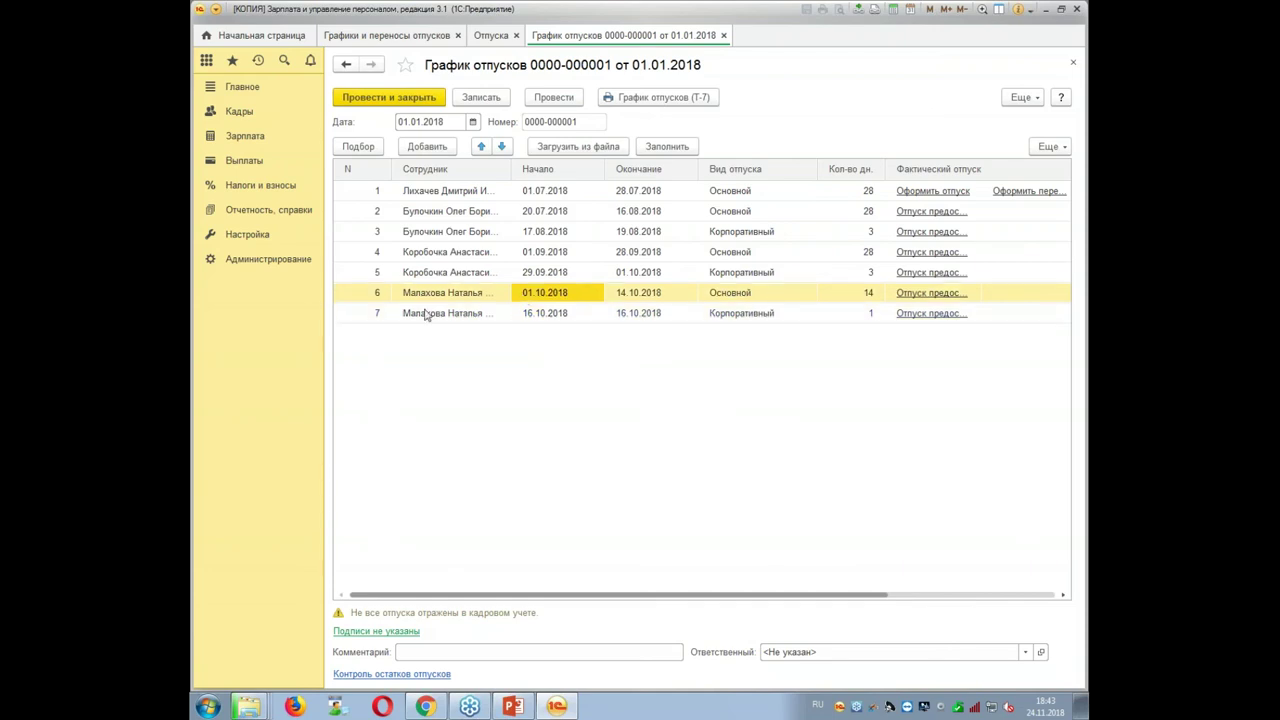
click(524, 316)
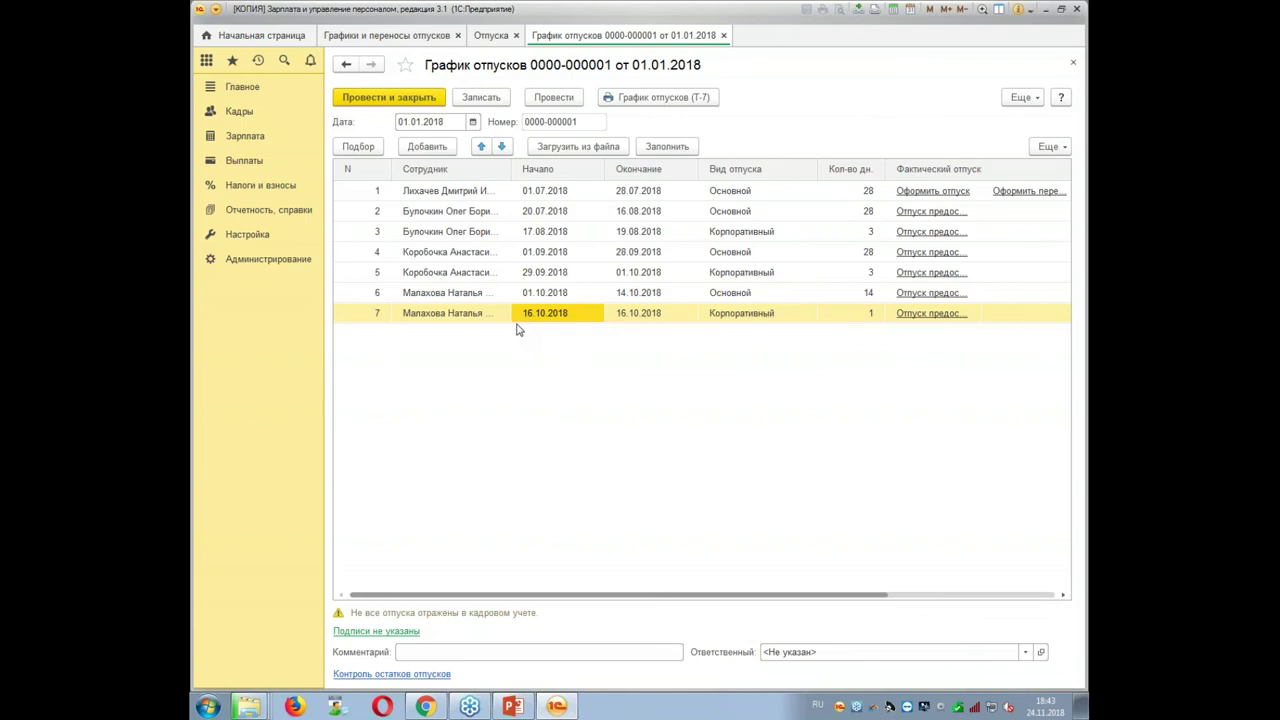
Post and close the vacation schedule dated 01.01.2018 and open the payroll reports list (Отчеты по зарплате).
click(397, 99)
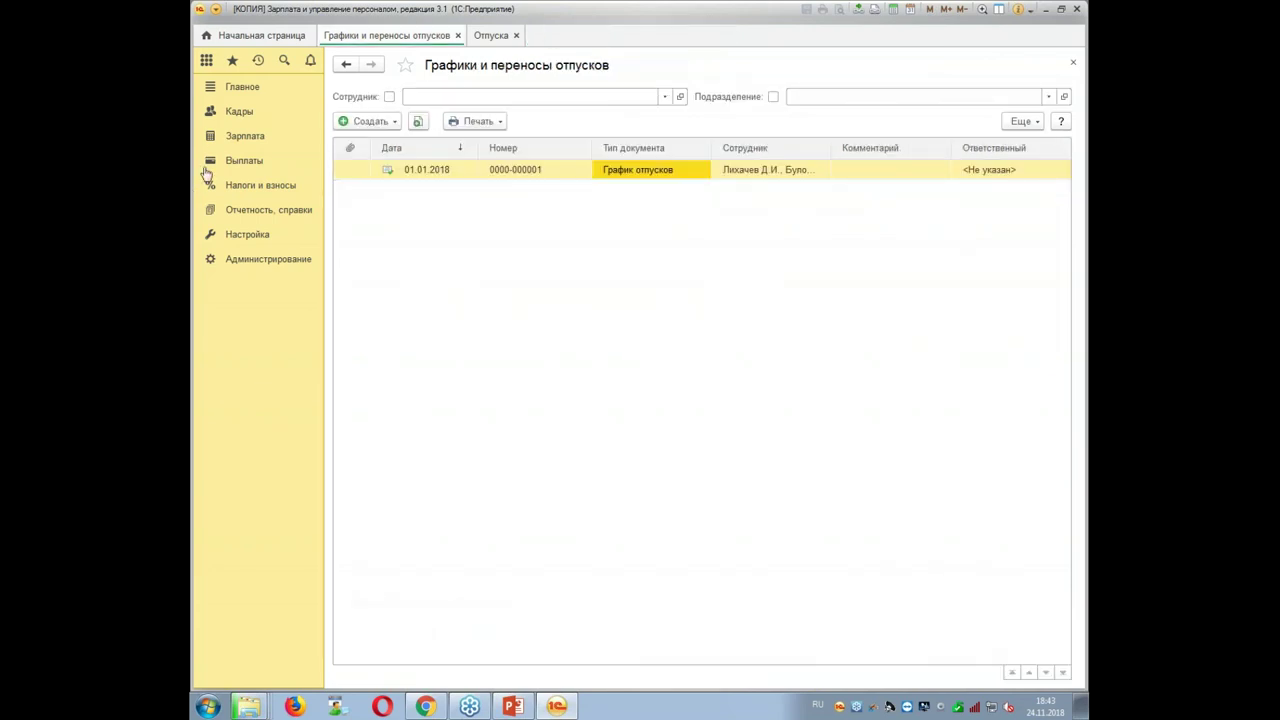
click(244, 142)
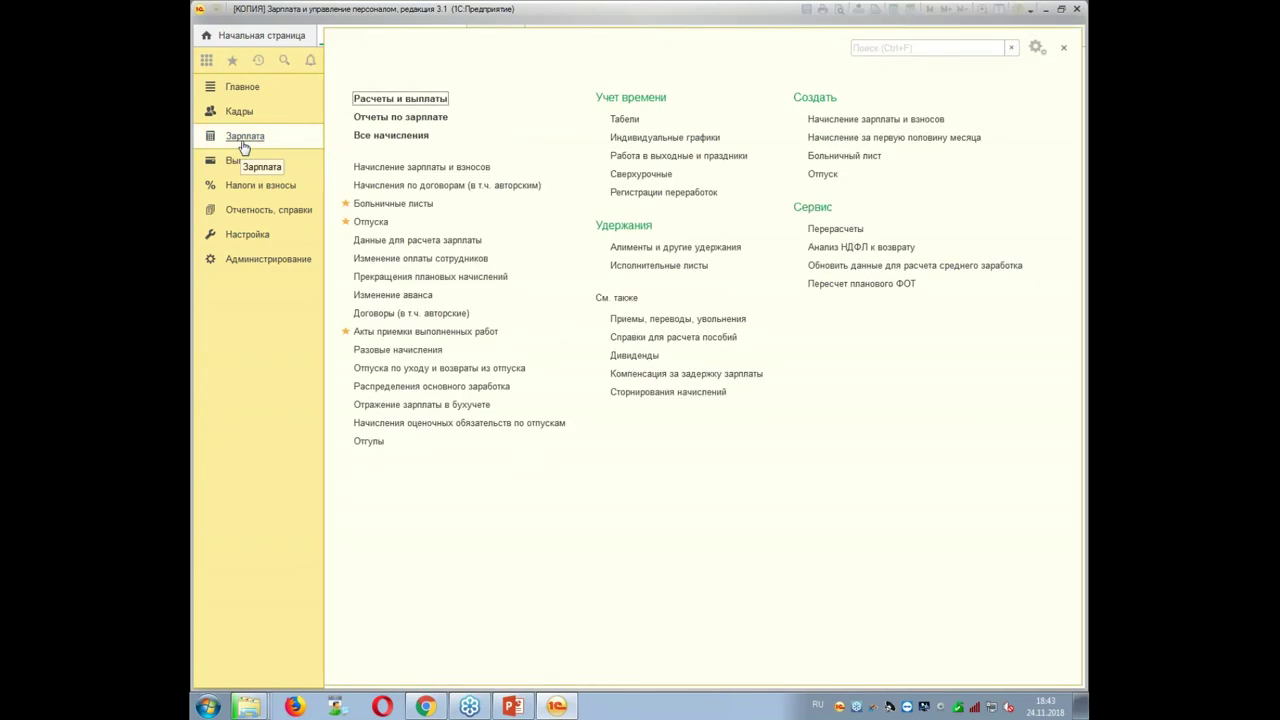
click(424, 124)
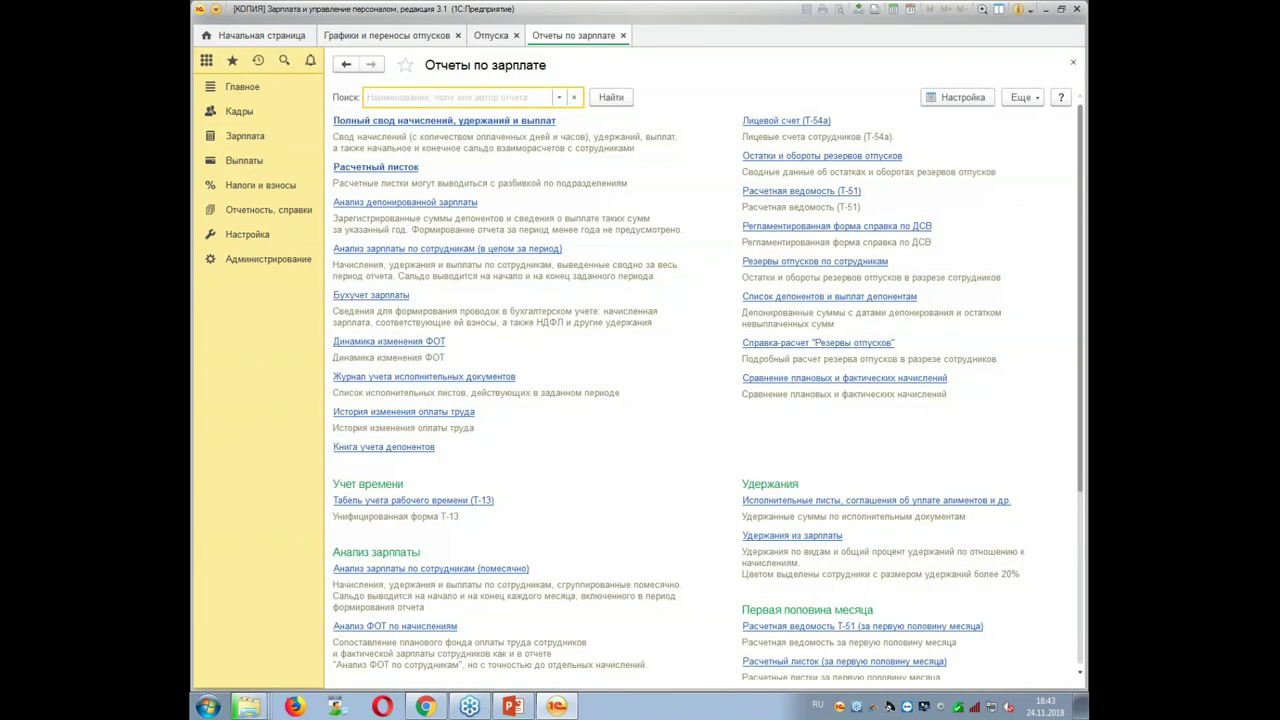
Open the Табель учета рабочего времени (Т-13) report and reopen the vacation schedule dated 01.01.2018.
scroll(485, 400, down, 3)
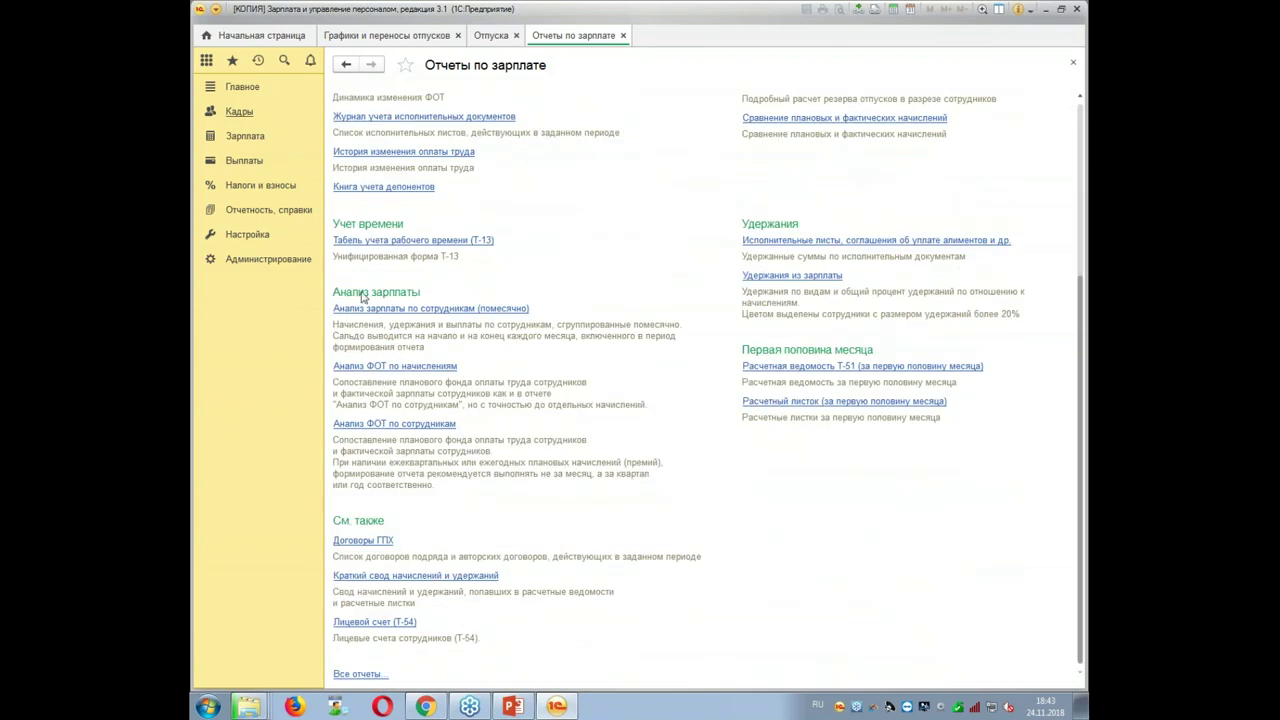
click(445, 240)
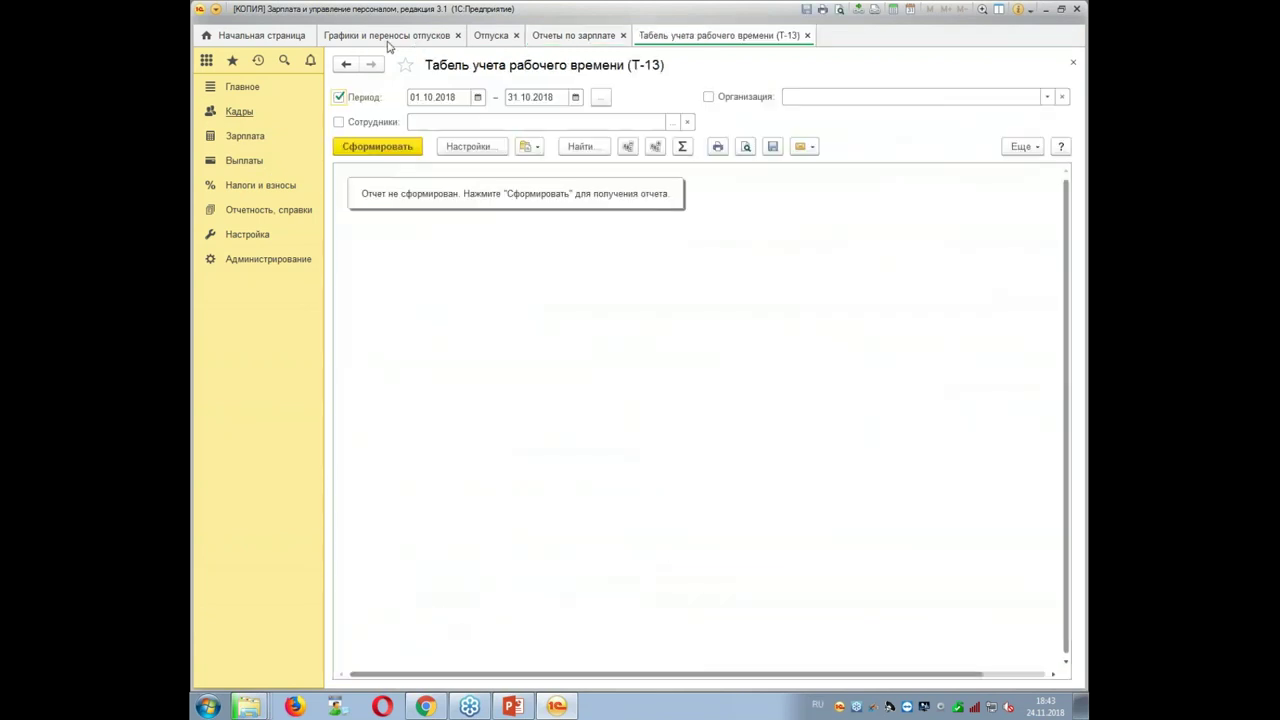
click(385, 37)
double_click(592, 172)
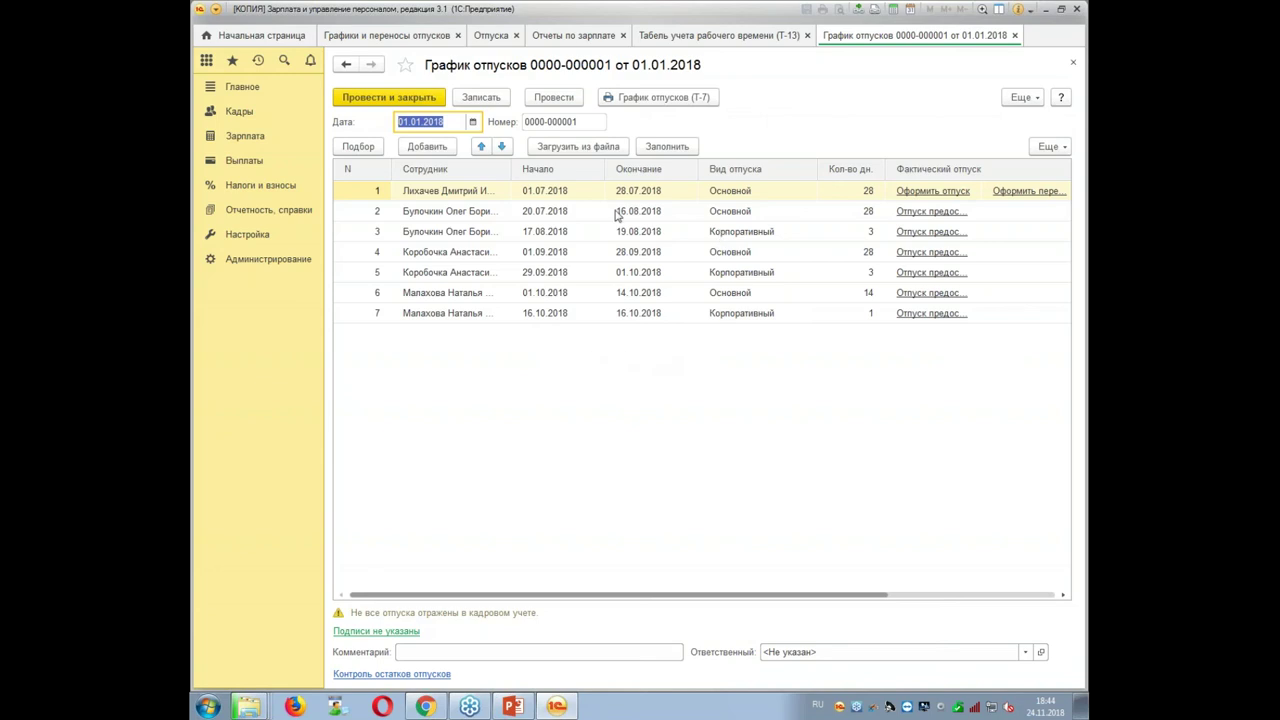
Return to the Т-13 timesheet report, set its period to July 2018, and generate it.
click(670, 37)
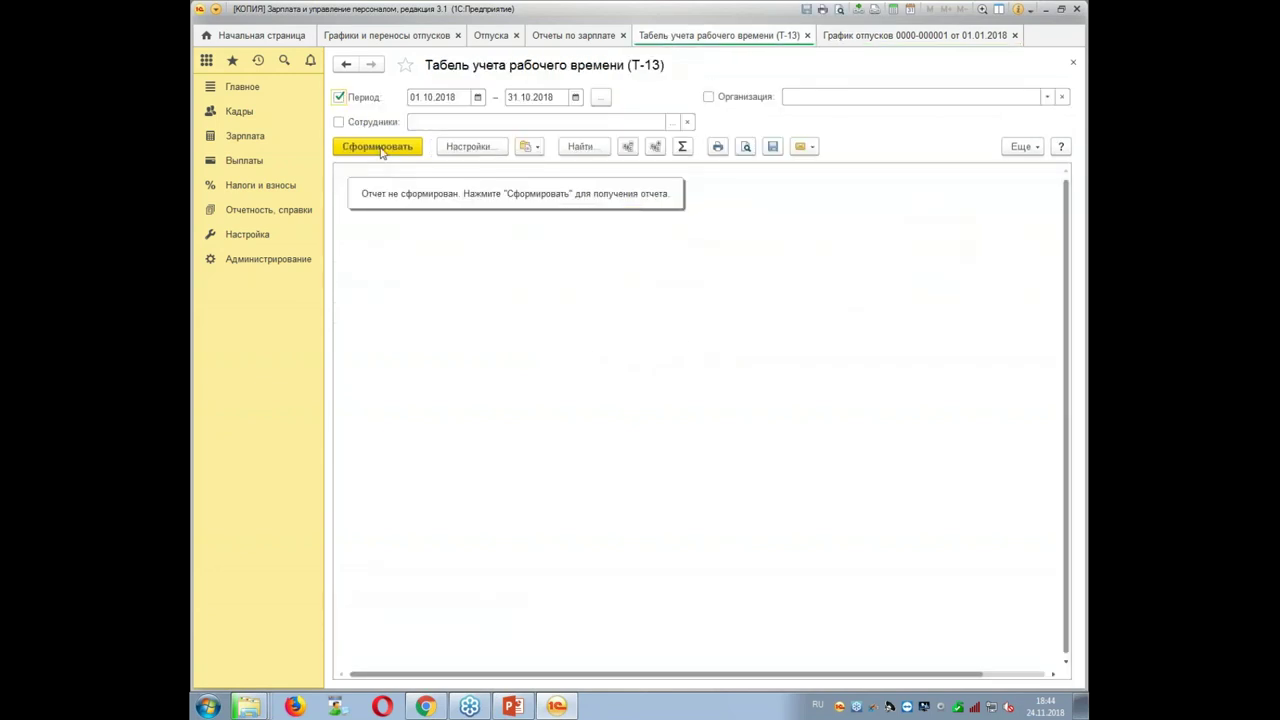
click(595, 101)
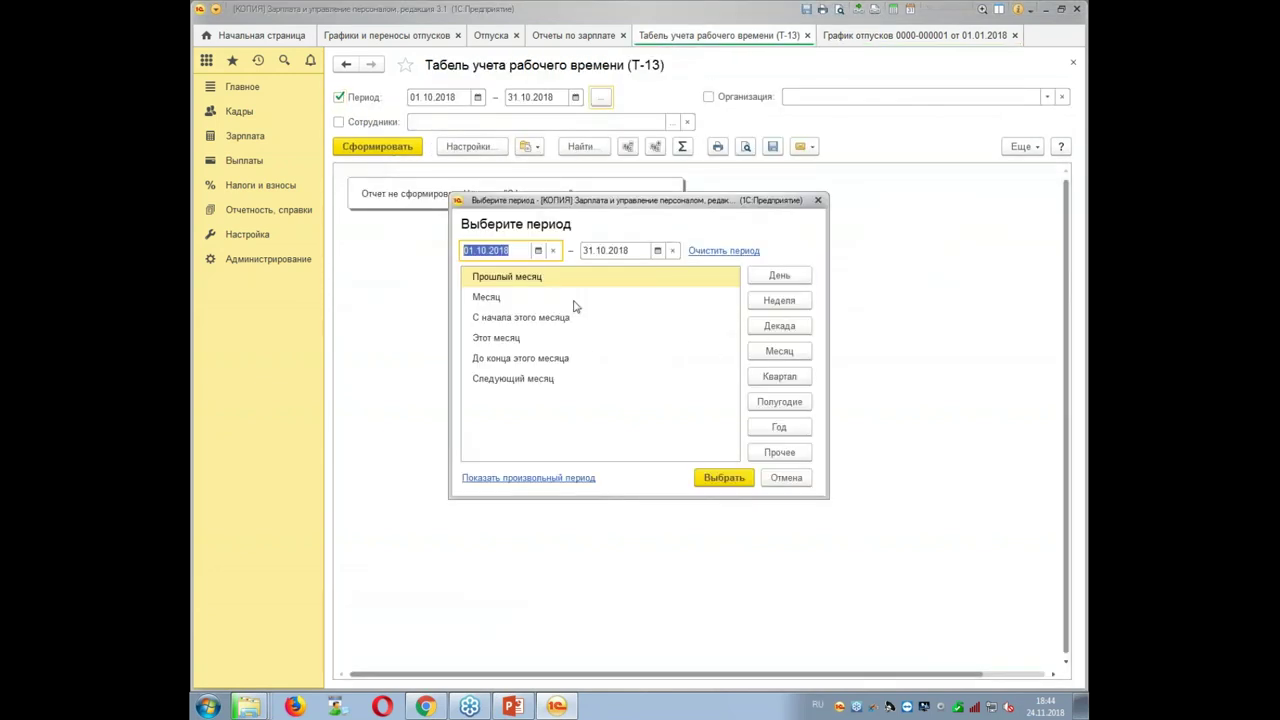
click(516, 480)
double_click(606, 390)
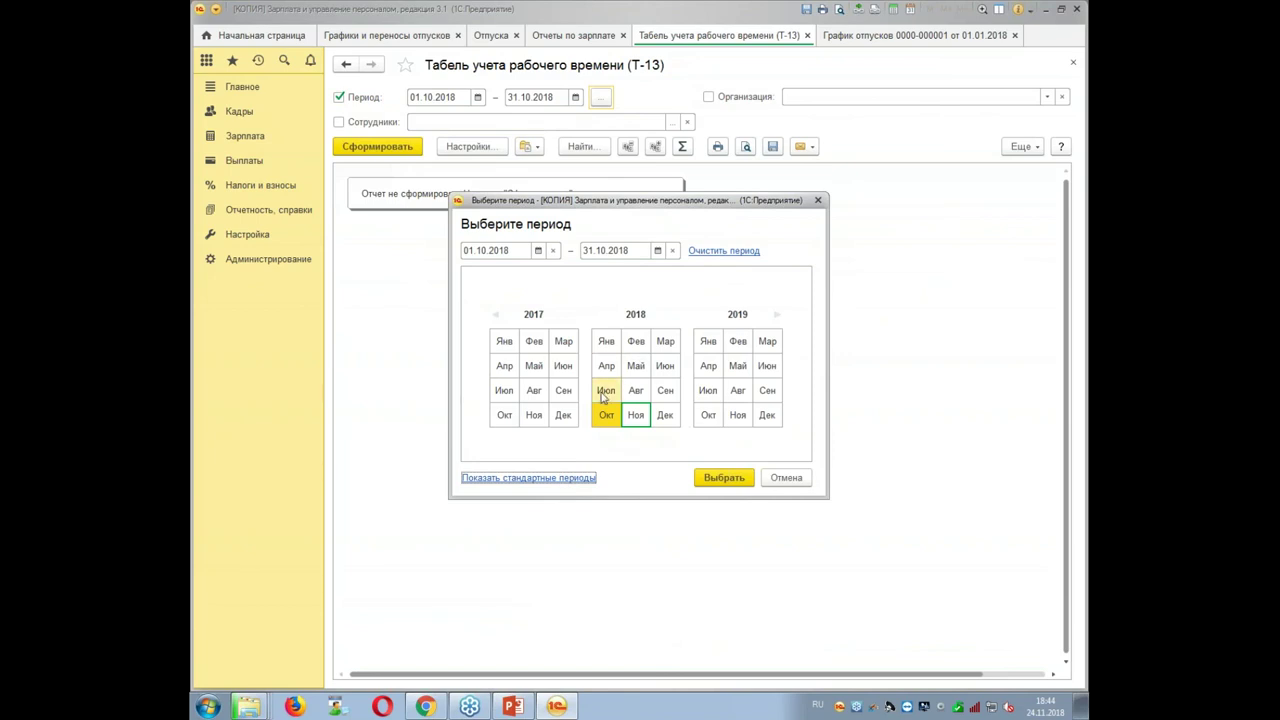
click(390, 148)
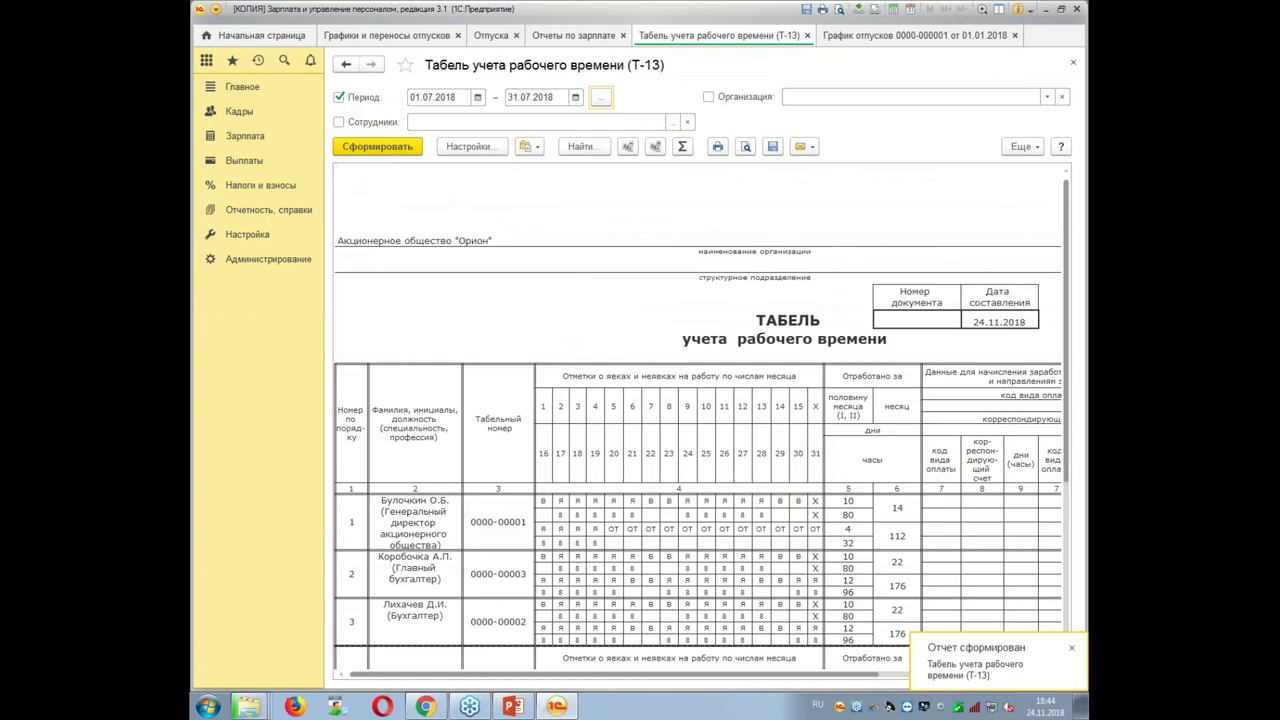
Review the July timesheet and check the ОТ leave marks in employee row 1 from the 20th onward.
scroll(540, 340, down, 4)
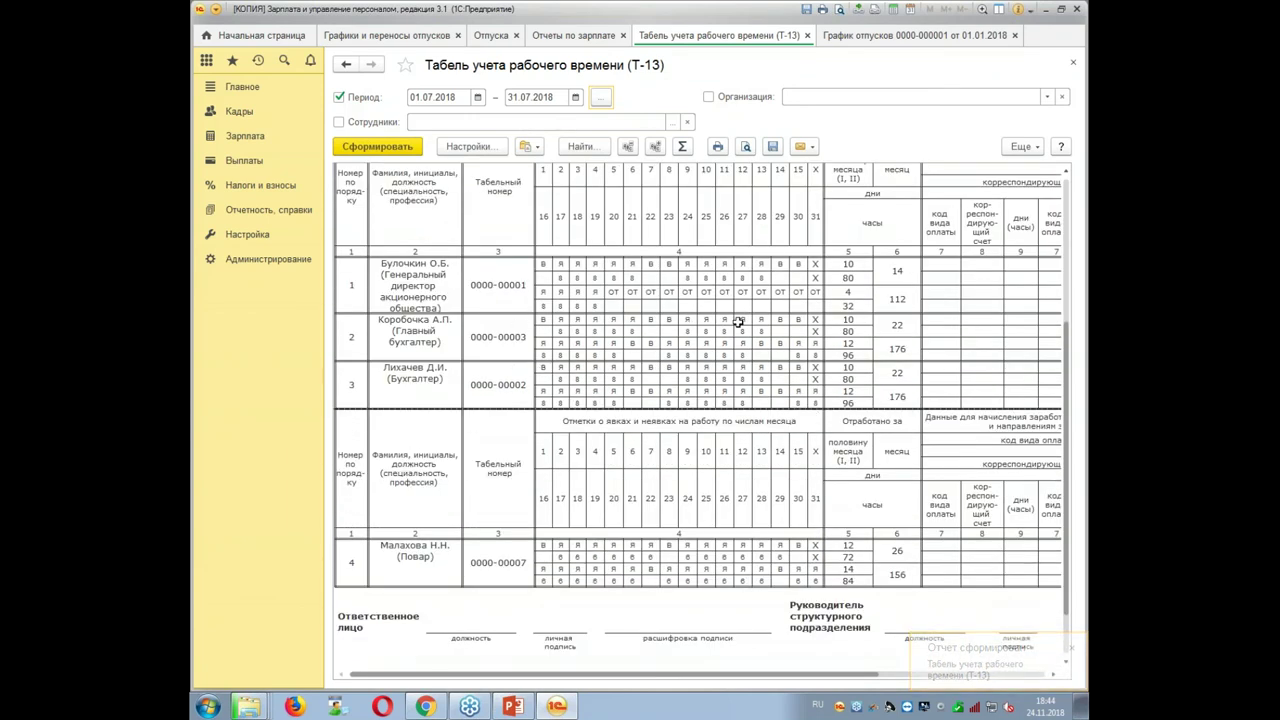
drag(613, 291, 803, 291)
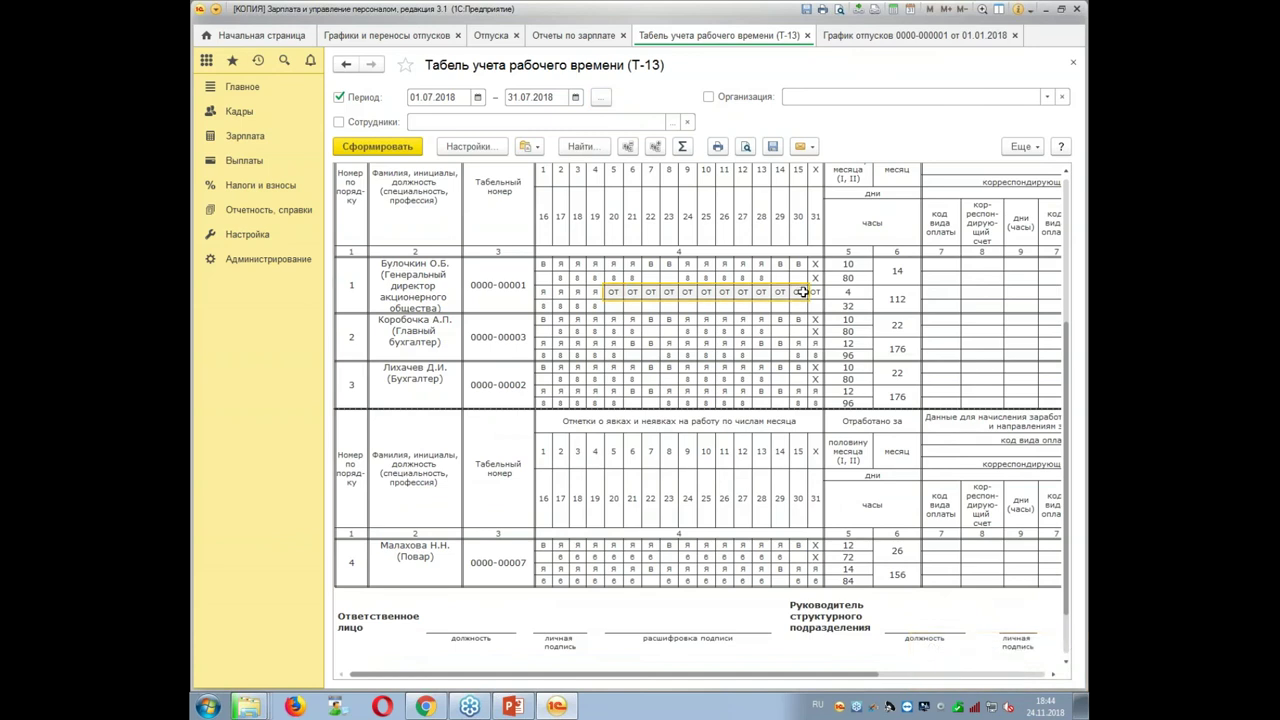
scroll(786, 383, down, 4)
scroll(788, 387, up, 6)
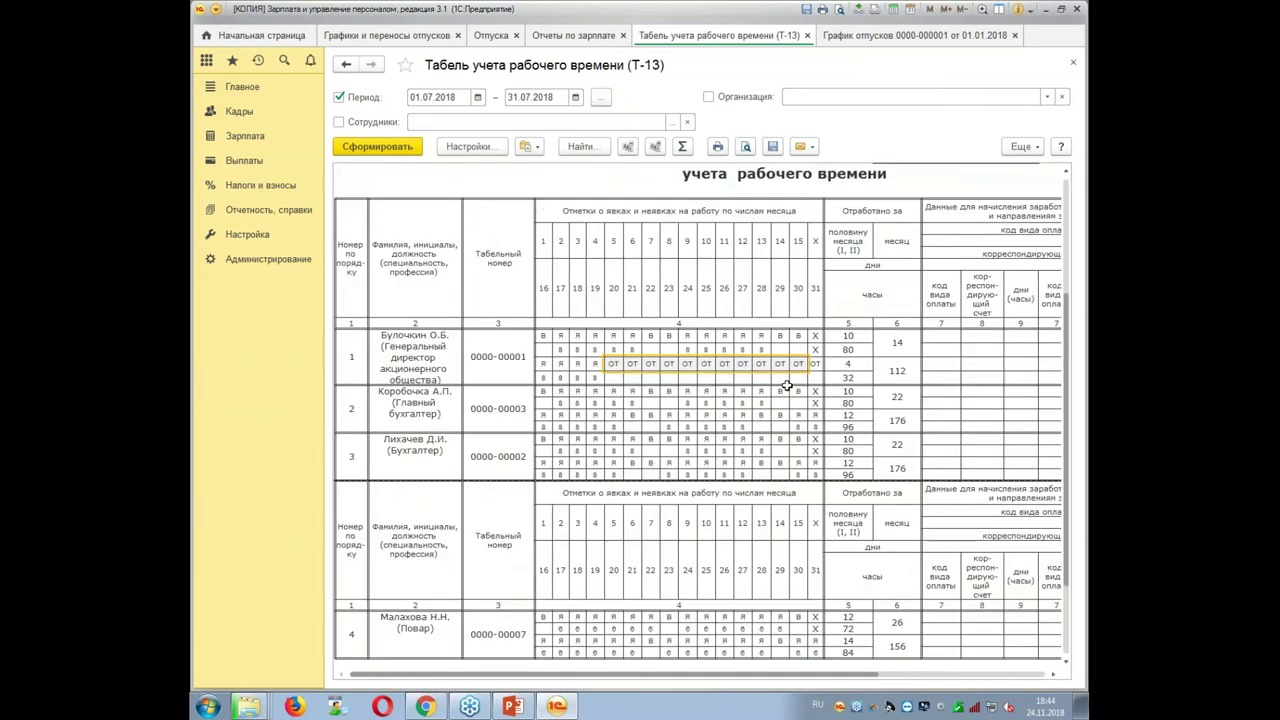
Set the timesheet period to August 2018 and regenerate the report.
click(601, 98)
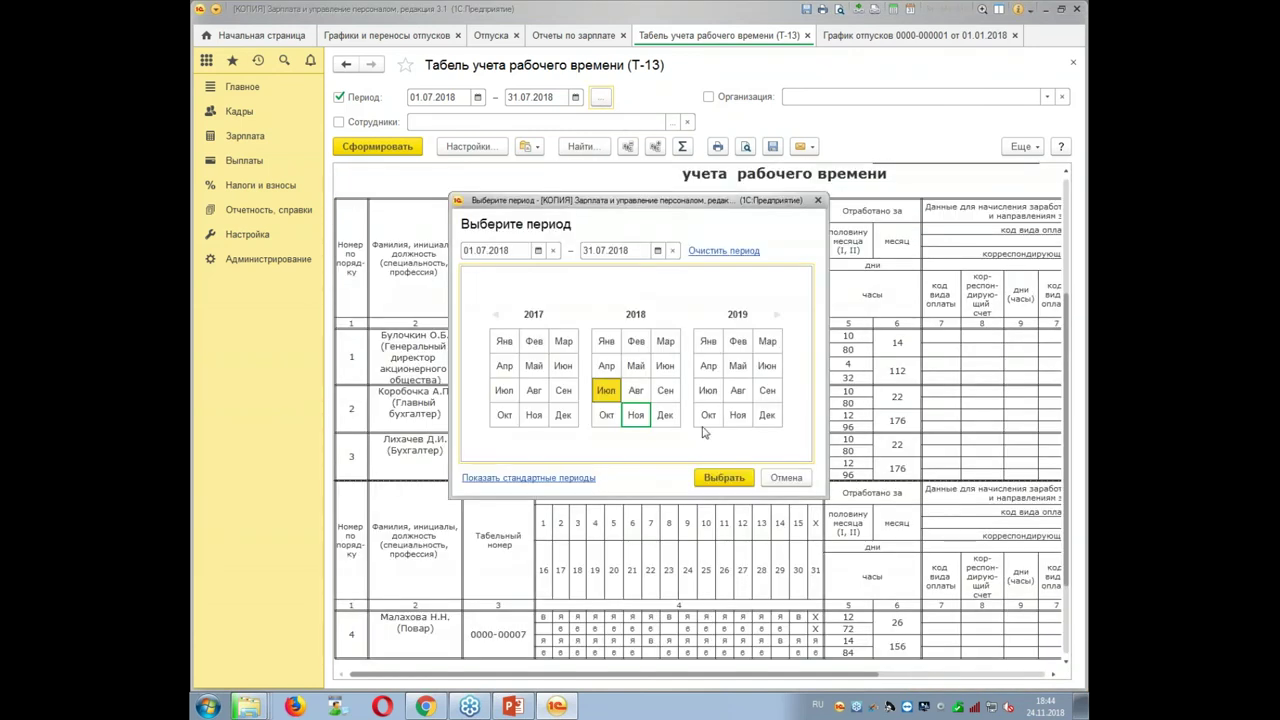
double_click(636, 390)
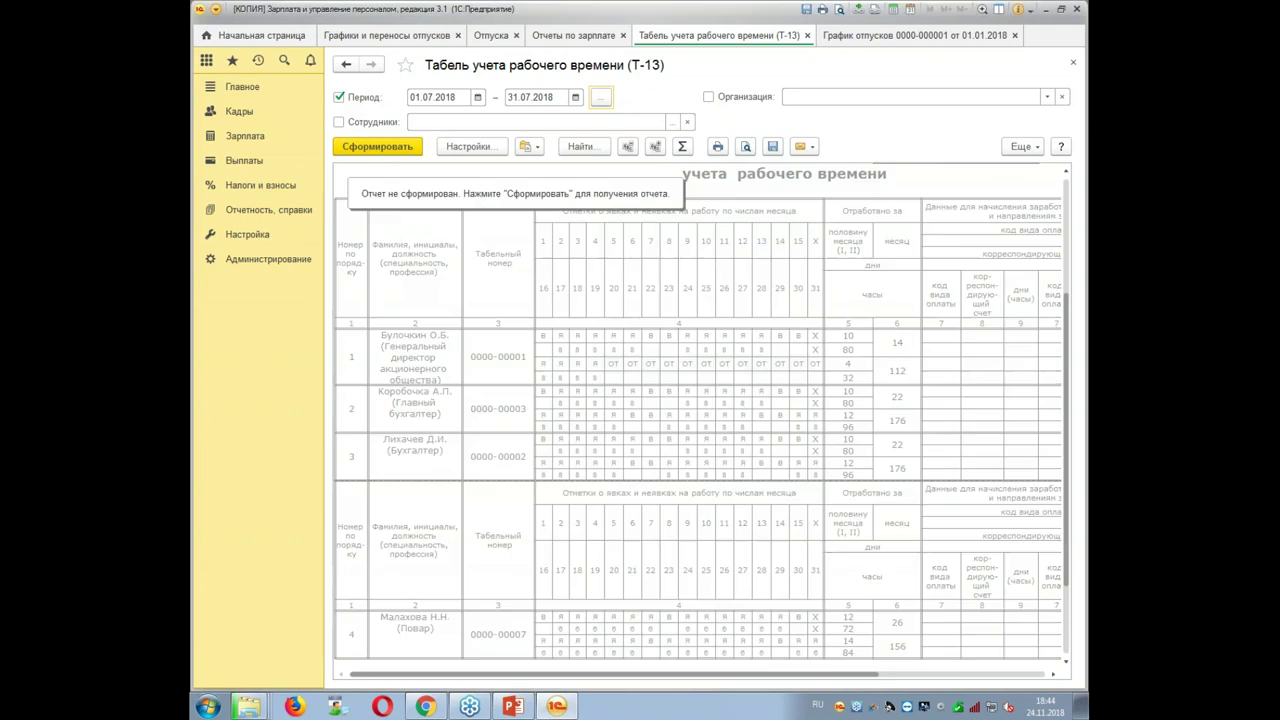
click(390, 148)
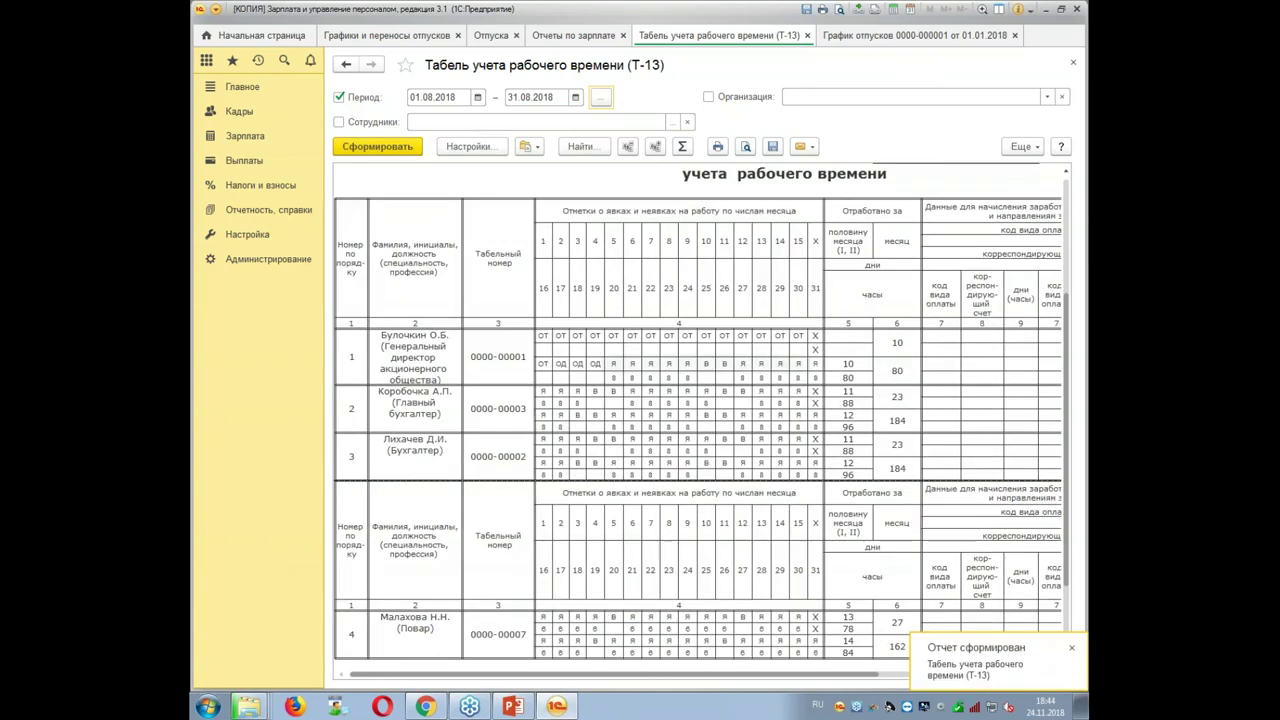
Examine employee row 1's August ОТ marks for main leave and ОД marks for the 17th to the 19th.
drag(540, 336, 806, 343)
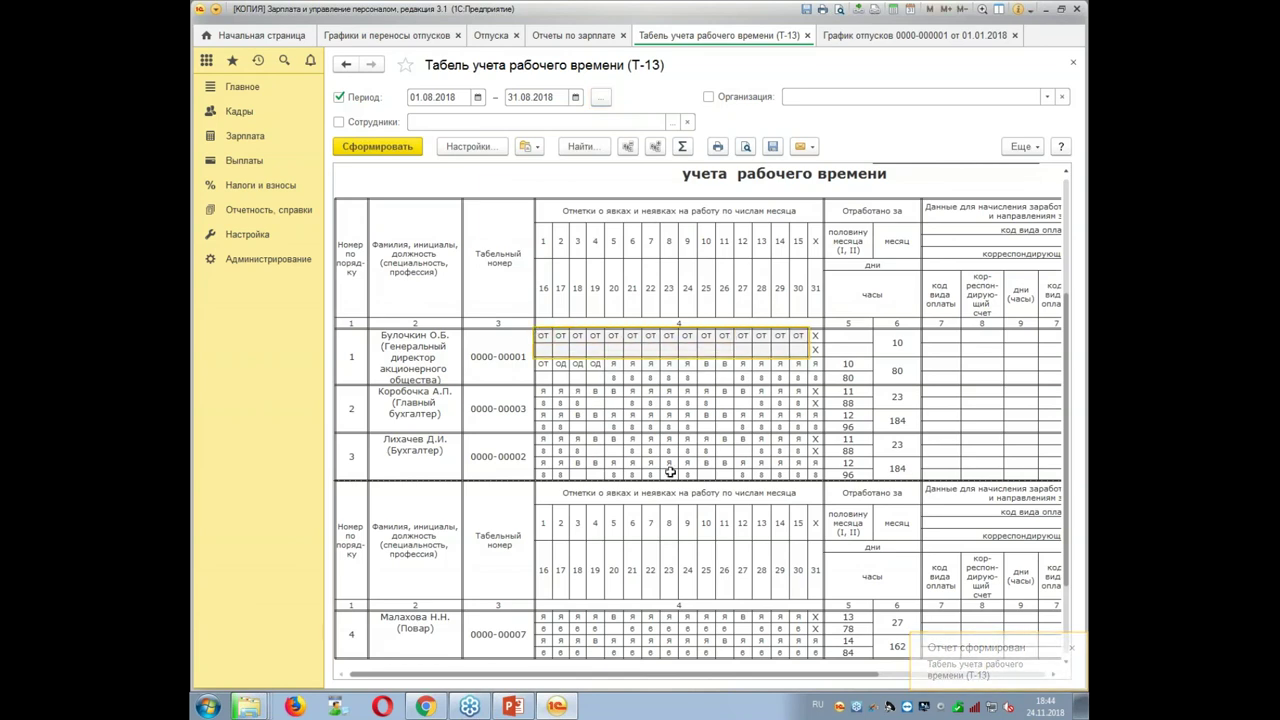
click(560, 363)
drag(560, 363, 598, 381)
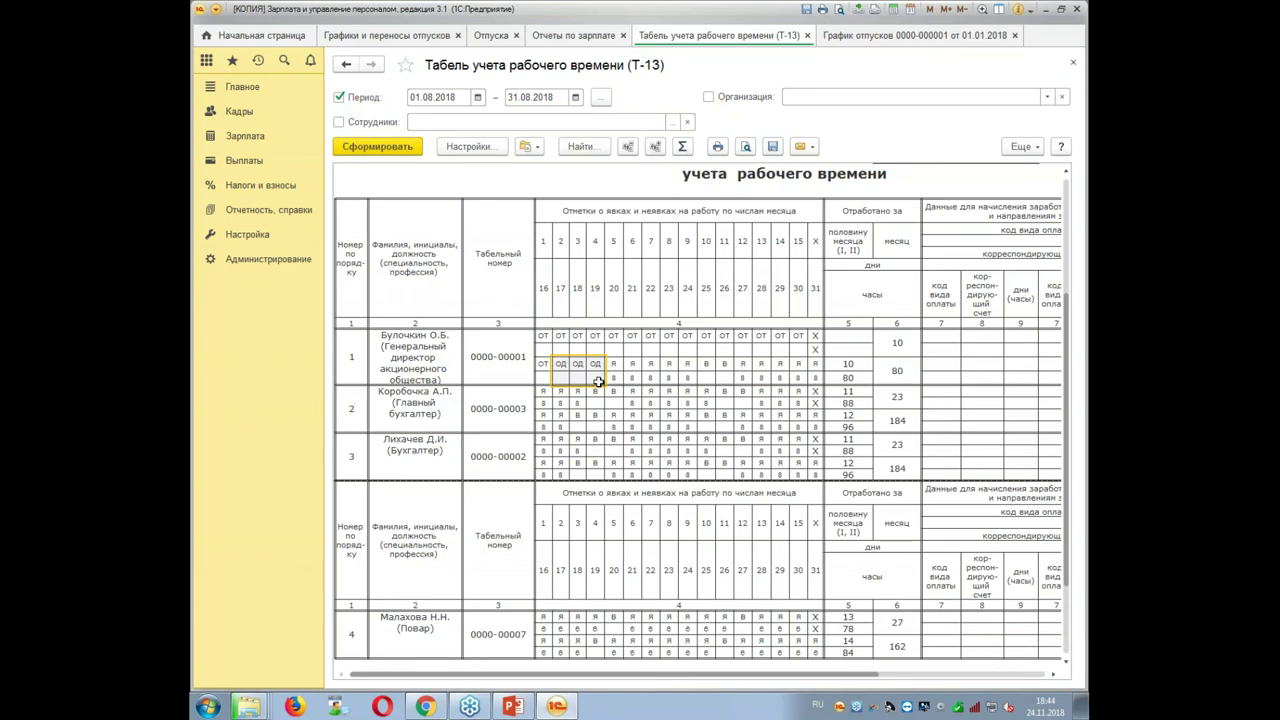
scroll(637, 379, down, 3)
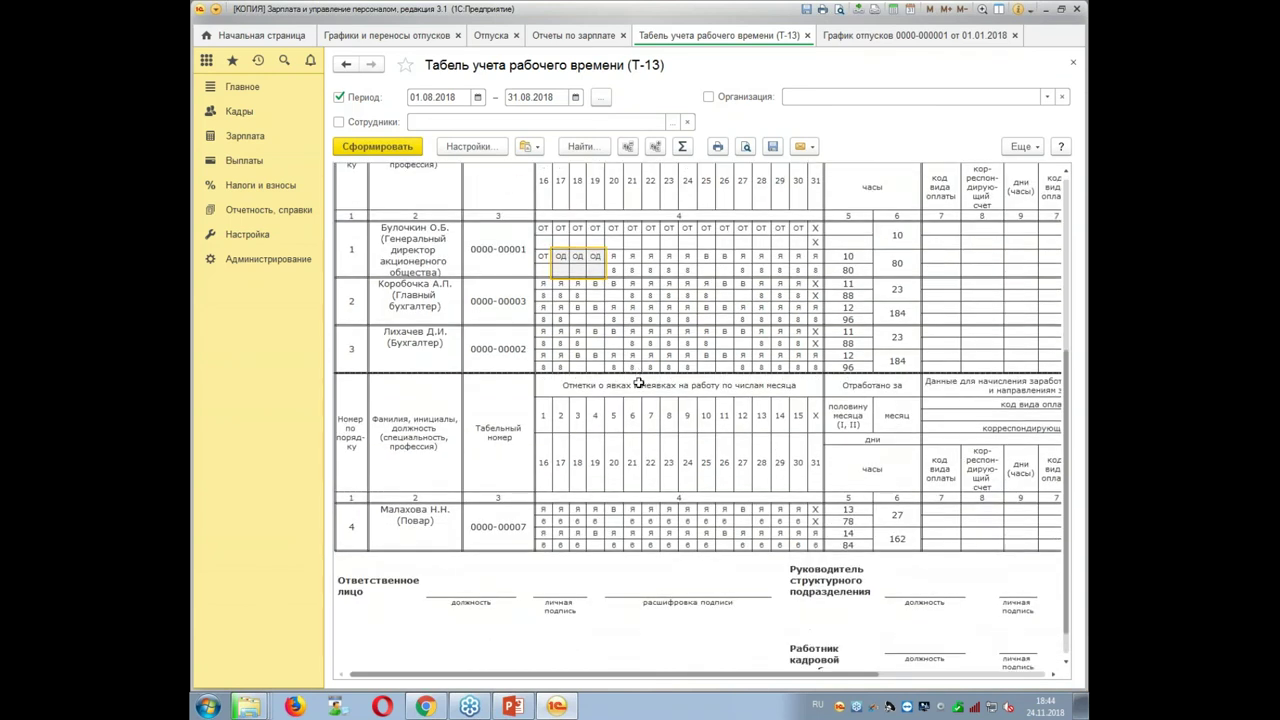
scroll(637, 390, down, 3)
scroll(630, 380, up, 8)
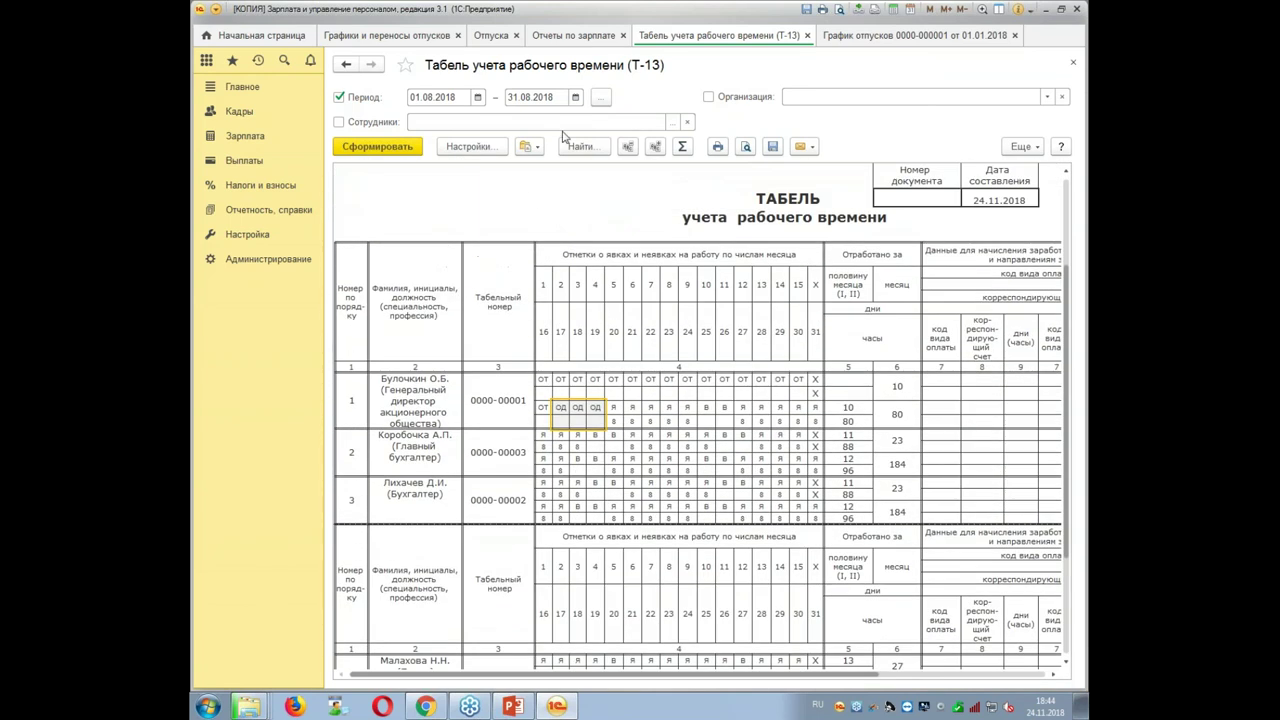
Generate the timesheet for September 2018 and check the ОТ and ОД leave marks in employee row 2.
click(601, 97)
double_click(674, 397)
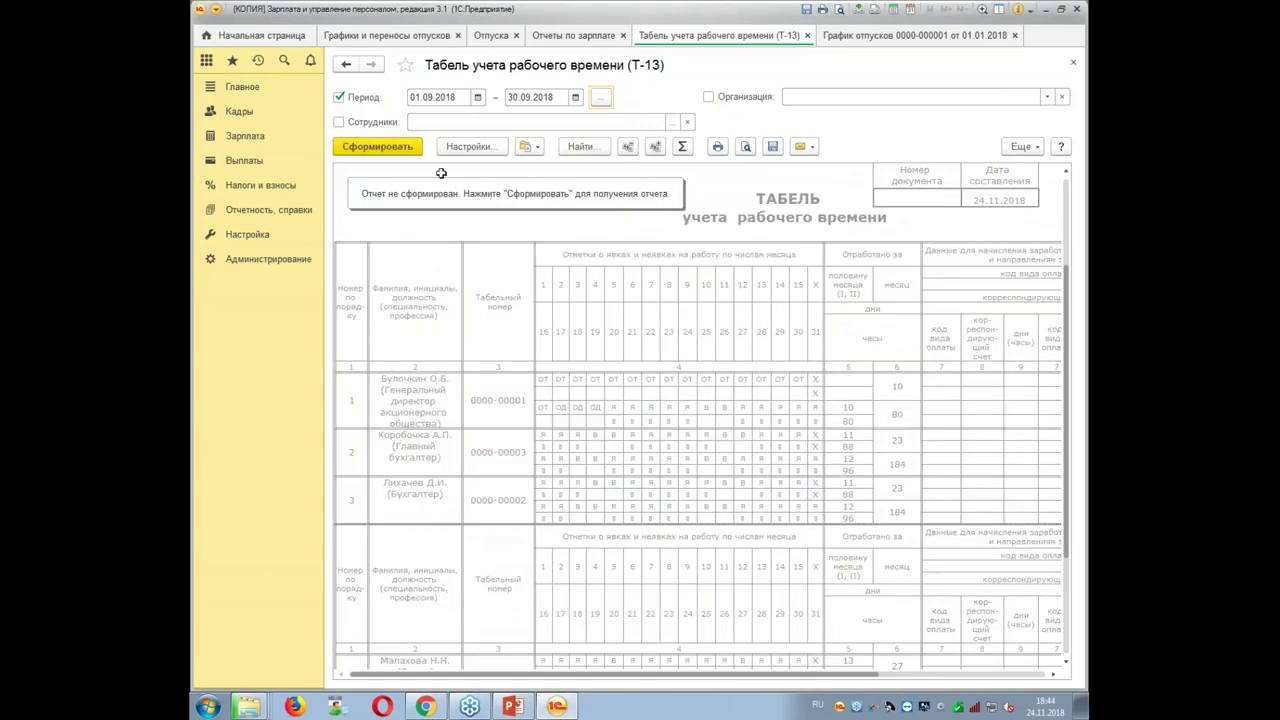
click(390, 150)
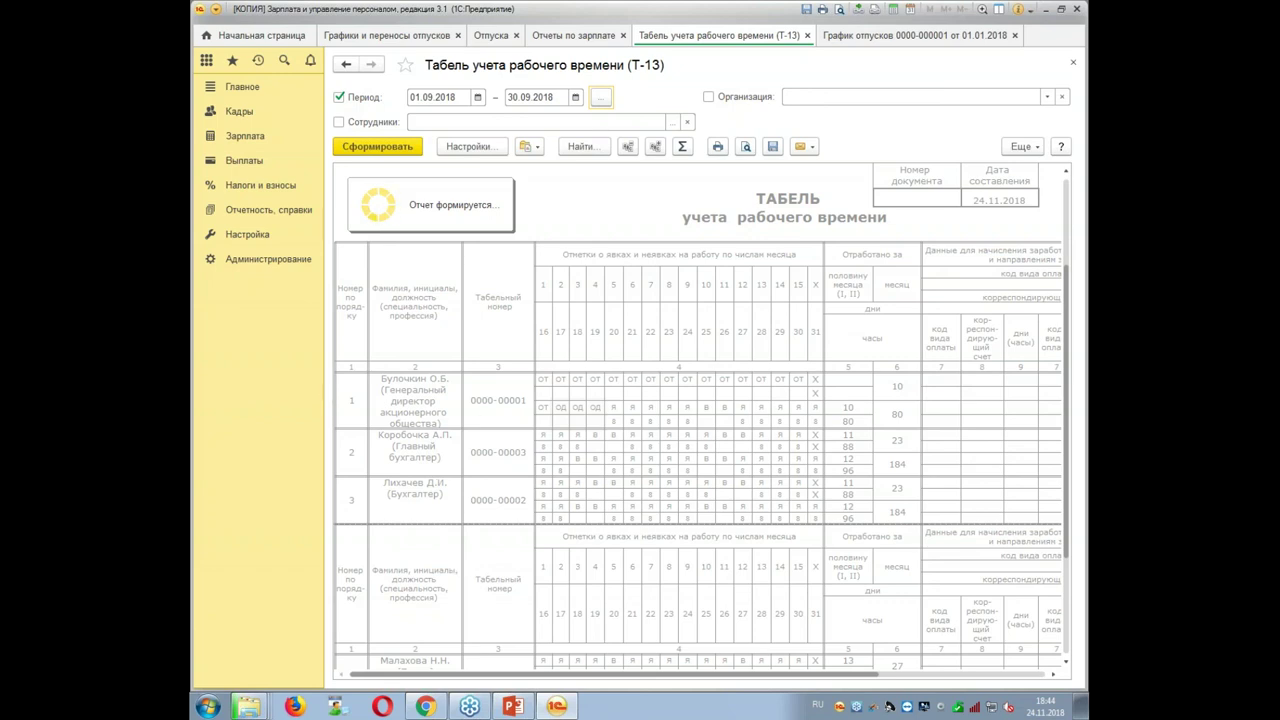
scroll(560, 405, down, 3)
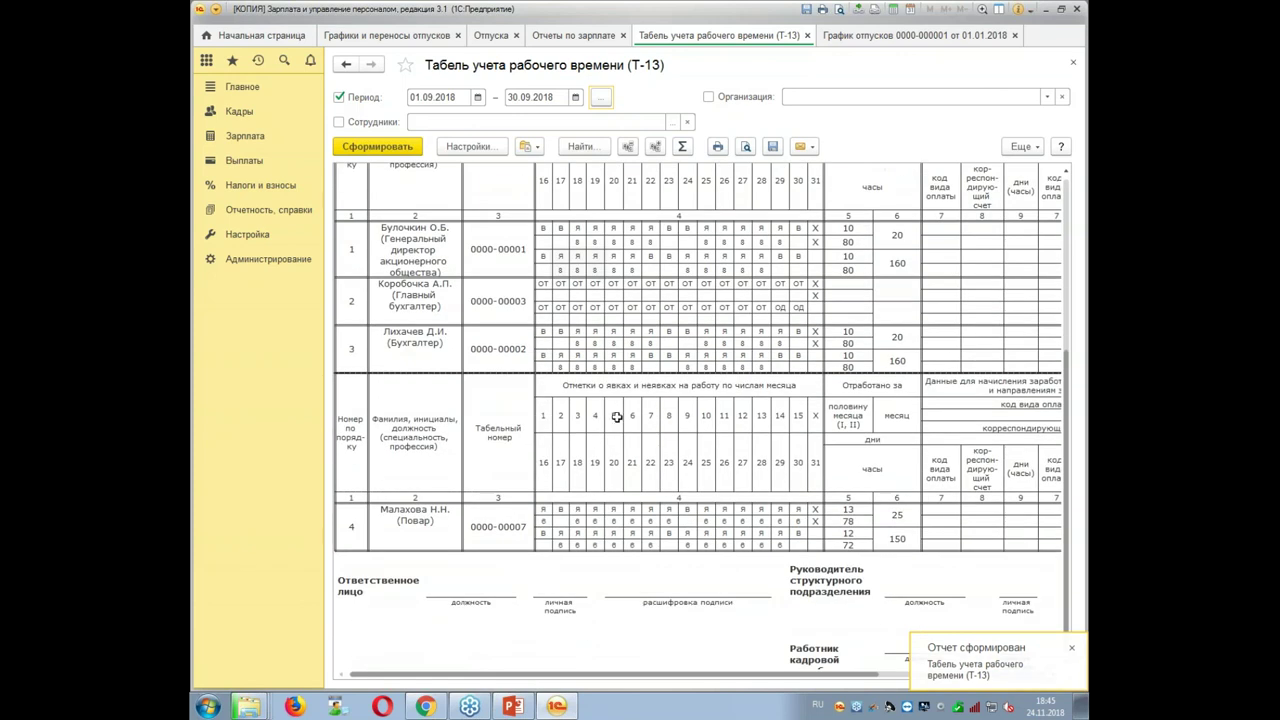
drag(551, 284, 757, 290)
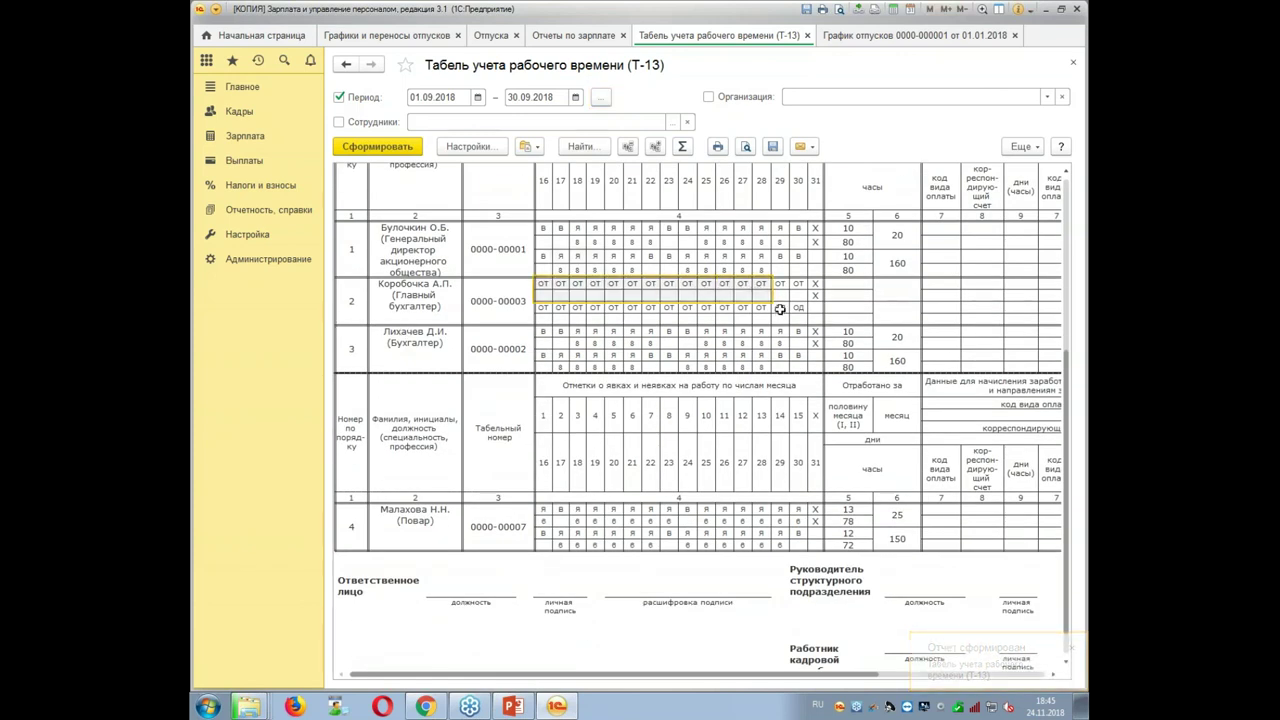
click(797, 318)
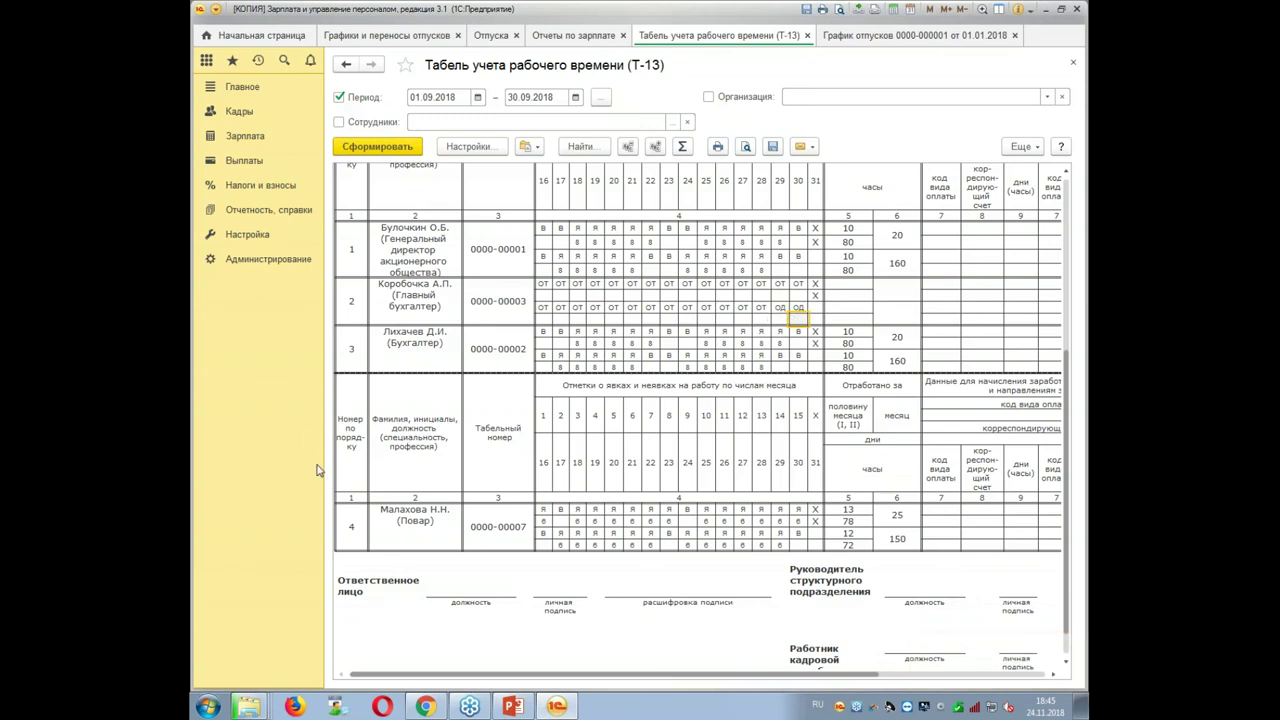
Generate the timesheet for October 2018 and check employee row 4's ОТ marks and the ОД mark on the 16th.
click(600, 97)
double_click(606, 415)
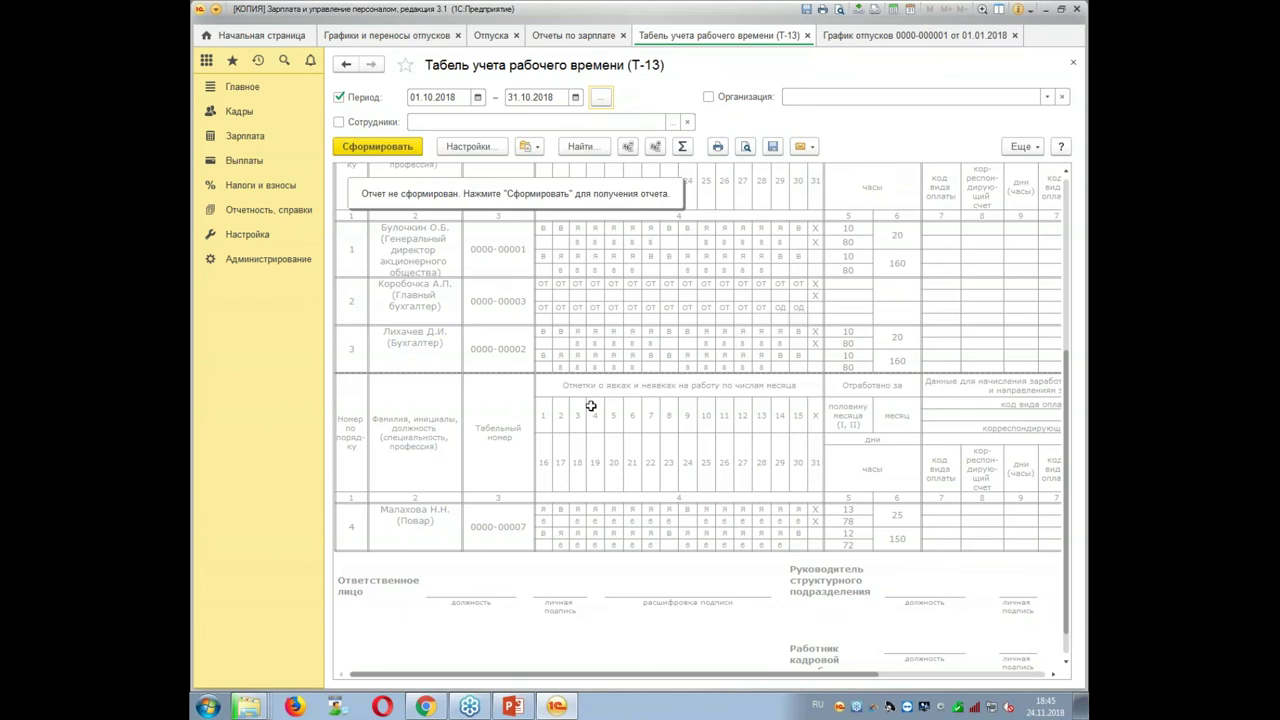
click(378, 146)
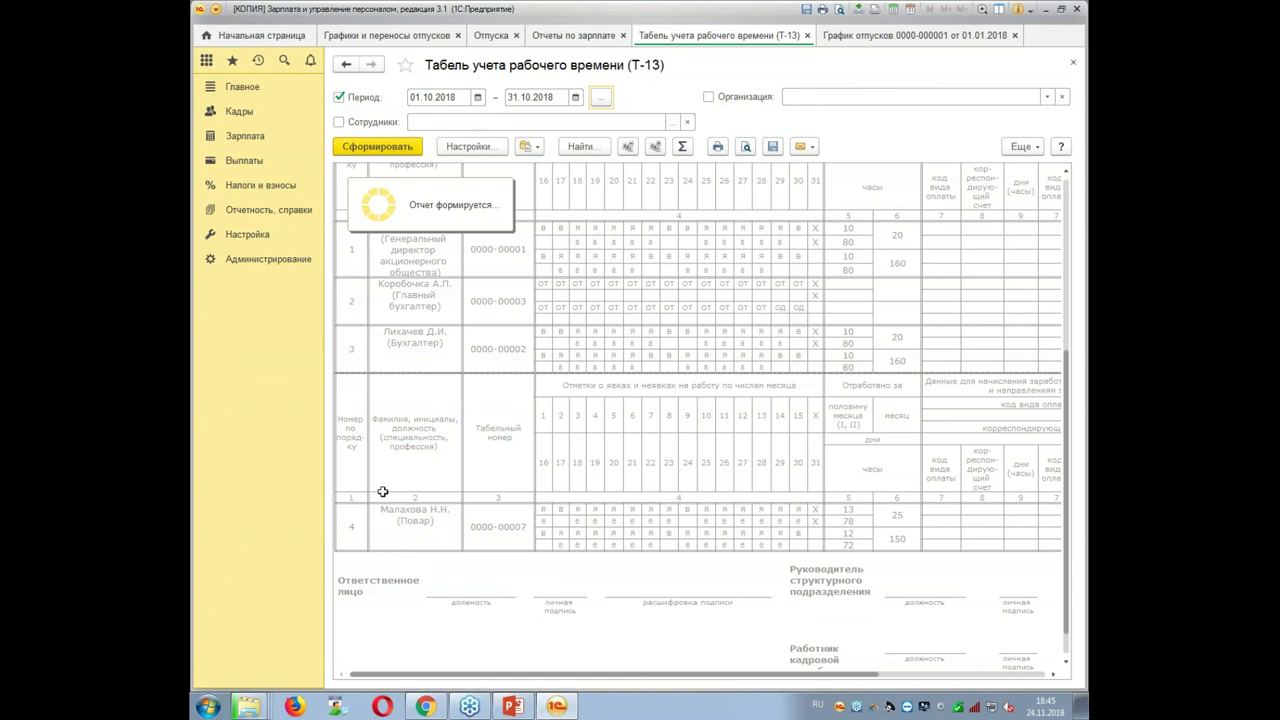
scroll(697, 517, down, 2)
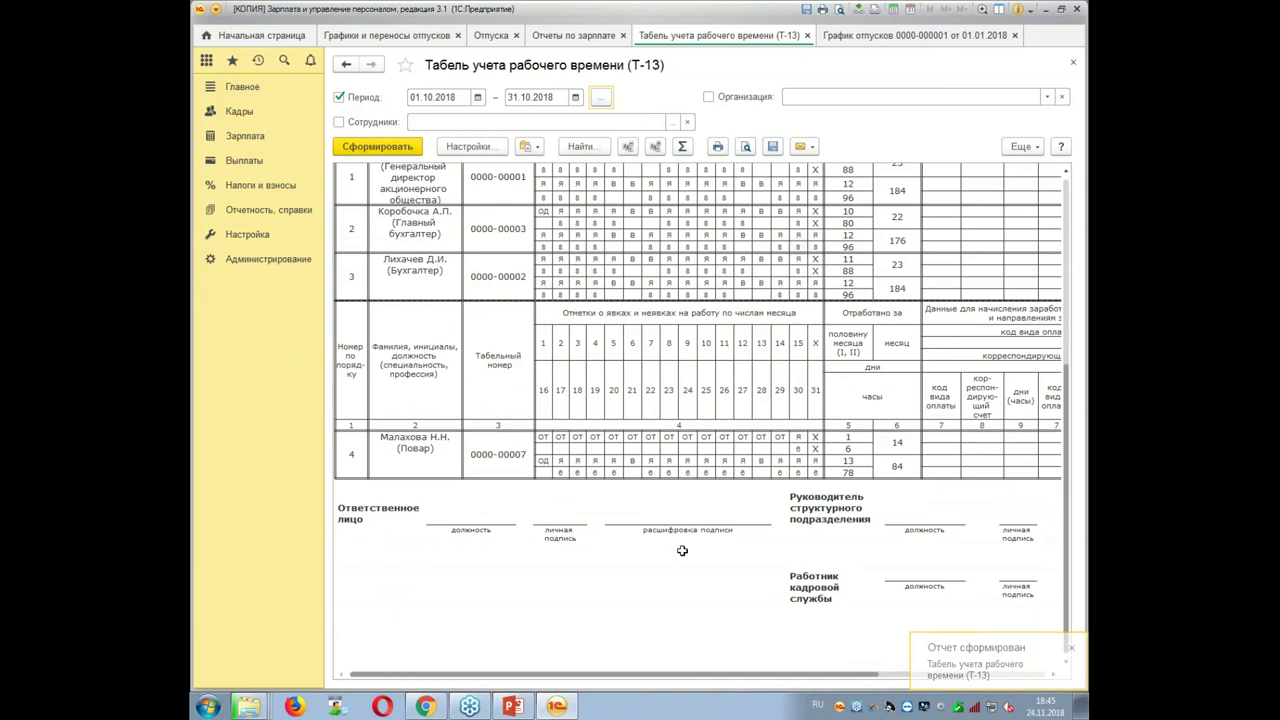
scroll(678, 544, up, 1)
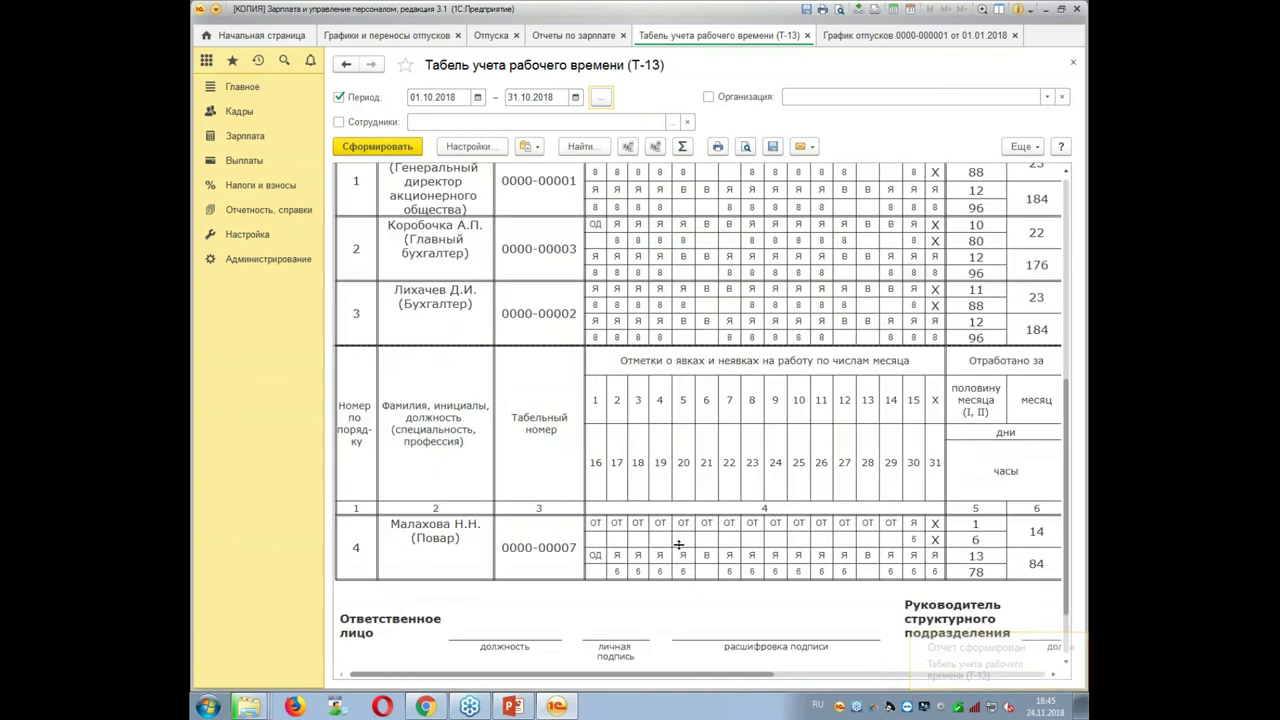
scroll(610, 676, right, 3)
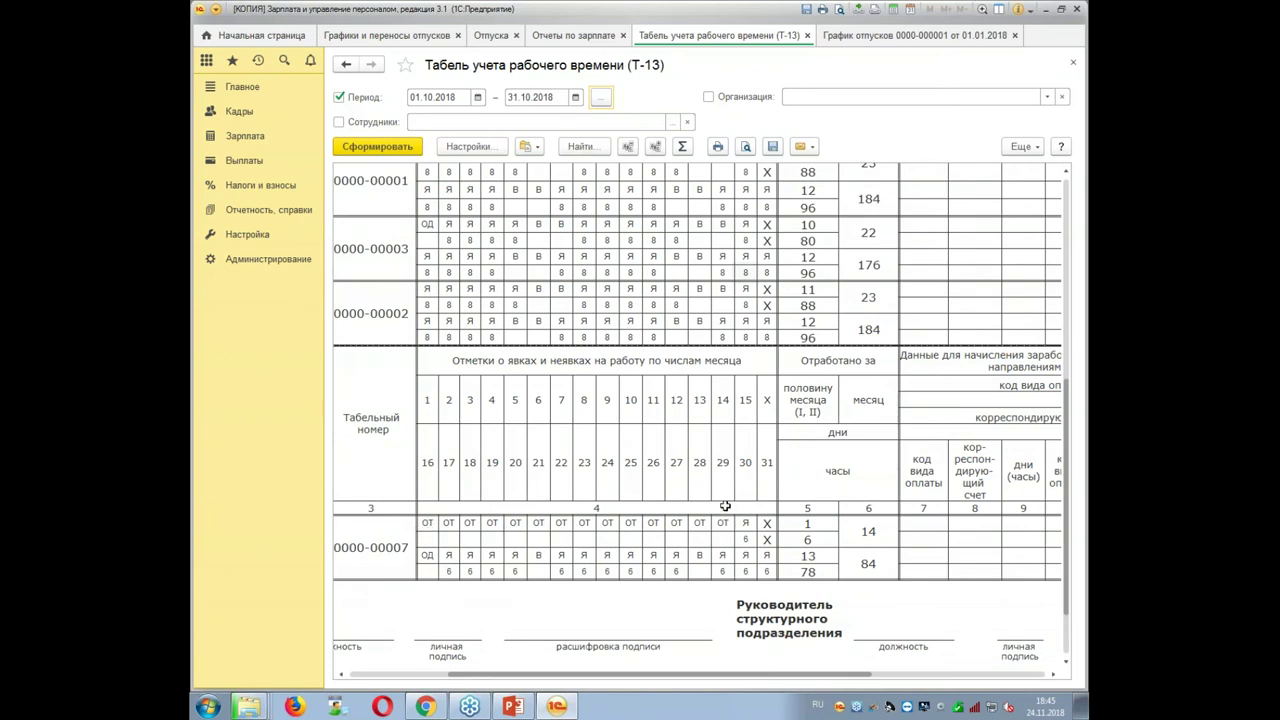
scroll(650, 414, down, 1)
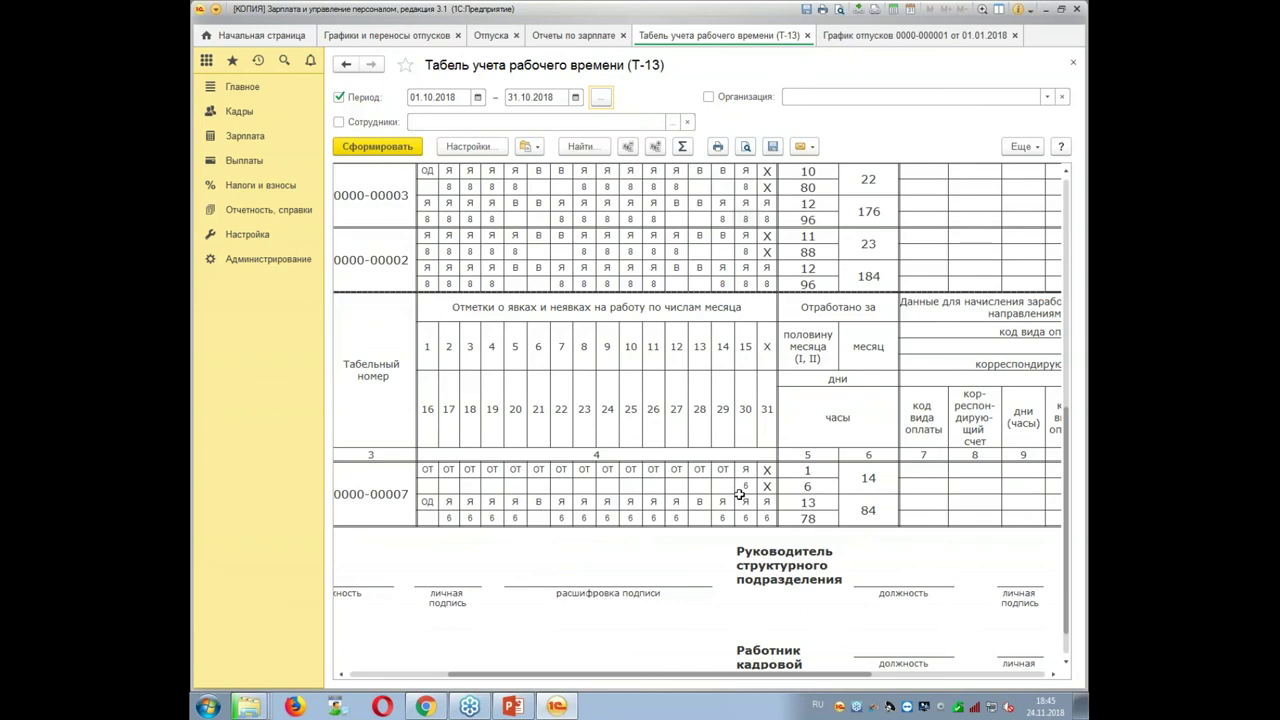
click(427, 501)
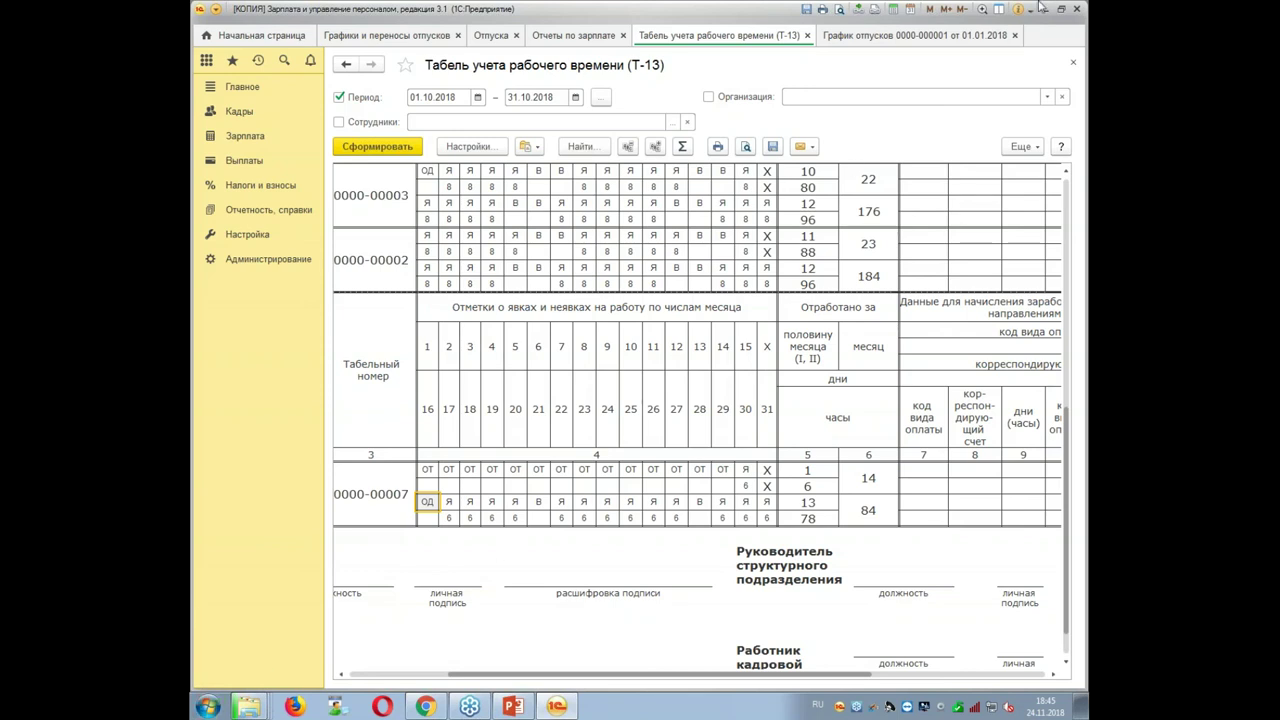
Return to the vacation schedule dated 01.01.2018 and create the leave document for row 1's main leave.
click(366, 37)
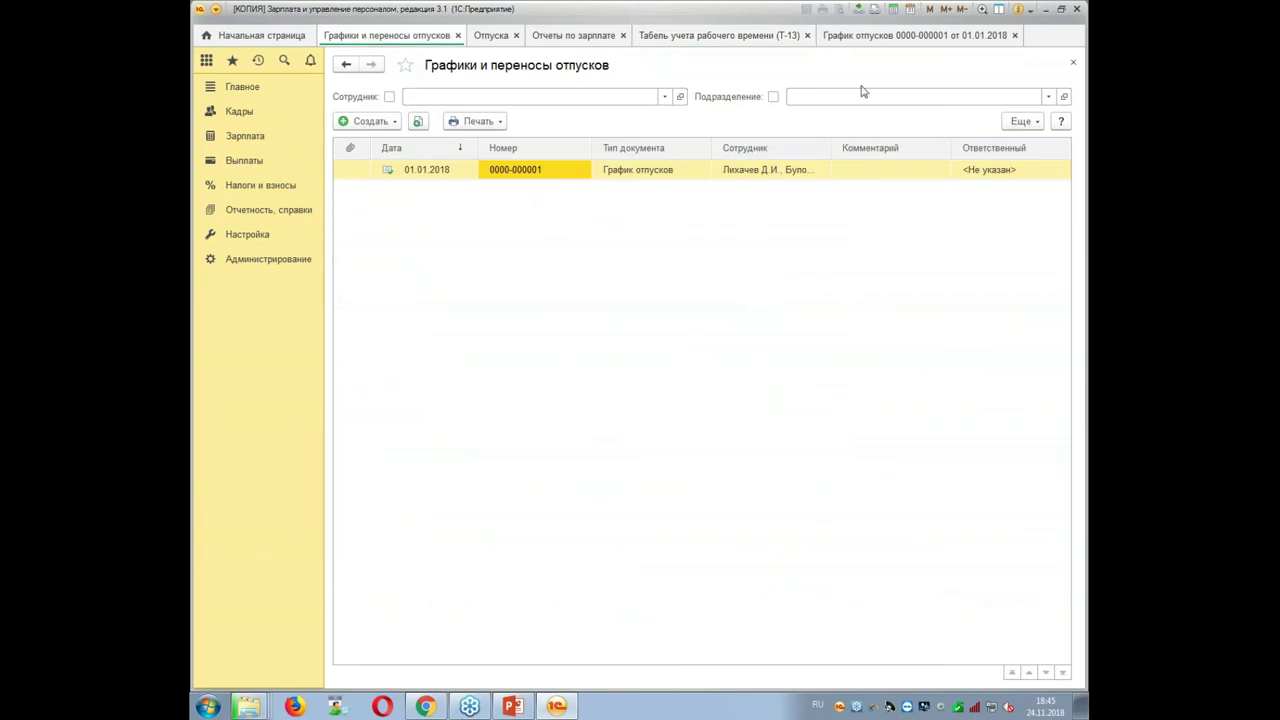
click(874, 38)
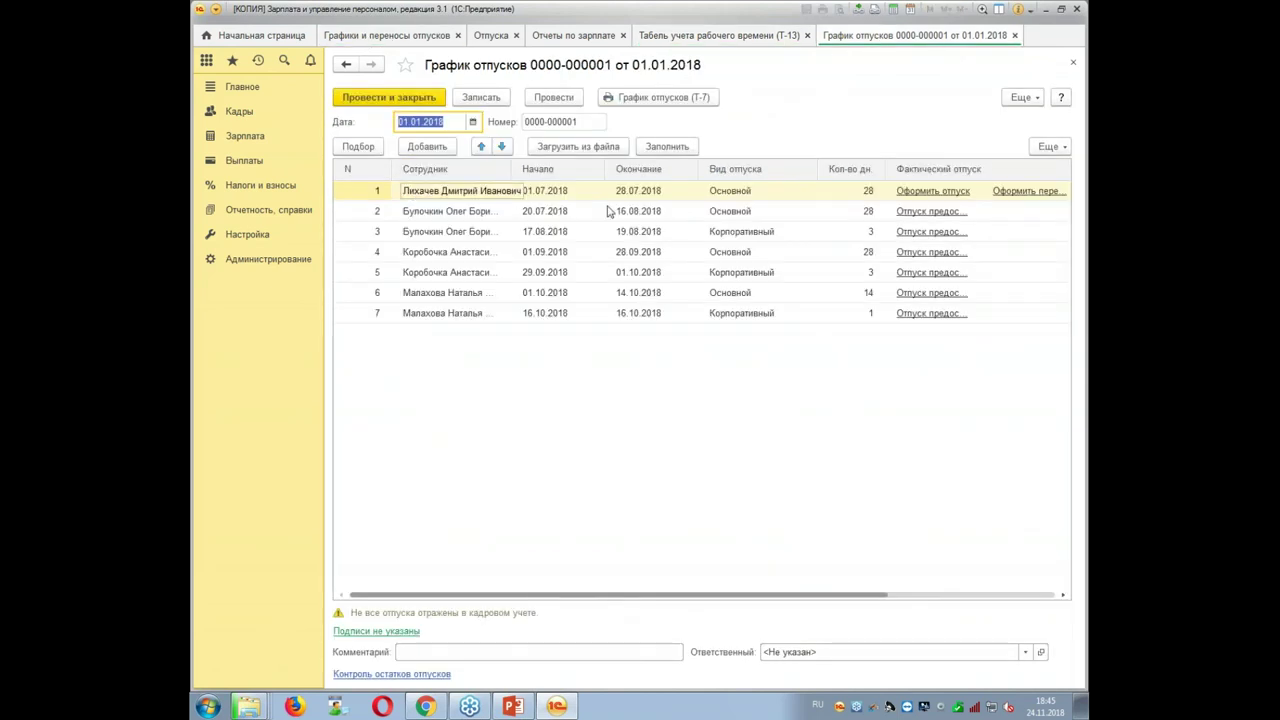
click(922, 191)
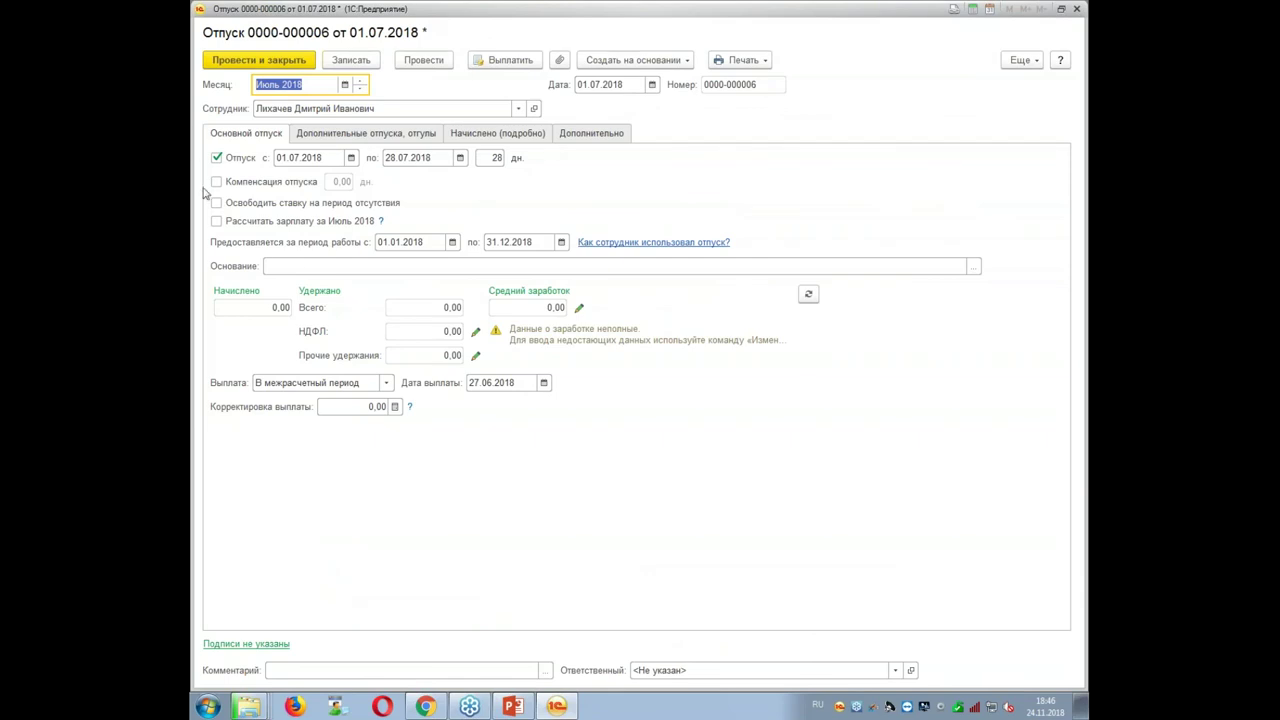
Enable additional leave in the leave document and add a row with the leave type Корпоративный.
click(316, 136)
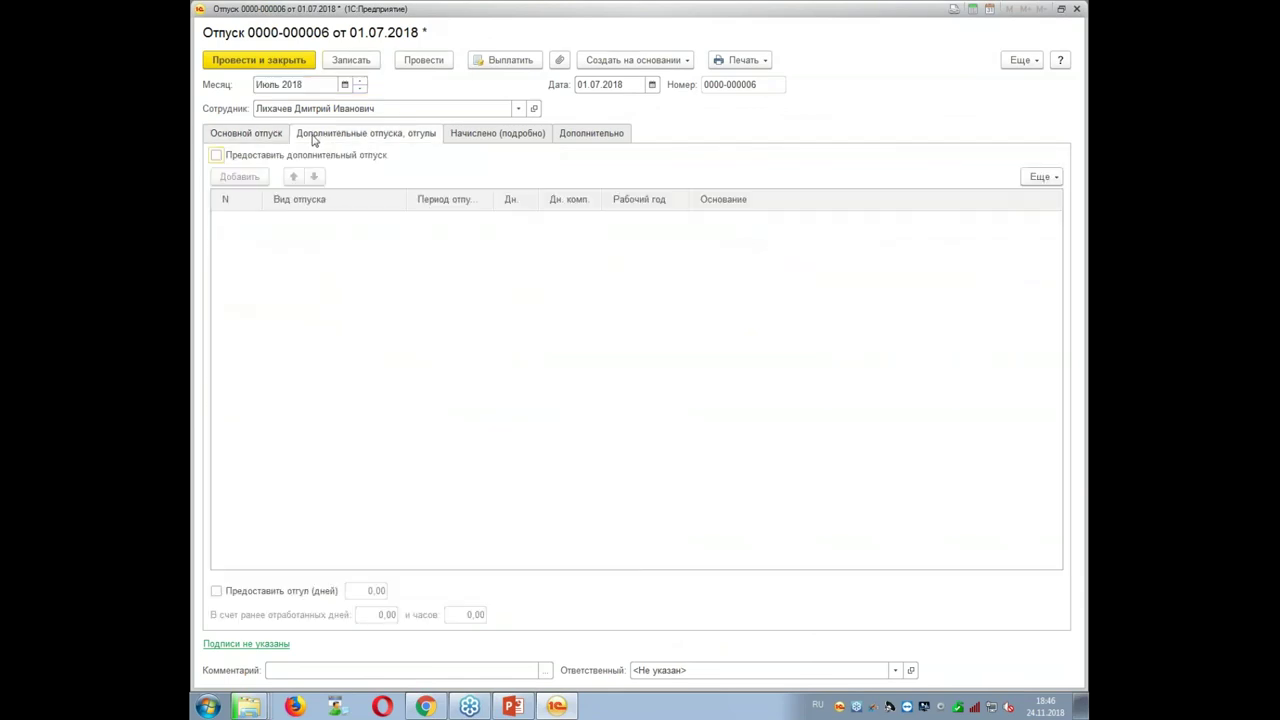
click(216, 155)
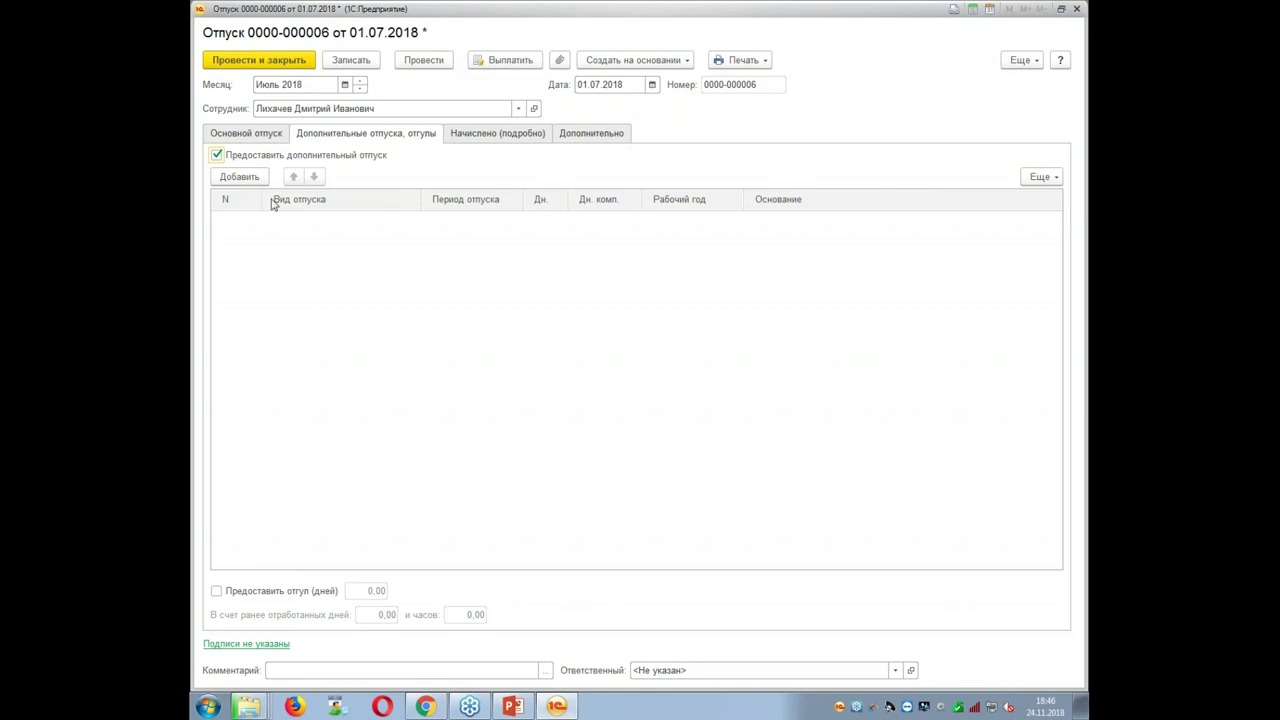
click(239, 176)
click(346, 284)
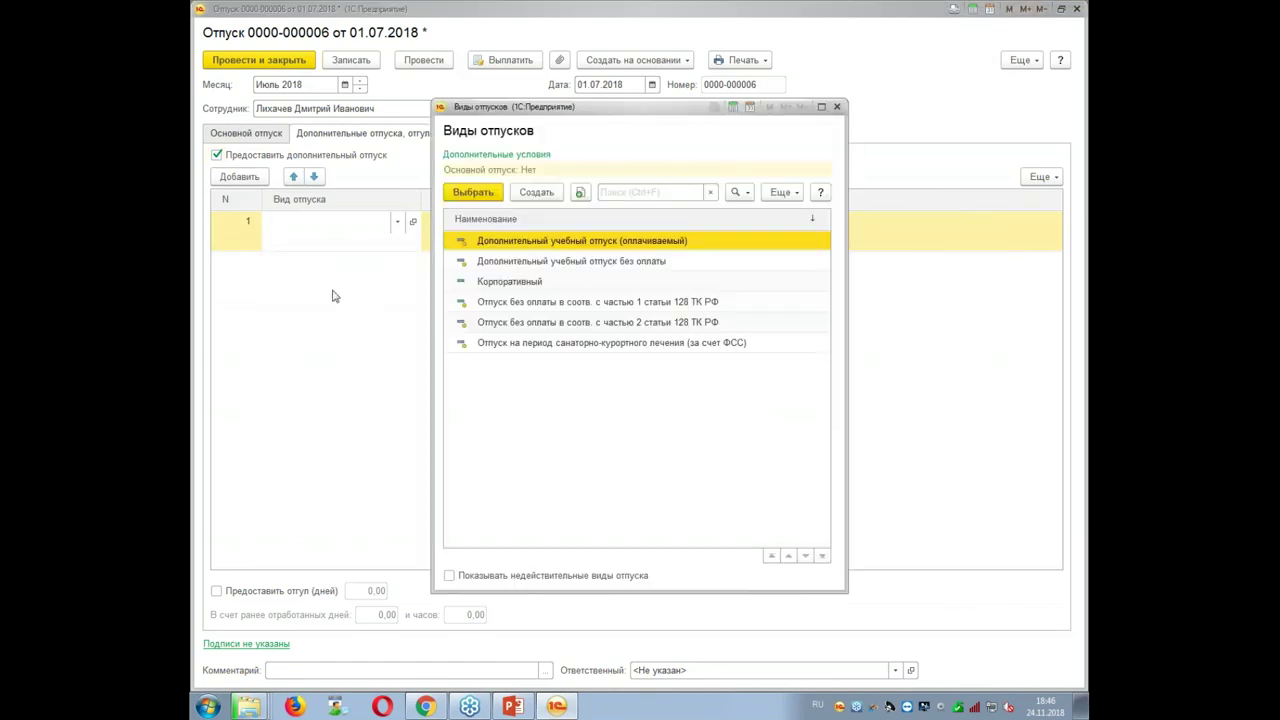
click(547, 290)
double_click(547, 290)
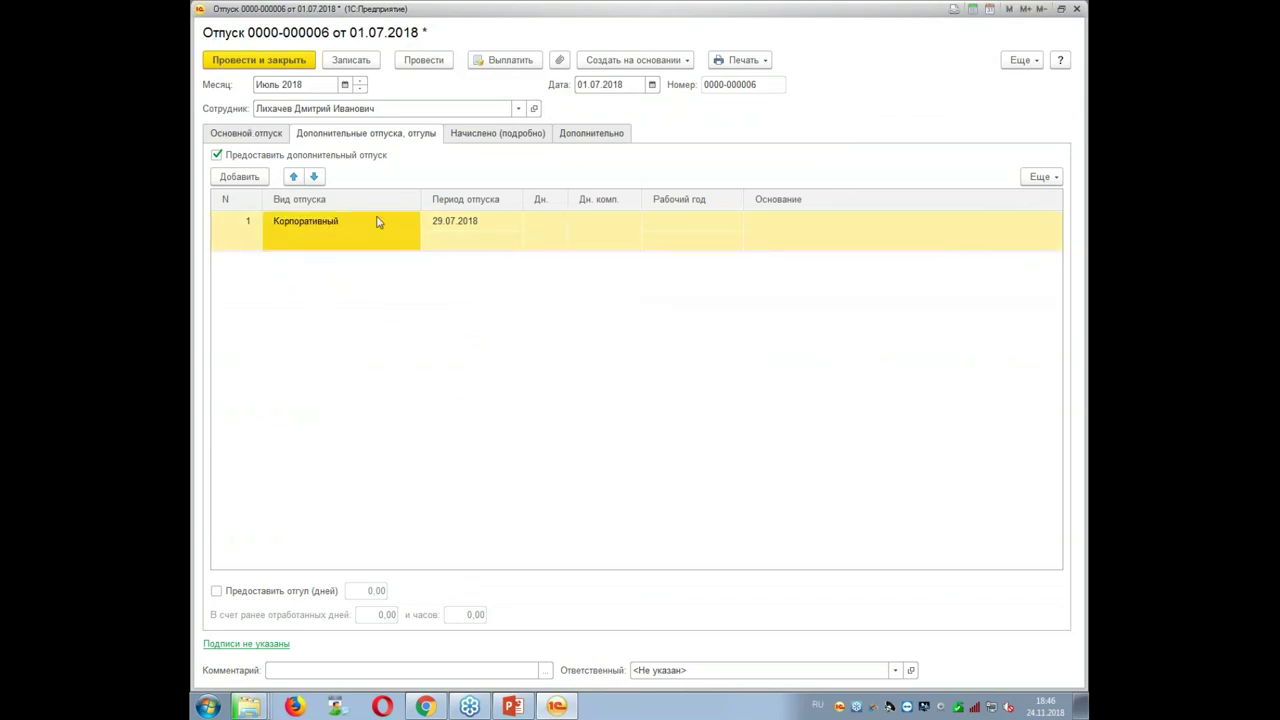
Check the main leave's dates, set the corporate leave starting 29.07.2018 to 2 days, and enter "ук65к" as its basis.
click(248, 138)
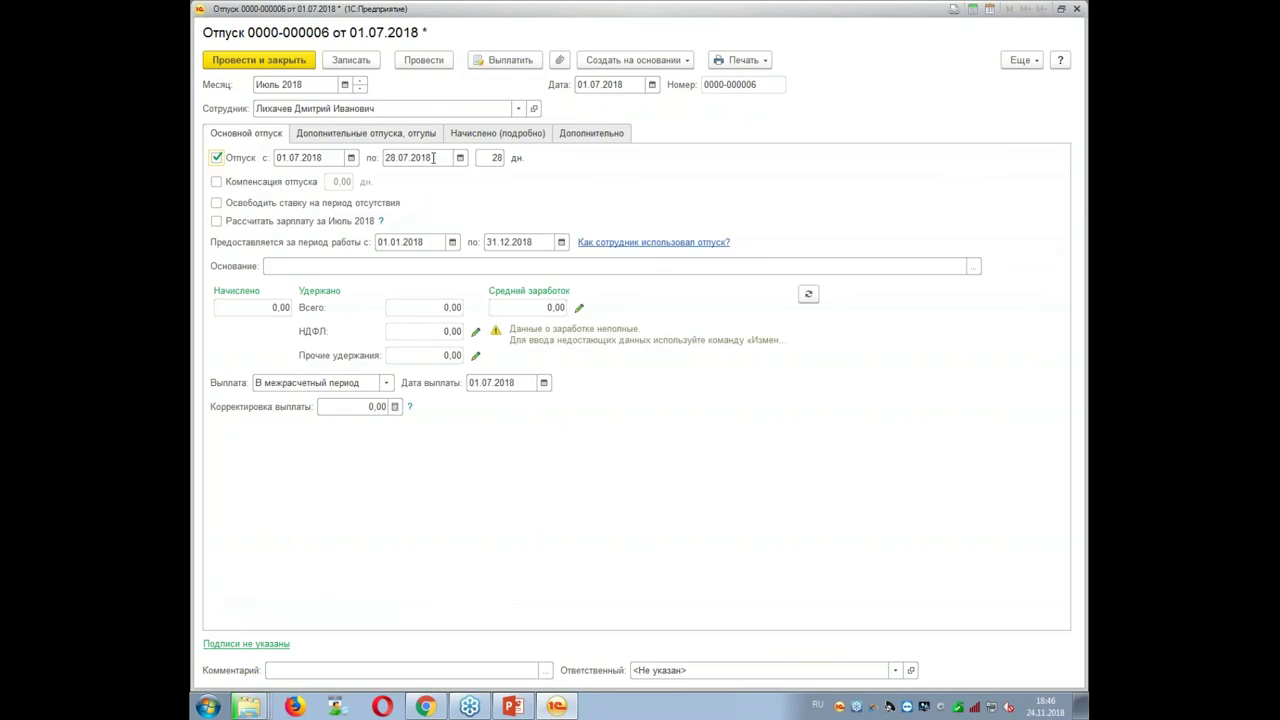
click(333, 135)
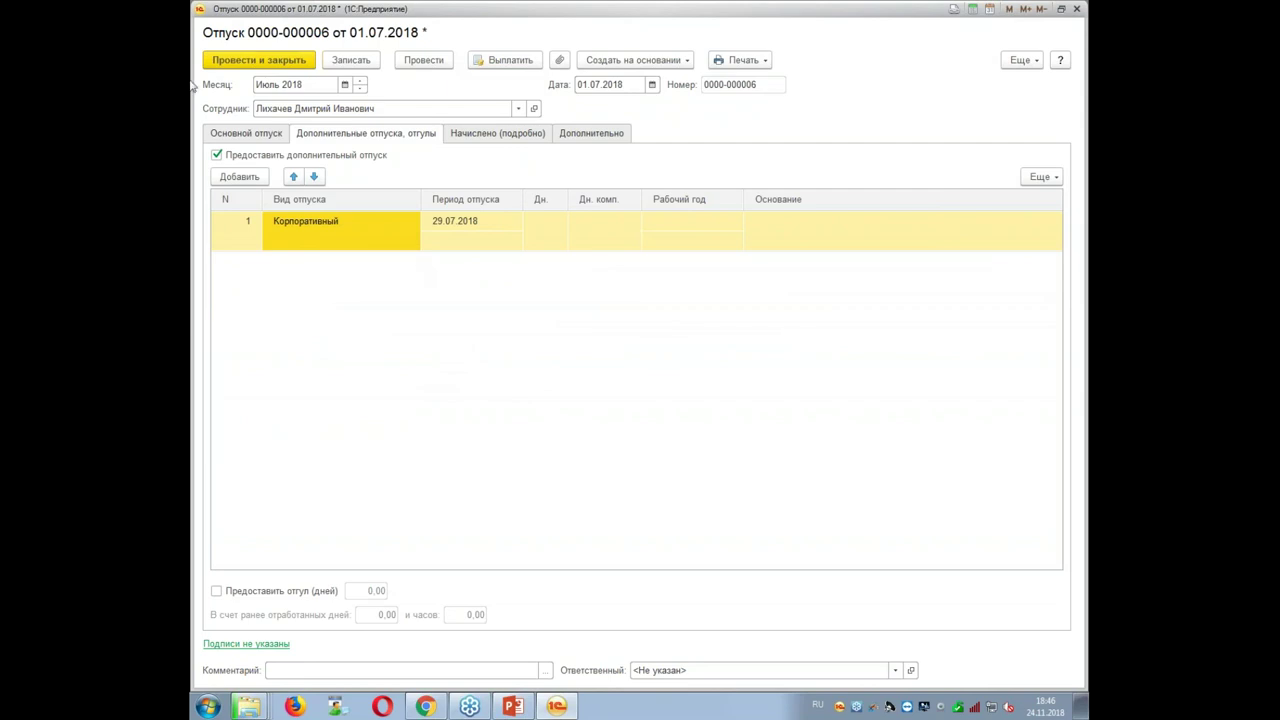
double_click(488, 233)
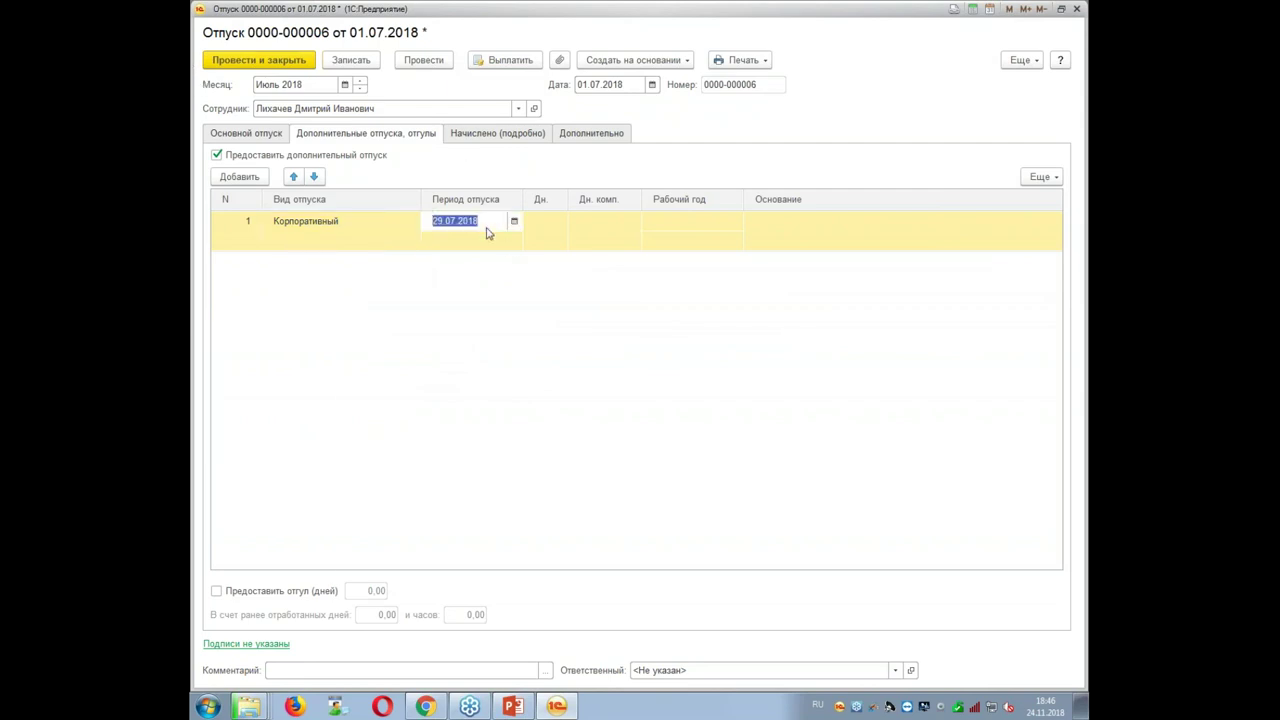
click(558, 229)
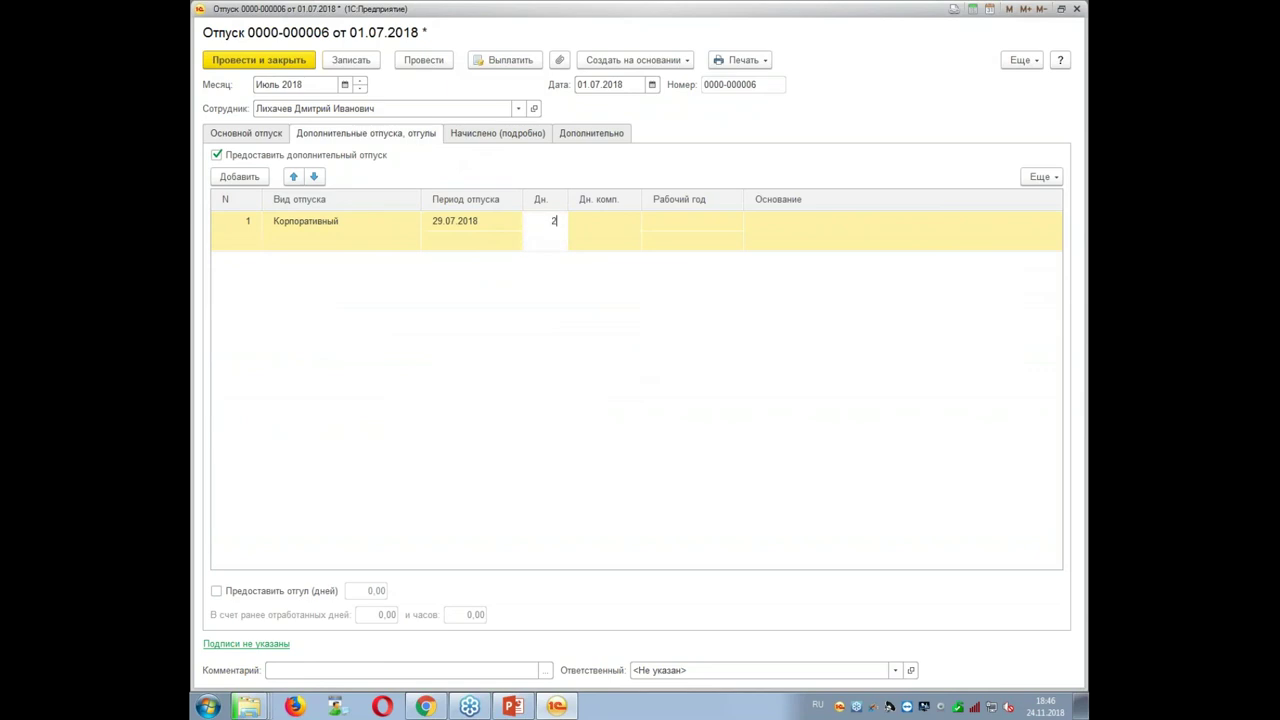
key(Return)
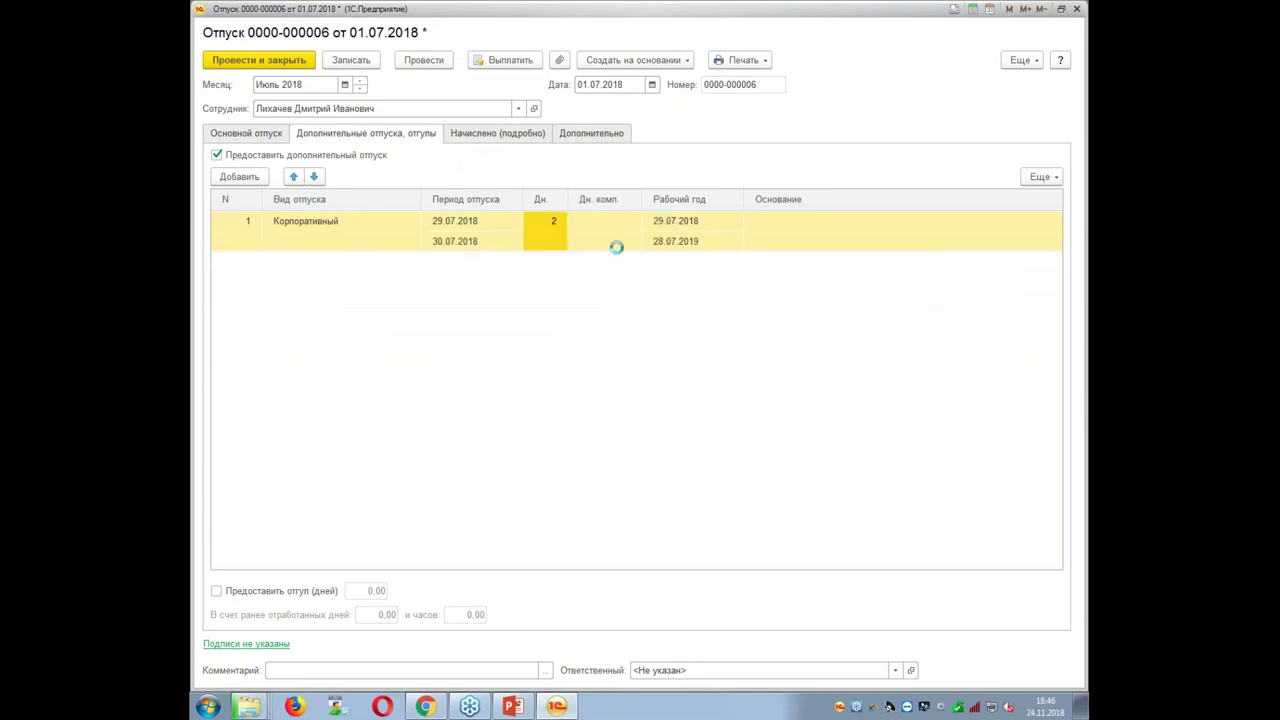
click(805, 232)
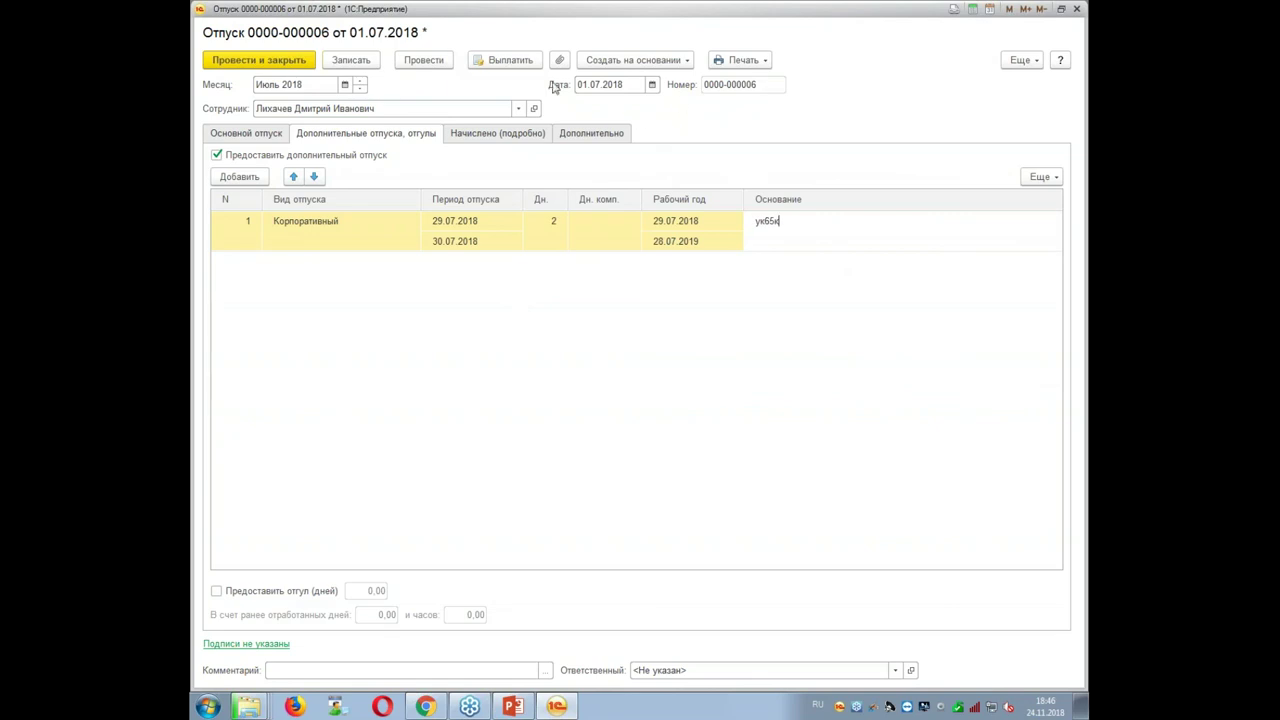
Set the leave document's date to 20.06.2018, then post and close it.
click(240, 134)
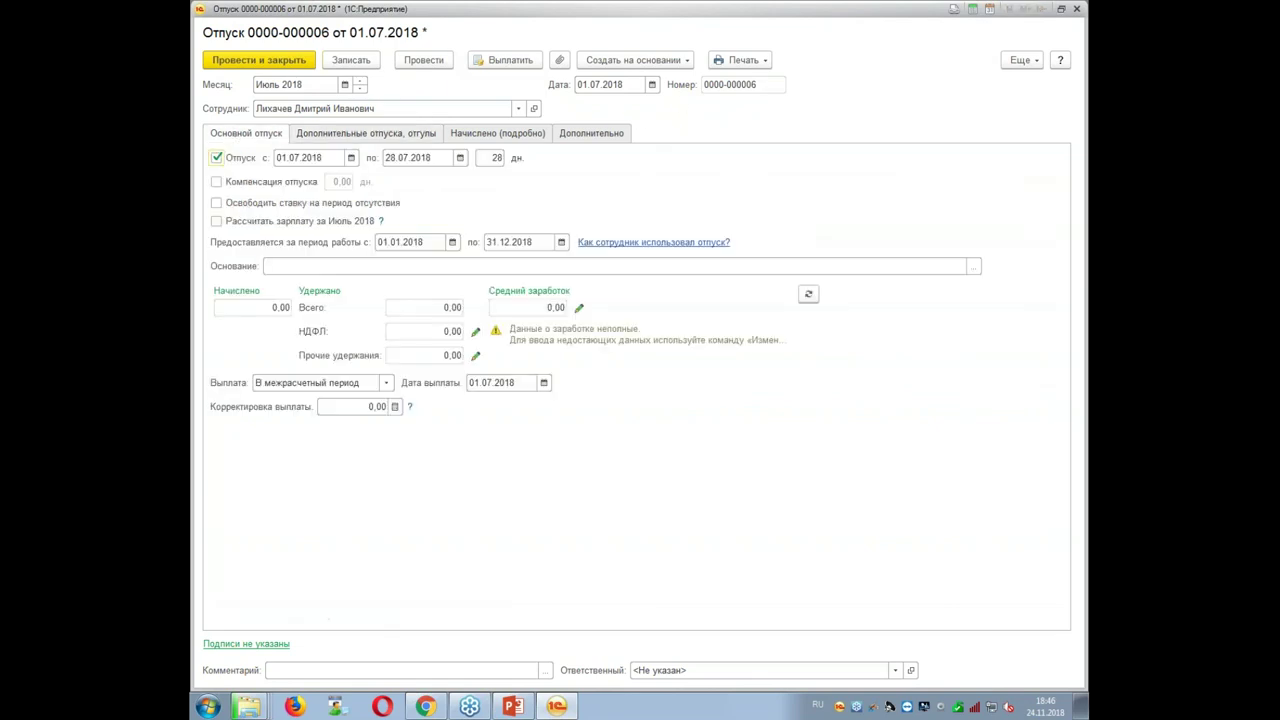
click(651, 84)
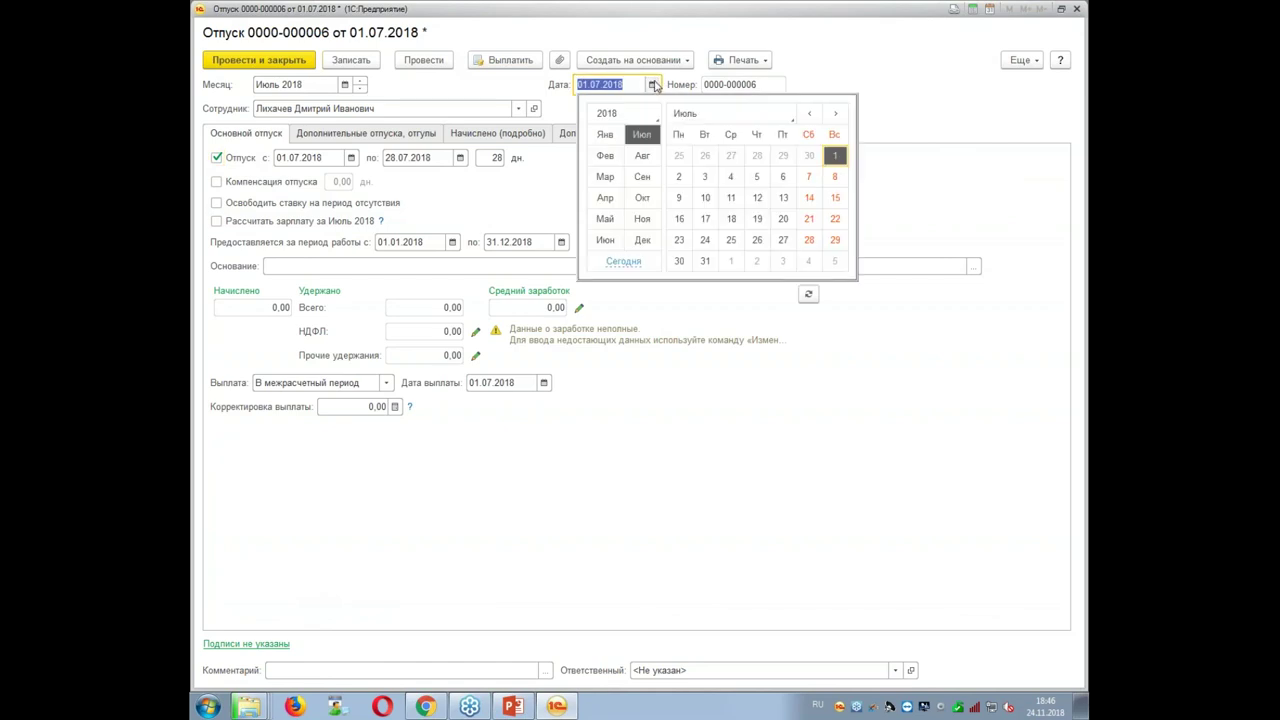
click(606, 242)
click(733, 218)
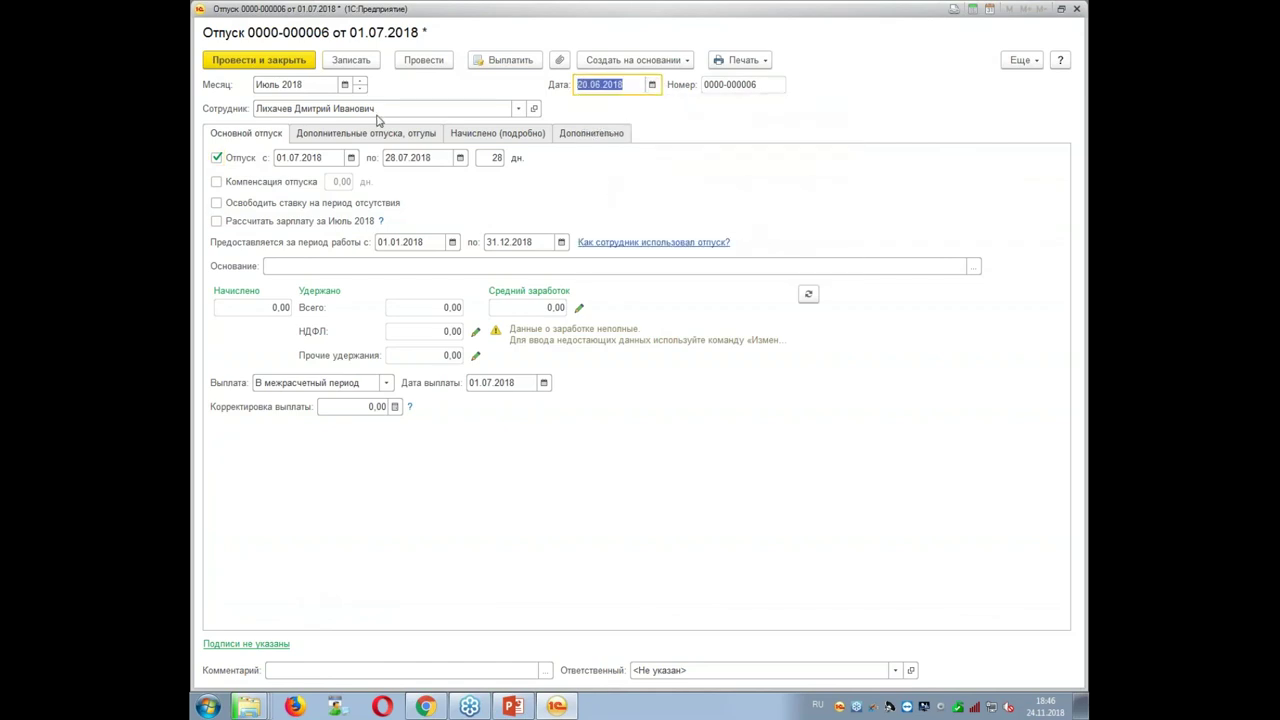
click(272, 60)
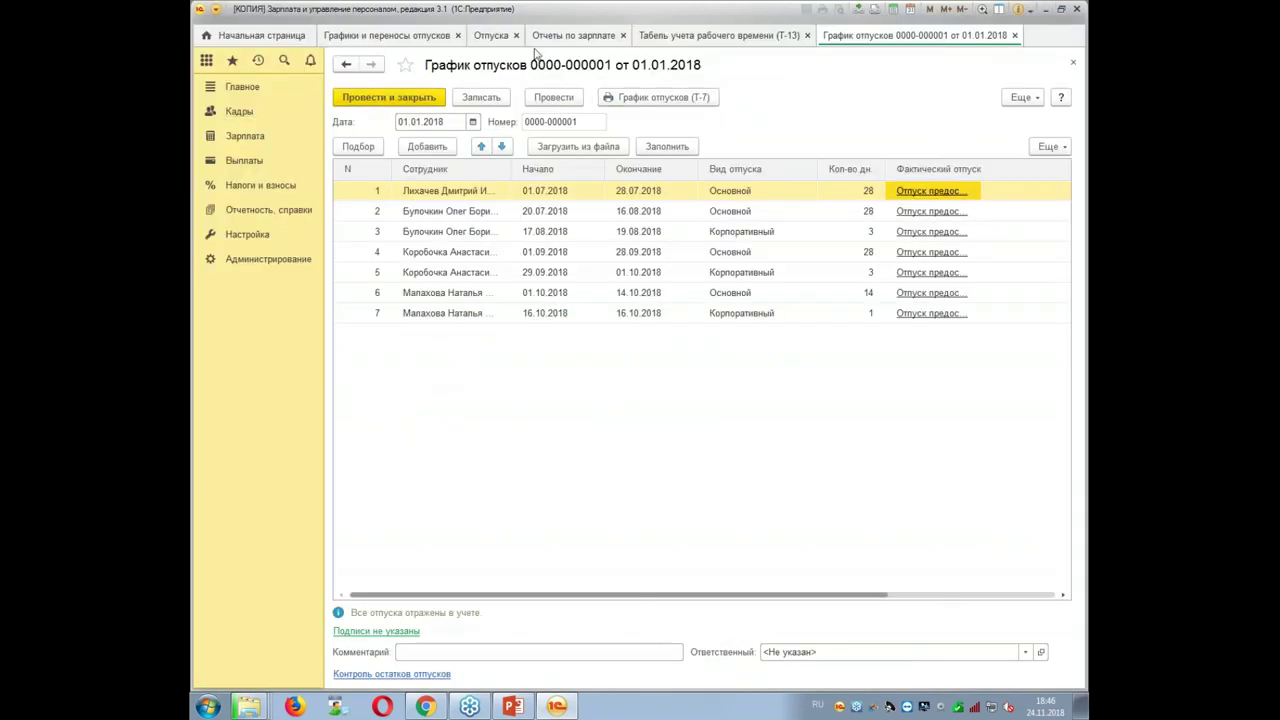
Generate the Т-13 timesheet for July 2018 and check employee row 3's ОТ marks and ОД marks on the 29th and 30th.
click(690, 36)
click(601, 96)
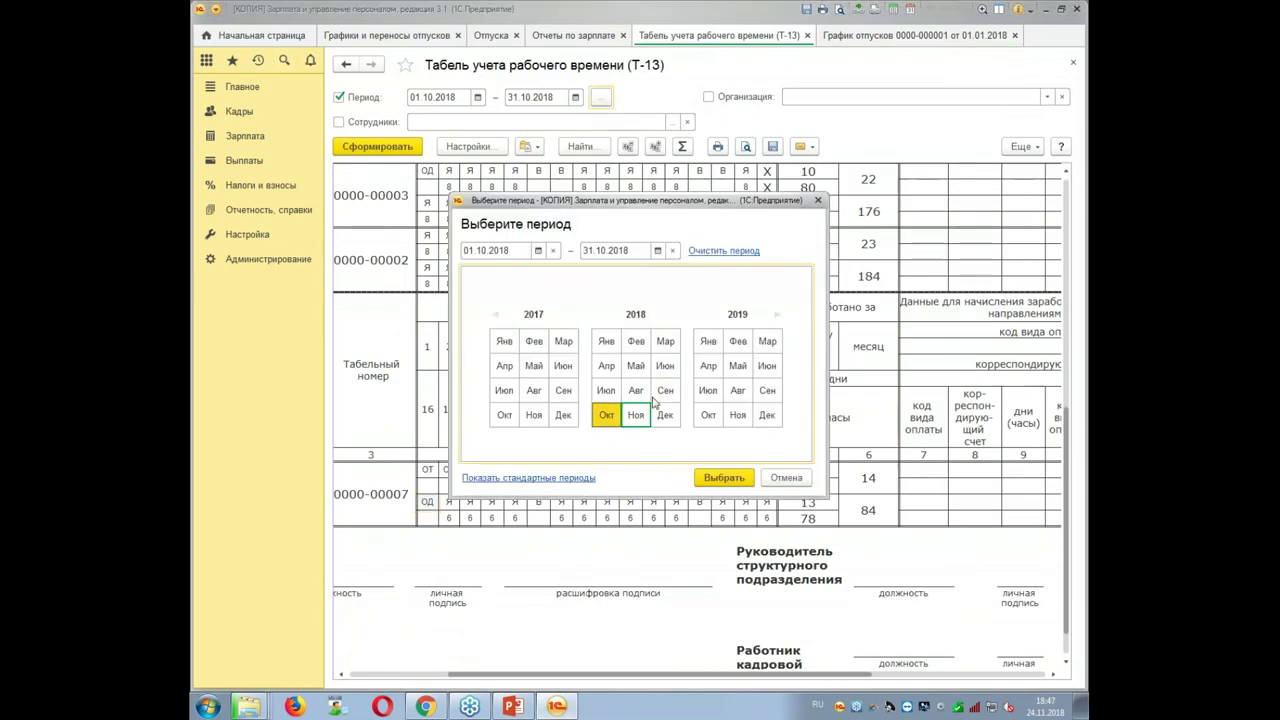
double_click(606, 390)
click(377, 150)
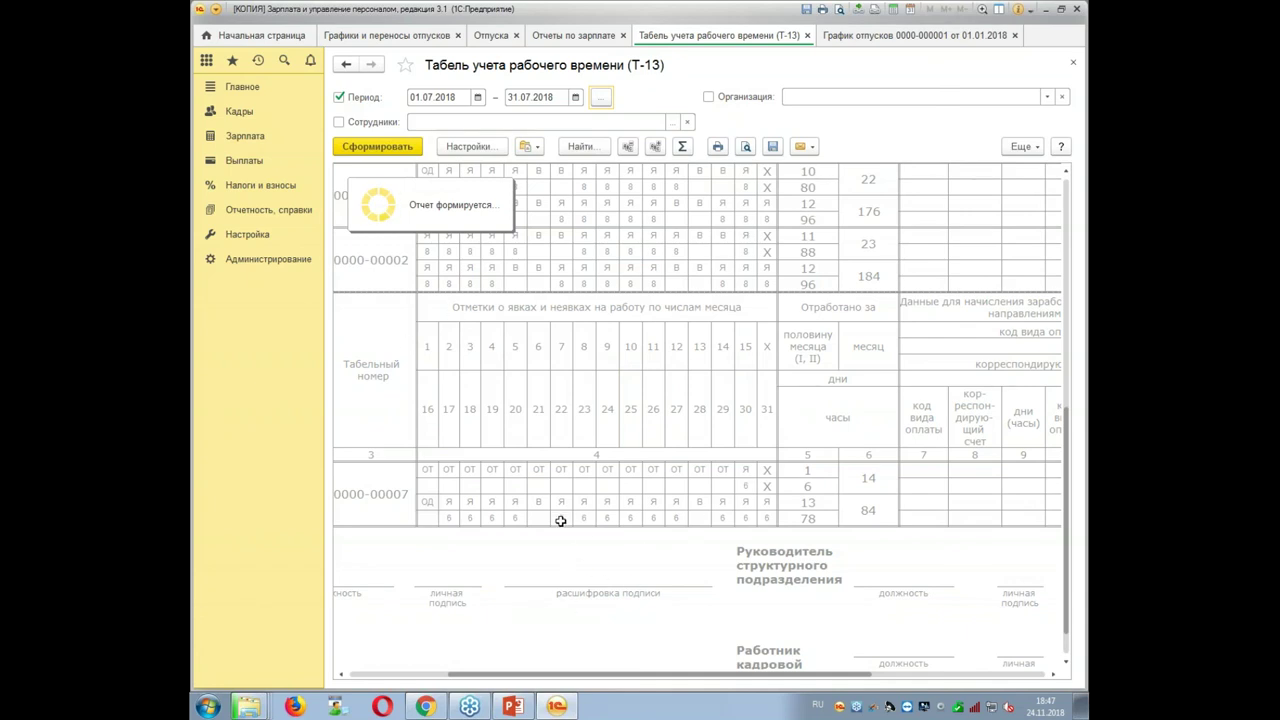
scroll(700, 415, up, 4)
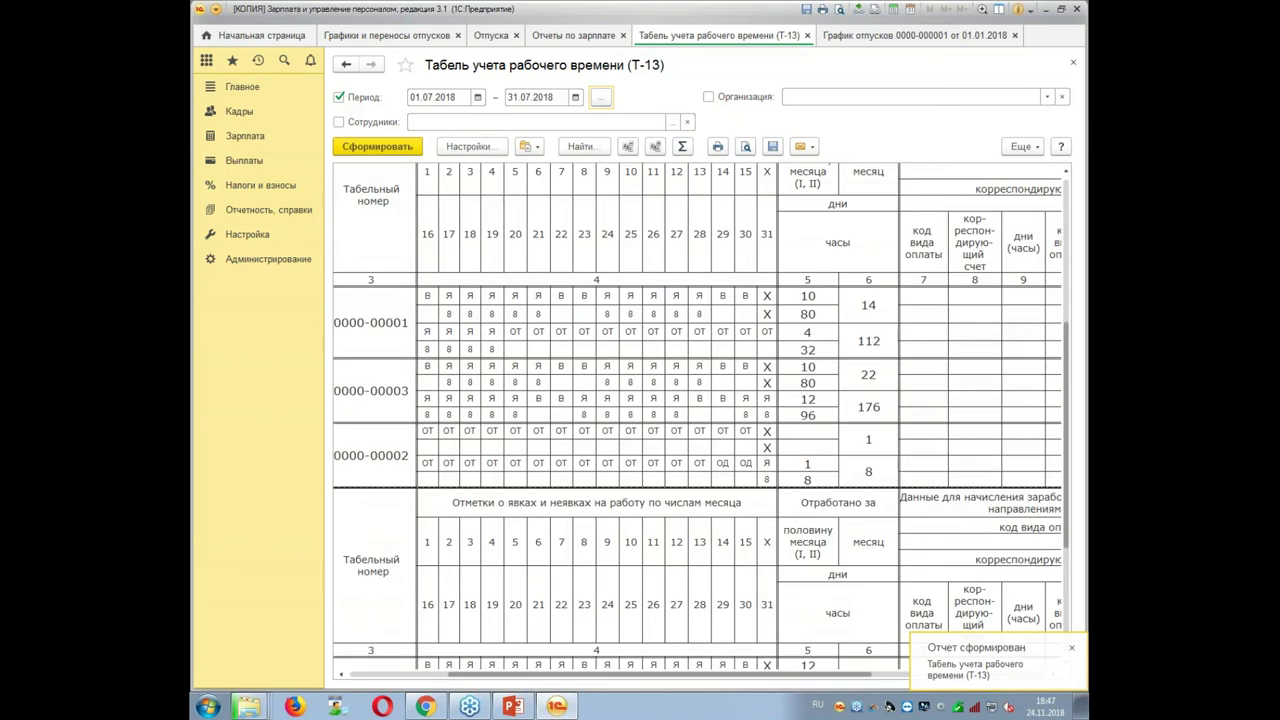
drag(680, 677, 535, 670)
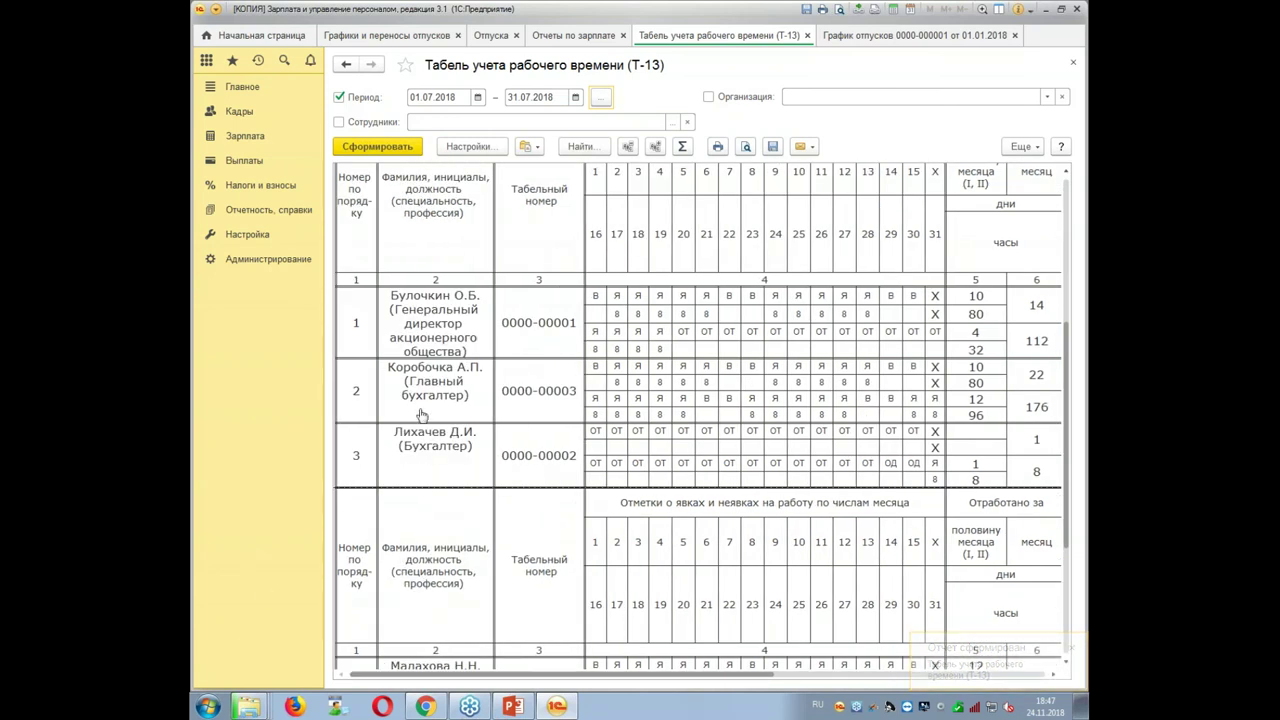
scroll(390, 438, down, 3)
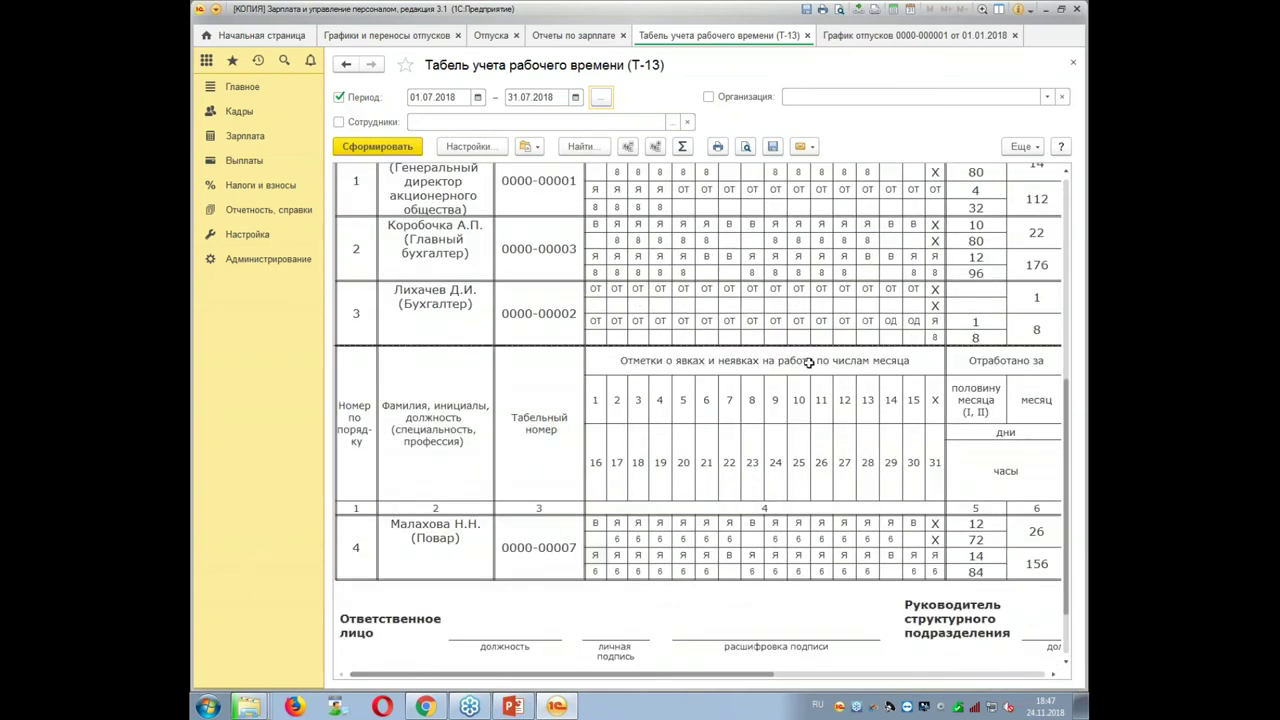
drag(588, 291, 893, 320)
click(913, 321)
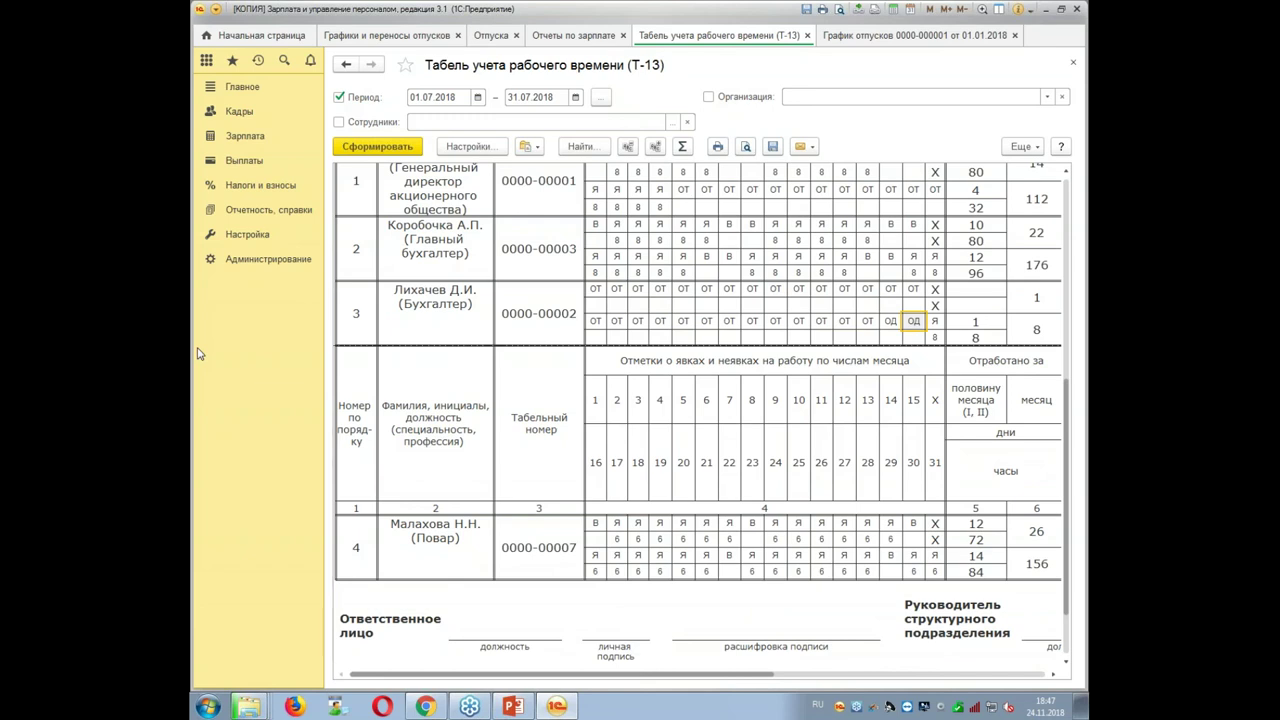
Look up the letter codes for main and additional leave in the working-time types classifier (Виды рабочего времени) and close it.
click(237, 234)
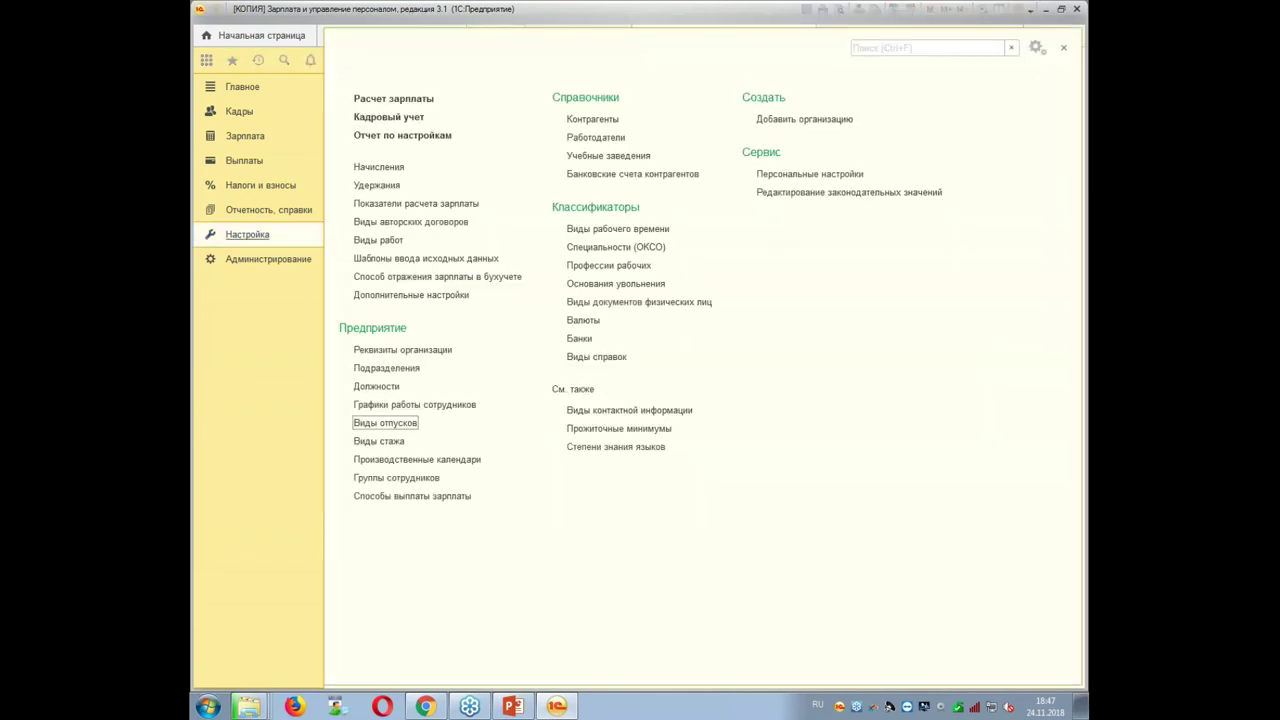
click(605, 230)
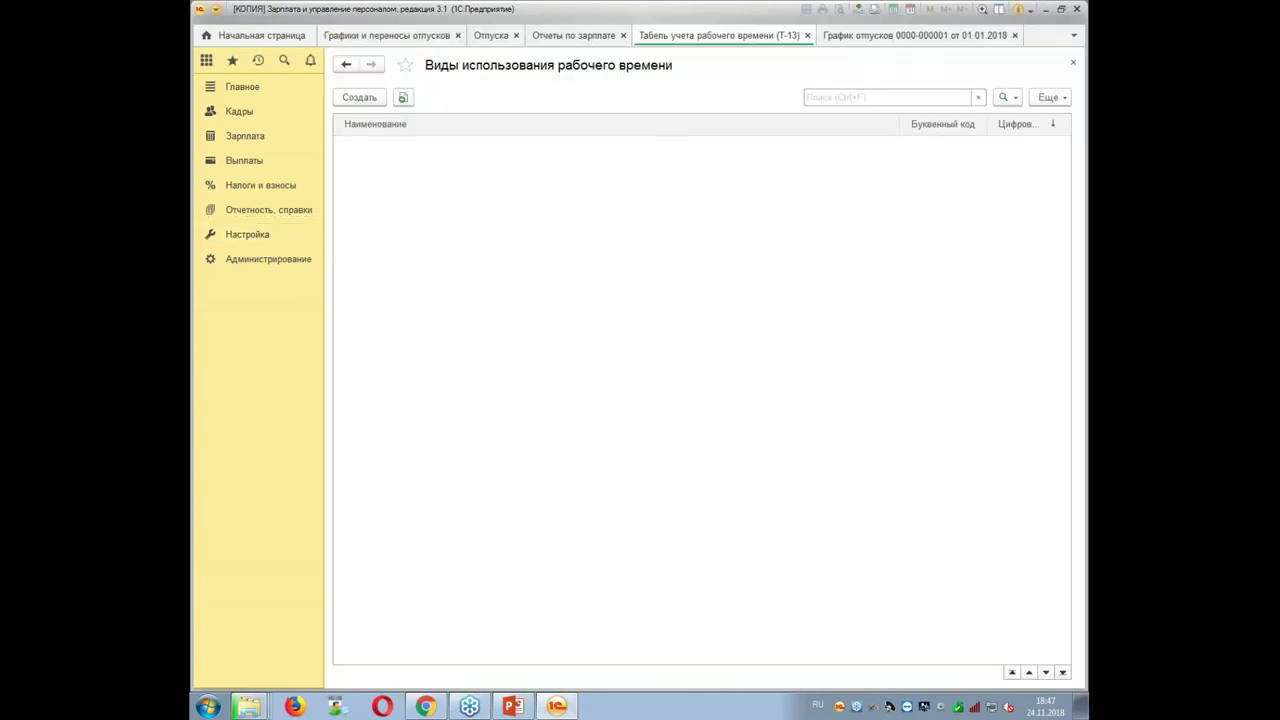
scroll(600, 400, down, 3)
scroll(600, 400, up, 3)
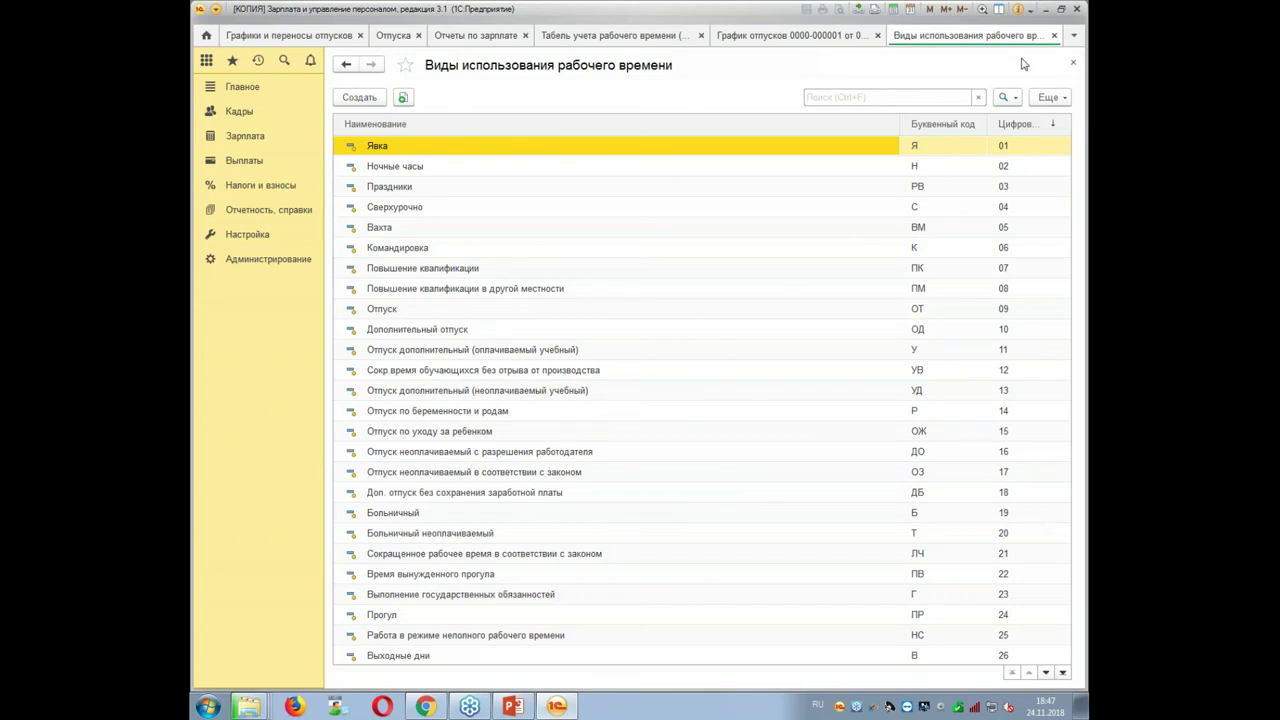
click(1070, 66)
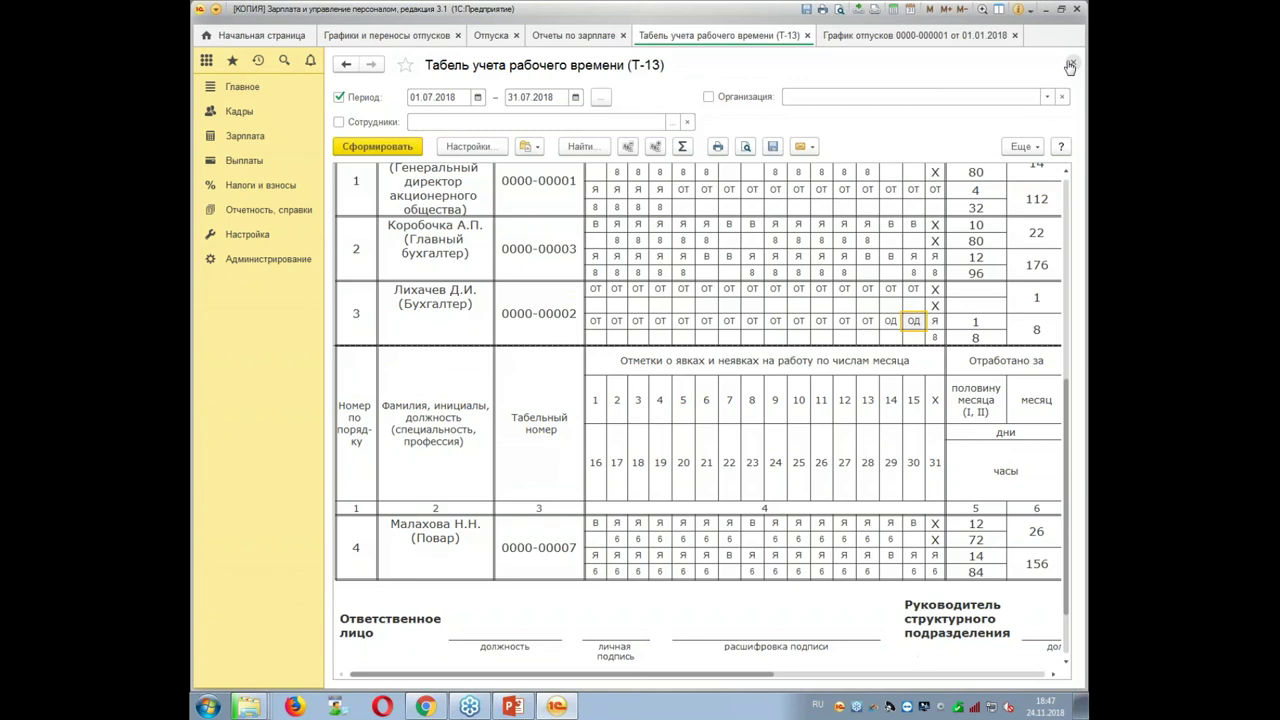
Post and close the vacation schedule and close the timesheet and all other open lists, leaving only the start page.
click(1070, 66)
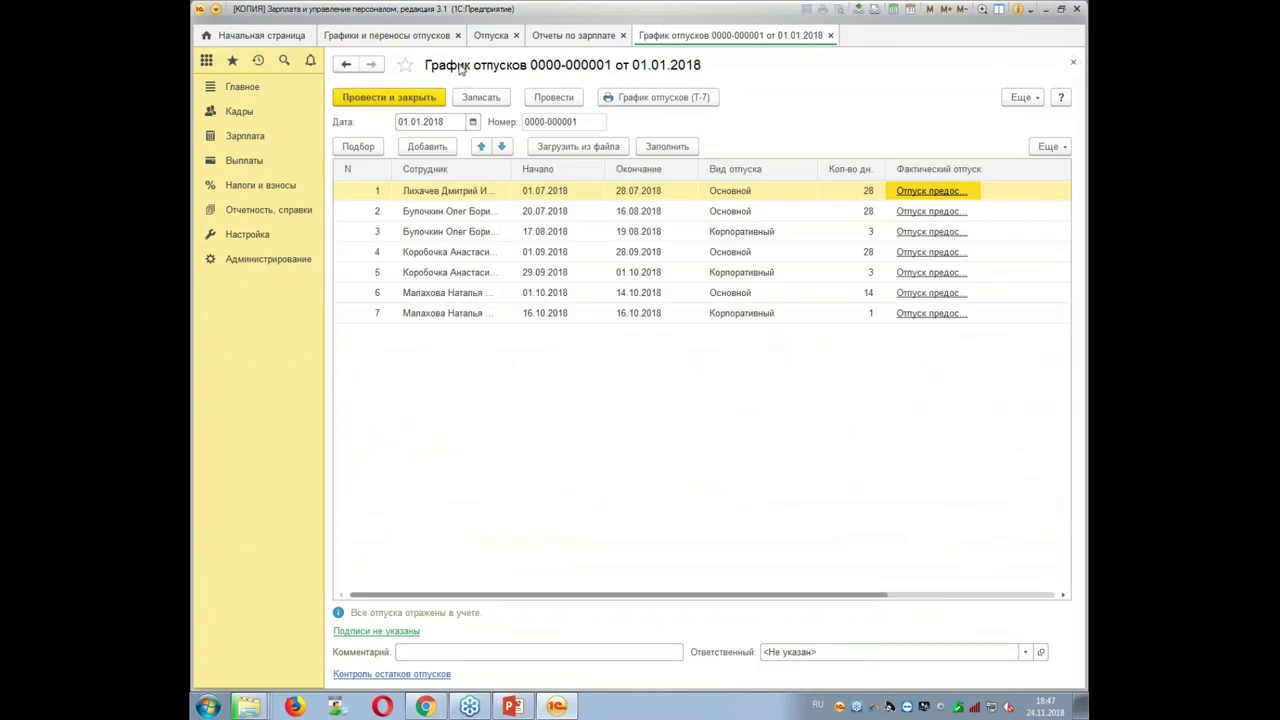
click(415, 99)
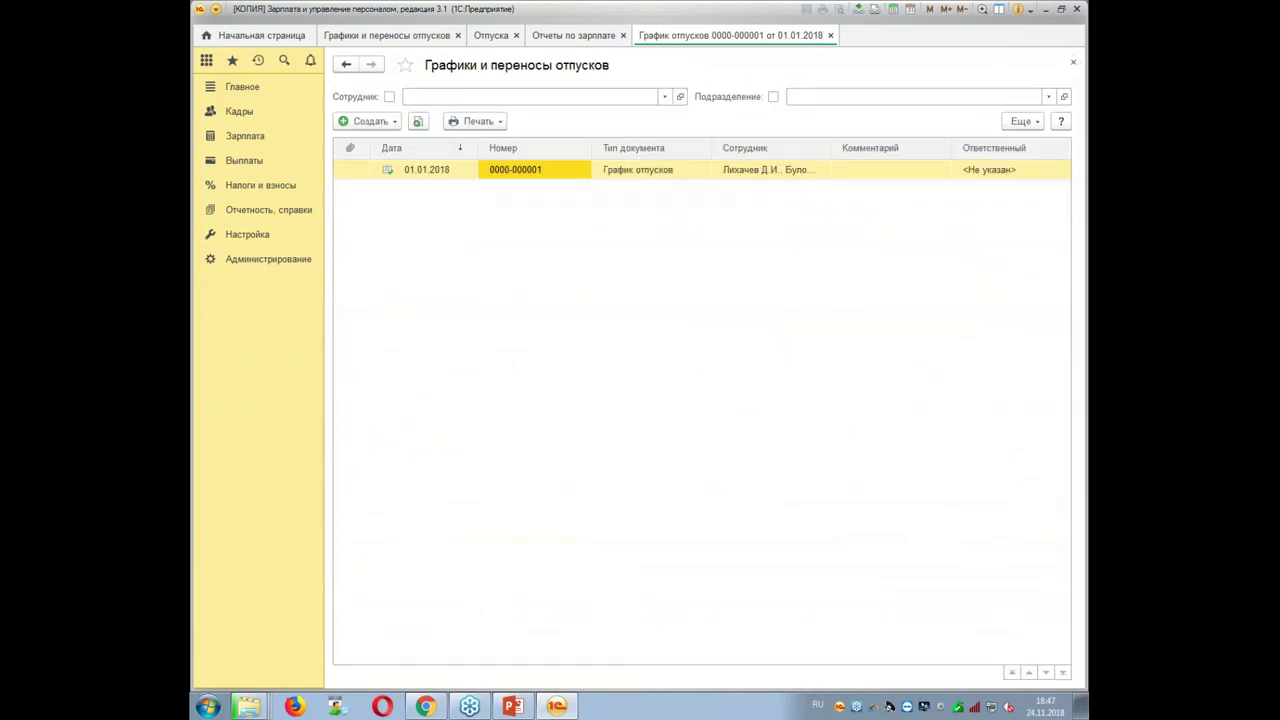
click(457, 35)
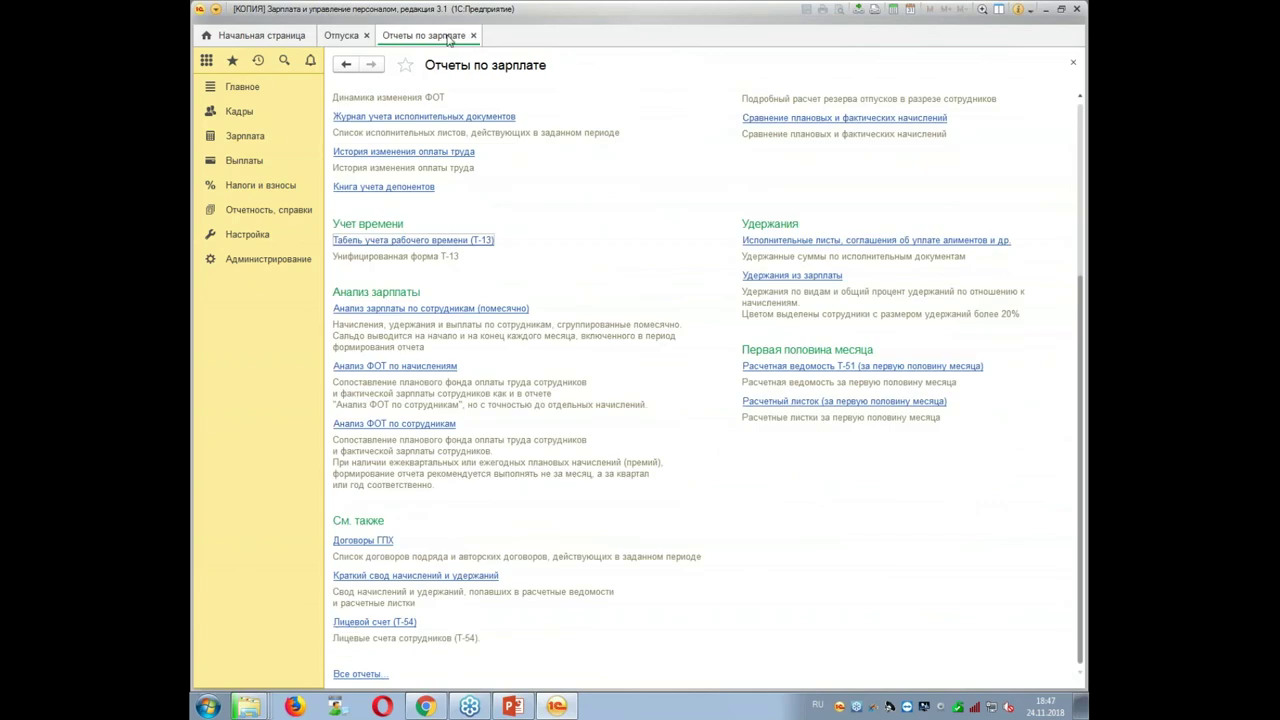
click(474, 35)
click(367, 35)
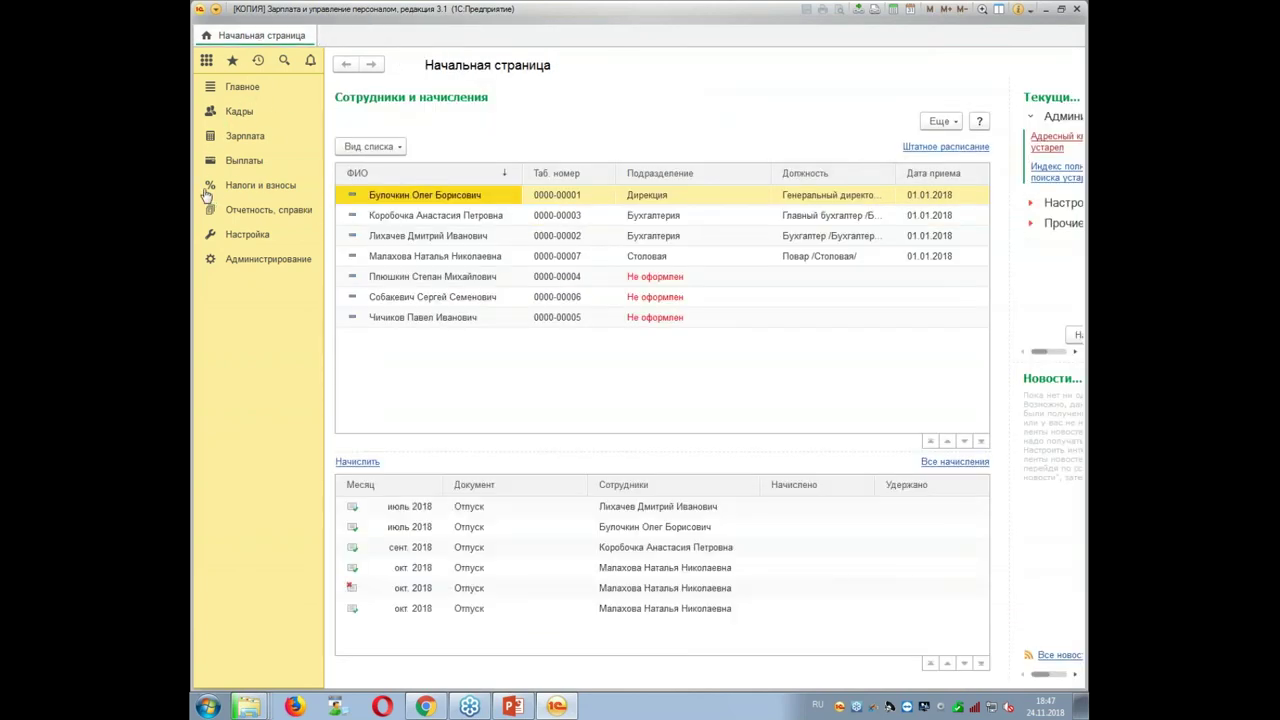
Review the positions in the staffing table (Штатное расписание), including Главный бухгалтер /Бухгалтерия/, and close it.
click(232, 112)
click(611, 121)
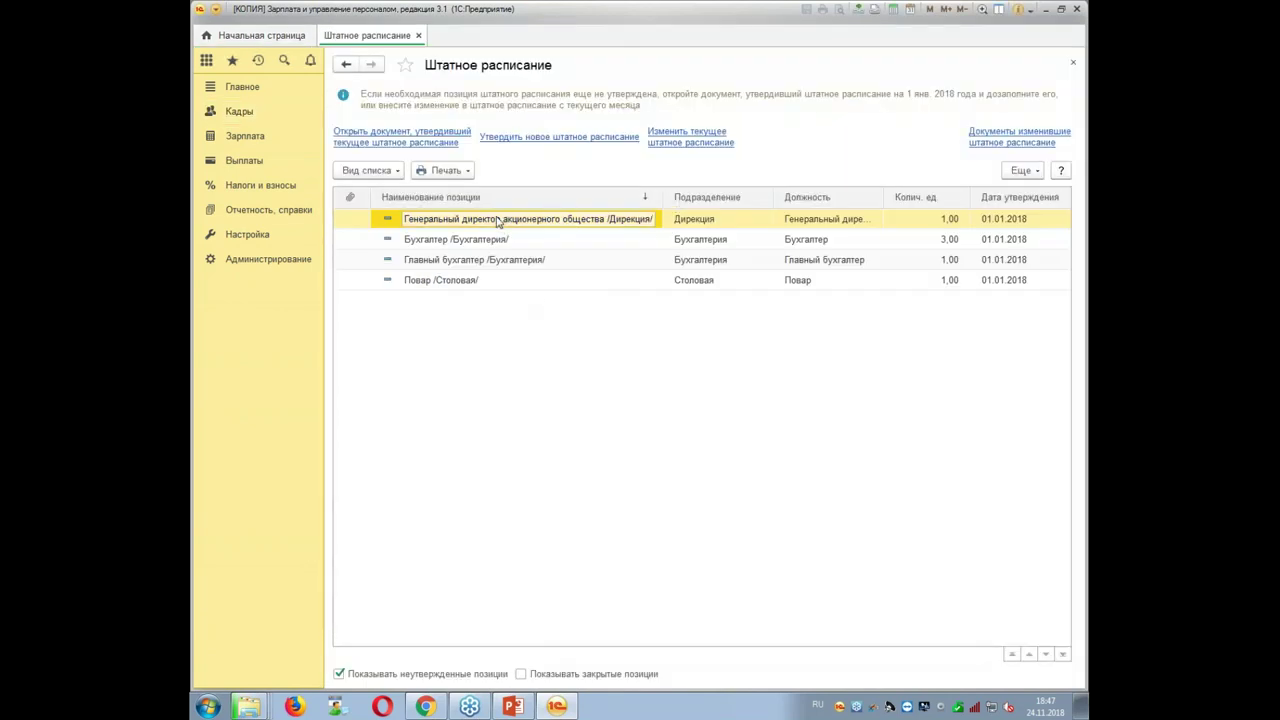
click(490, 261)
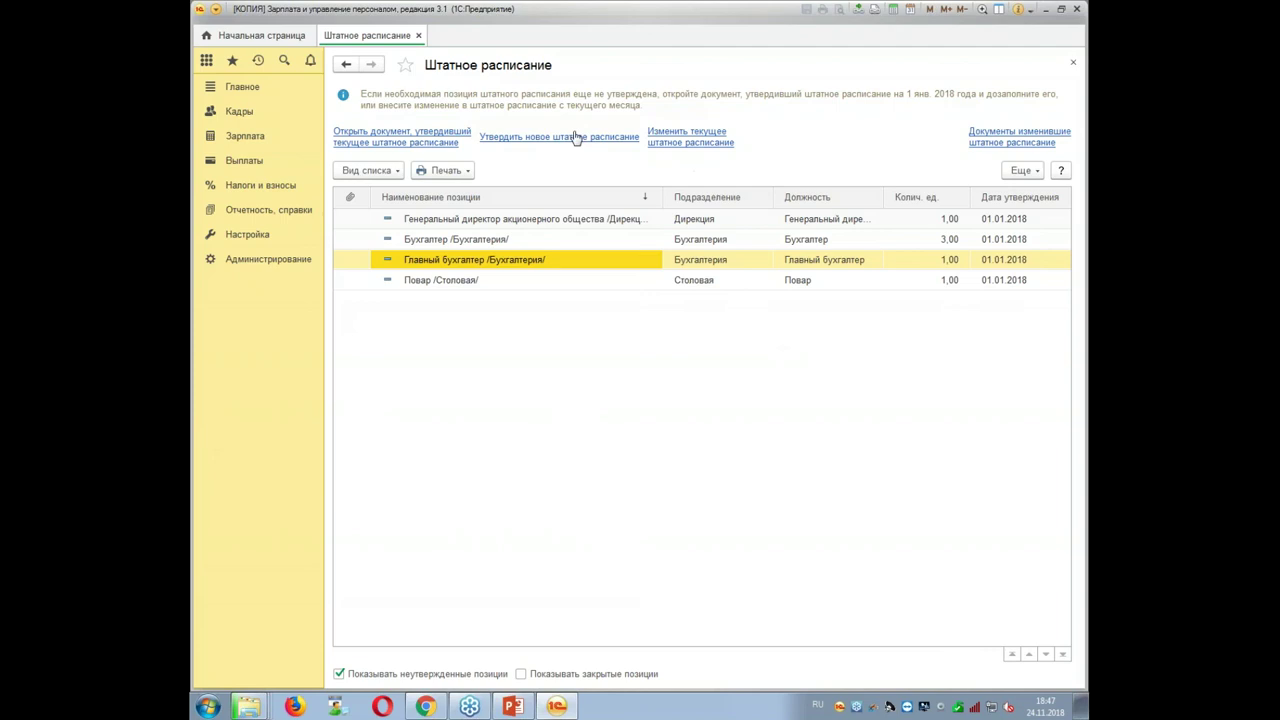
click(419, 36)
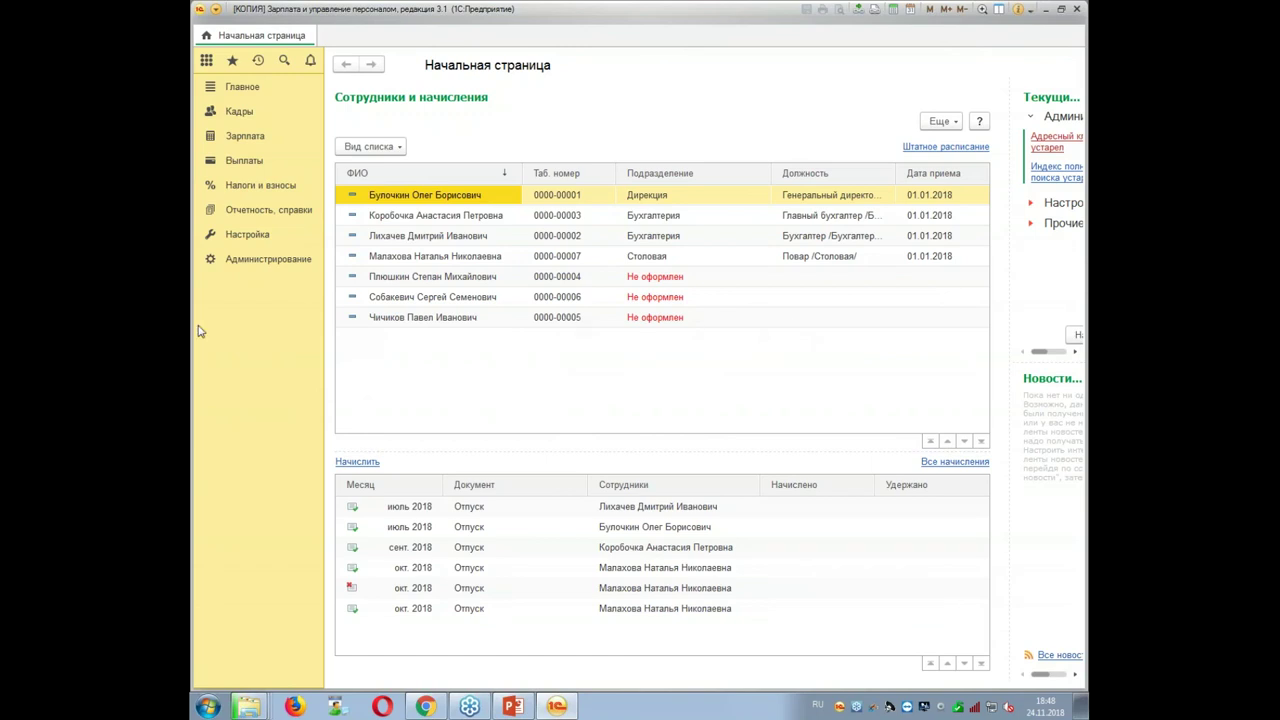
Open the leave balances report (Остатки отпусков) from the personnel reports (Кадровые отчеты).
click(240, 112)
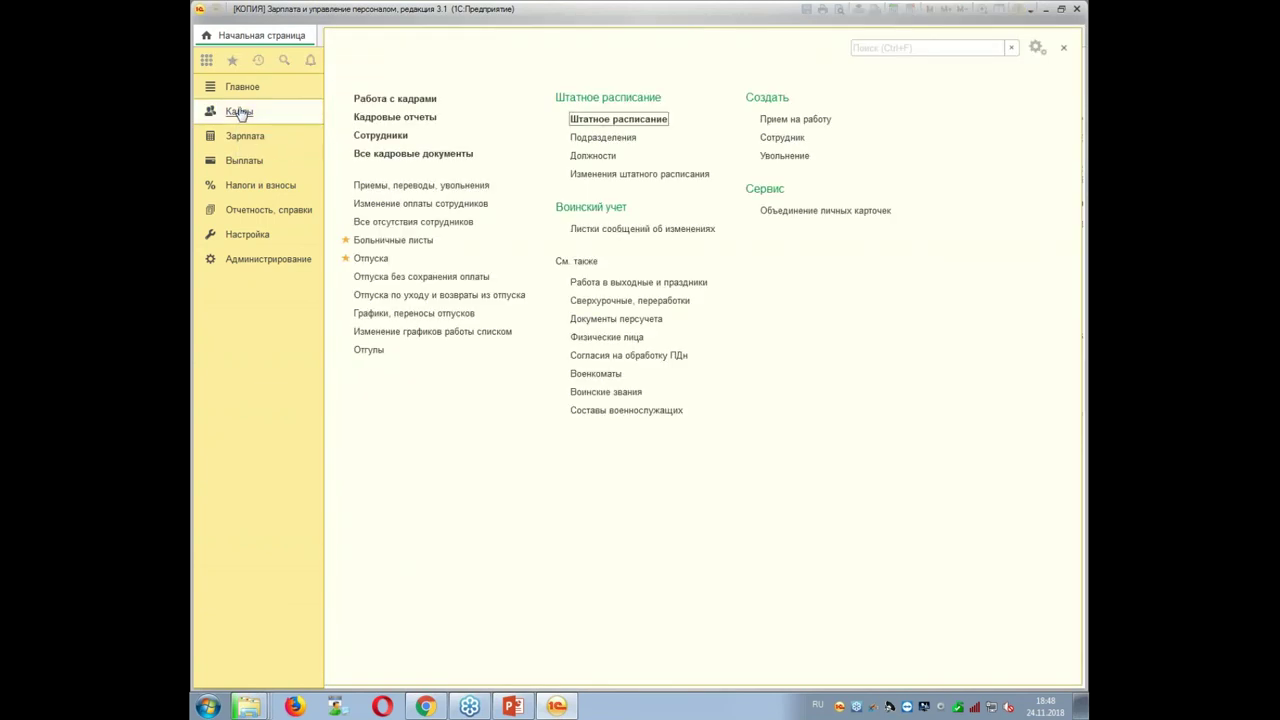
click(389, 119)
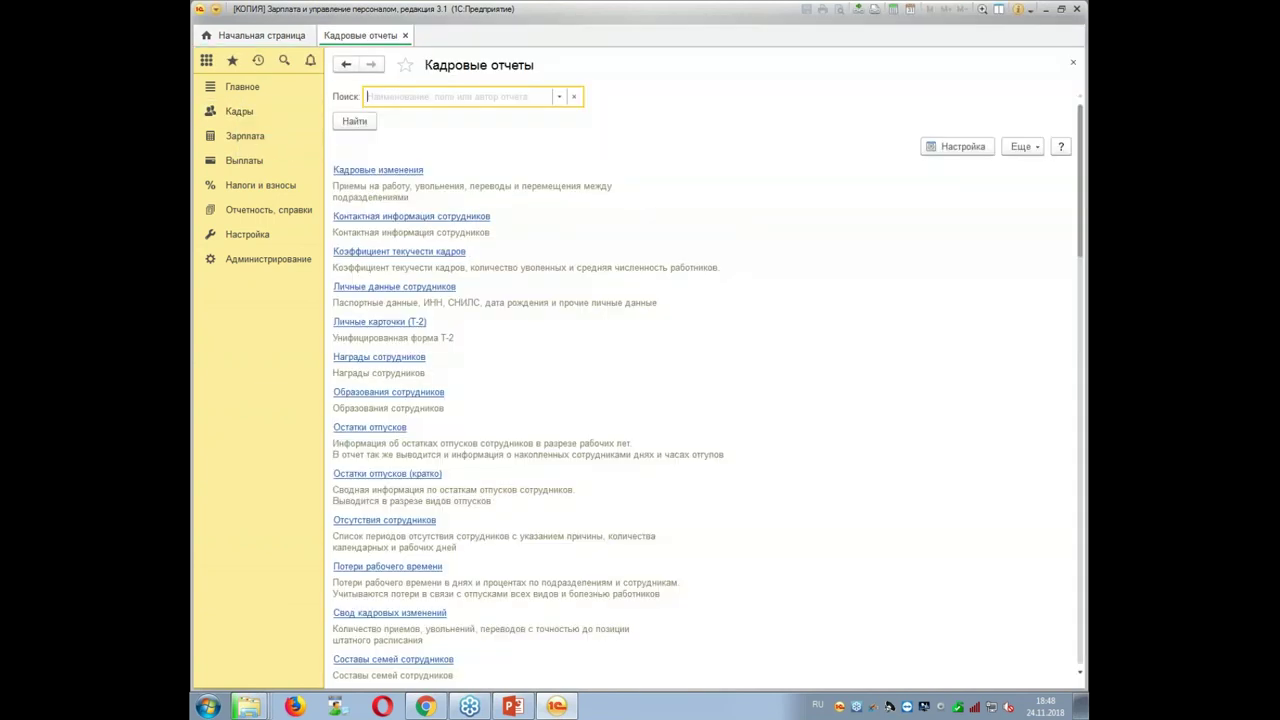
scroll(345, 320, down, 6)
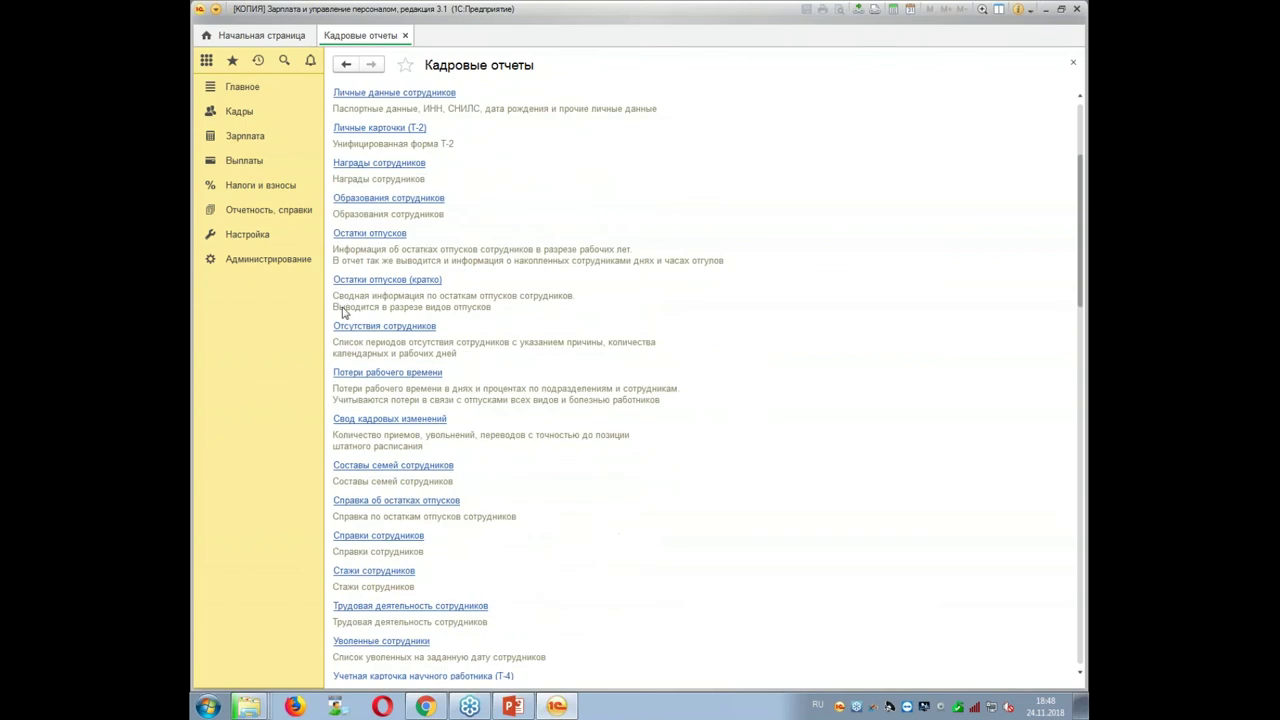
scroll(345, 320, up, 4)
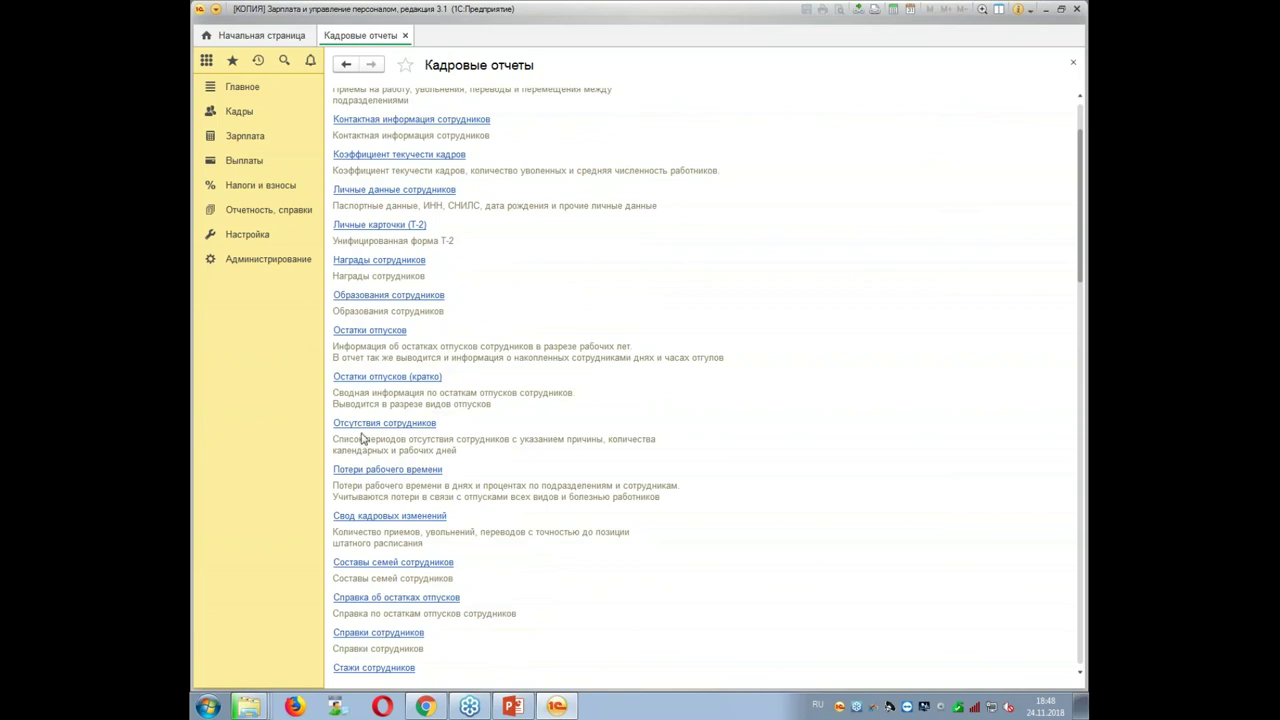
click(341, 332)
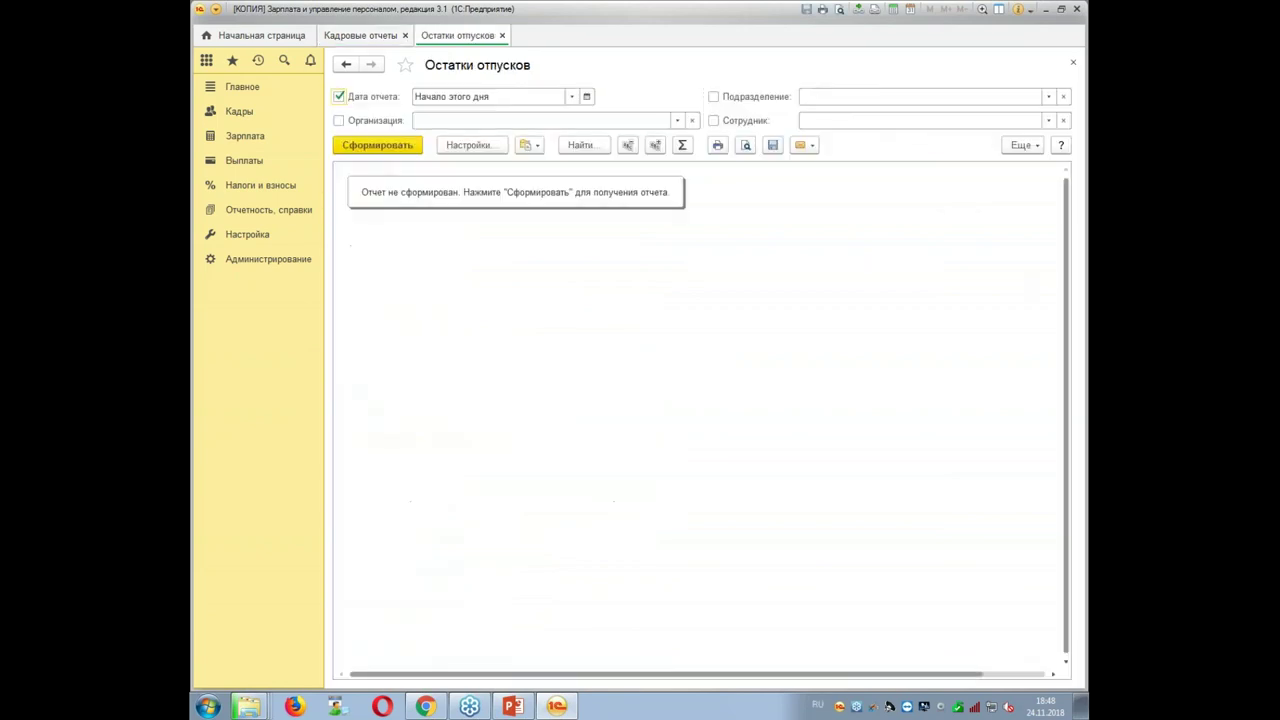
Set the report date to the start of this year (Начало этого года) and generate the leave balances report.
click(572, 96)
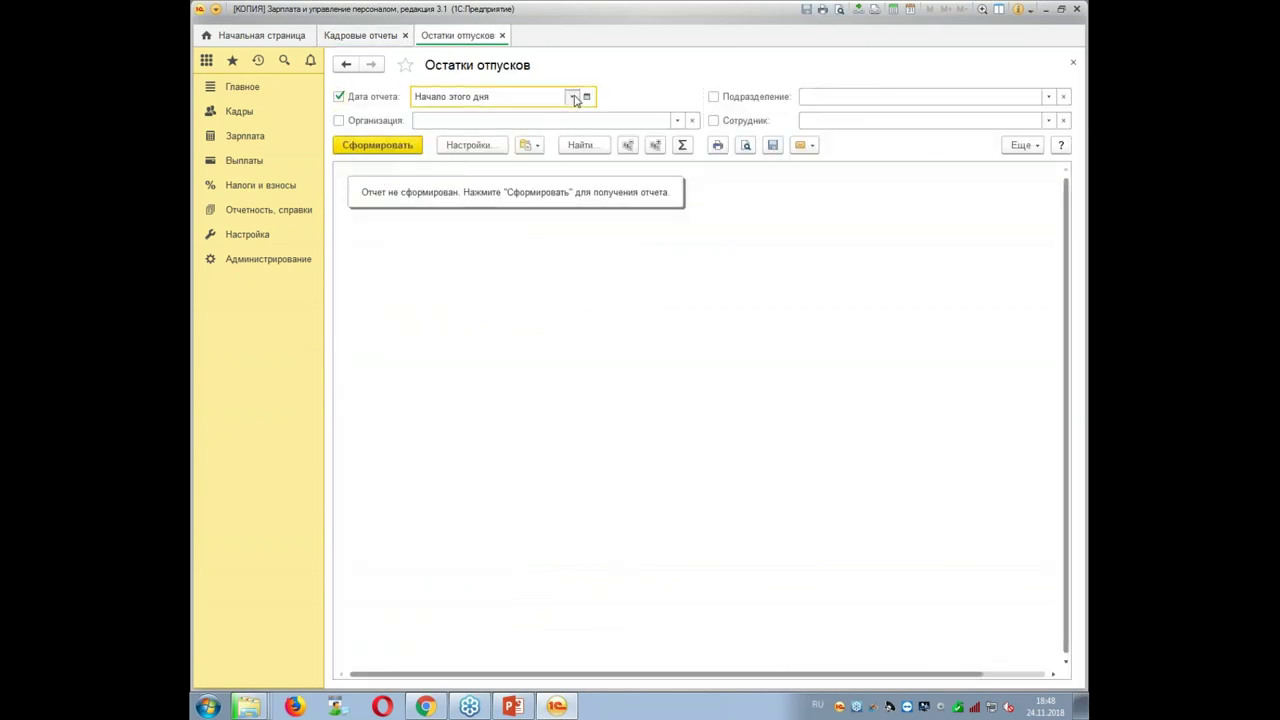
click(500, 108)
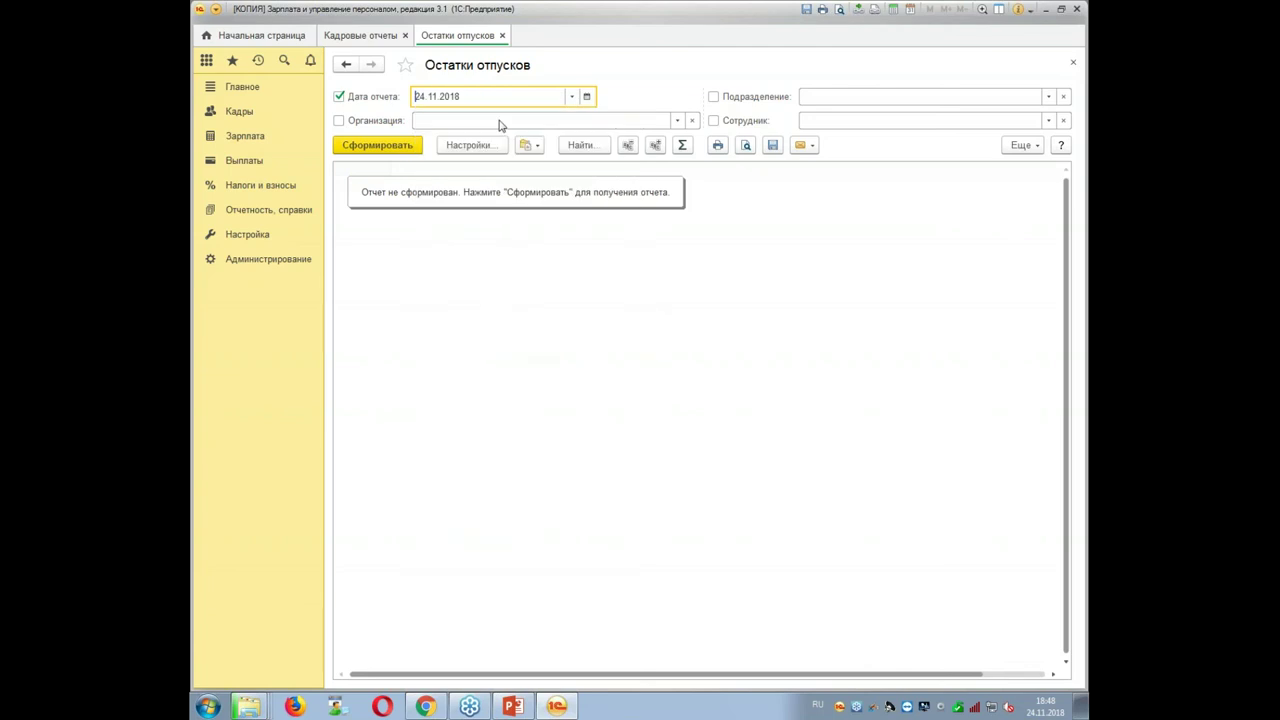
click(572, 96)
click(497, 263)
click(360, 149)
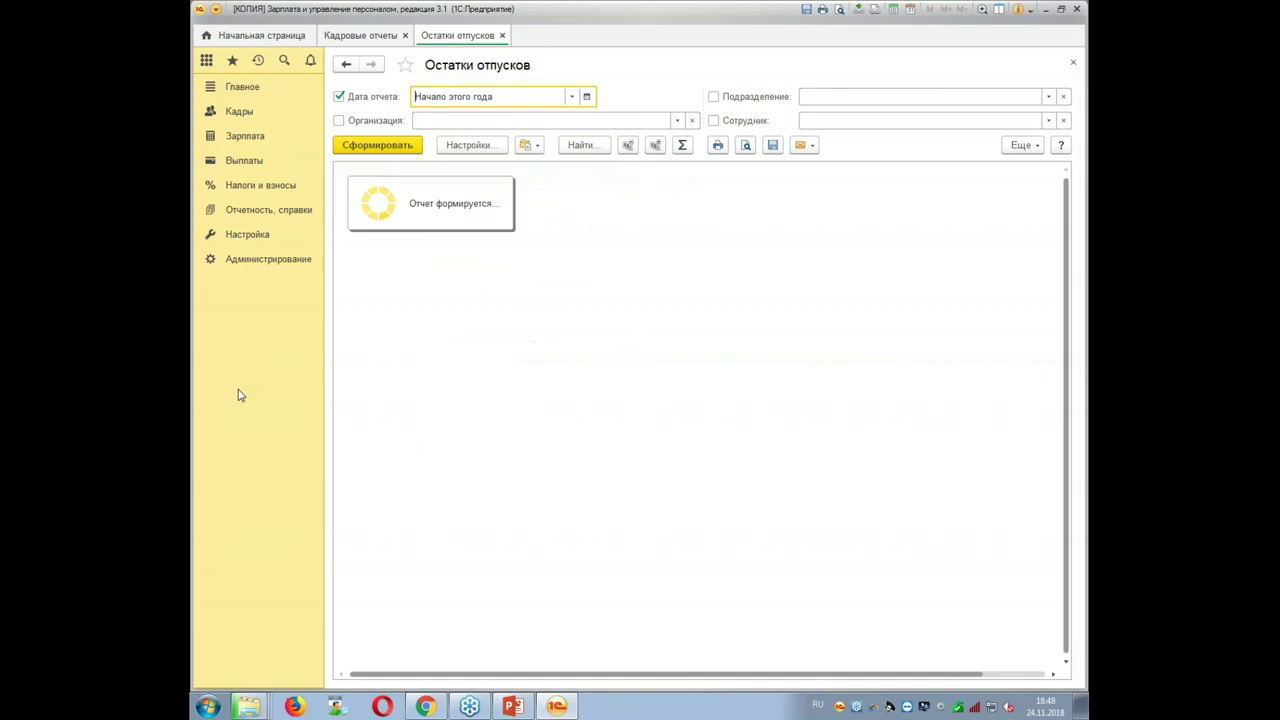
click(681, 382)
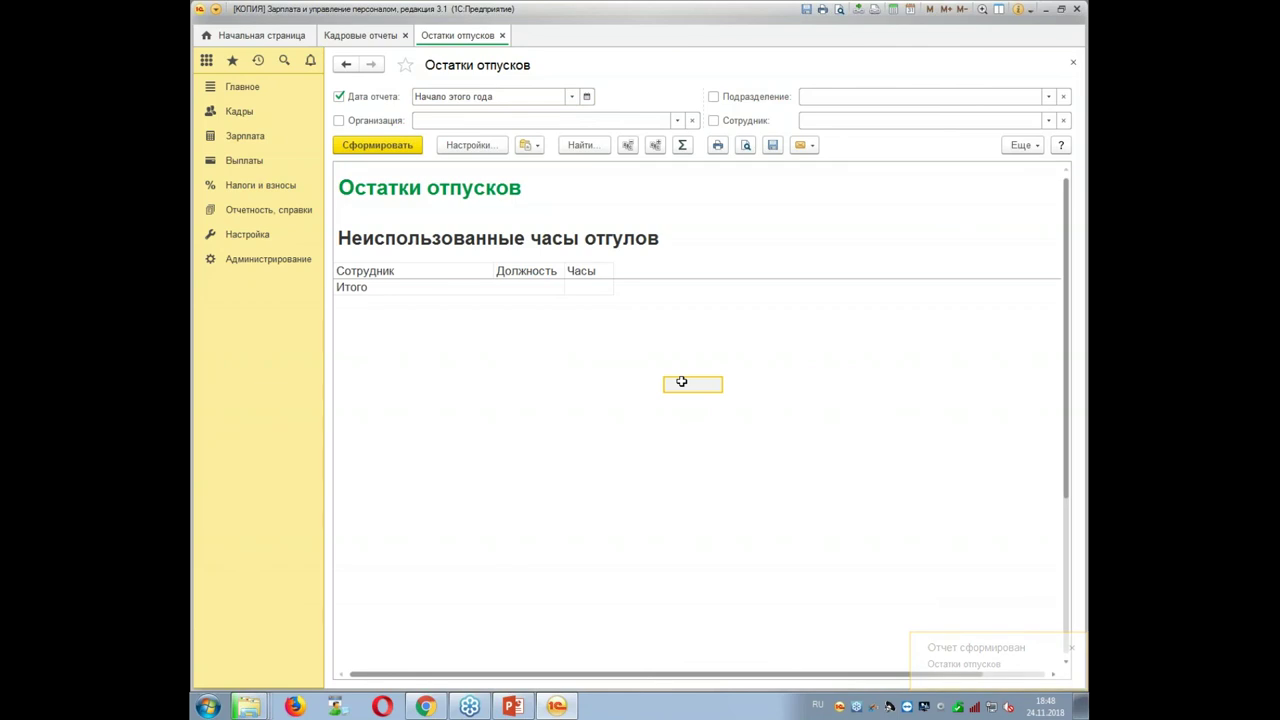
Regenerate the leave balances report as of the start of this half-year (Начало этого полугодия).
click(571, 96)
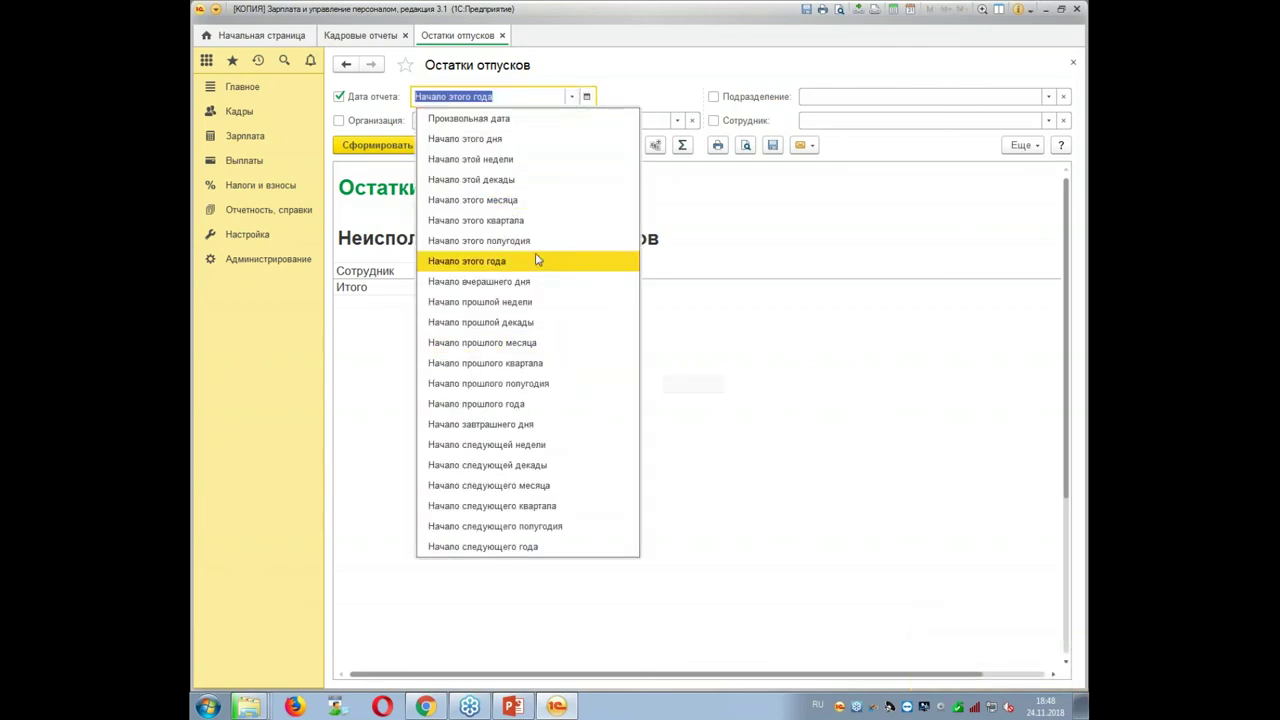
click(522, 240)
click(362, 152)
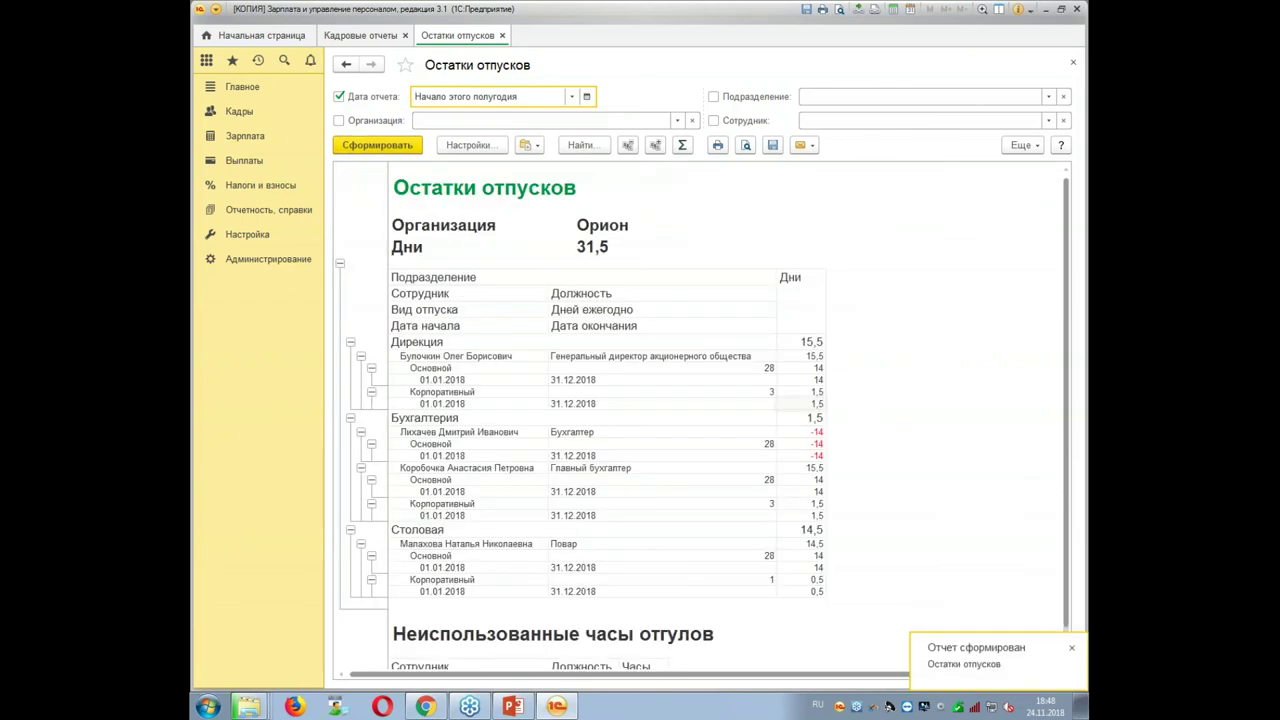
click(952, 310)
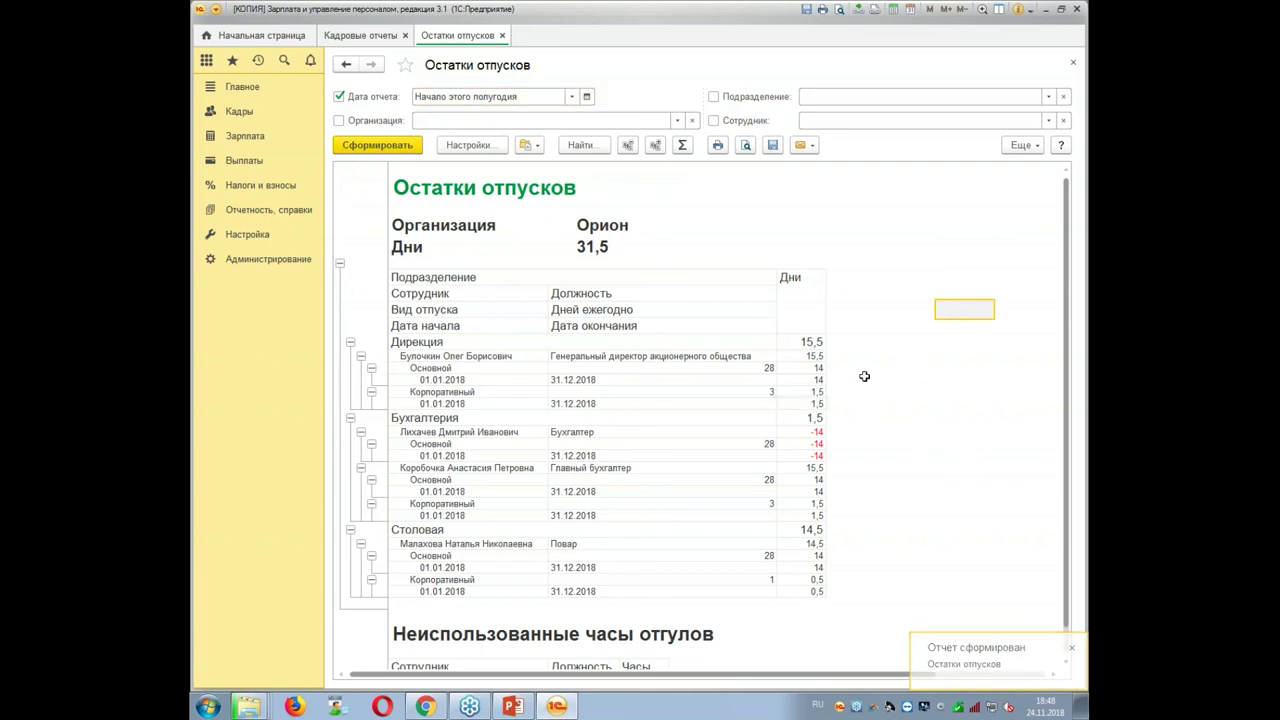
Examine the main and corporate leave balances of the general director, the accountant and the chief accountant.
click(434, 360)
drag(436, 368, 819, 400)
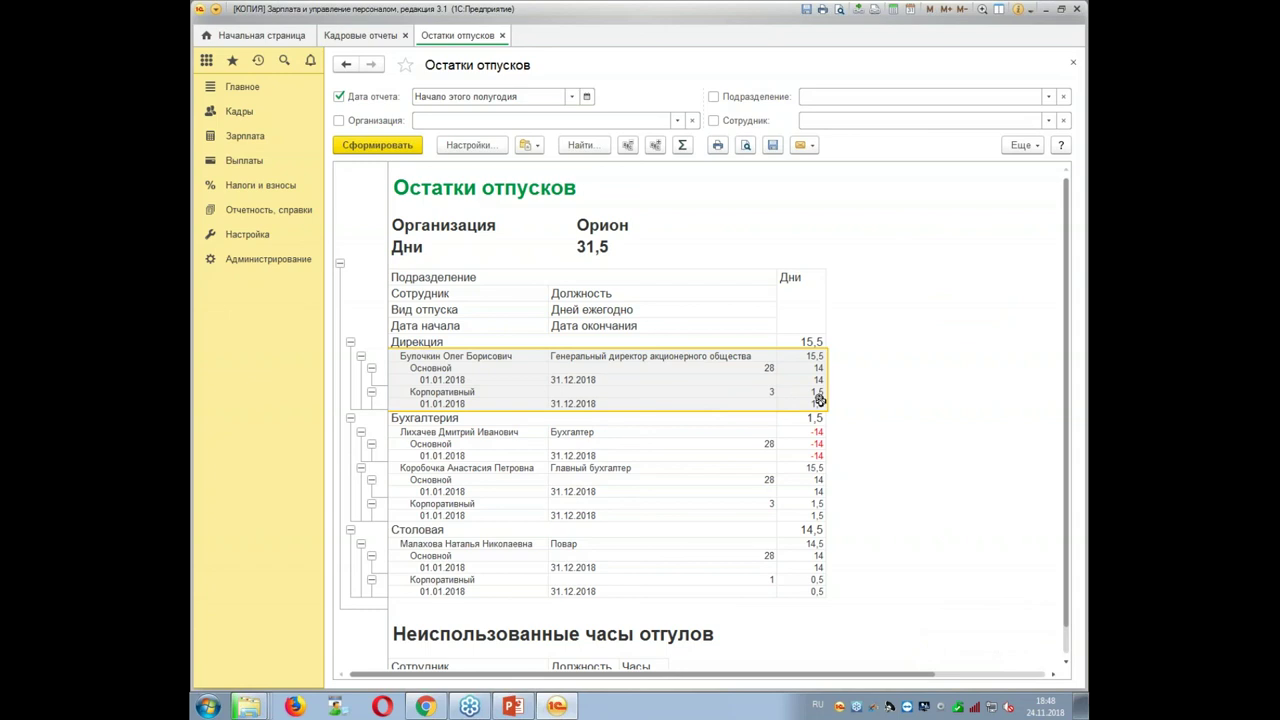
drag(398, 455, 827, 414)
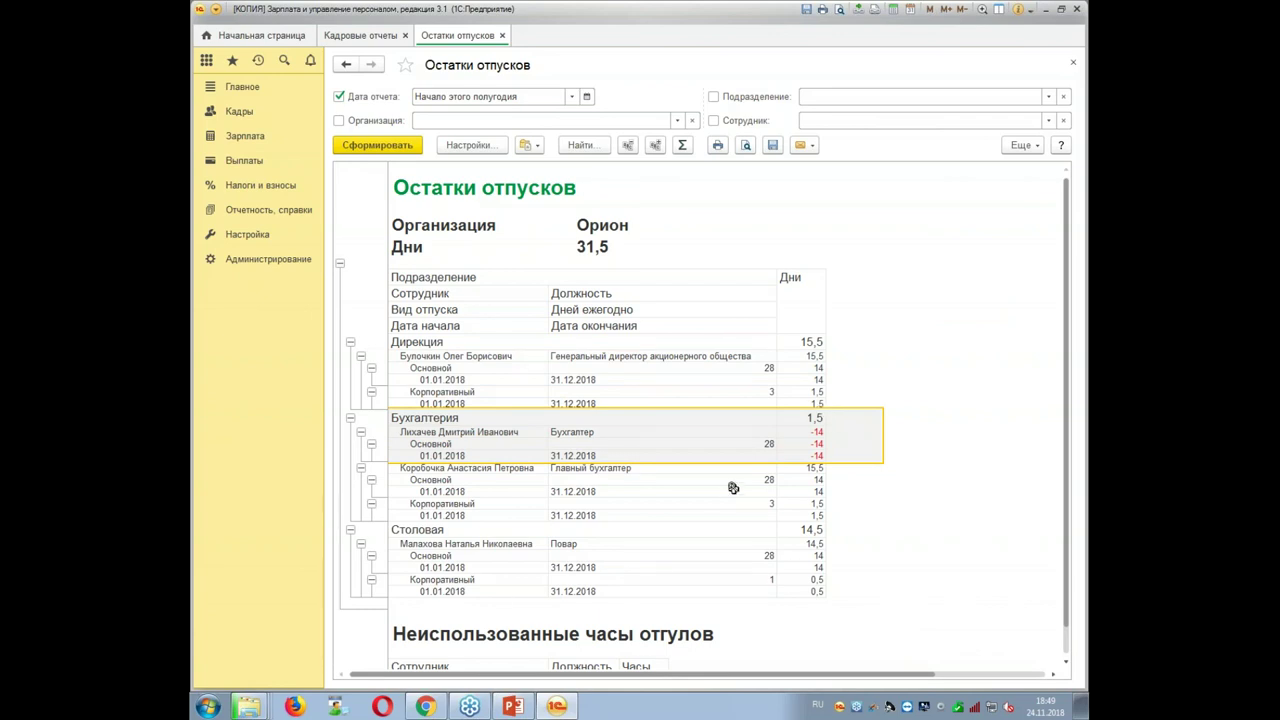
click(807, 456)
click(811, 443)
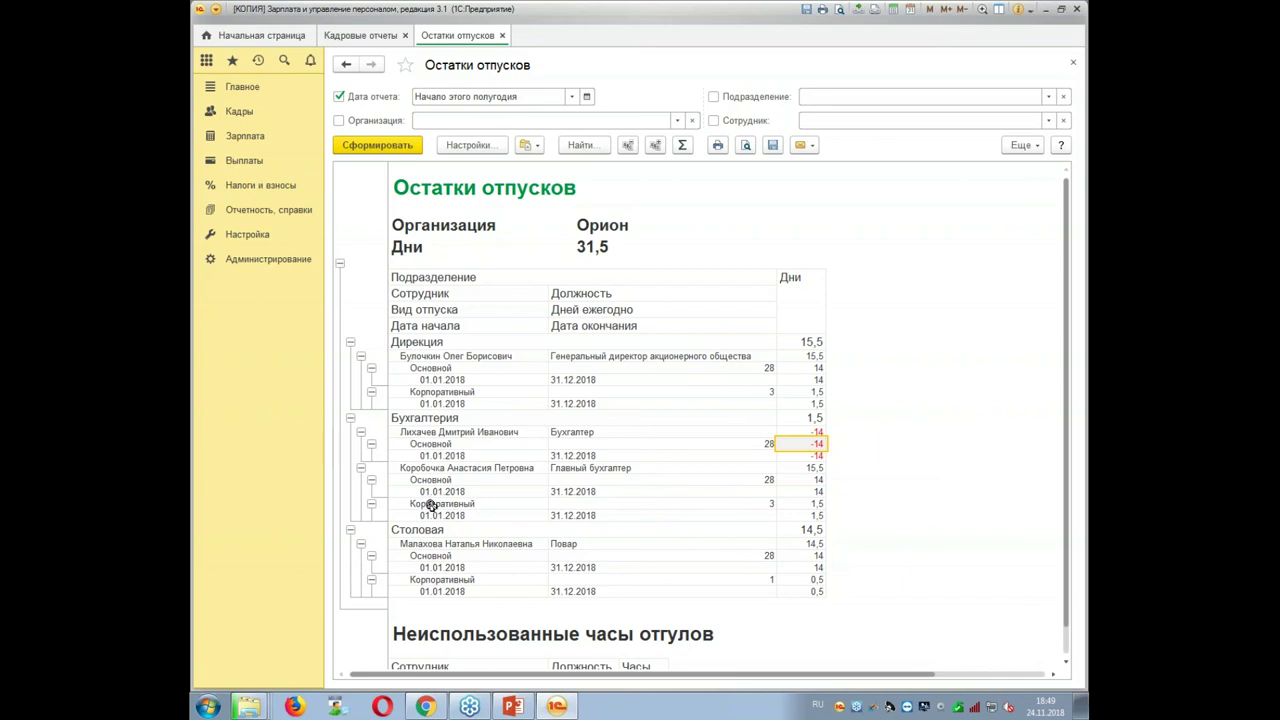
click(760, 515)
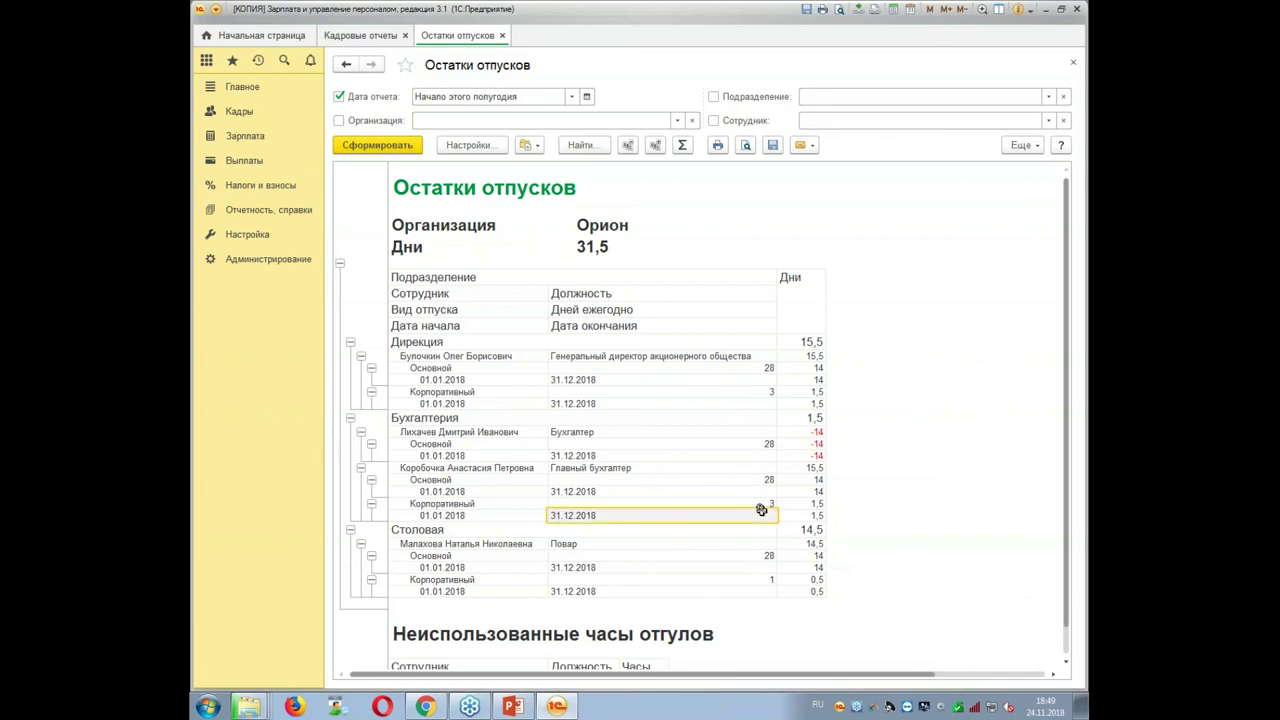
click(762, 503)
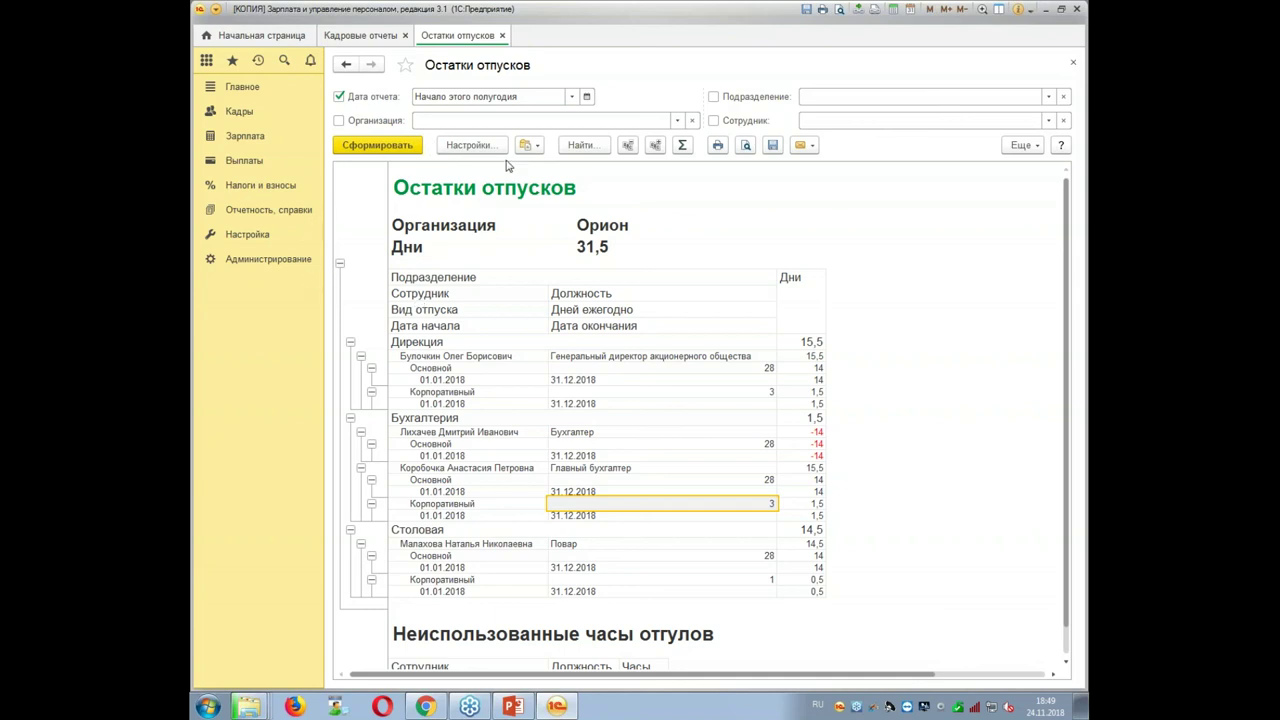
Set a custom report date of 01.01.2019 and regenerate the leave balances report.
click(571, 97)
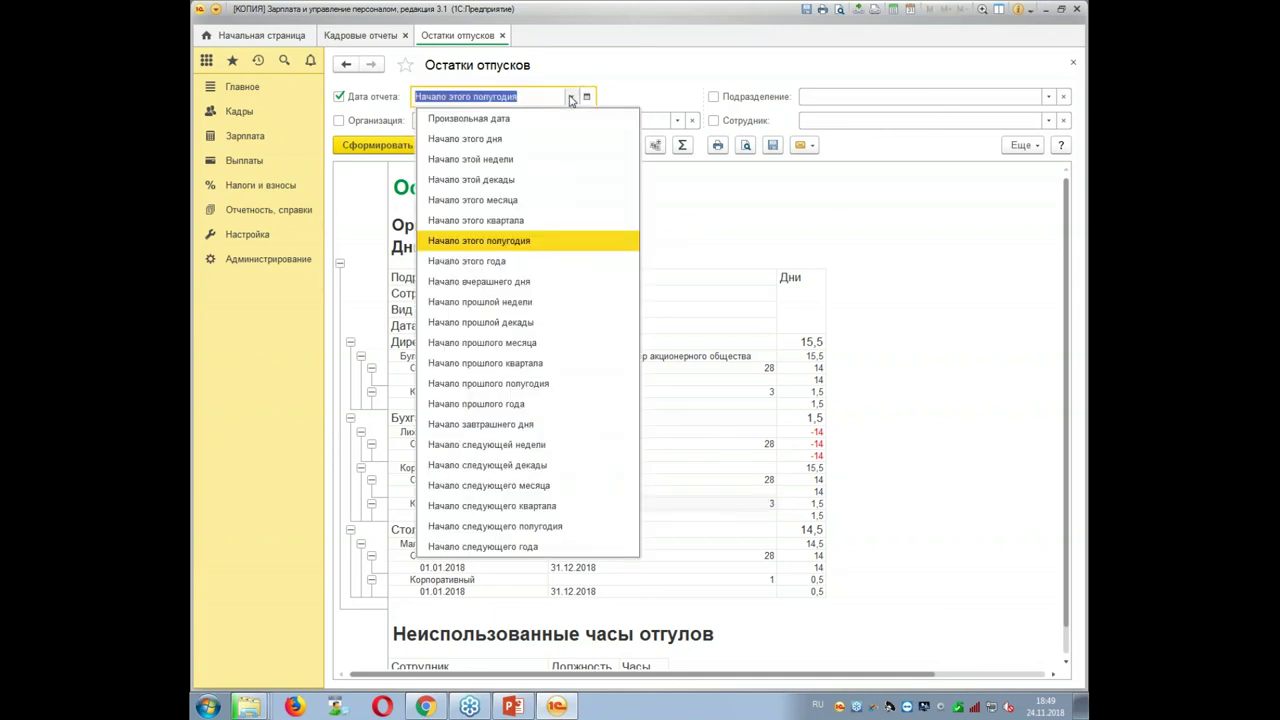
click(571, 97)
click(571, 97)
click(490, 118)
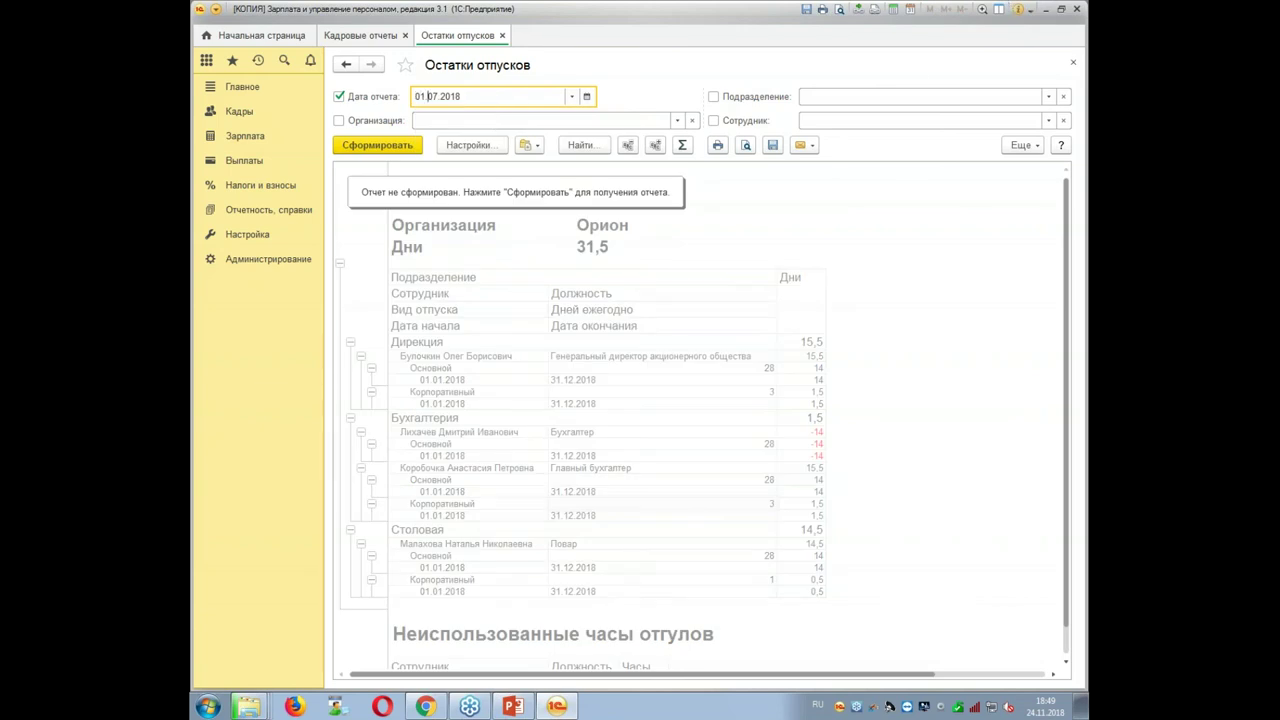
click(540, 120)
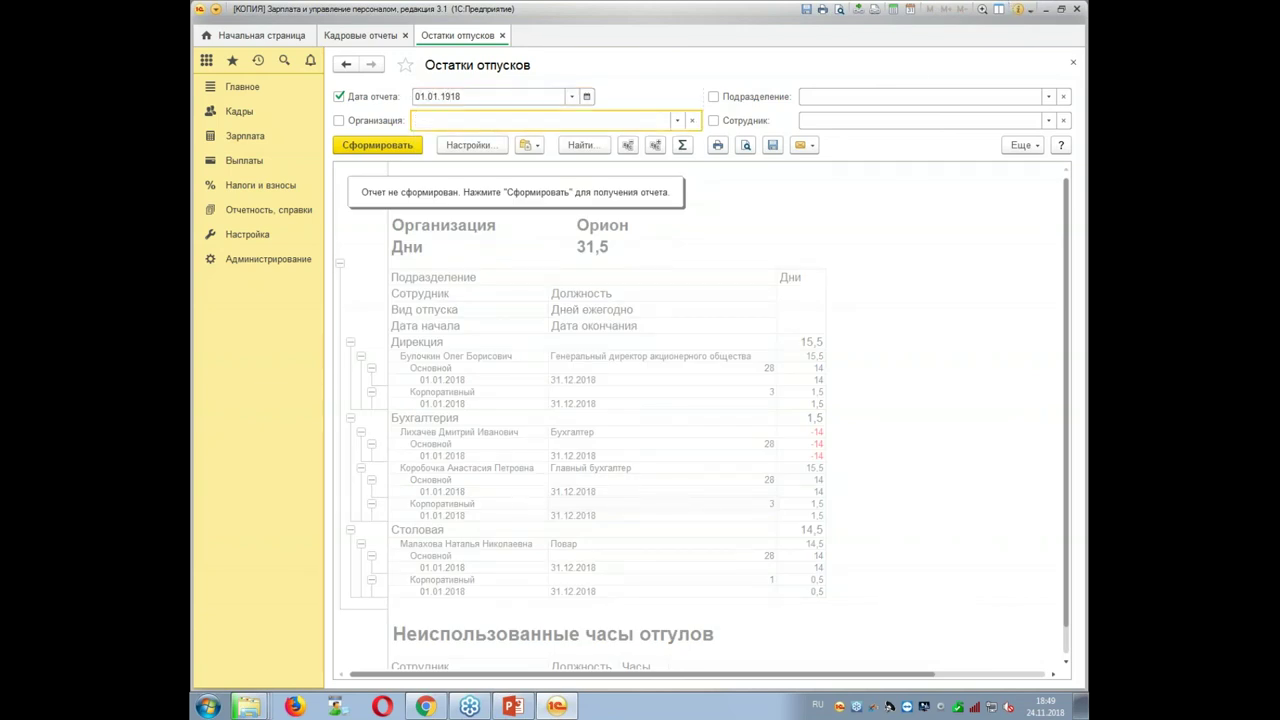
click(519, 93)
text(01.01)
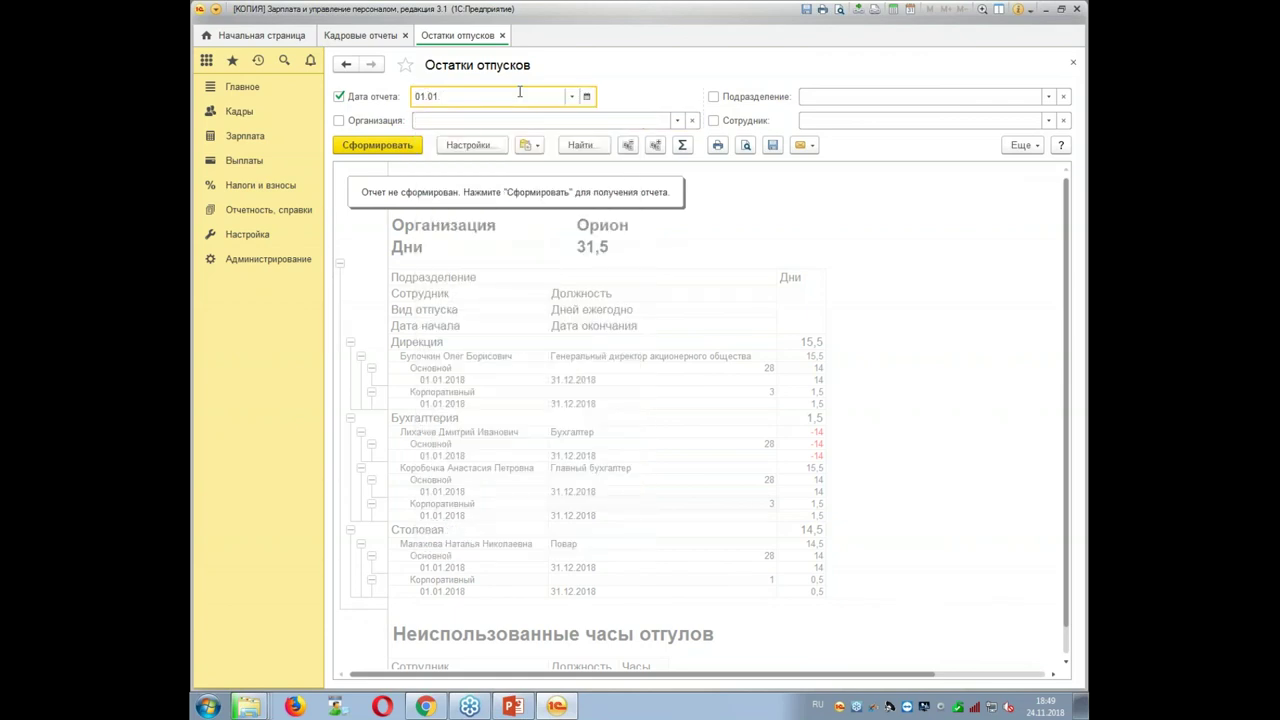
text(.2019)
key(Tab)
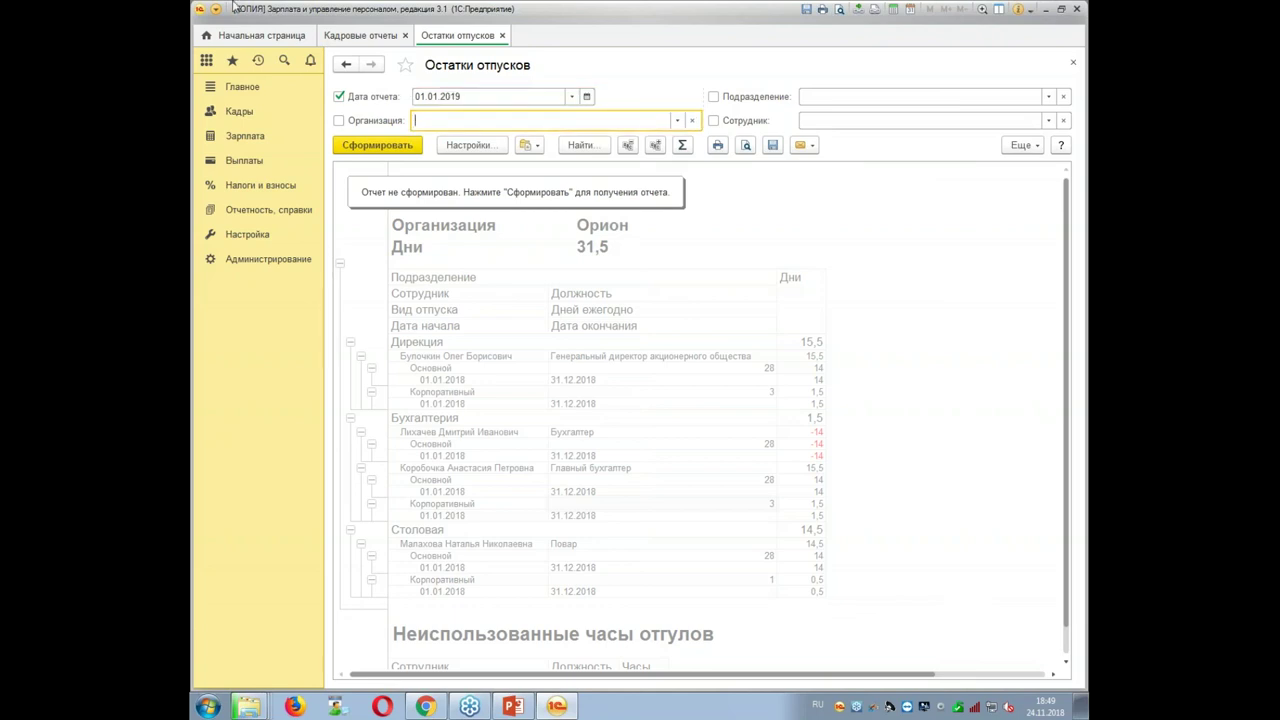
click(367, 145)
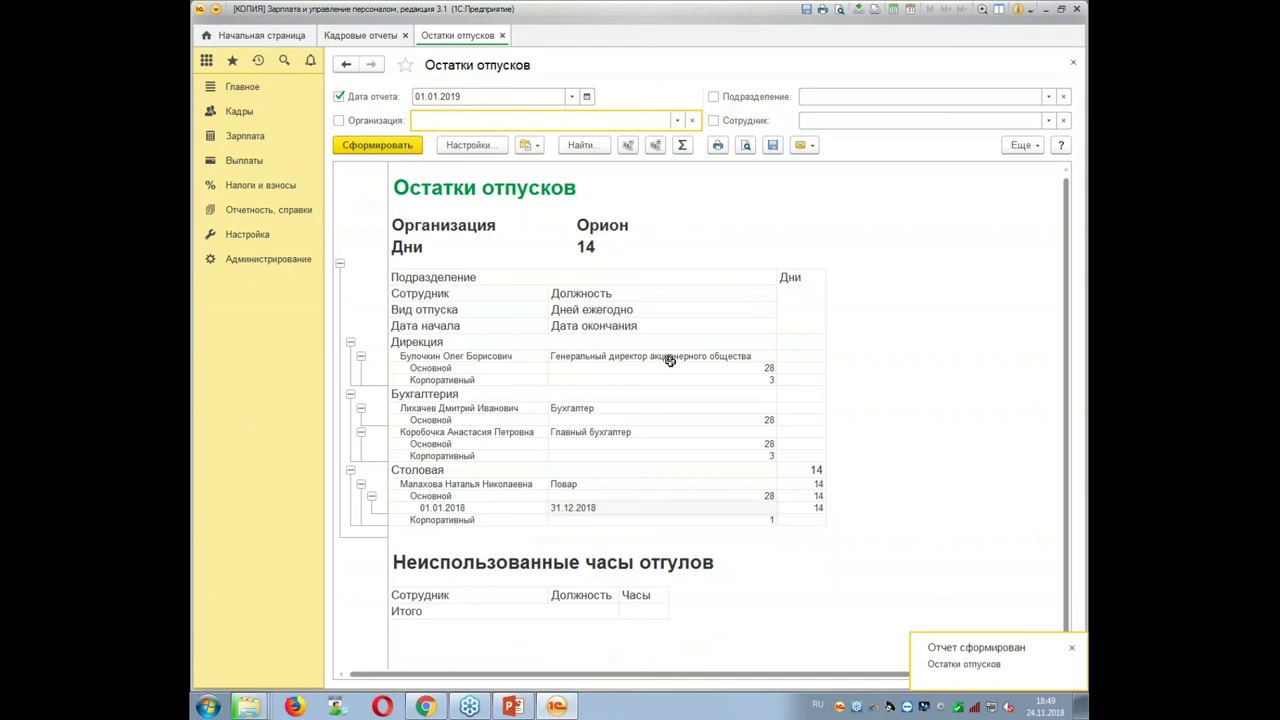
Check the annual entitlements and remaining leave days for Дирекция, Бухгалтерия and Столовая.
click(971, 256)
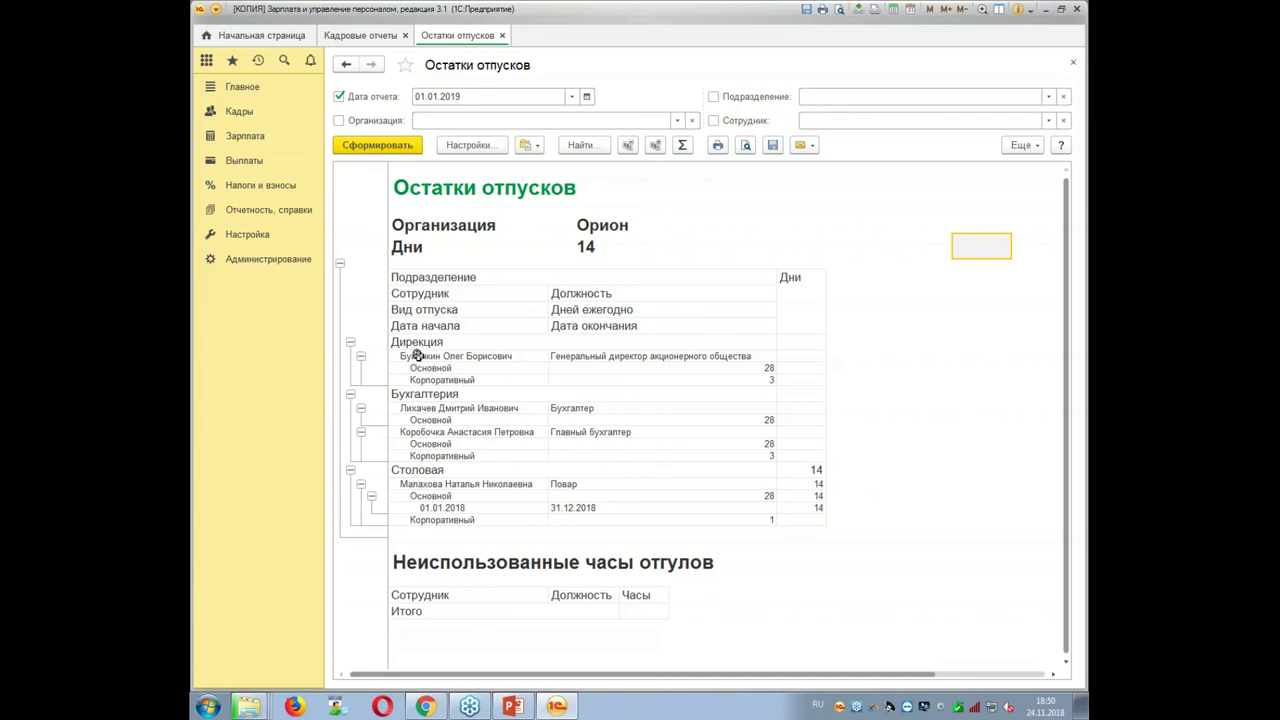
drag(757, 366, 762, 373)
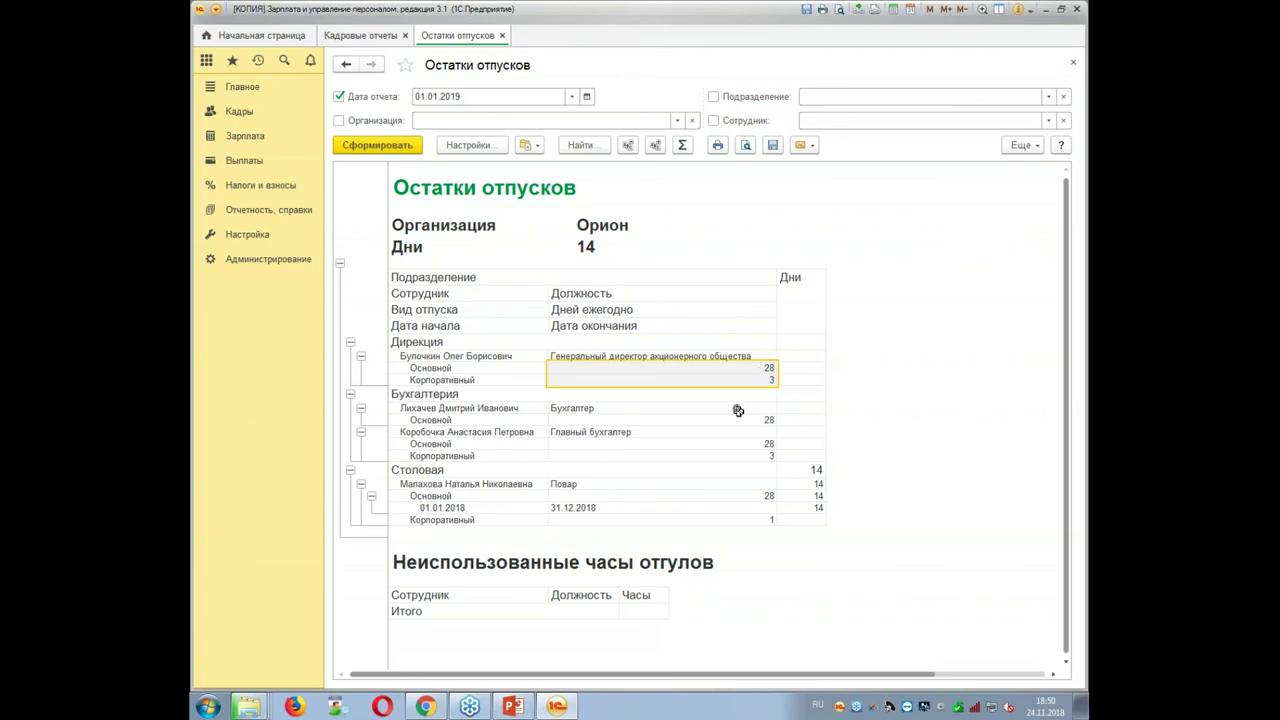
drag(486, 408, 776, 416)
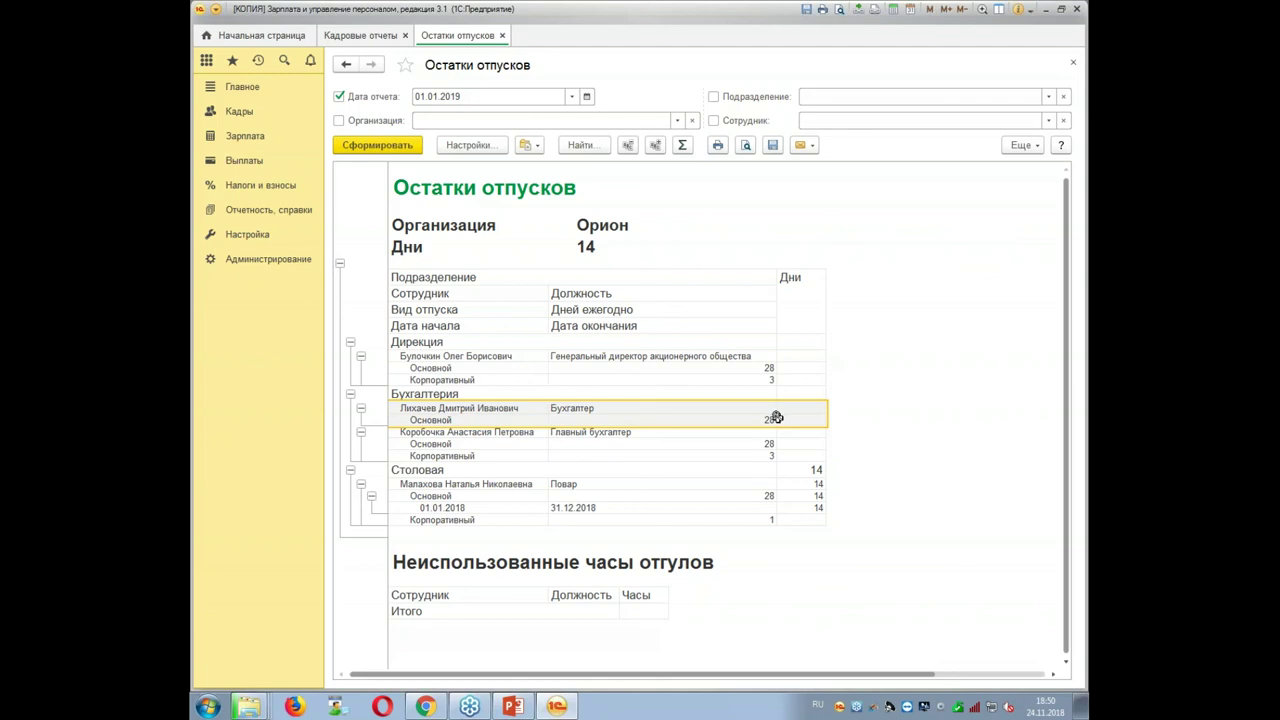
drag(607, 451, 610, 516)
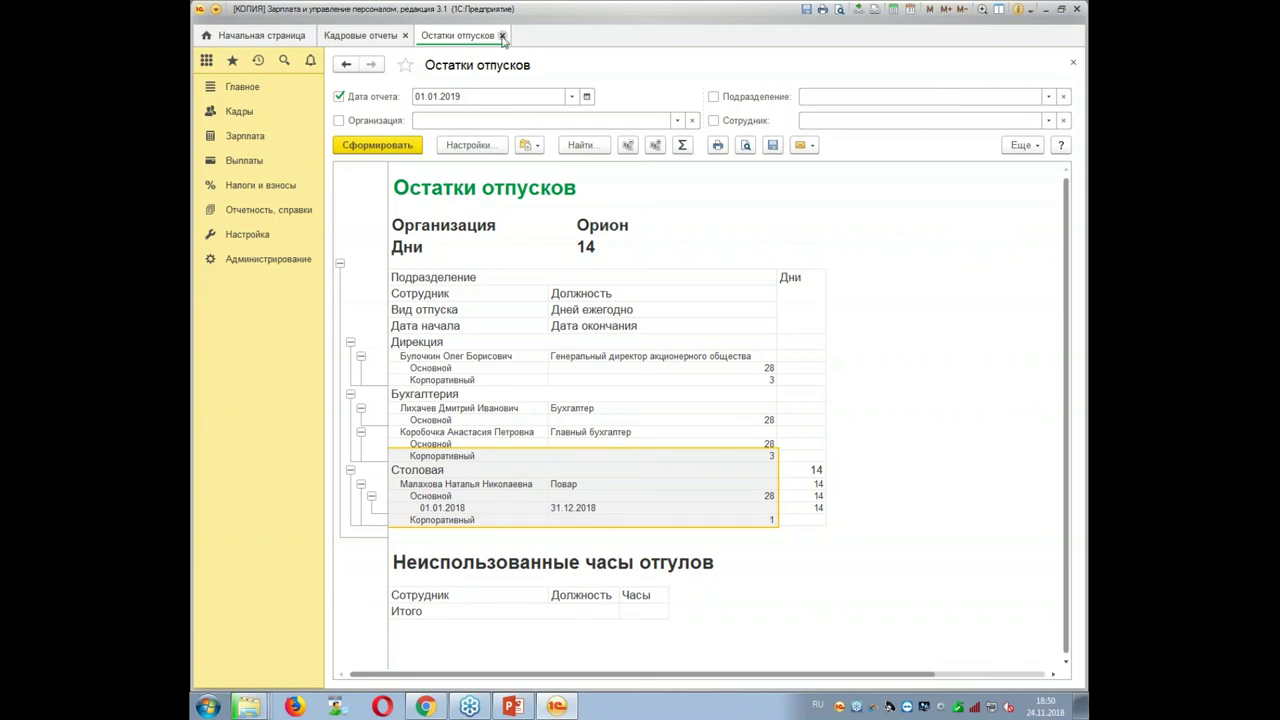
Regenerate the leave balances report as of 01.01.2022 and review the balances by working year.
click(573, 98)
click(573, 97)
click(491, 95)
click(488, 96)
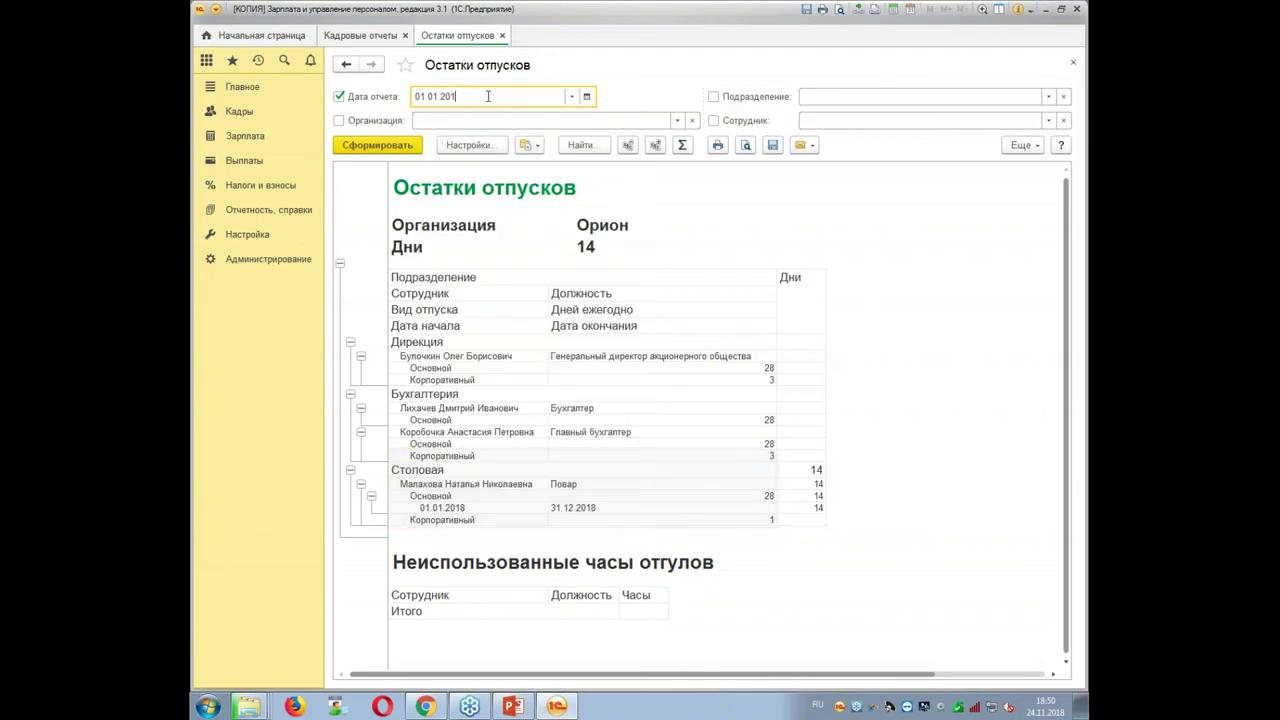
text(22)
key(Tab)
click(348, 148)
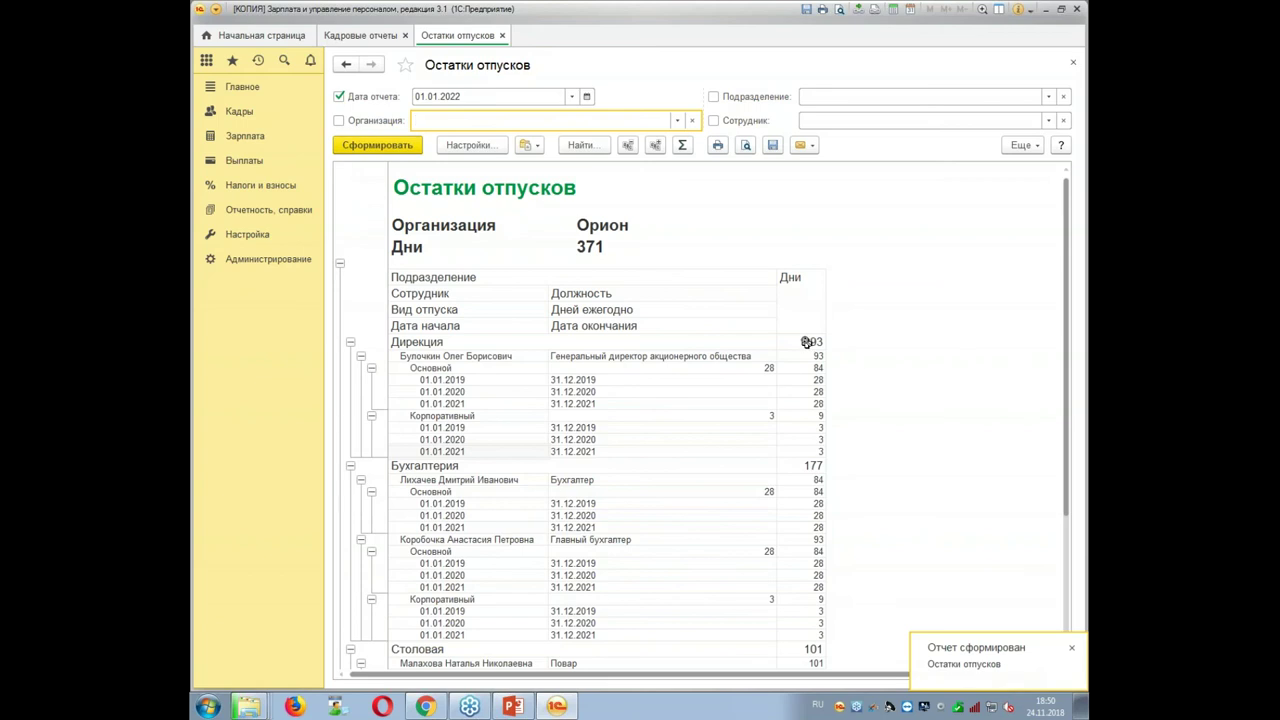
click(1007, 382)
scroll(1008, 390, down, 5)
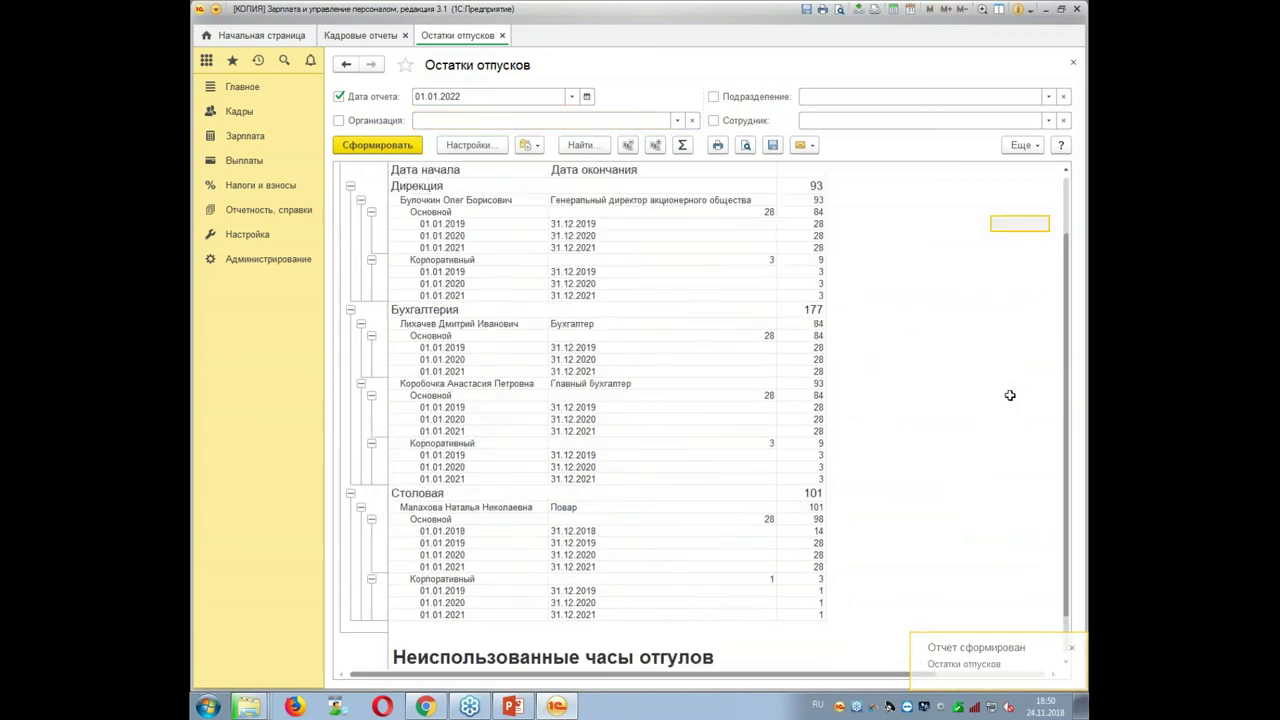
scroll(1016, 411, up, 1)
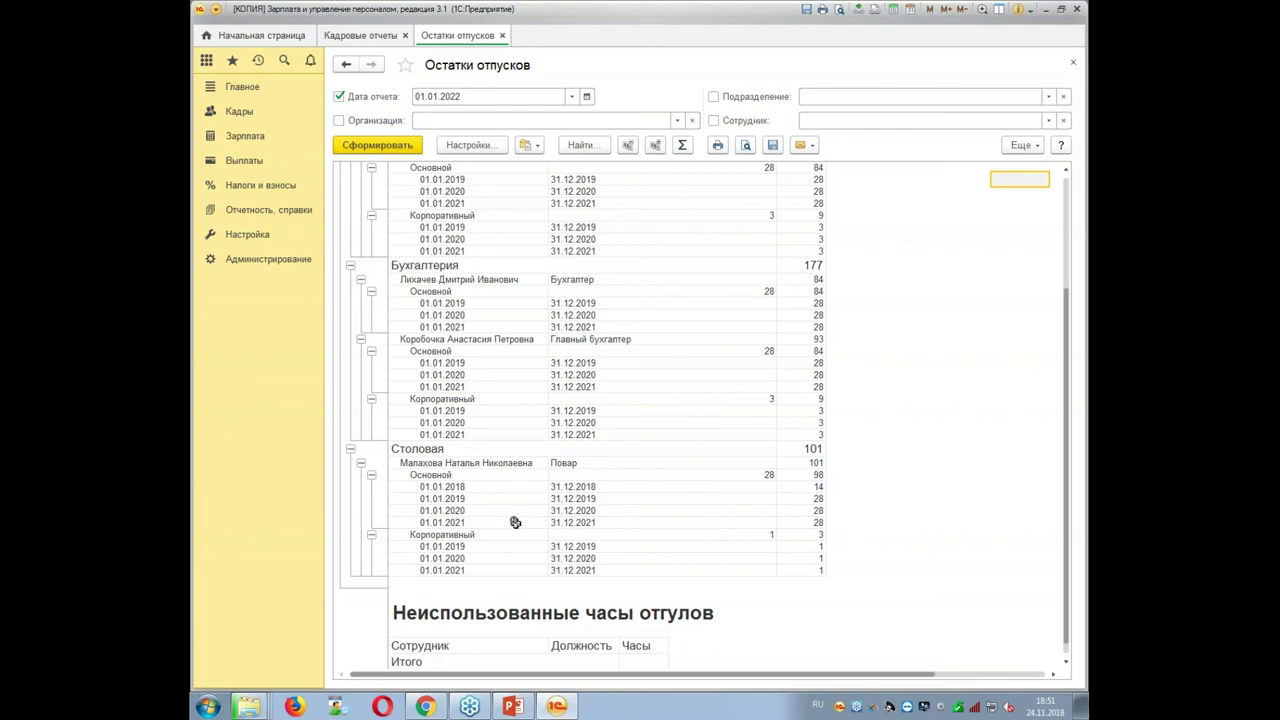
View the Корпоративный leave type card from the cook's row, close it, and check the accountant's main leave days for 2019–2021.
click(424, 533)
double_click(467, 533)
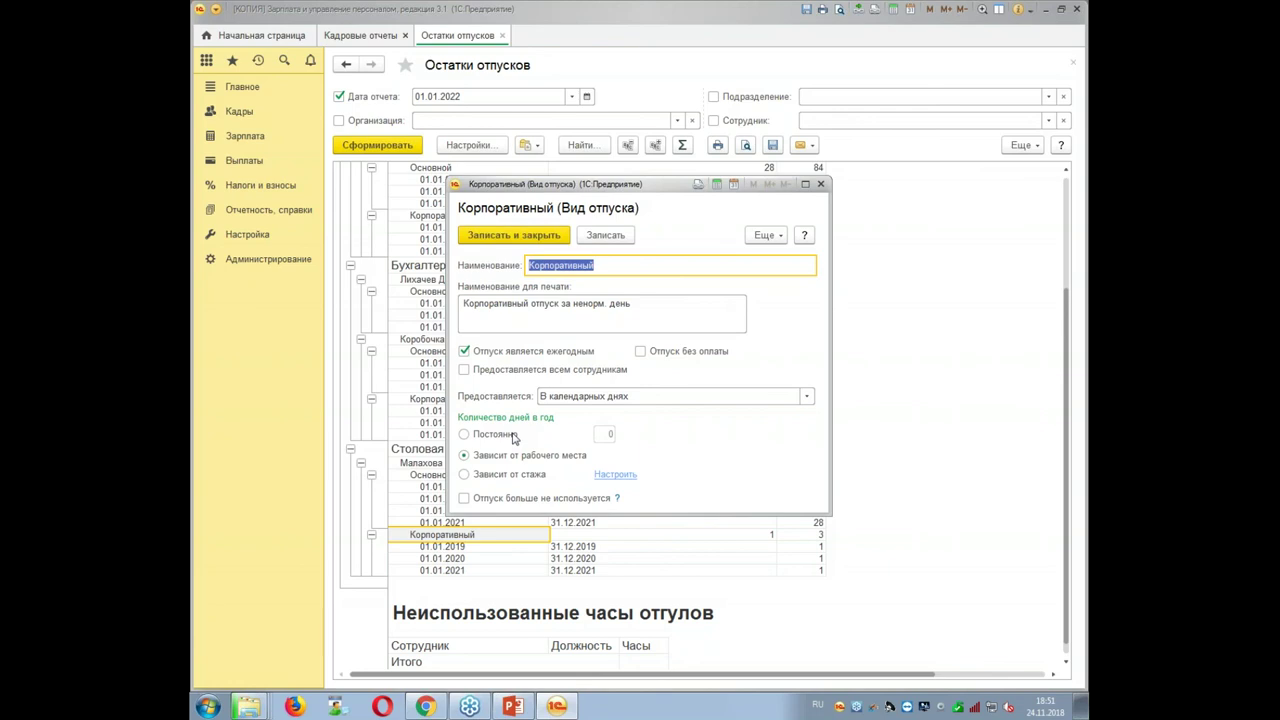
click(821, 185)
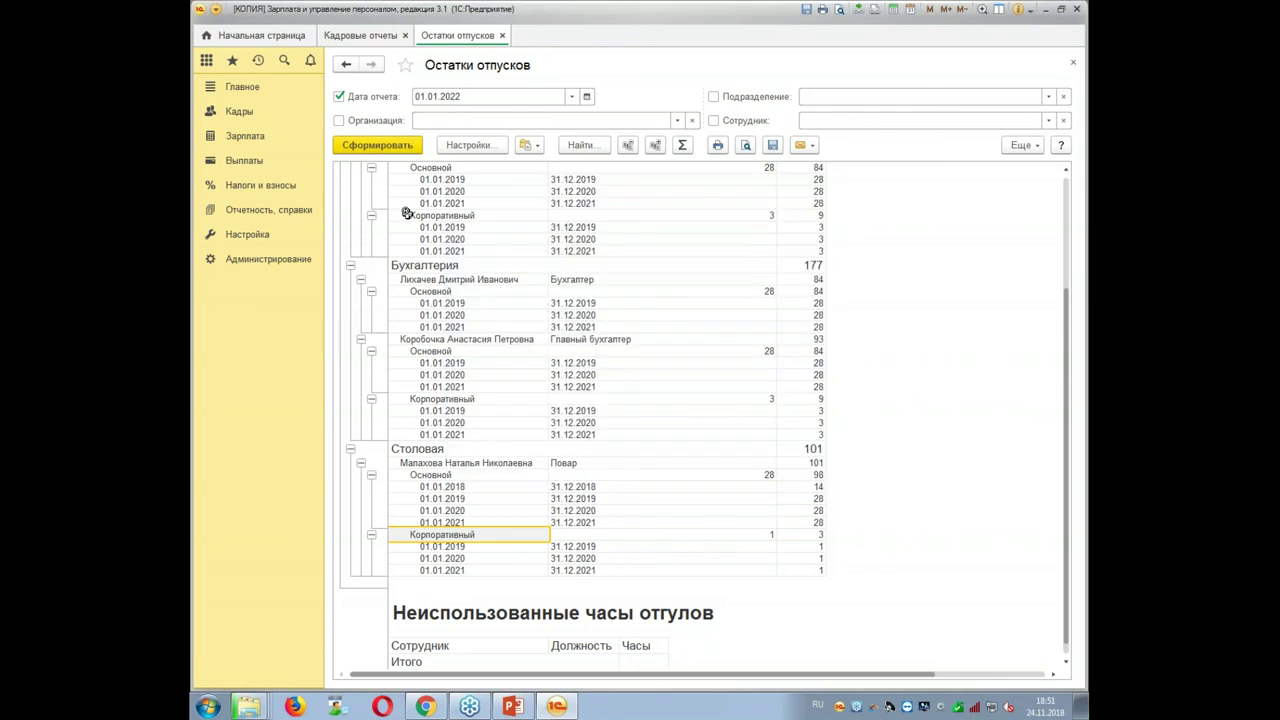
drag(433, 295, 818, 324)
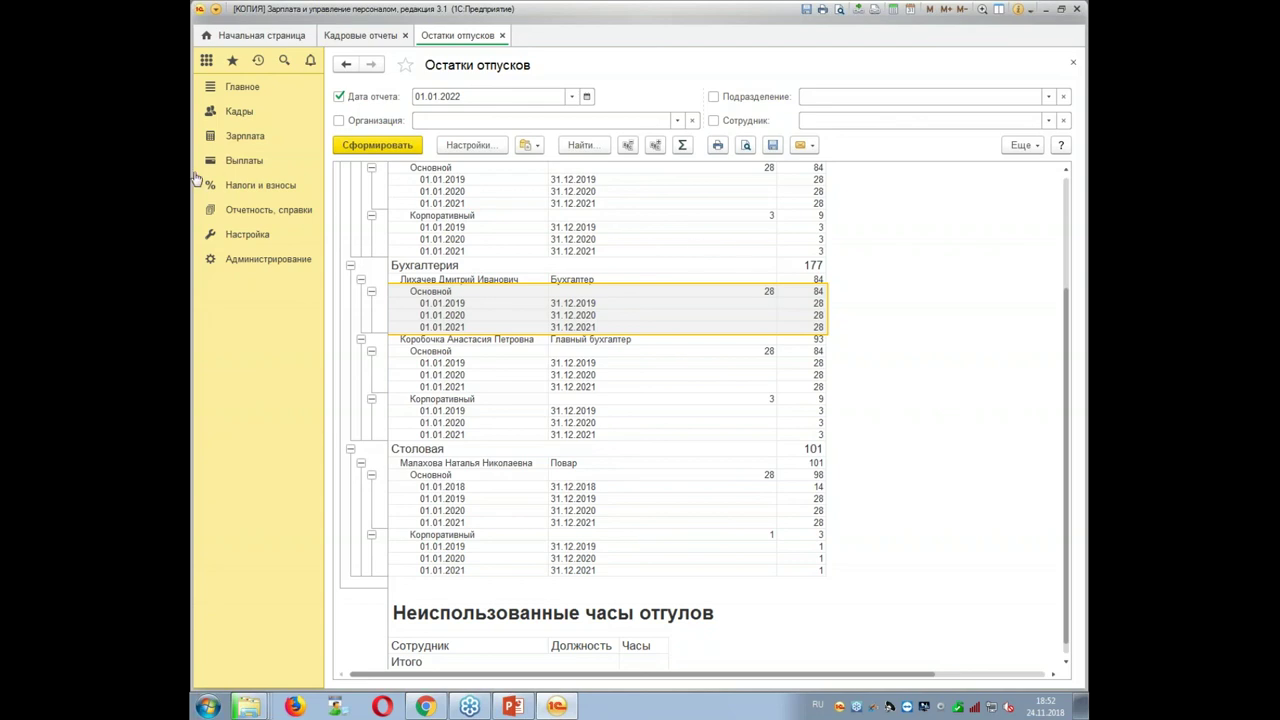
click(903, 410)
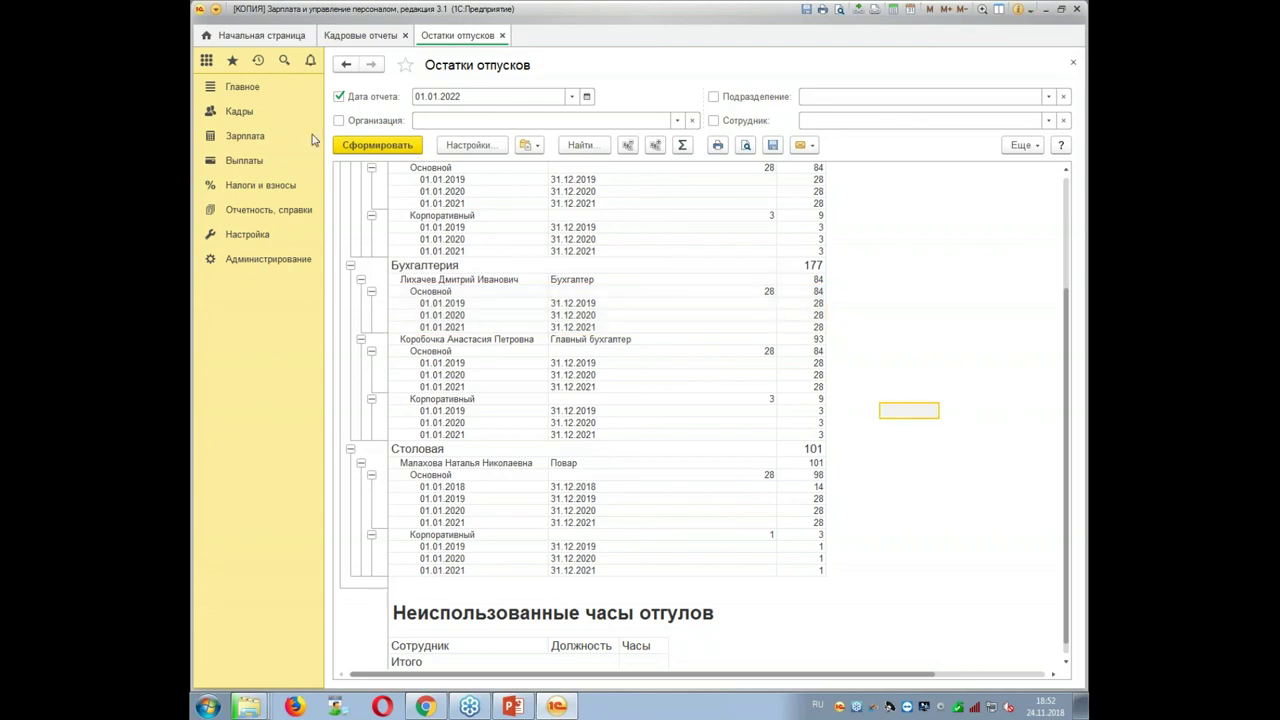
Regenerate the leave balances report as of 01.01.2019 and check the general director's annual corporate leave entitlement.
click(572, 97)
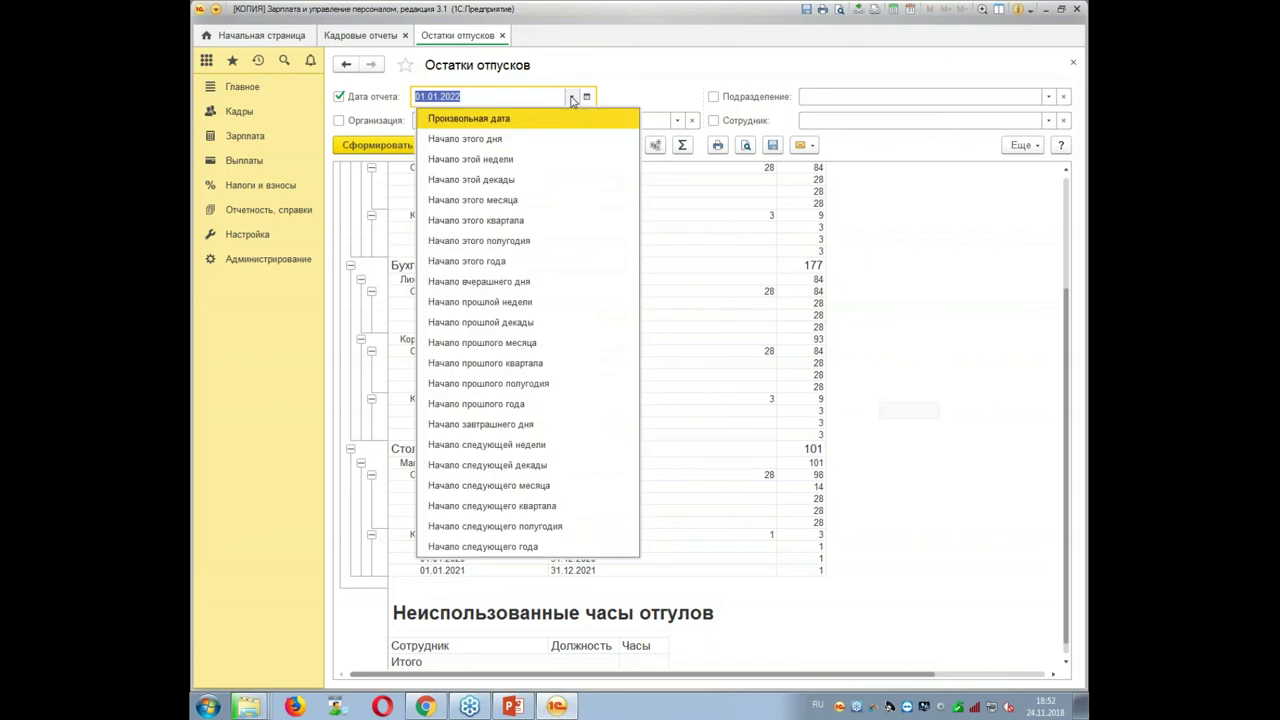
click(572, 97)
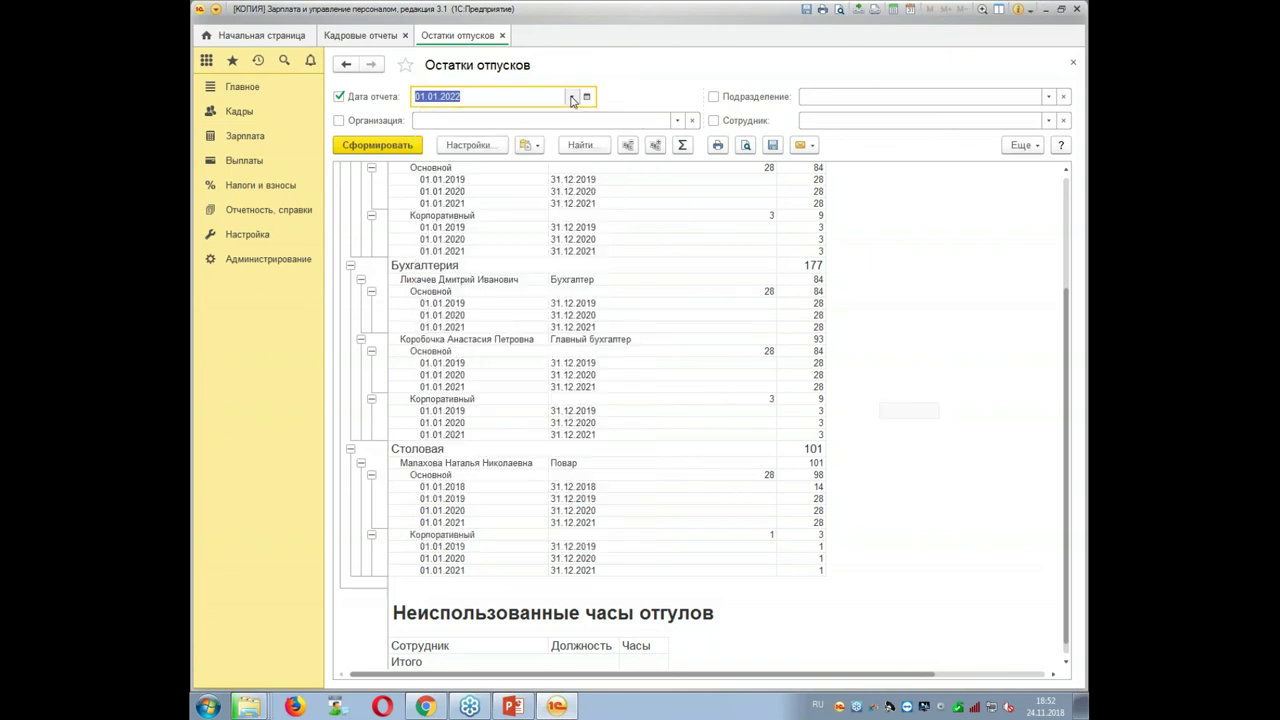
text(01.01.19)
key(Tab)
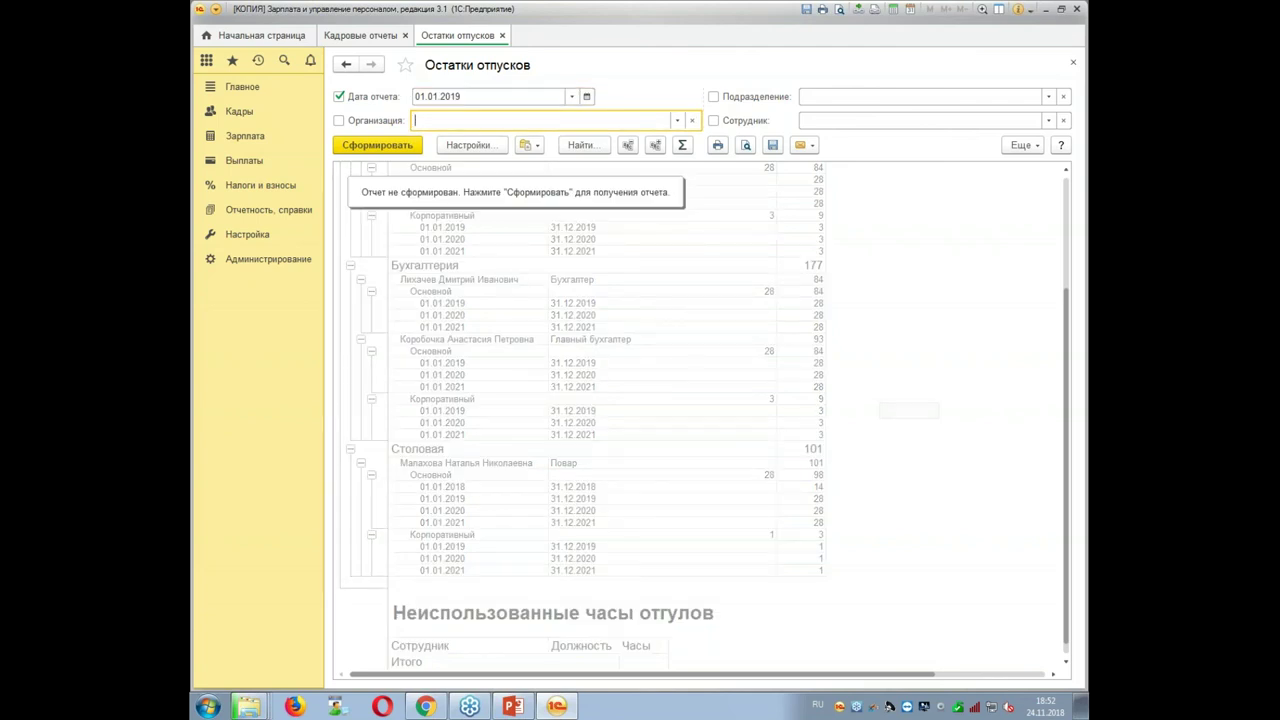
click(377, 146)
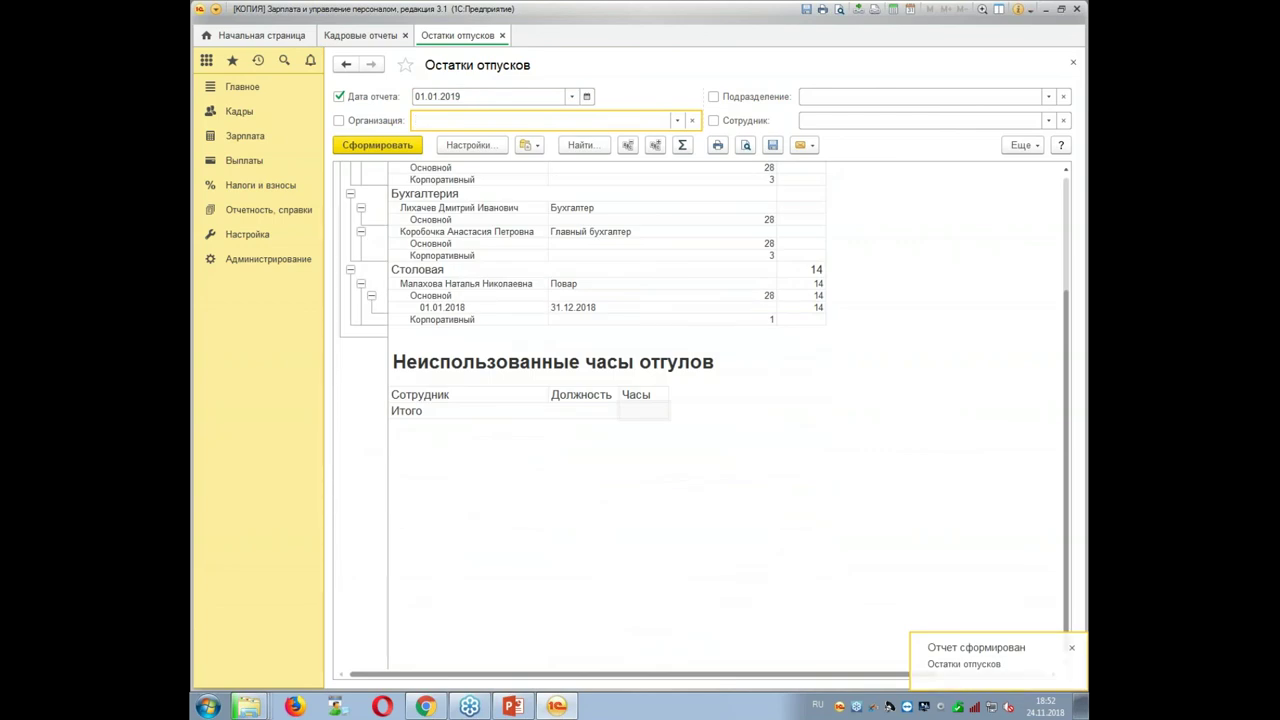
scroll(799, 350, up, 5)
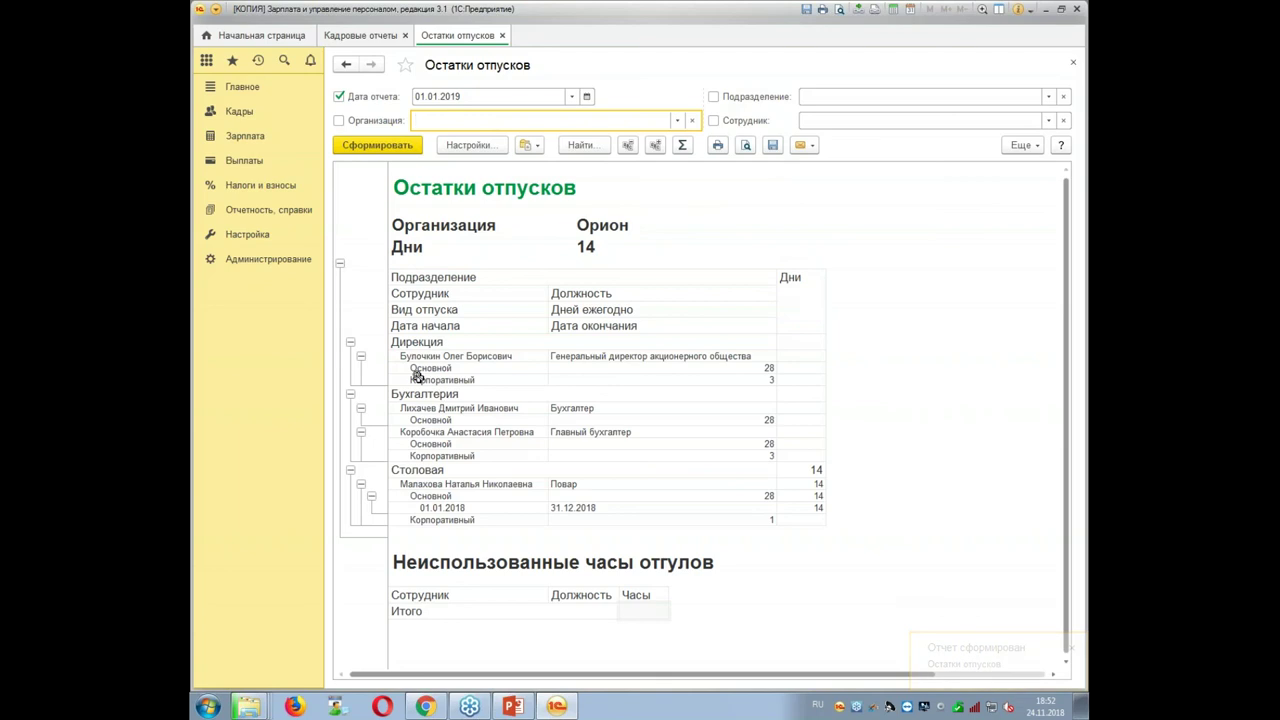
click(734, 379)
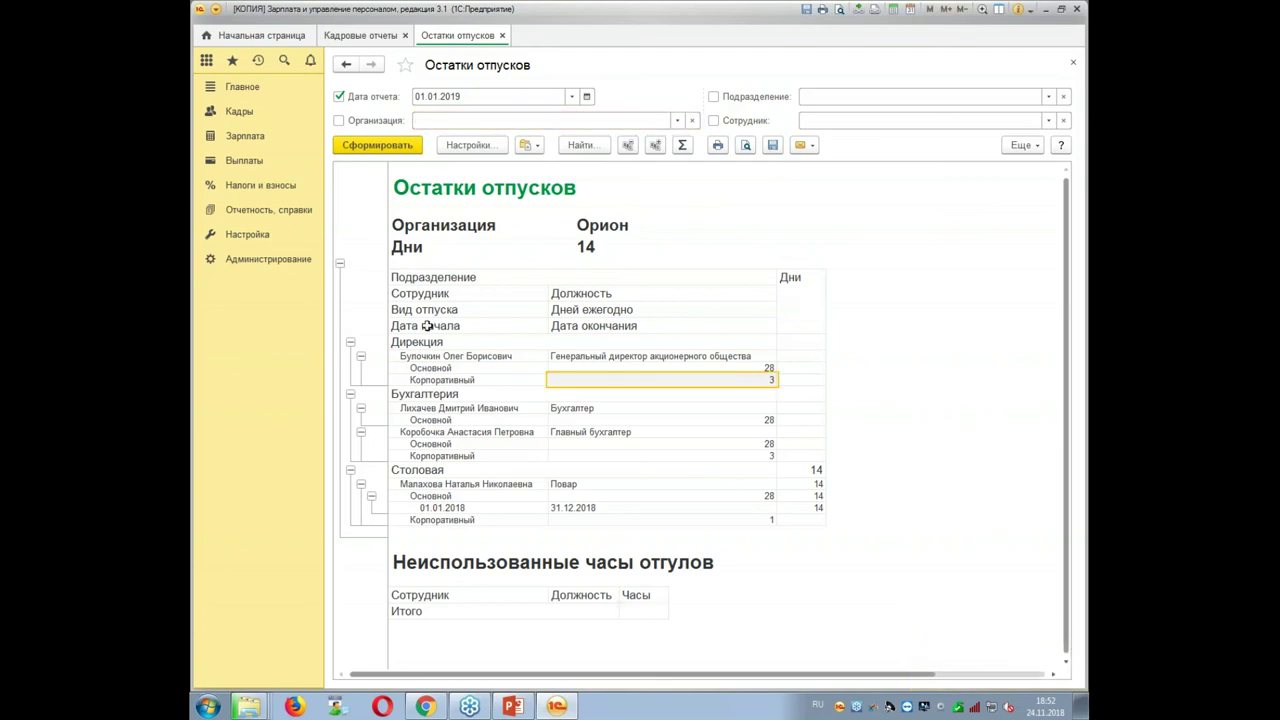
Remove the additional corporate leave from the general director's July 2018 leave document, then post and close it.
click(239, 114)
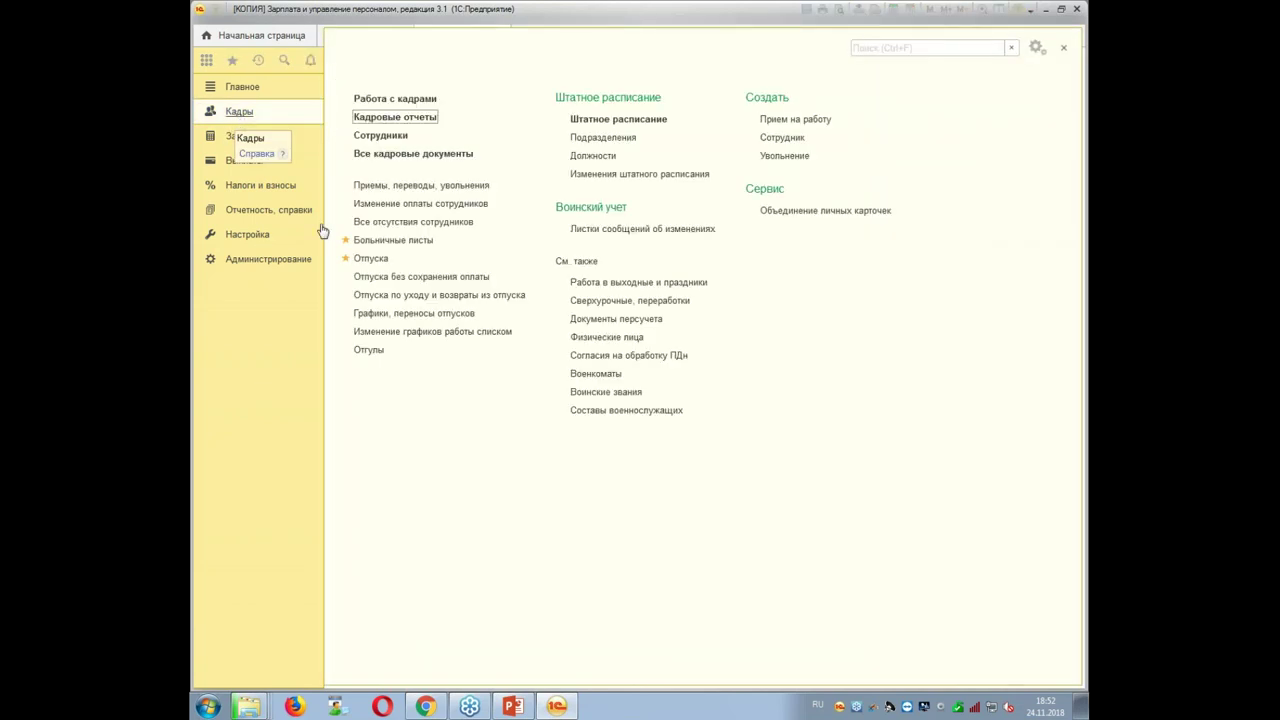
click(378, 259)
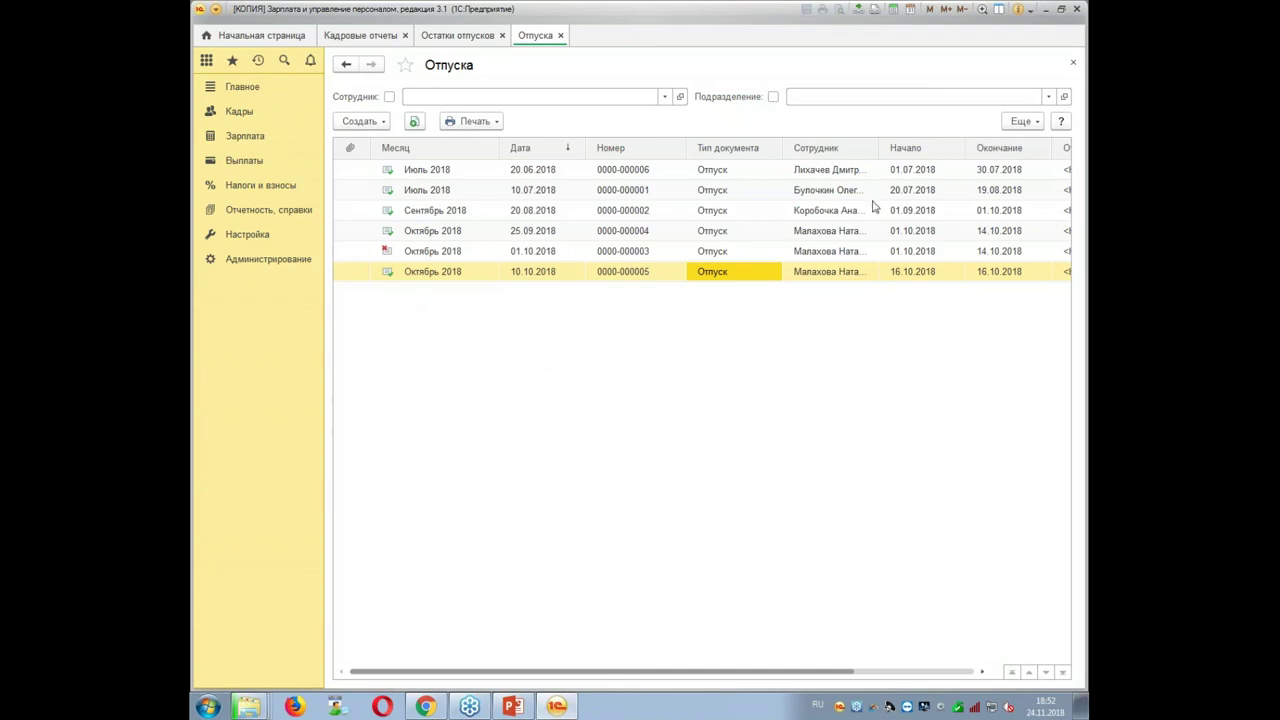
click(563, 191)
double_click(563, 191)
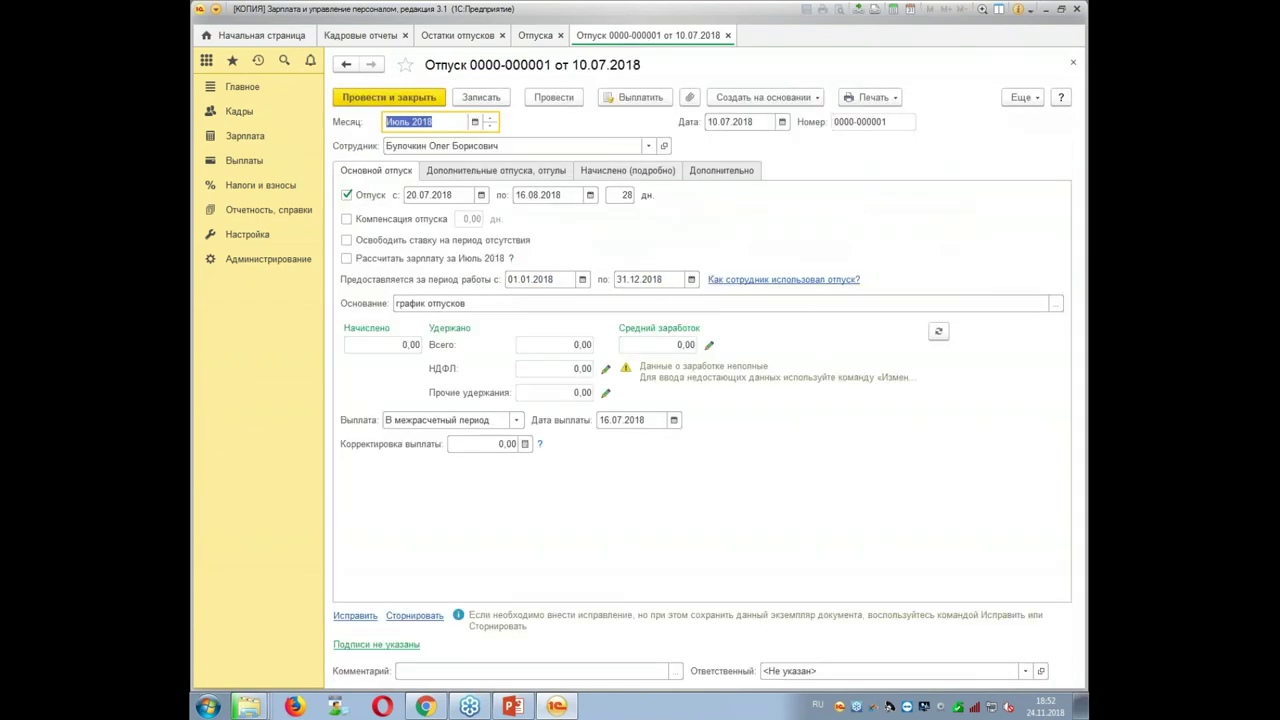
click(495, 172)
right_click(494, 282)
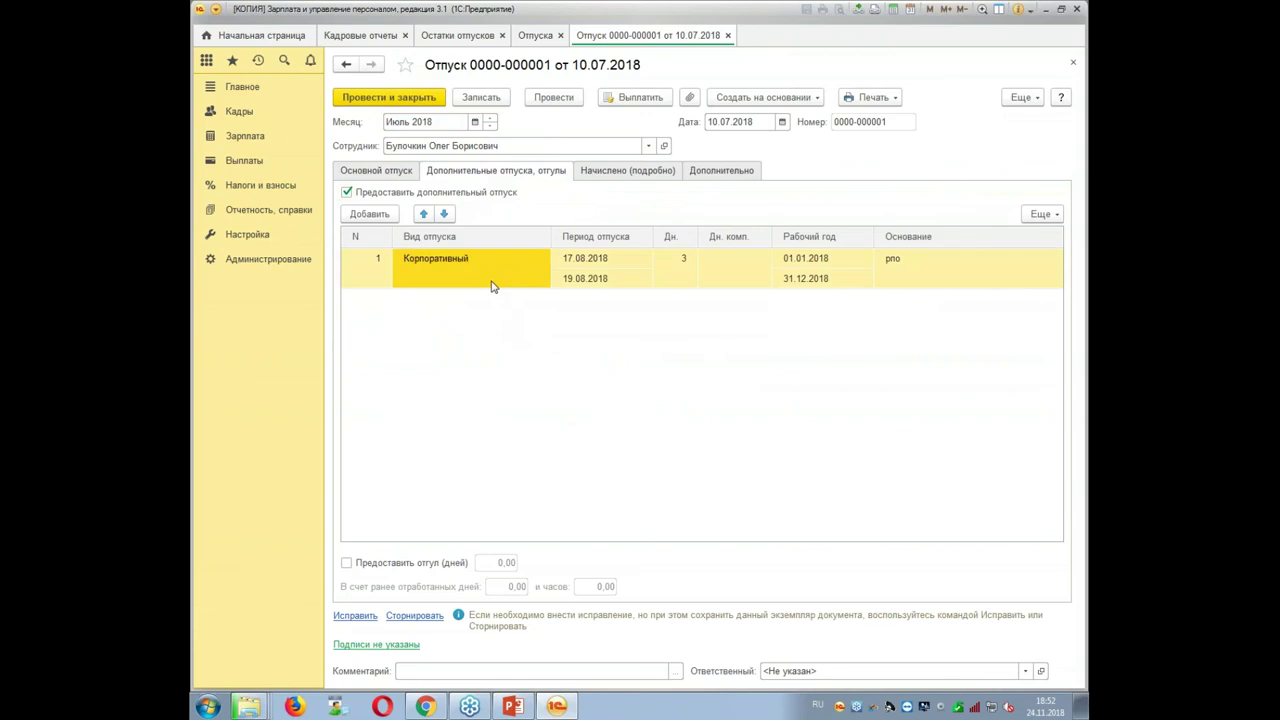
click(560, 334)
click(347, 192)
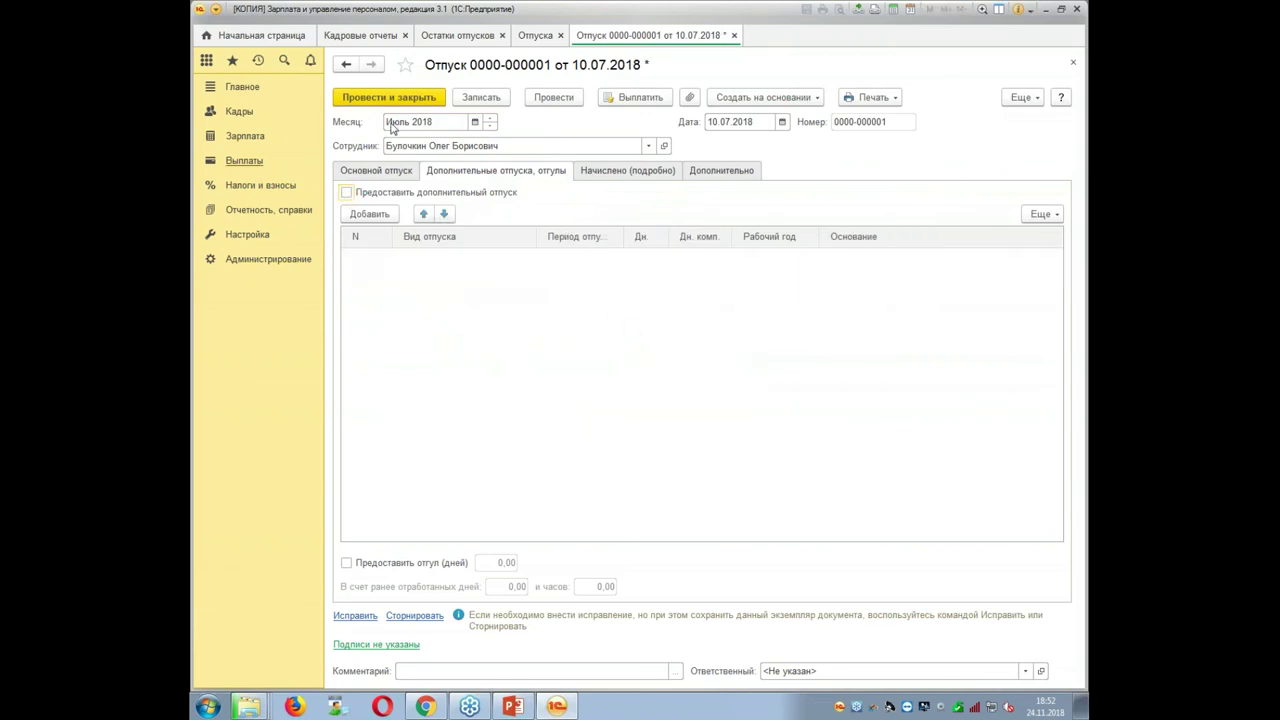
click(389, 97)
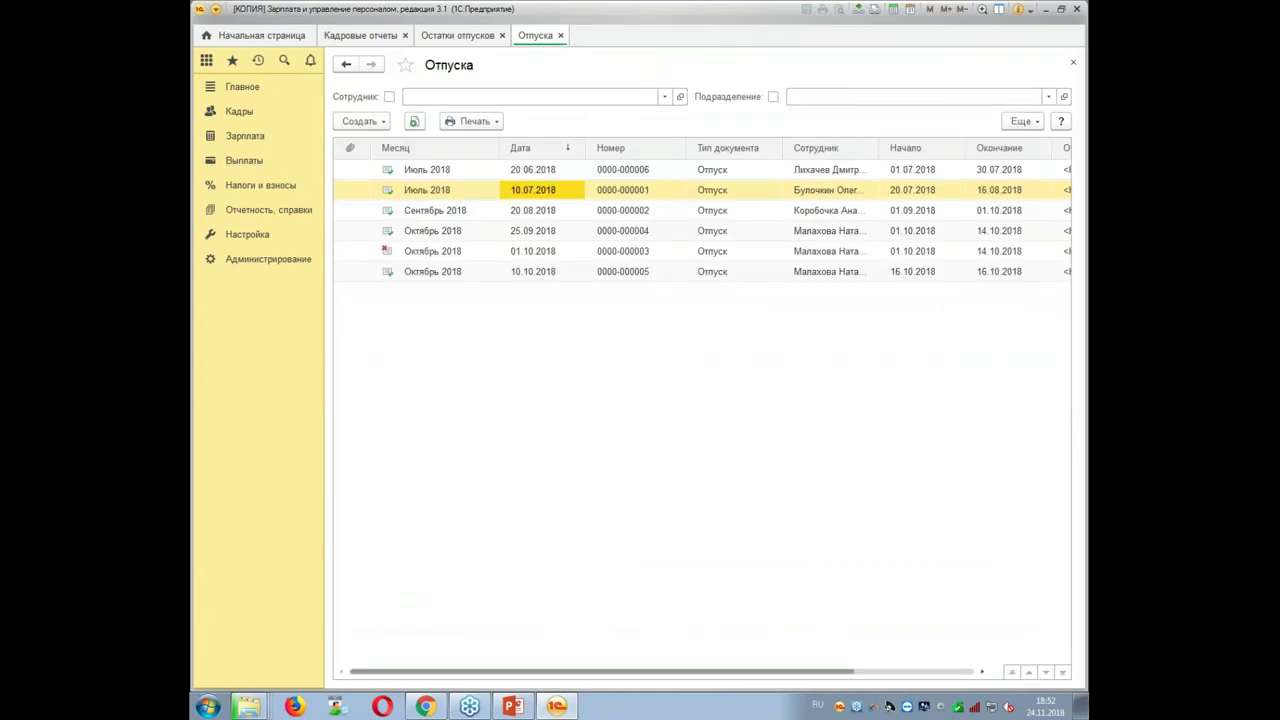
Regenerate the leave balances report as of 01.01.2019 and check the general director's corporate leave row for 2018.
click(460, 35)
click(373, 143)
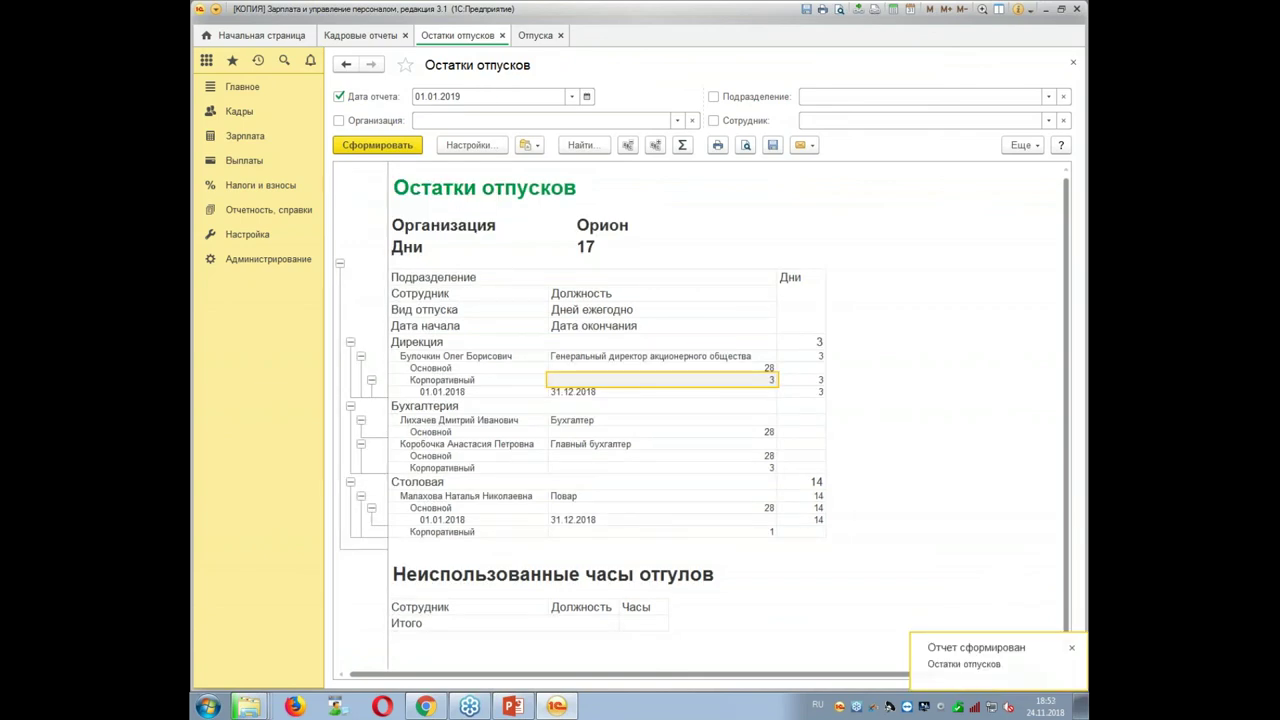
drag(428, 388, 832, 394)
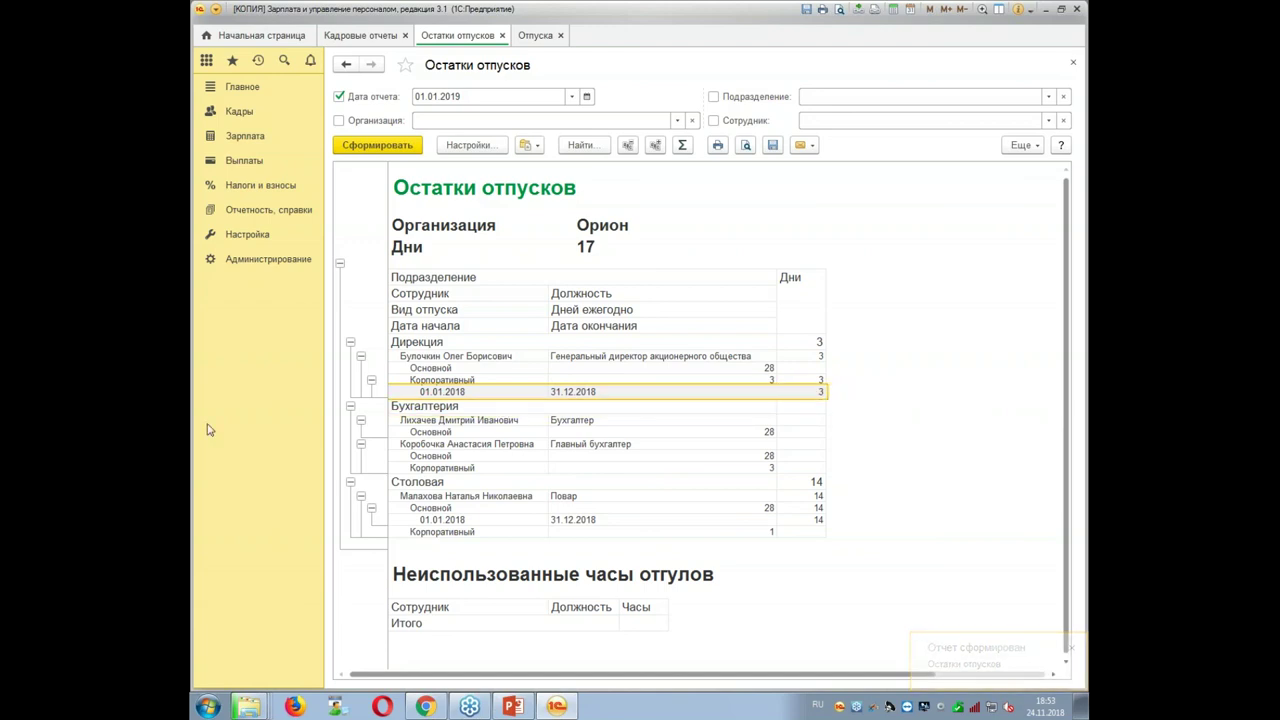
Set the report date to 01.01.2022 and regenerate the leave balances report.
click(488, 93)
click(488, 94)
click(488, 94)
drag(488, 93, 452, 93)
text(22)
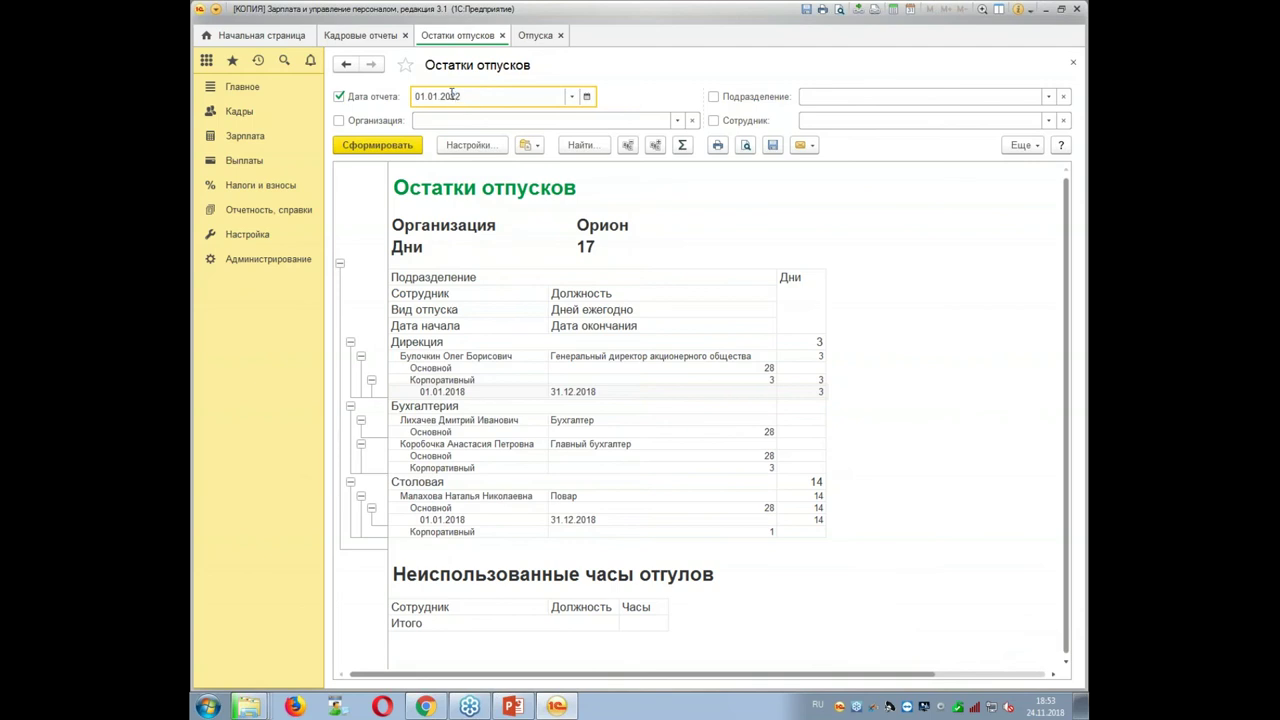
key(Tab)
click(380, 147)
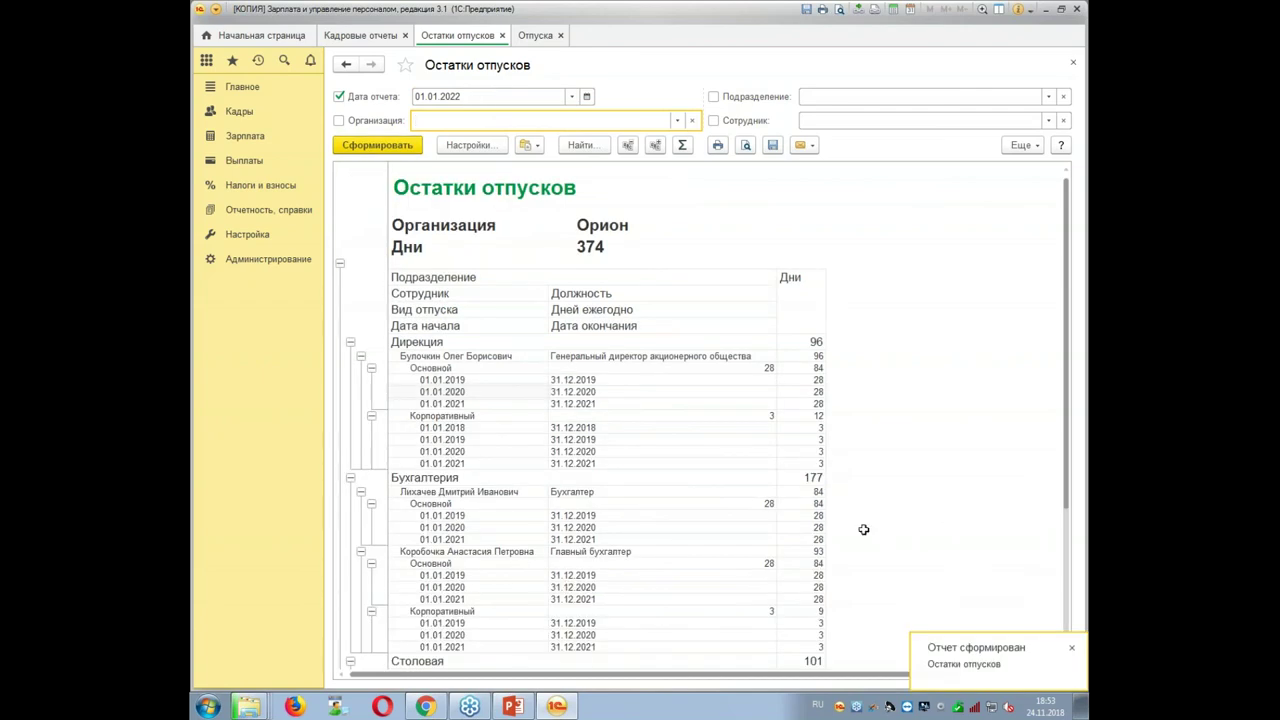
Review the leave balances across all departments and collapse the details of the first accountant in Бухгалтерия.
click(951, 376)
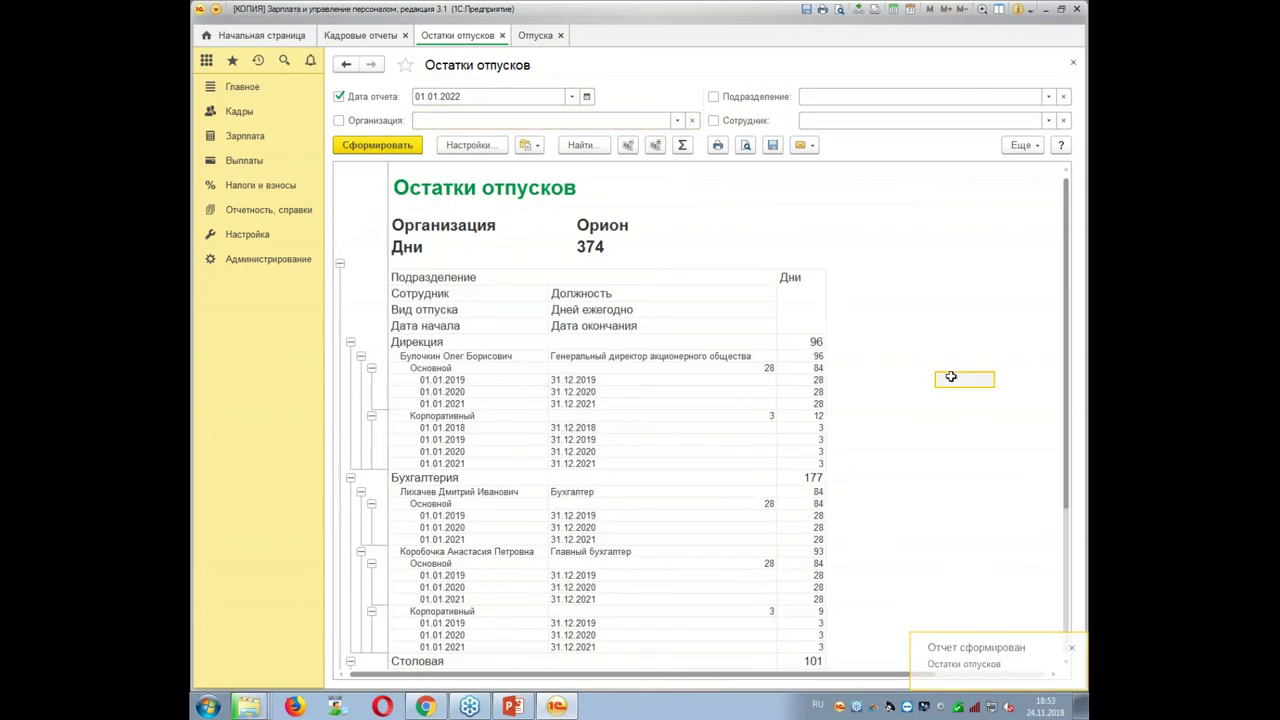
scroll(926, 373, down, 1)
scroll(930, 400, down, 2)
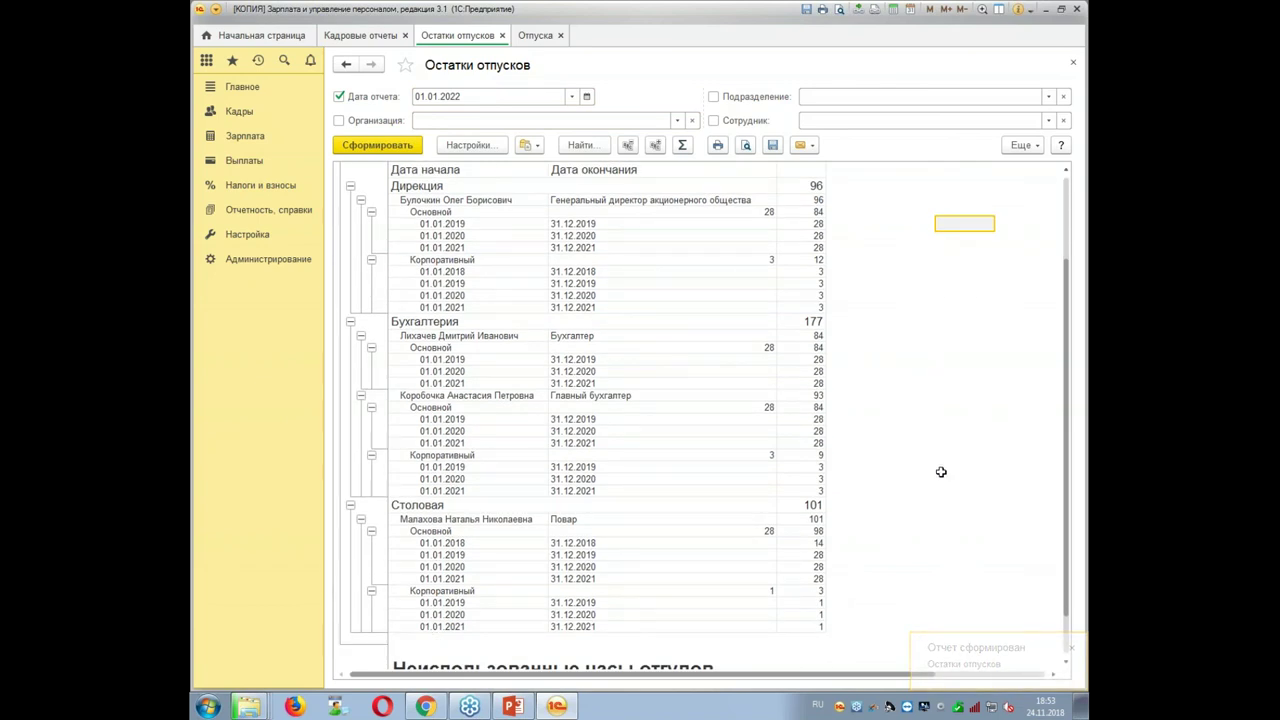
scroll(941, 472, up, 1)
scroll(941, 472, up, 1)
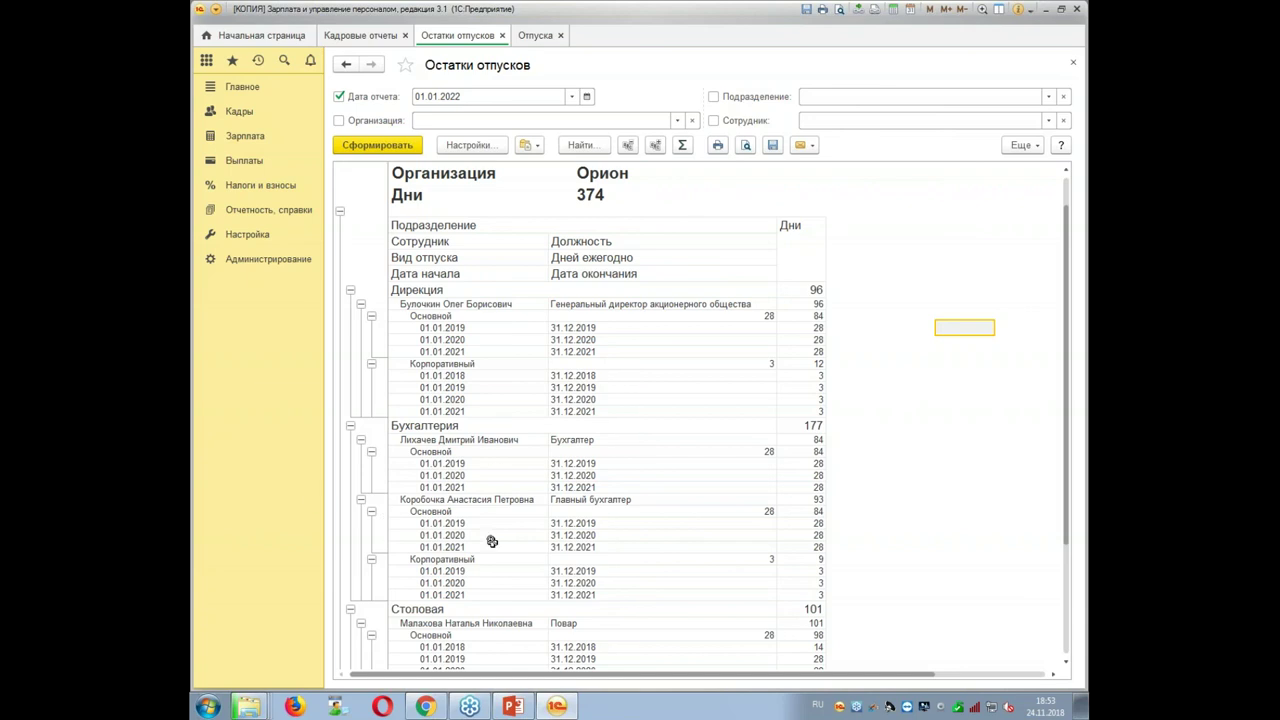
click(347, 427)
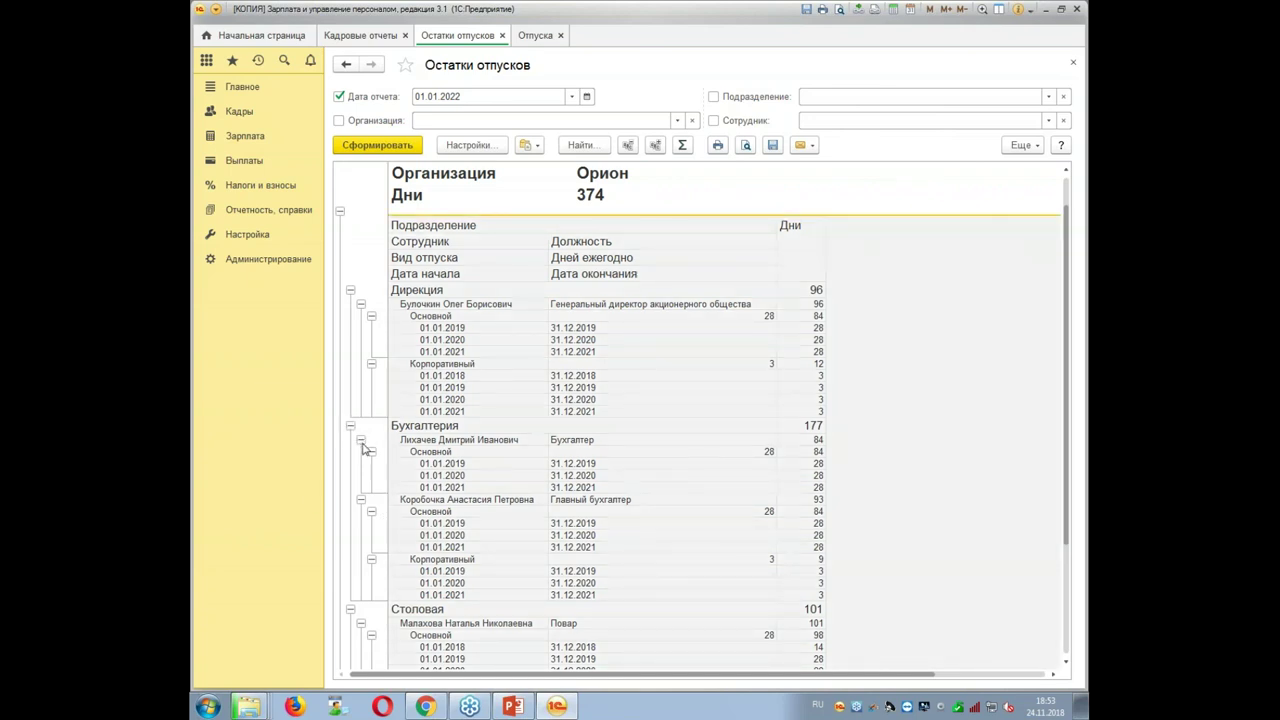
click(361, 441)
click(553, 362)
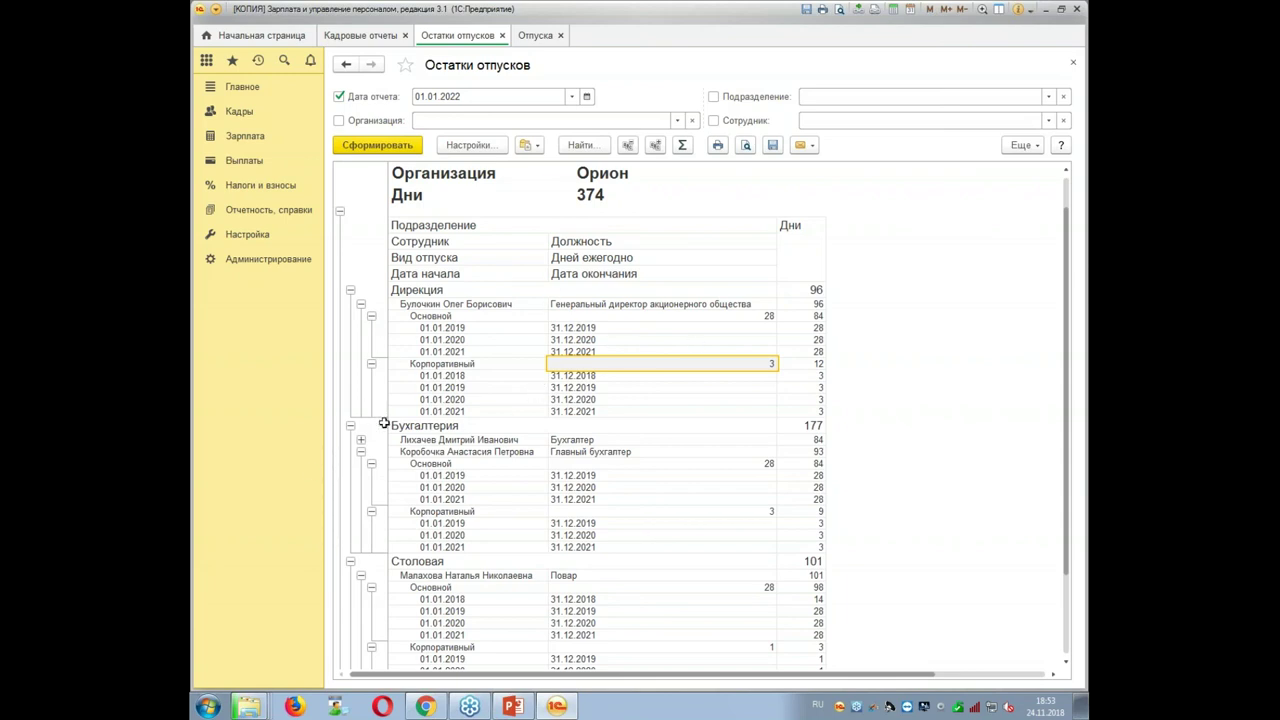
Check the general director's main leave days for 2019–2021 and corporate leave days for 2018–2021.
click(404, 367)
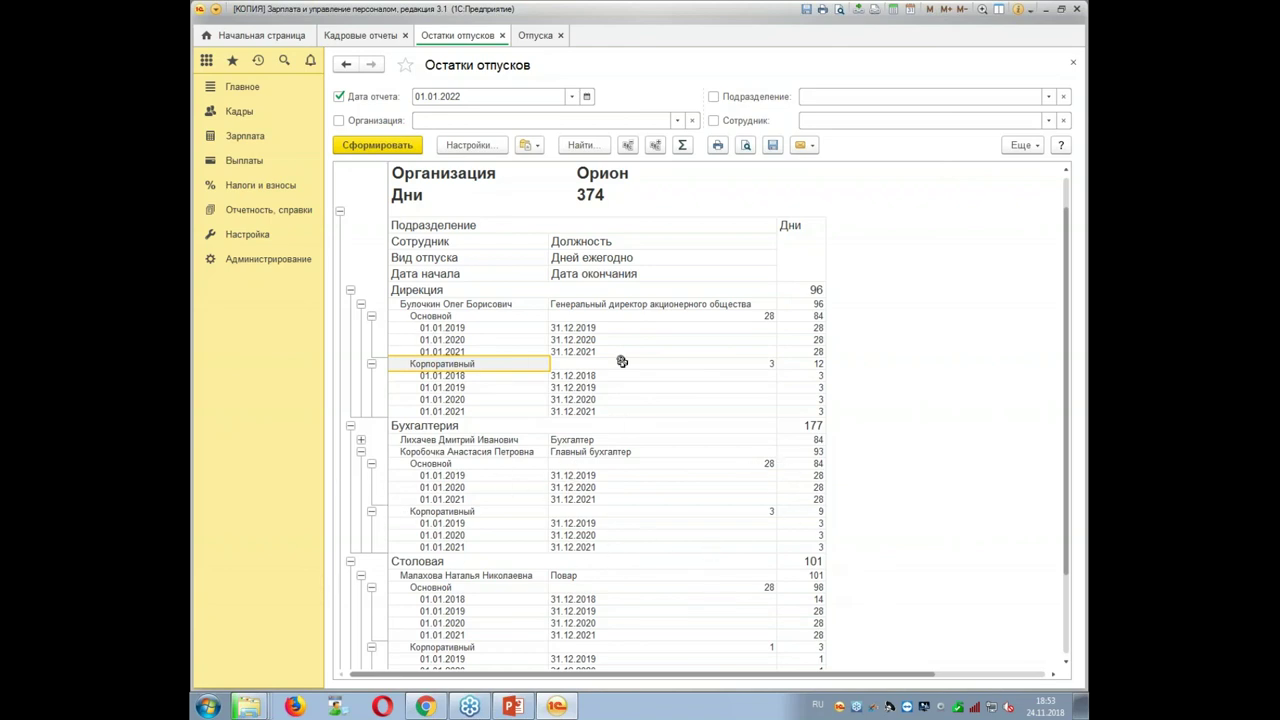
click(424, 328)
drag(424, 328, 586, 326)
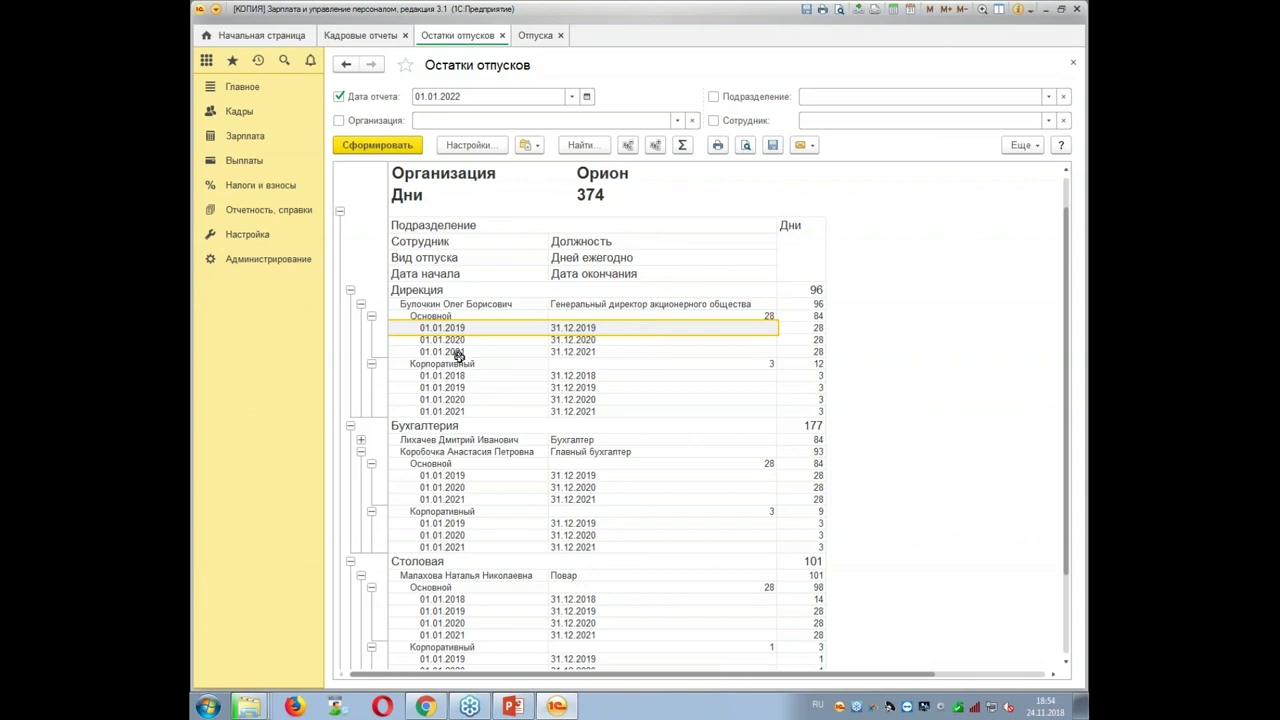
click(817, 328)
drag(817, 343, 817, 354)
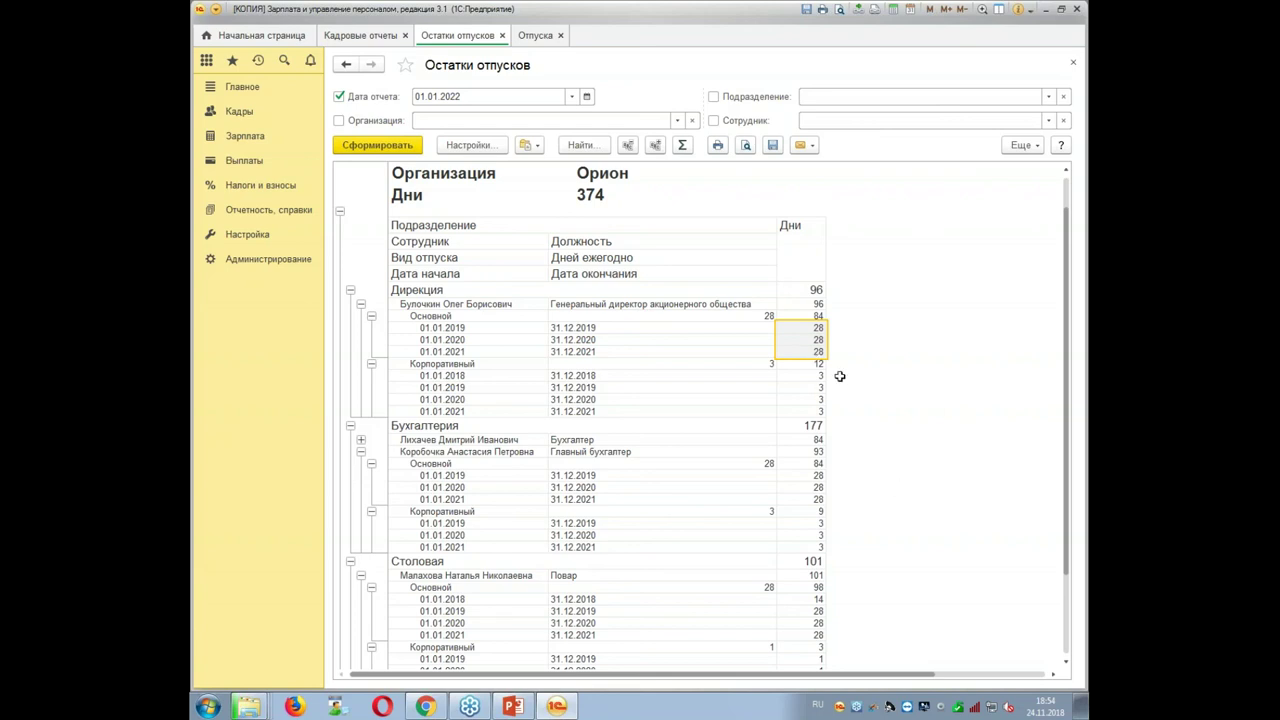
drag(808, 375, 803, 411)
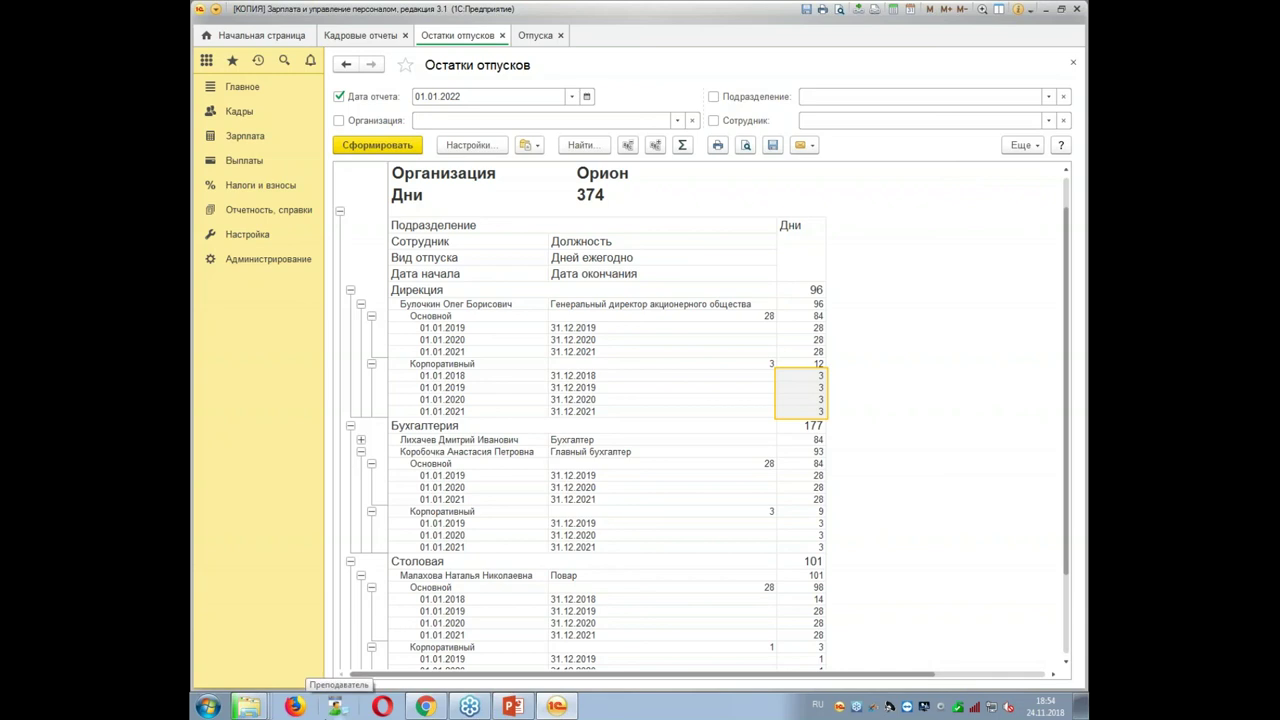
Close the leave balances report and the list of leave documents, returning to the personnel reports.
click(516, 36)
click(443, 36)
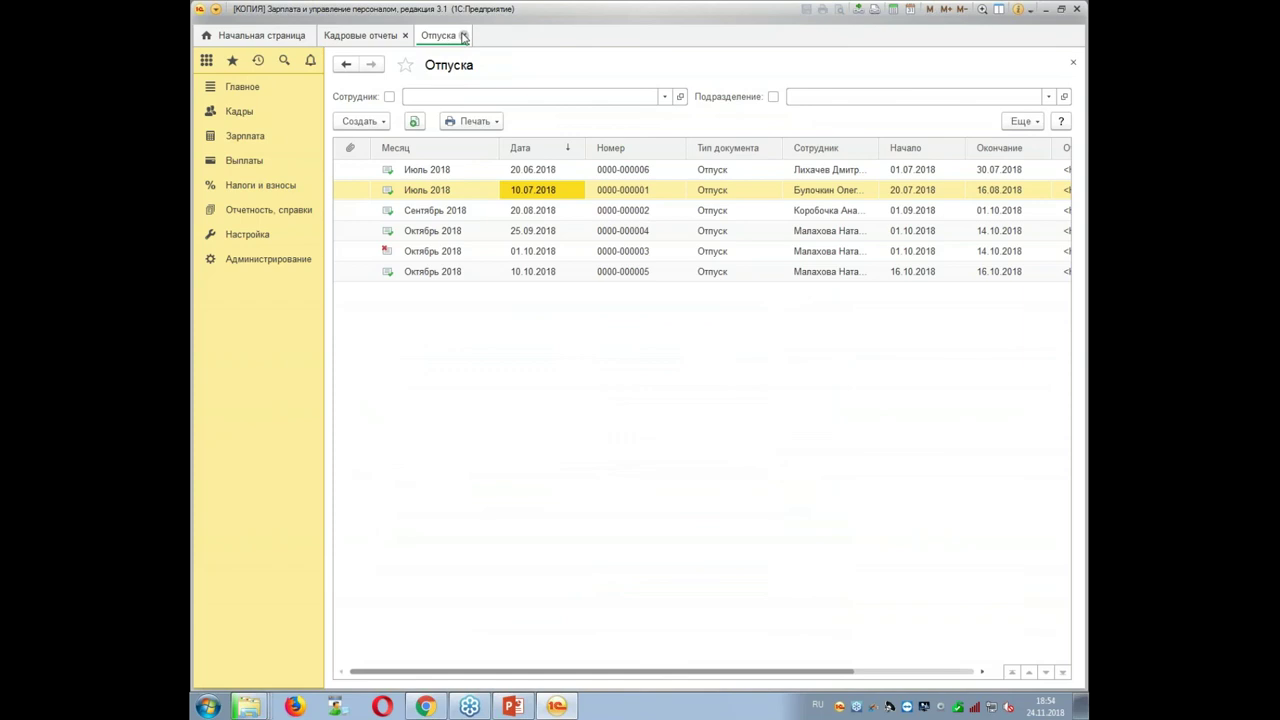
click(465, 36)
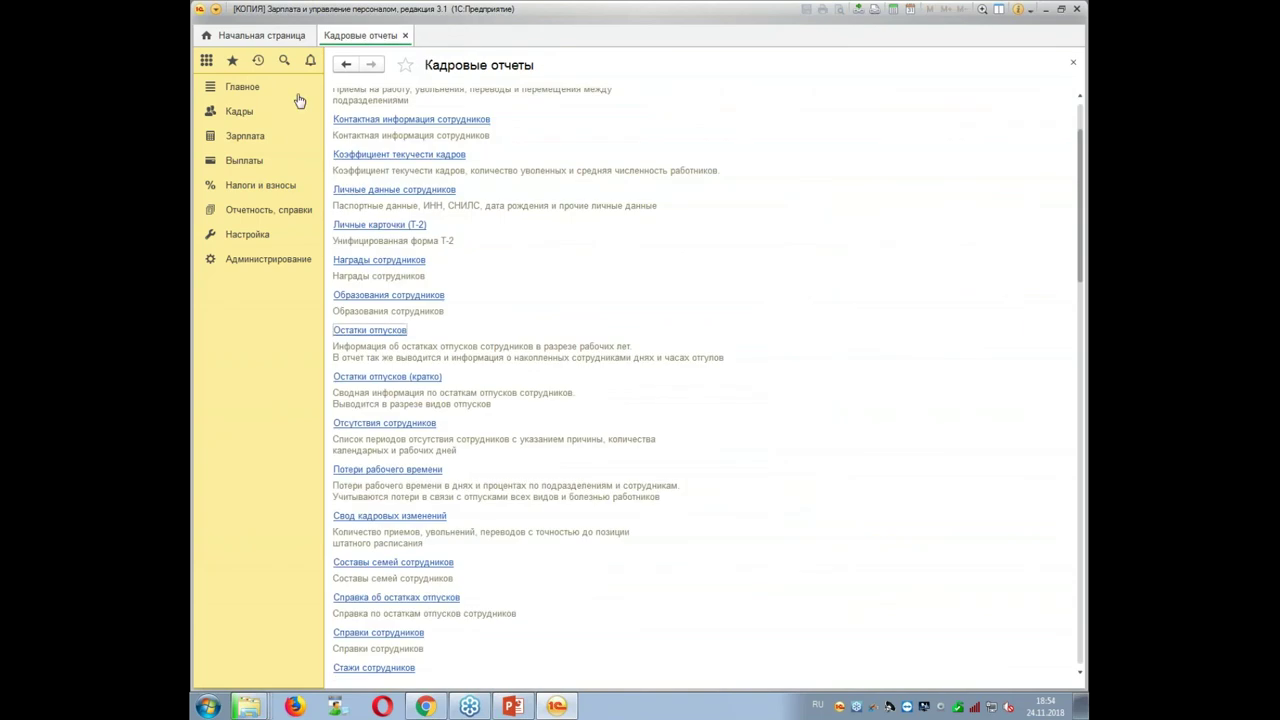
Generate the Остатки отпусков (кратко) report as of the start of this day and check the general director's corporate balance.
click(374, 377)
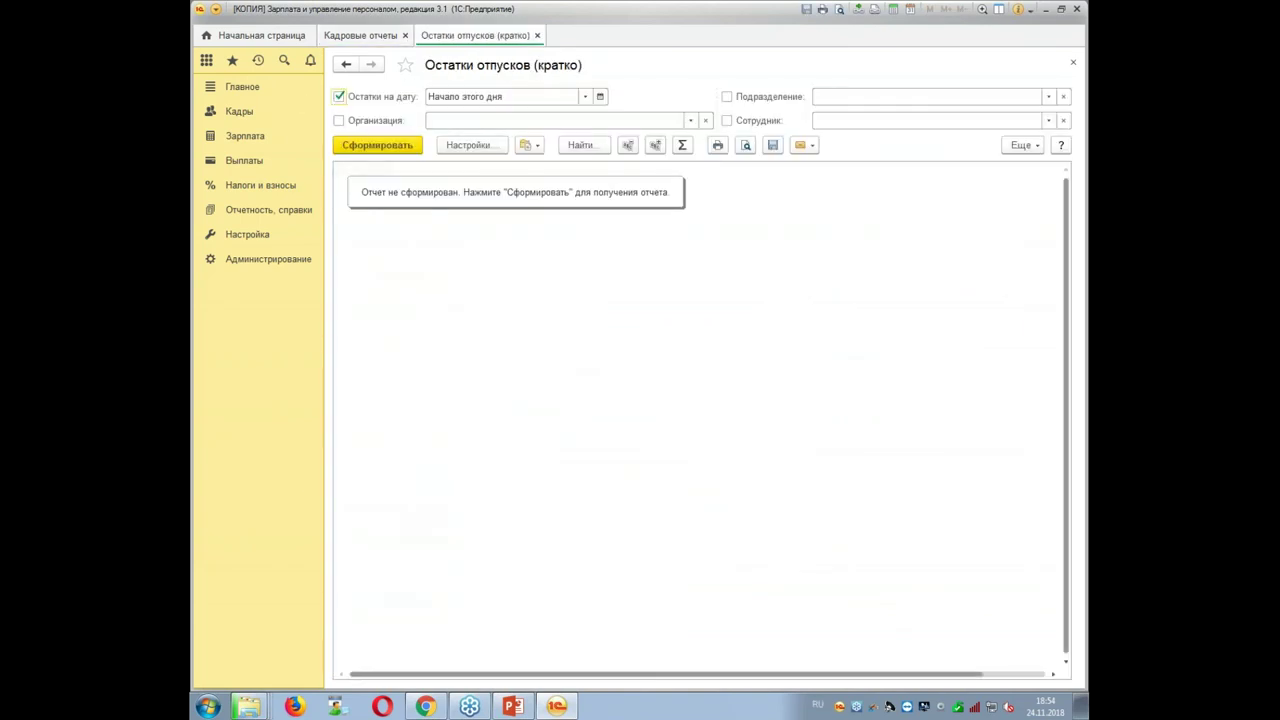
click(380, 147)
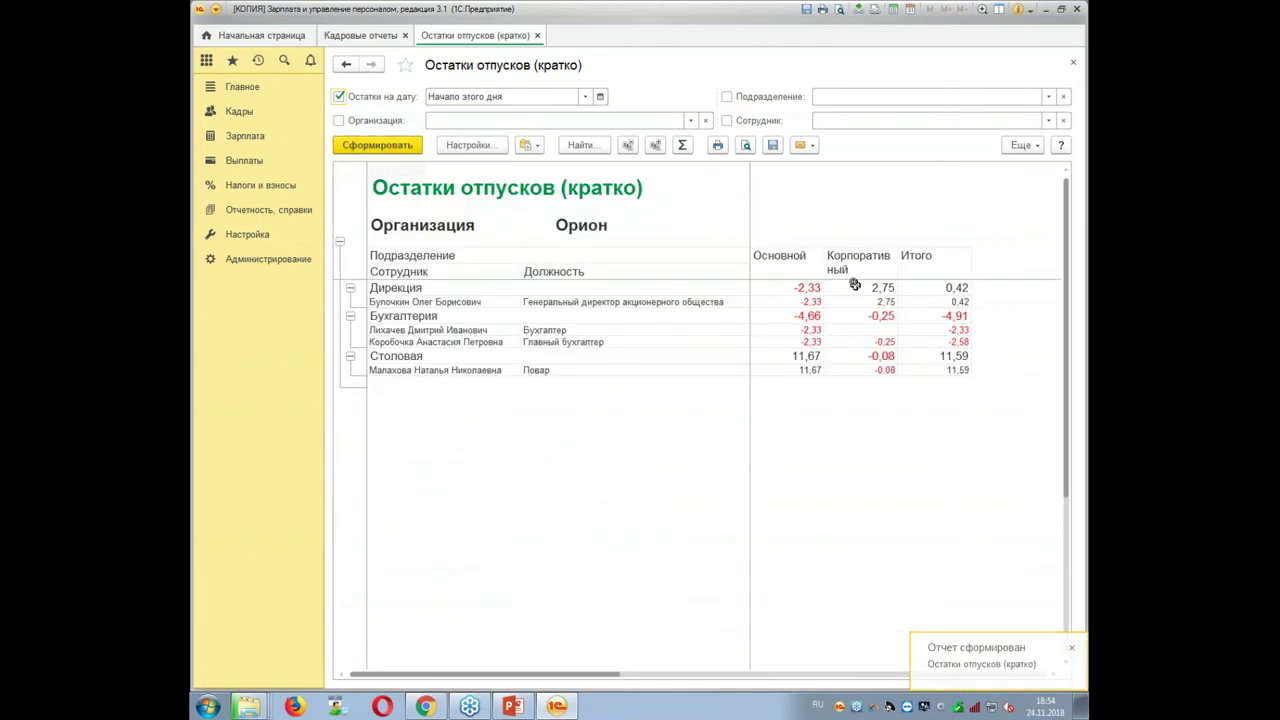
drag(799, 289, 915, 336)
click(886, 301)
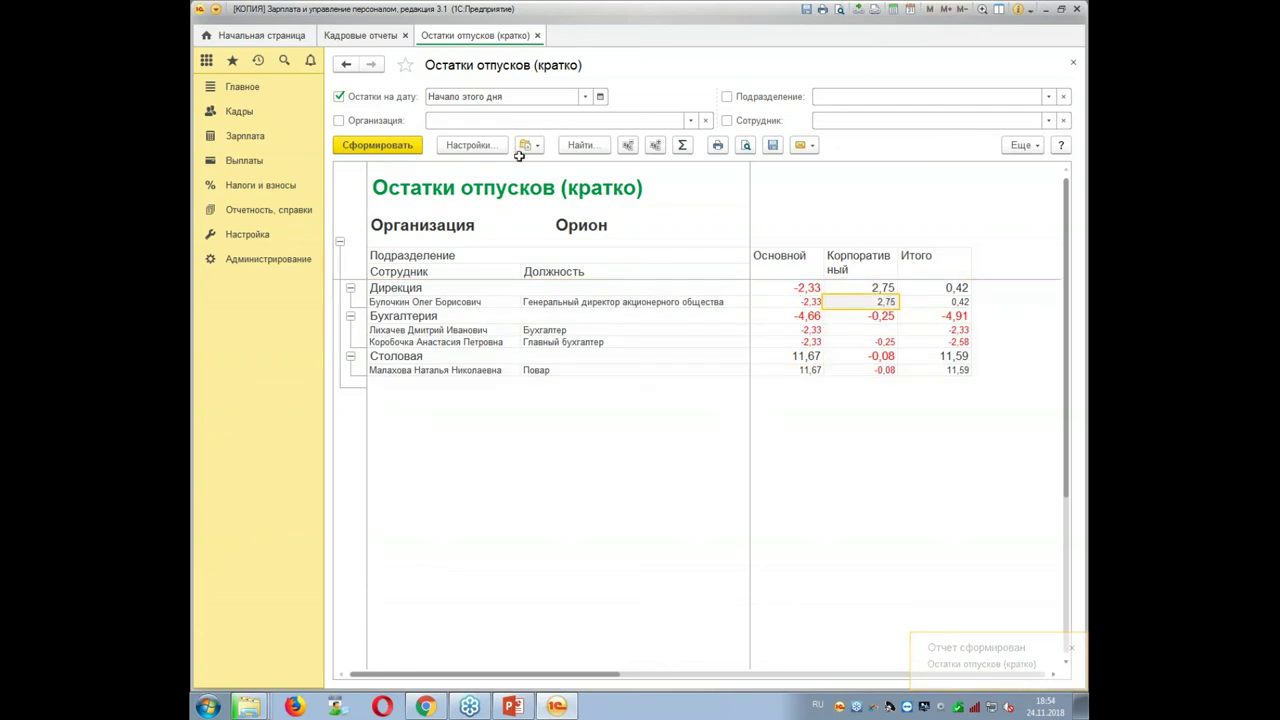
Set a custom date of 01.01.2019 for the brief leave balances report and regenerate it.
click(587, 97)
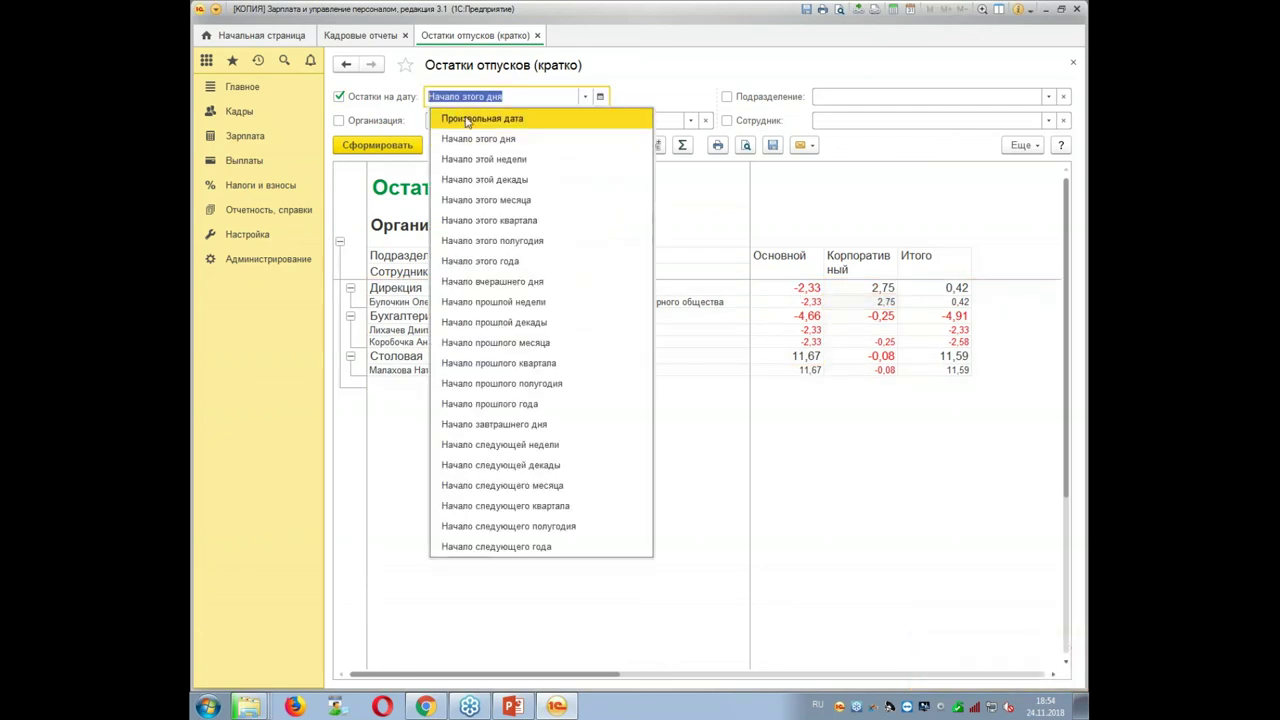
click(466, 115)
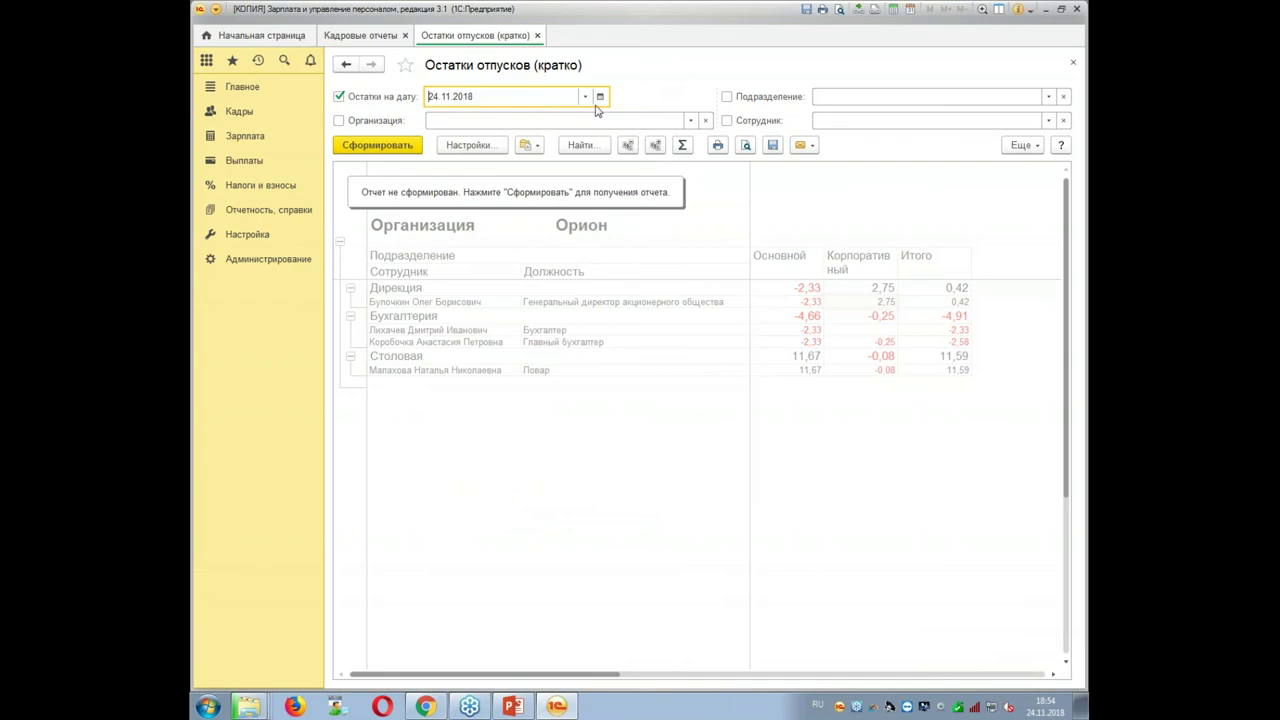
text(01.2019)
key(Tab)
click(380, 146)
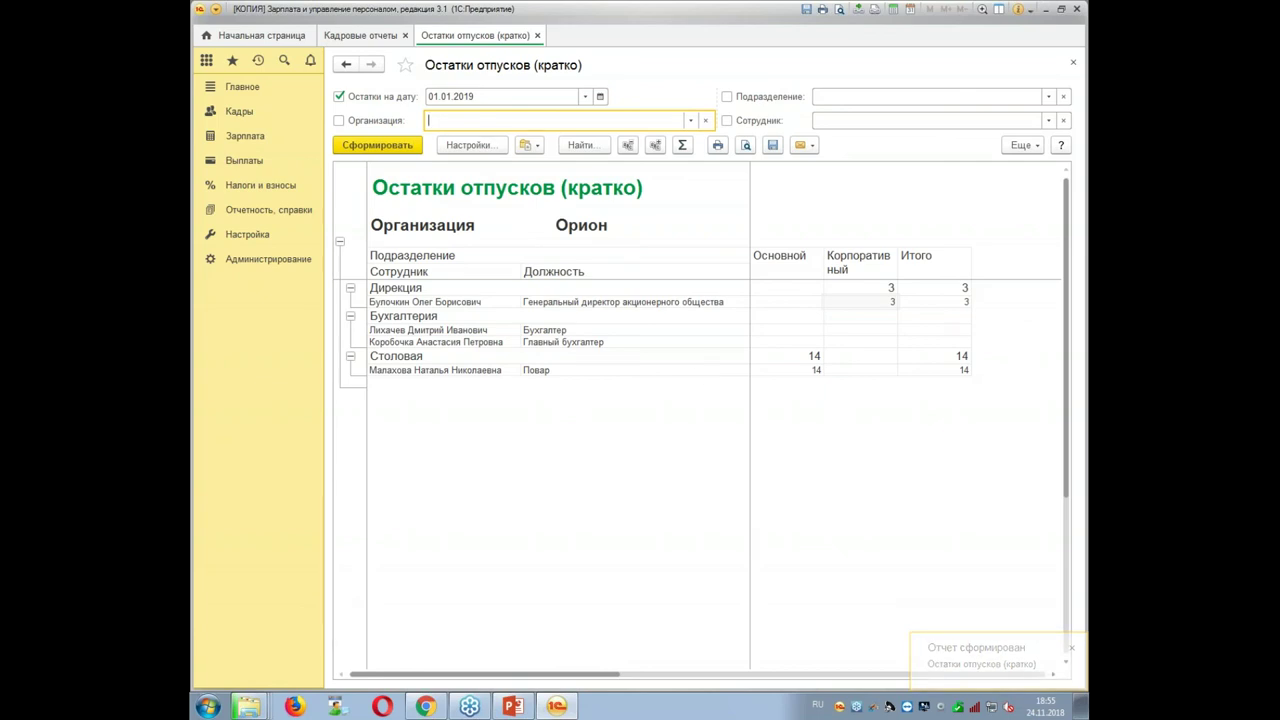
Set the brief leave balances report date to 01.01.2022 and regenerate the report.
click(505, 95)
click(510, 95)
click(505, 95)
drag(476, 96, 466, 95)
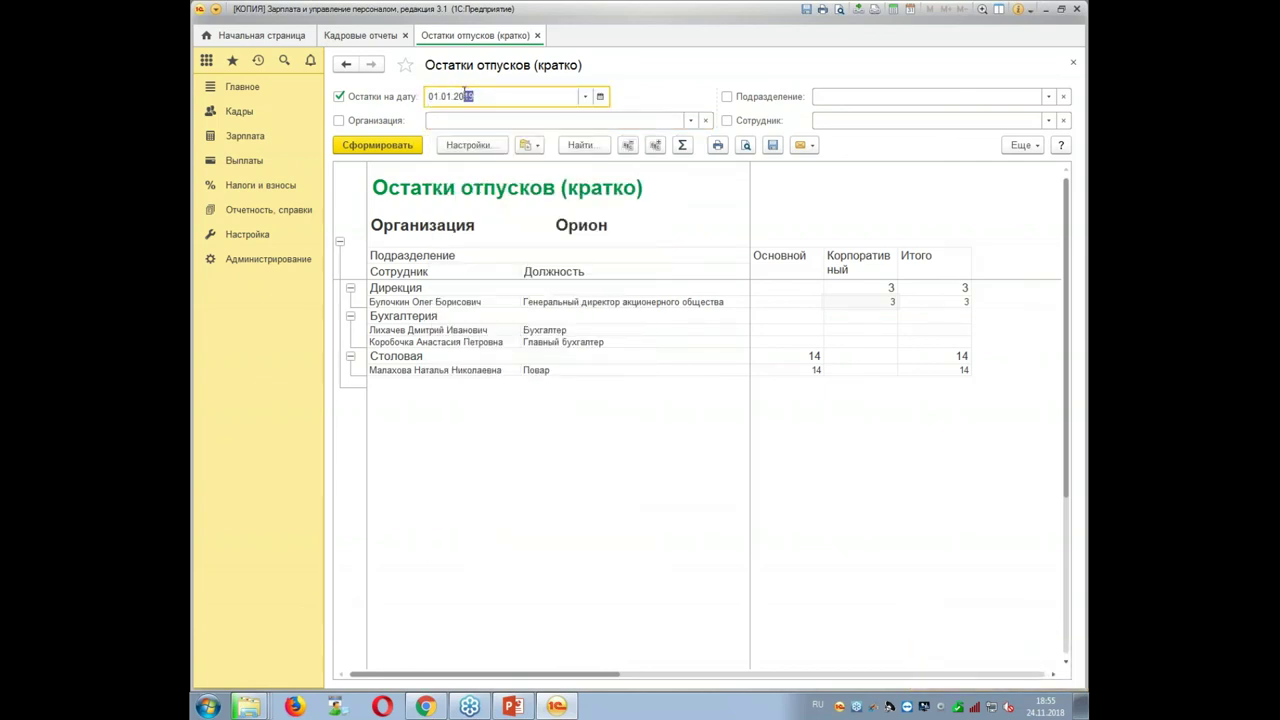
text(22)
key(Tab)
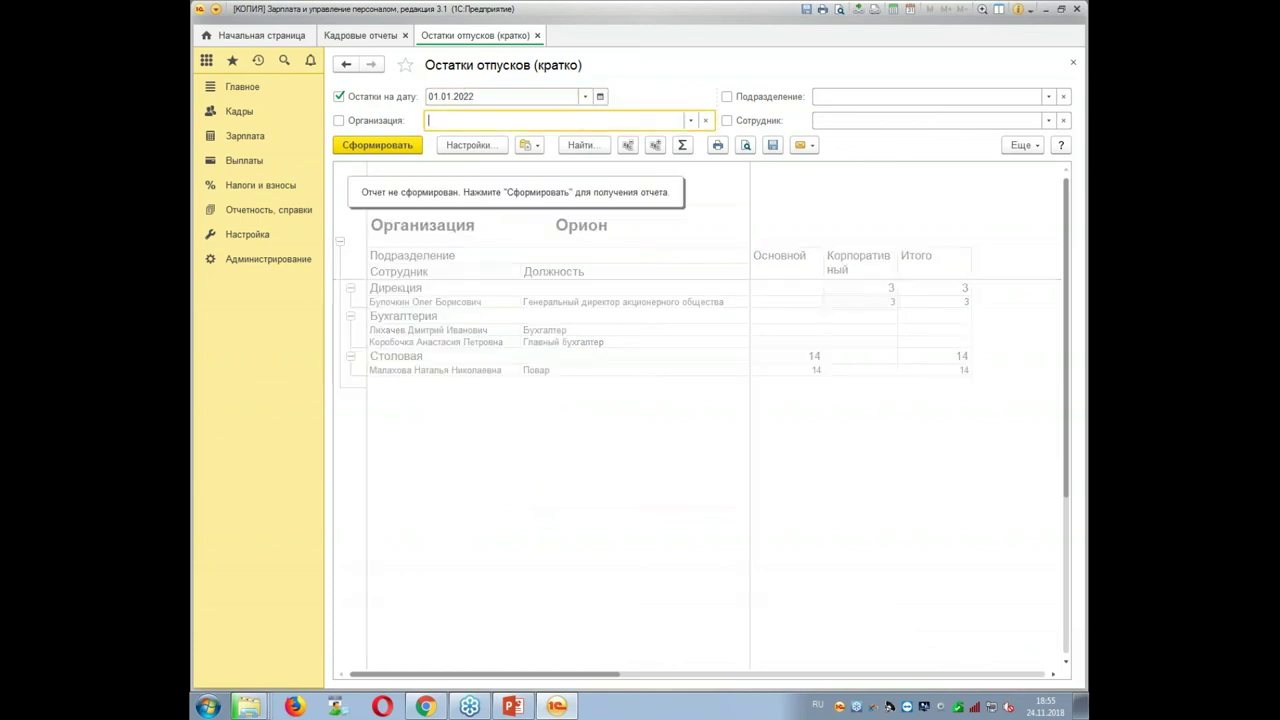
click(400, 141)
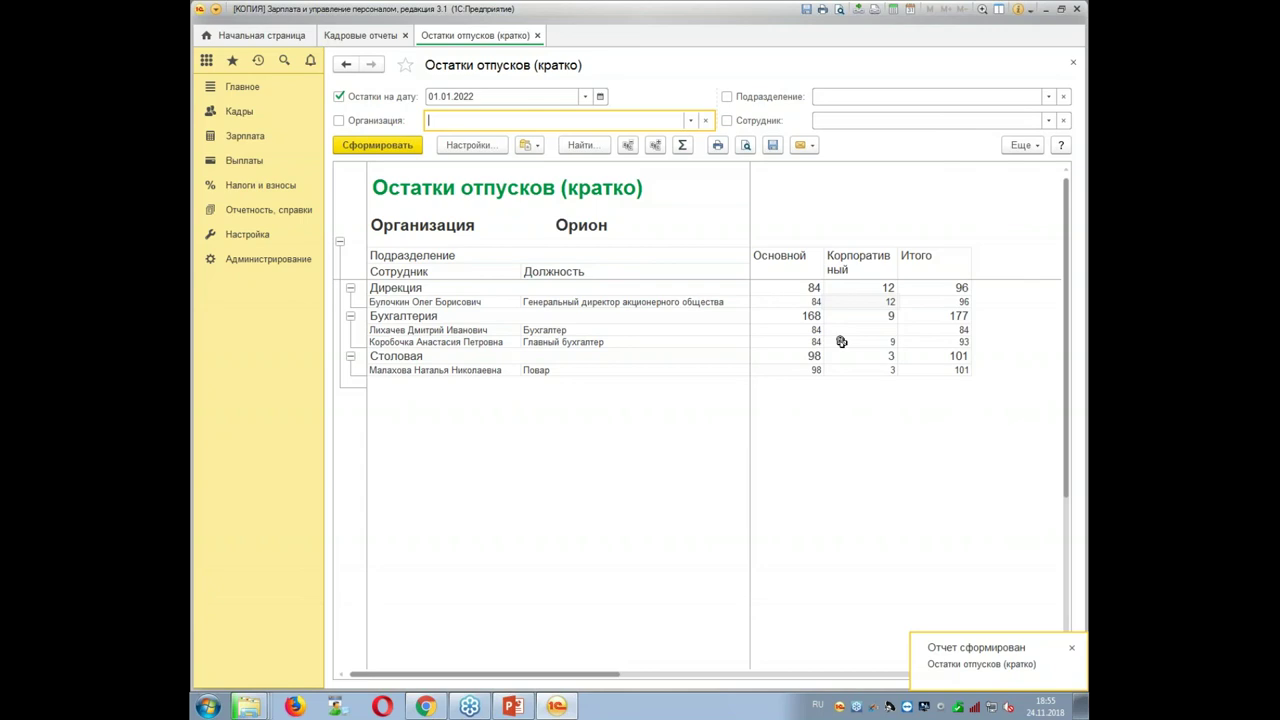
Compare the main and corporate leave balances of the general director and the chief accountant in the brief report.
click(769, 300)
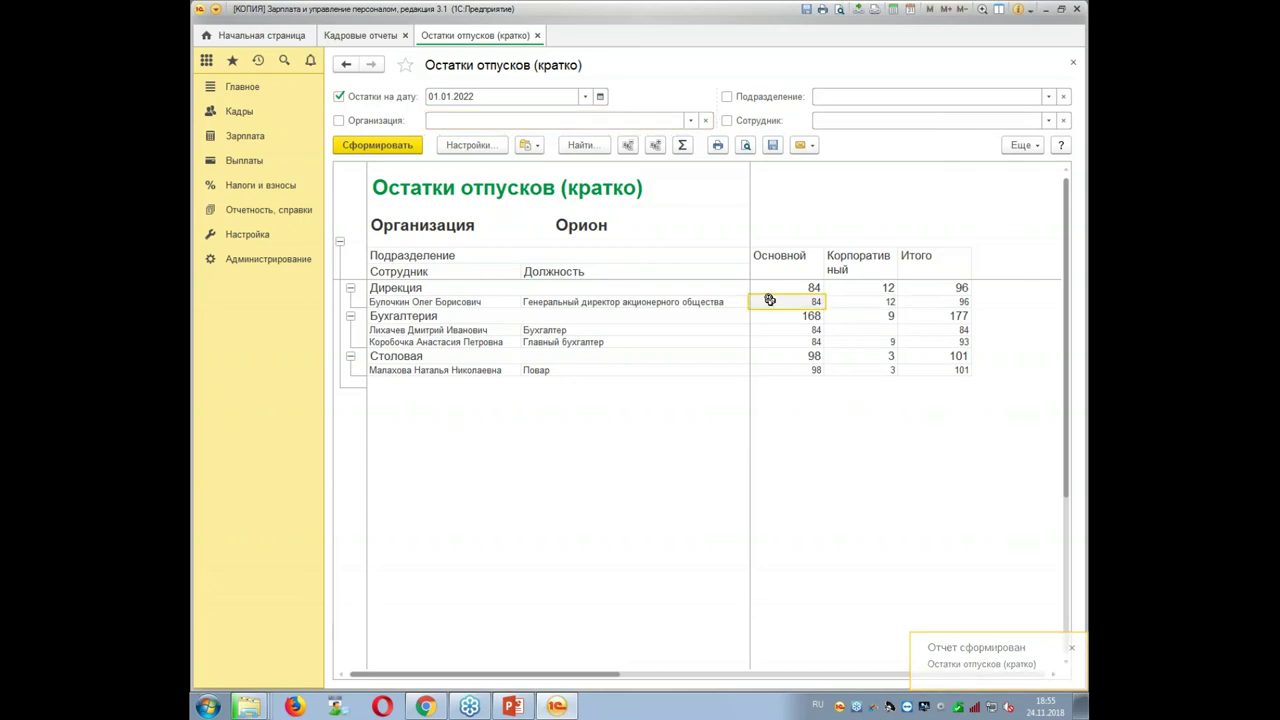
shift+click(907, 300)
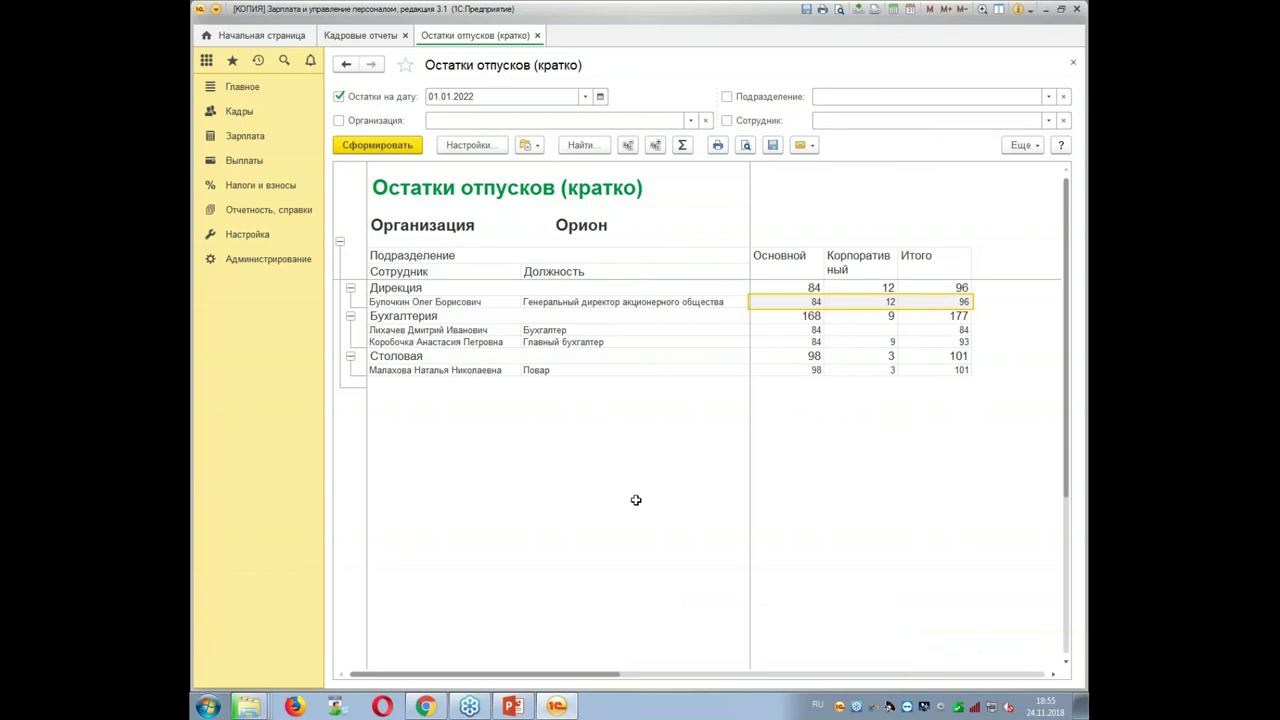
click(520, 341)
click(772, 341)
click(888, 342)
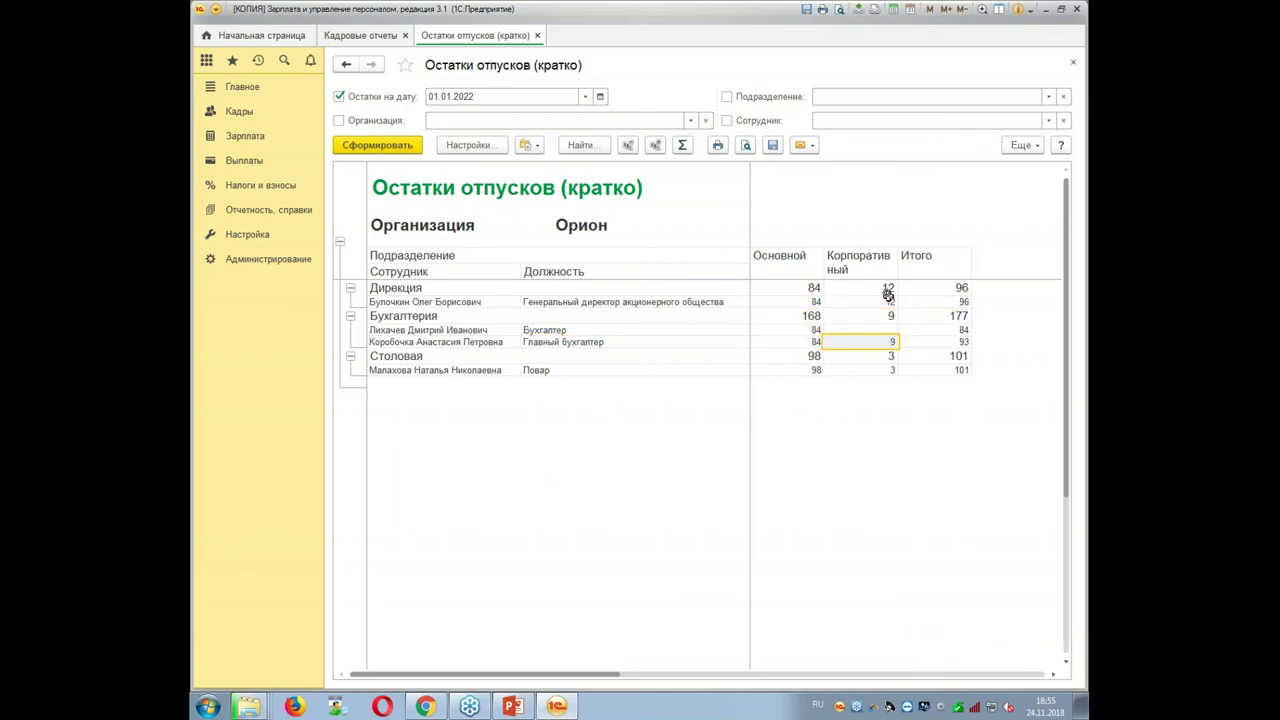
click(888, 296)
click(874, 341)
Close the brief leave balances report and the personnel reports list, and open the Главное section.
click(538, 35)
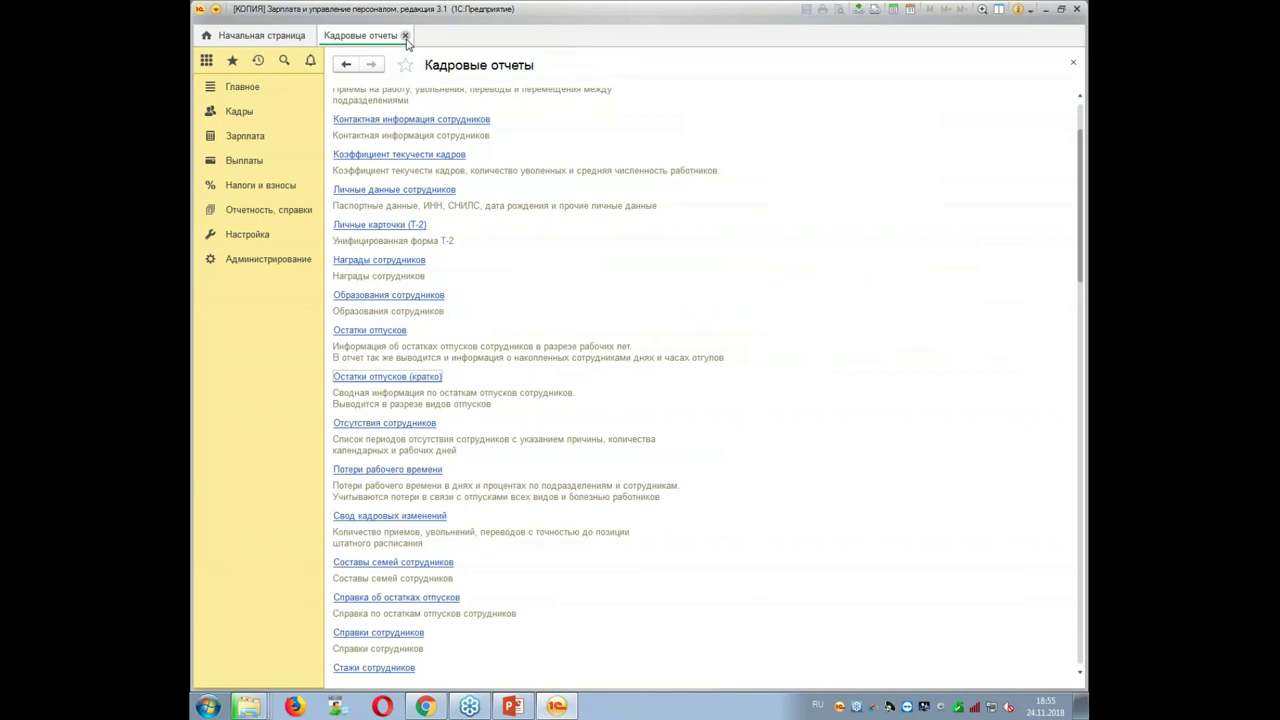
click(405, 35)
click(240, 88)
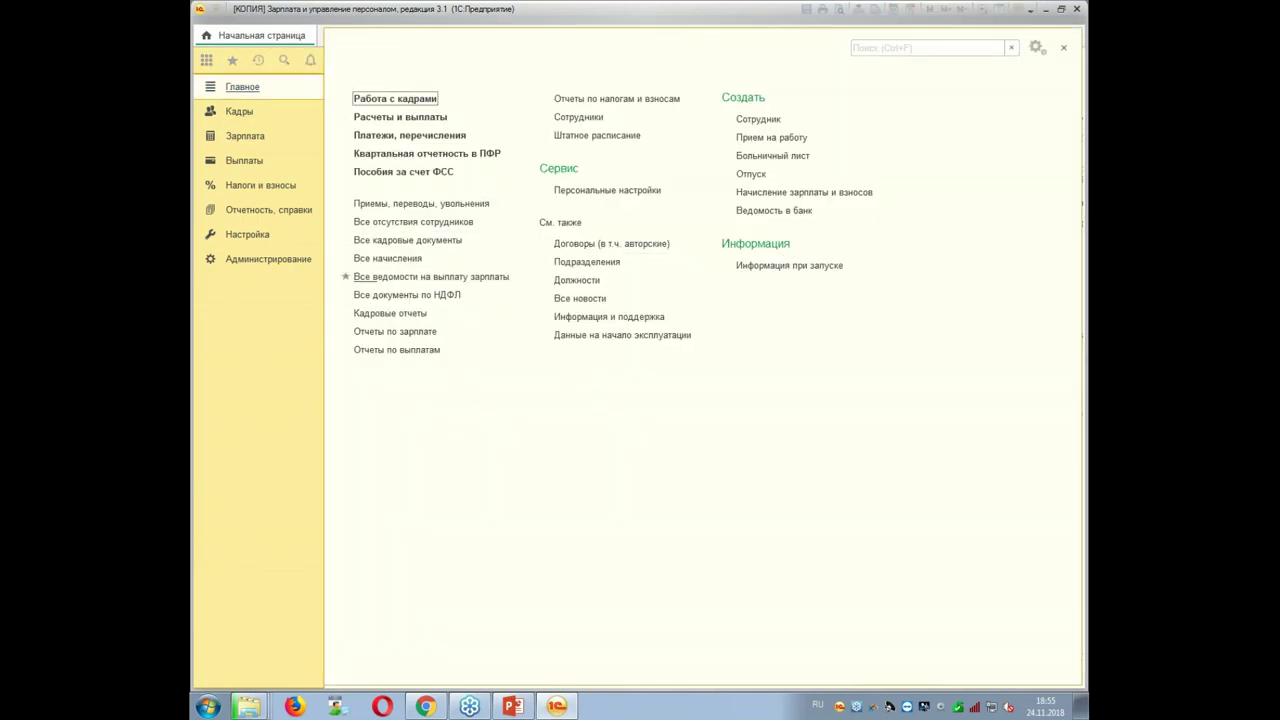
Try to add the Остатки отпусков command through the navigation settings of the Главное section.
click(1037, 47)
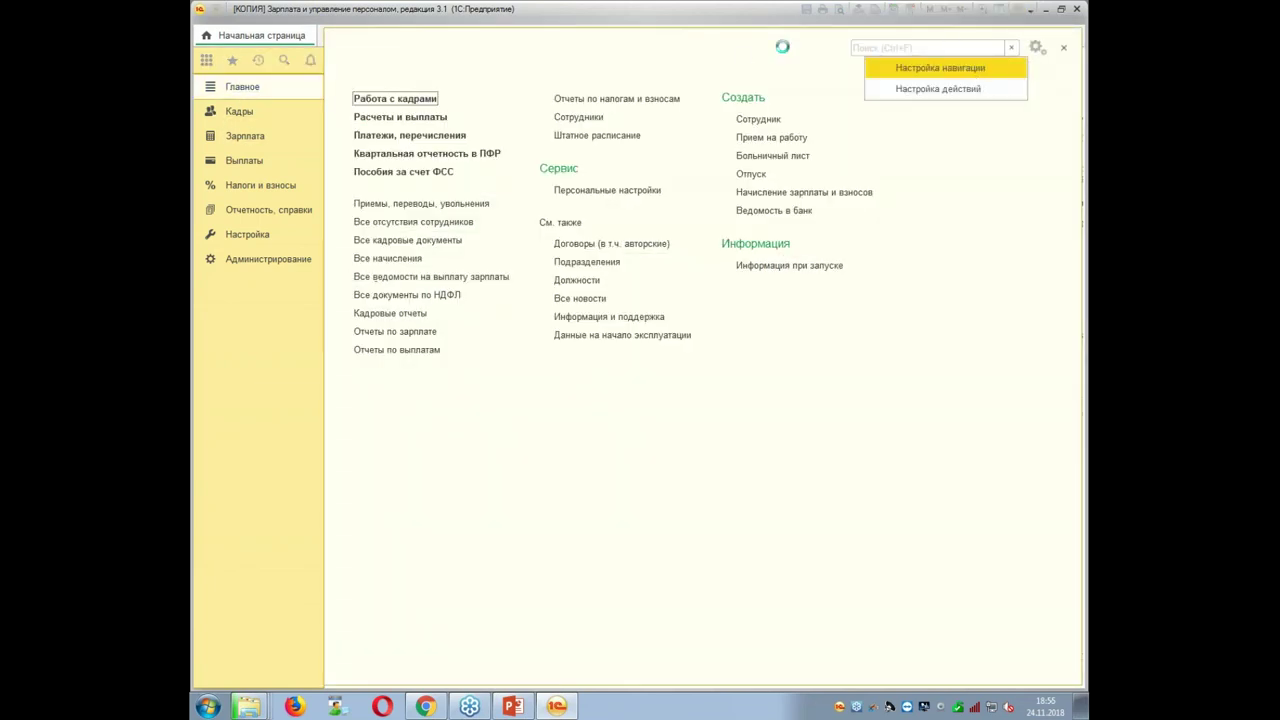
click(975, 68)
click(336, 194)
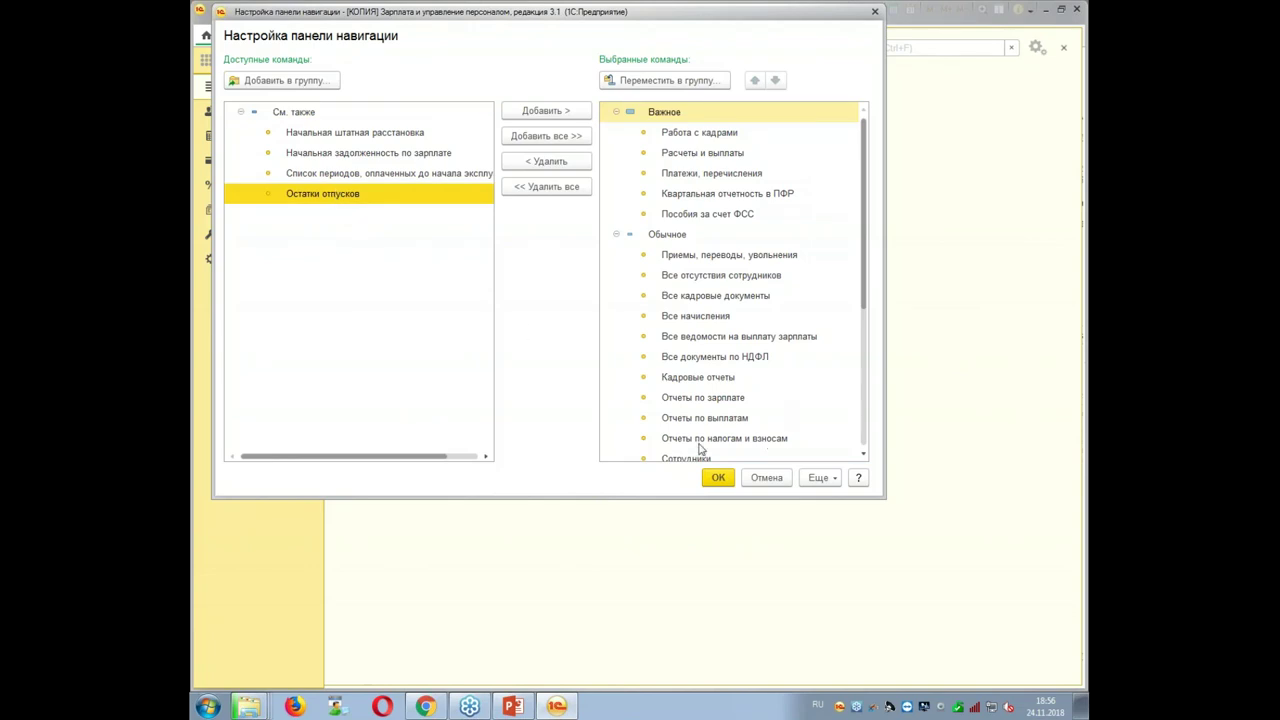
click(716, 478)
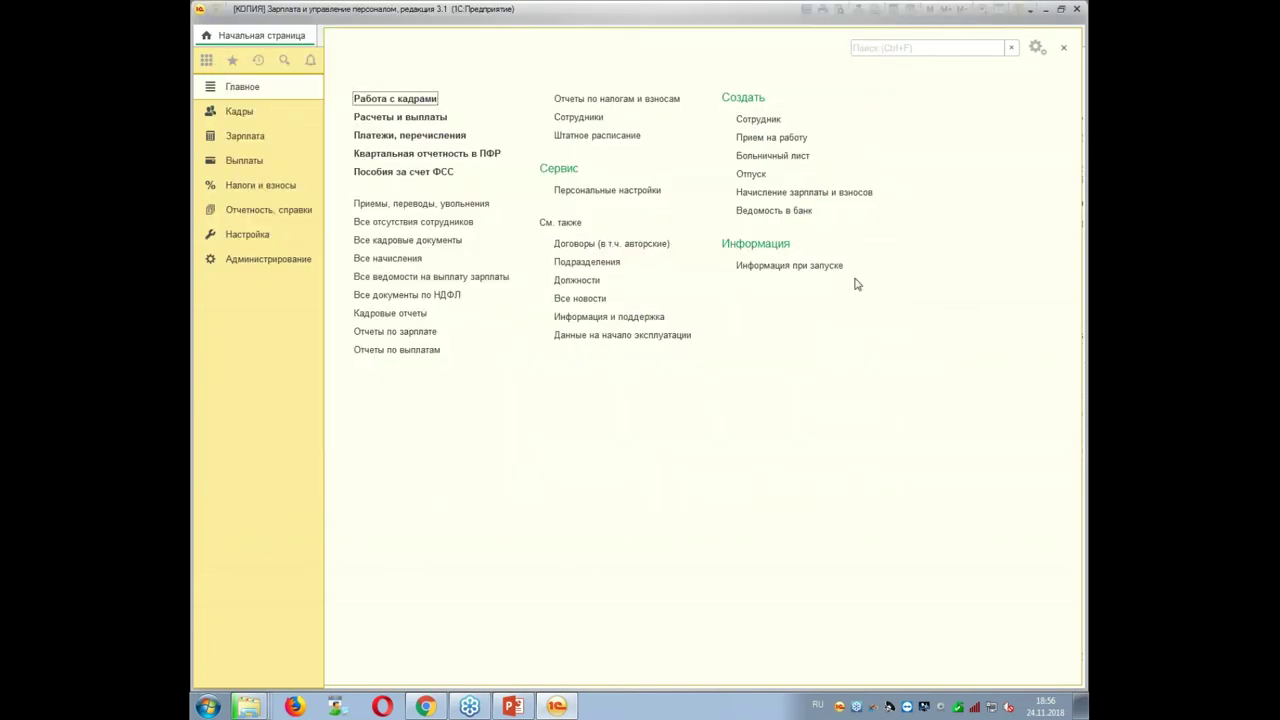
Add the available Остатки отпусков command to the selected navigation commands of the Главное section and save the settings.
click(1037, 47)
click(986, 72)
click(330, 200)
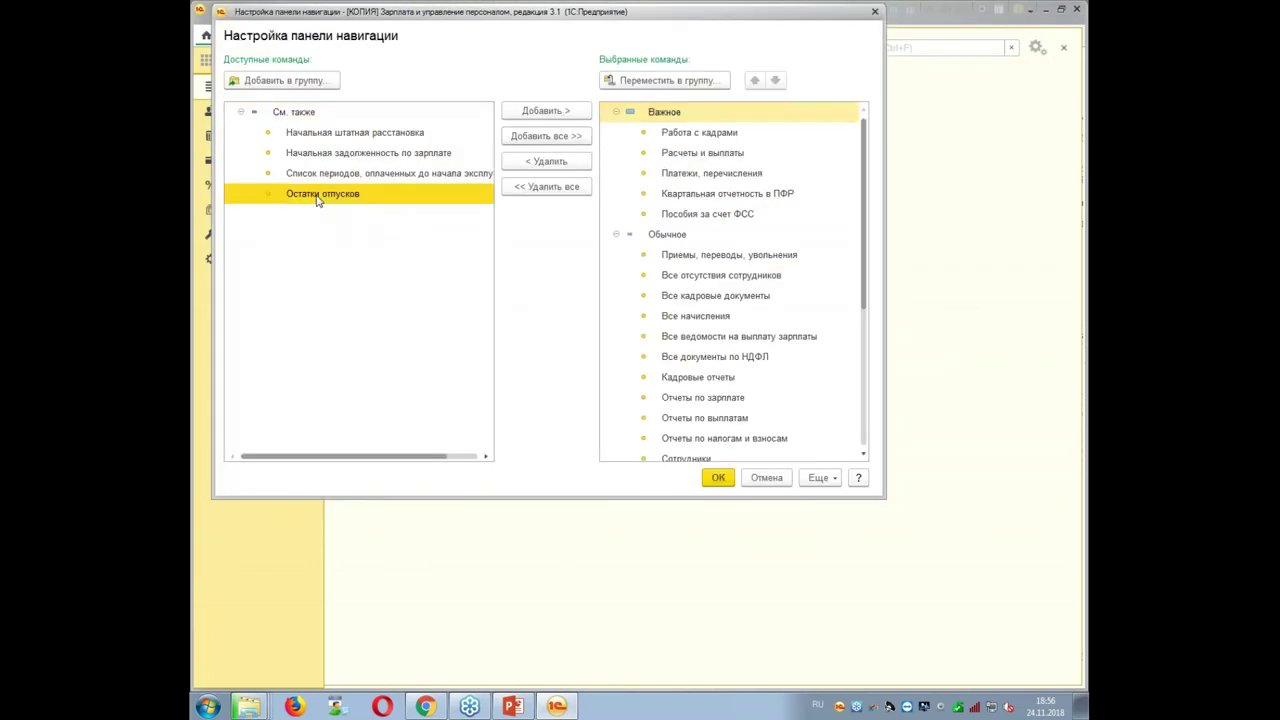
double_click(330, 200)
click(718, 477)
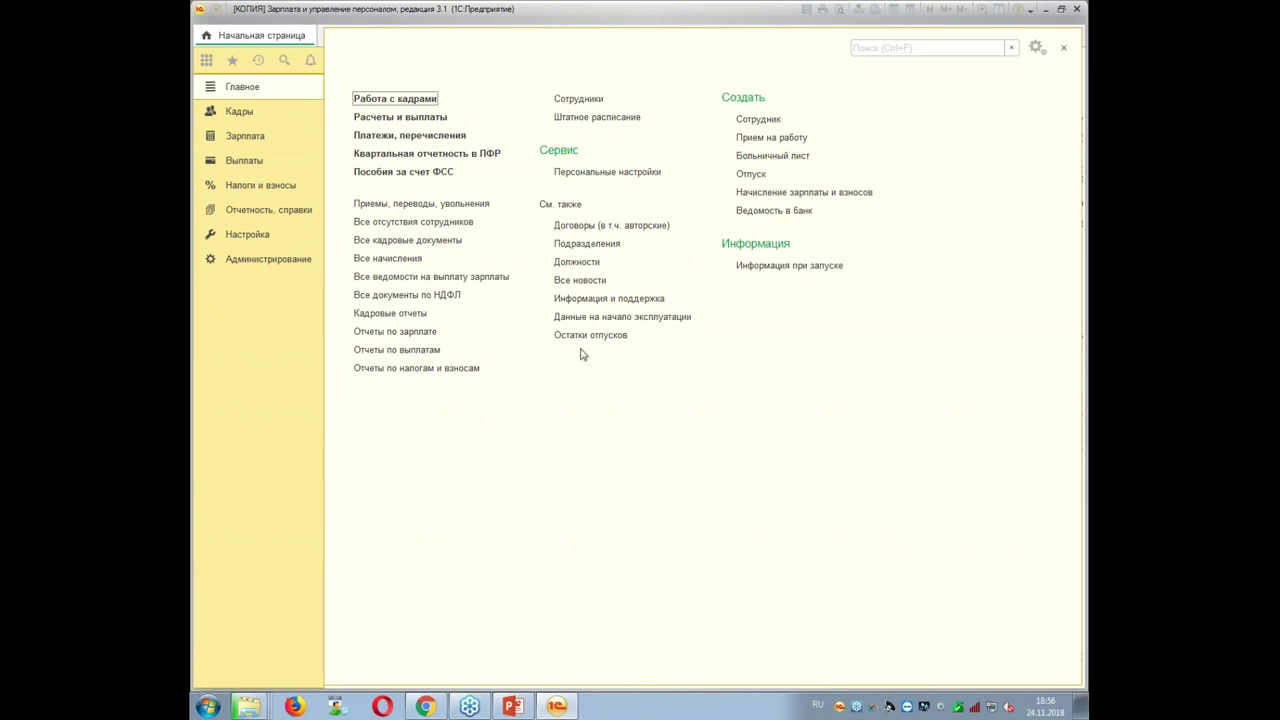
Open Остатки отпусков and create a new leave balance entry document for the general director.
click(620, 337)
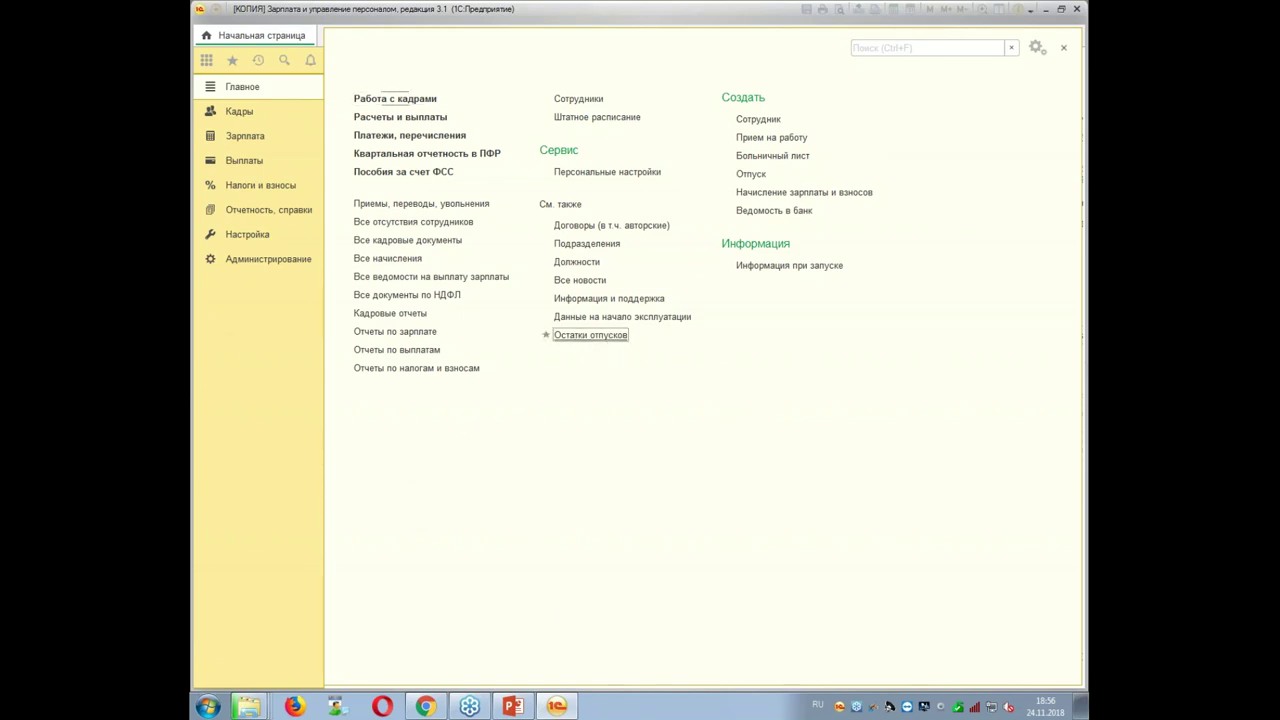
click(367, 102)
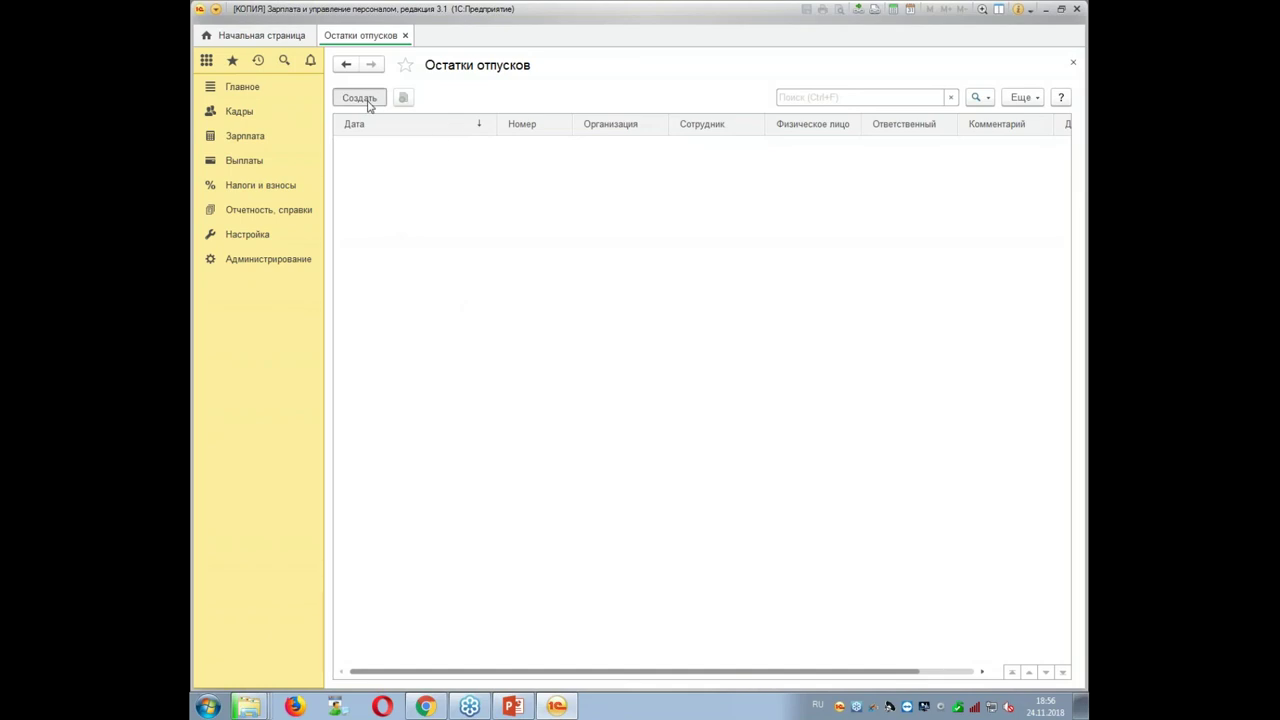
click(472, 147)
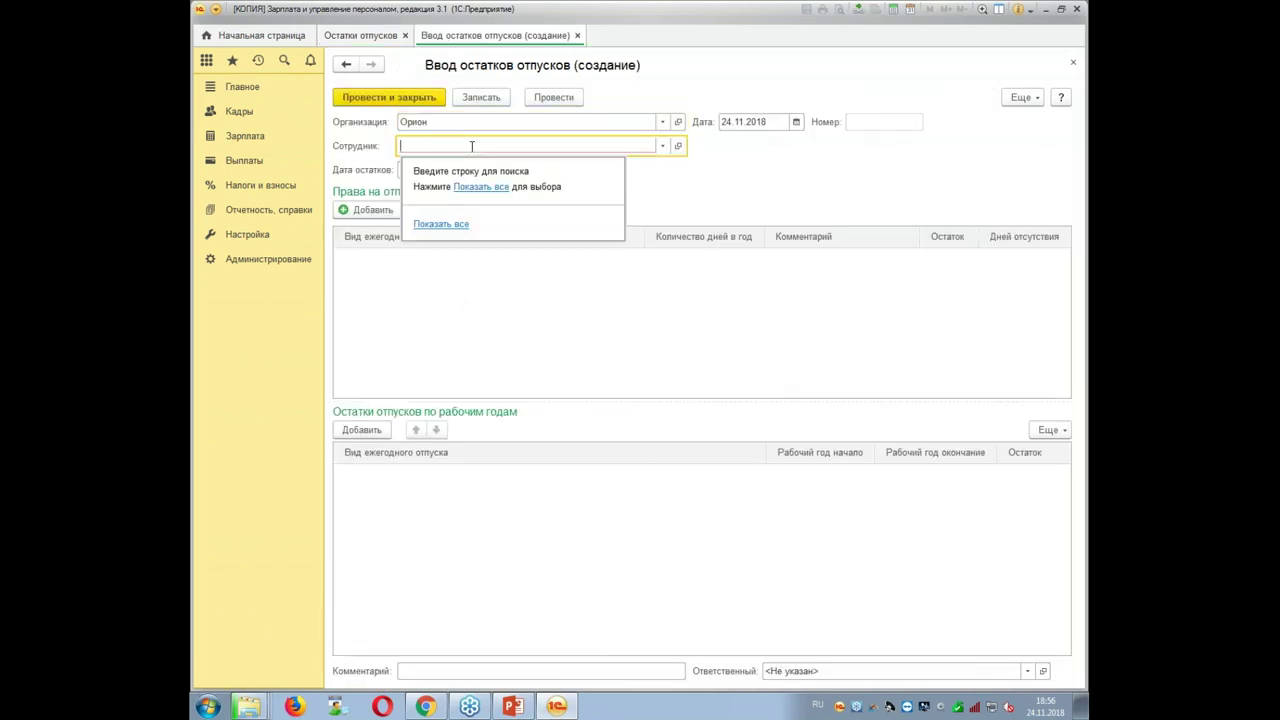
click(481, 187)
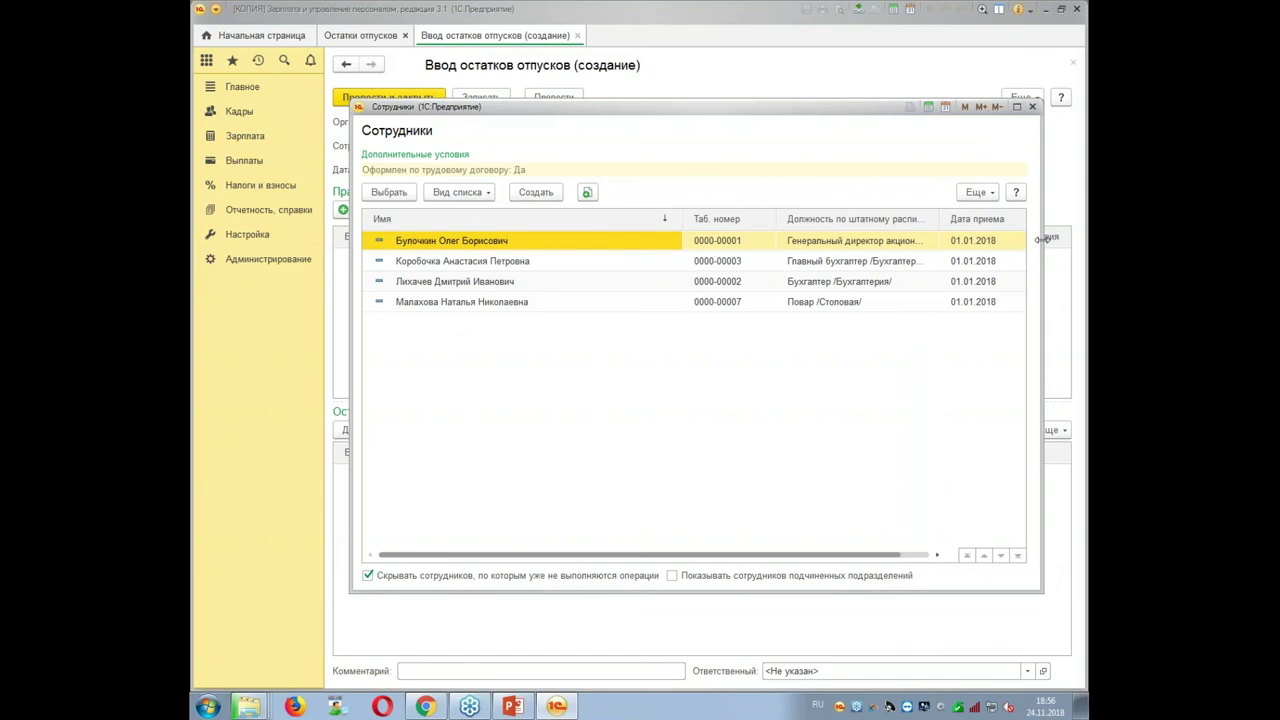
click(995, 244)
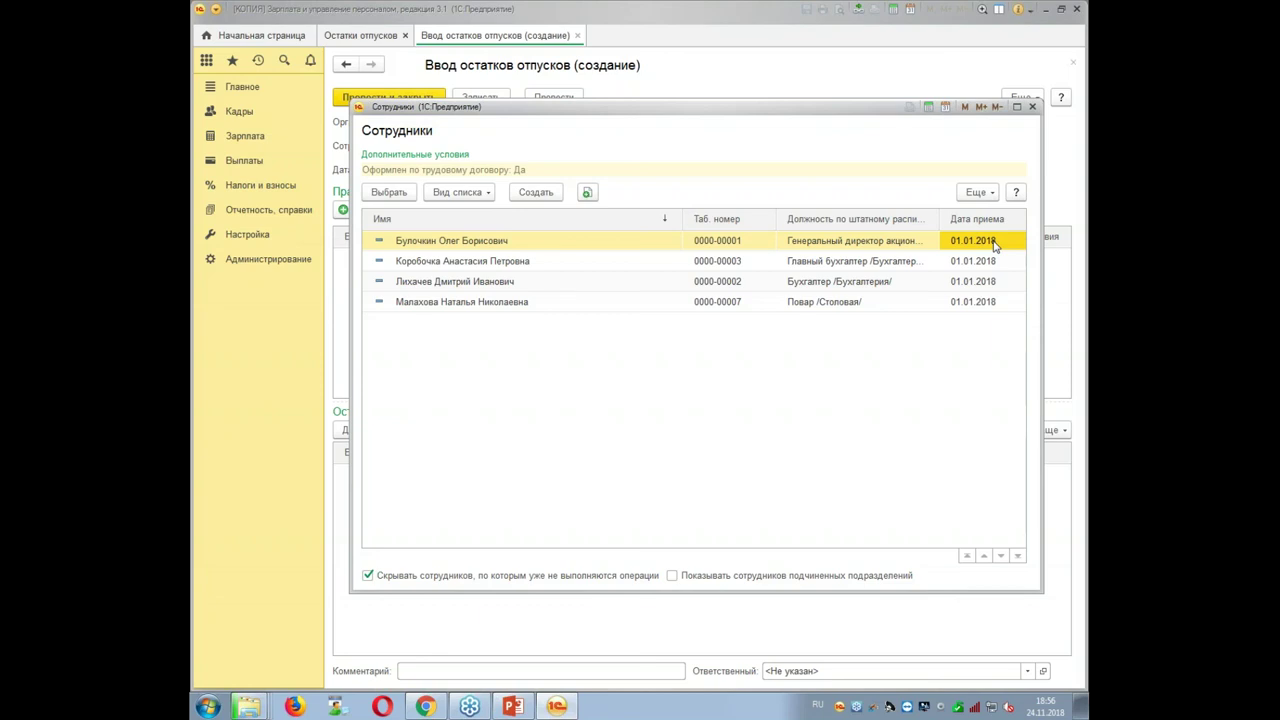
double_click(995, 244)
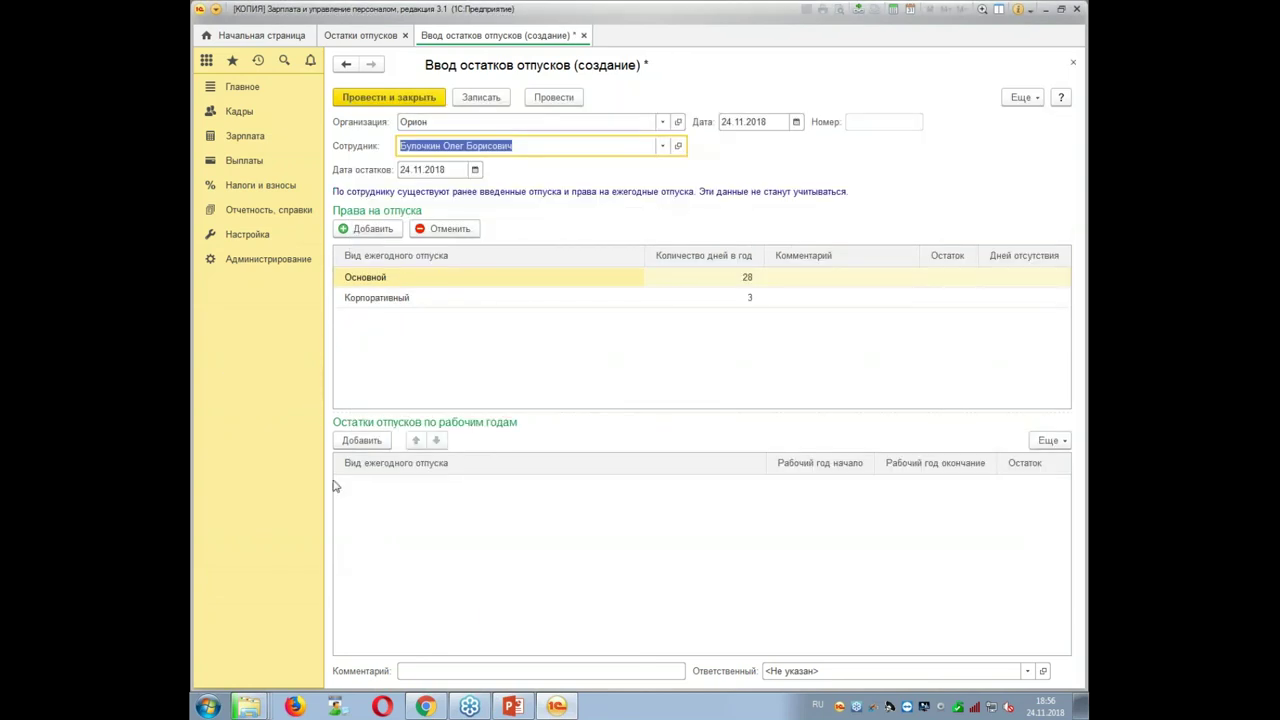
Add an Основной leave balance row for the working year starting 10.10.2016 with 4 days remaining.
click(362, 440)
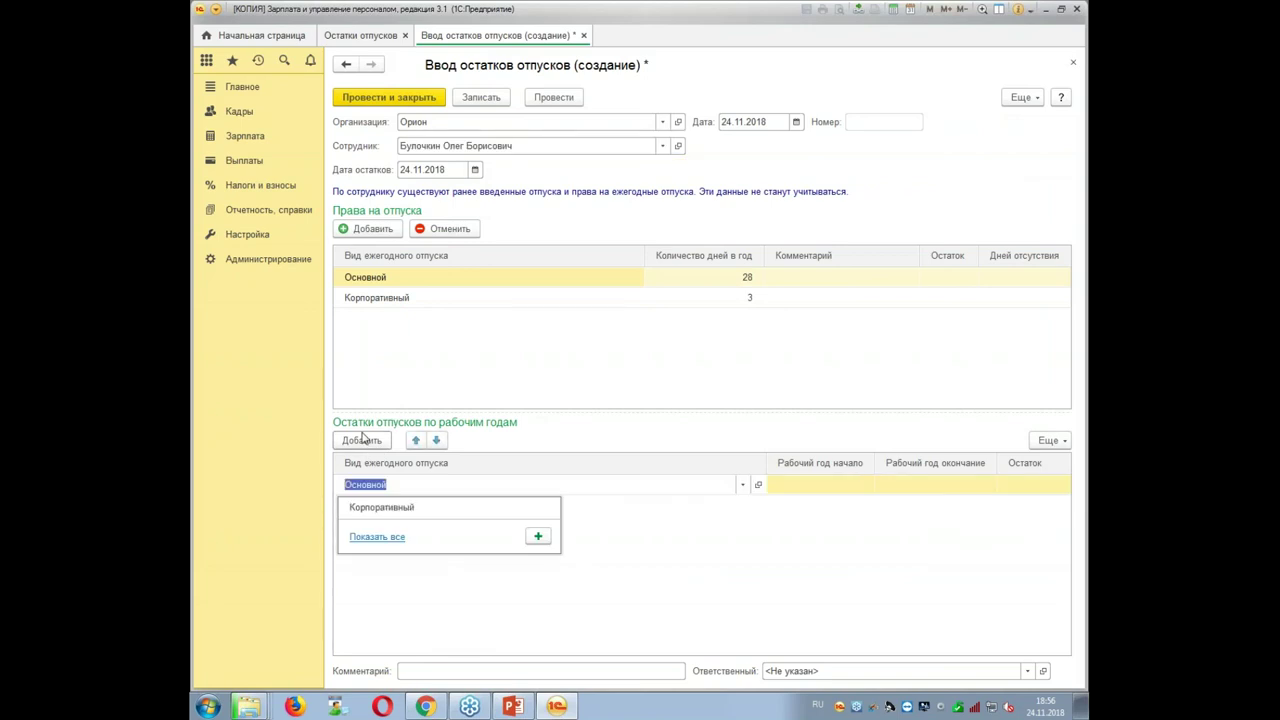
key(Escape)
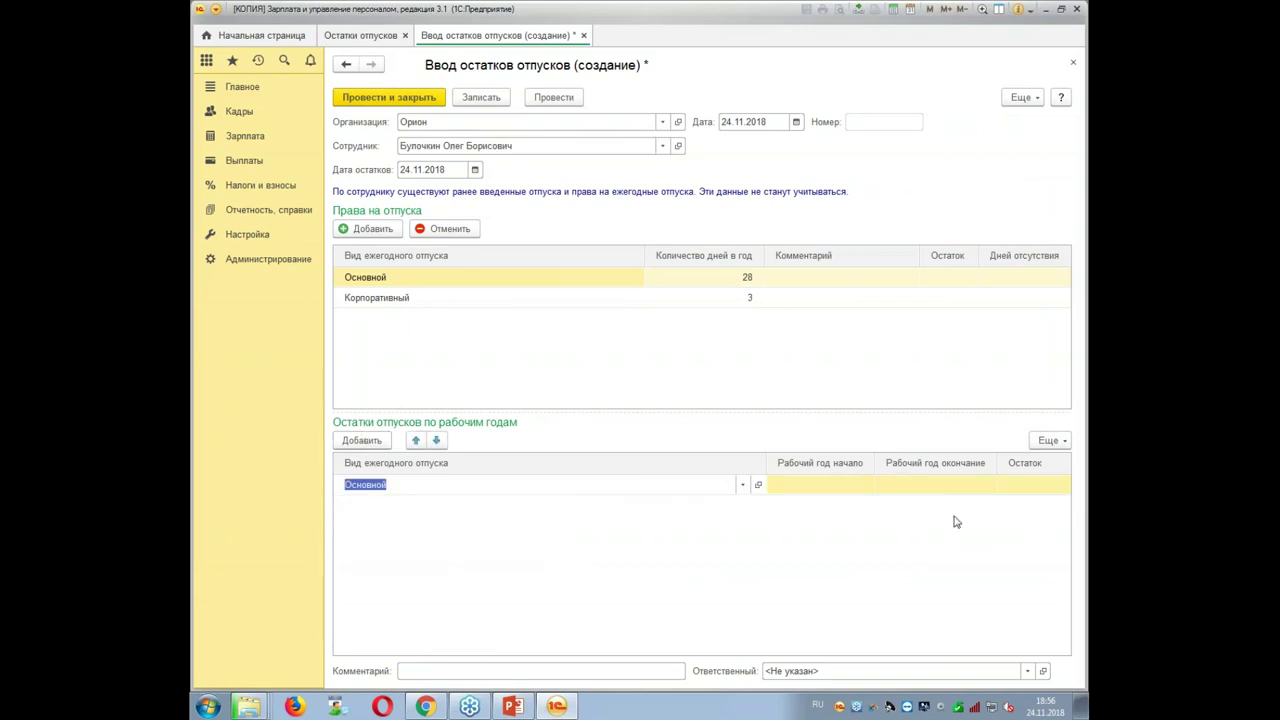
click(841, 486)
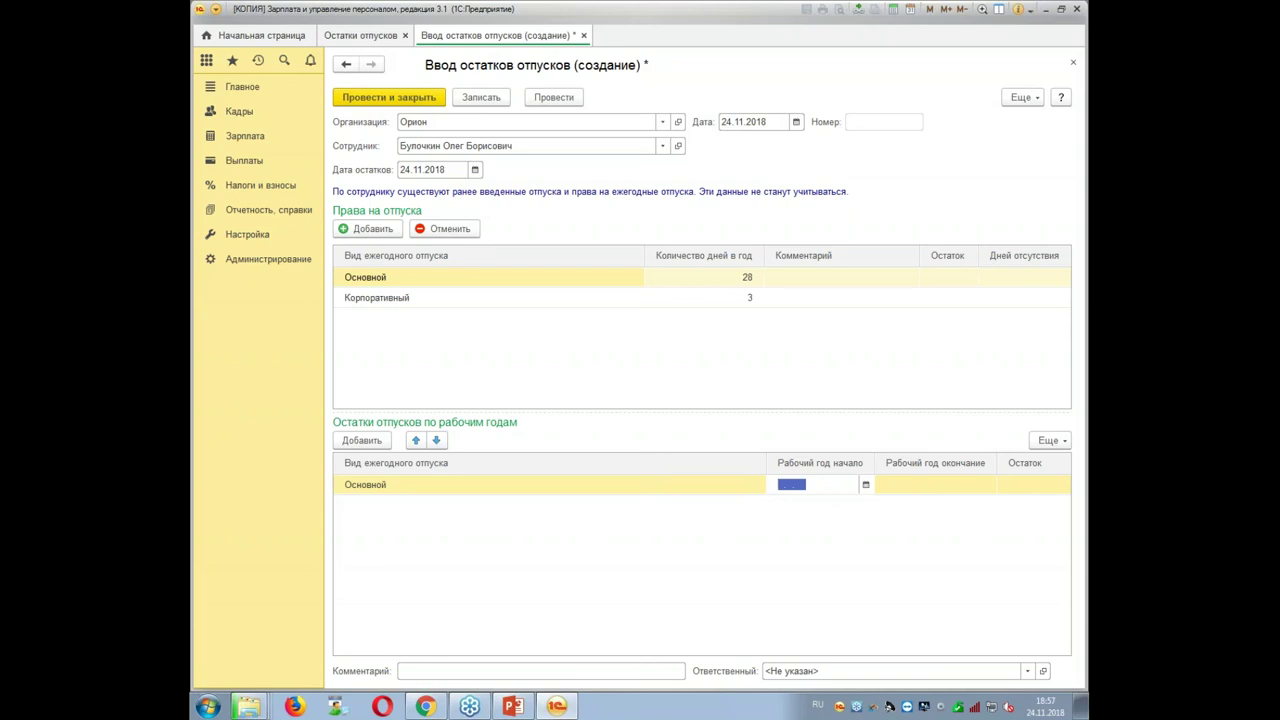
text(10.10.16)
key(Tab)
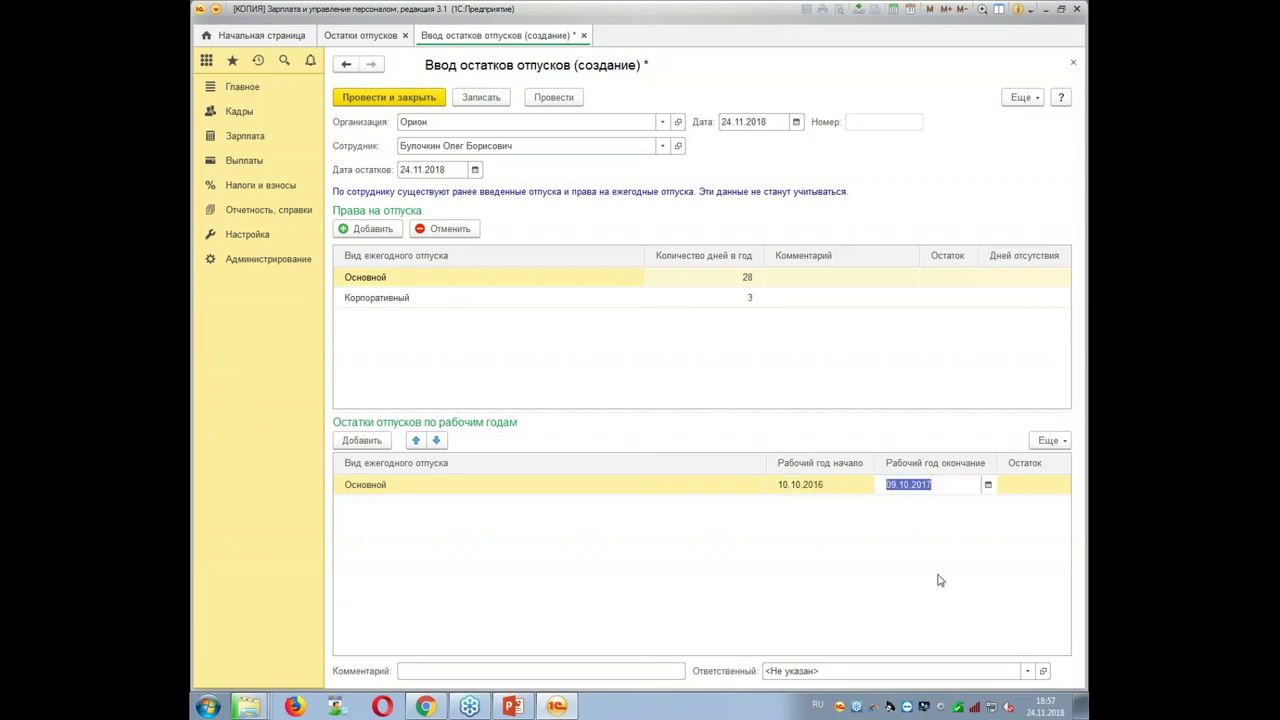
click(1030, 484)
text(4)
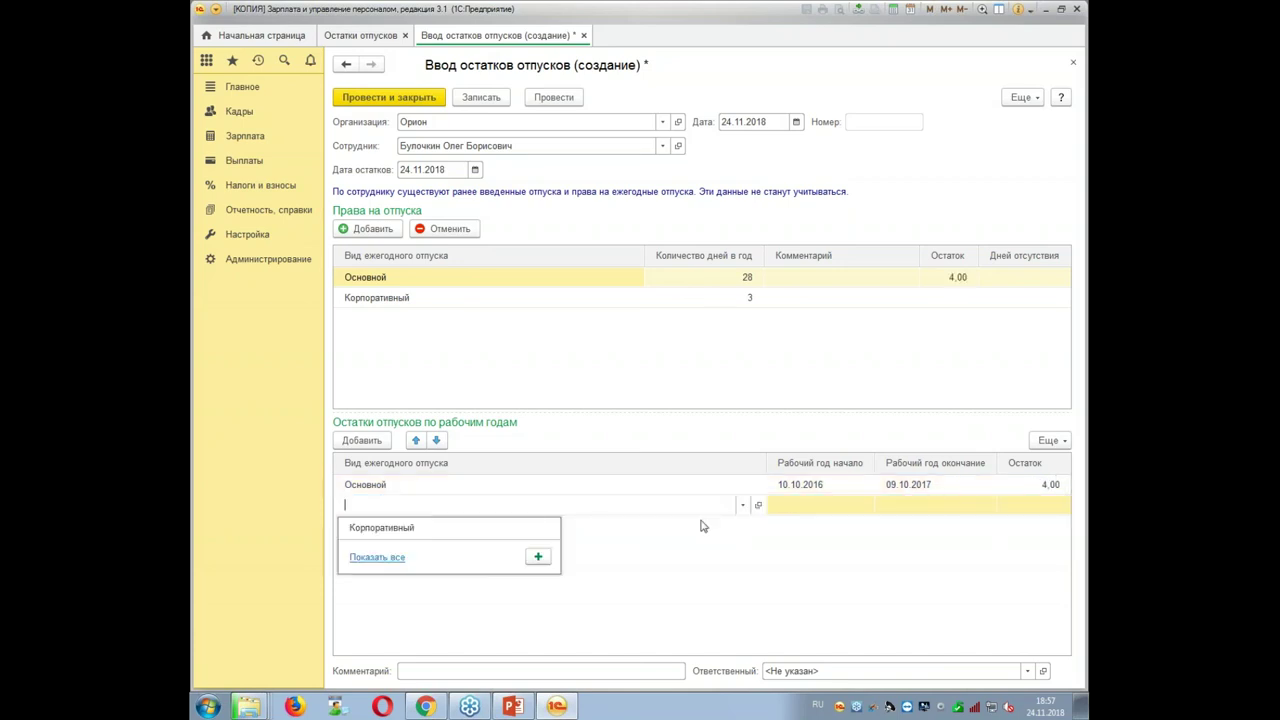
Add a Корпоративный leave balance row for the working year starting 10.10.2016 with 1 day remaining.
click(533, 527)
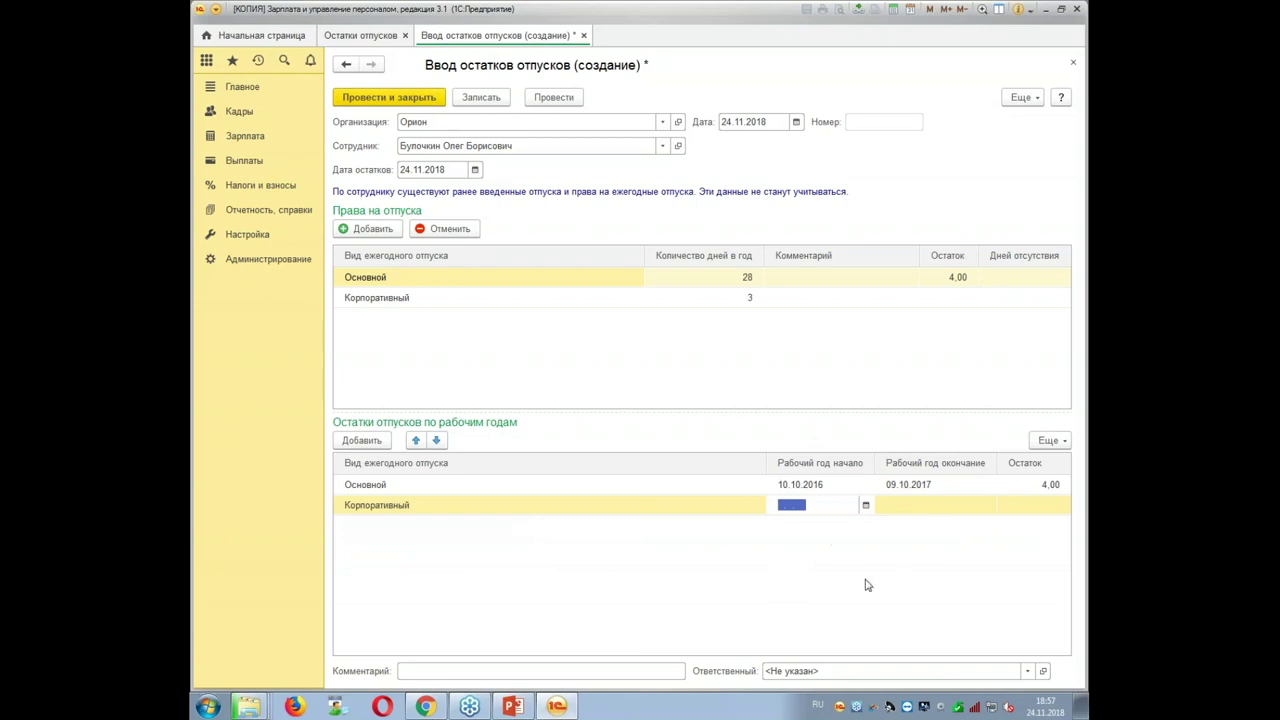
text(10.10.2016)
key(Tab)
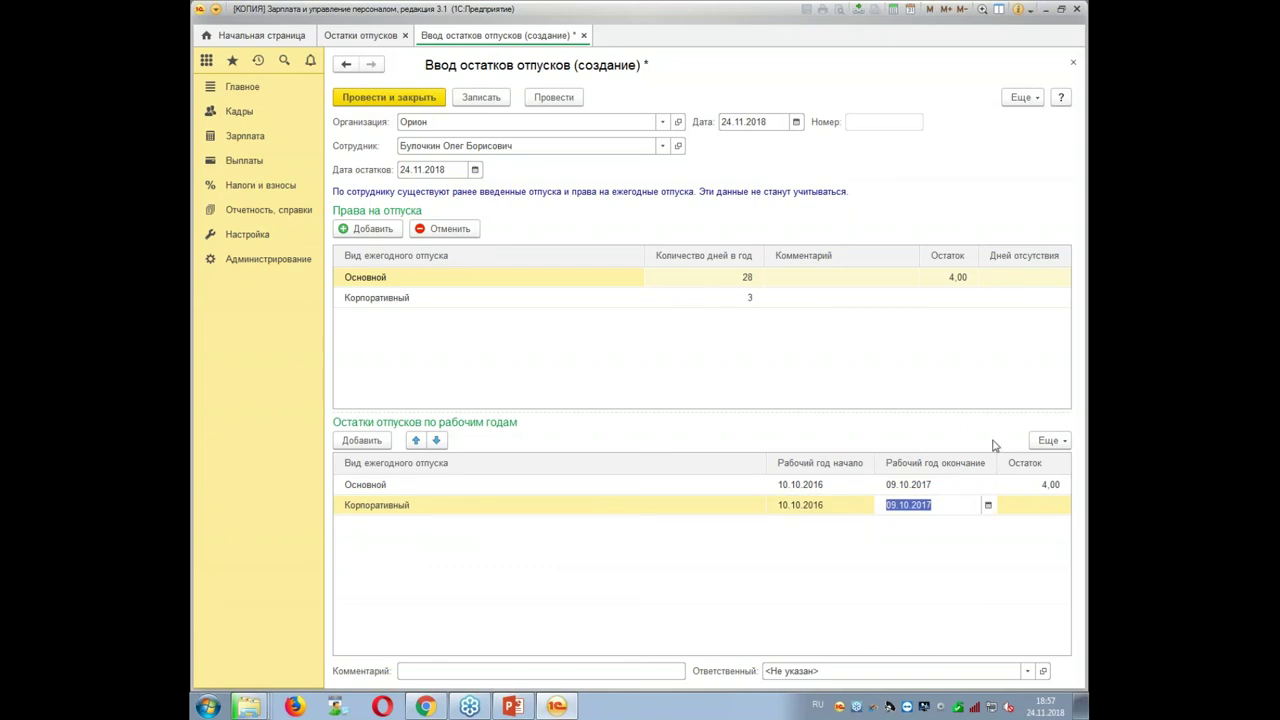
key(Tab)
text(1)
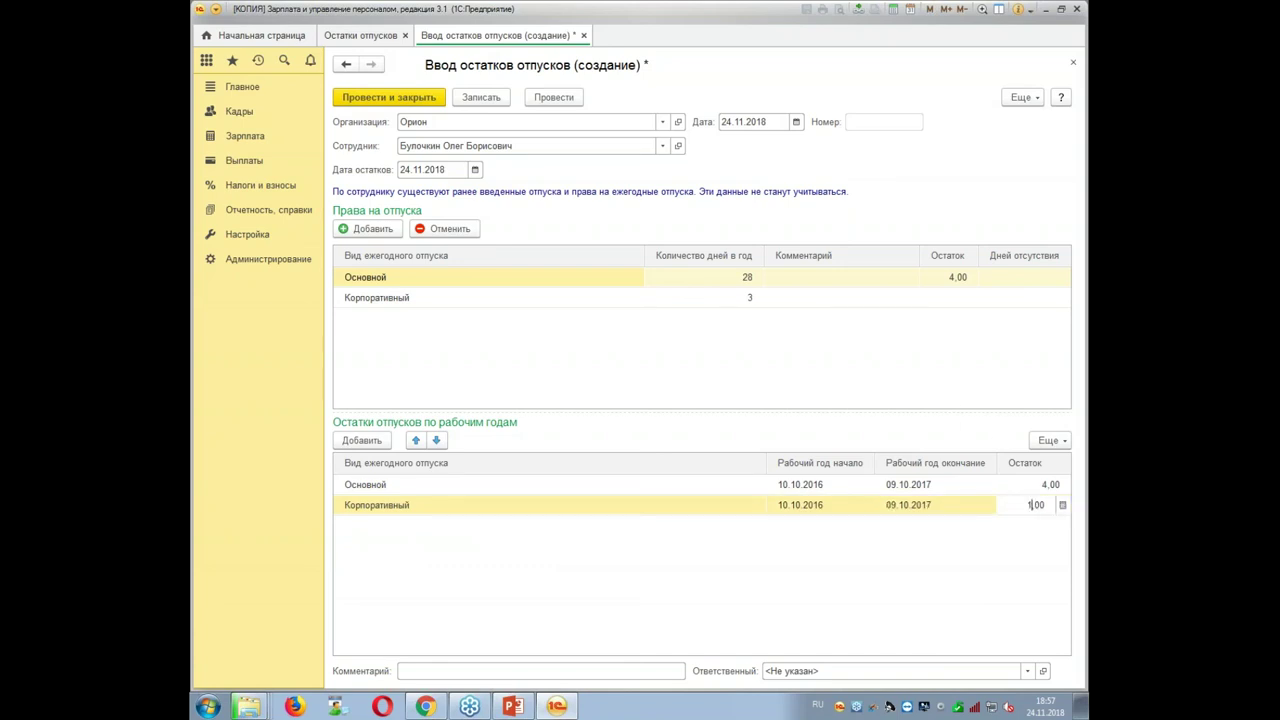
key(Tab)
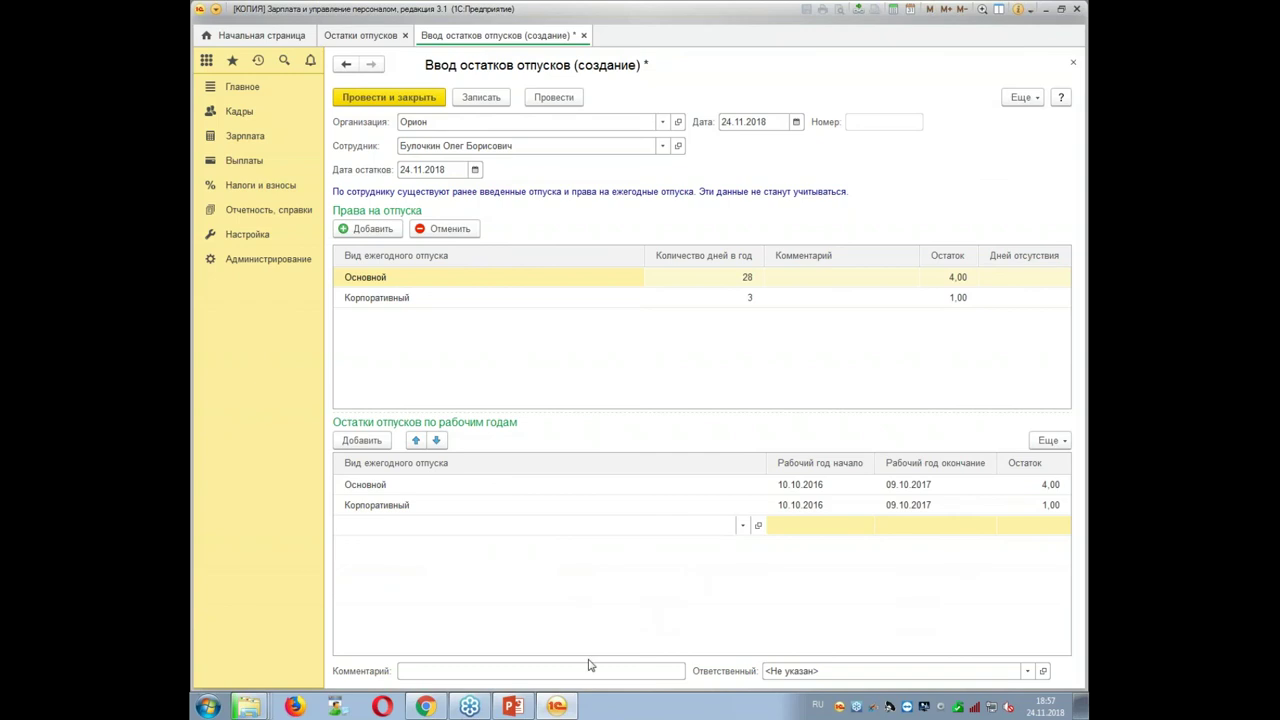
key(Escape)
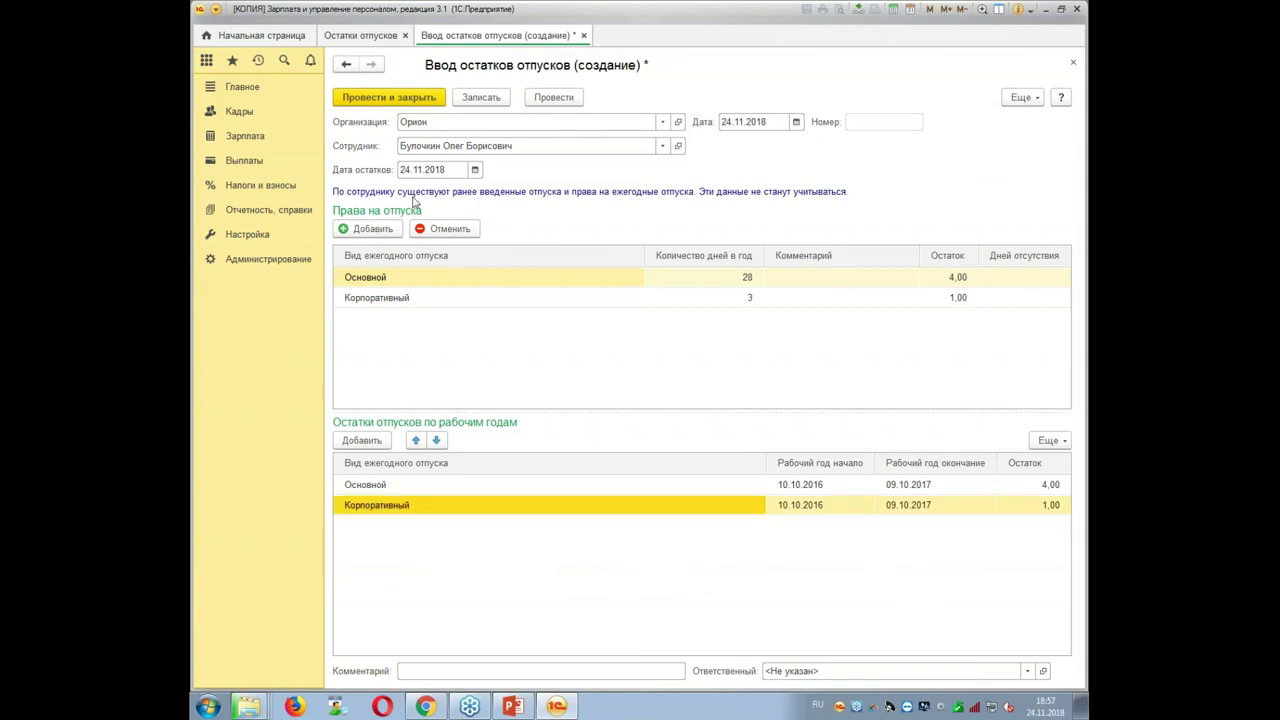
Set the balance date (Дата остатков) of the document to 09.10.2017.
click(458, 168)
text(09.10.)
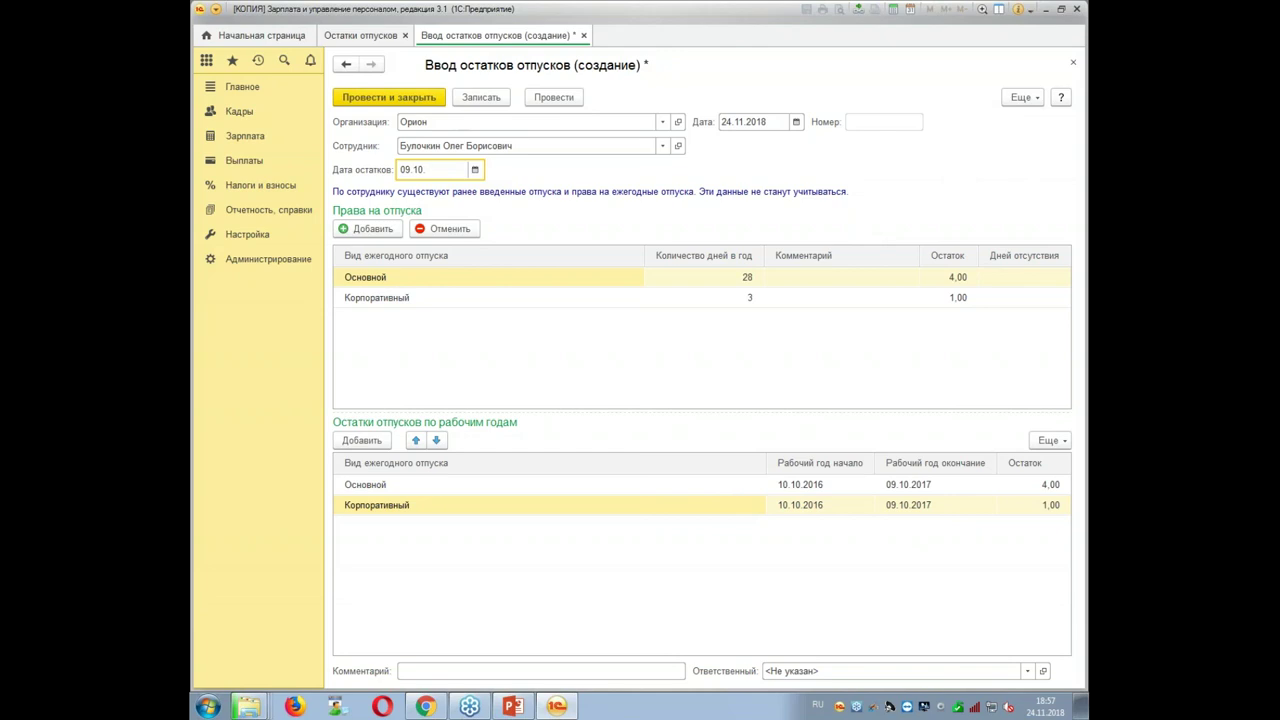
text(2017)
key(Tab)
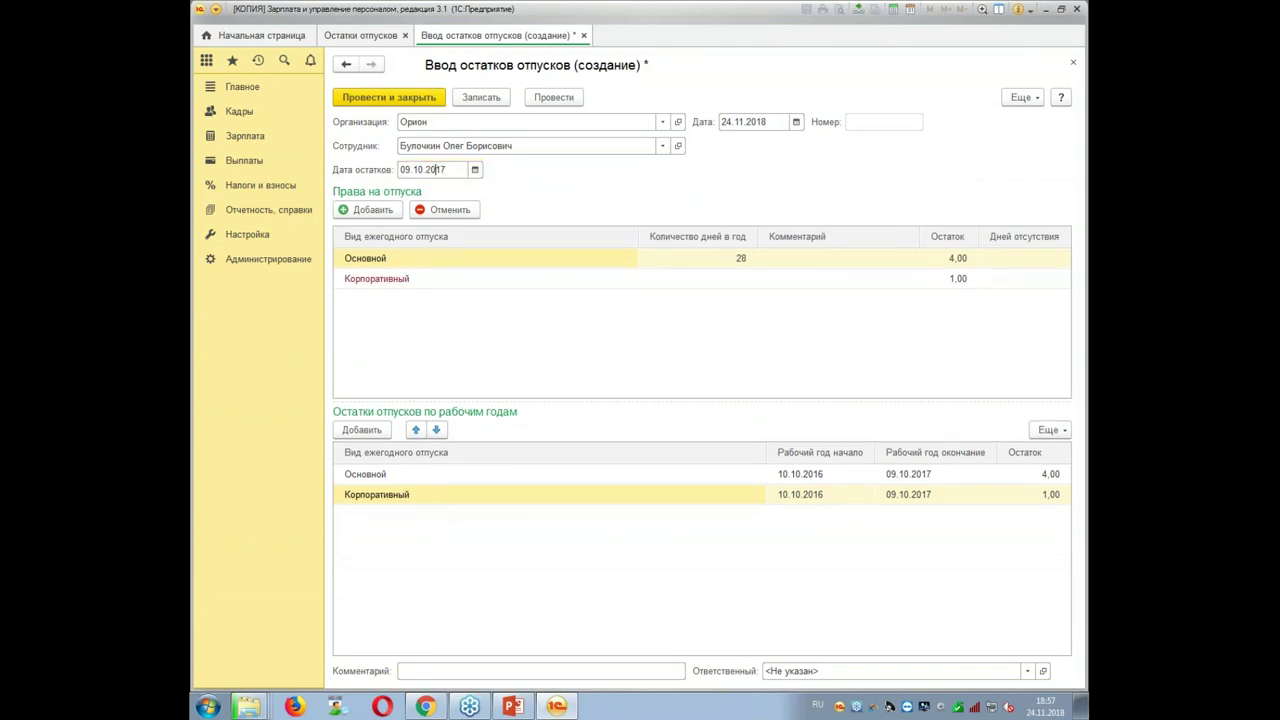
Check the Основной and Корпоративный balances under Права на отпуска, and post and close the document.
click(945, 257)
click(950, 284)
click(950, 257)
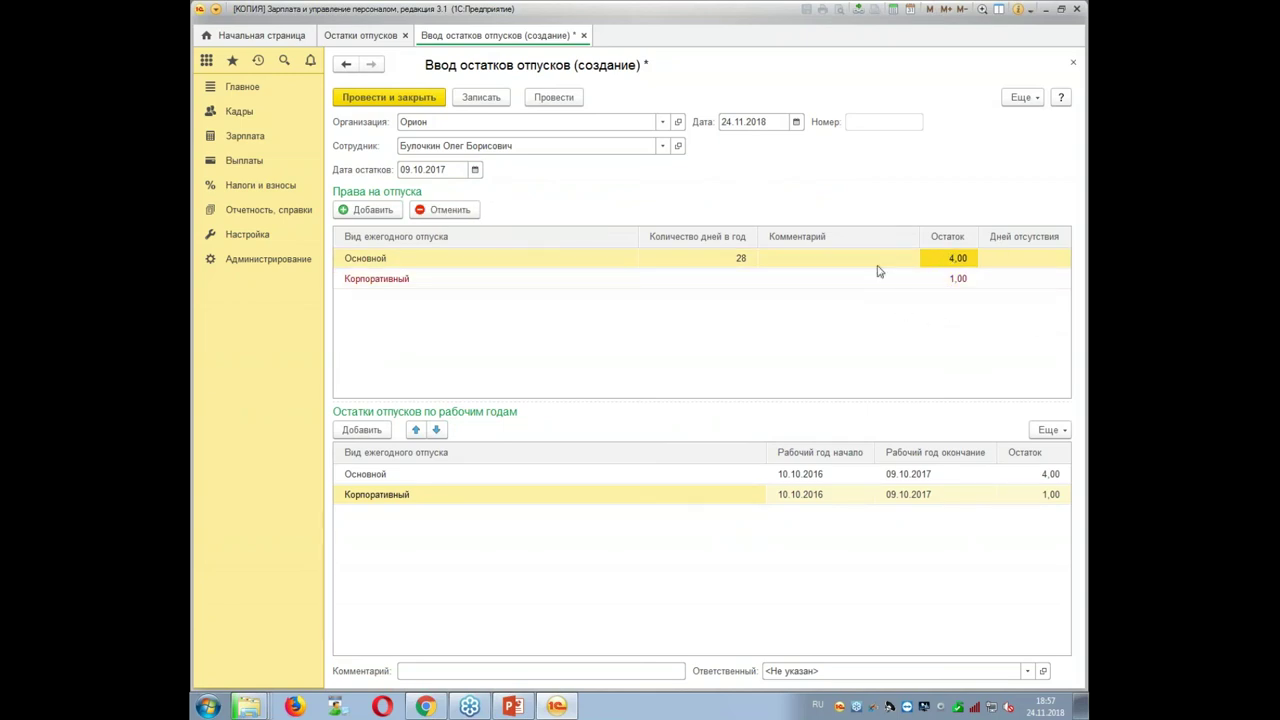
click(942, 285)
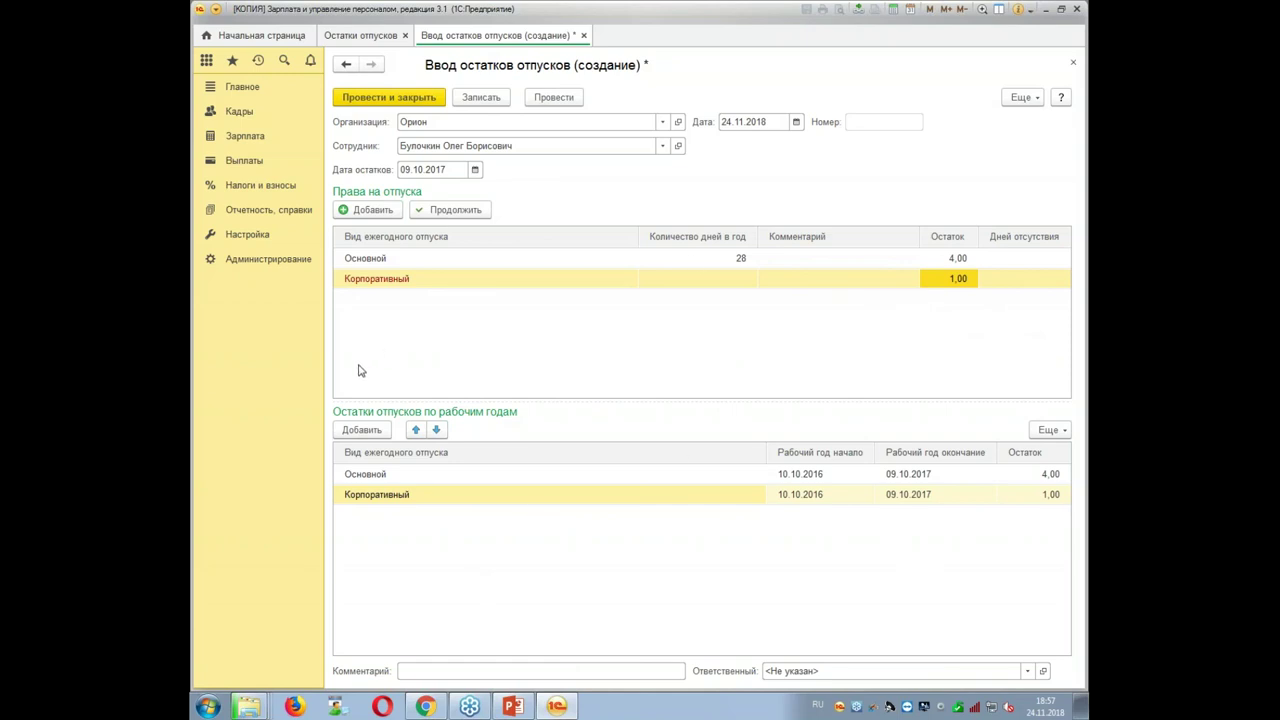
click(405, 262)
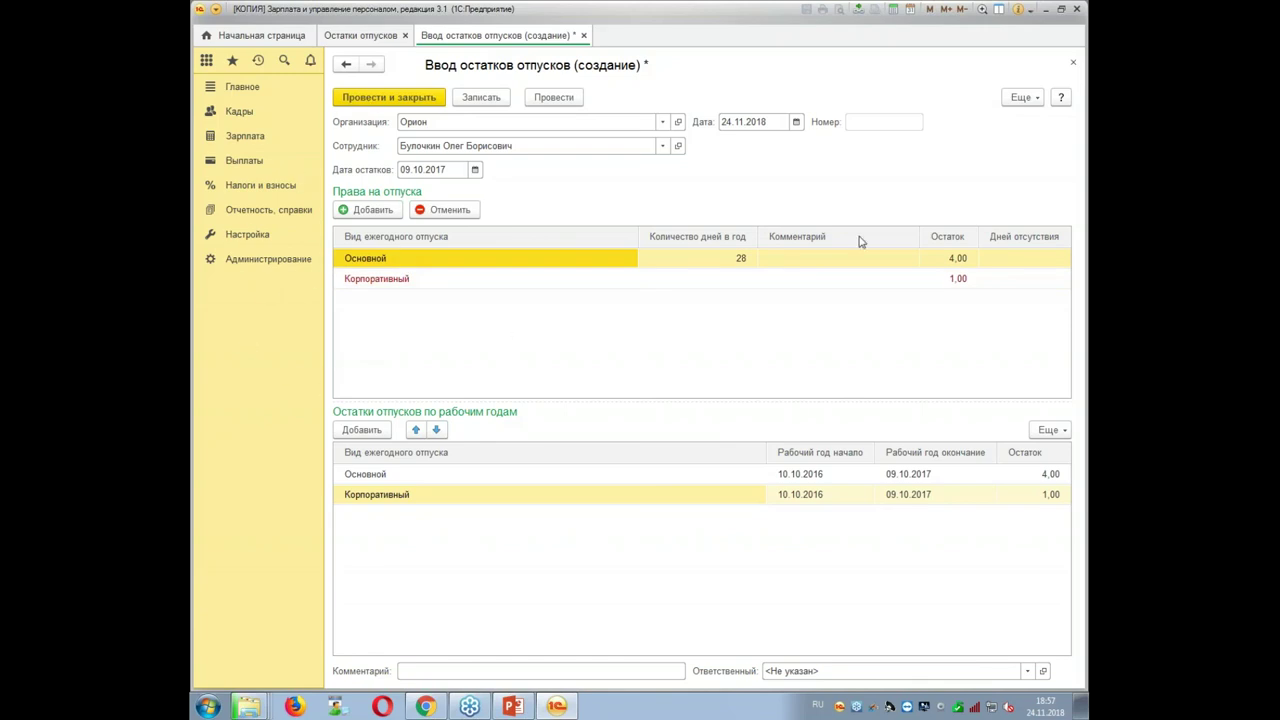
click(420, 103)
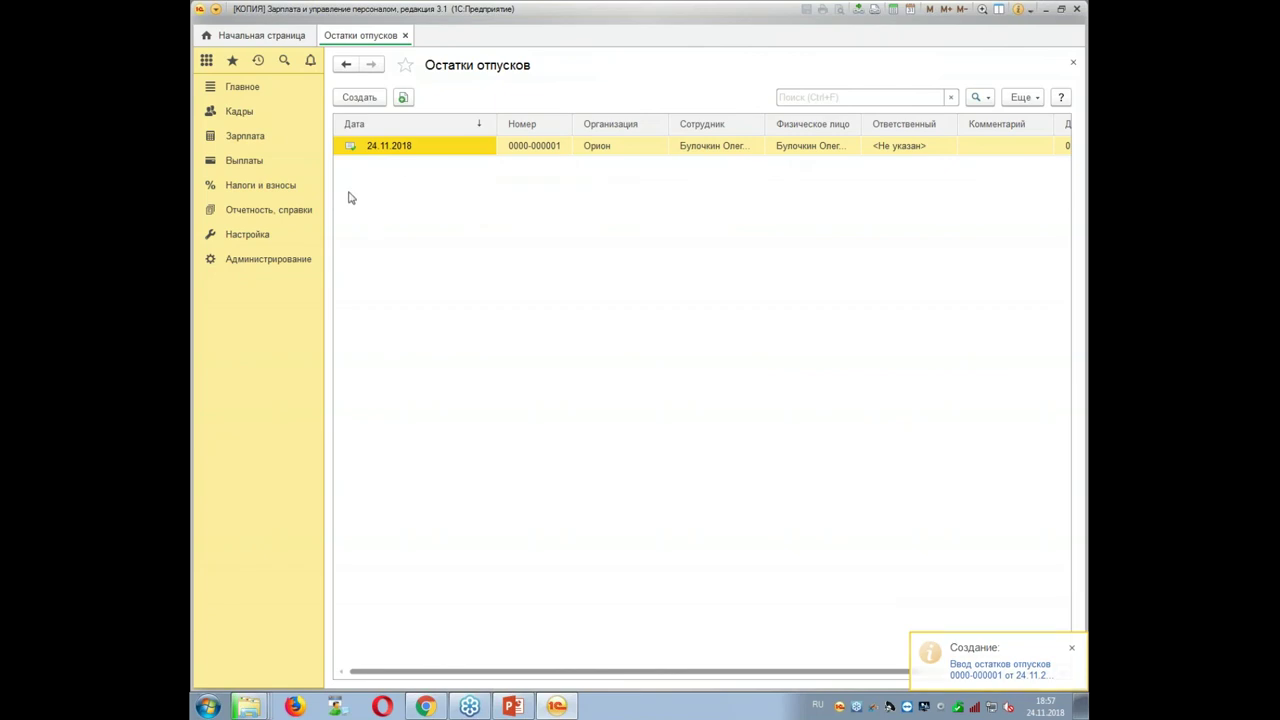
Generate the Остатки отпусков personnel report as of 01.01.2022.
click(236, 115)
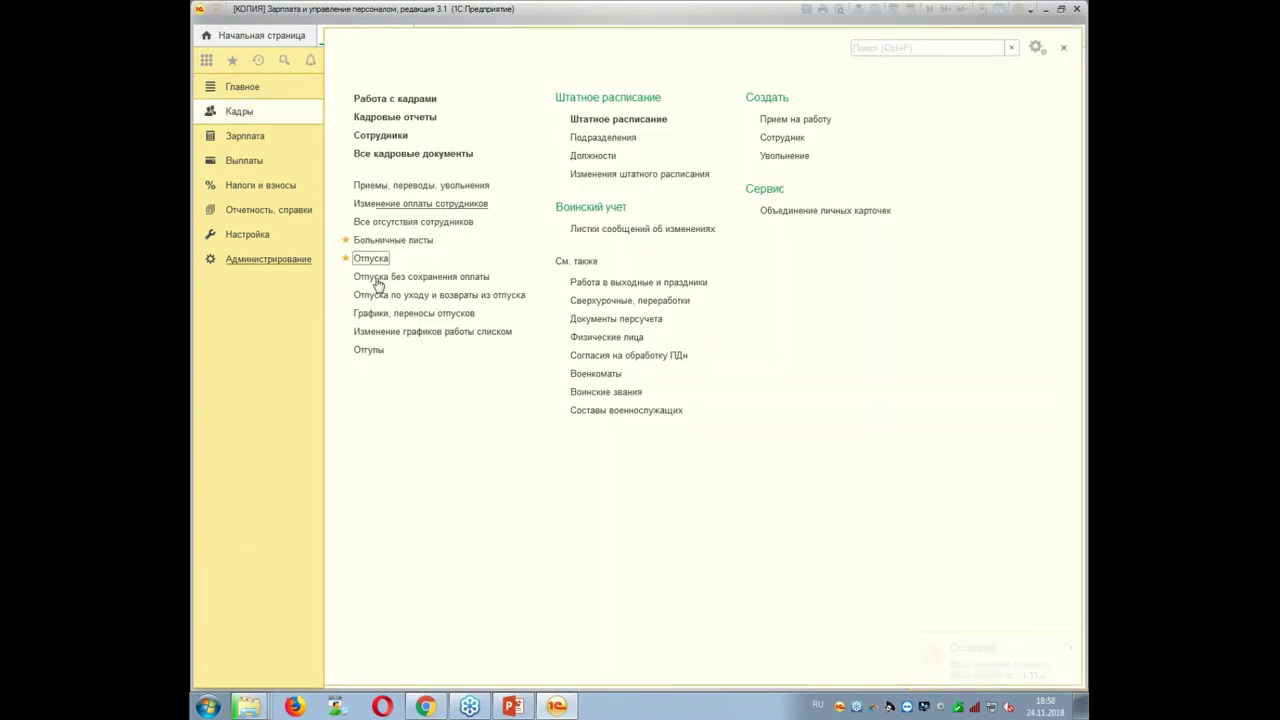
click(392, 118)
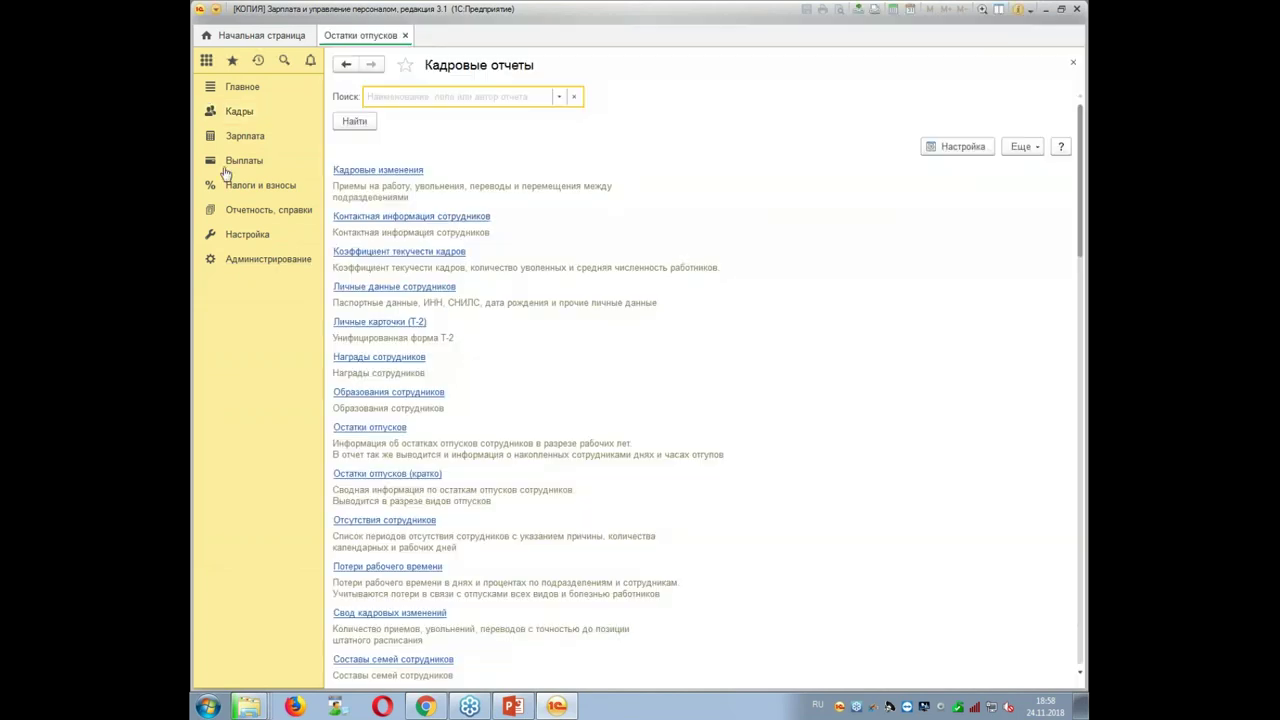
click(376, 428)
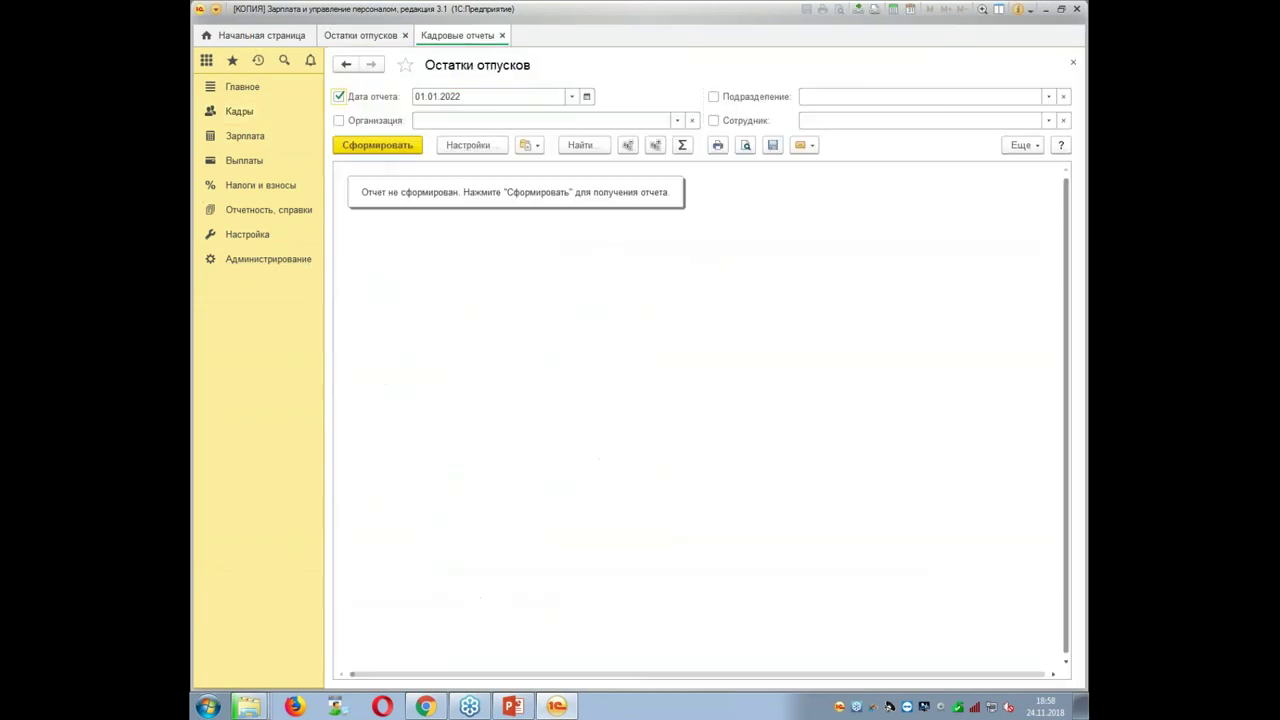
click(386, 145)
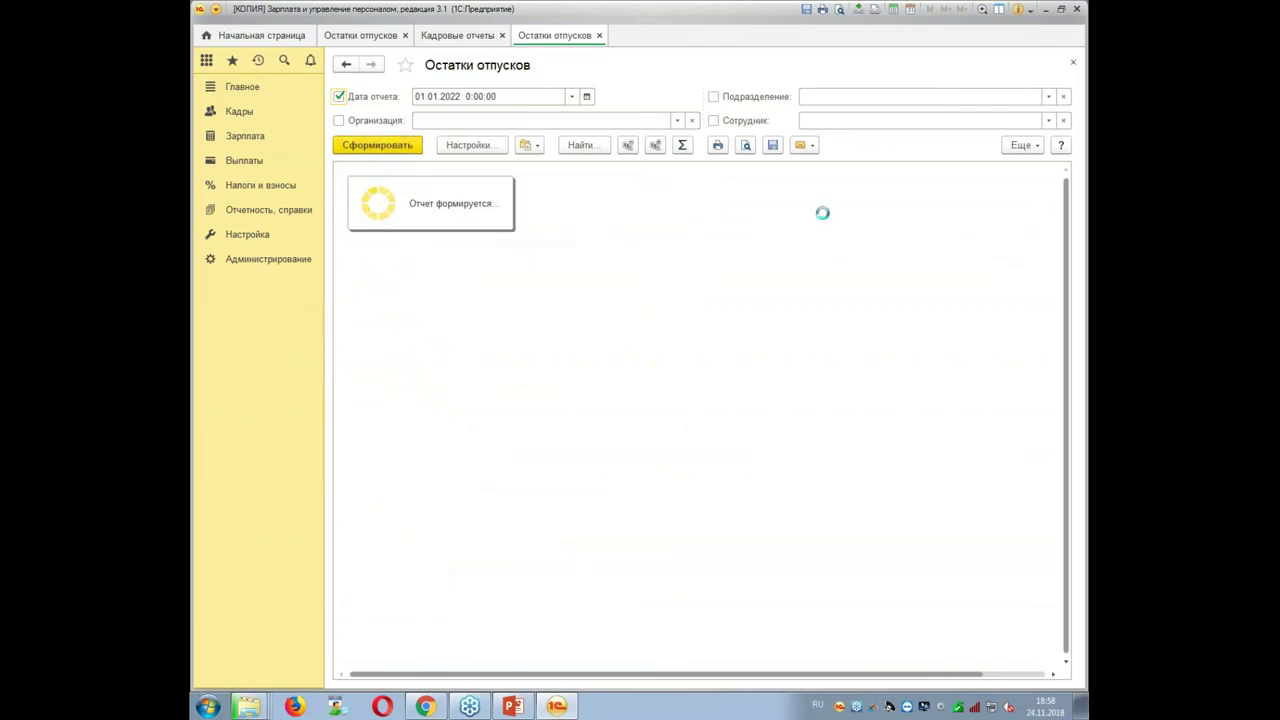
Examine the general director's Основной balance for the year from 10.10.2017 and the Корпоративный balance for the year from 10.10.2016 in the report.
click(929, 381)
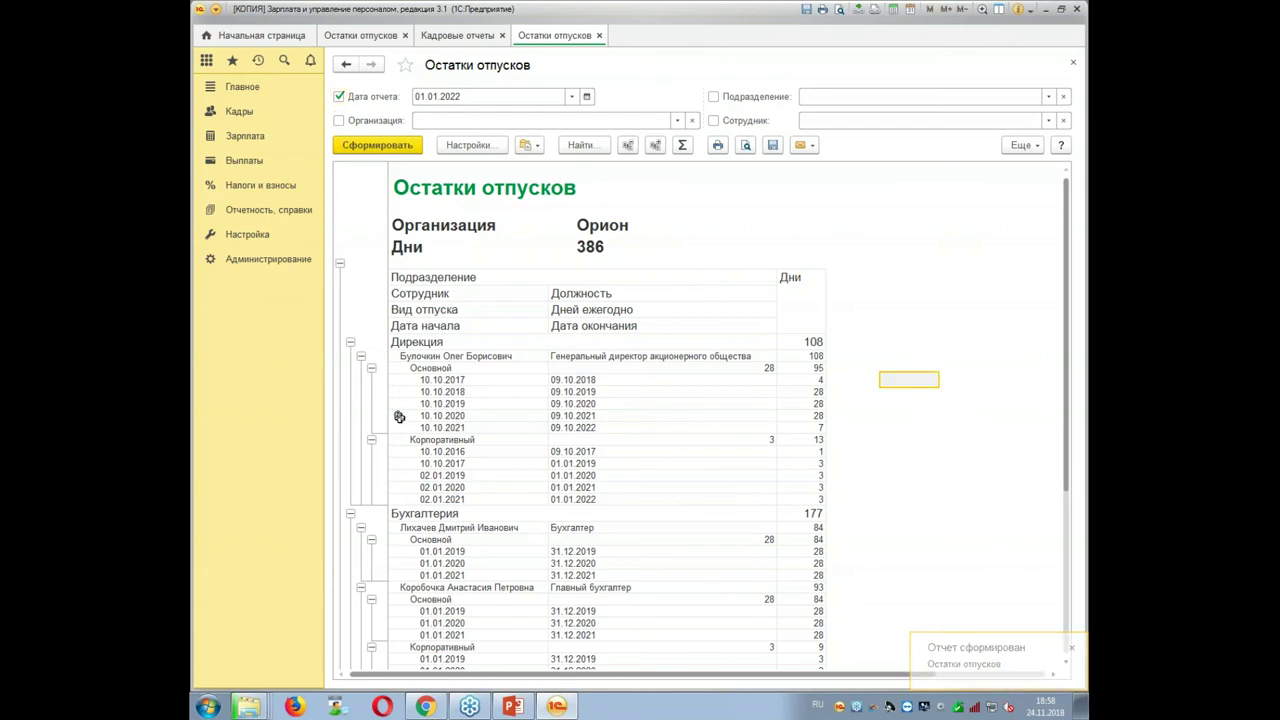
click(911, 414)
click(800, 379)
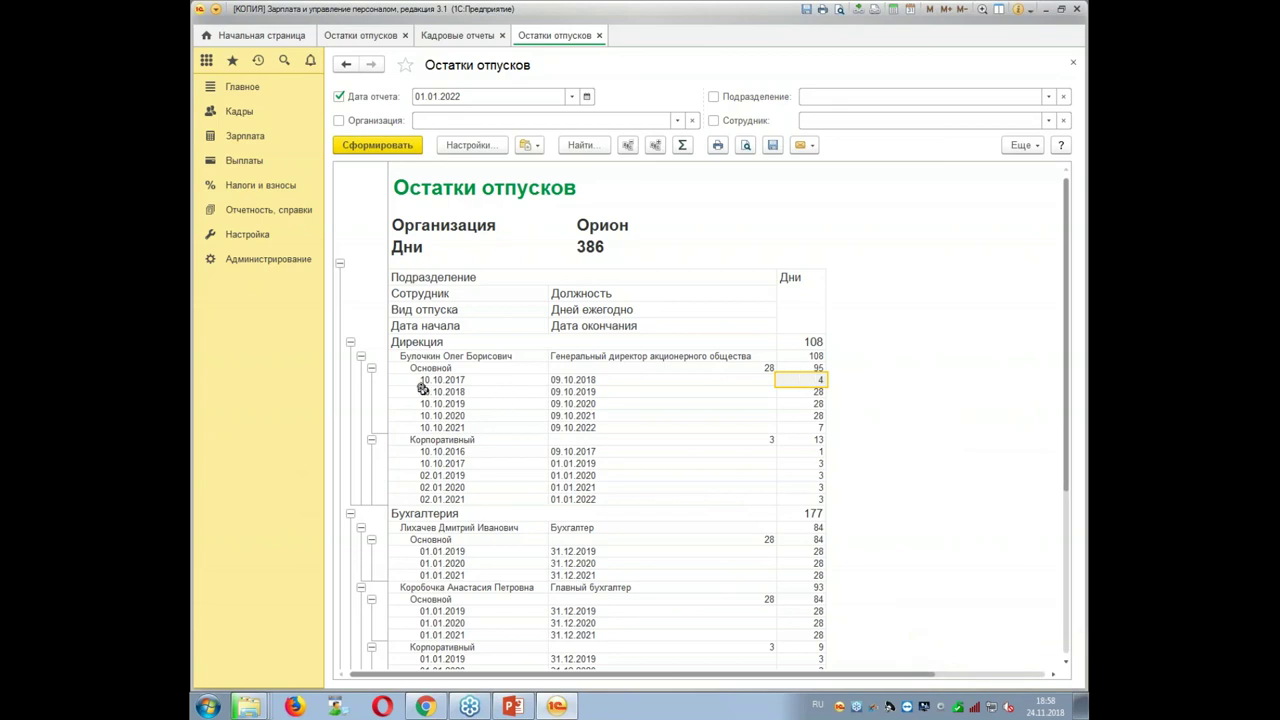
drag(415, 382, 817, 380)
drag(435, 451, 777, 451)
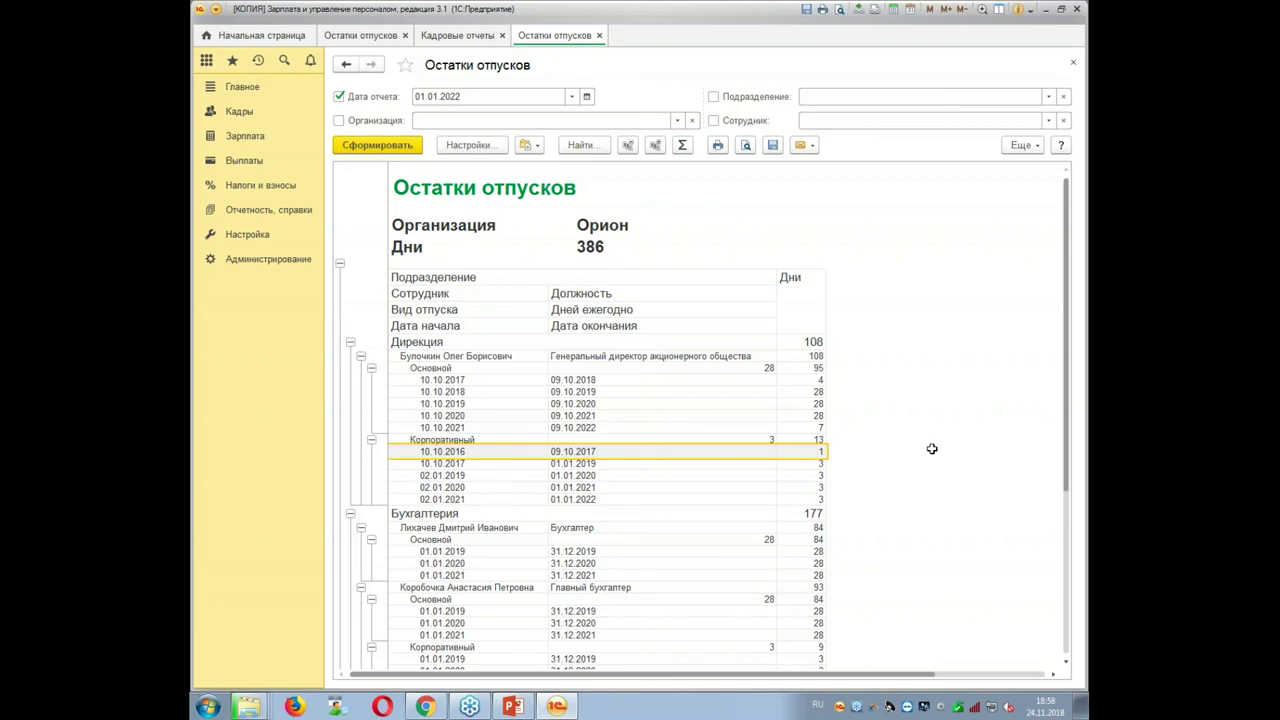
Review the settings of the Корпоративный leave type in Виды отпусков, and close both the card and the list.
click(245, 237)
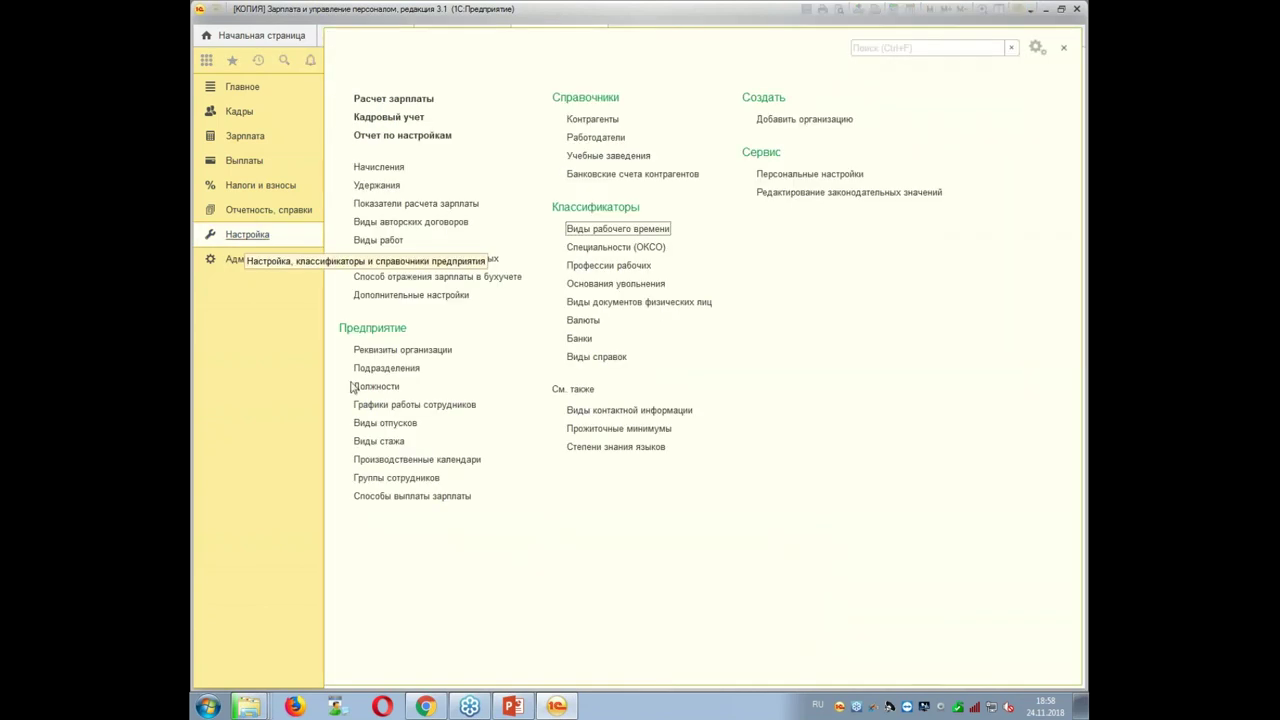
click(388, 422)
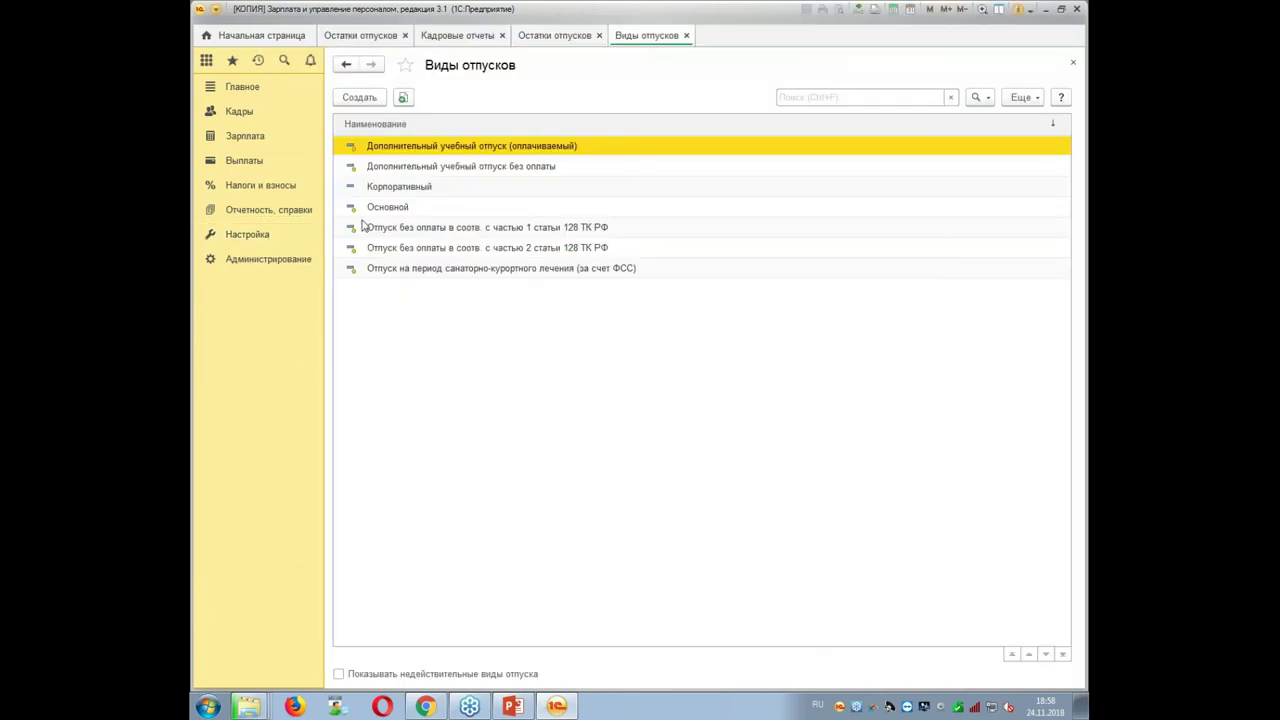
double_click(393, 195)
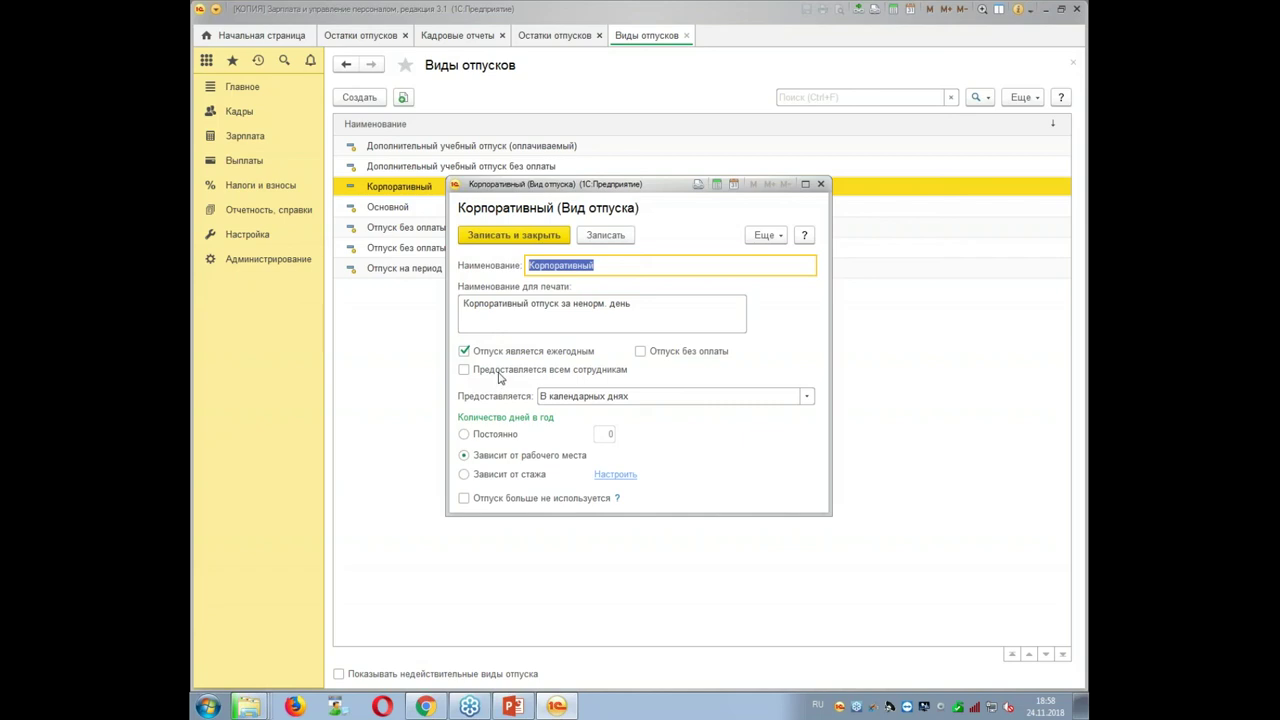
mouse_move(499, 377)
click(820, 185)
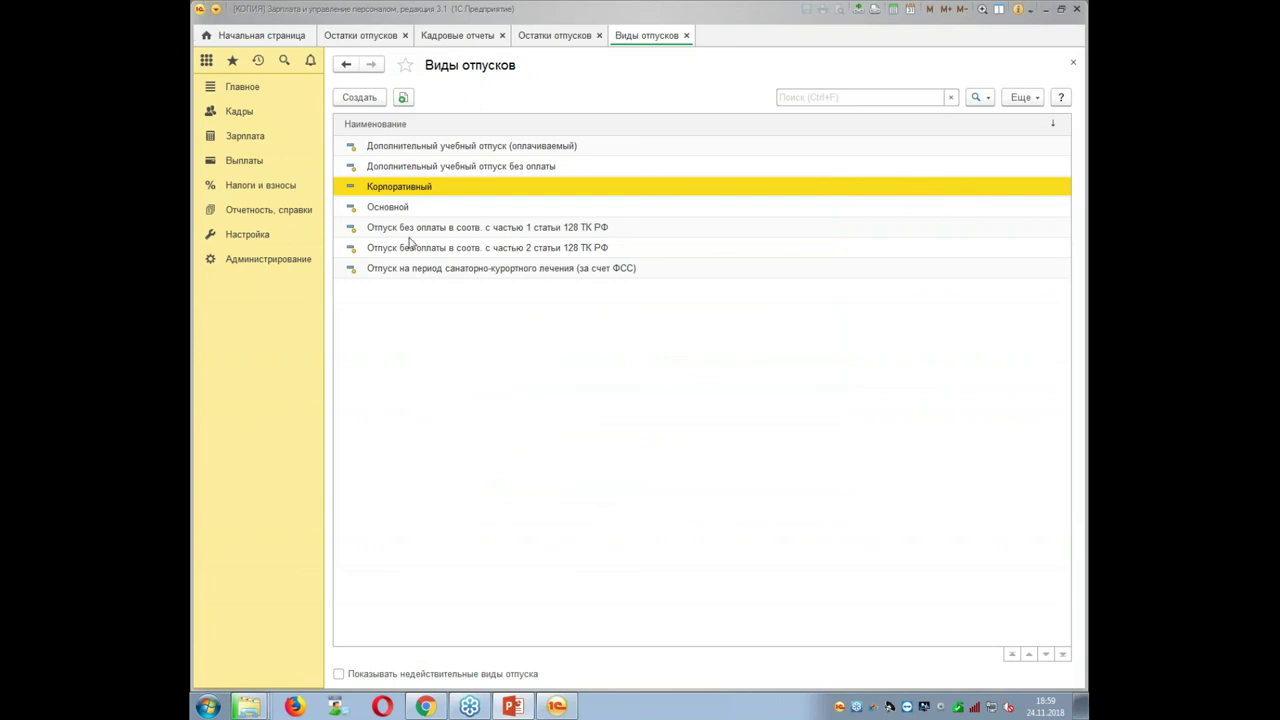
click(686, 36)
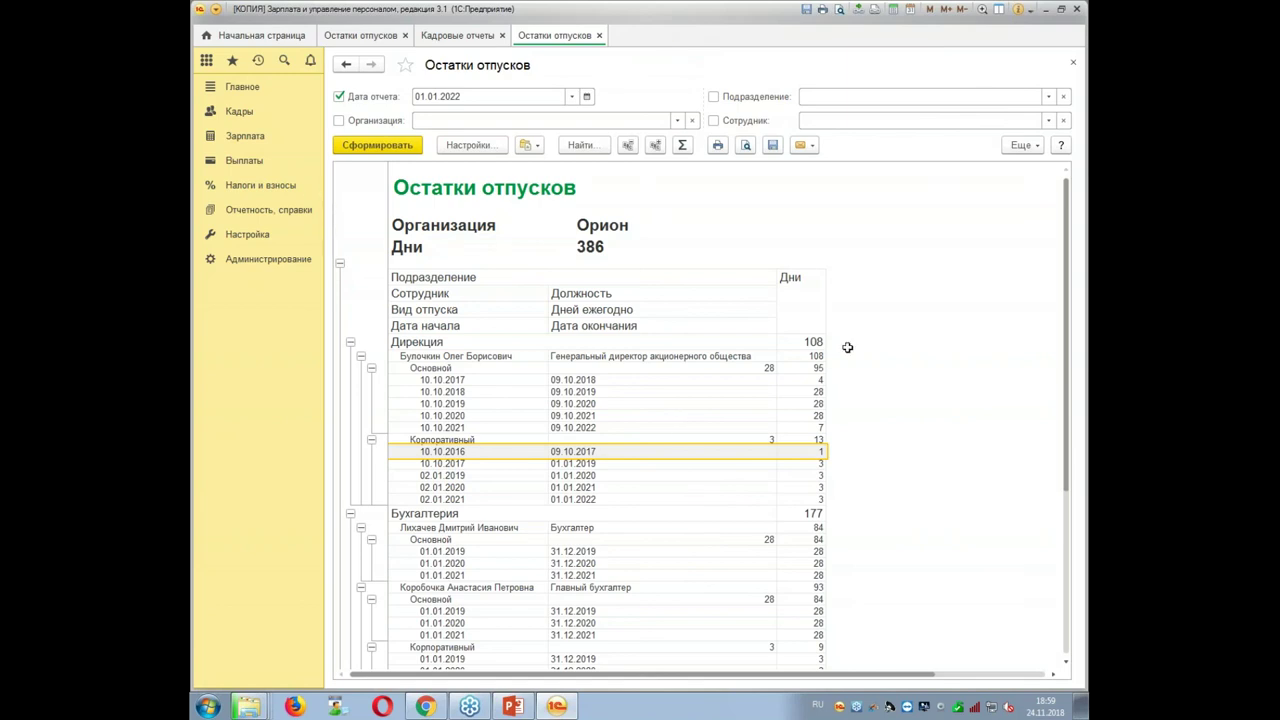
Look through the leave balances of the other departments in the Остатки отпусков report.
click(932, 340)
scroll(795, 437, down, 5)
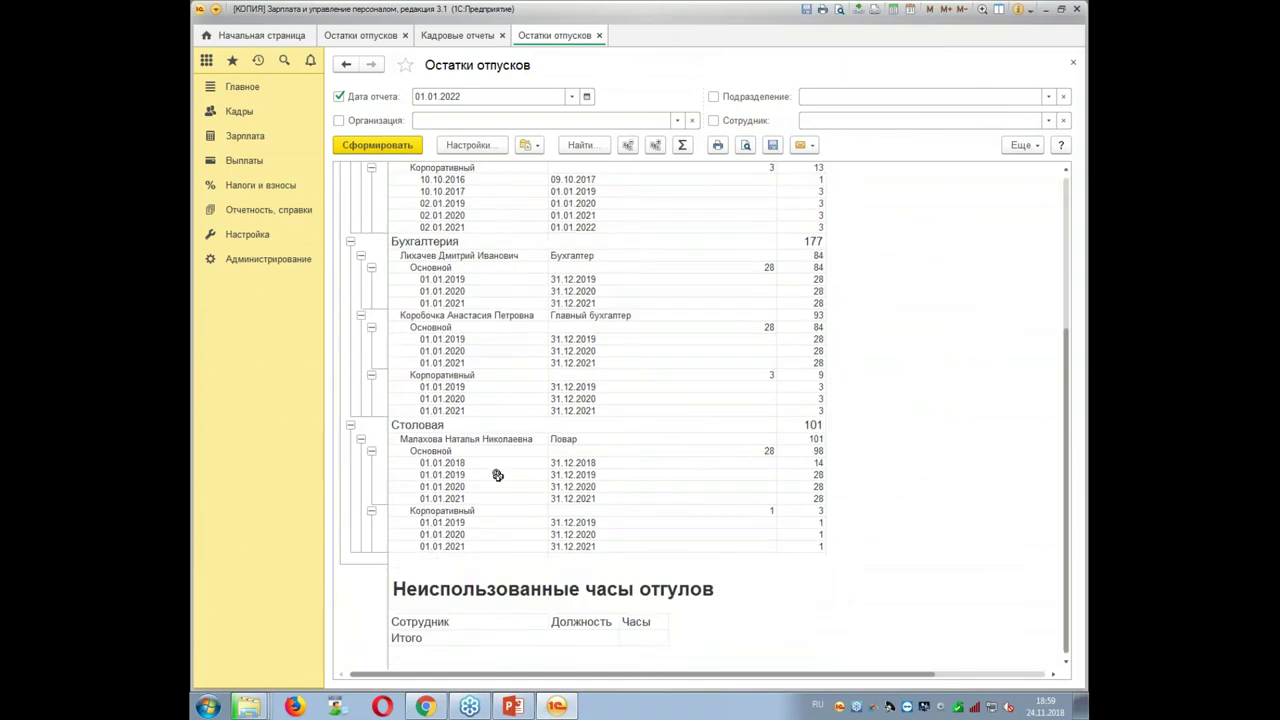
scroll(494, 477, up, 5)
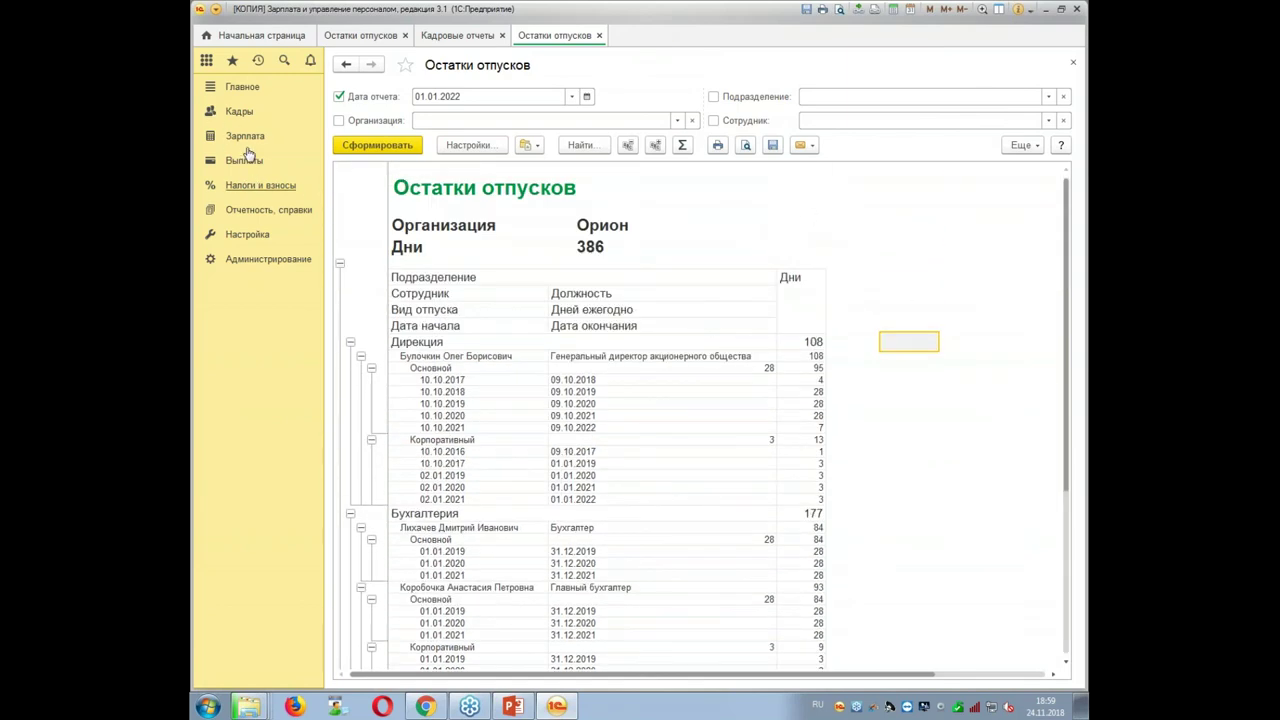
Open the Отпуска document list and examine the document types available for creation and the list's remaining columns.
click(241, 113)
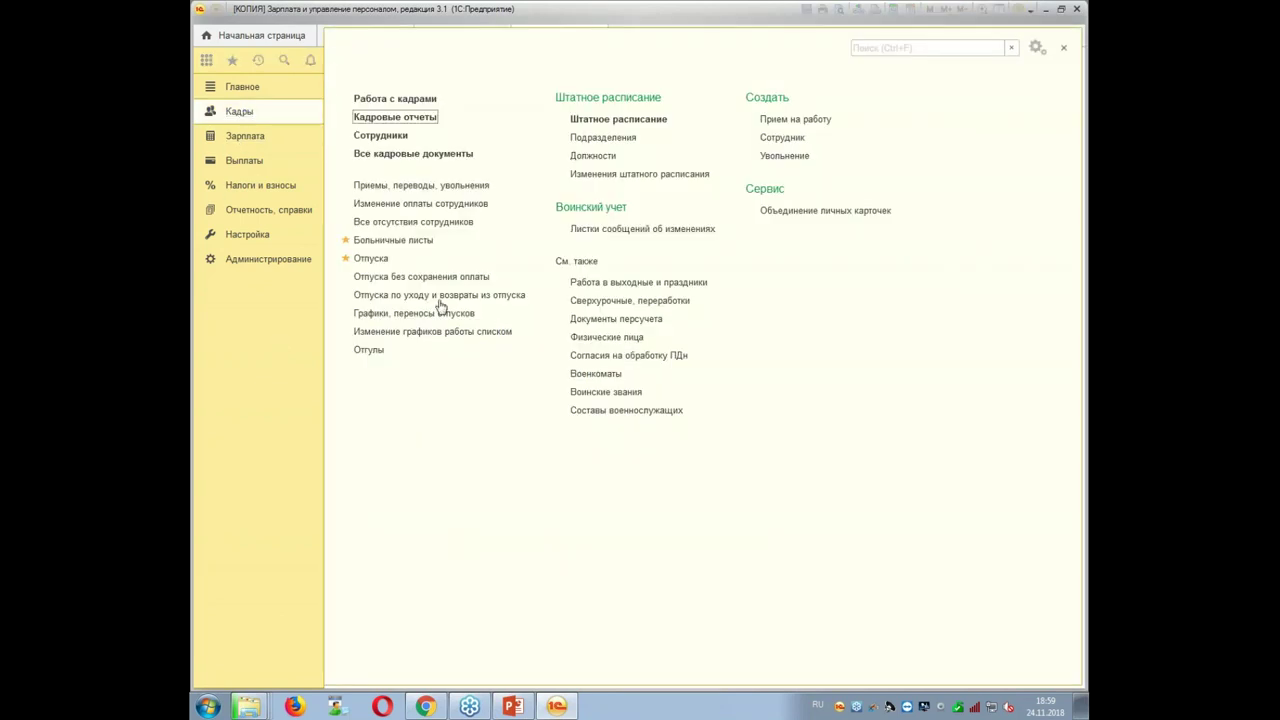
click(366, 256)
click(365, 122)
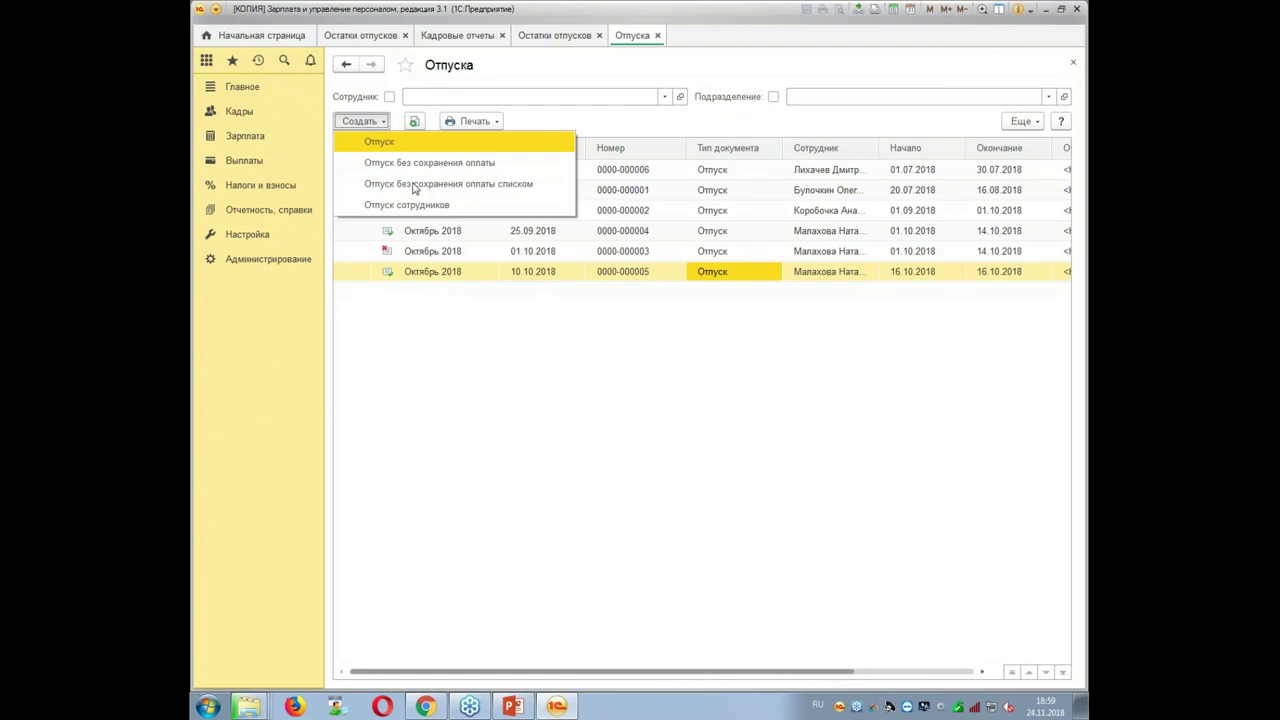
click(826, 433)
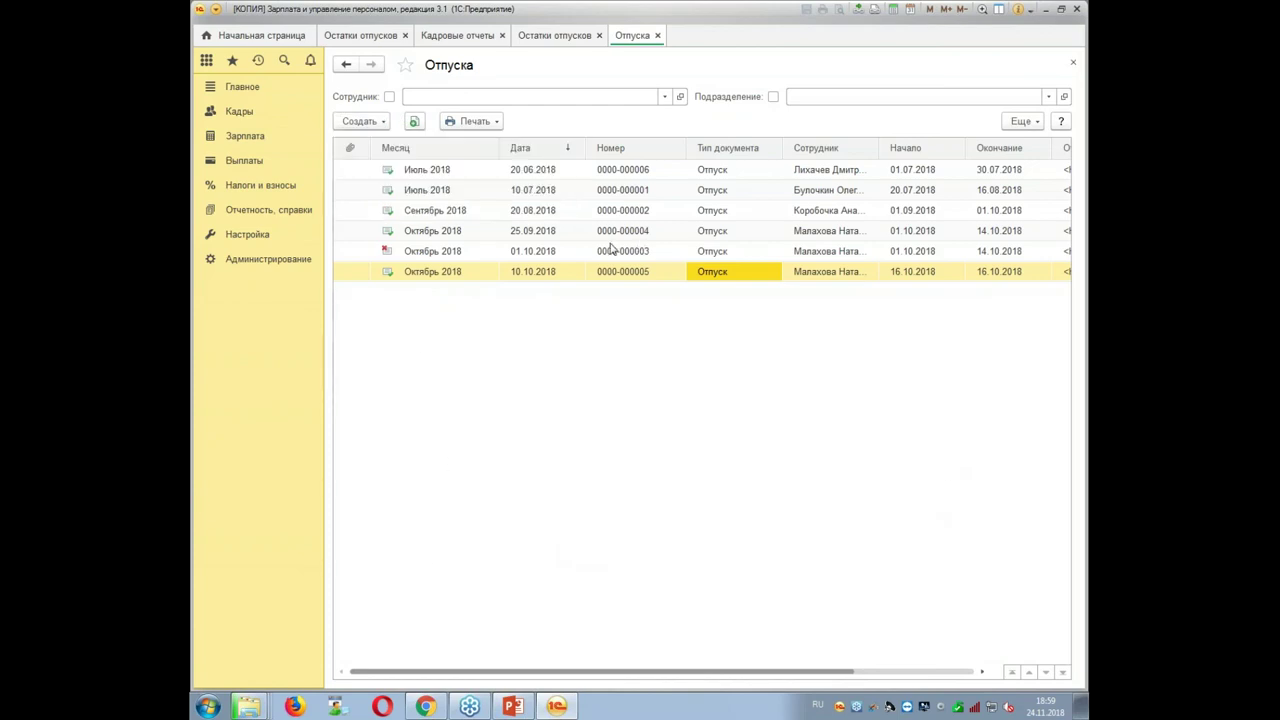
drag(580, 675, 877, 669)
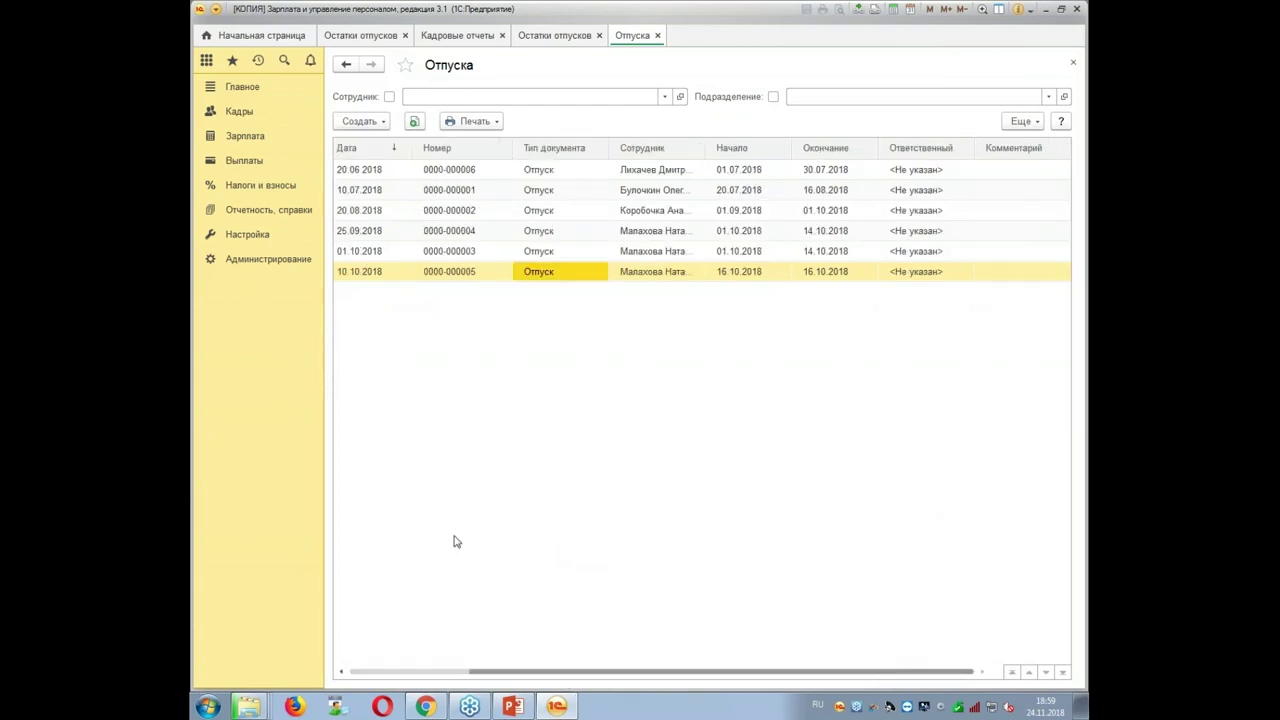